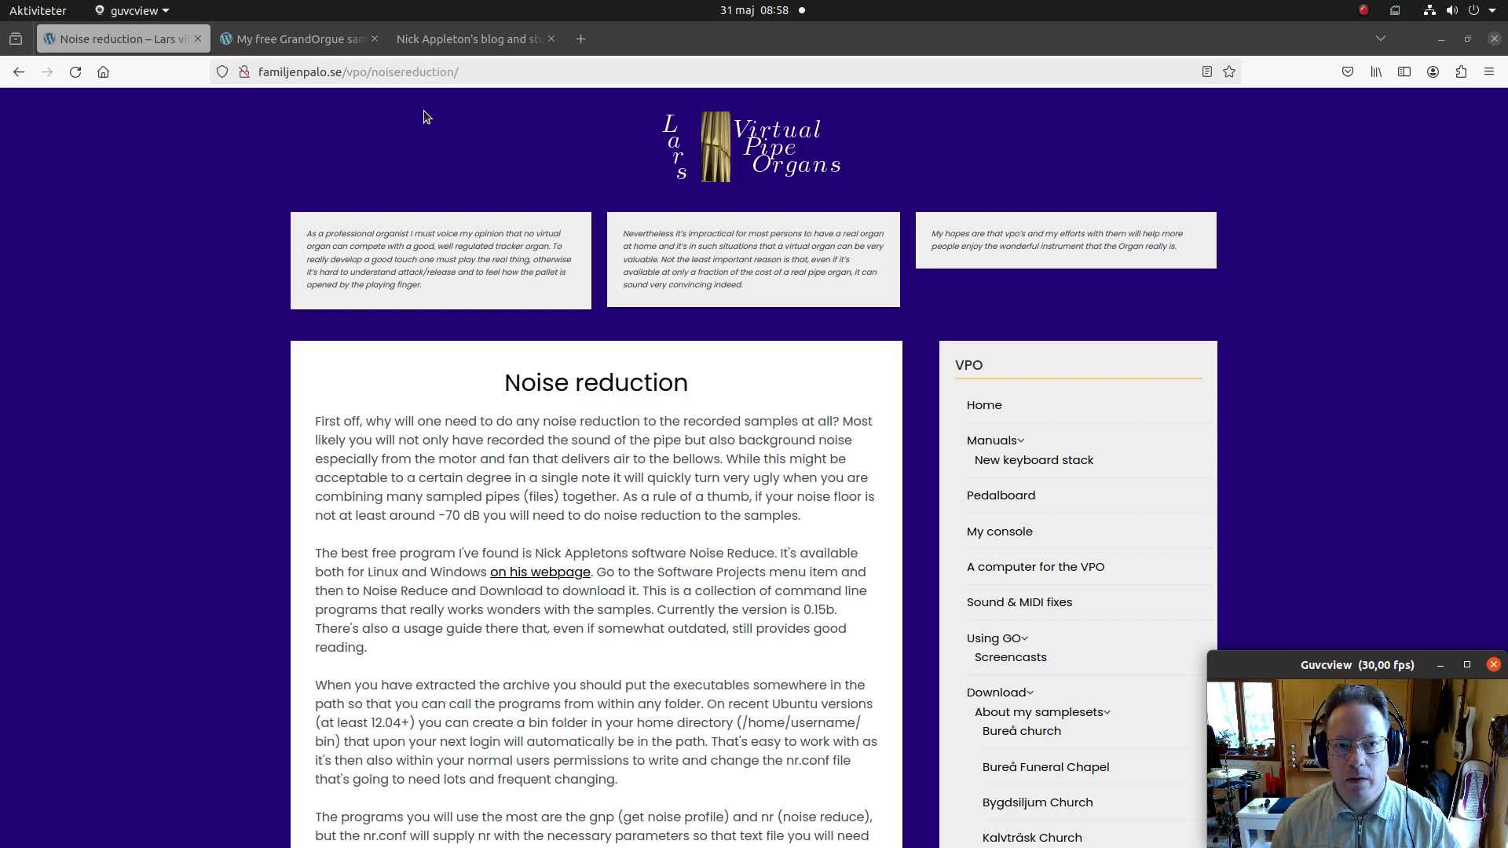
Step: View the GrandOrgue sampleset download page and the About page on appletonaudio.com
click(286, 43)
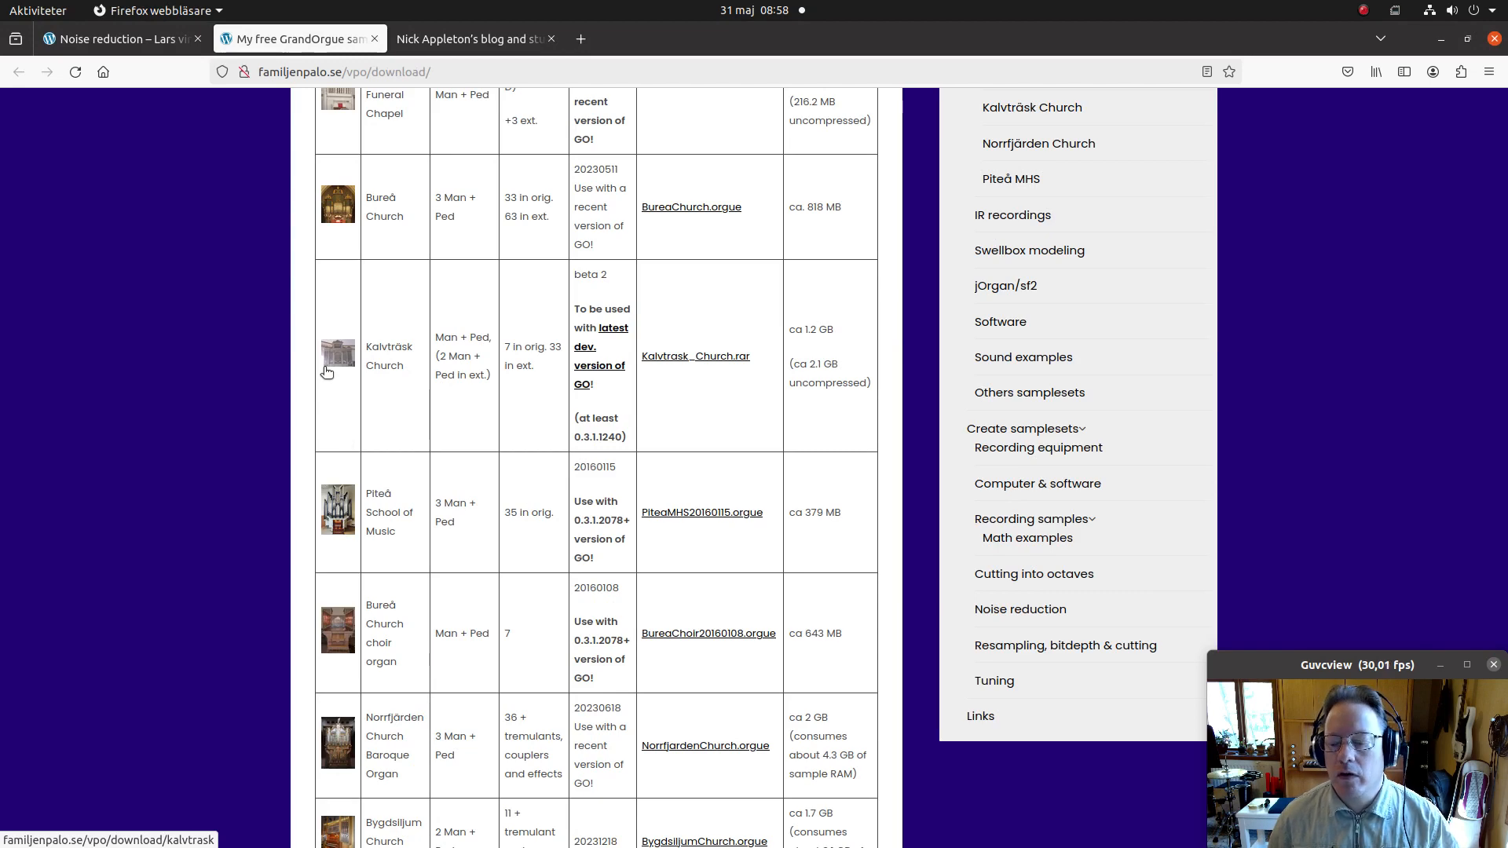
click(431, 45)
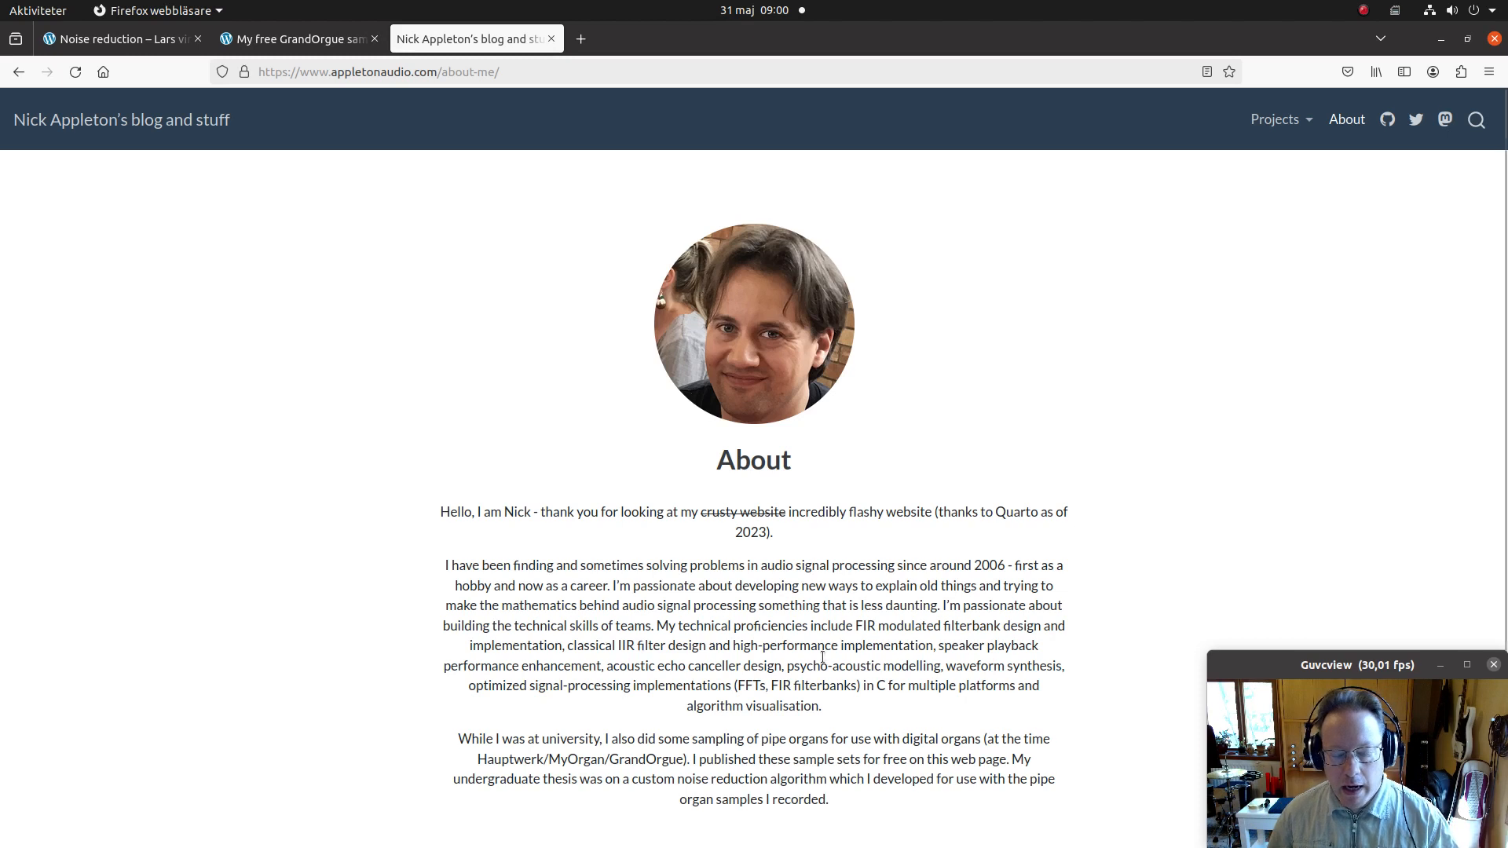
mouse_move(2, 355)
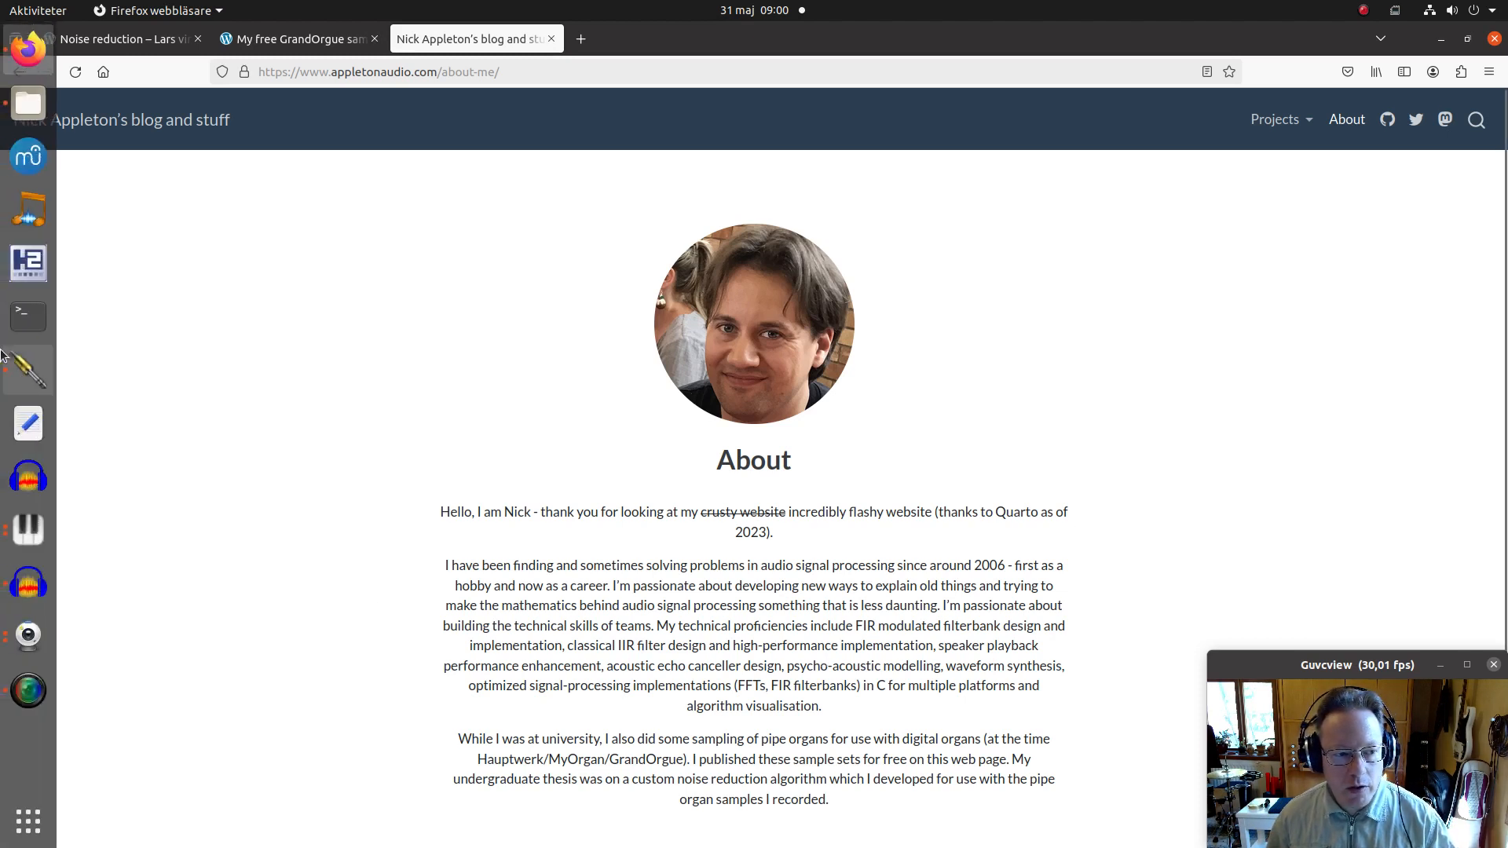
click(28, 316)
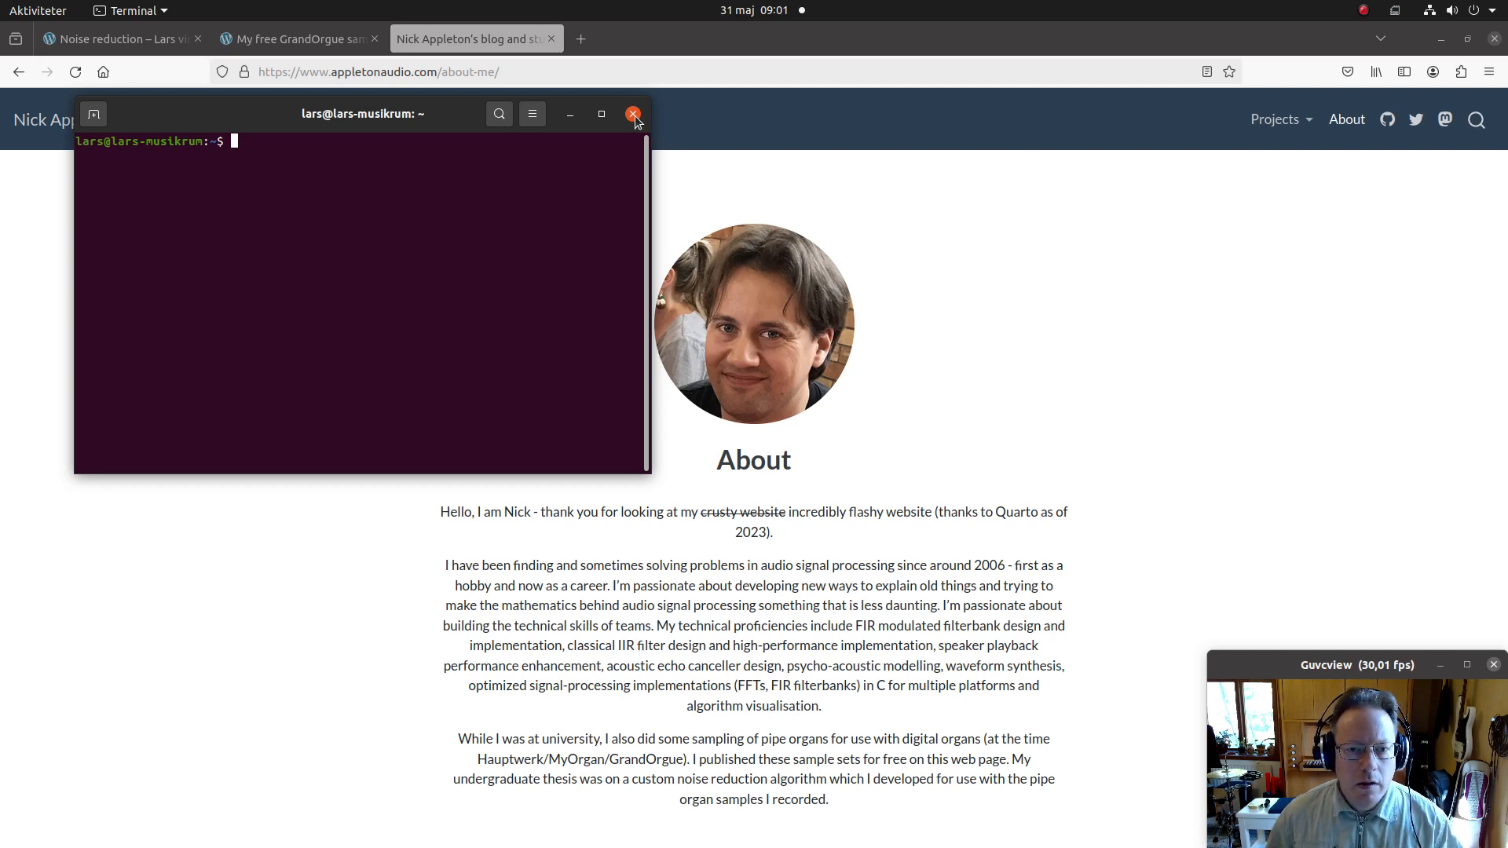
click(633, 115)
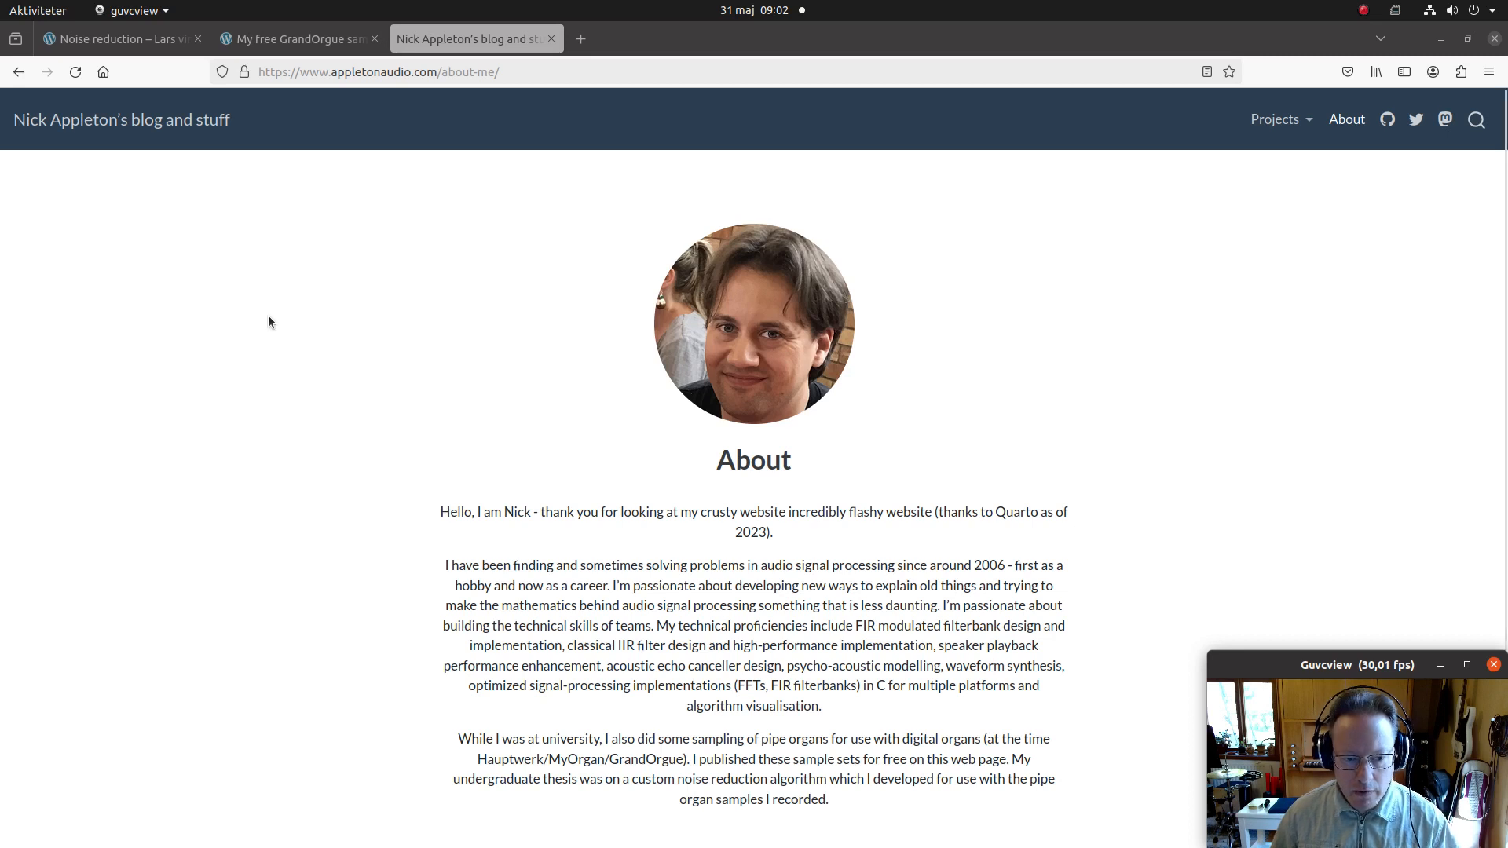
Step: Switch to GrandOrgue and compare the sound of the 4' No NR stop with the Nicks NR stop
mouse_move(2, 316)
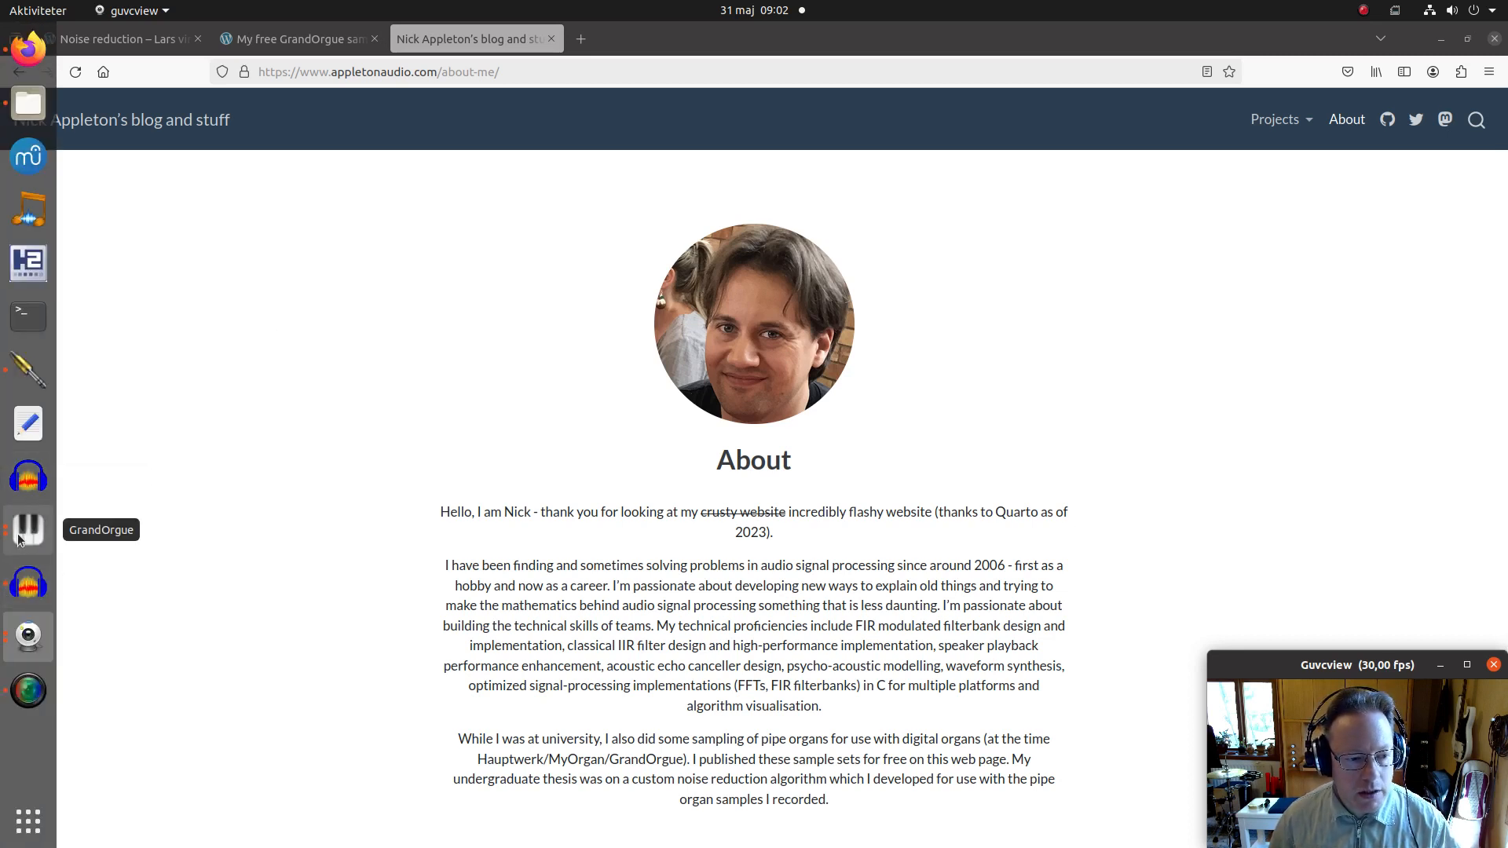
click(20, 540)
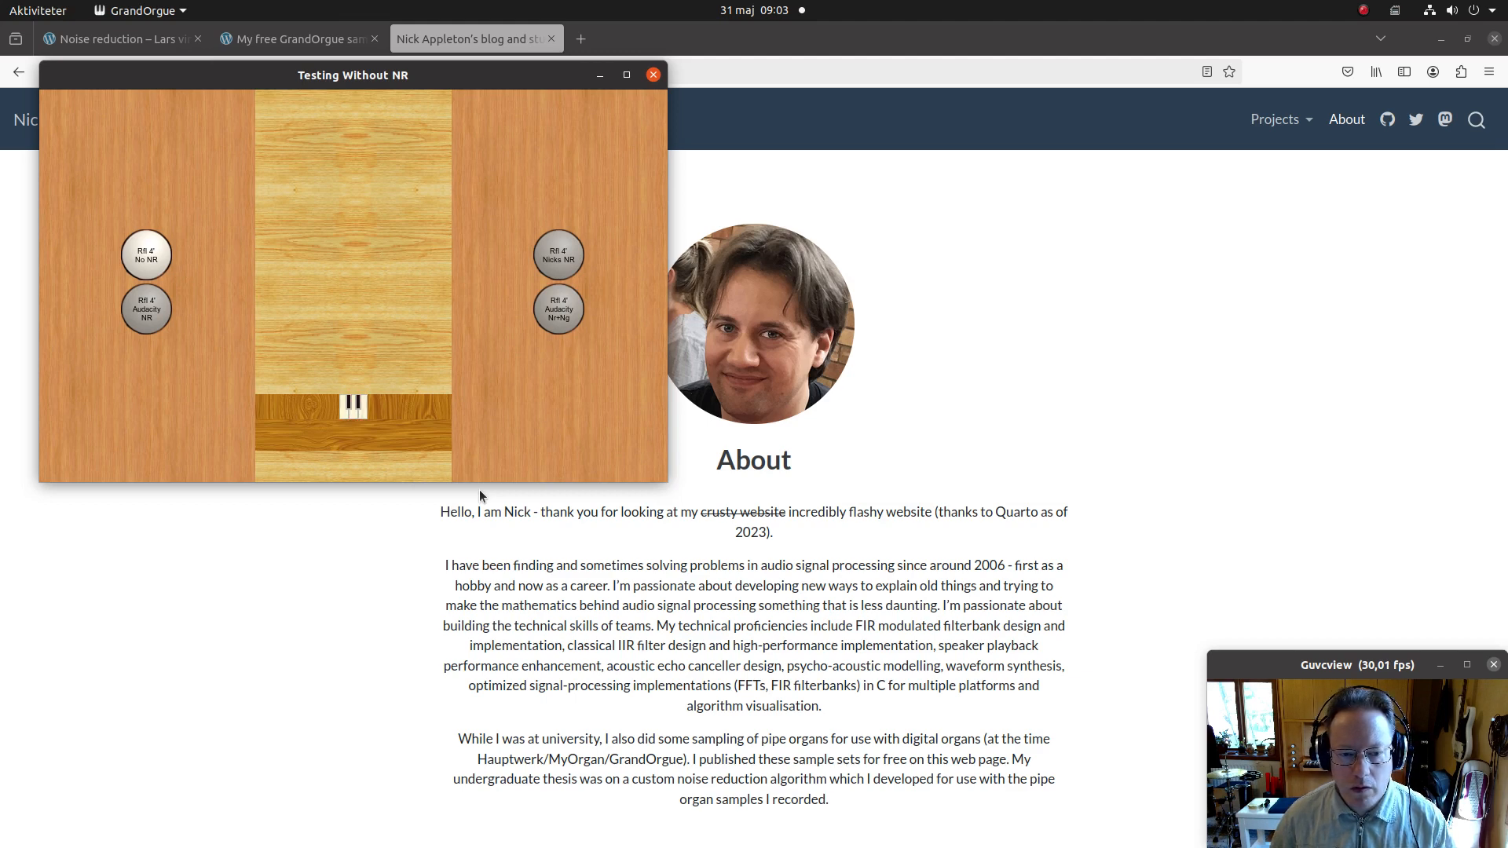
click(148, 266)
click(560, 252)
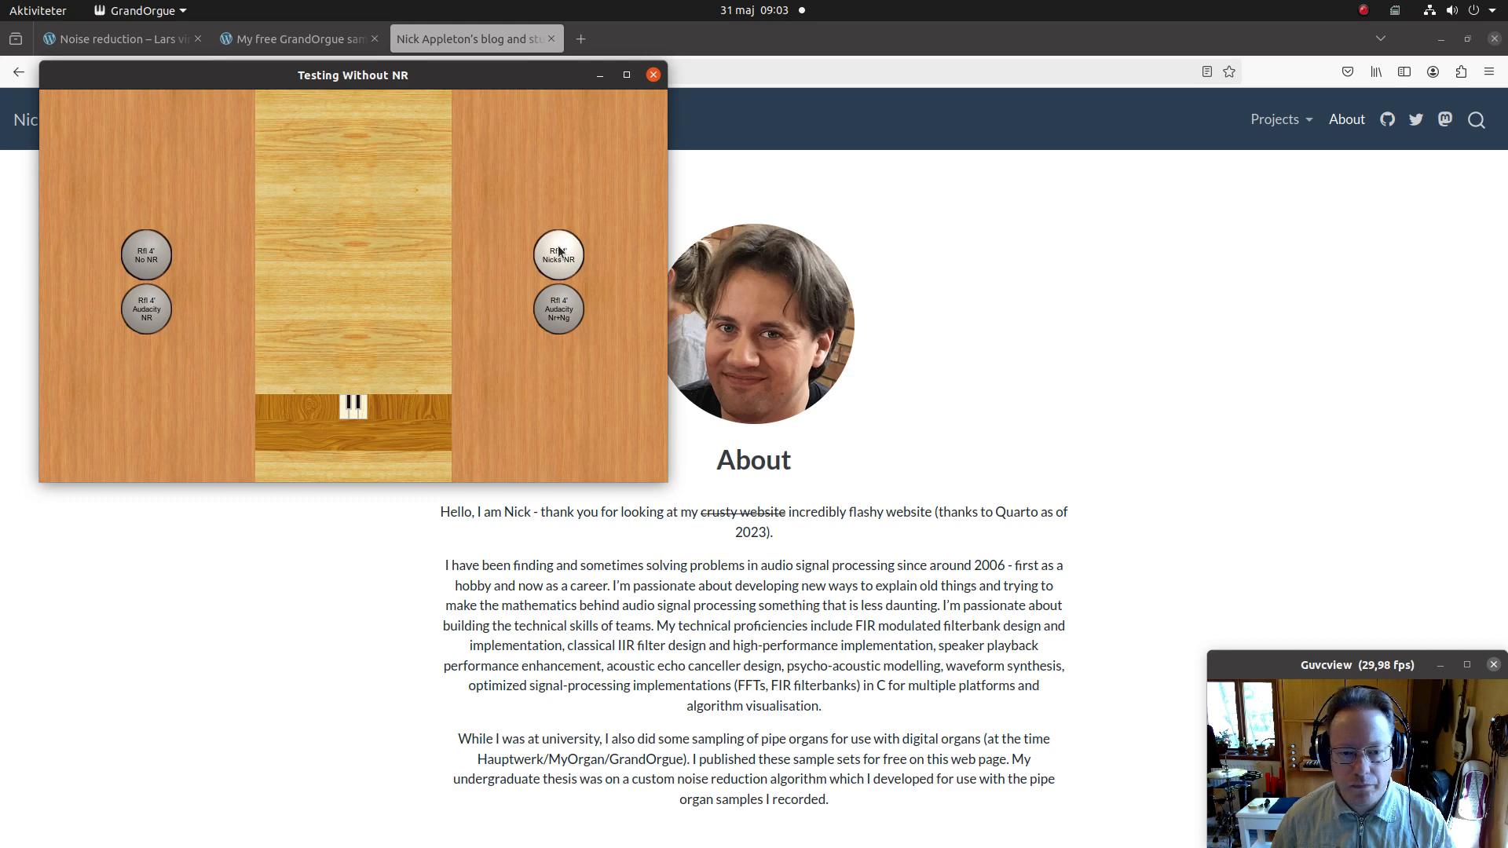
click(558, 251)
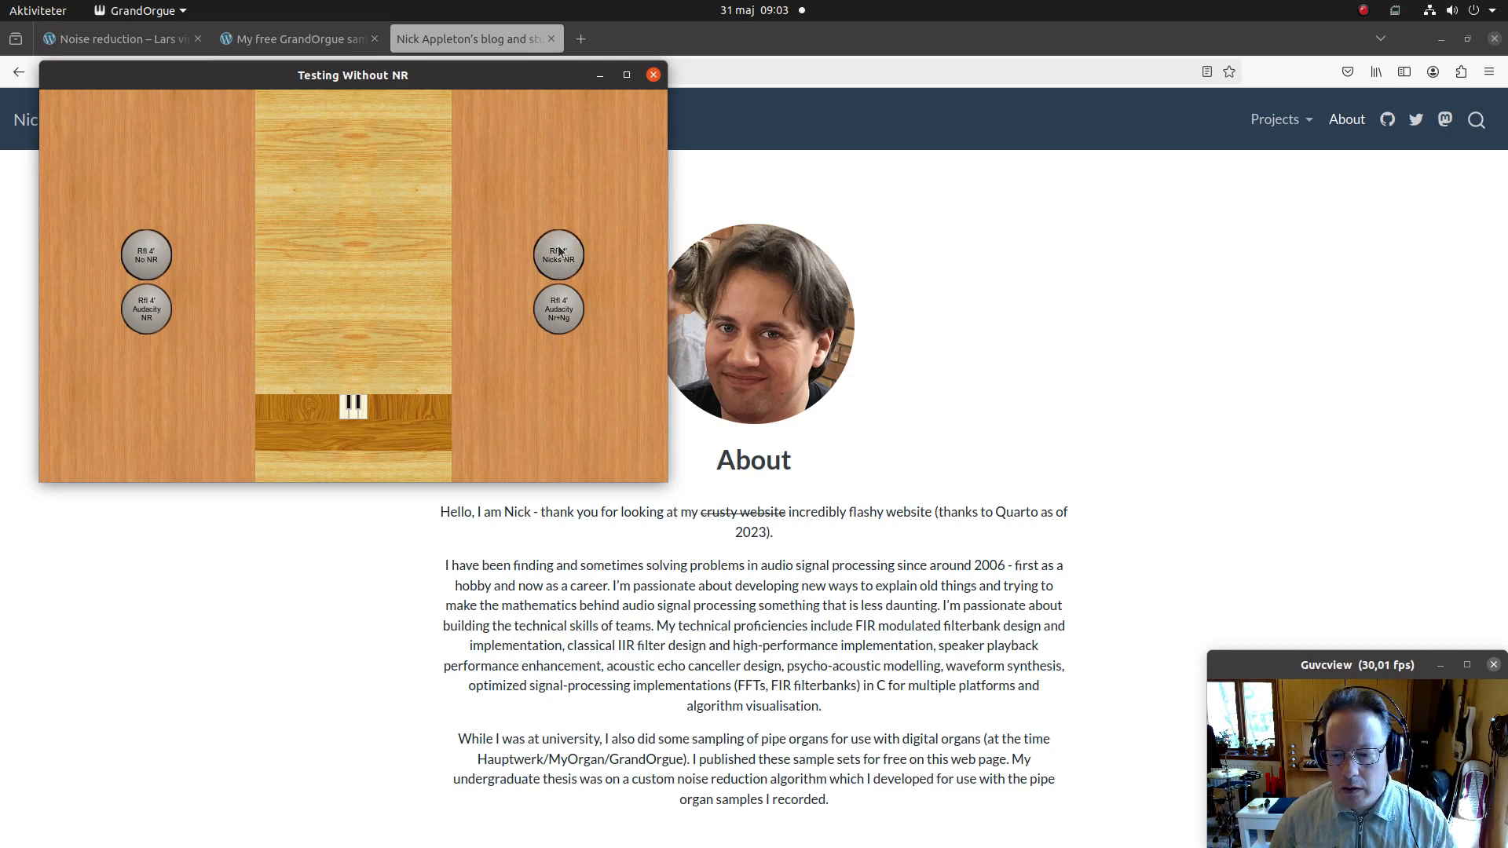
Step: Audition the Audacity NR stop and the Audacity Nr+Ng stop one at a time, disengaging each after listening
click(152, 319)
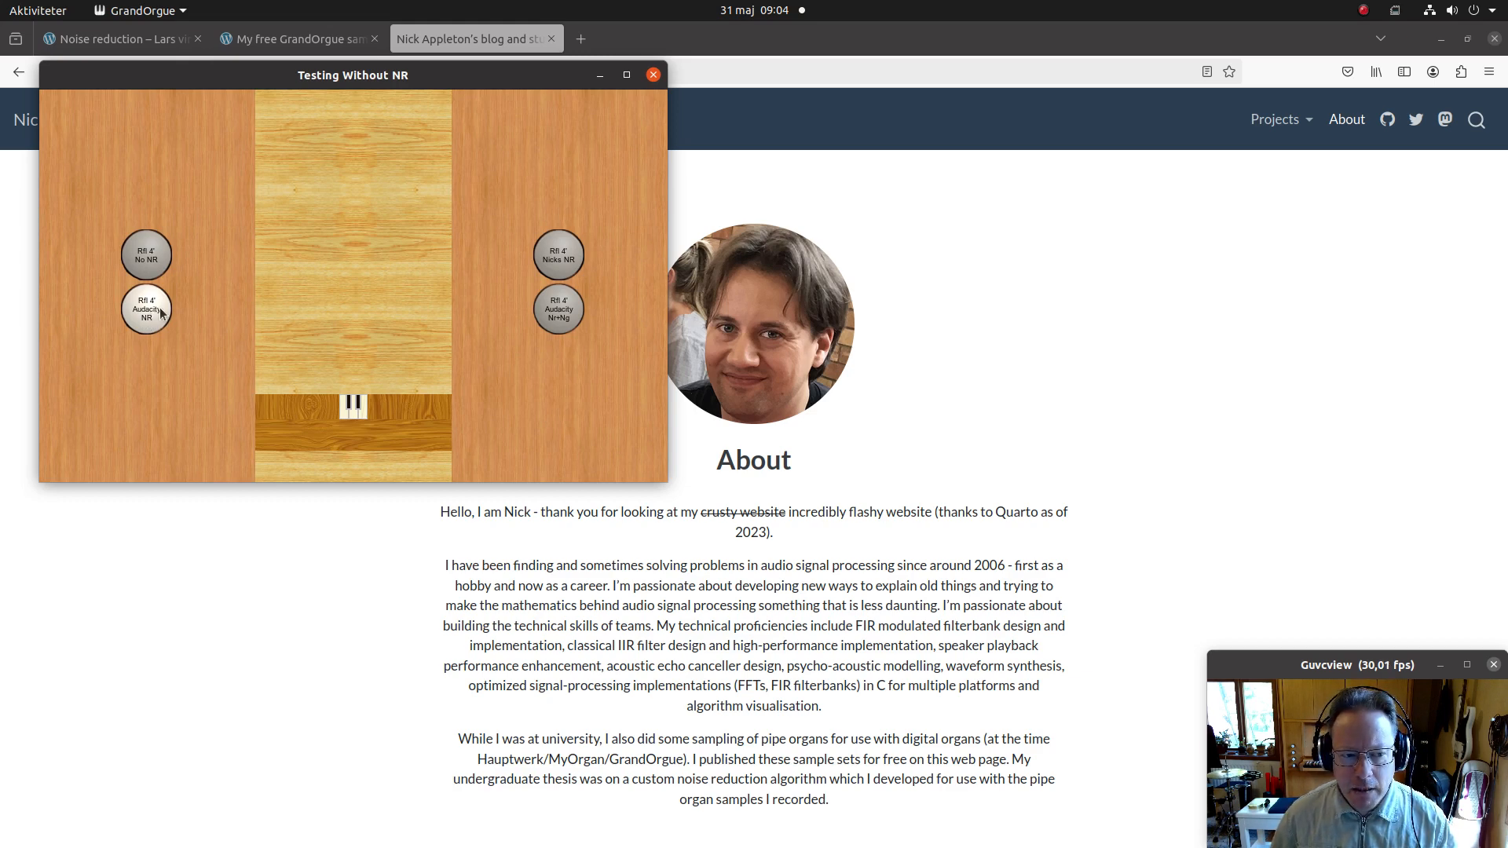
click(161, 312)
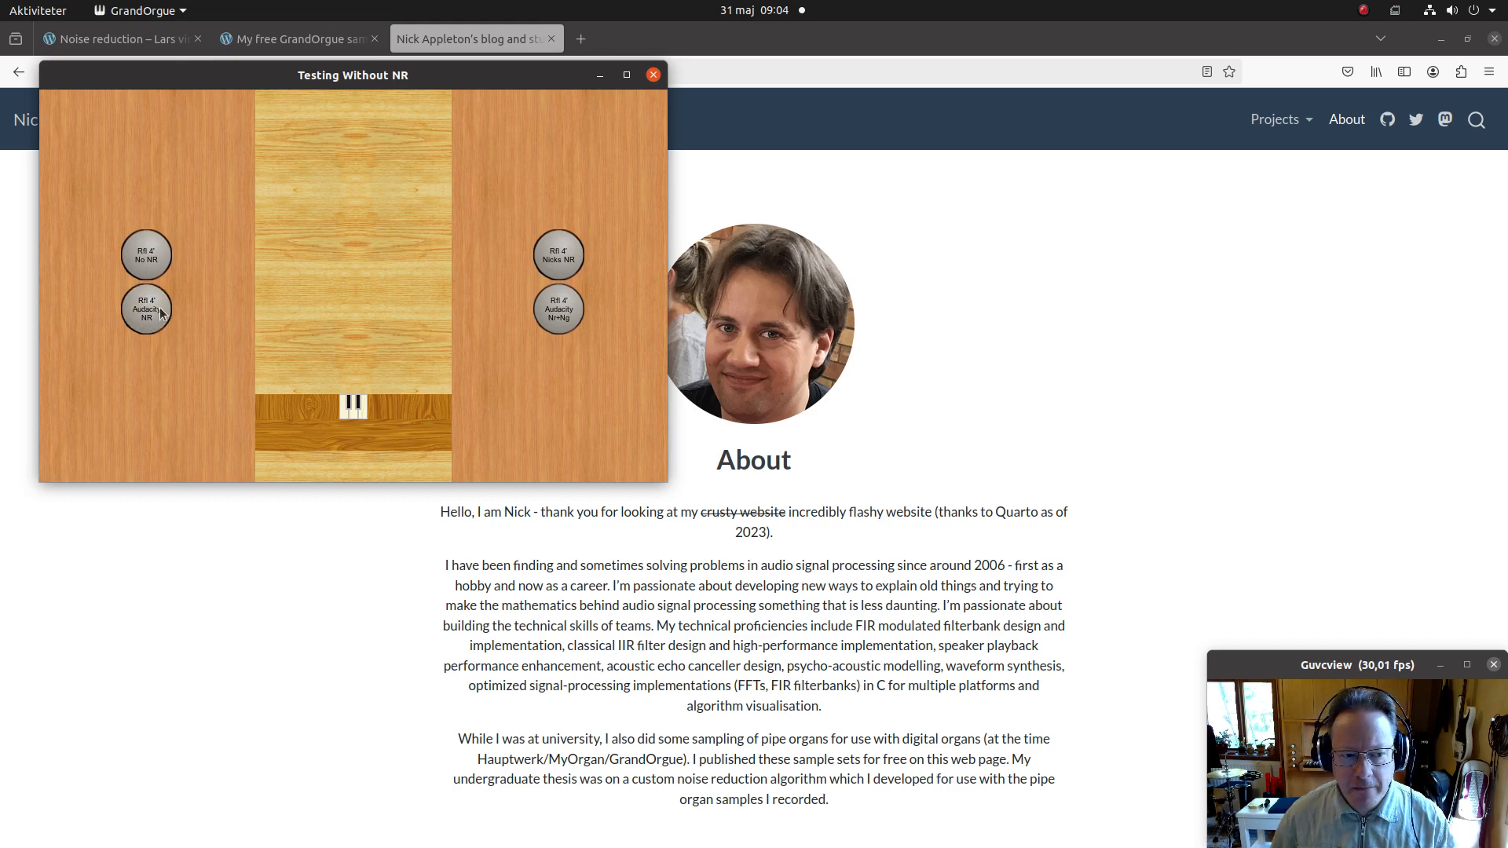
click(559, 329)
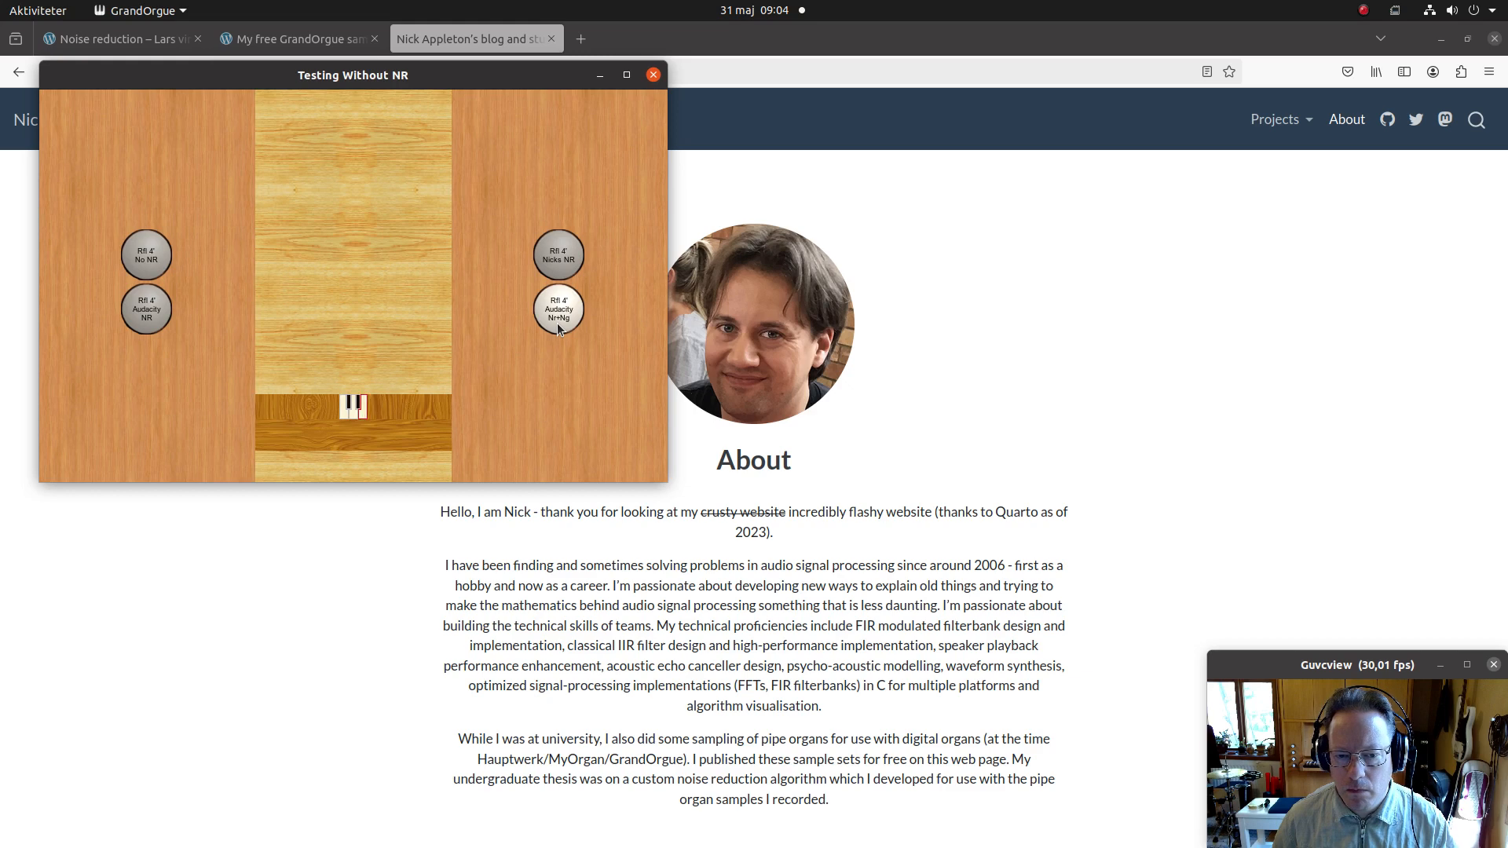
click(559, 328)
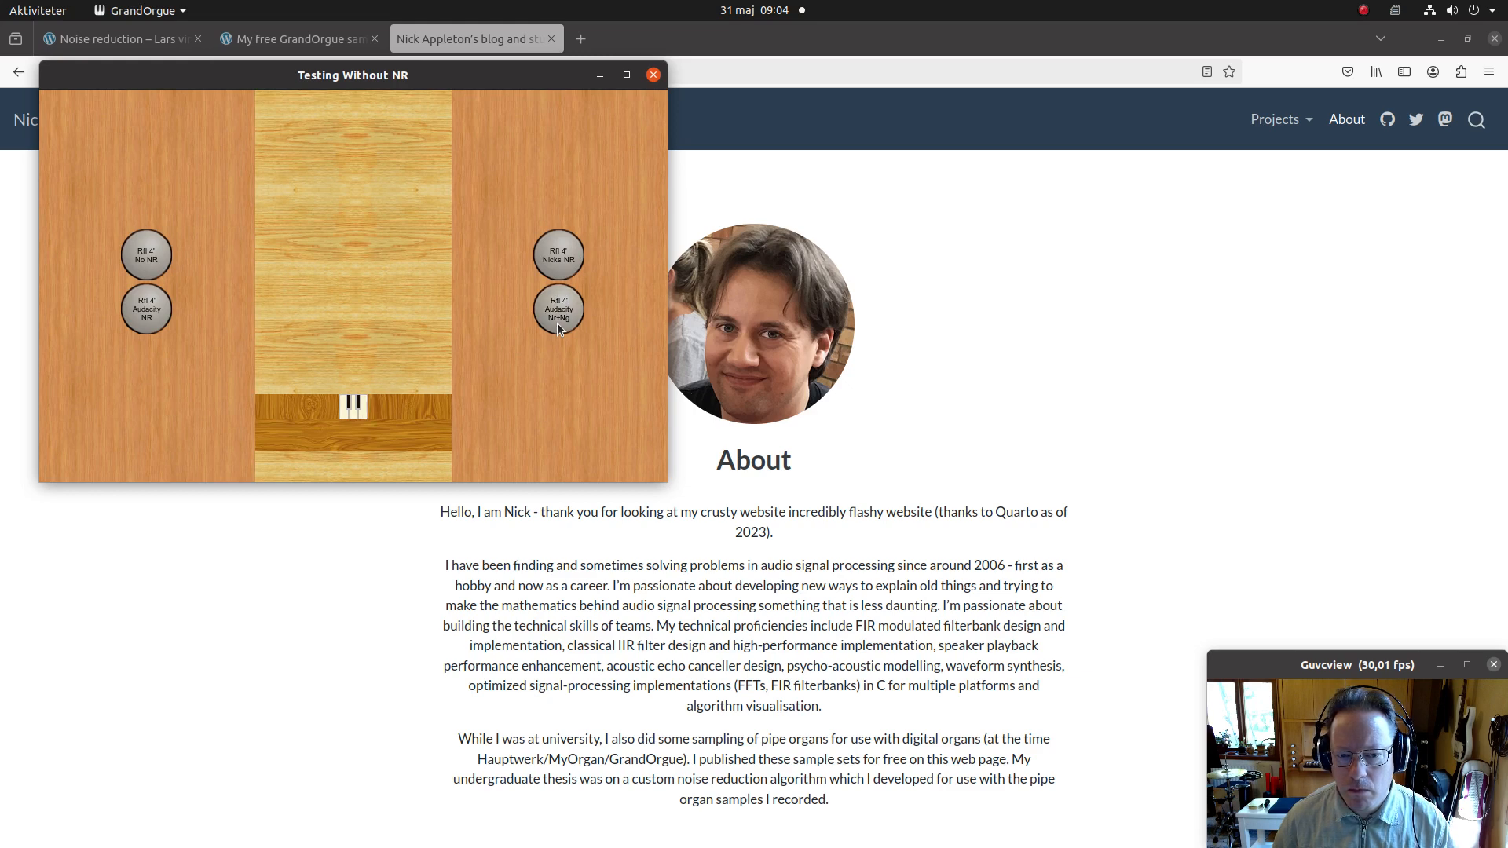
Step: Compare the Nicks NR stop directly with the Audacity Nr+Ng stop, leaving both disengaged
click(547, 263)
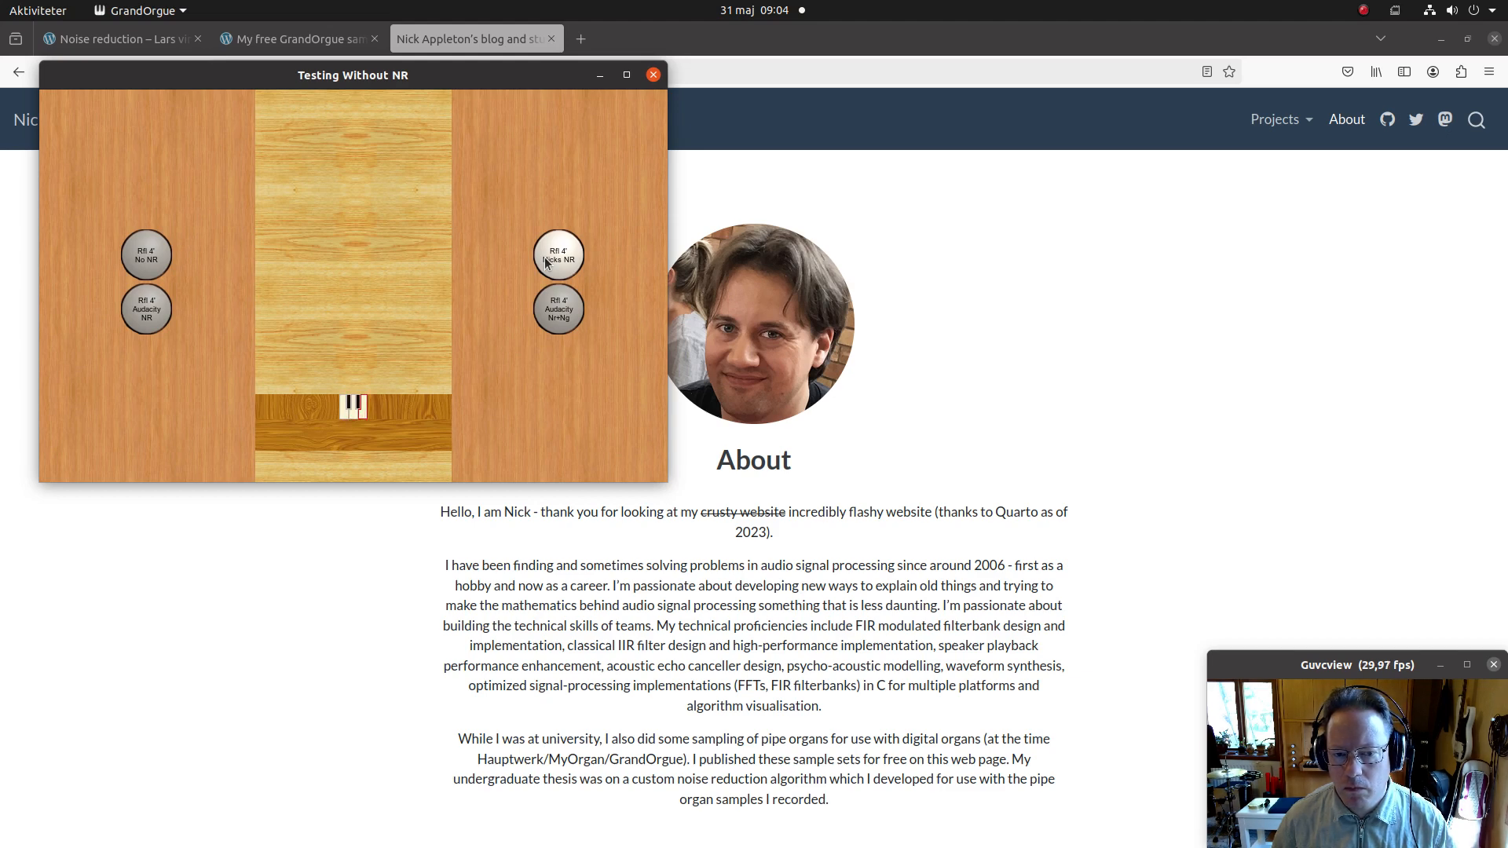
click(546, 261)
click(553, 312)
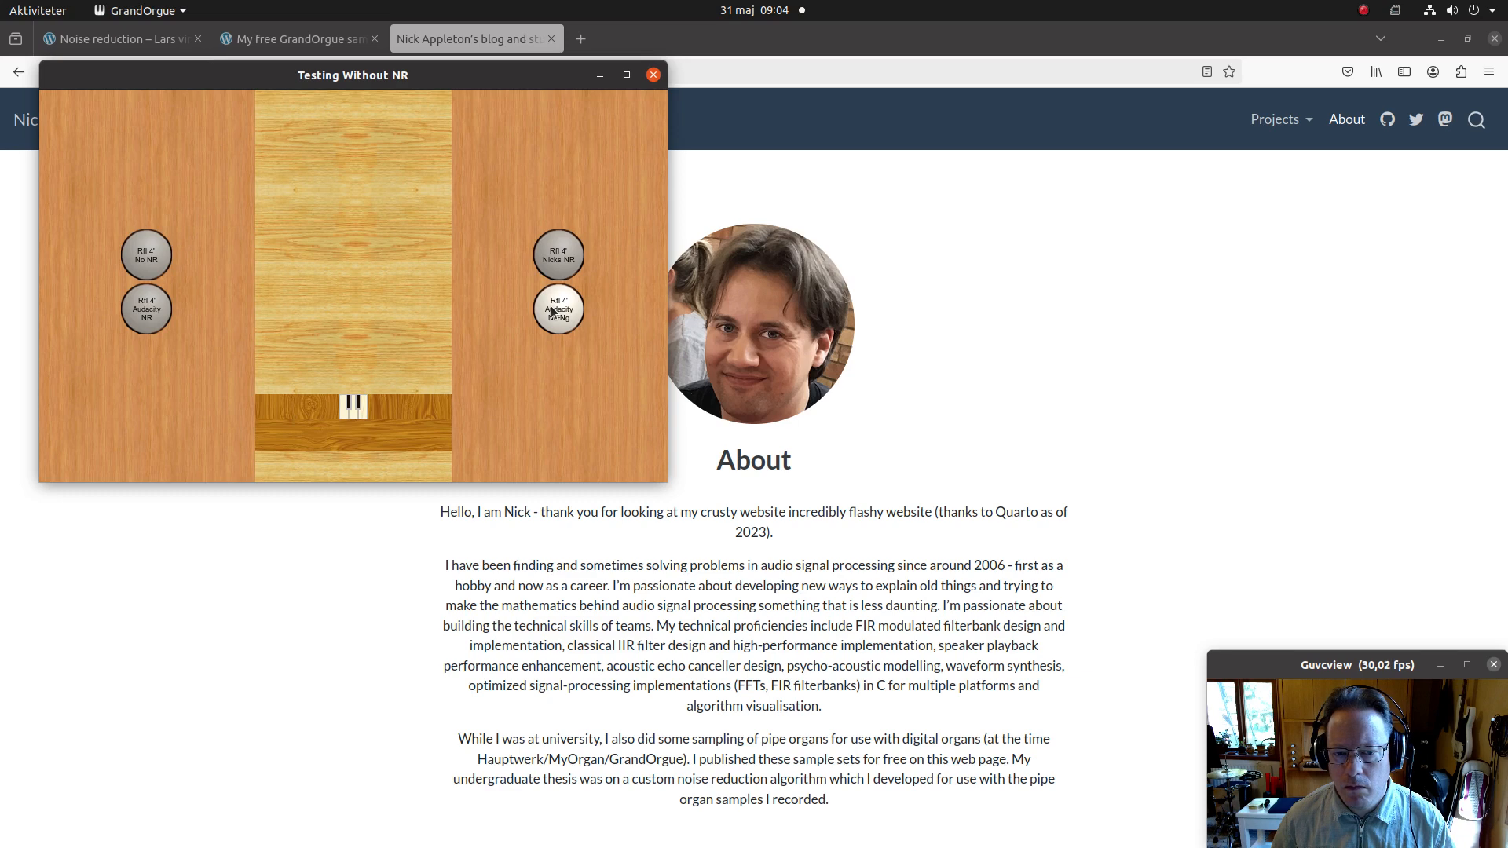
click(553, 314)
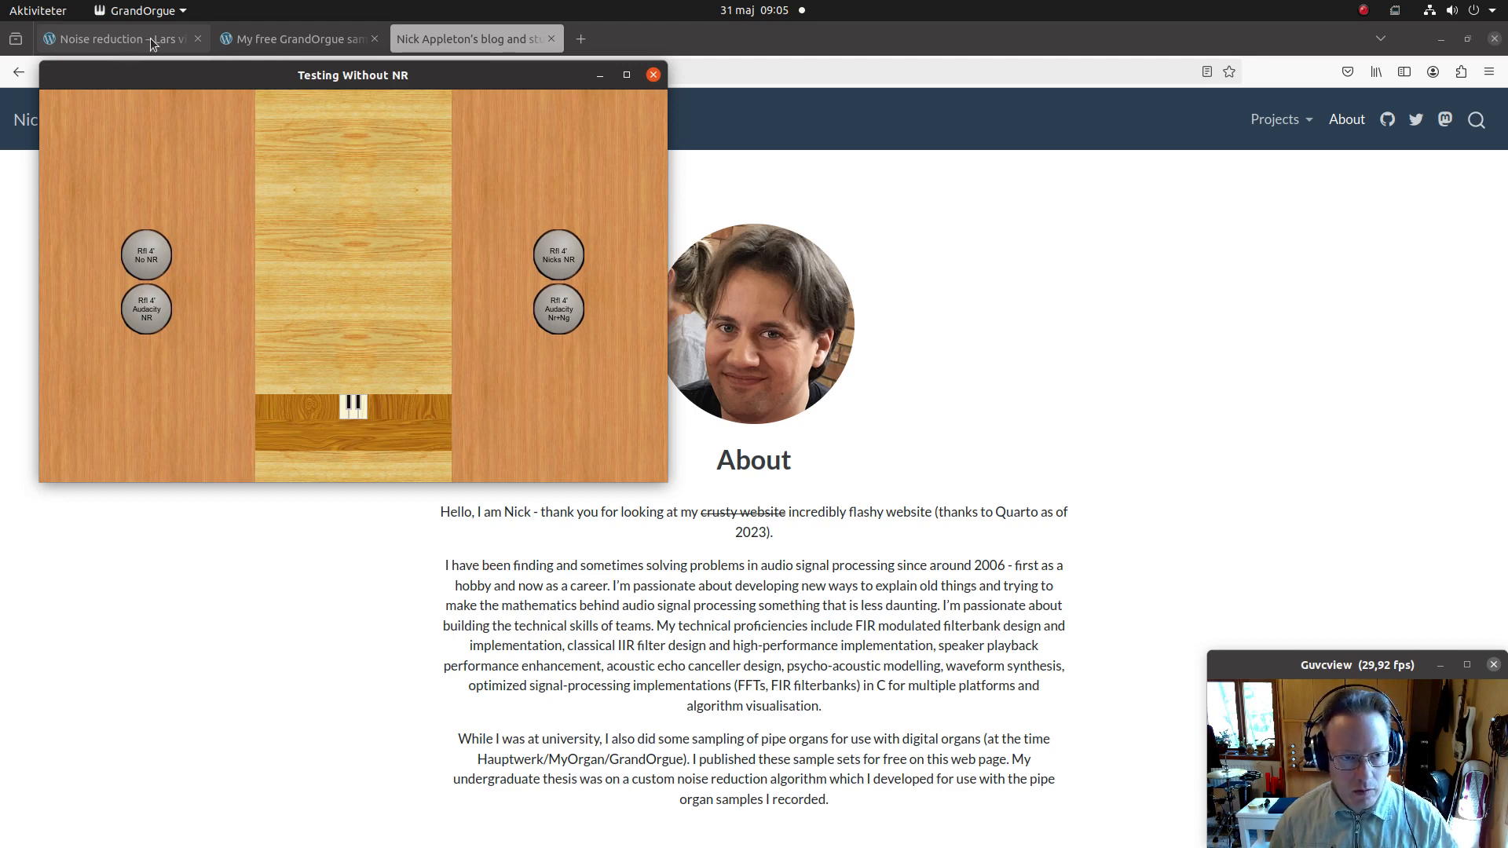
Step: Close the Testing Without NR organ and its panel, and exit GrandOrgue
click(654, 76)
mouse_move(3, 366)
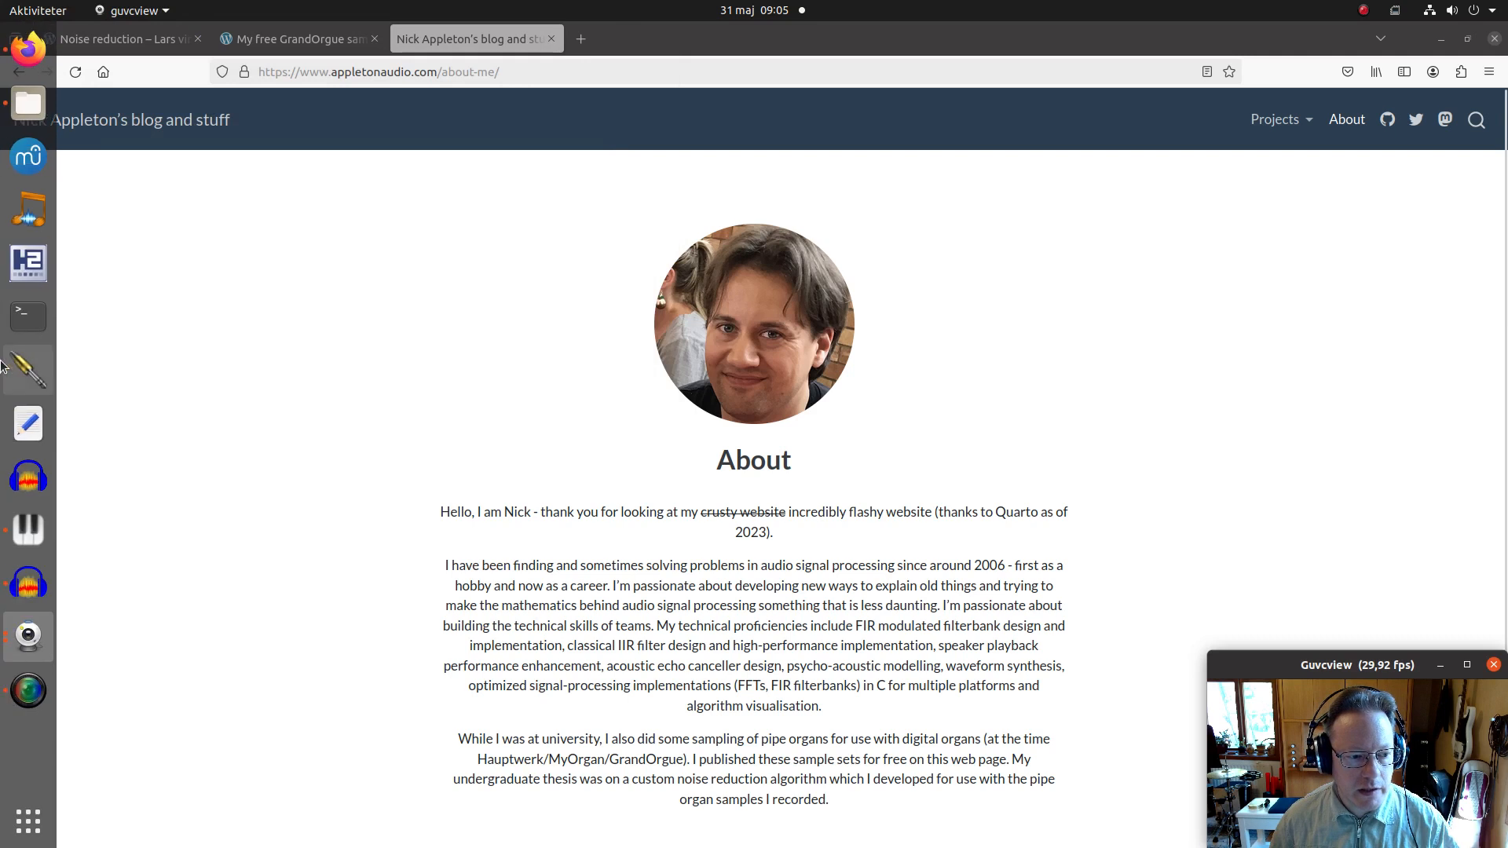
click(24, 532)
click(619, 66)
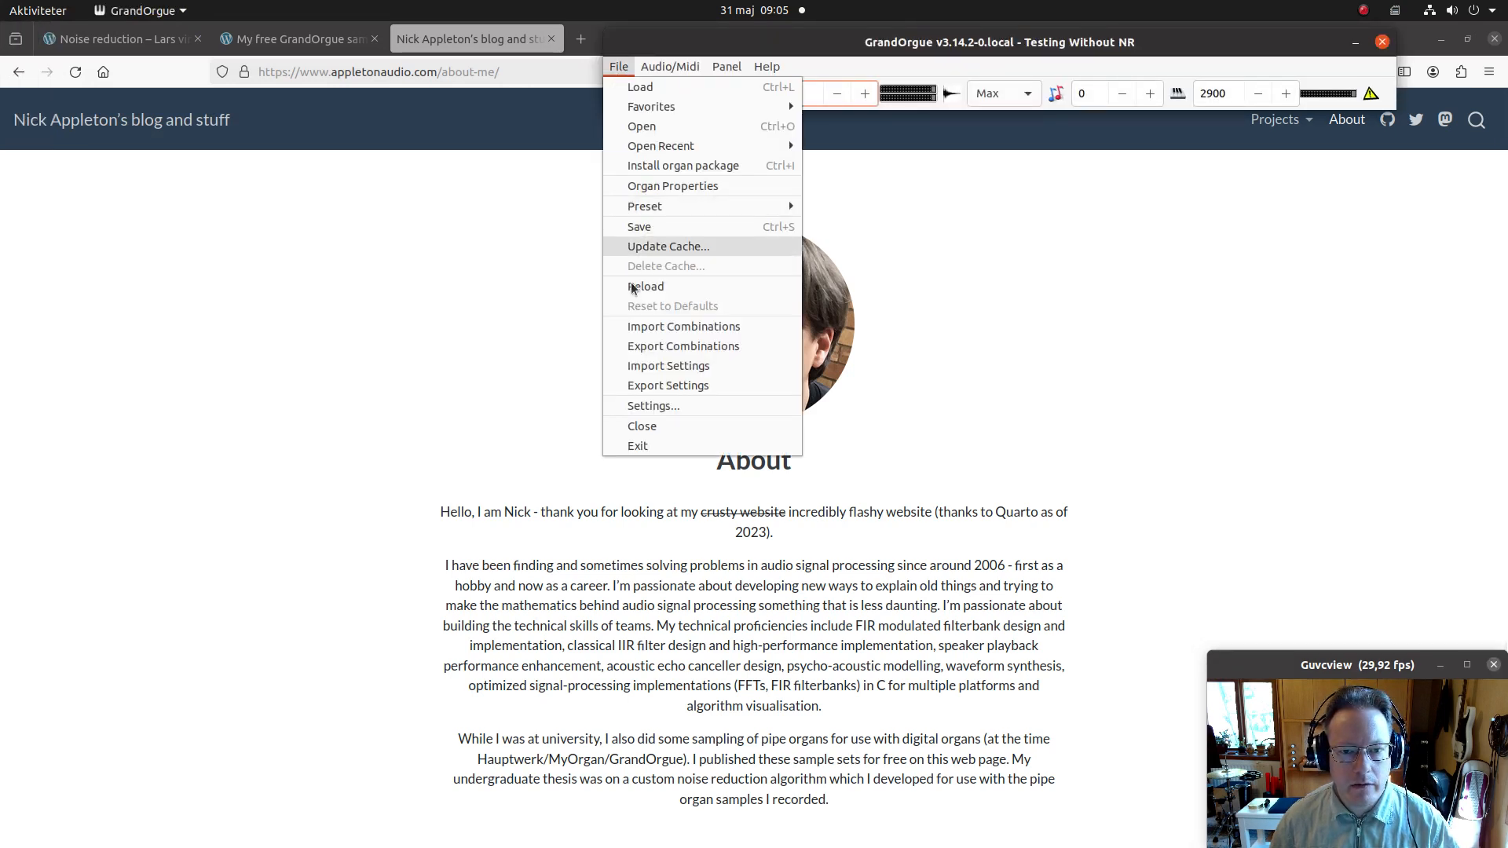
click(638, 427)
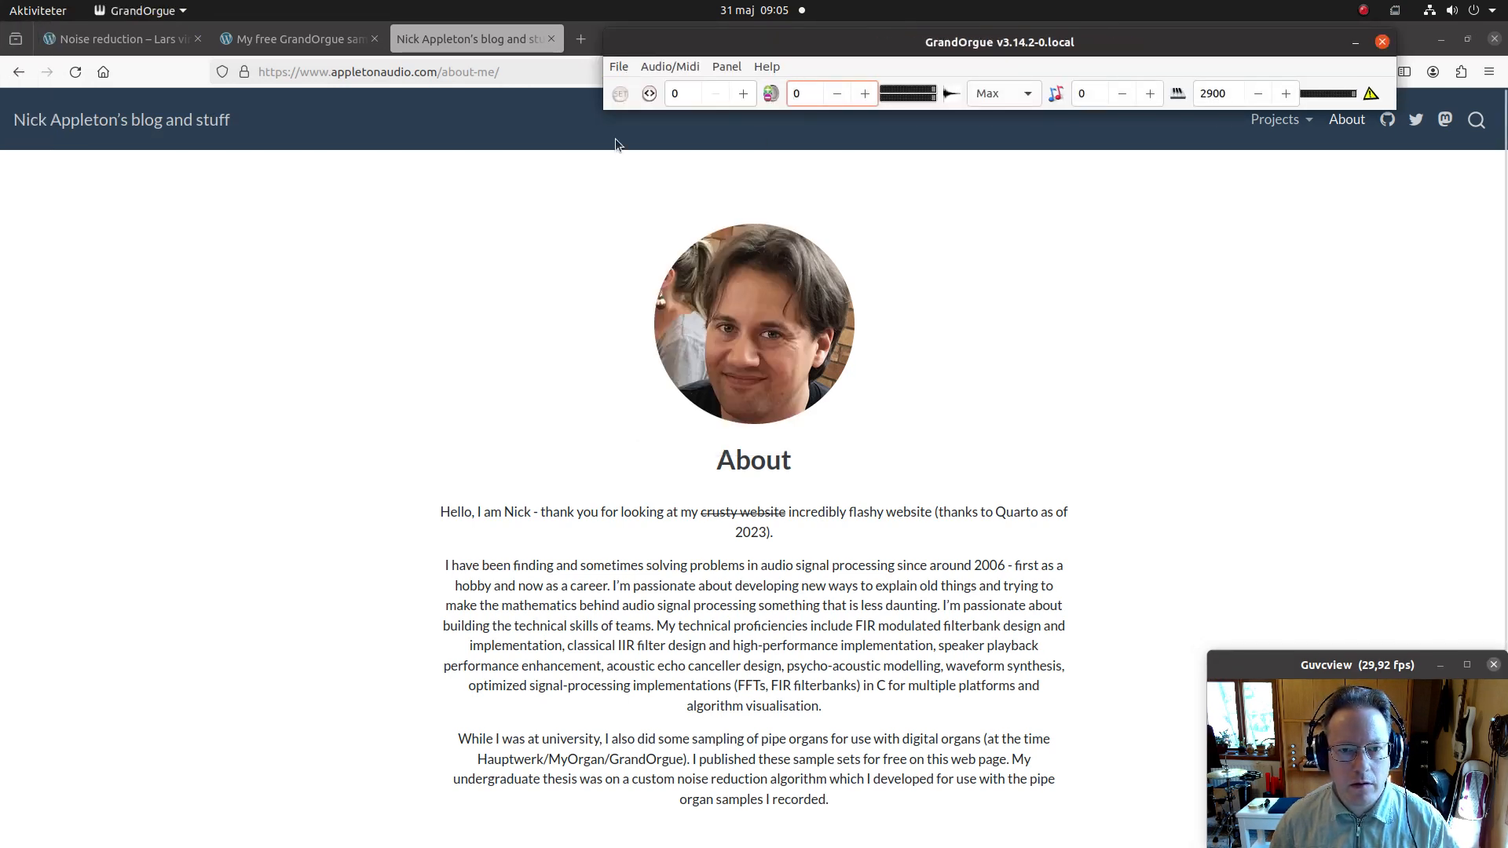
click(620, 71)
click(638, 442)
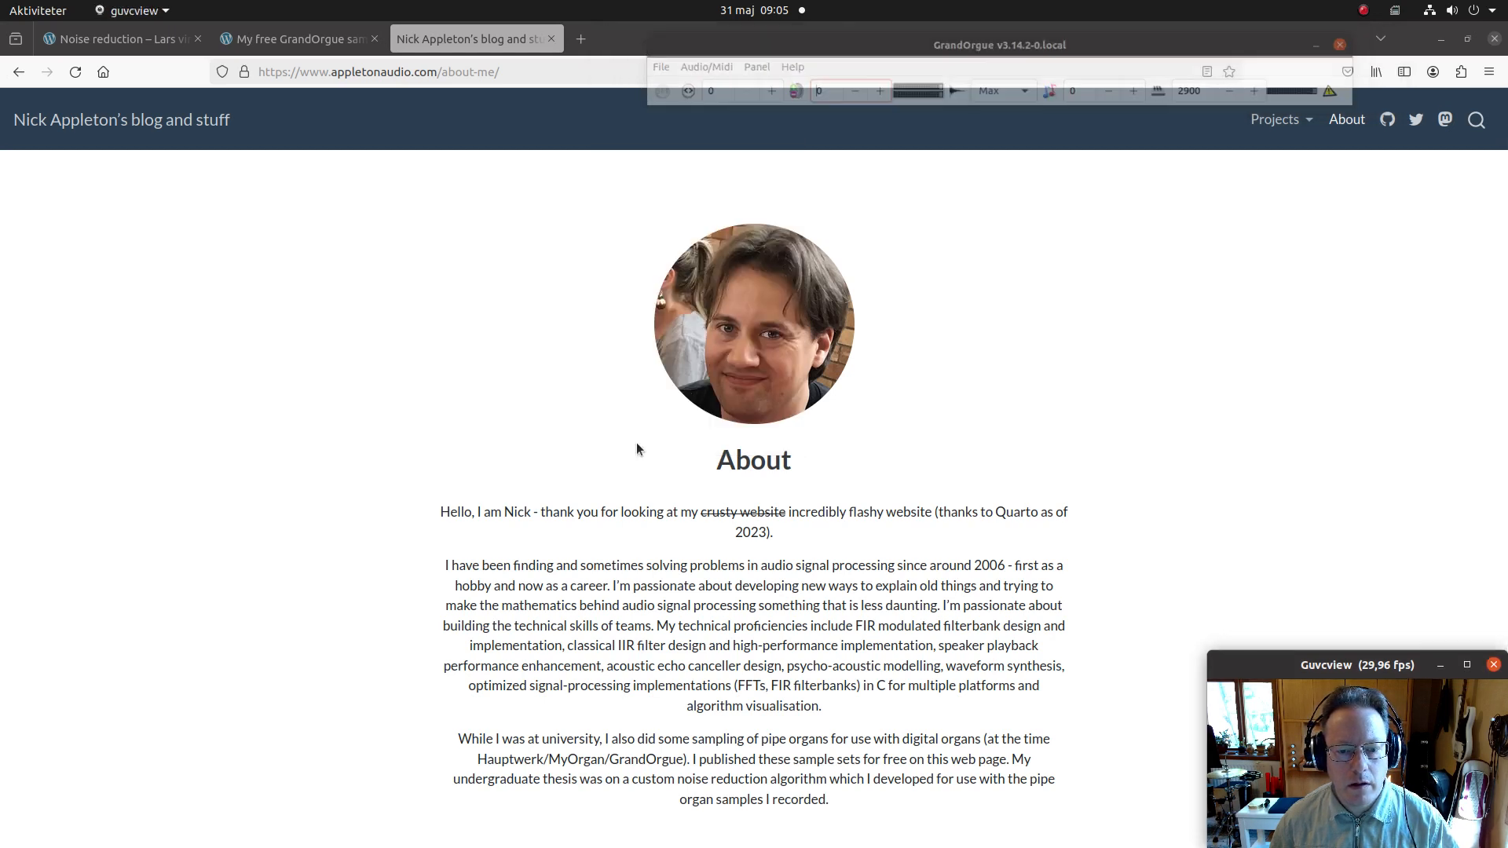
Step: View the WAV recordings in the demo organ folder in the file manager and switch to Audacity
mouse_move(3, 605)
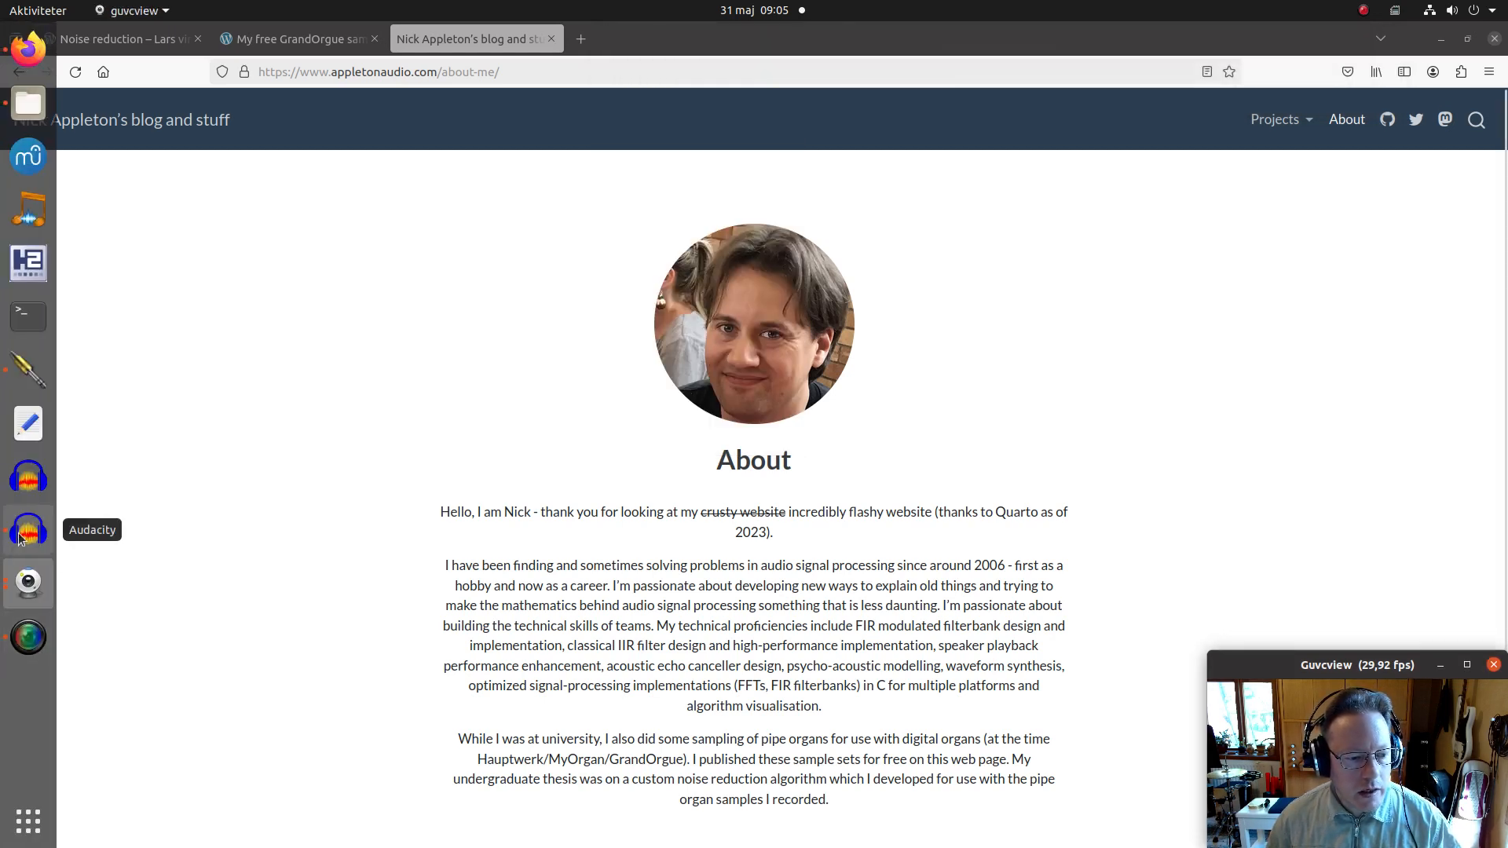
click(9, 113)
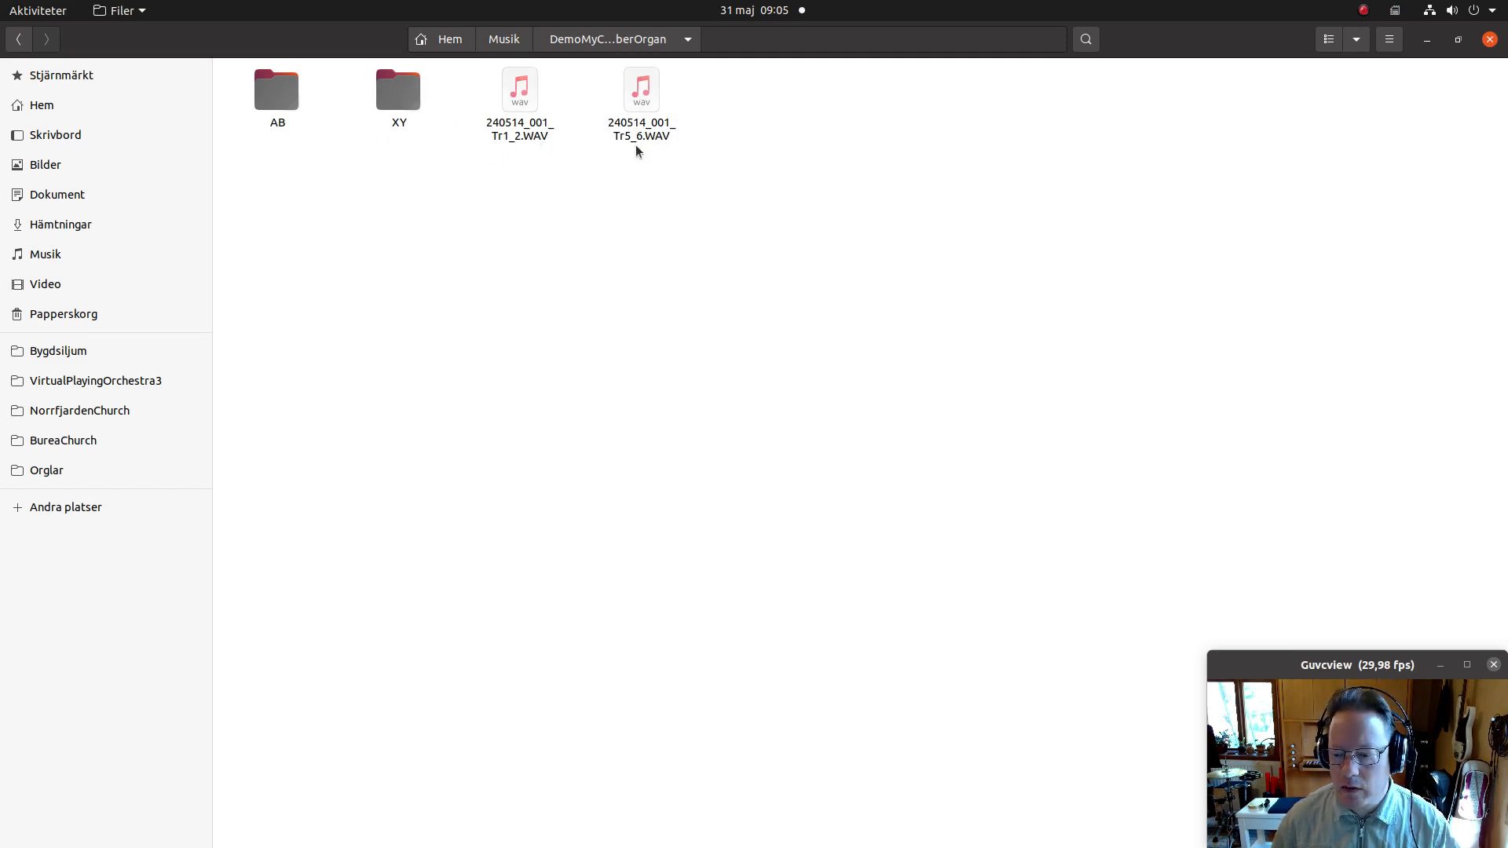
mouse_move(26, 534)
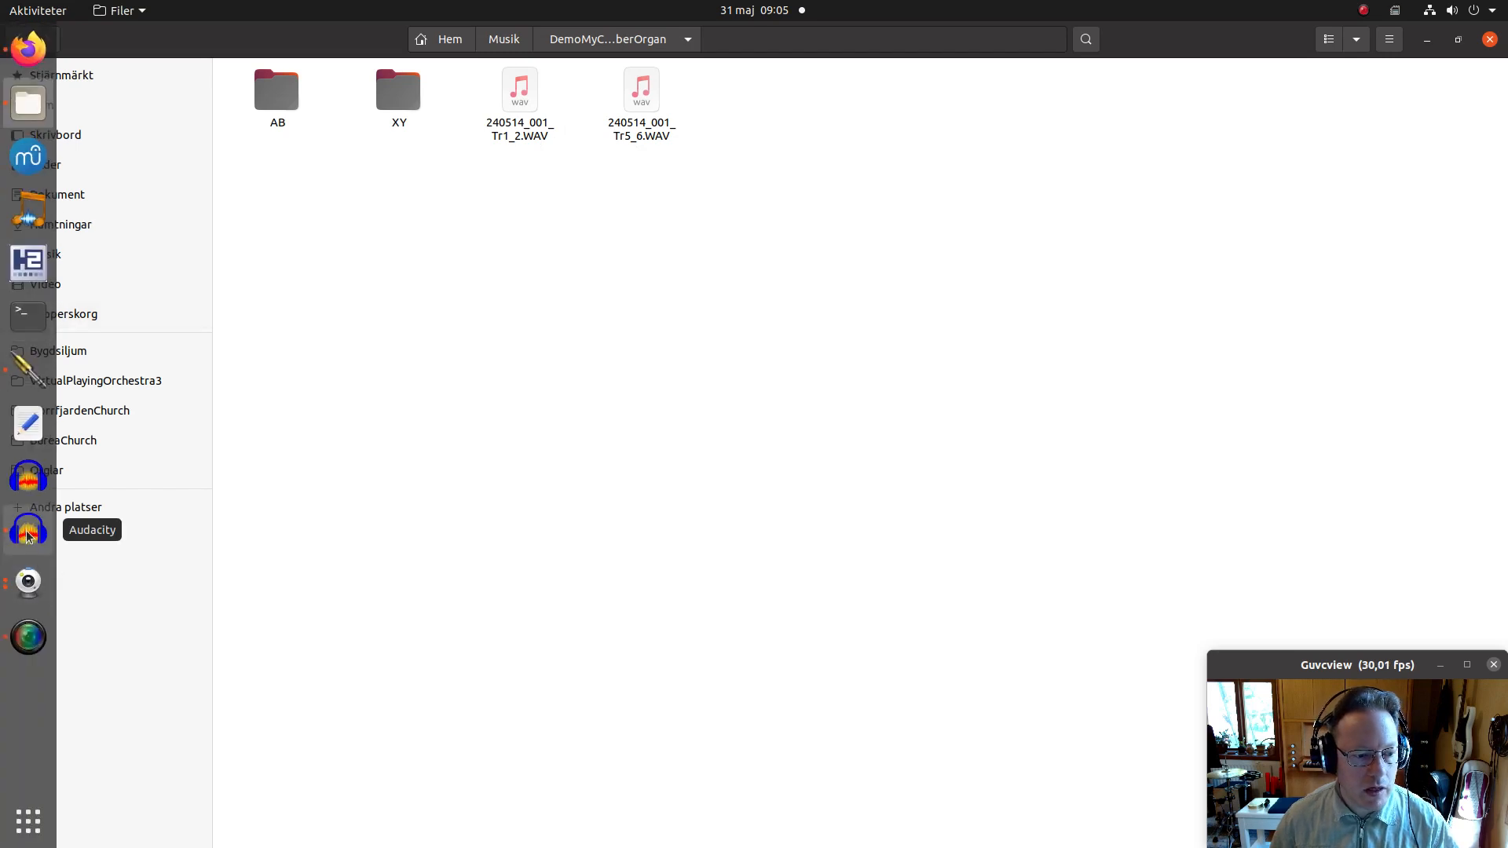
click(26, 534)
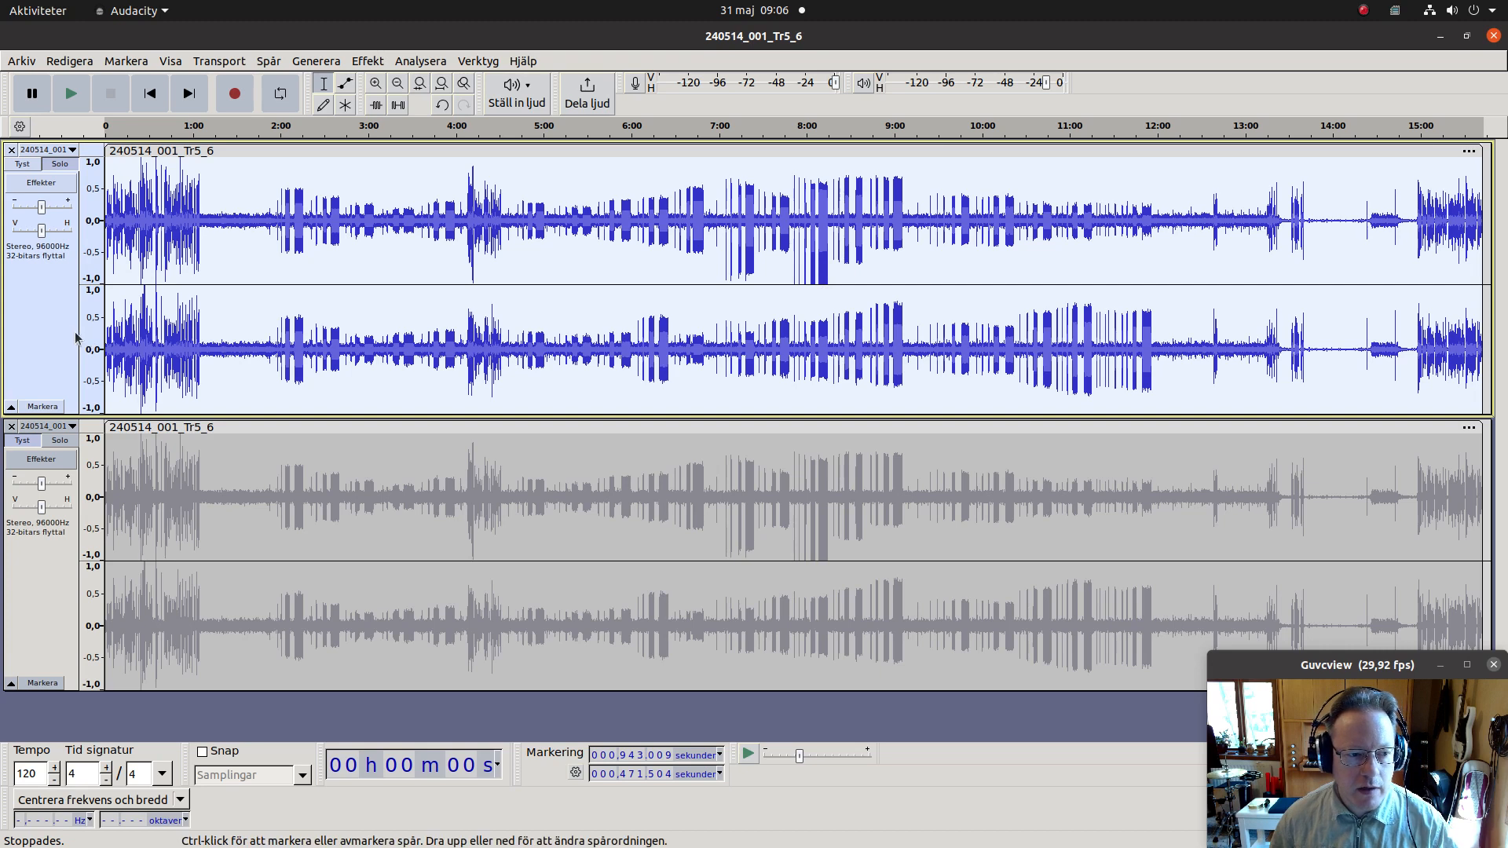
Step: Apply the Amplify effect to the first 240514_001_Tr5_6 stereo track with an amplification of -1.5 dB
click(370, 63)
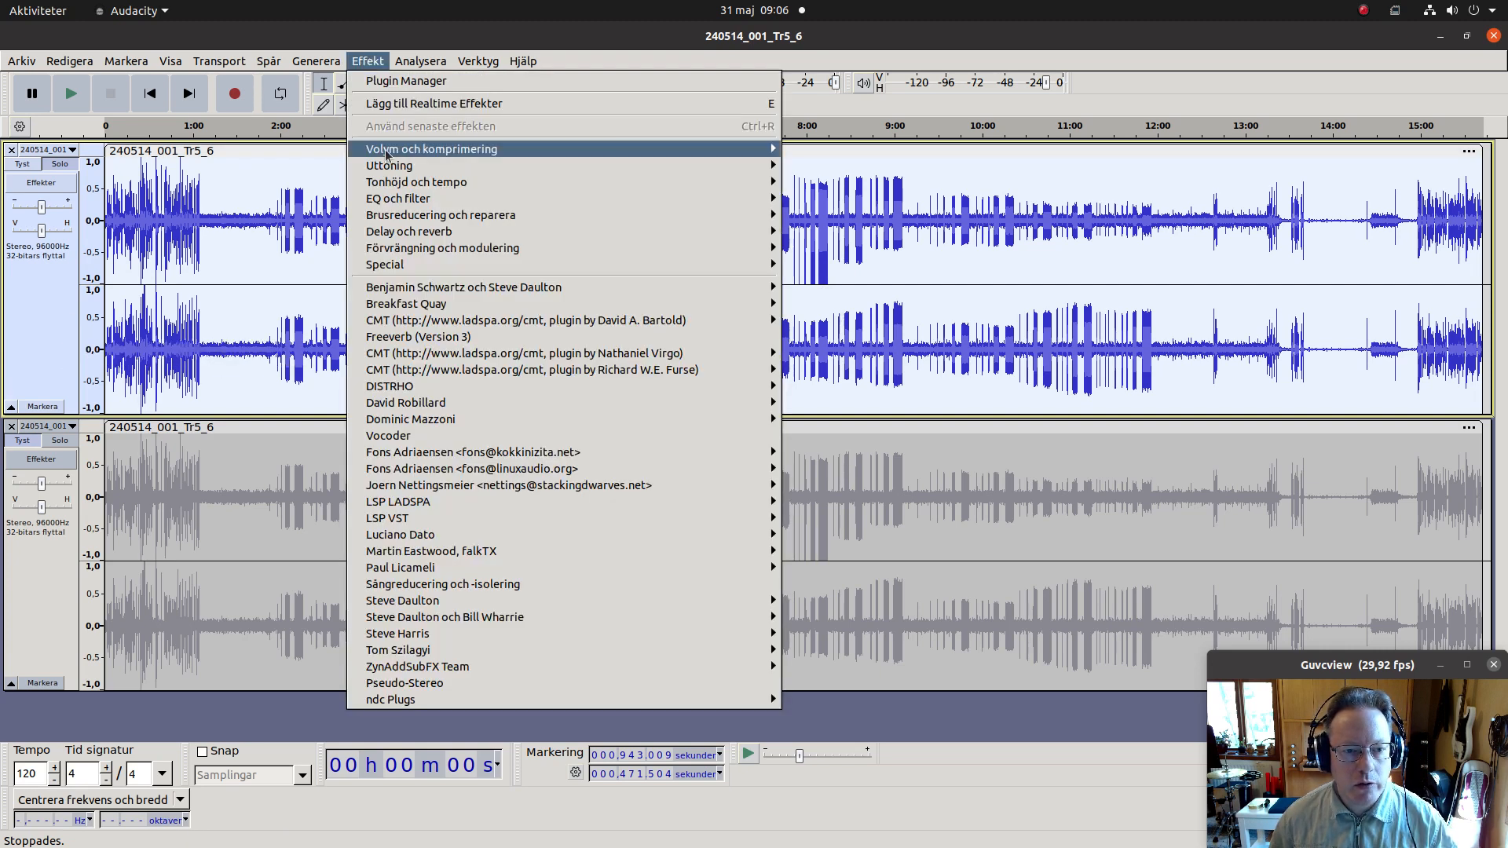
mouse_move(391, 165)
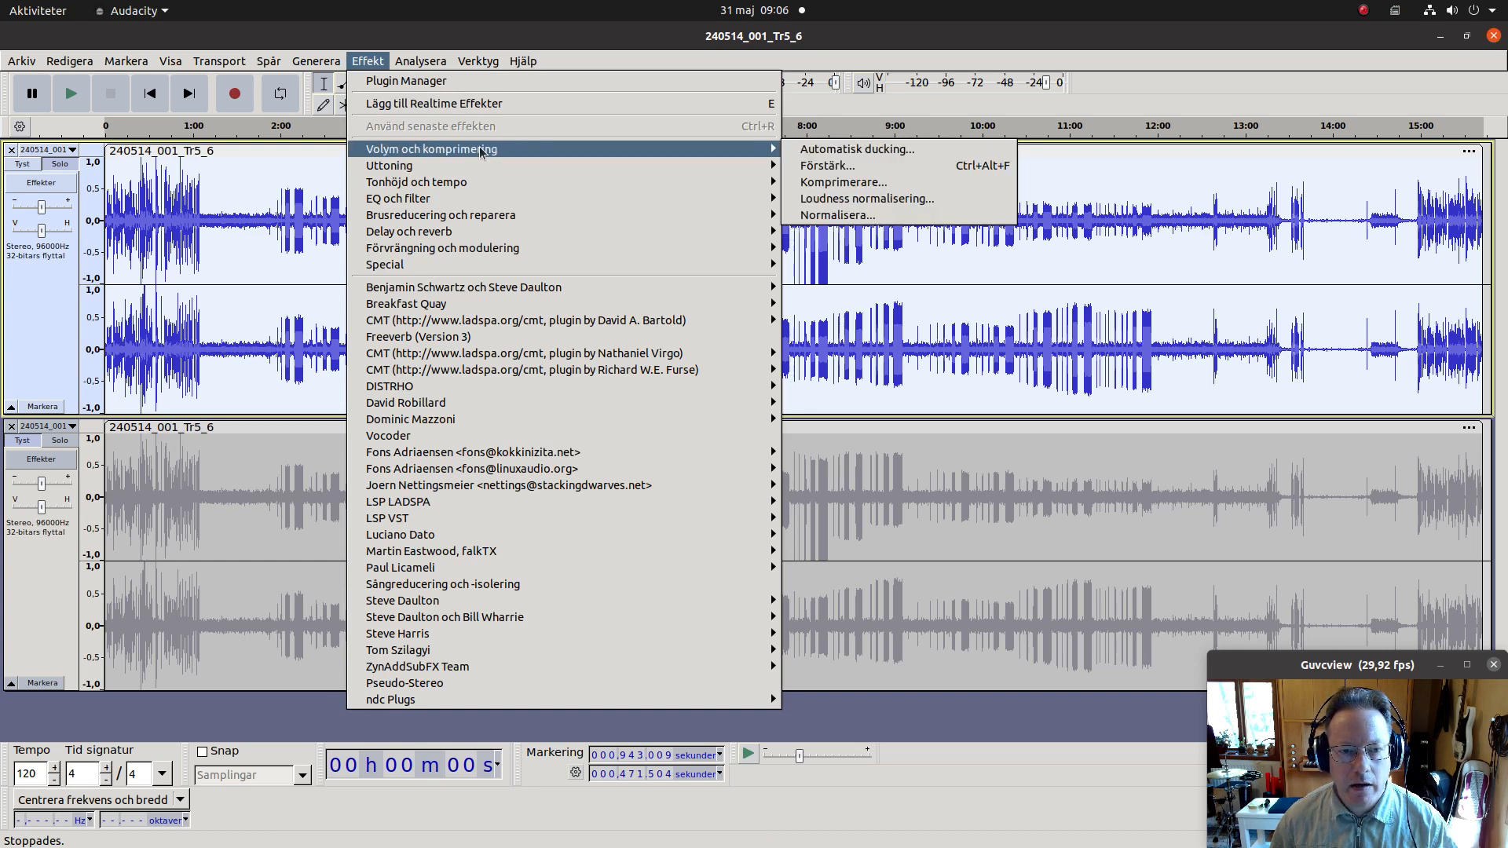
click(817, 166)
click(786, 413)
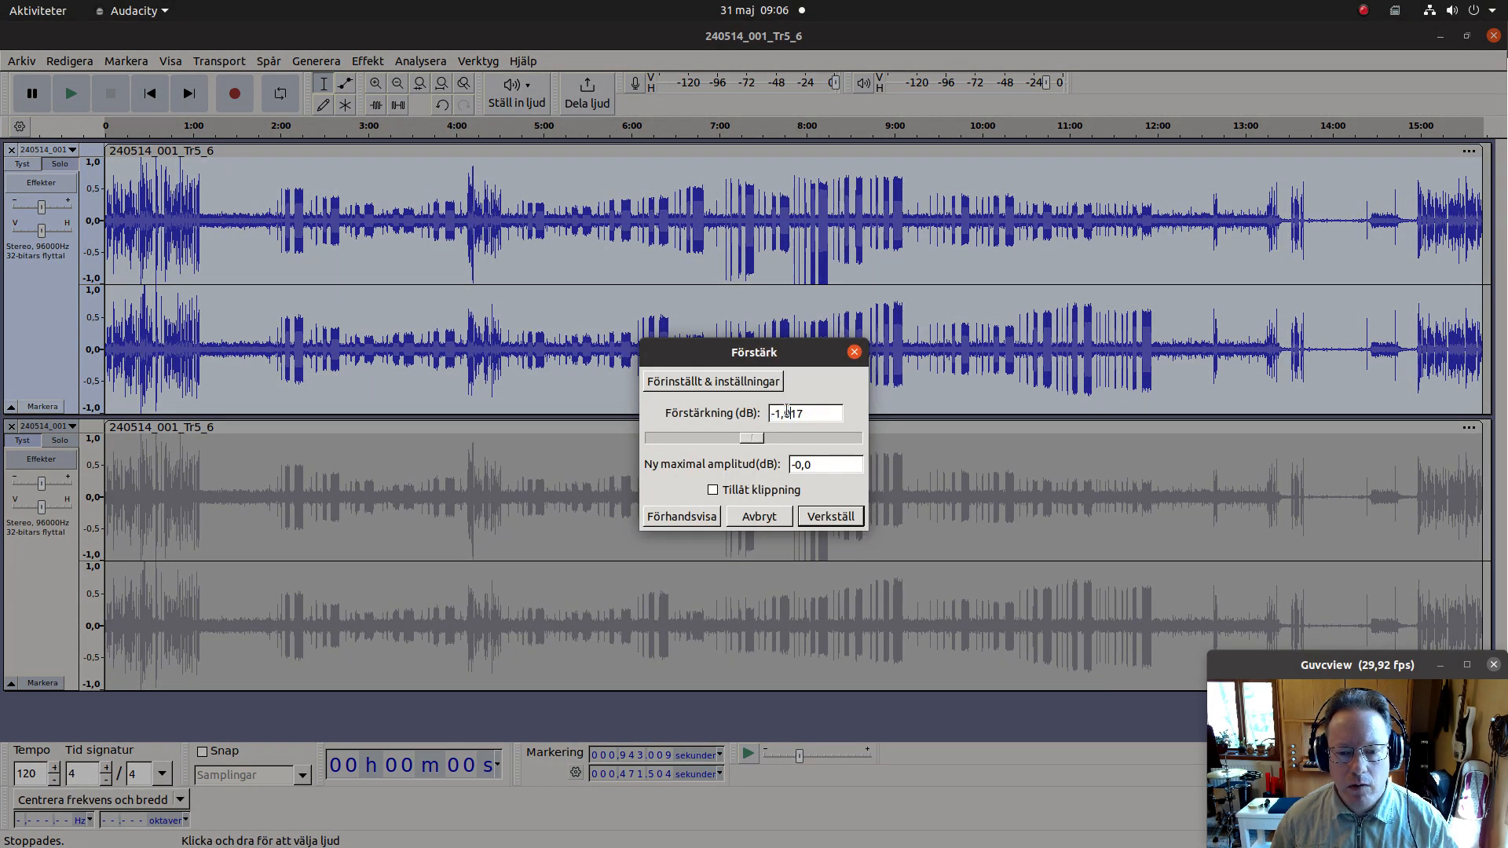
drag(786, 413, 833, 420)
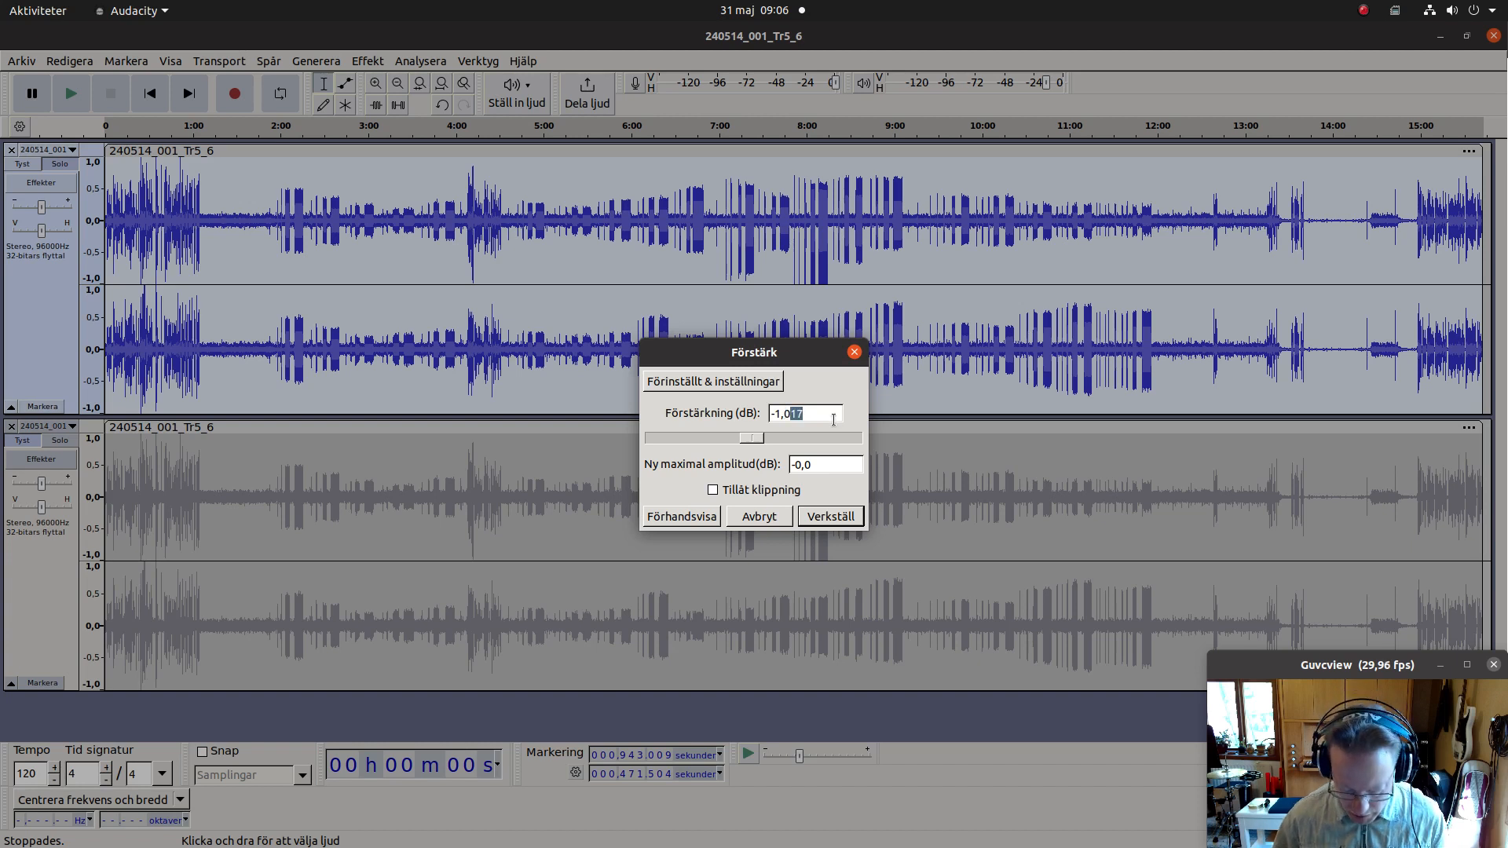
key(BackSpace)
text(5)
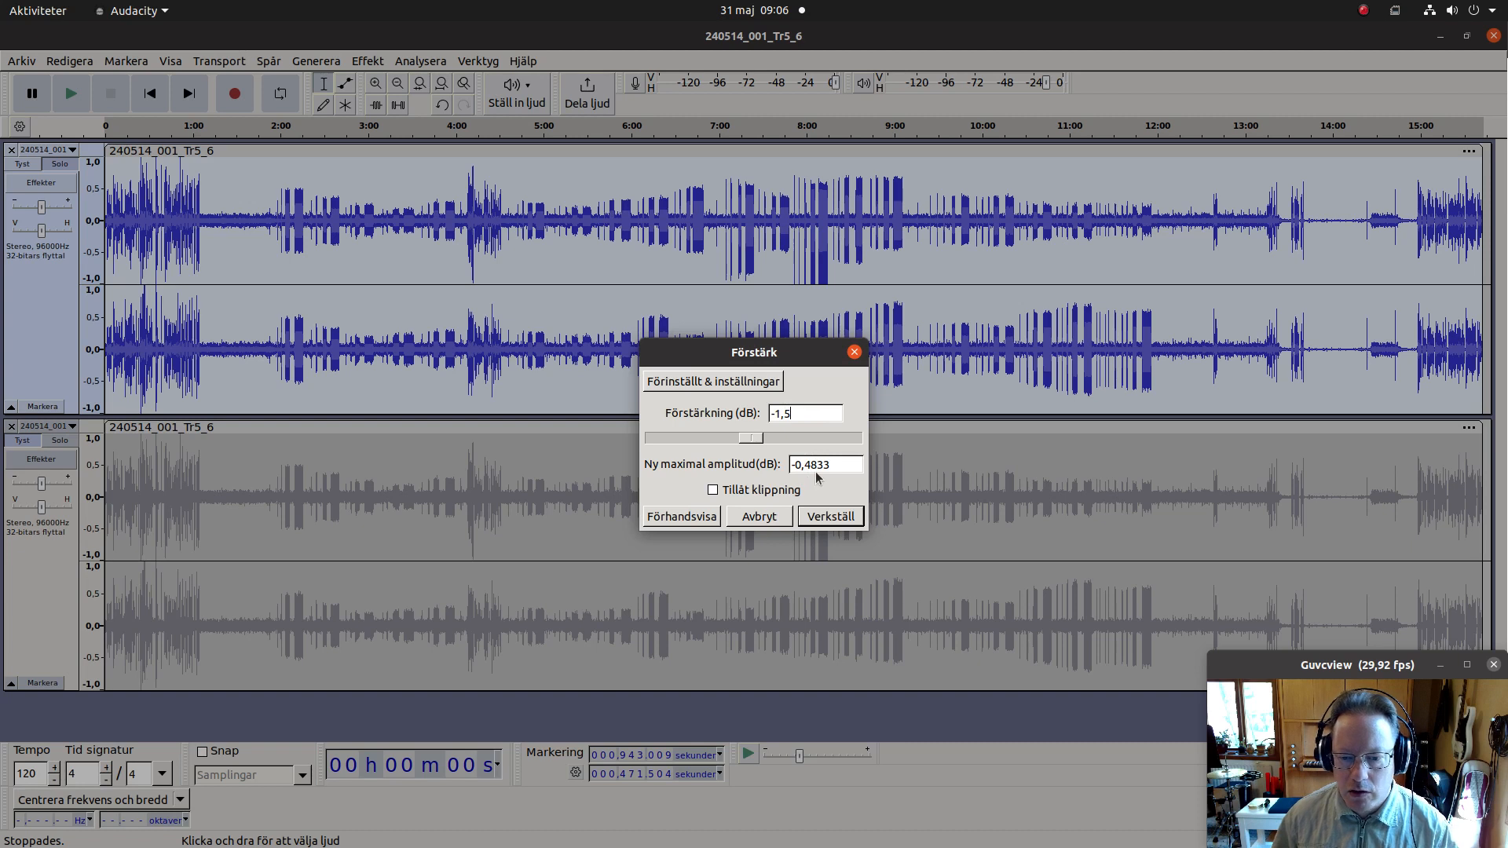
click(824, 519)
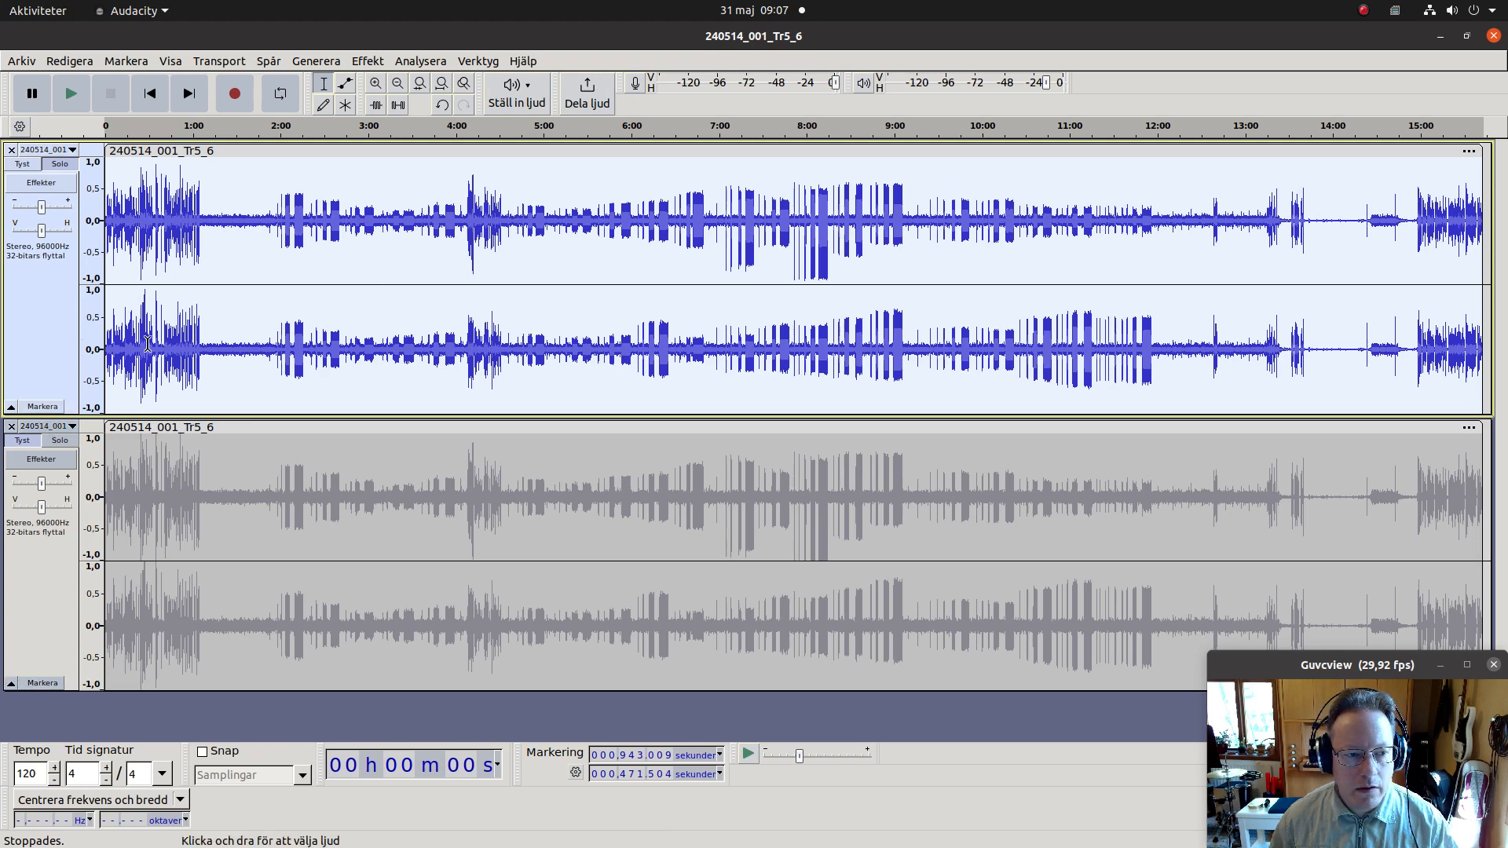
Step: Select the second, muted 240514_001_Tr5_6 track and repeat the same Amplify effect on it
click(51, 630)
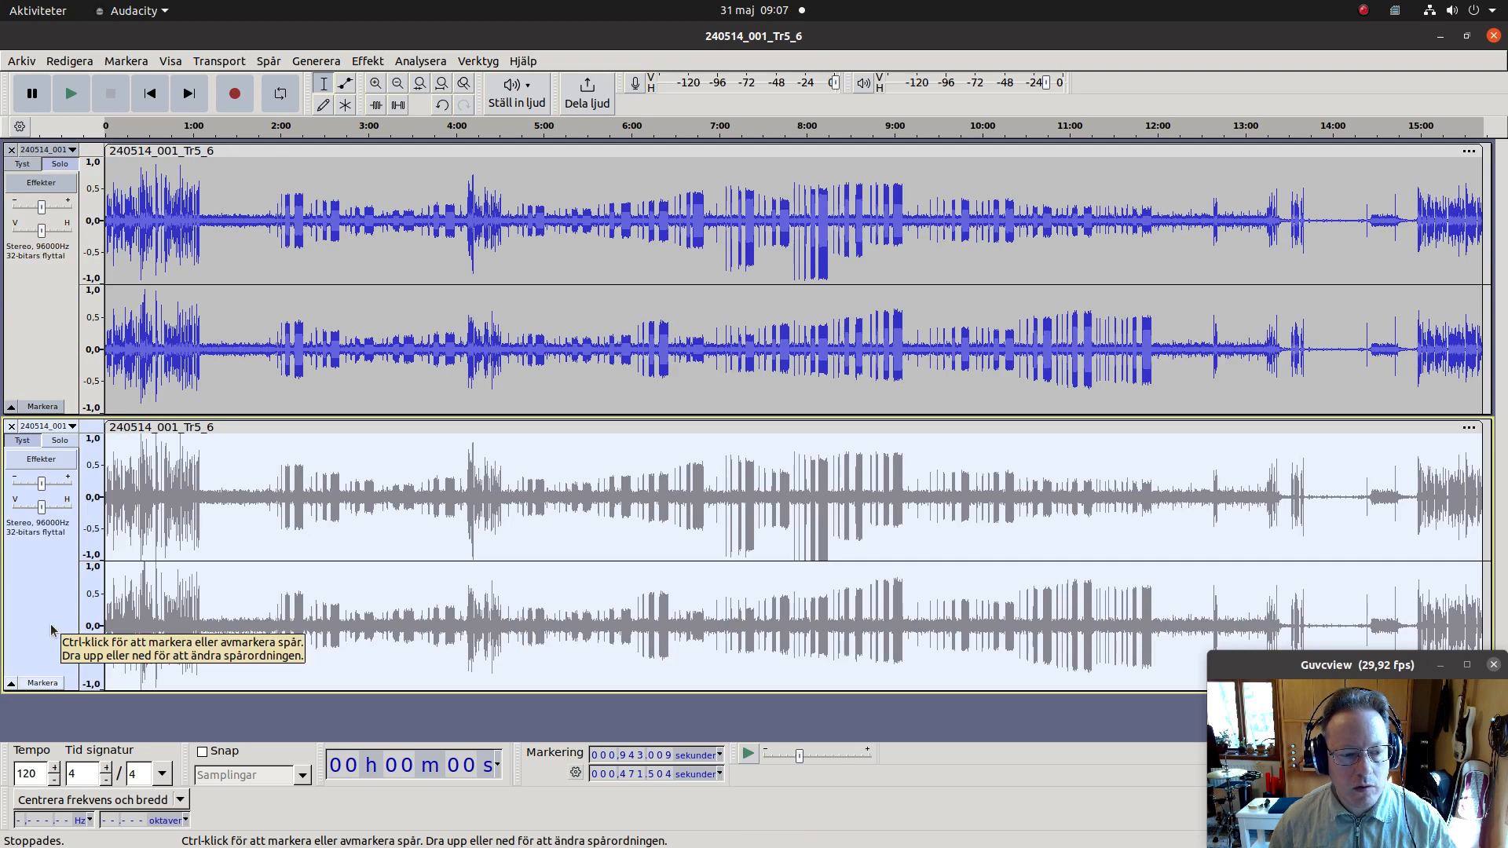
click(366, 61)
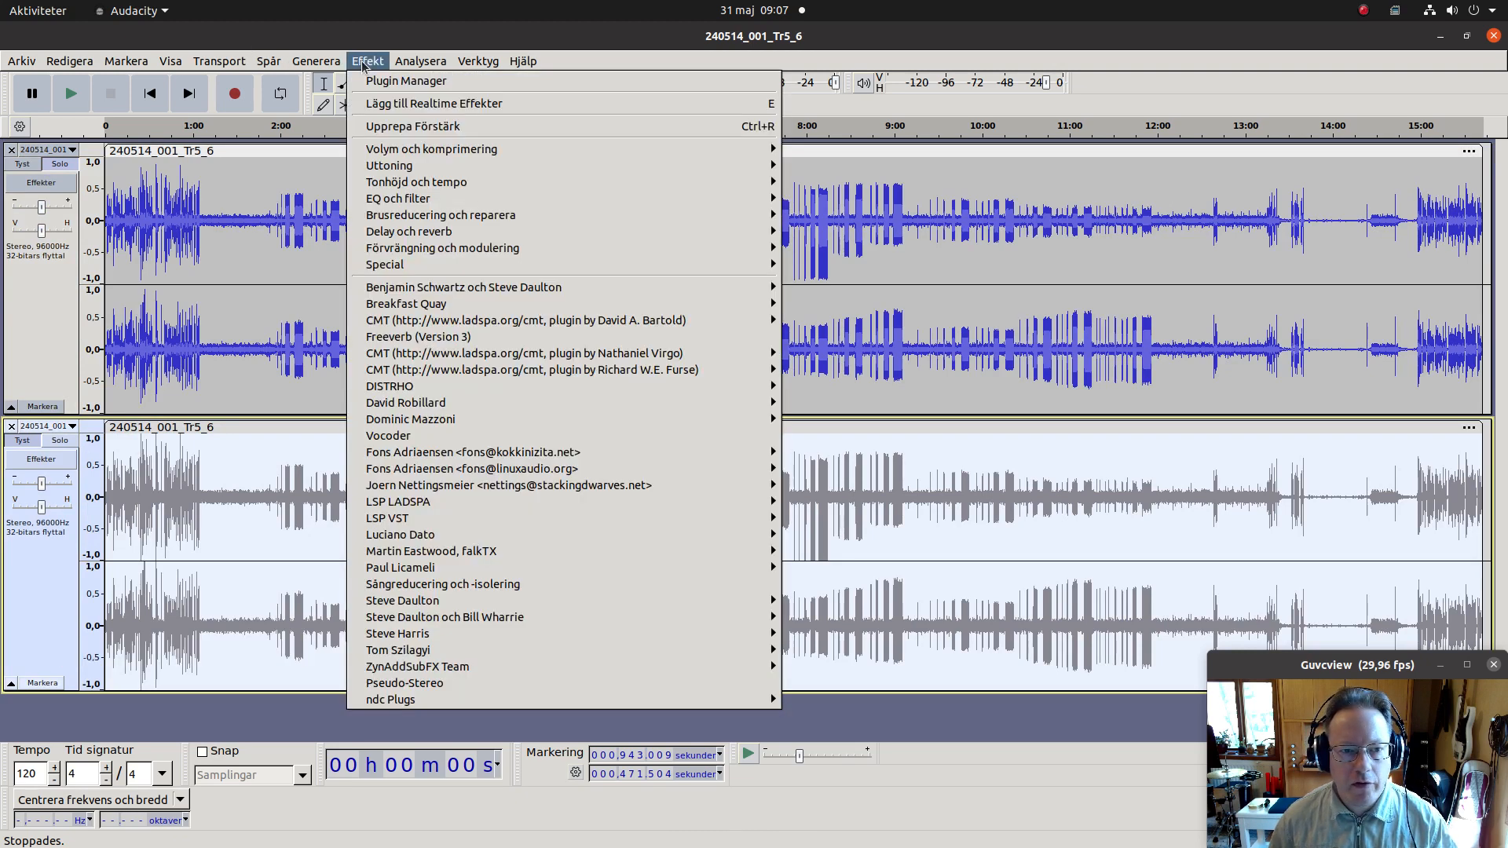
click(385, 127)
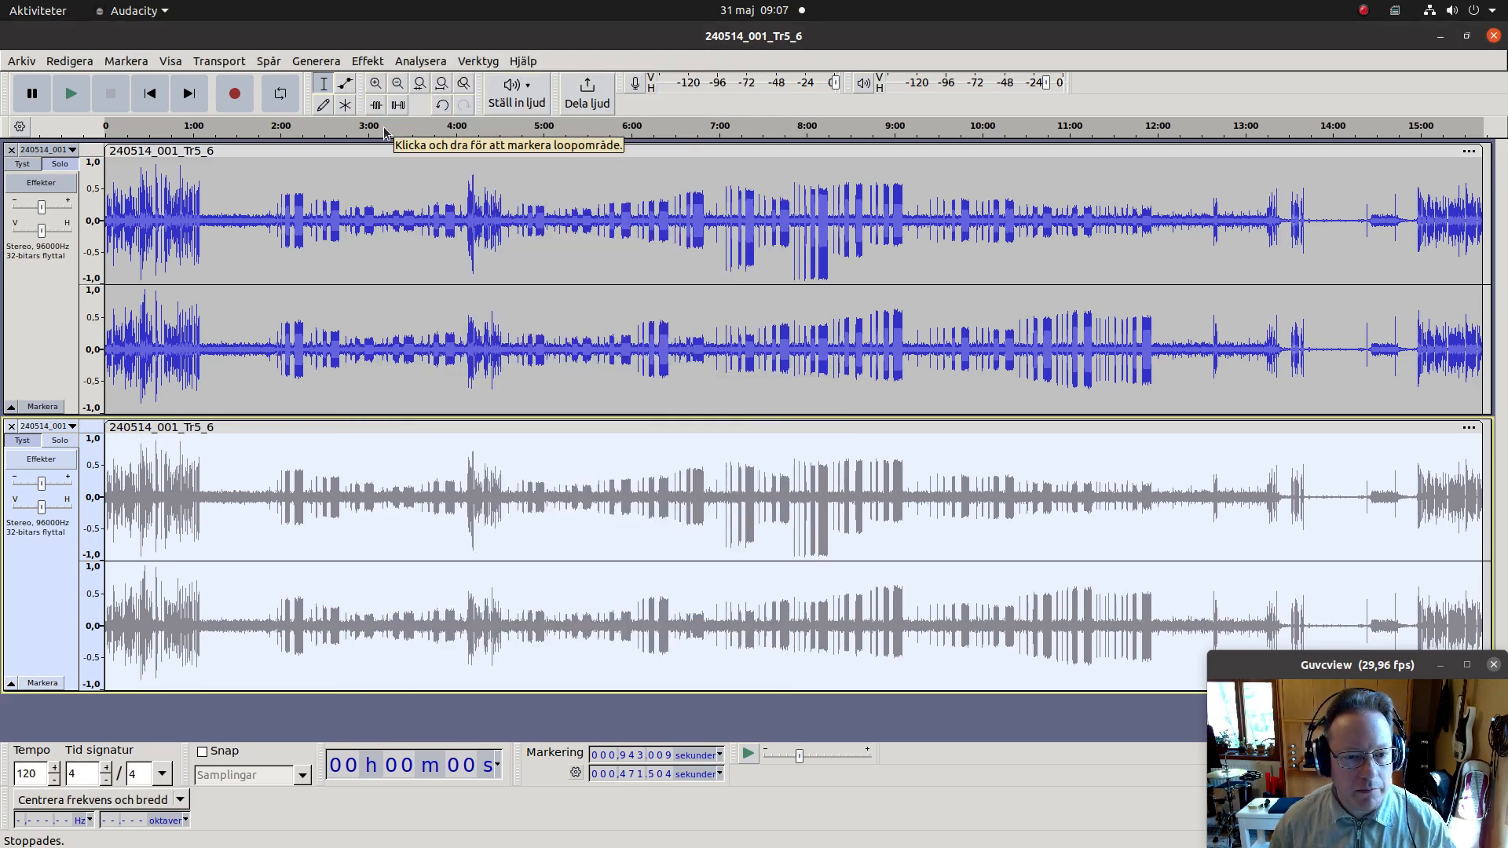
click(366, 62)
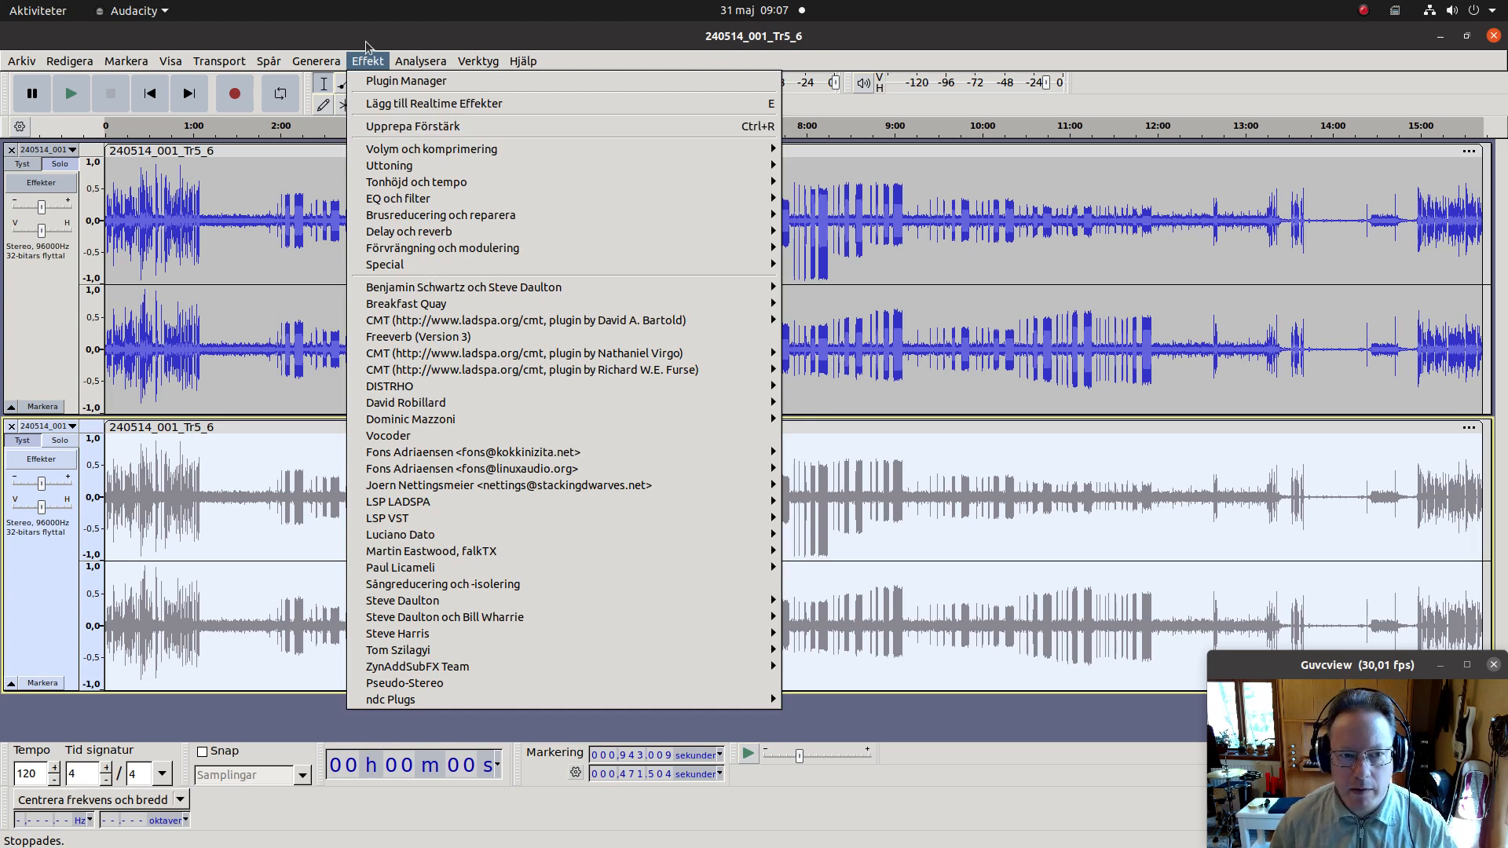
click(366, 45)
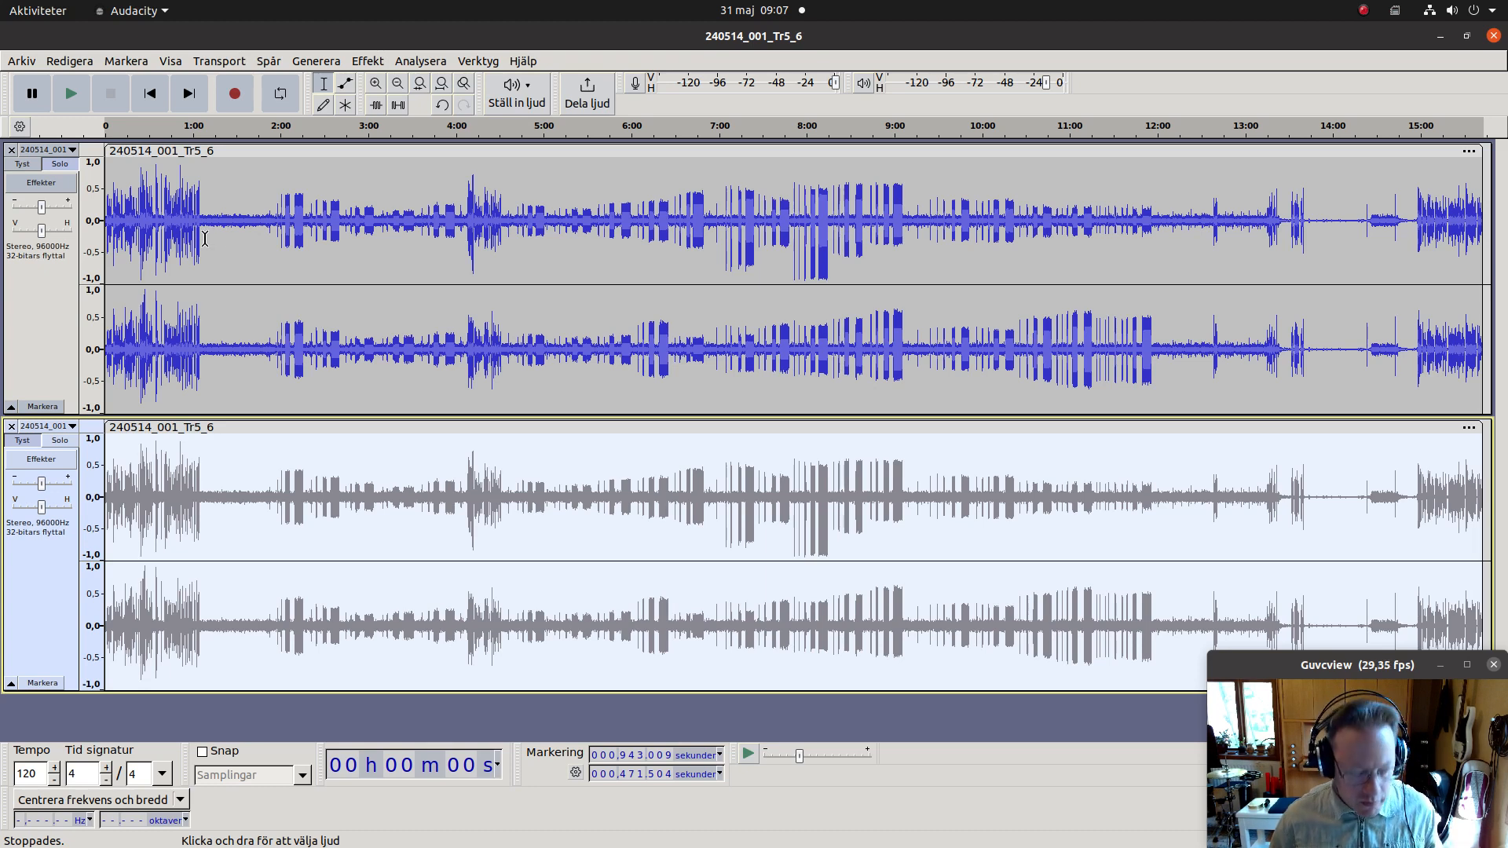
Step: Enlarge the first 240514_001_Tr5_6 track around 1:09 and display it as a spectrogram
click(205, 238)
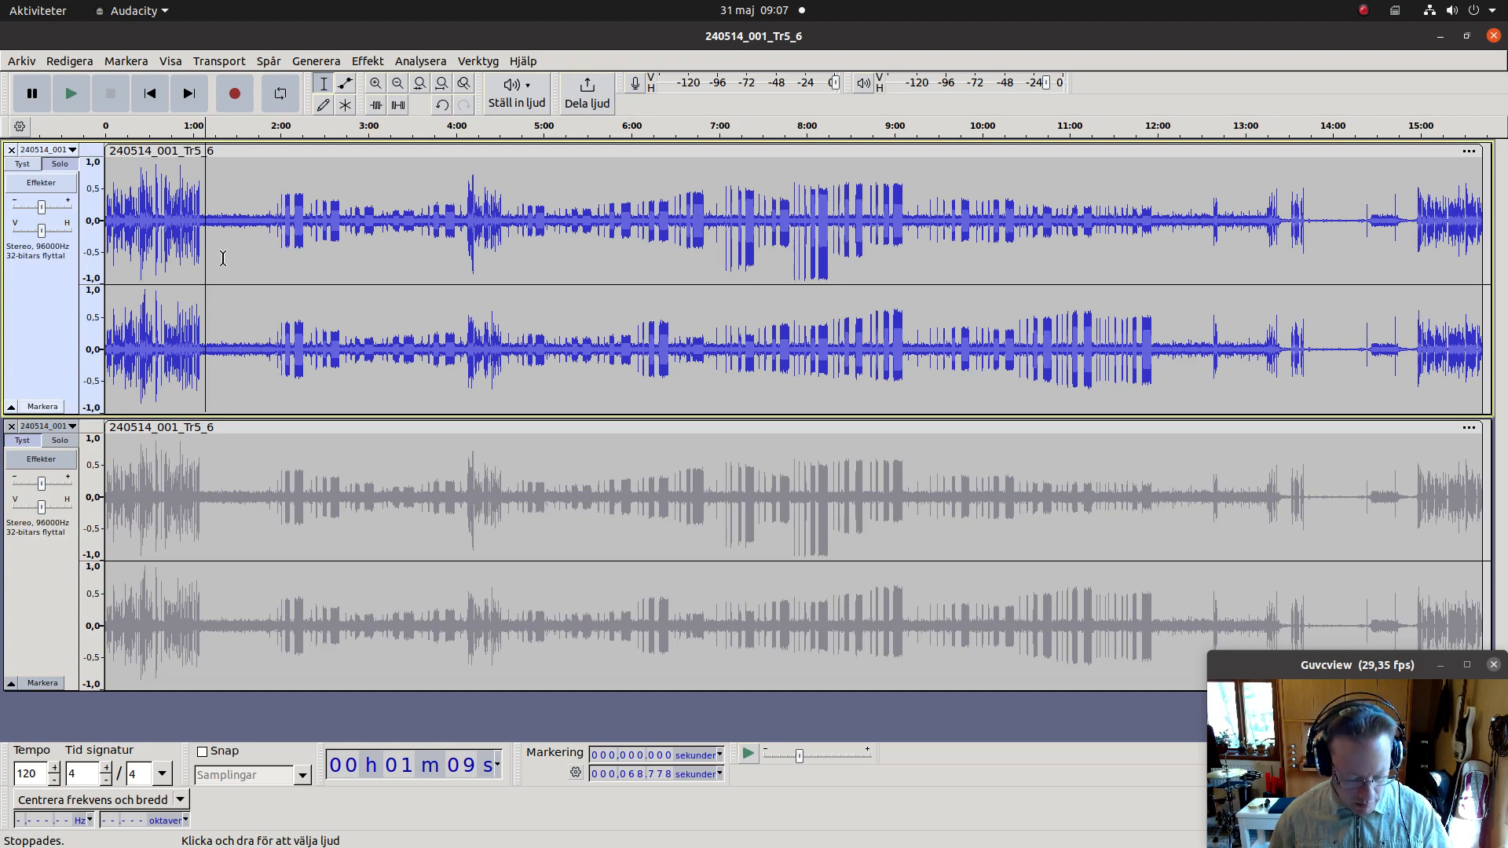
key(ctrl+1)
key(ctrl+1)
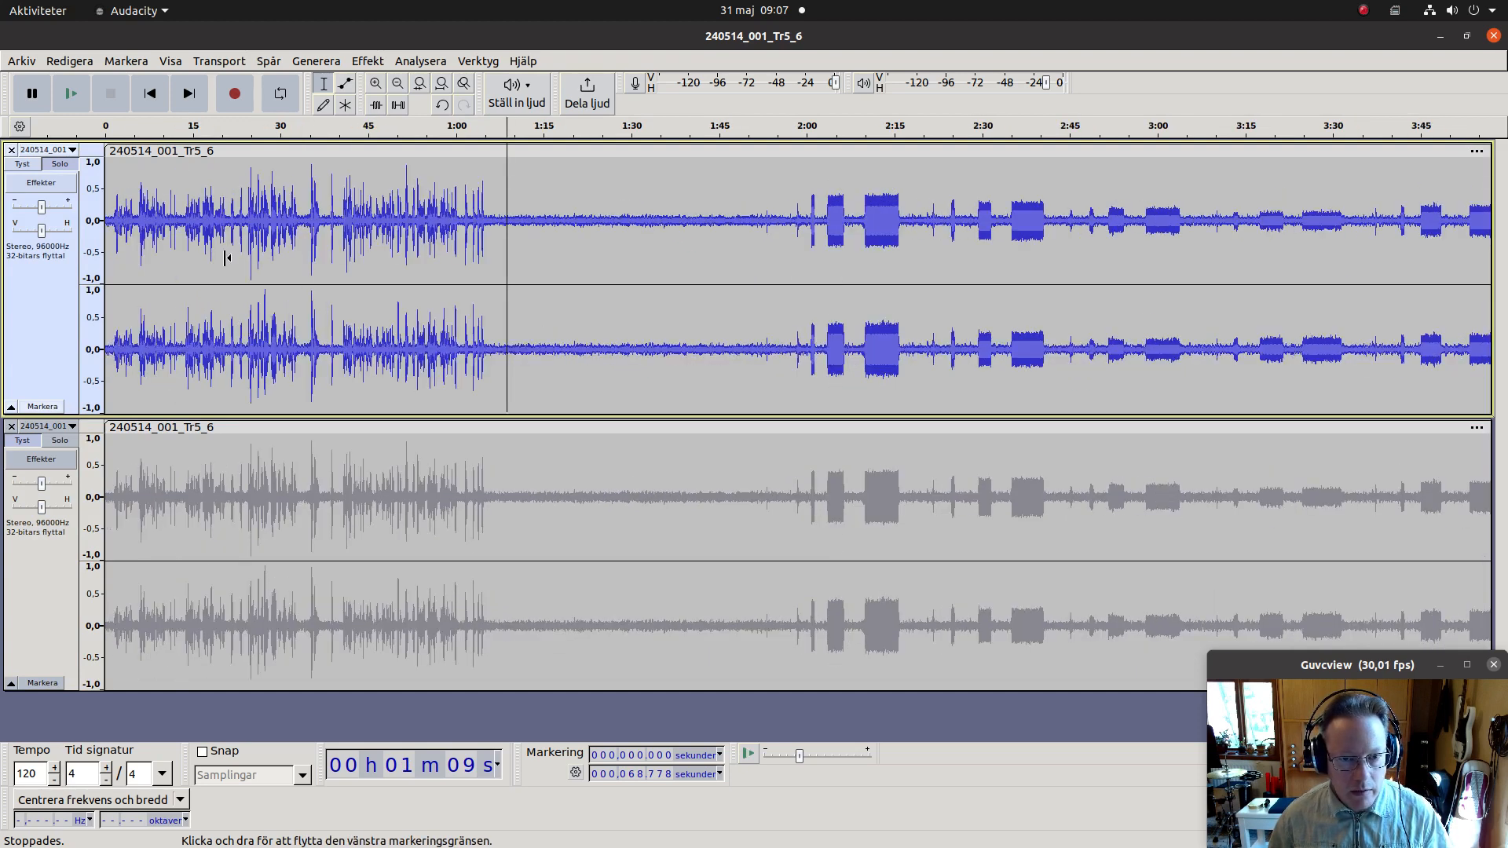
key(ctrl+1)
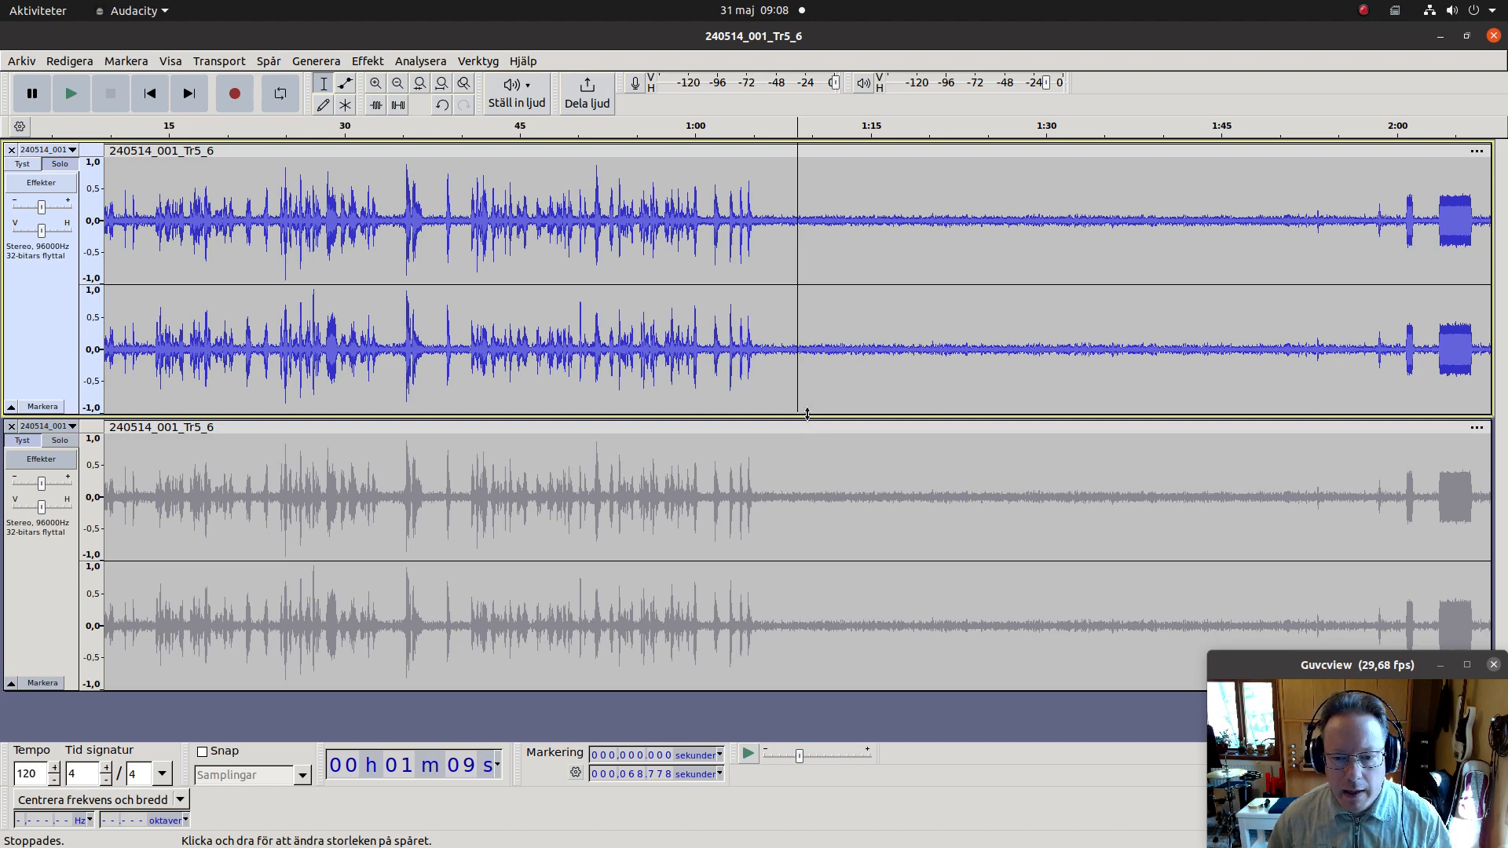
drag(808, 414, 816, 492)
drag(814, 624, 814, 707)
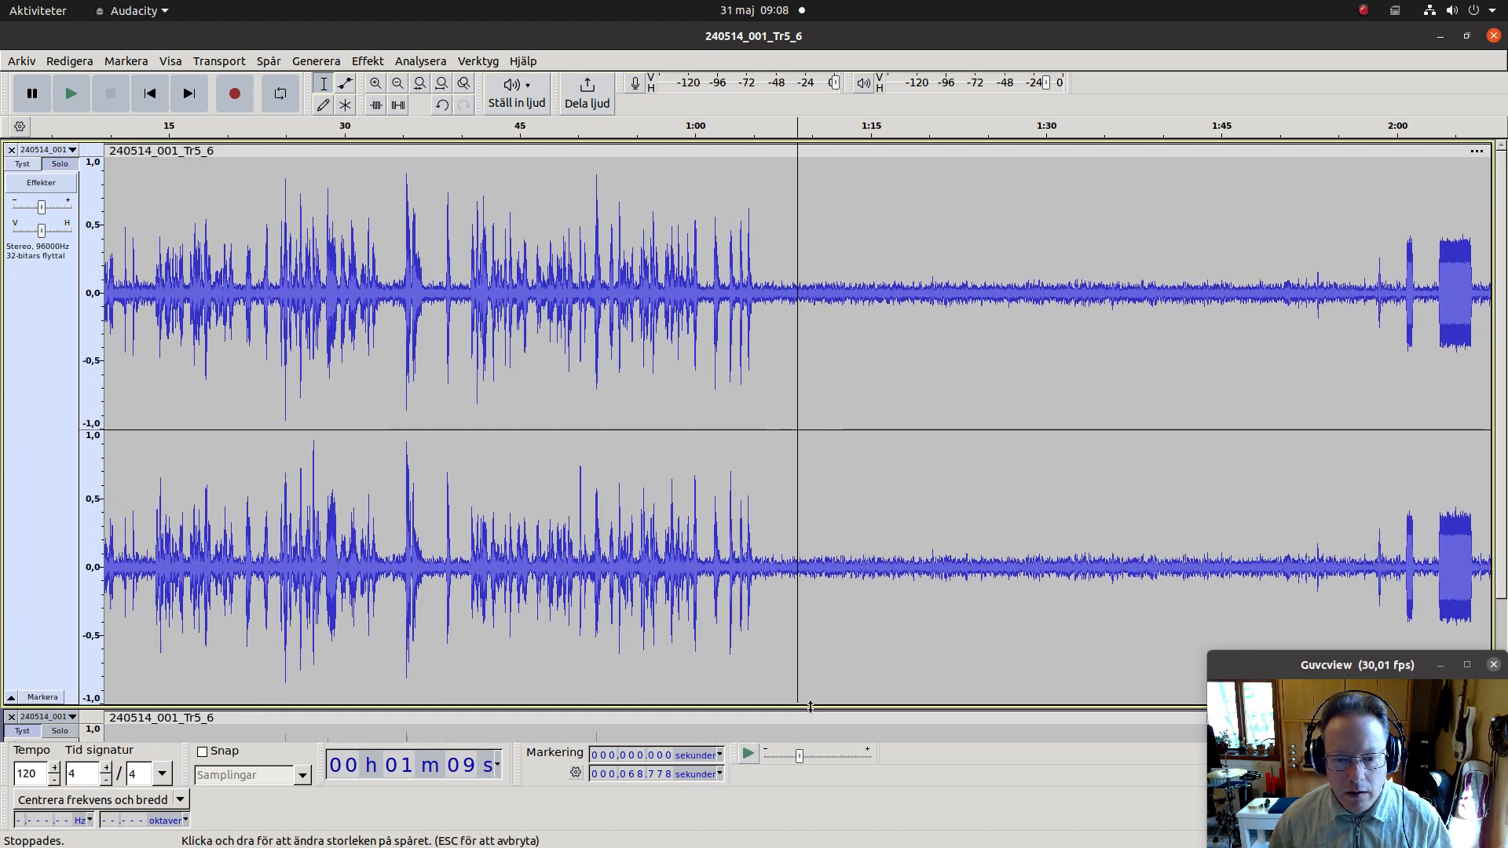
click(42, 531)
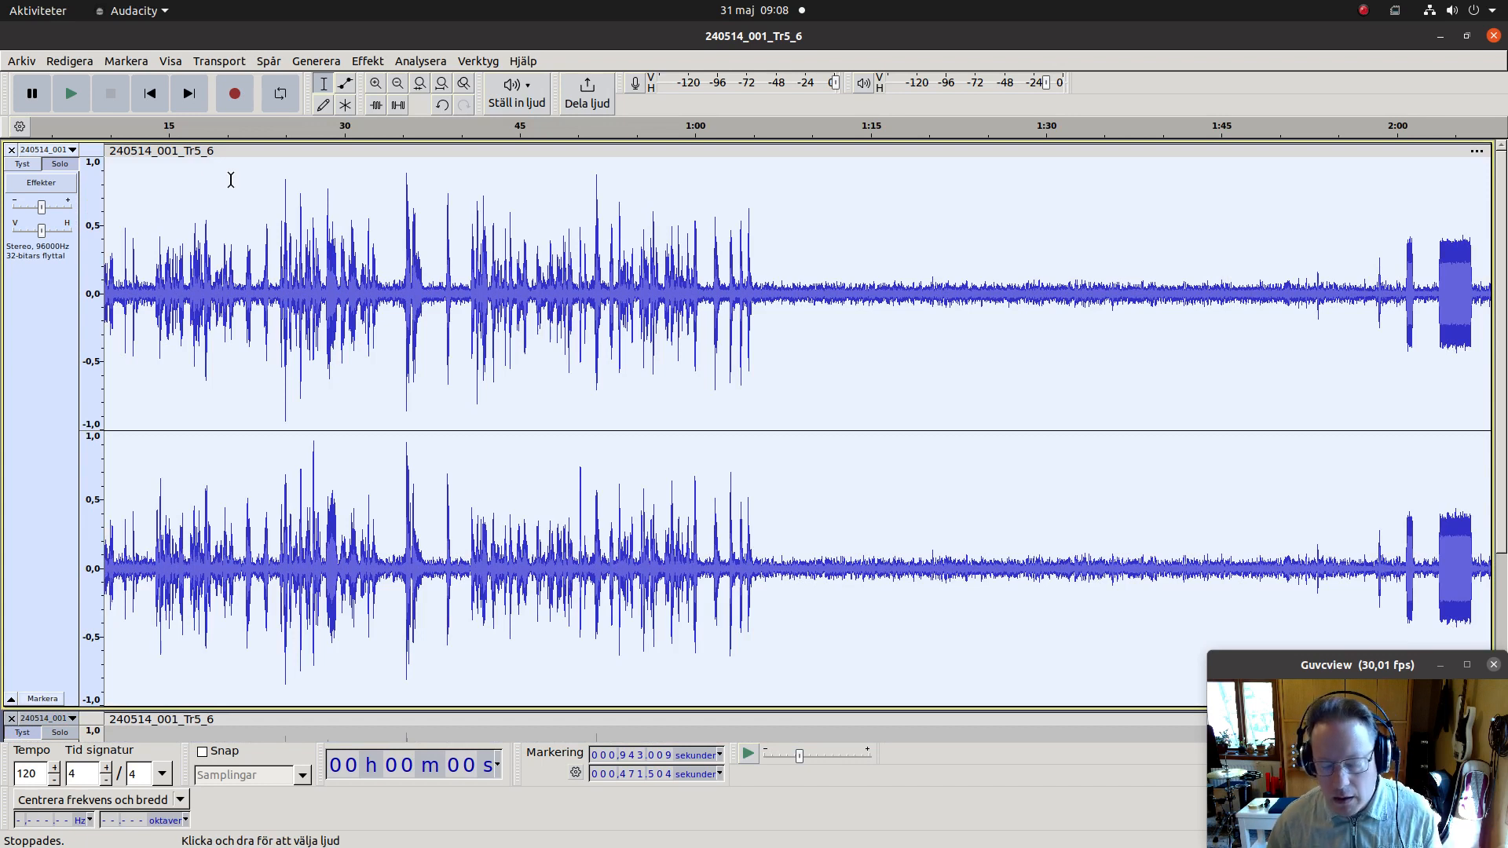
click(70, 150)
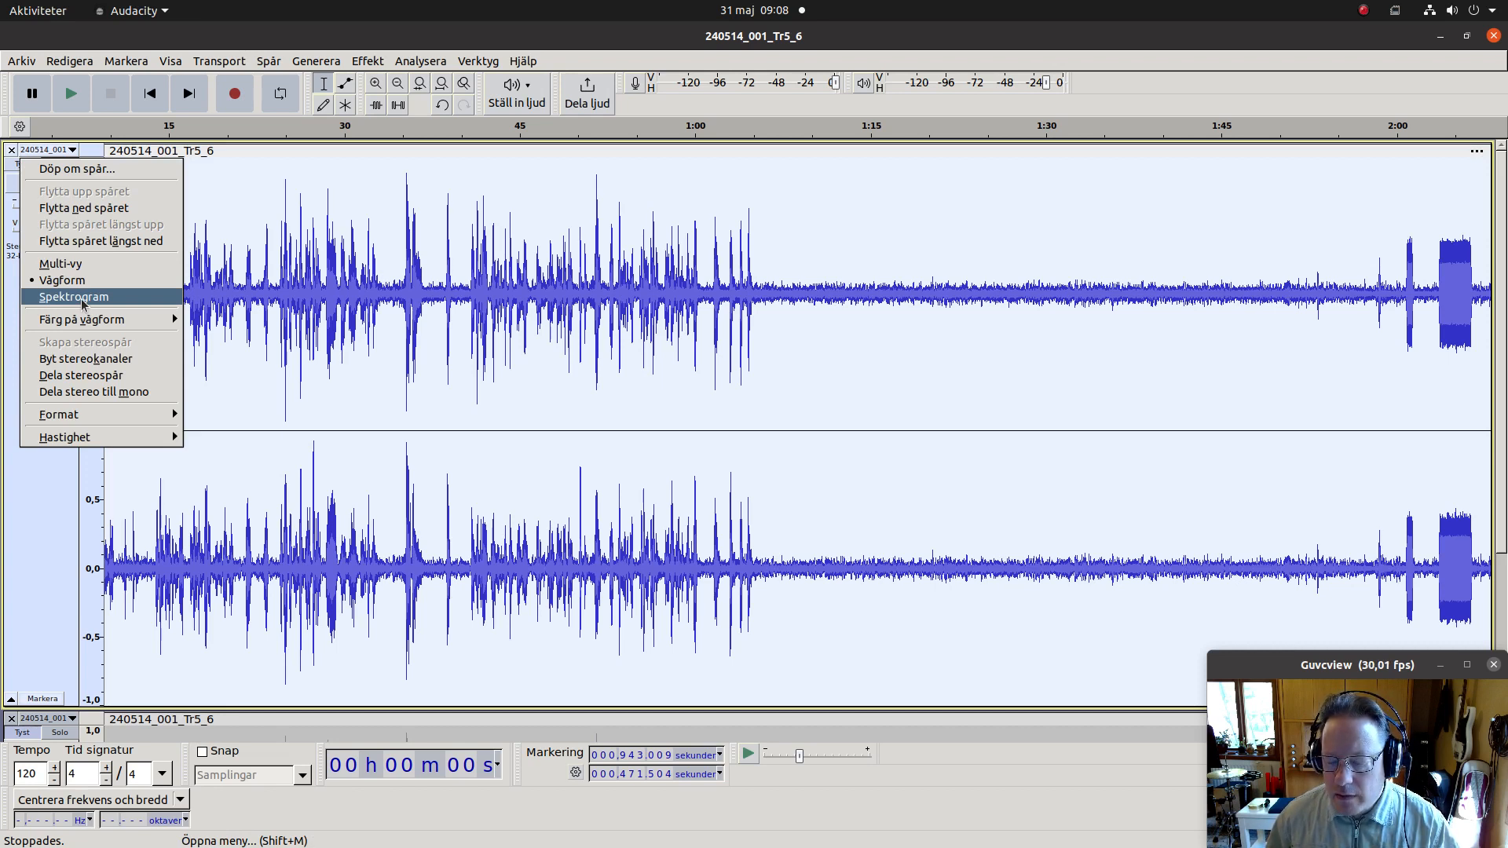
click(82, 298)
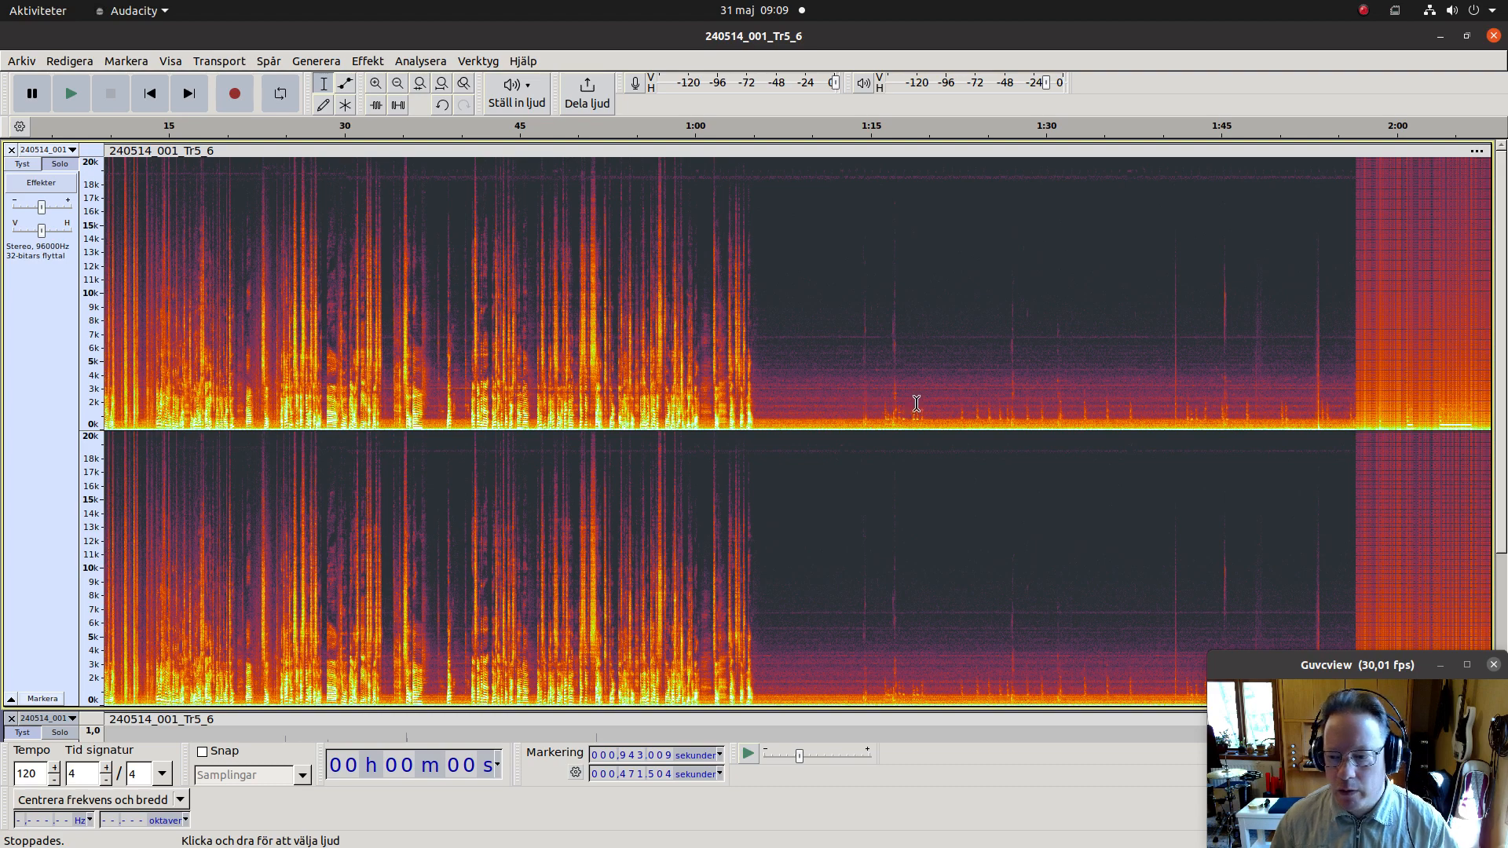
Step: Briefly play the quiet noise passage in the first track from about 1:13 and stop playback
click(860, 404)
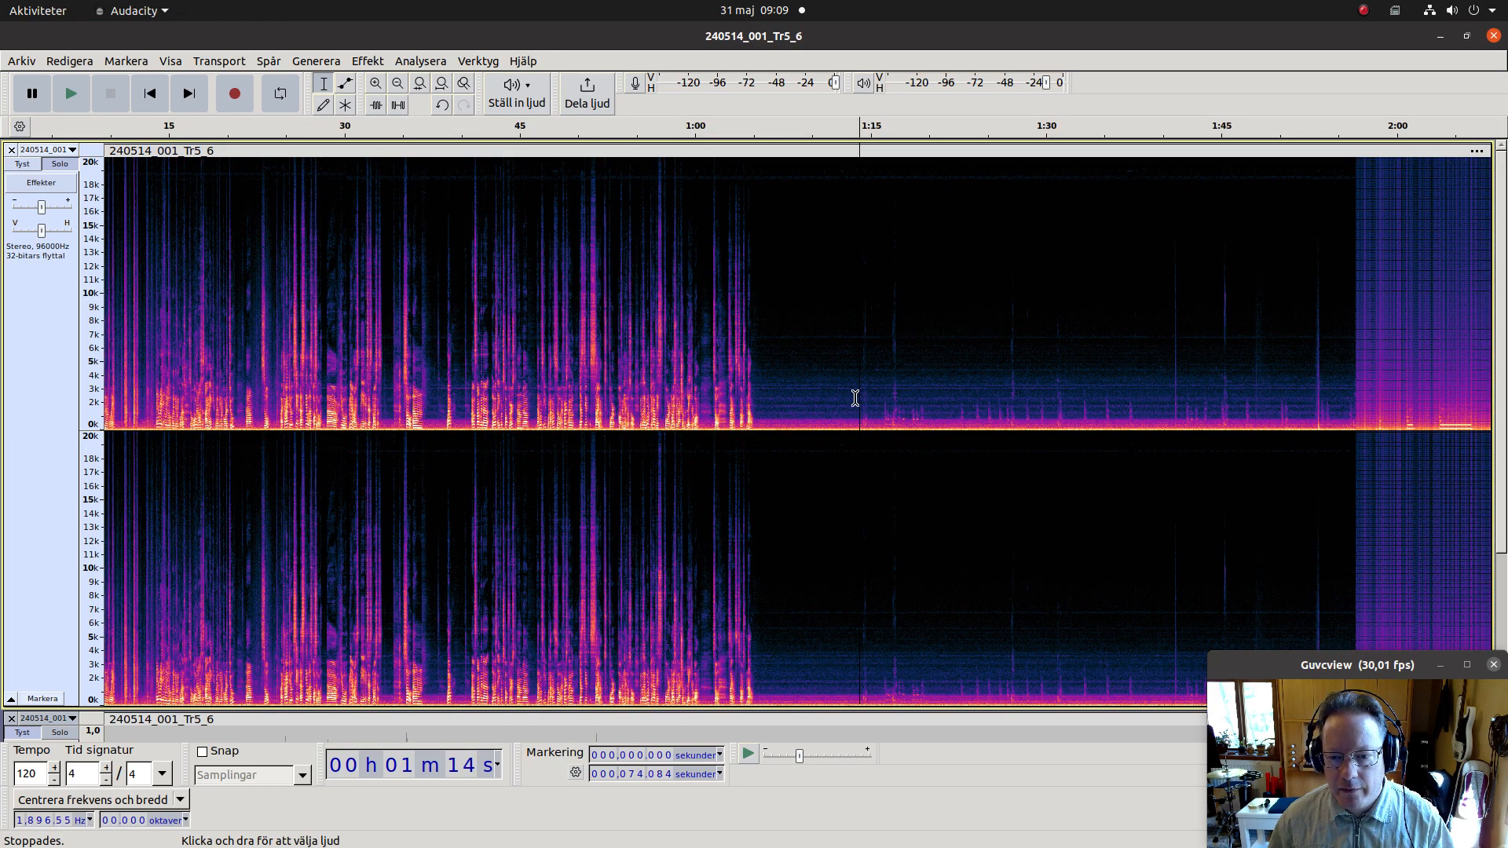
click(850, 398)
key(space)
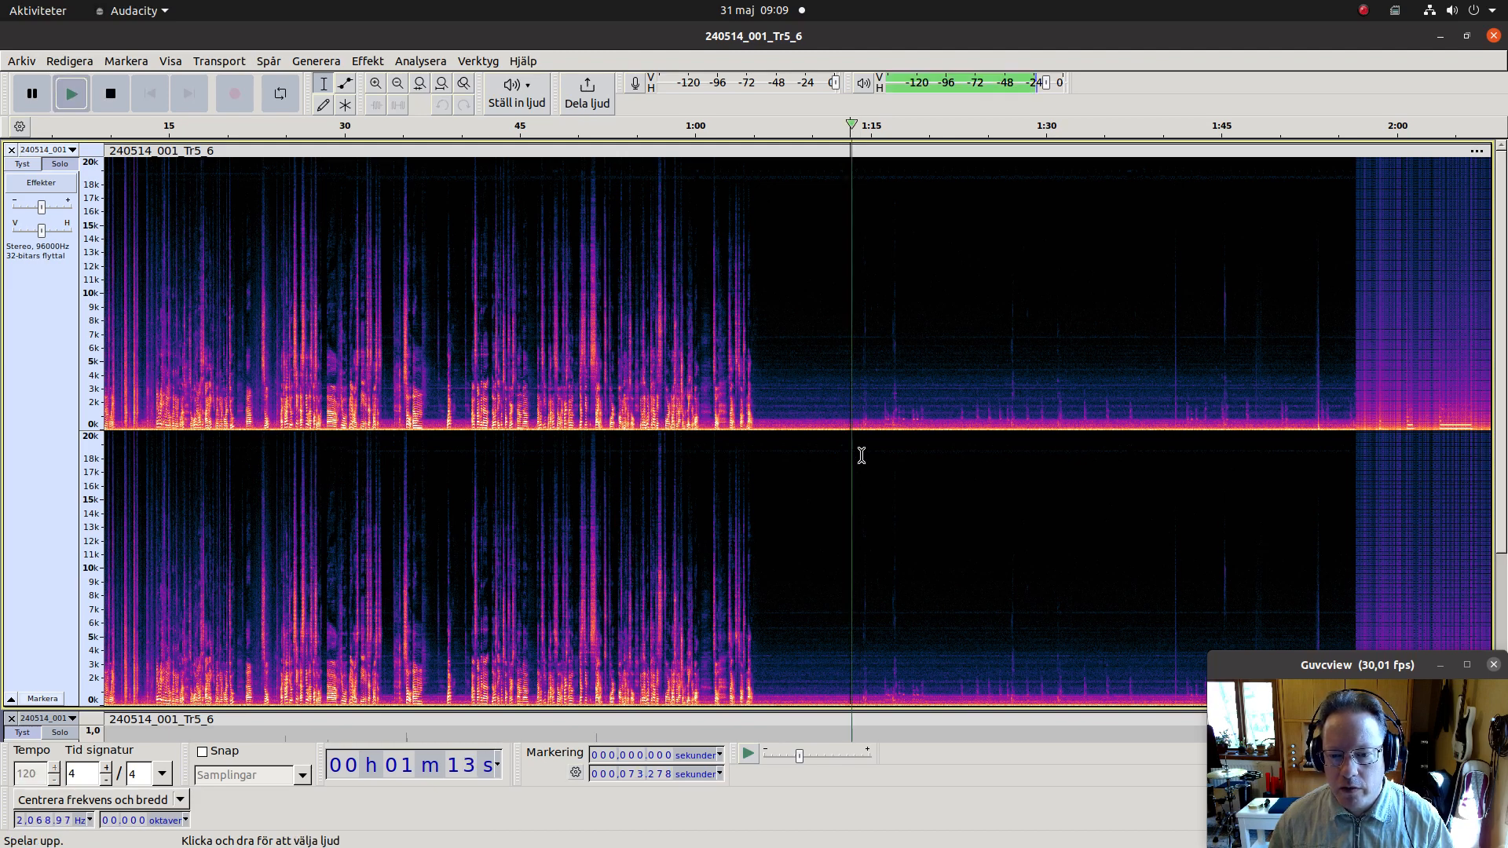
key(space)
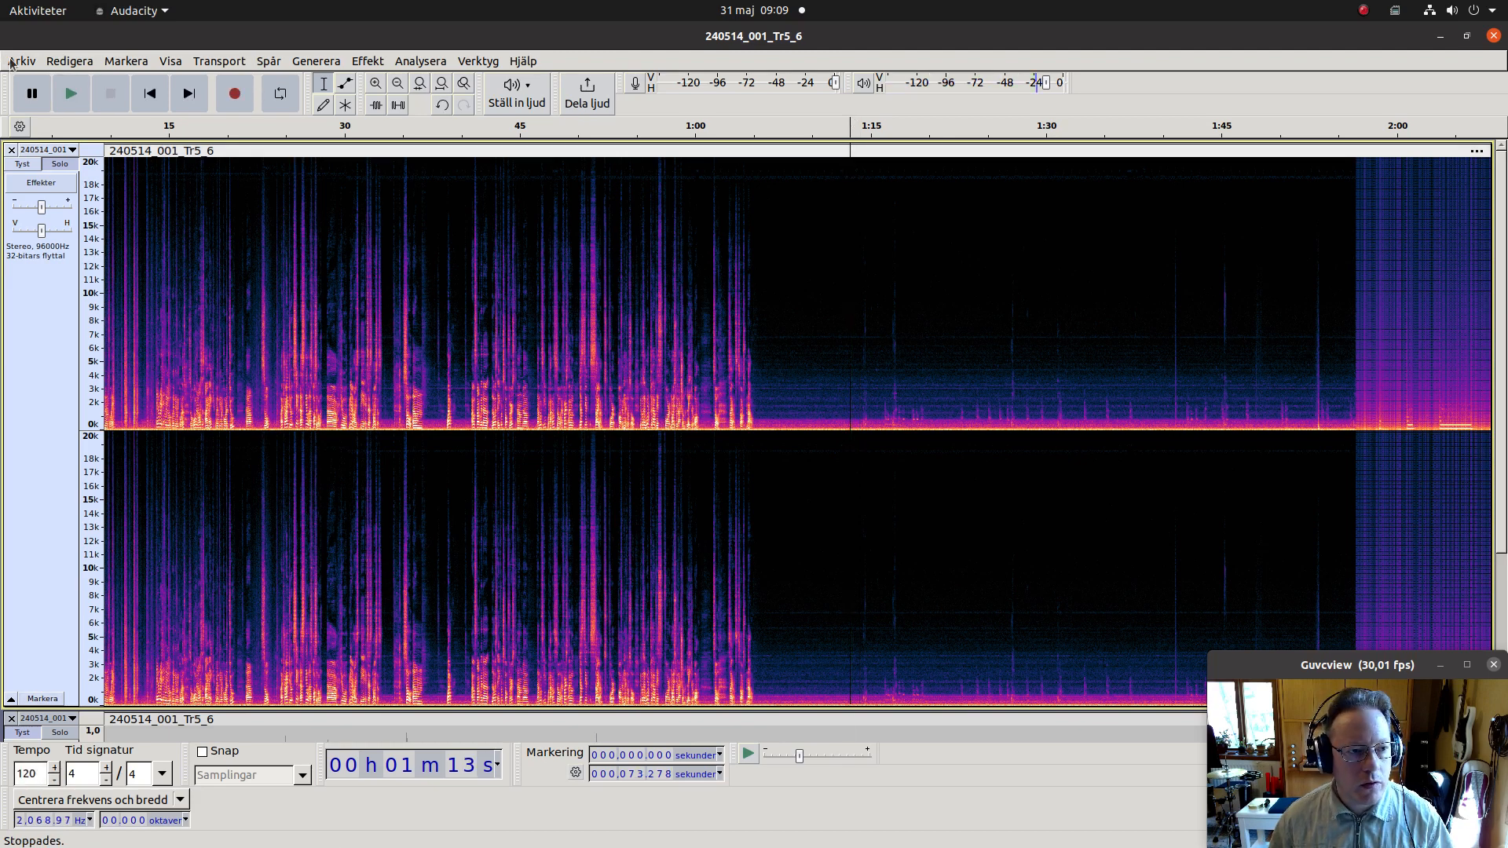
Step: Set the audio host to JACK Audio Connection Kit in the audio settings and apply the change
click(22, 62)
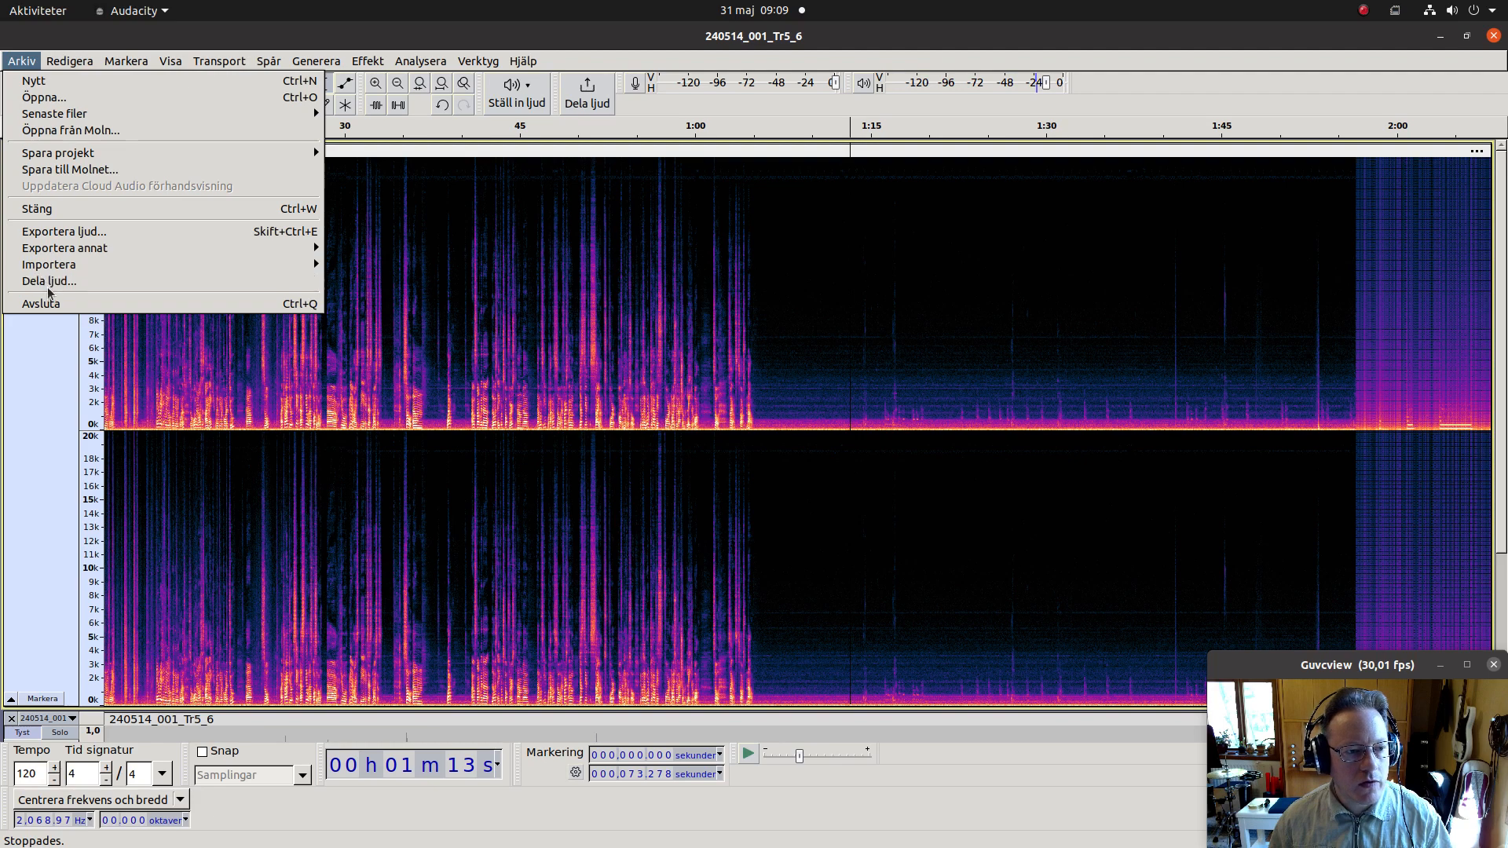
click(69, 61)
click(86, 304)
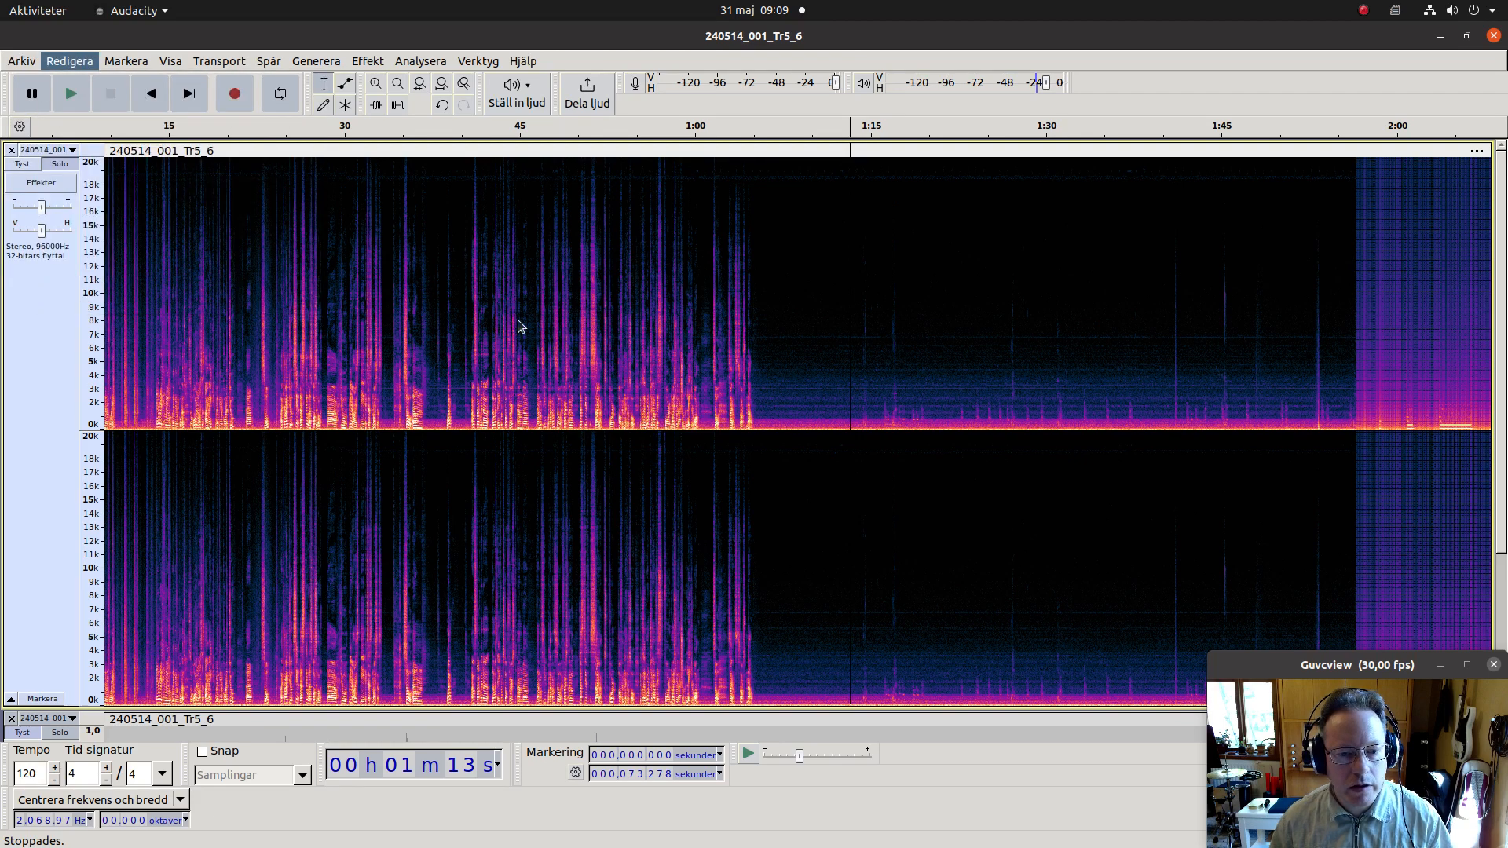
click(662, 303)
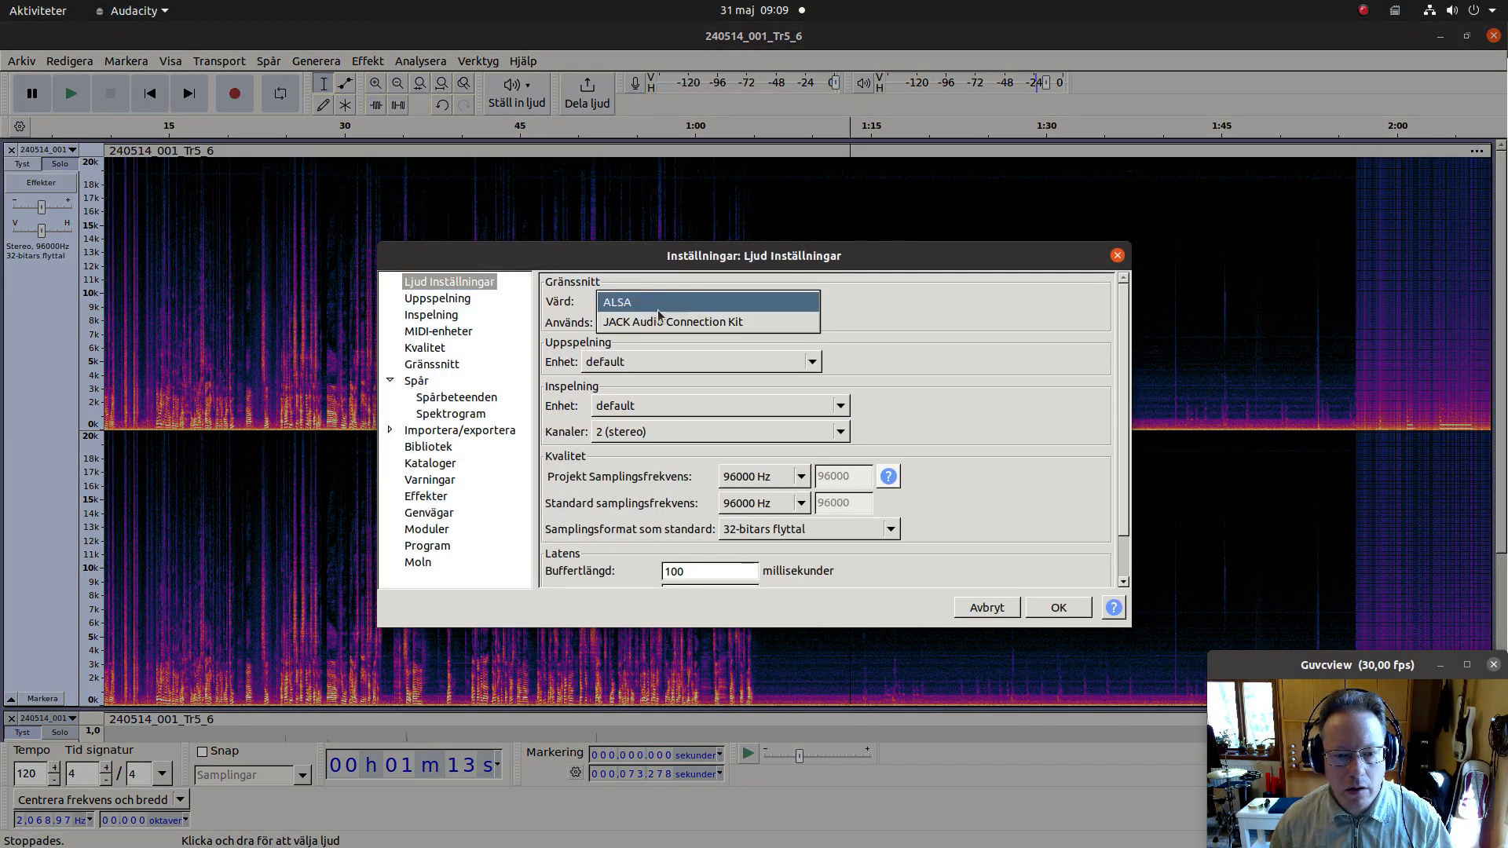
click(656, 316)
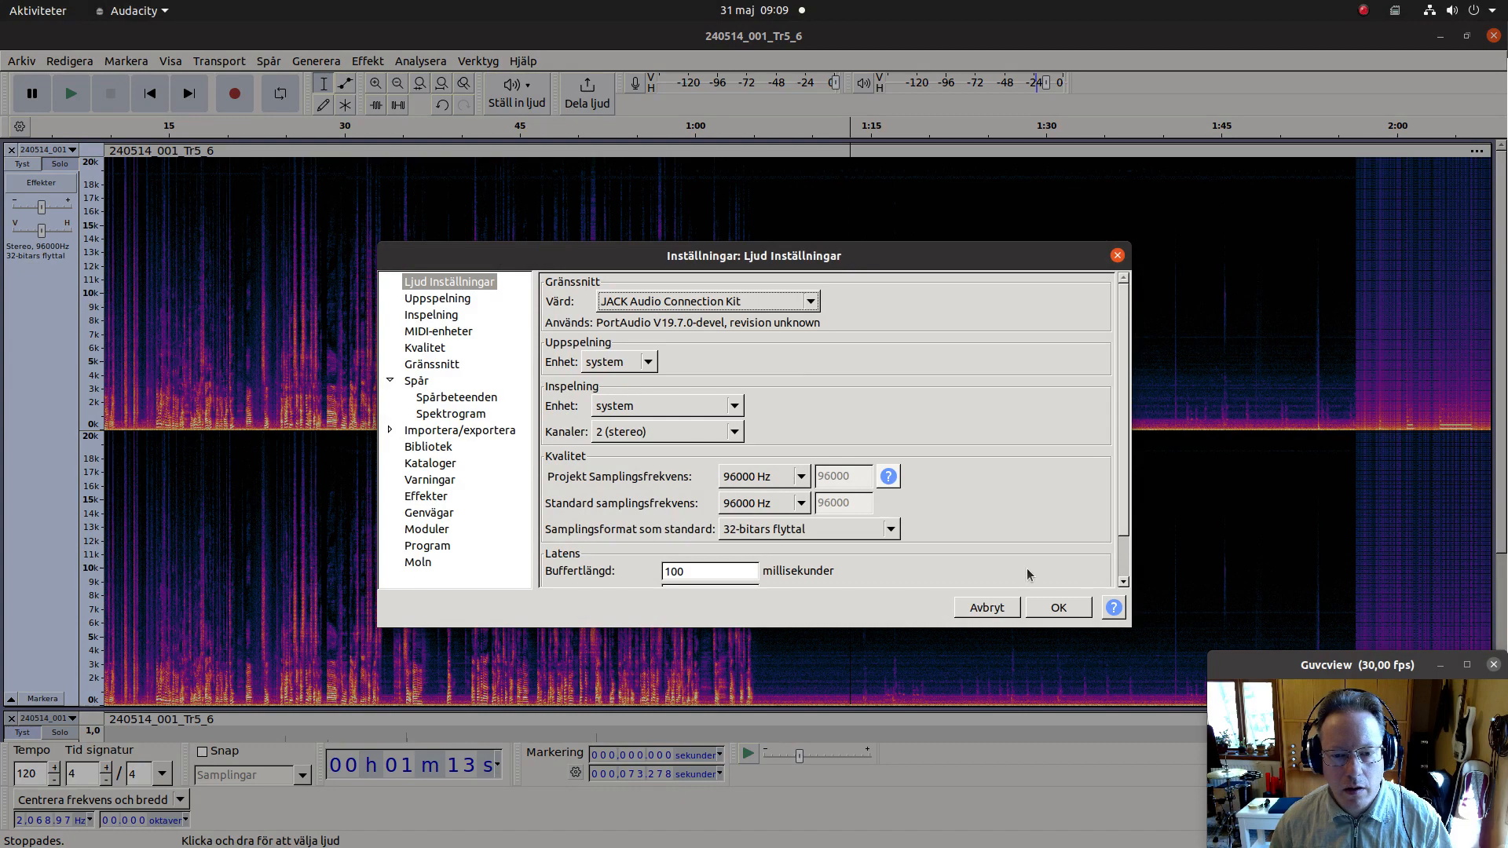
click(1050, 610)
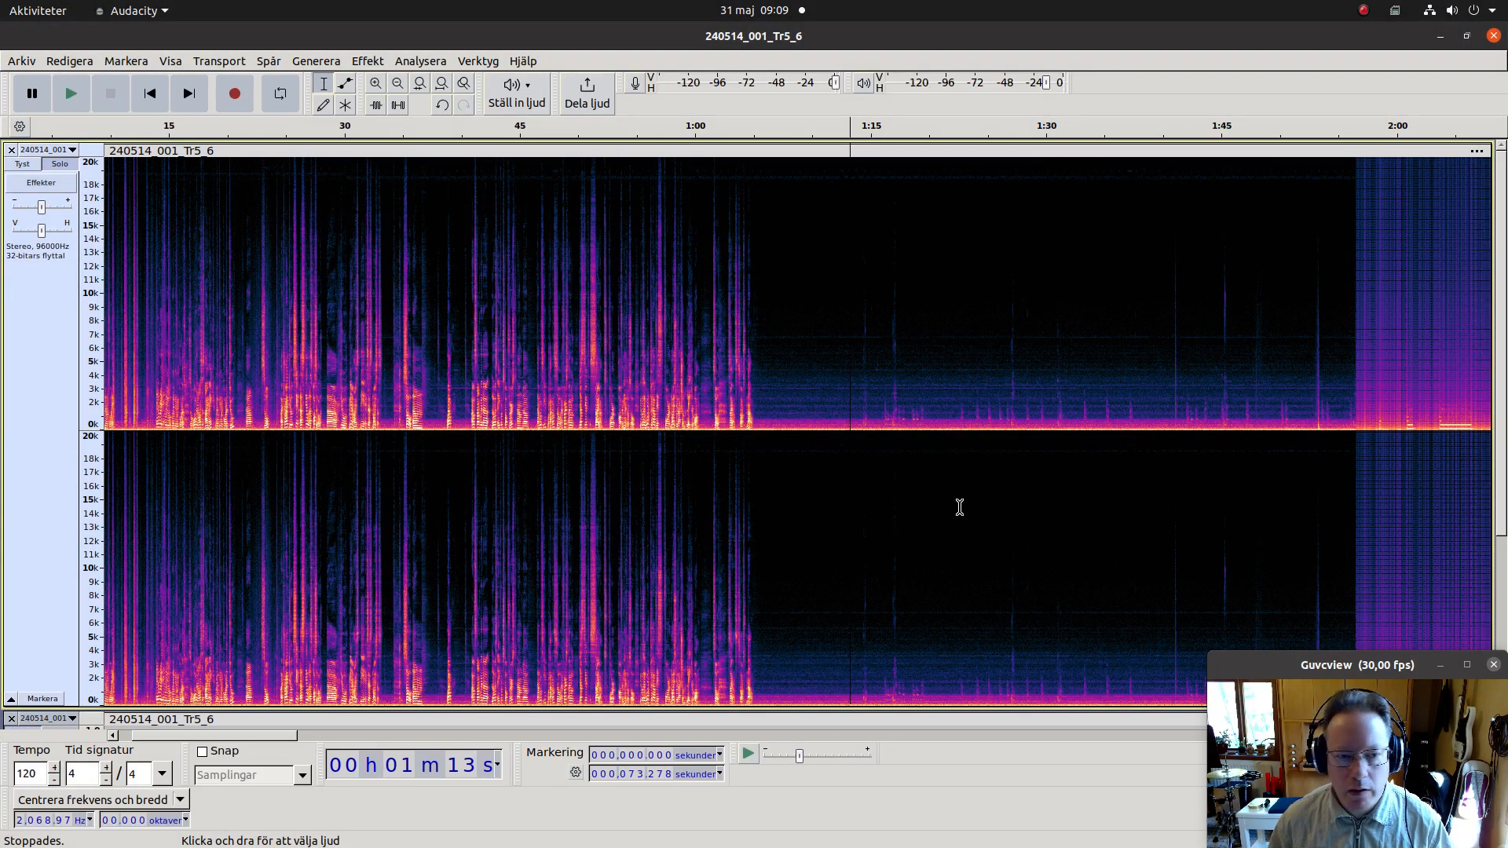
Step: Play the noise passage from about 1:13 again for a few seconds to check the audio output
mouse_move(2, 311)
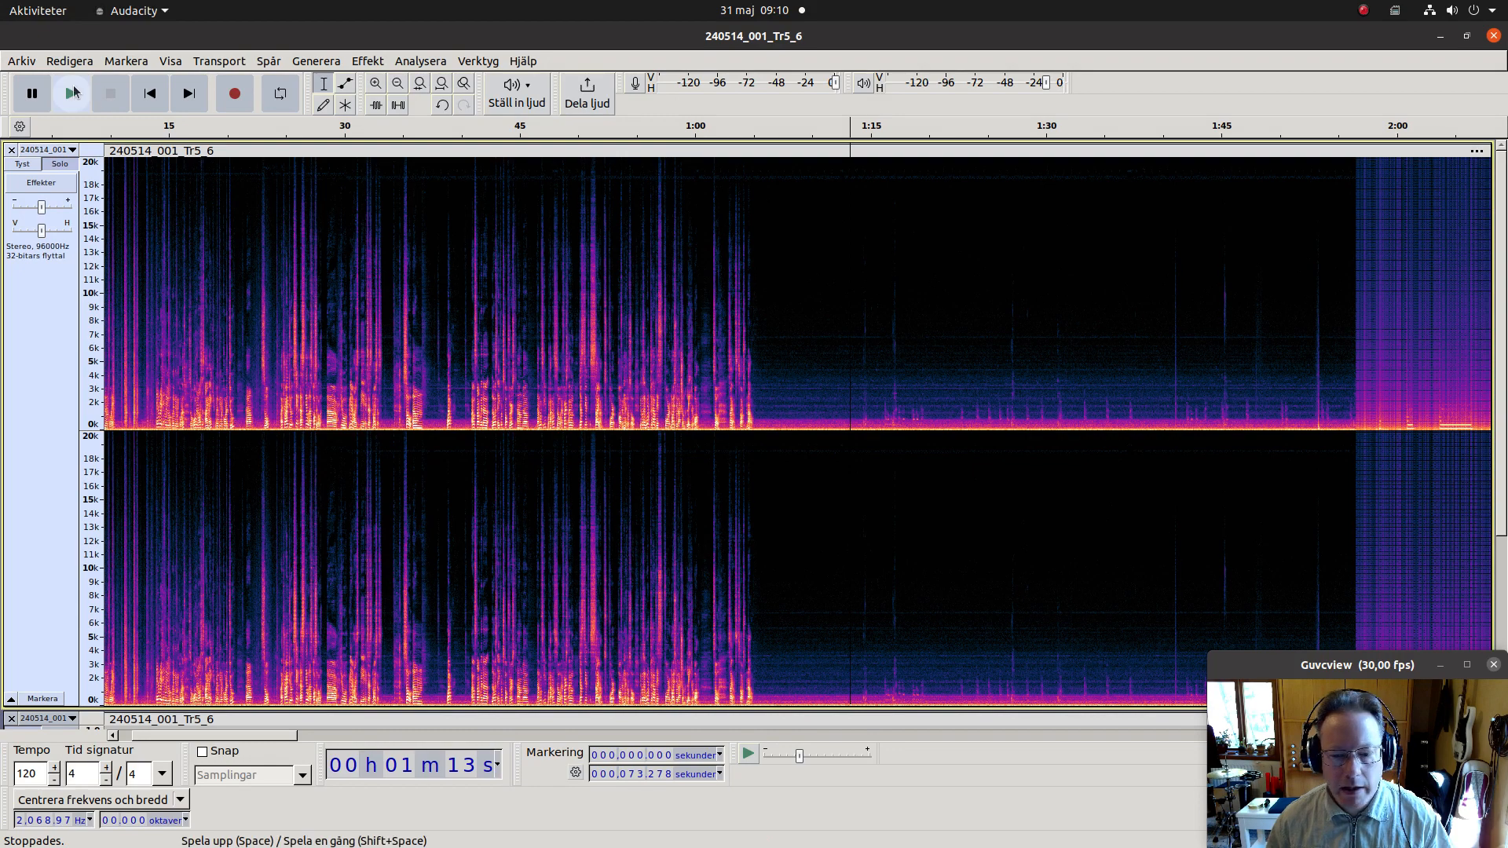
click(72, 92)
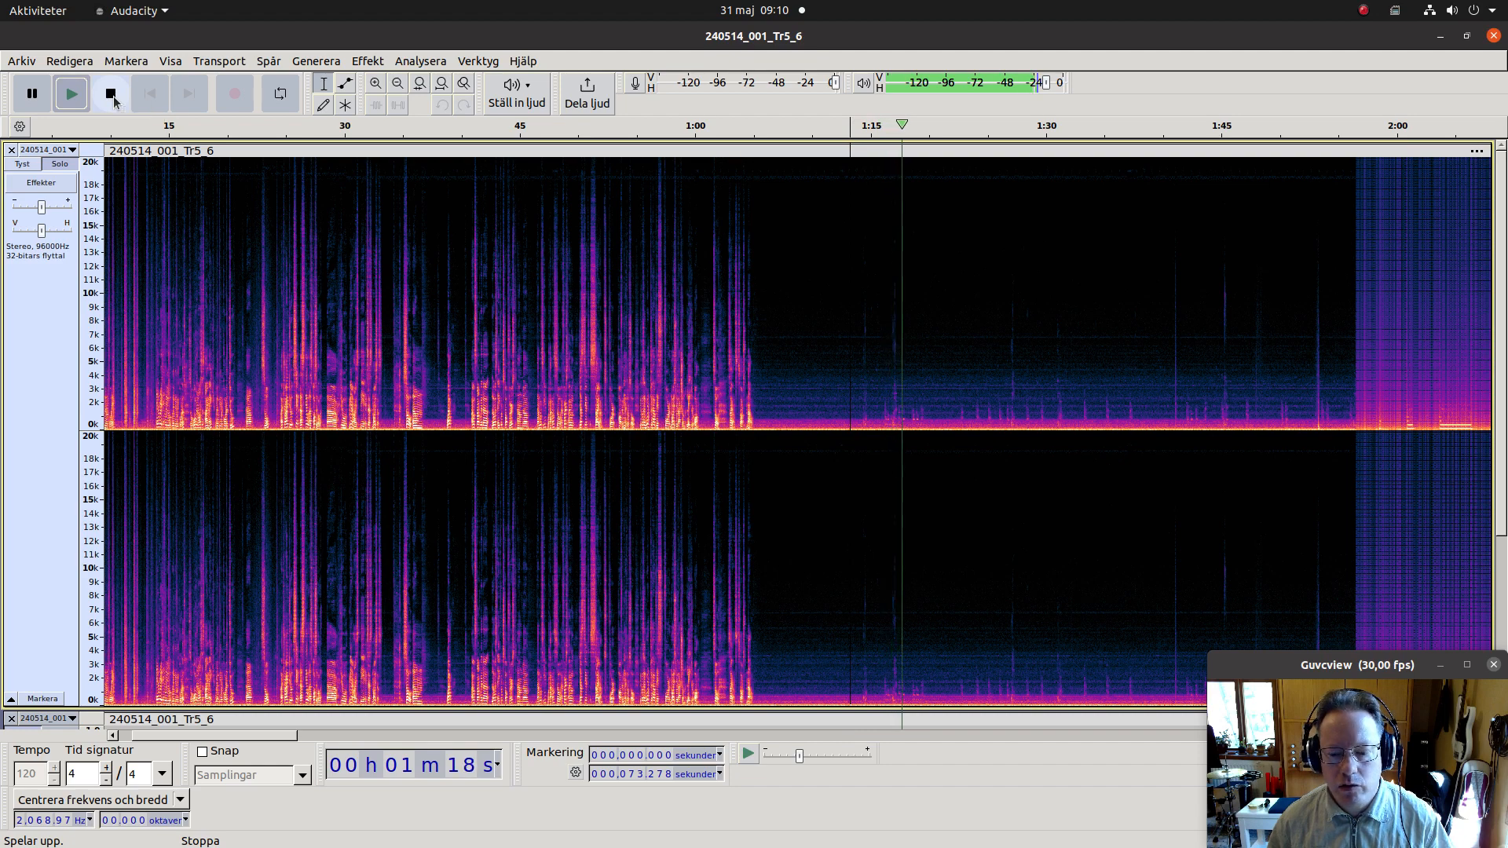
click(112, 94)
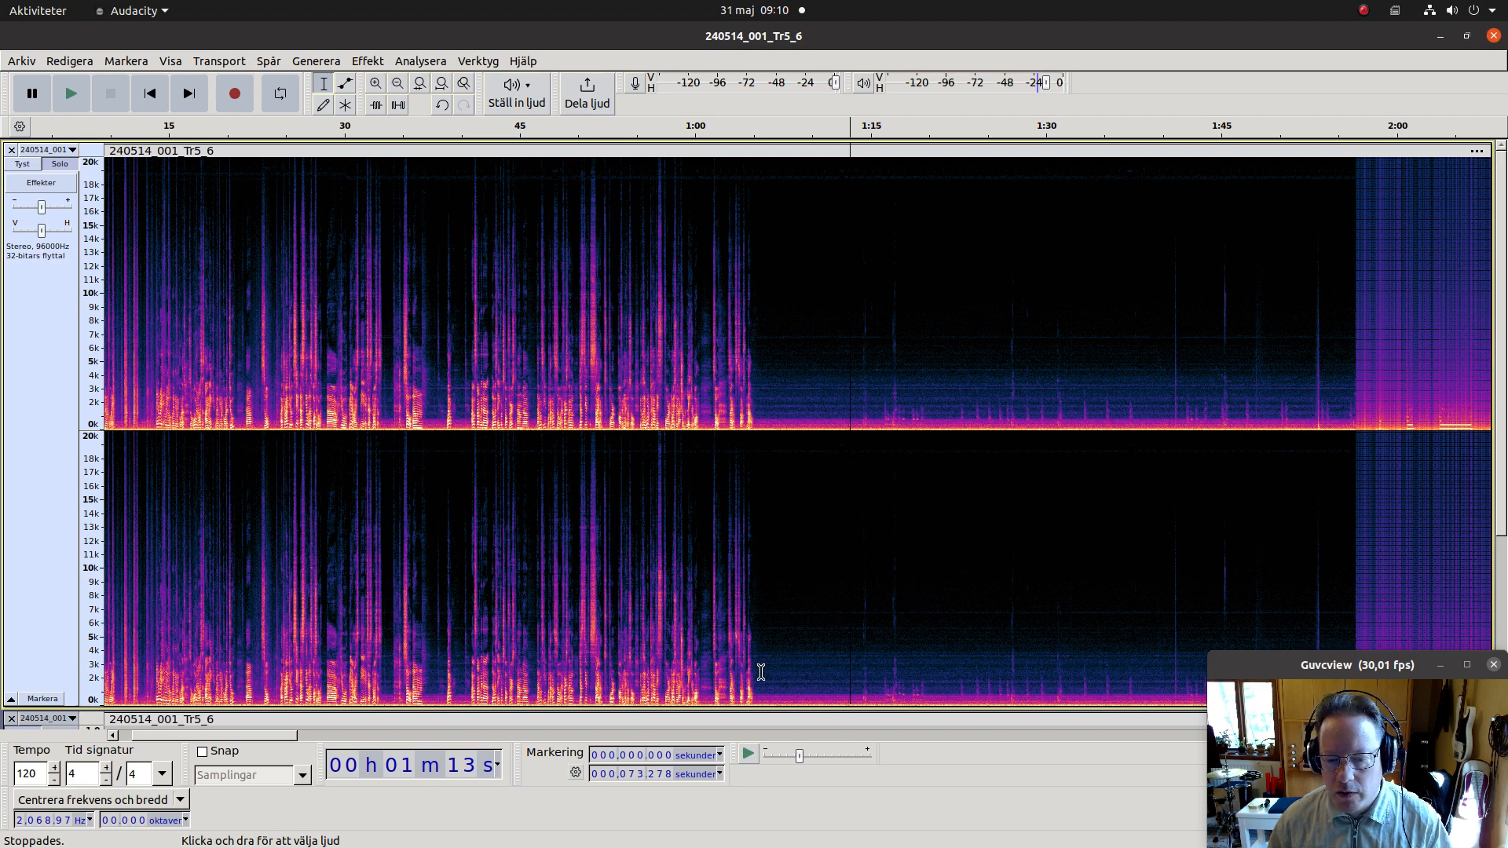
Step: Select about 6.9 seconds of pure noise starting near 1:05 in the first track and capture it as the Noise Reduction profile
drag(762, 672, 839, 676)
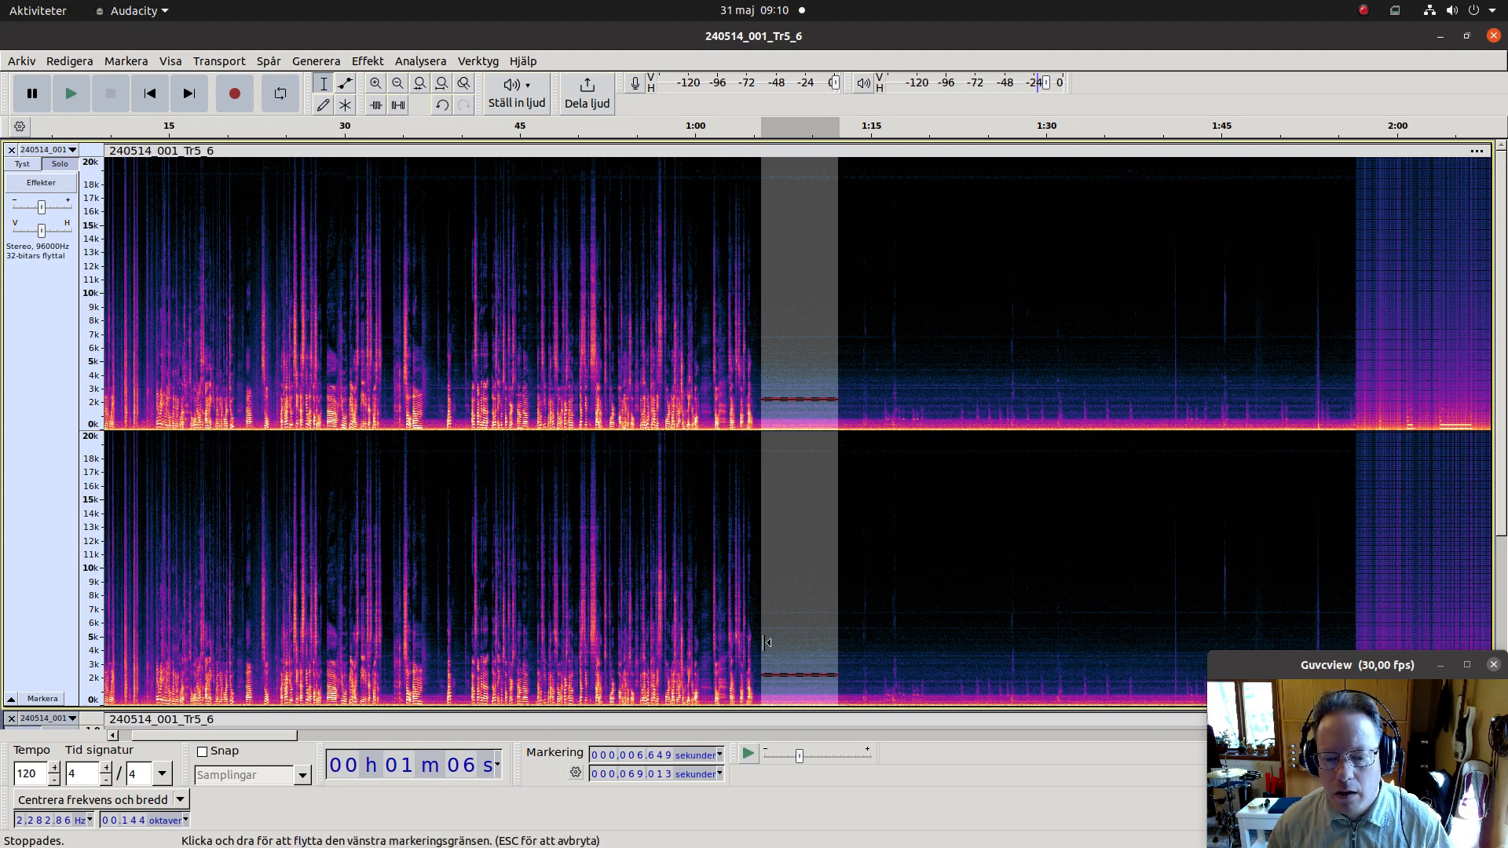
drag(765, 643, 765, 646)
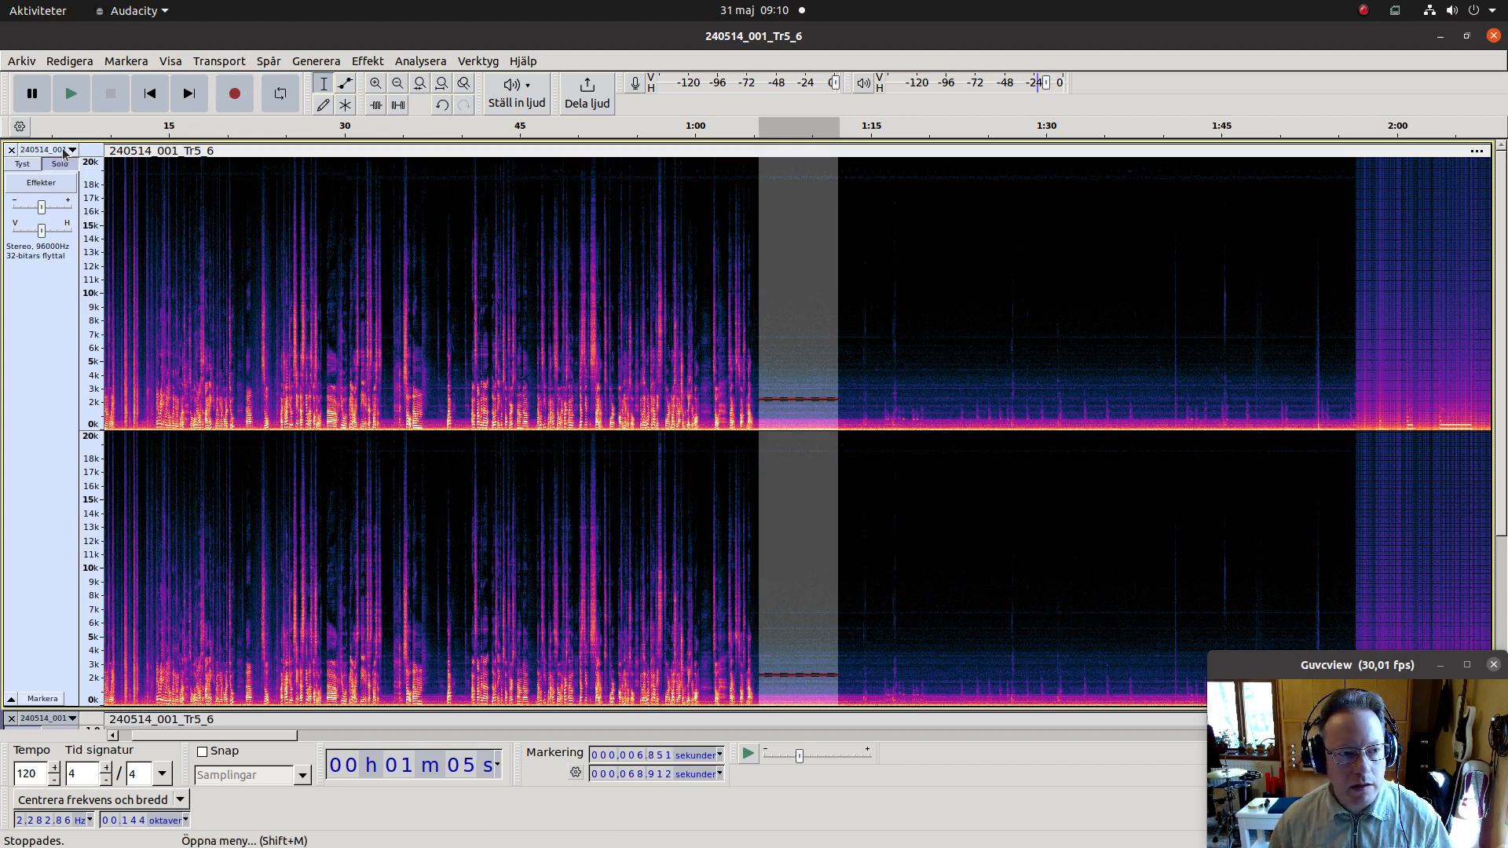
click(368, 61)
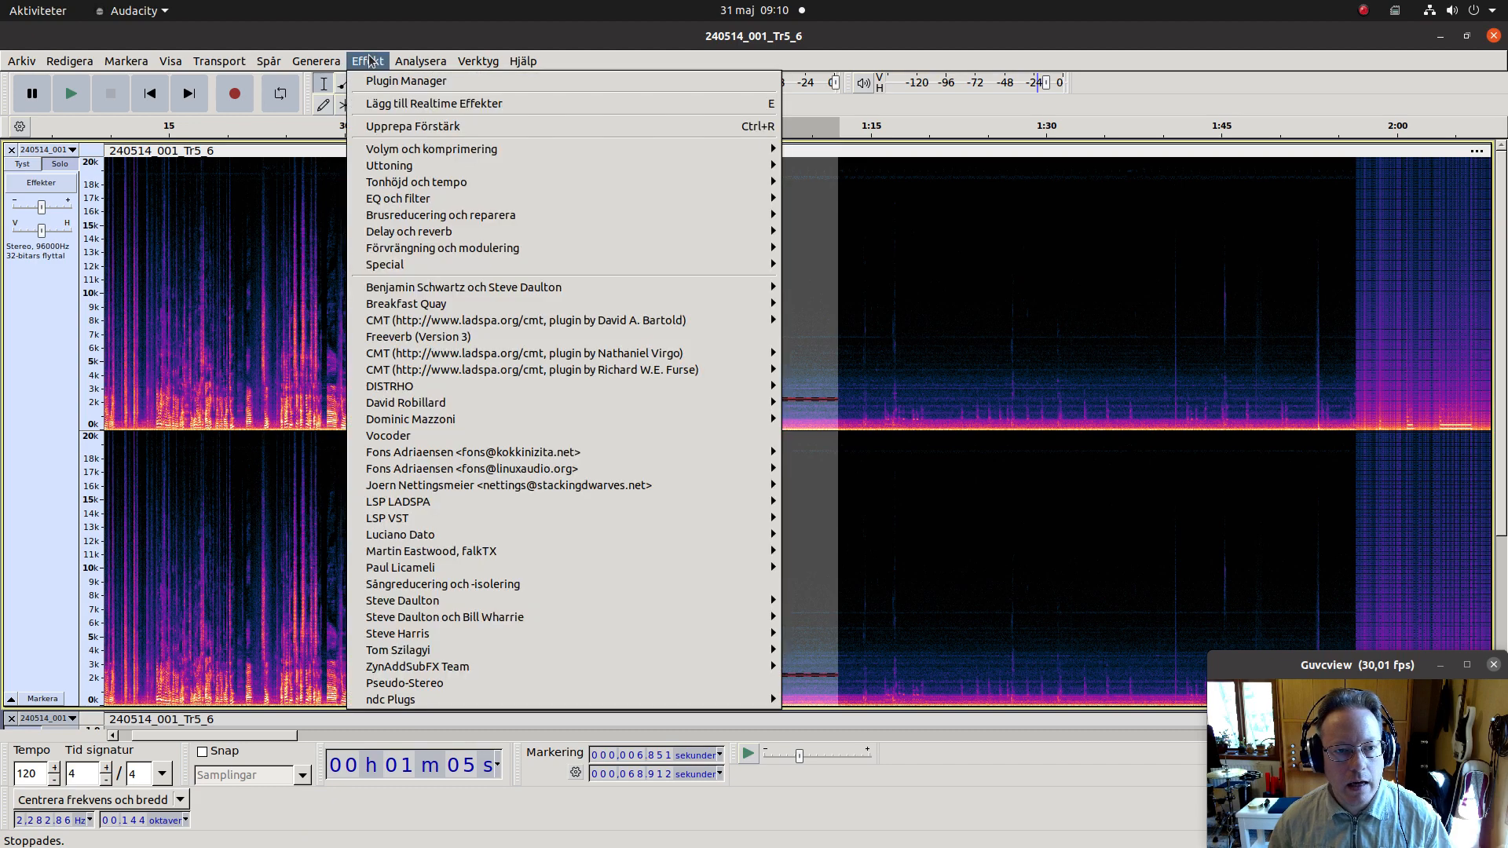
mouse_move(401, 216)
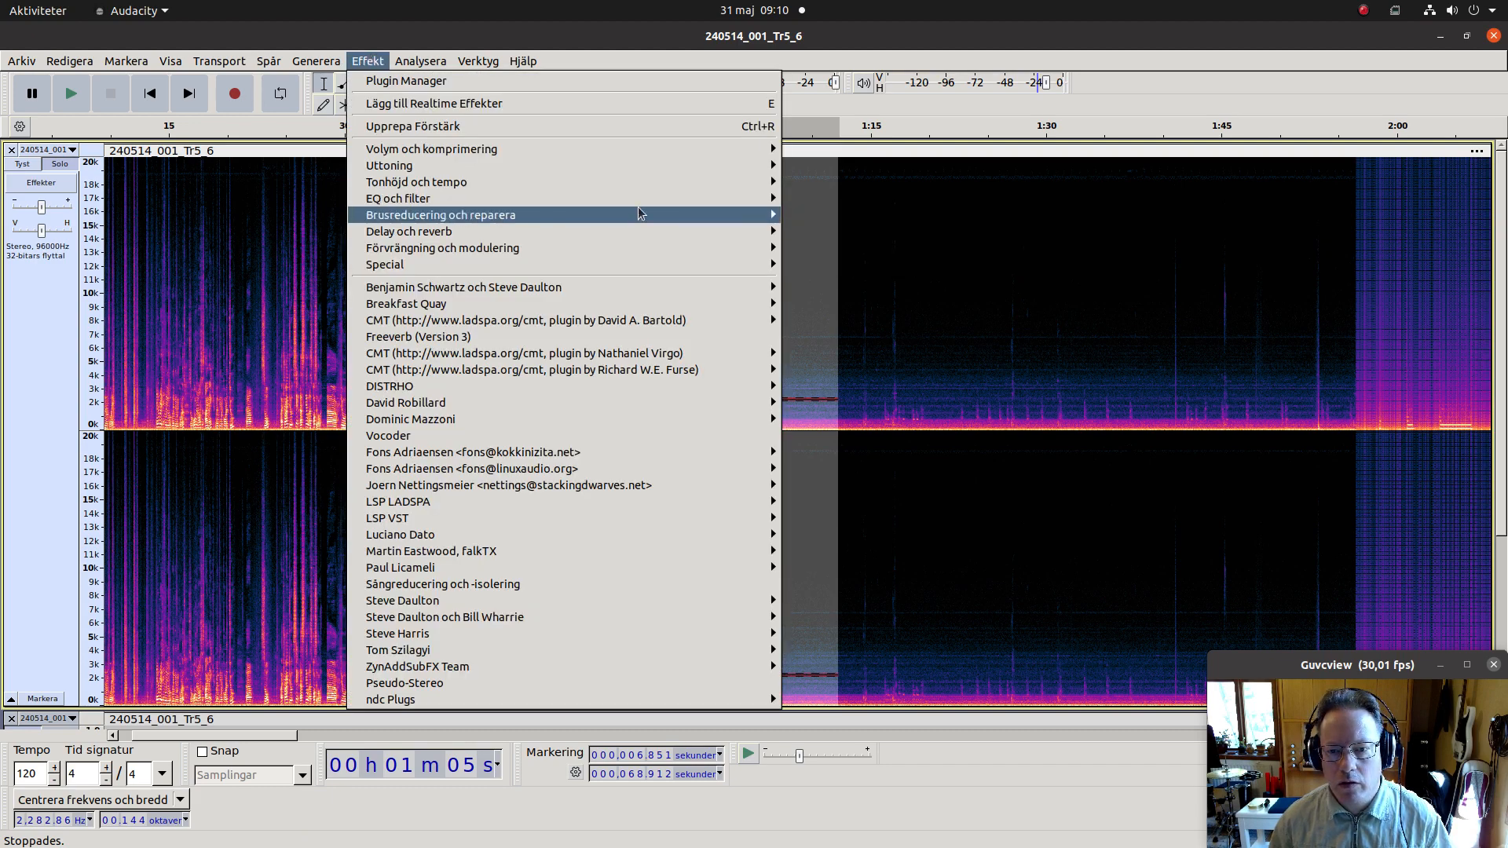
click(827, 216)
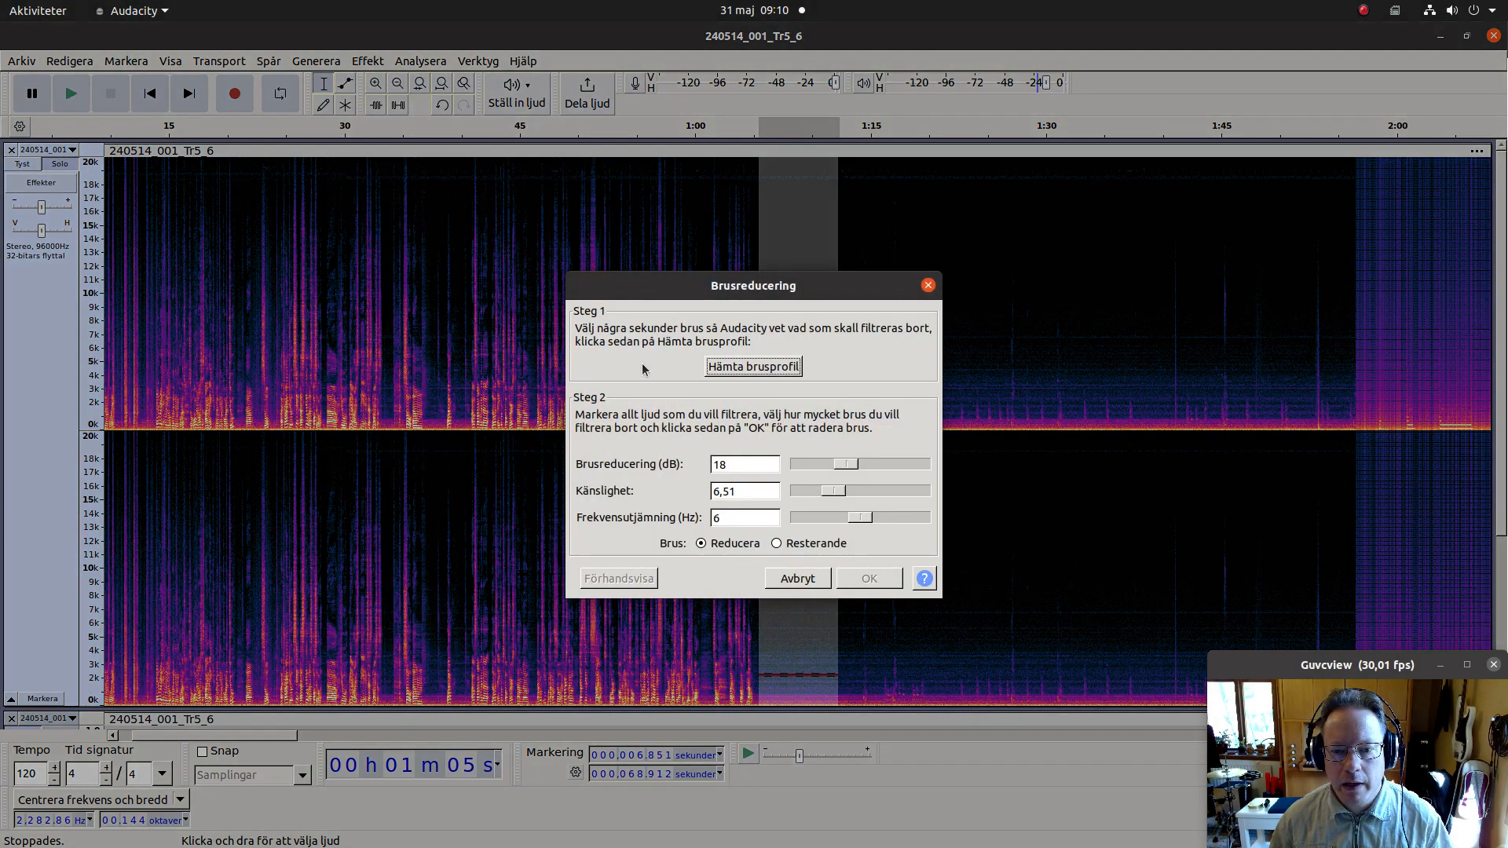
click(743, 367)
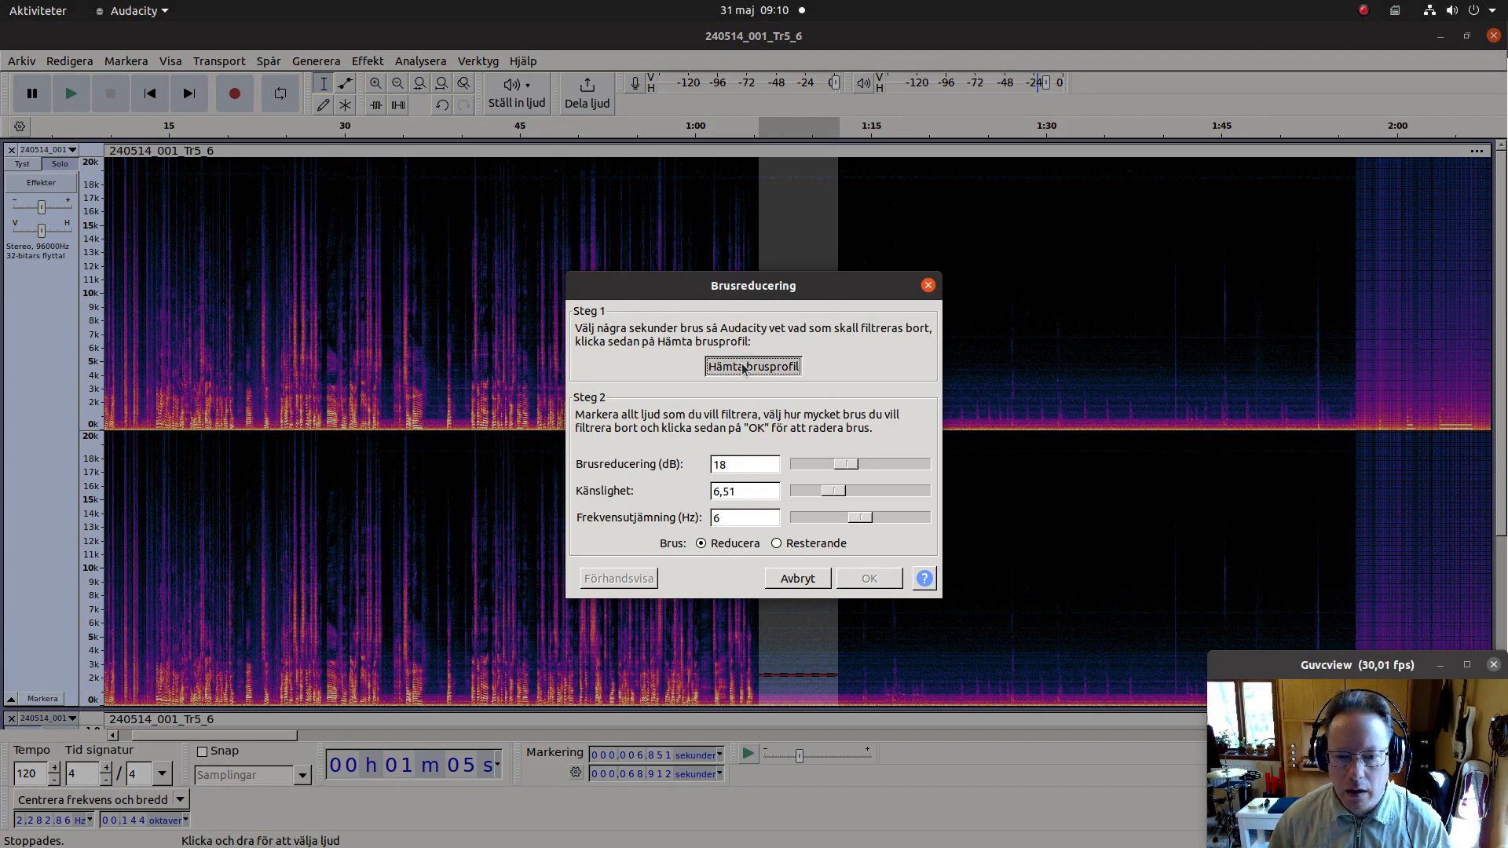
Step: Return the first track to waveform display and reduce its height so both tracks are shown in full length
click(61, 150)
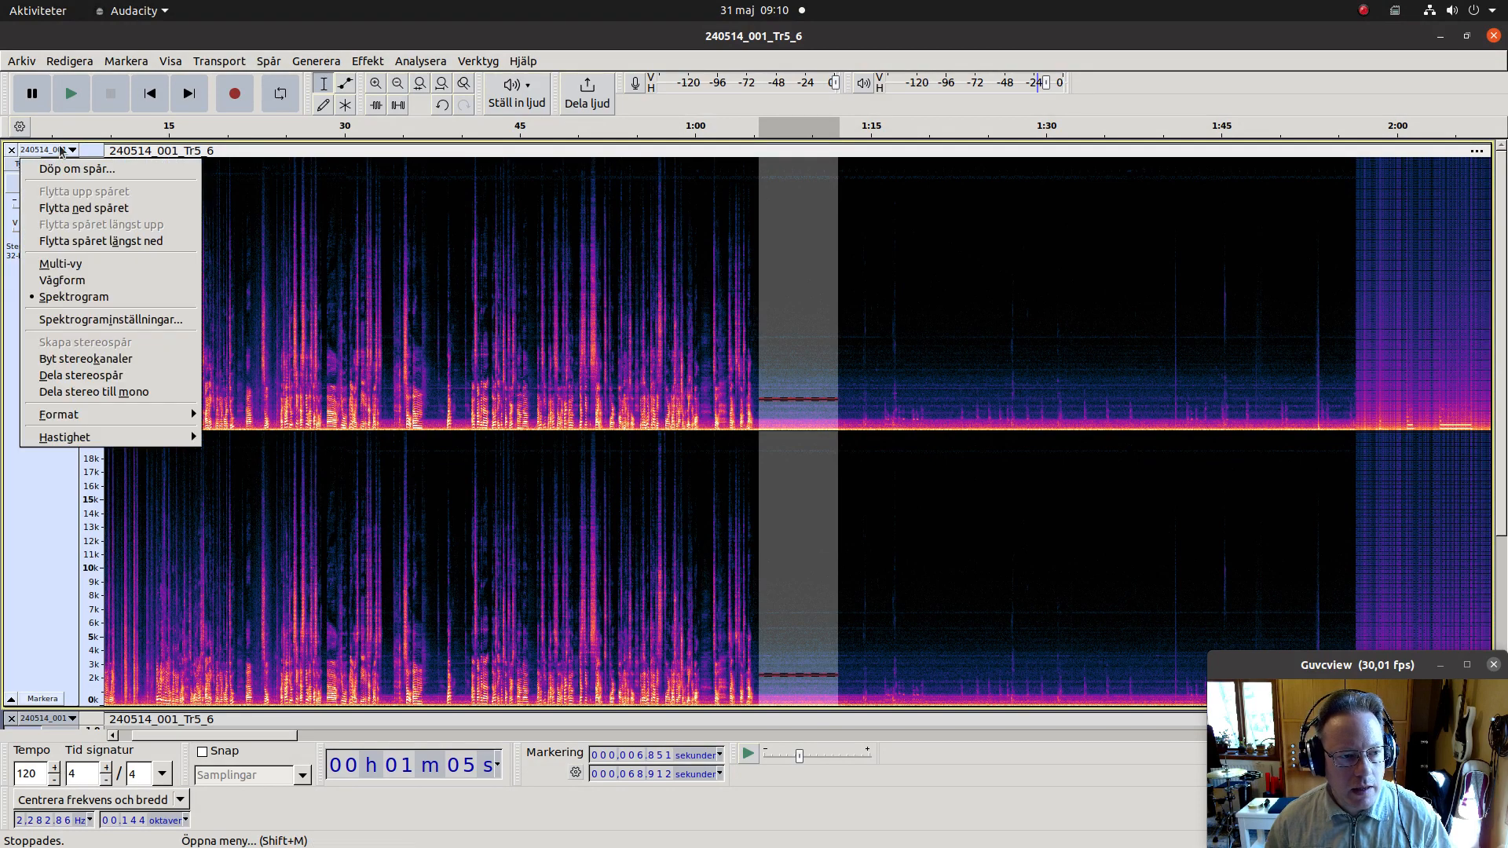
click(63, 283)
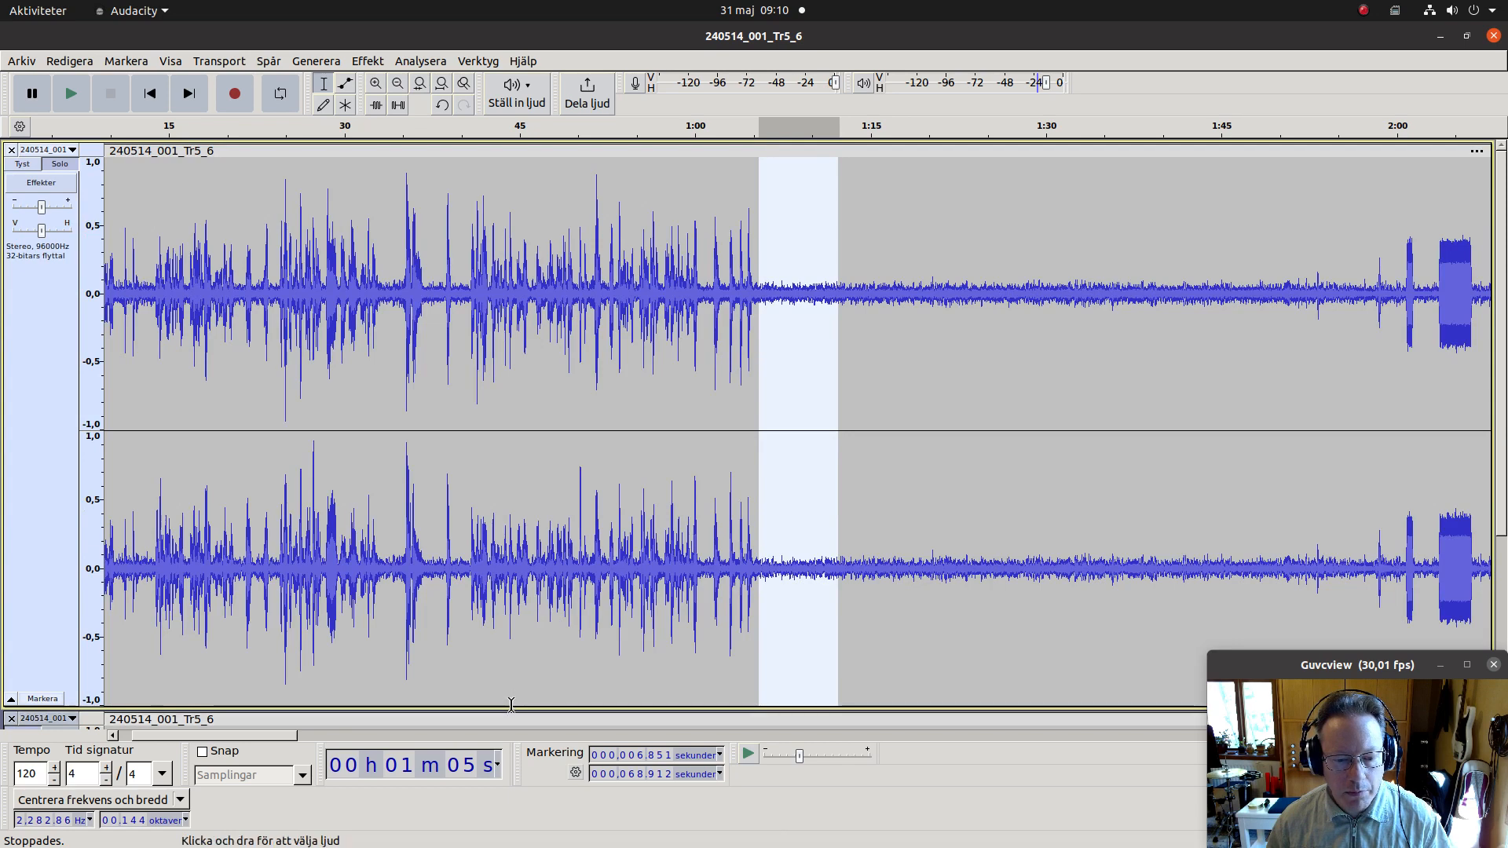
drag(505, 663, 495, 406)
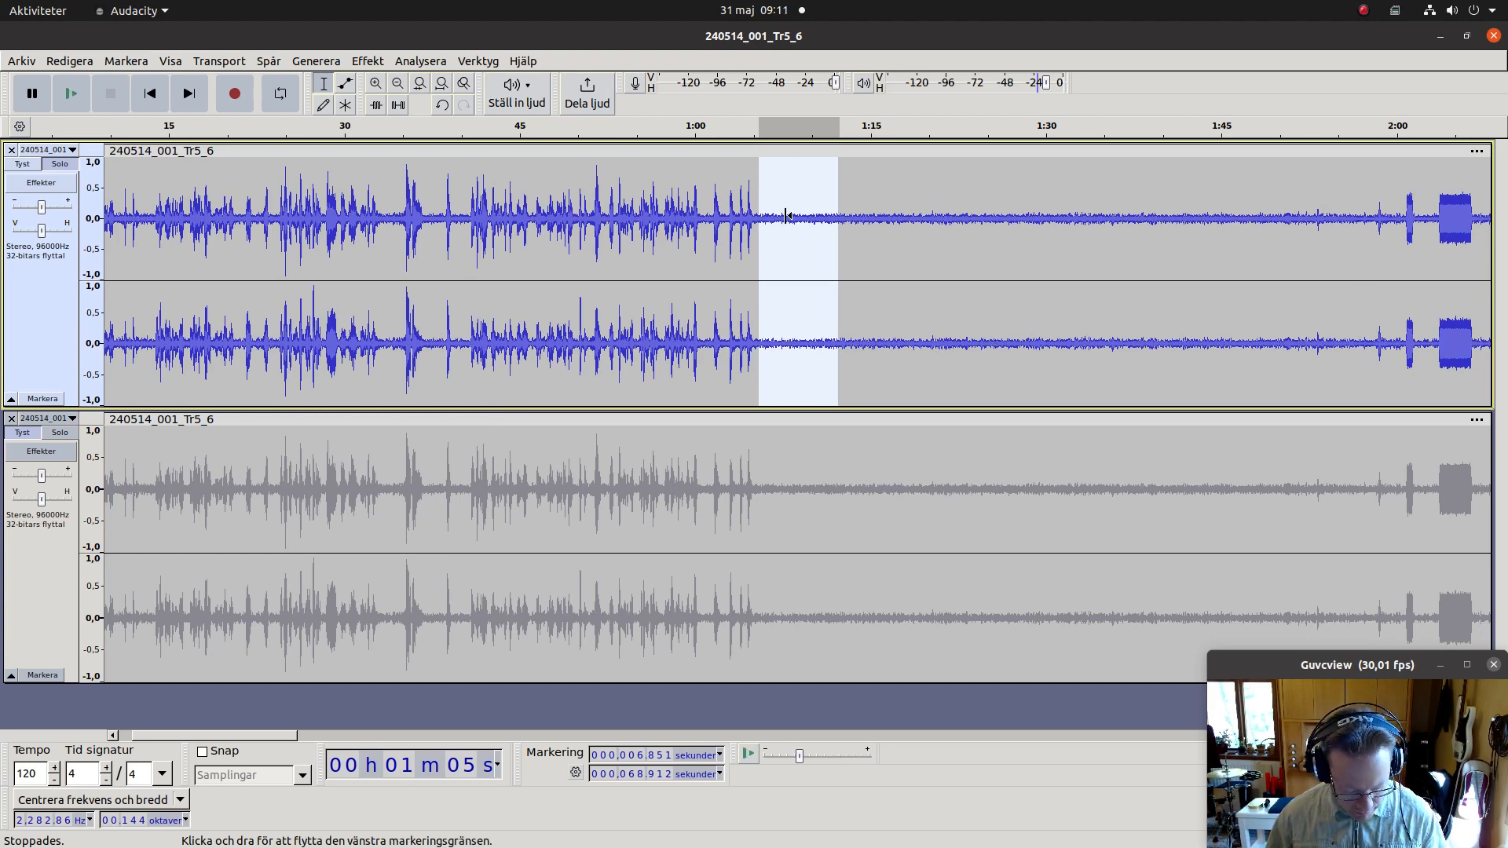
key(ctrl+a)
key(ctrl+f)
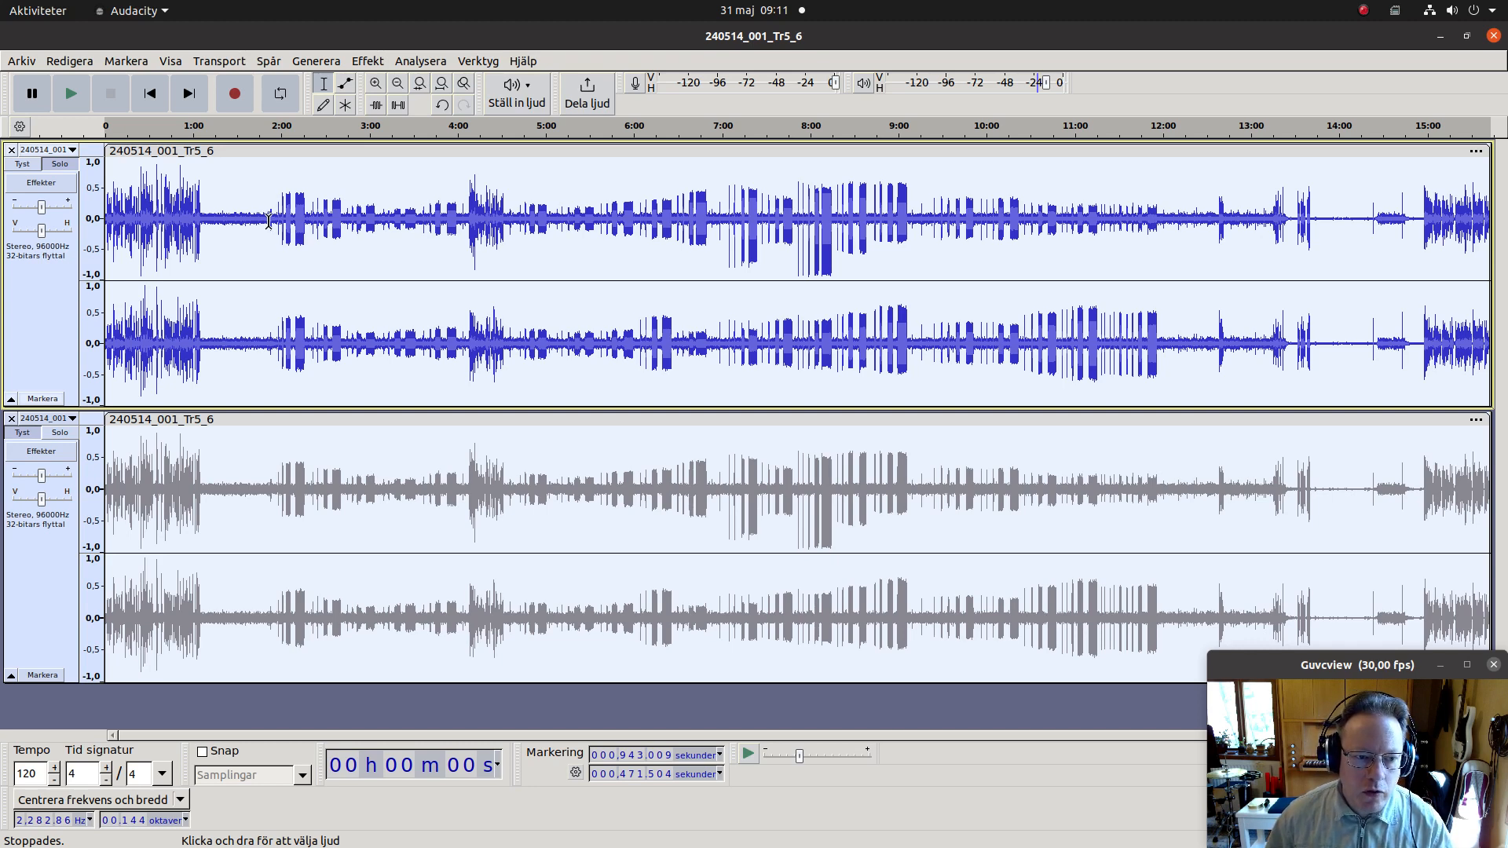
Step: Play short stretches of the first track from about 1:52, 12:10 and 14:22 to compare their background noise
click(267, 220)
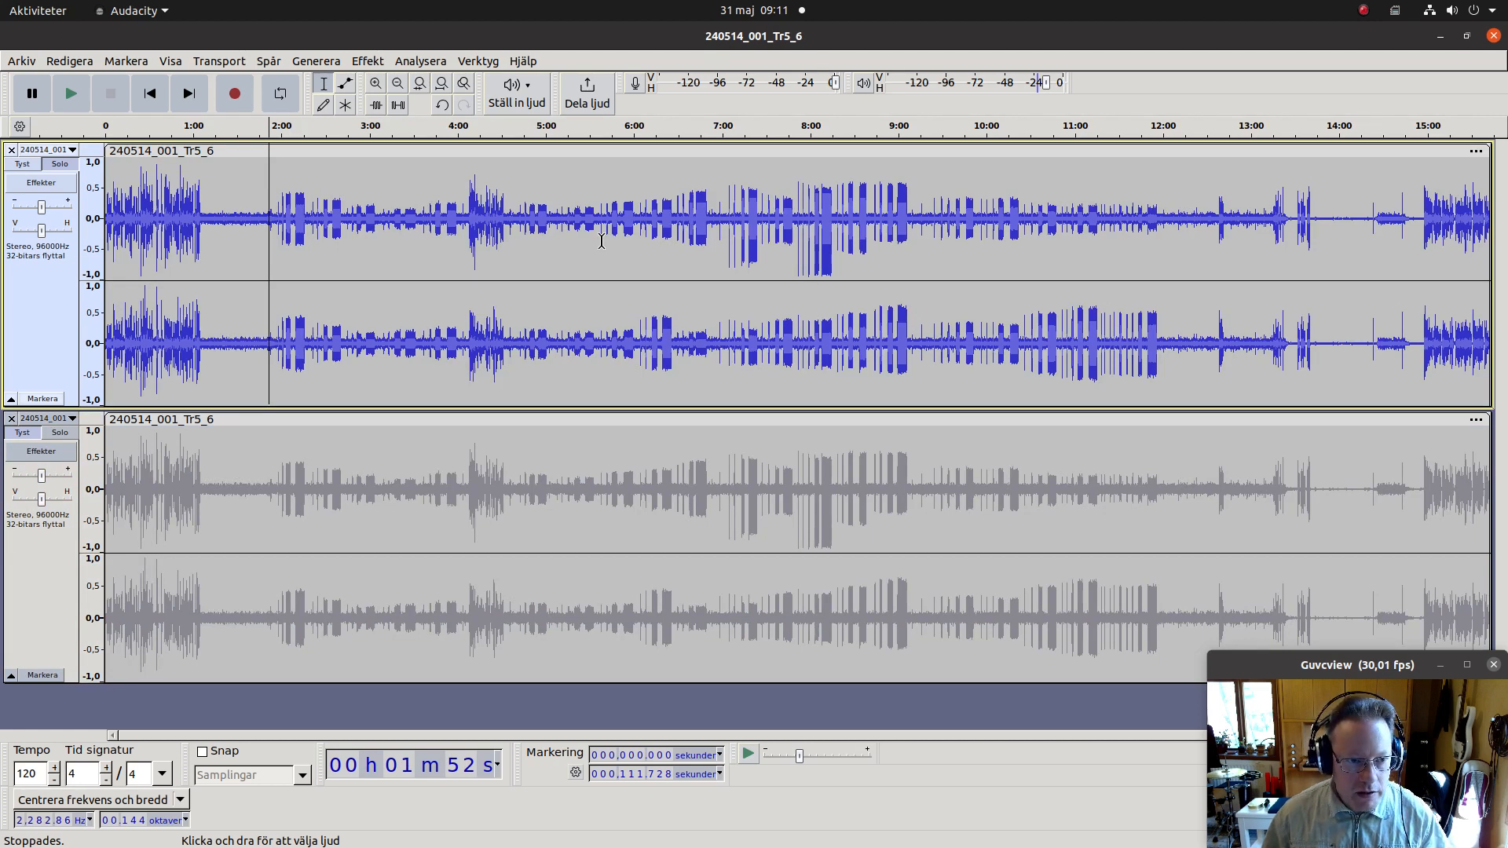
key(space)
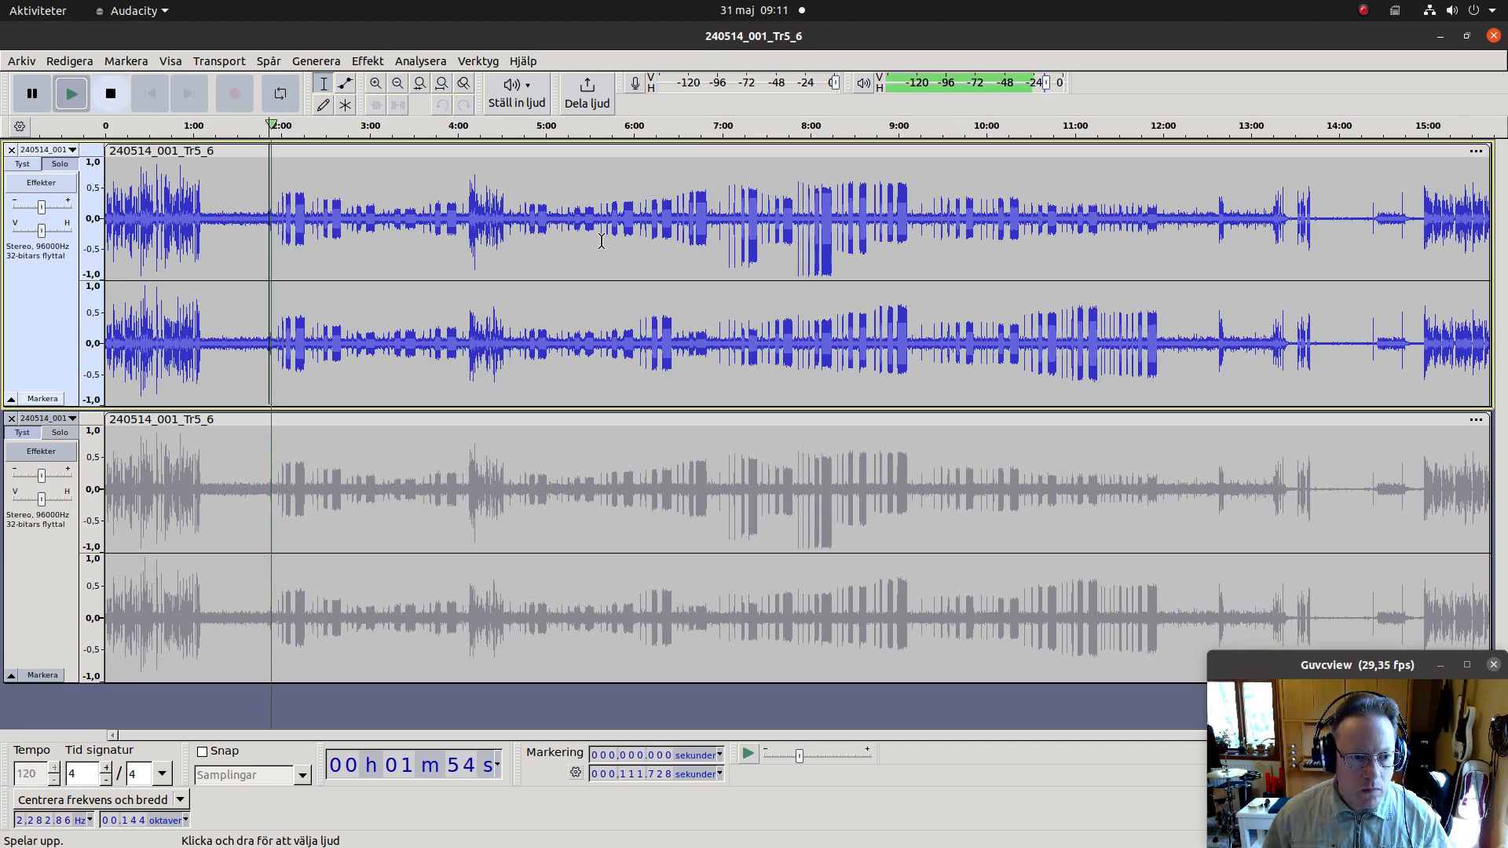
key(space)
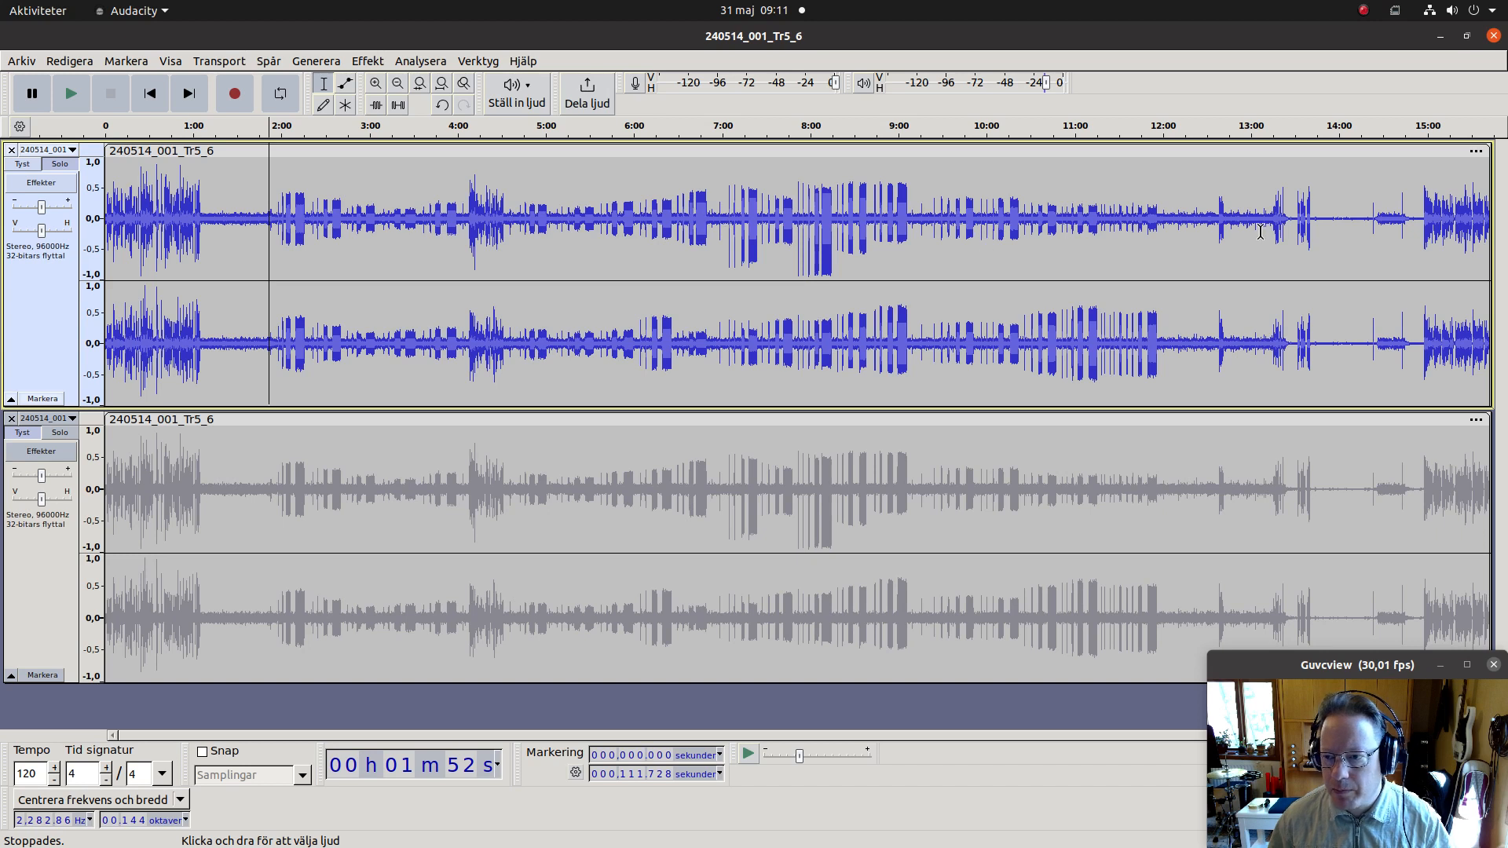
click(1176, 228)
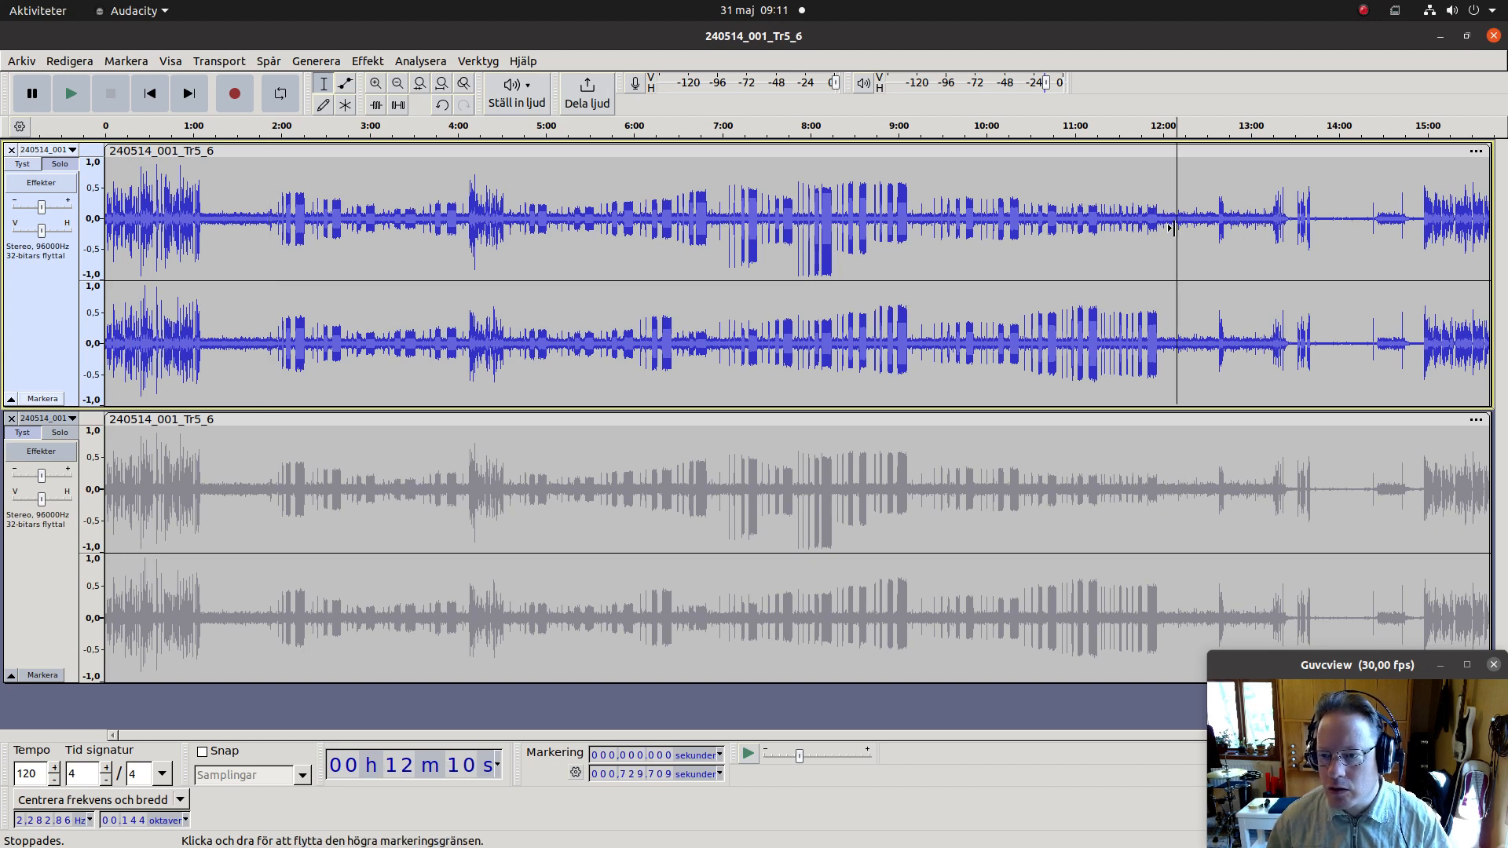
key(space)
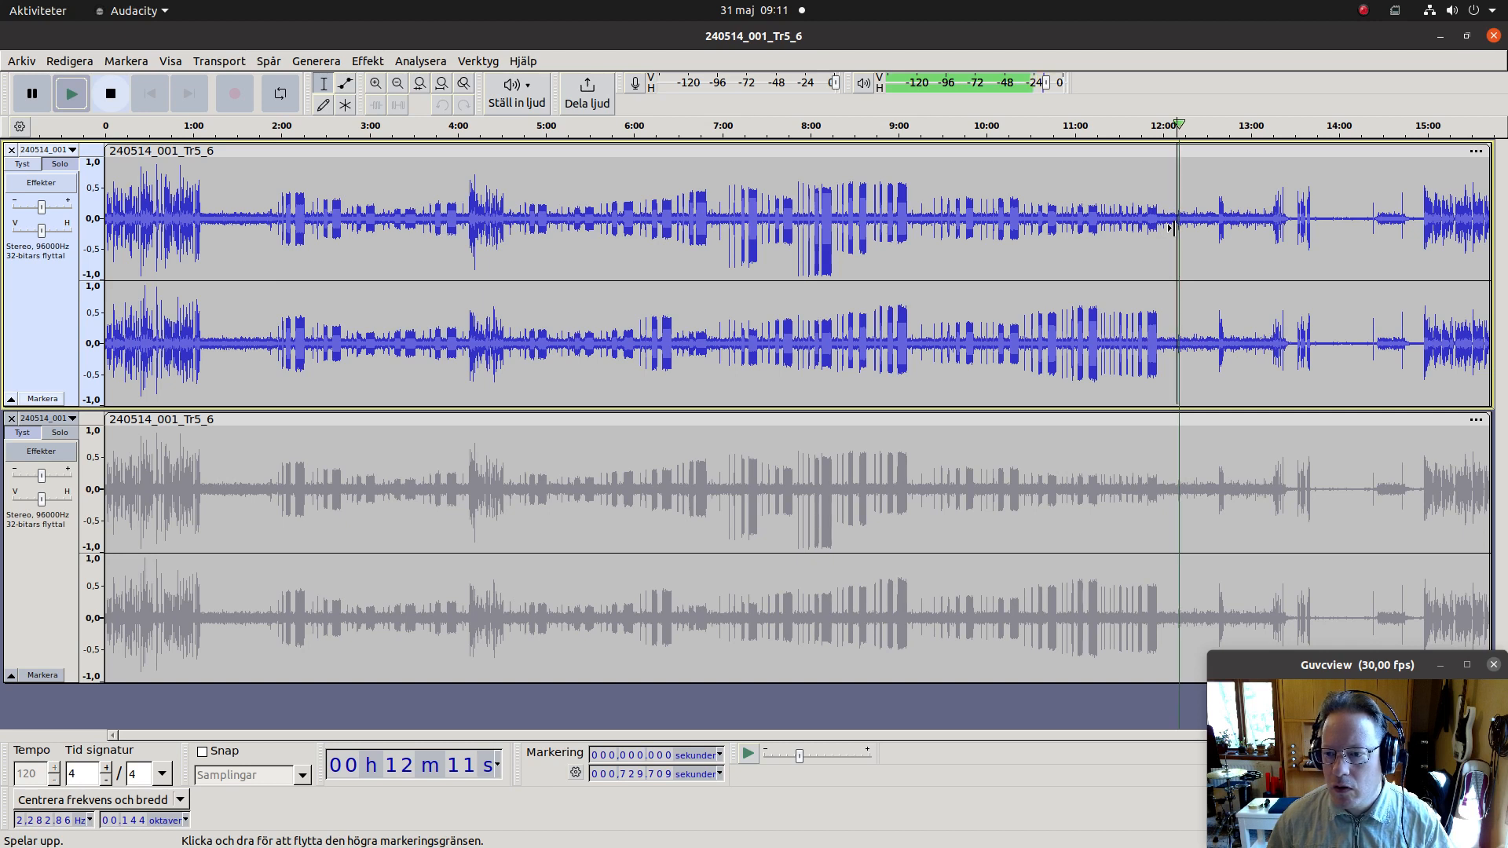
key(space)
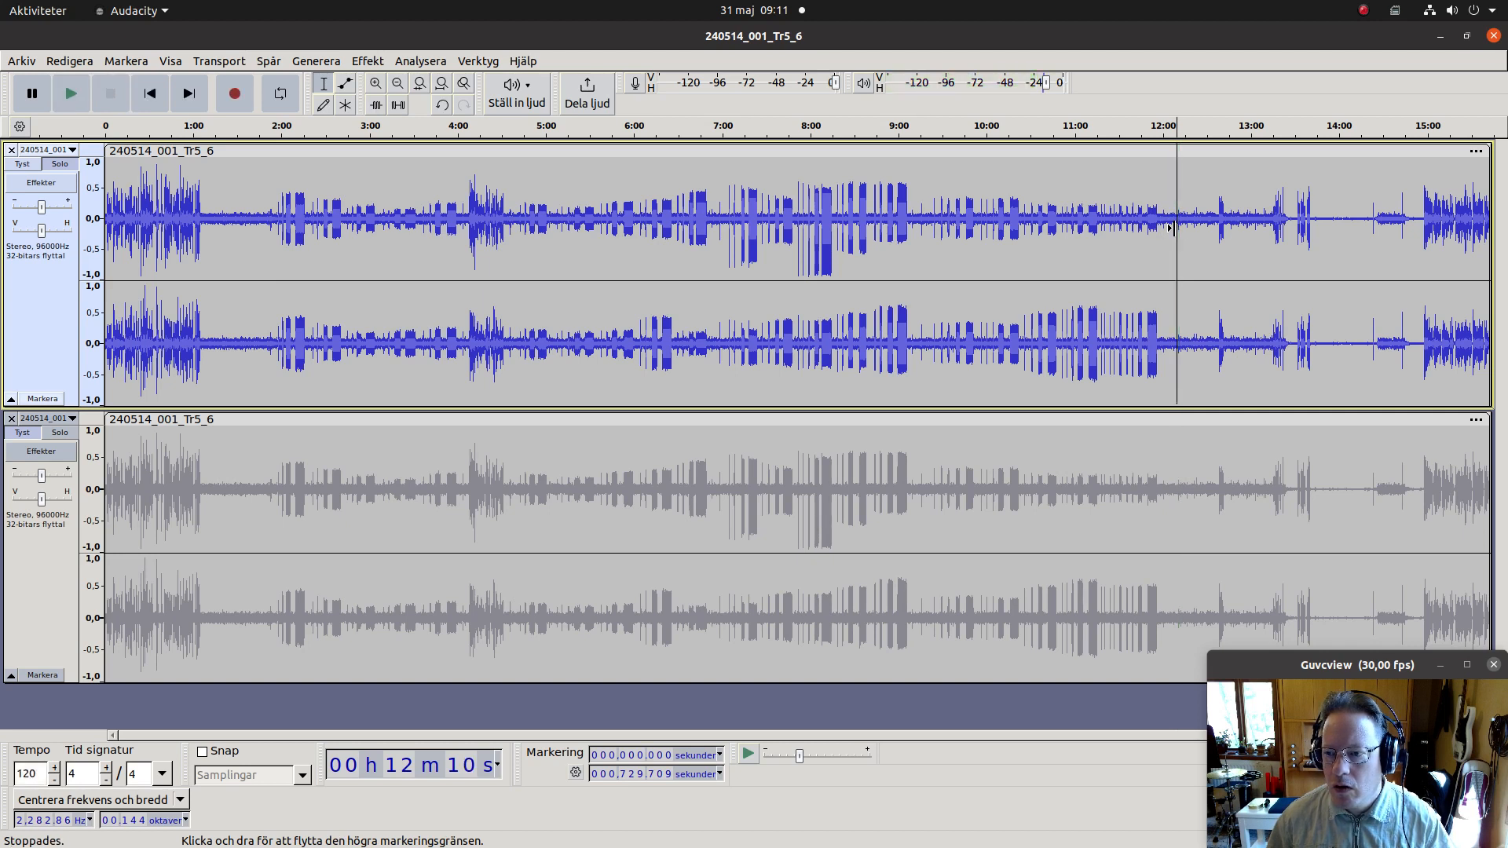
click(1370, 210)
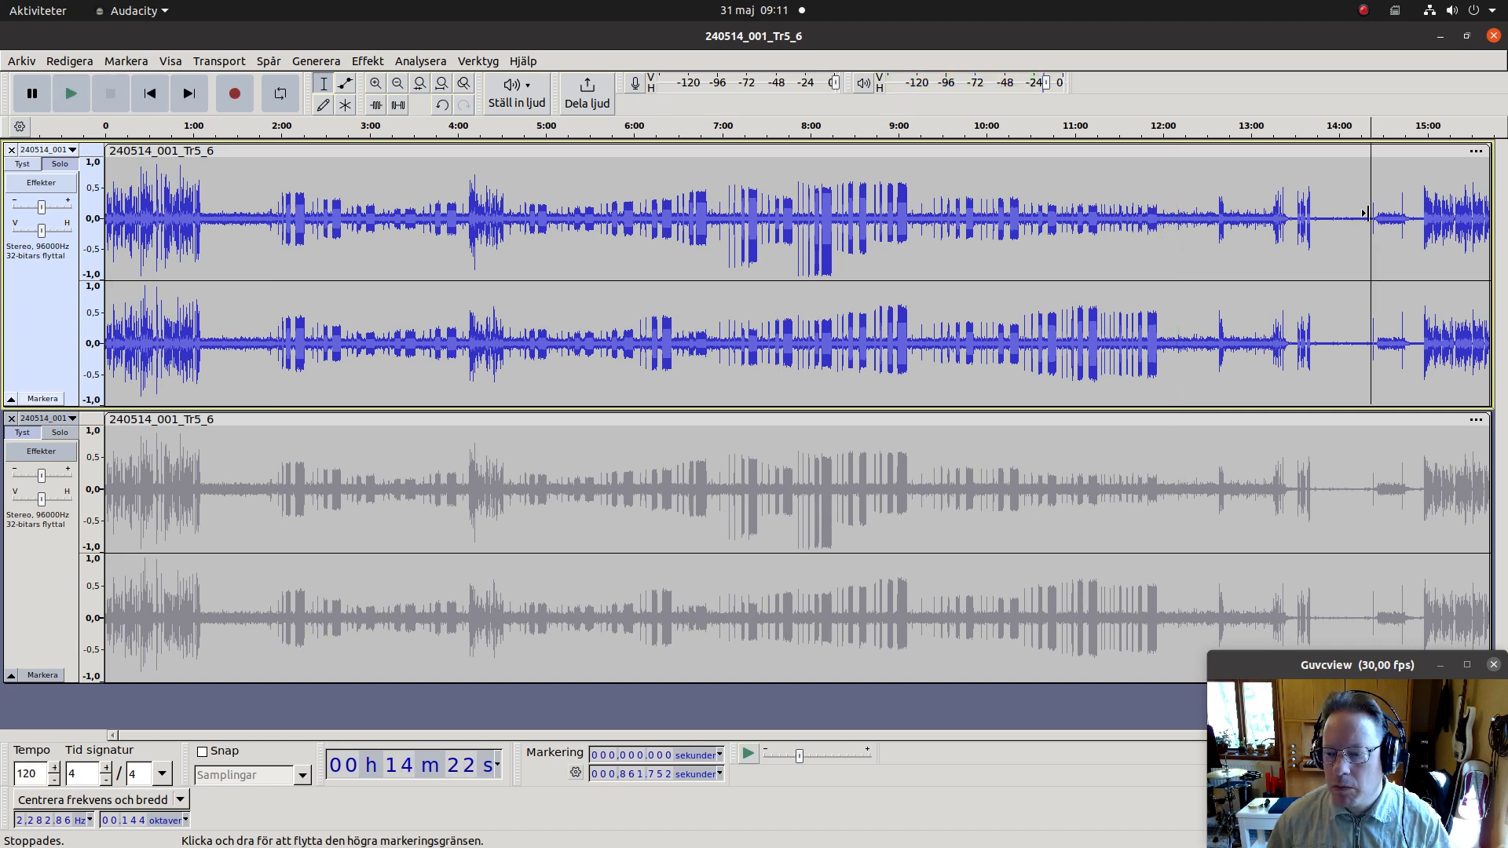
key(space)
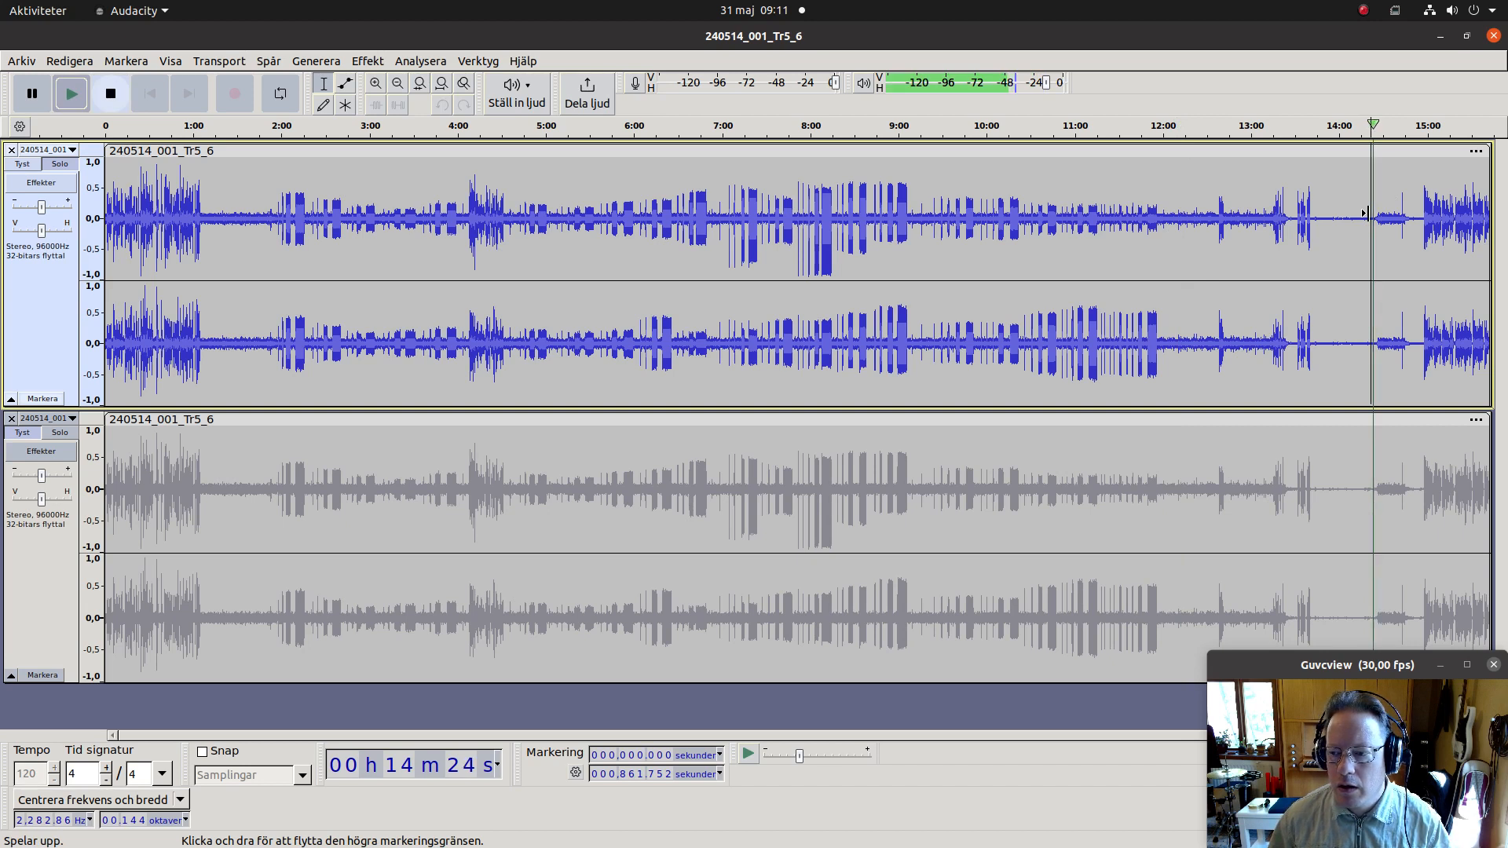
key(space)
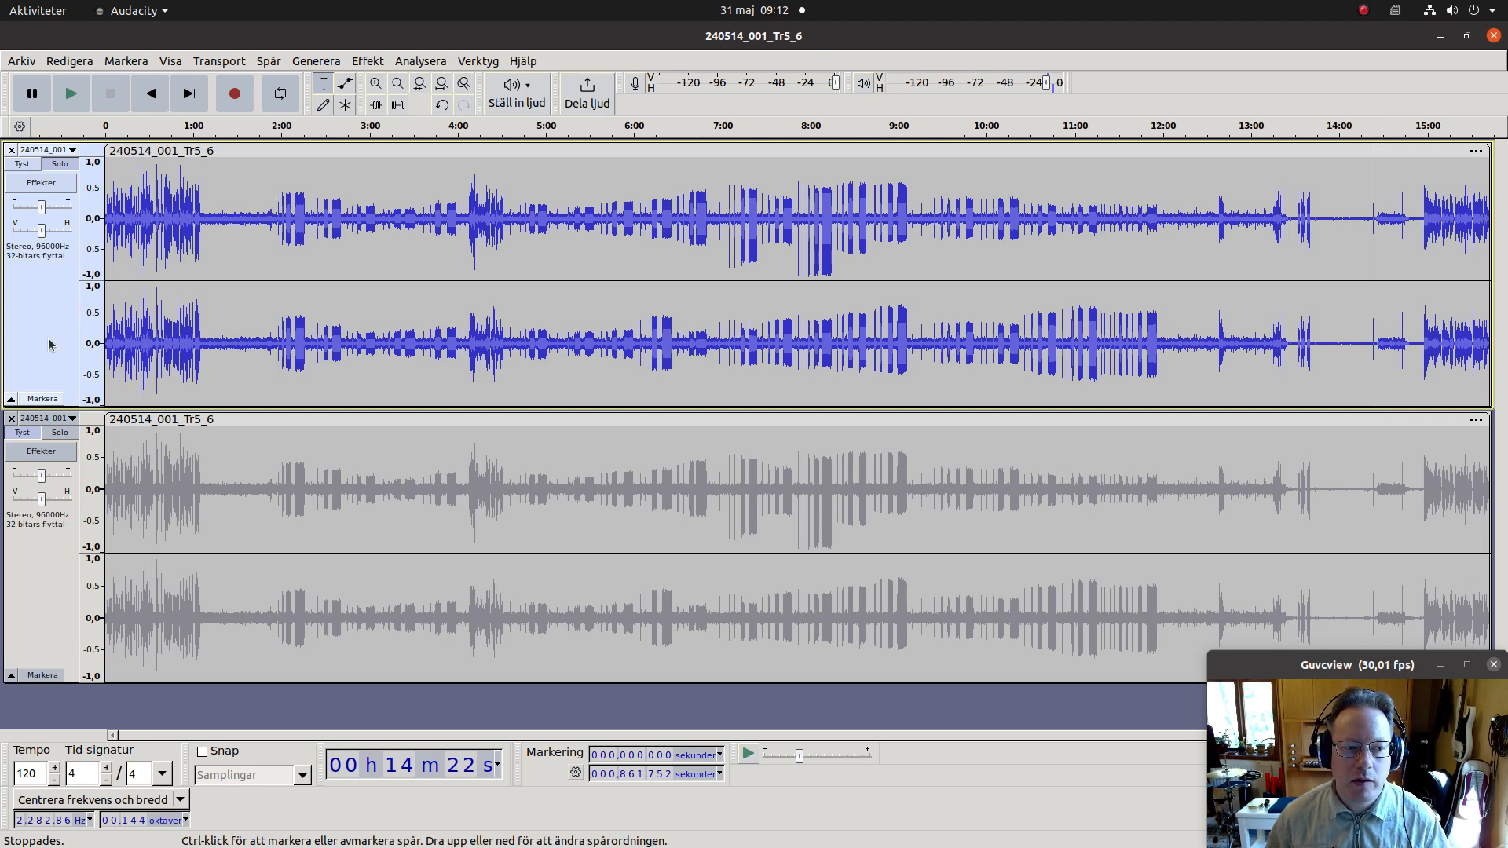
Step: Play the first track again from about 1:54 to listen to the noise before the first organ notes
click(272, 200)
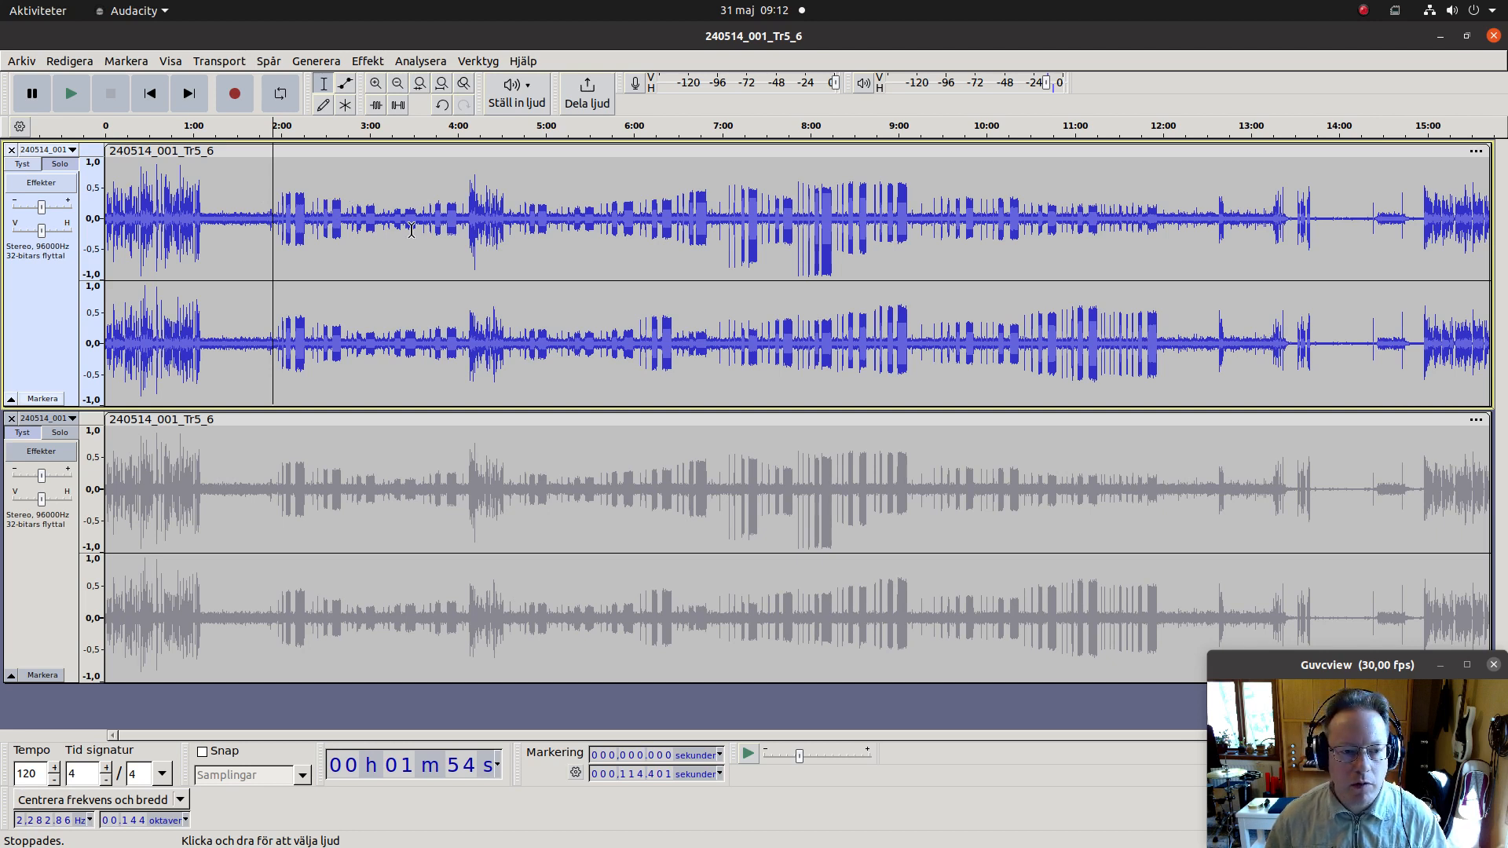
key(space)
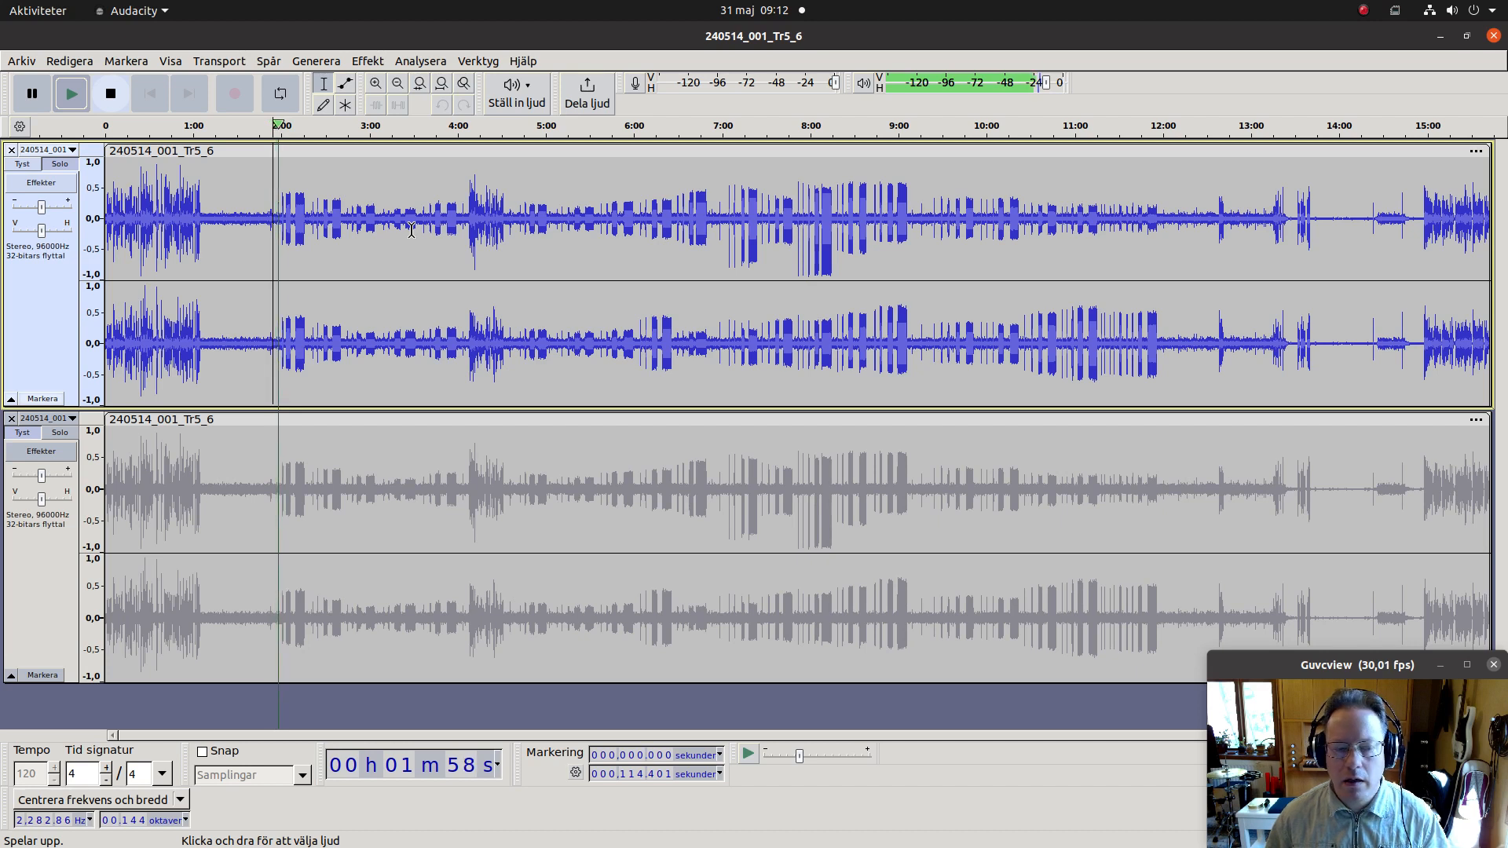
key(space)
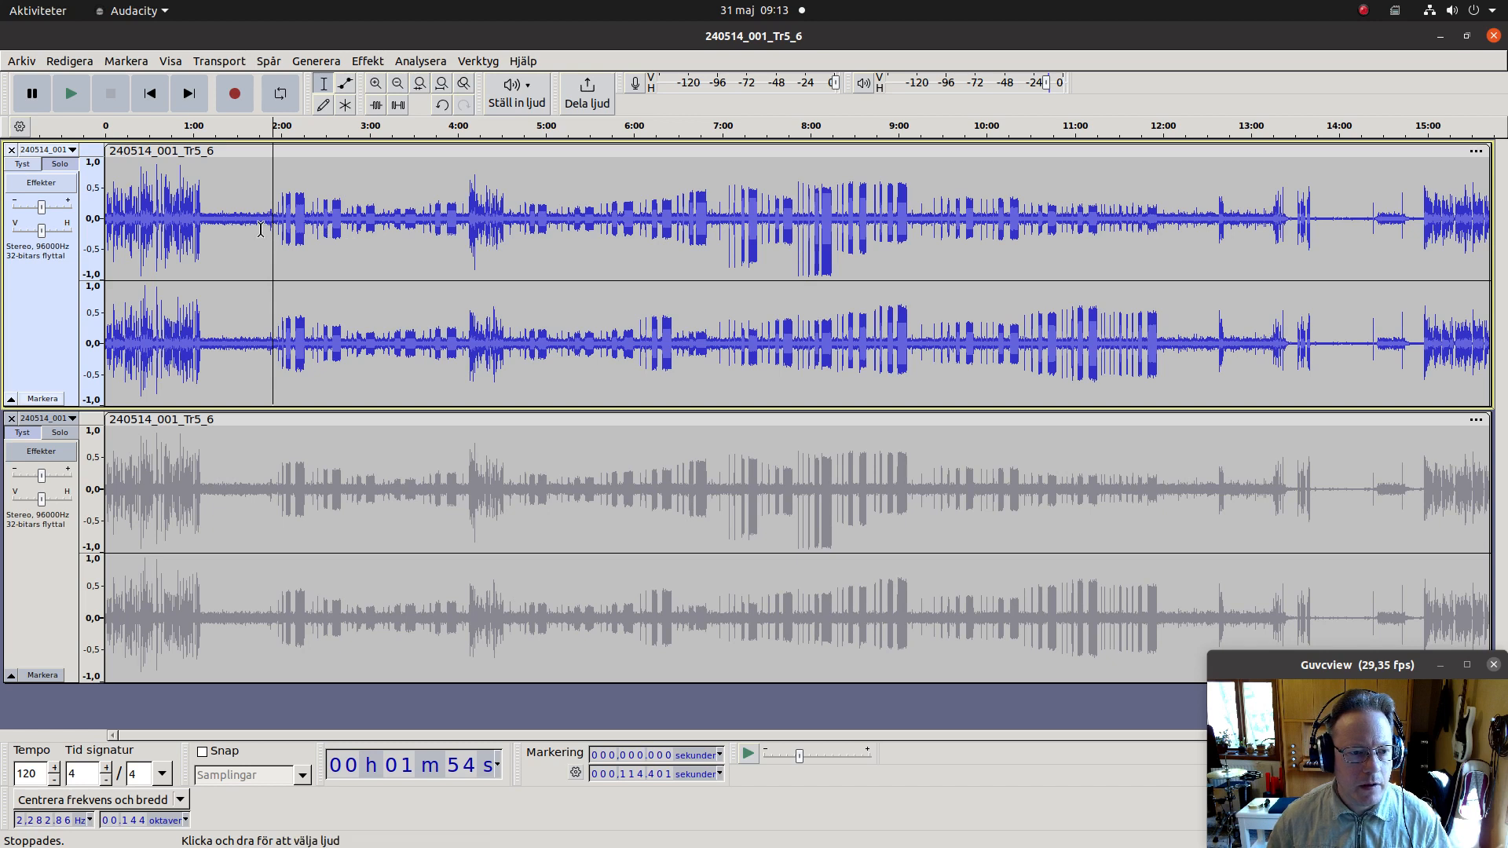
Step: Select about 3.9 seconds of noise starting near 12:10 in the first track and play the selection
click(1183, 229)
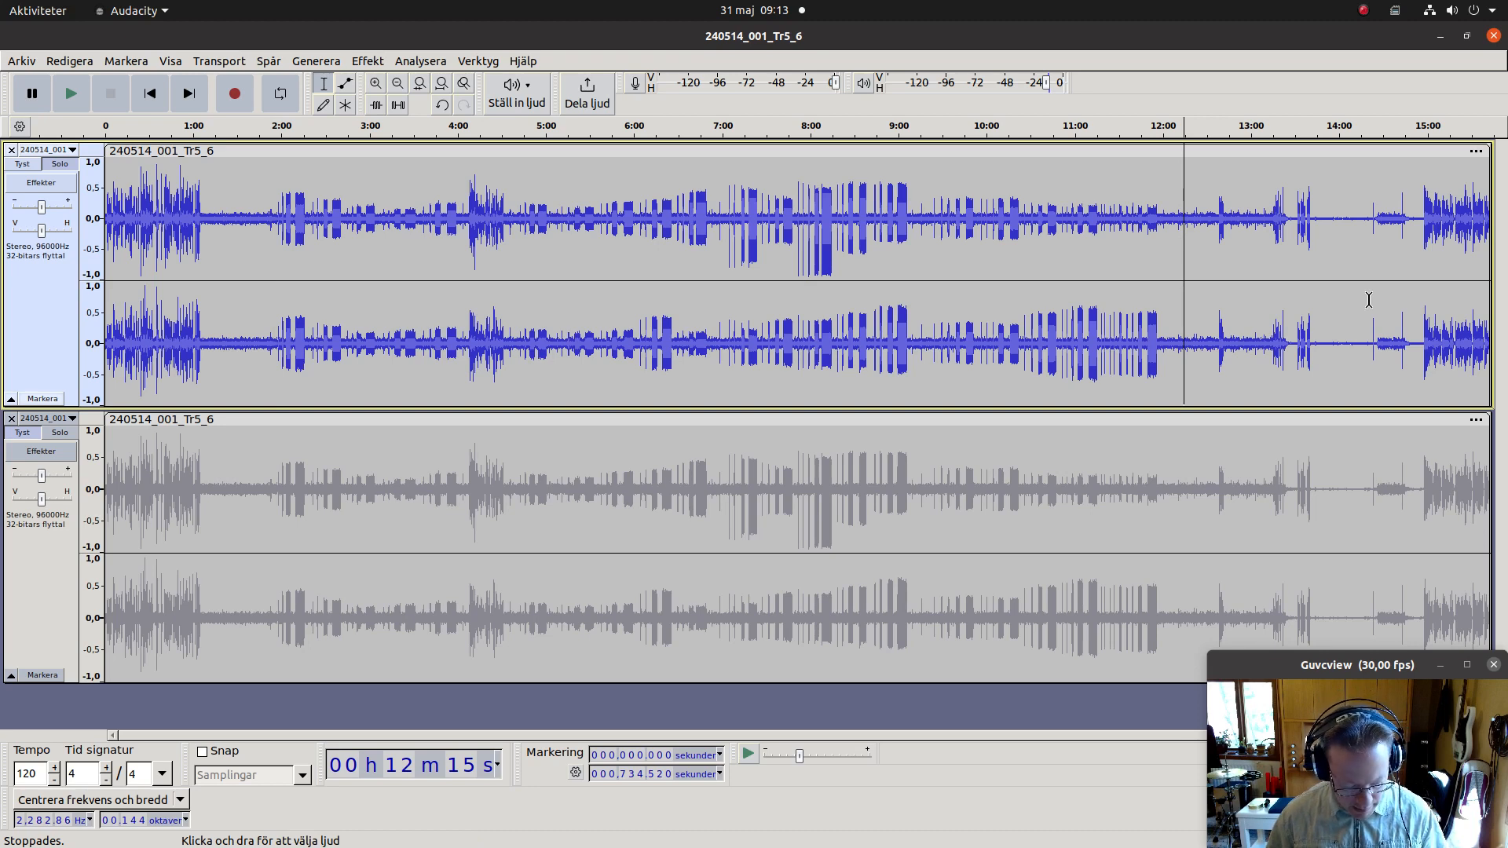
key(ctrl+1)
key(ctrl+1)
key(ctrl+1)
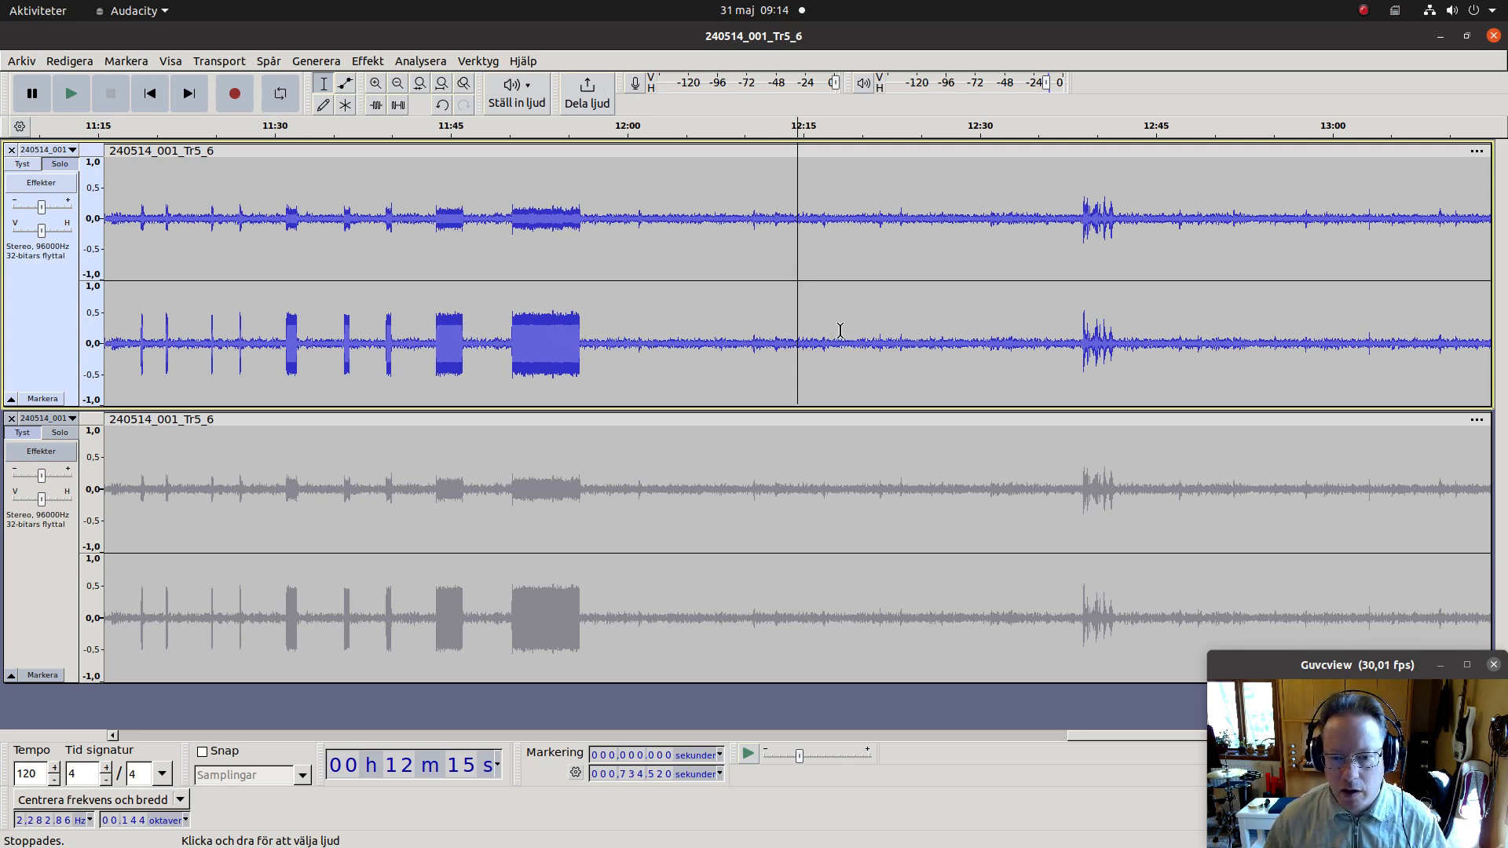
click(772, 255)
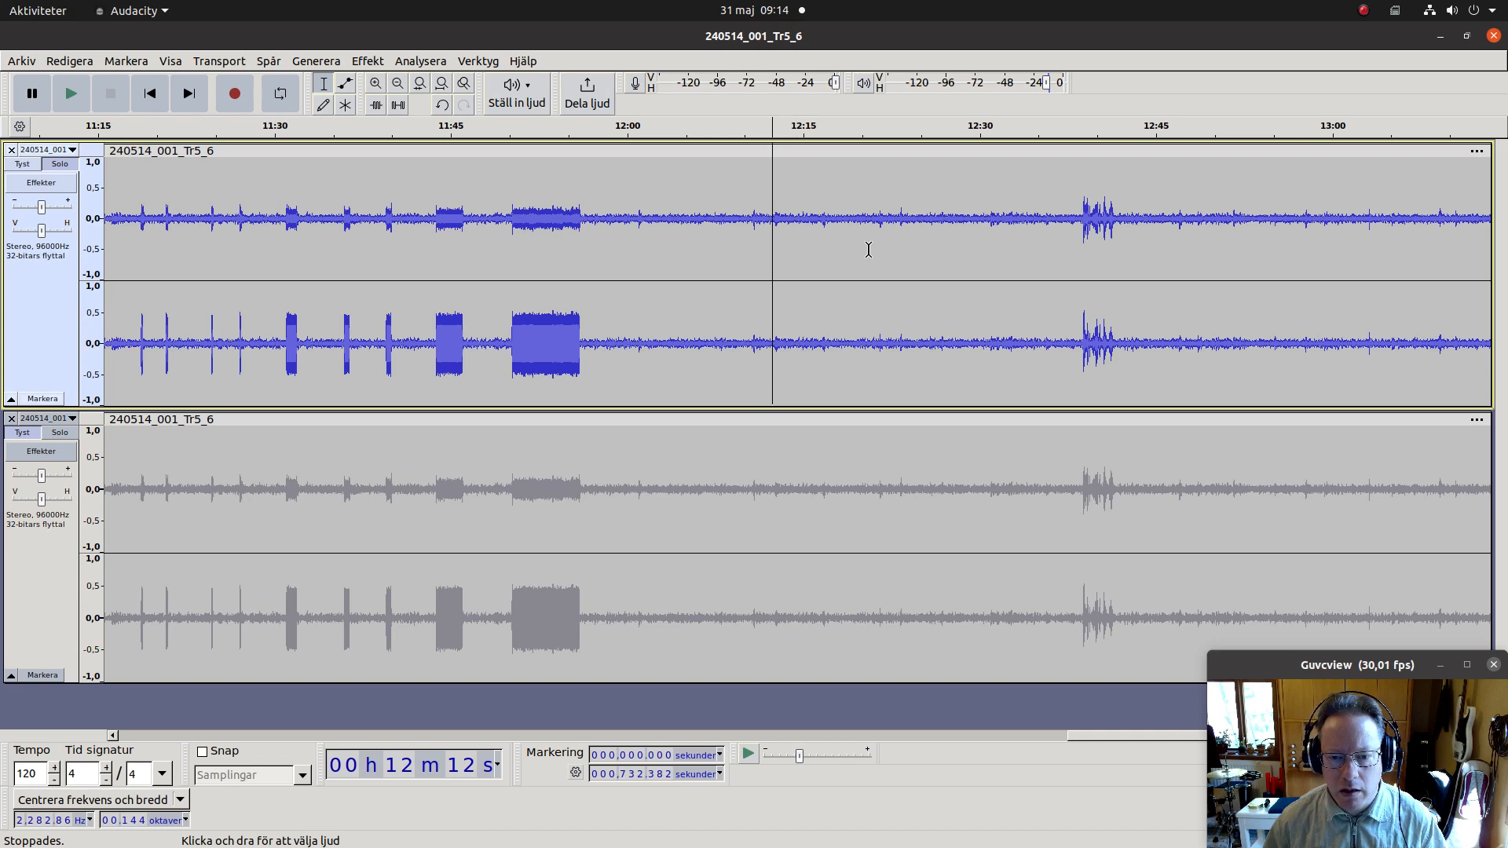
click(751, 259)
shift+click(794, 259)
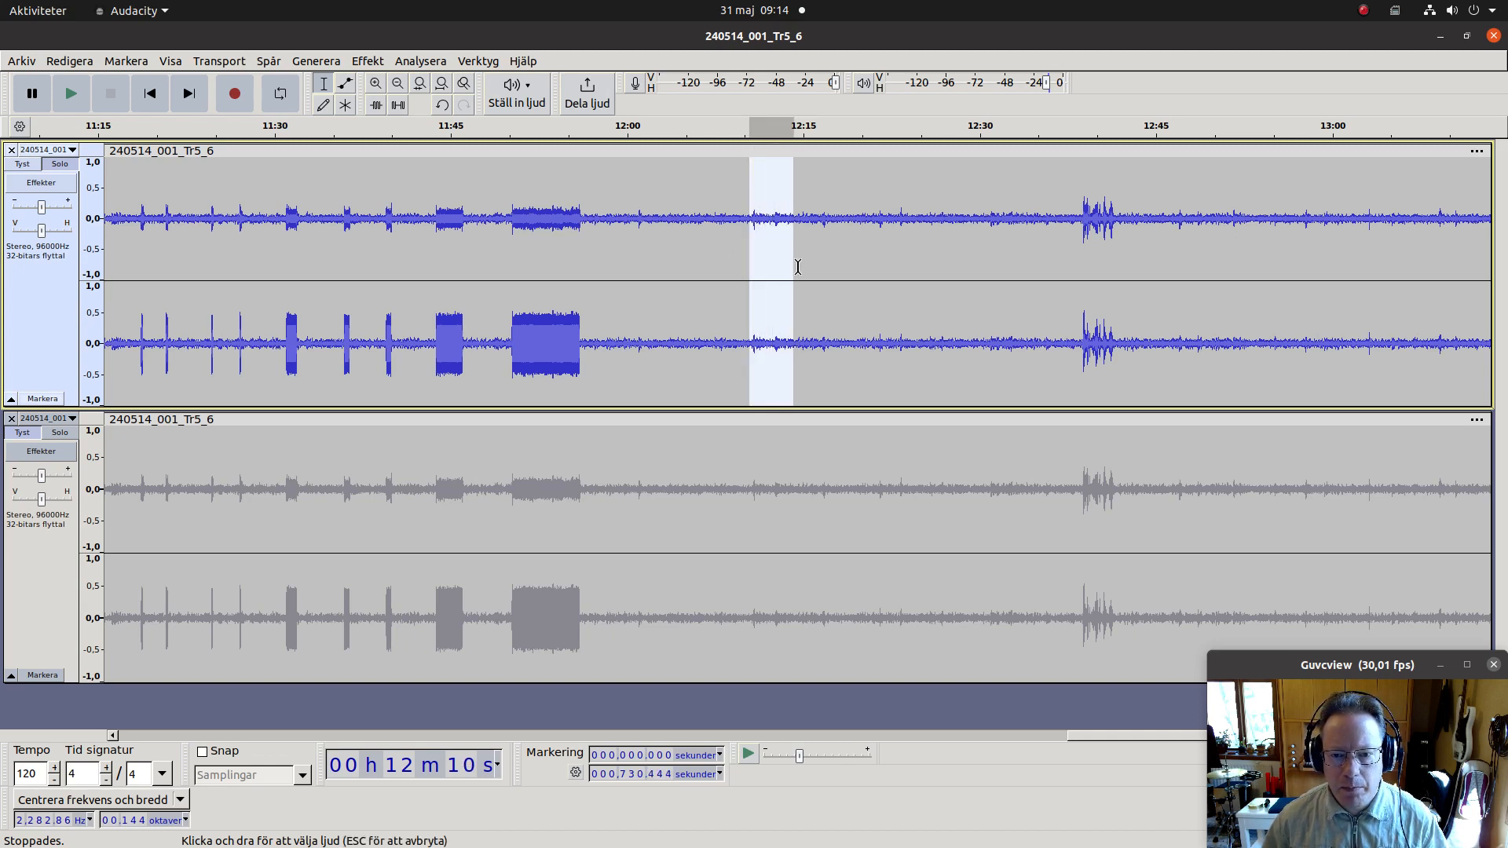
key(space)
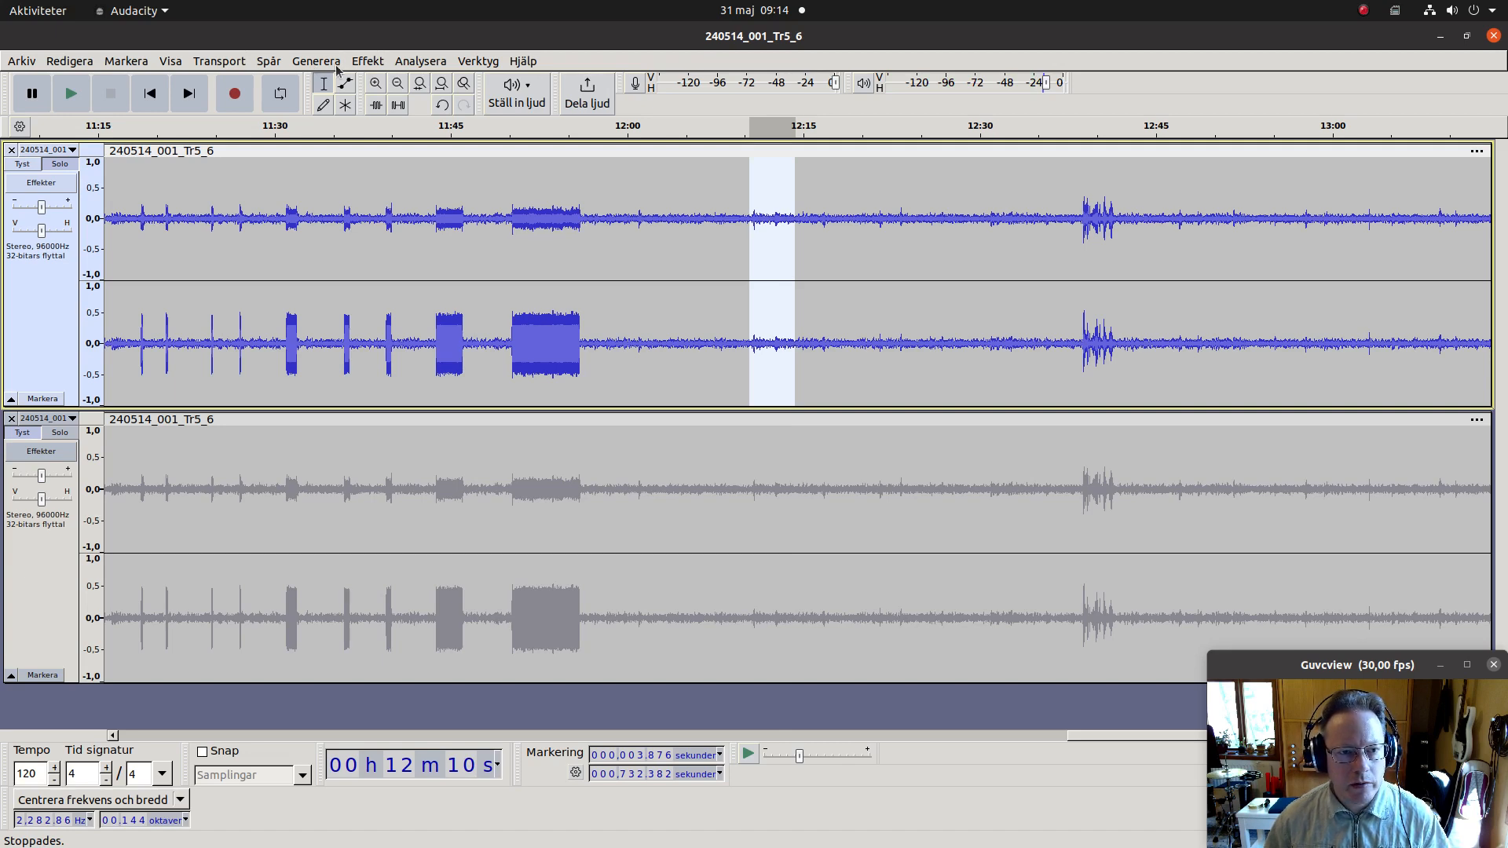
Step: Open Noise Reduction for the selected noise, set frequency smoothing to 0 and preview the effect
click(366, 62)
mouse_move(399, 228)
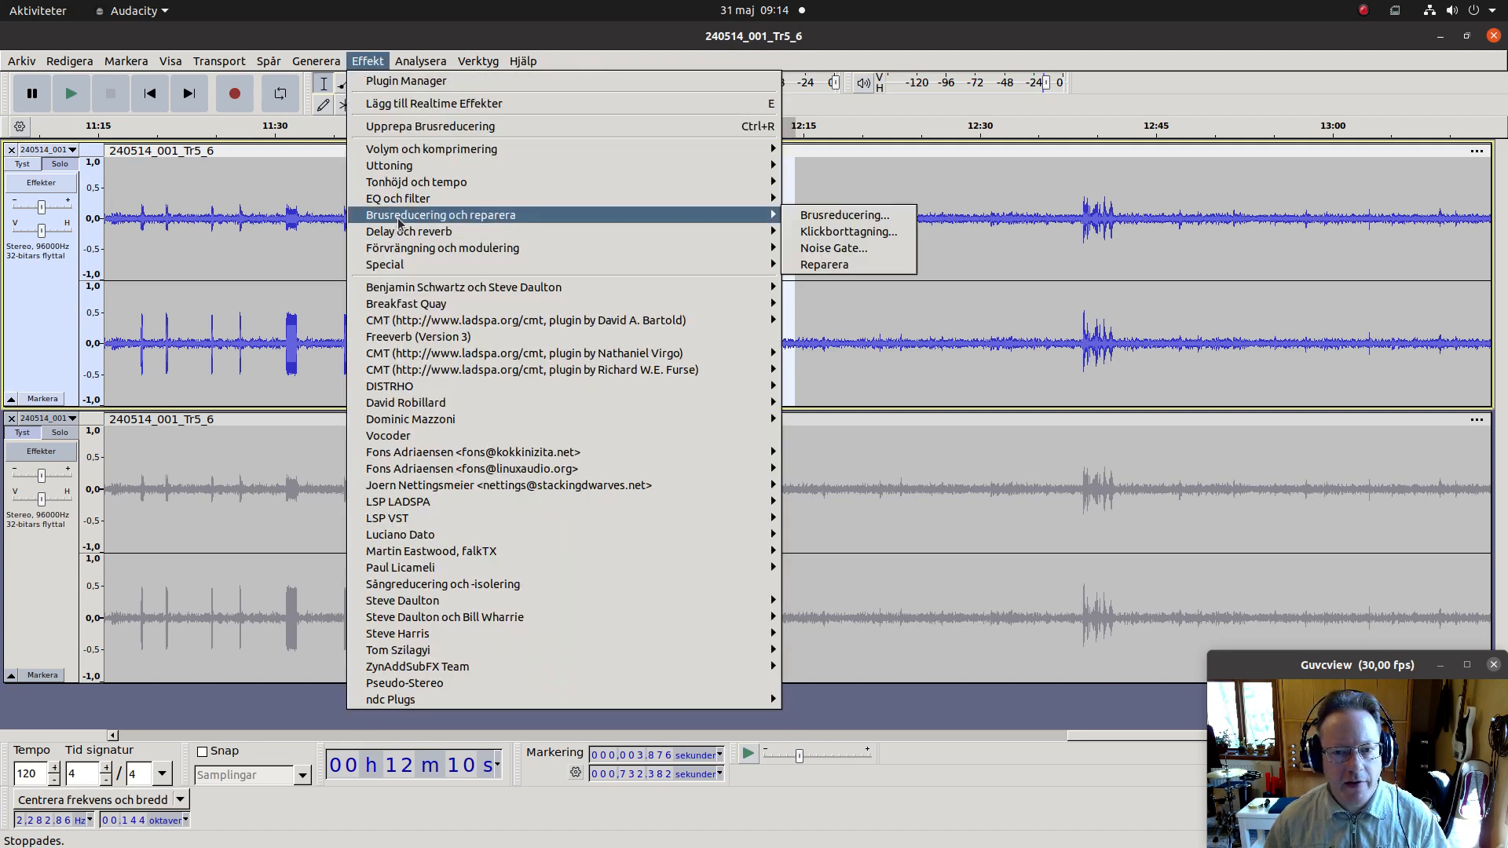
click(817, 216)
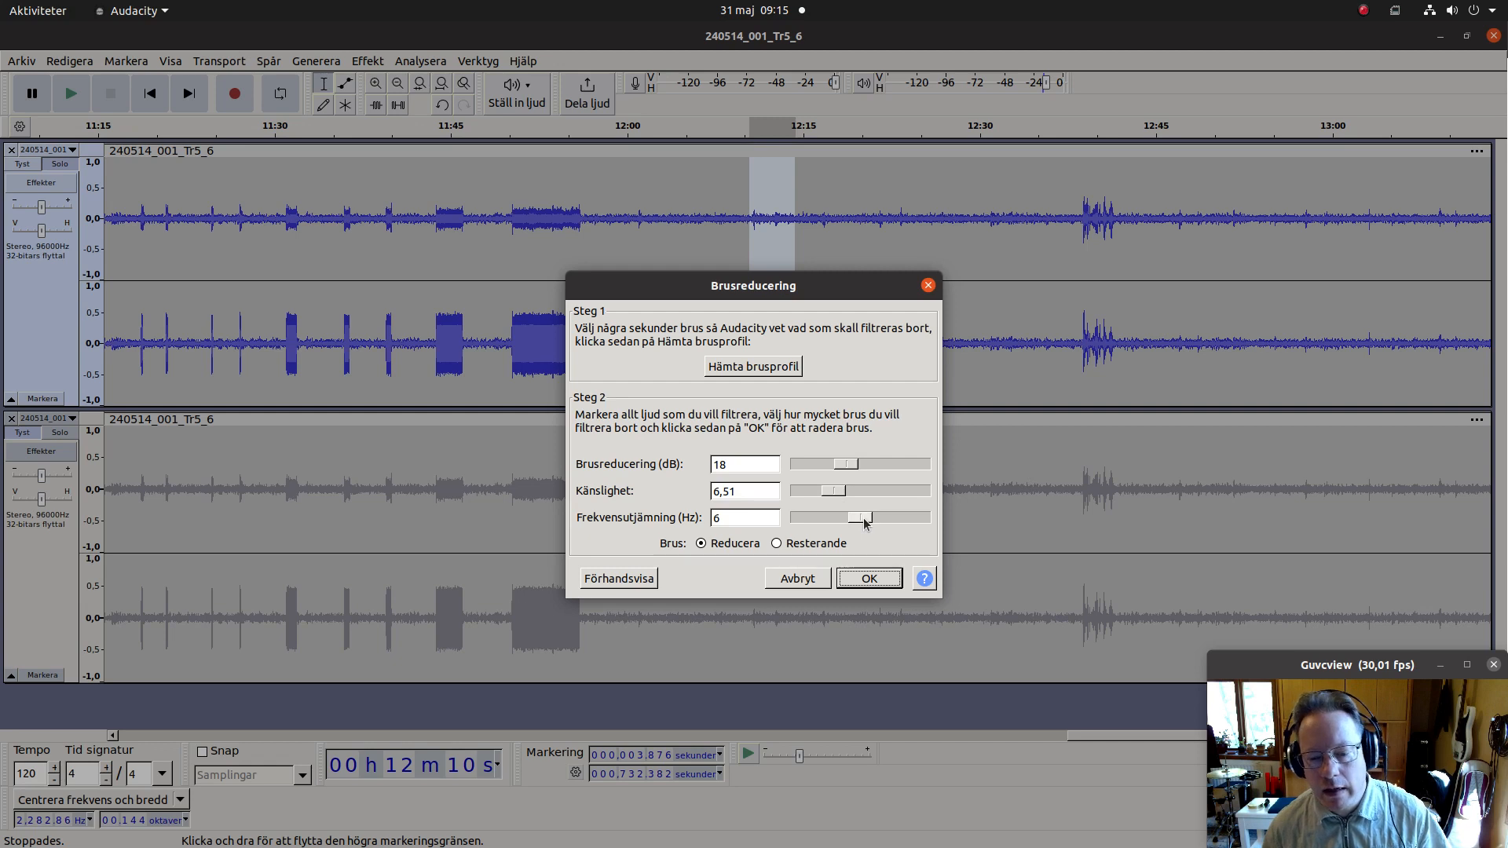
drag(864, 522, 769, 532)
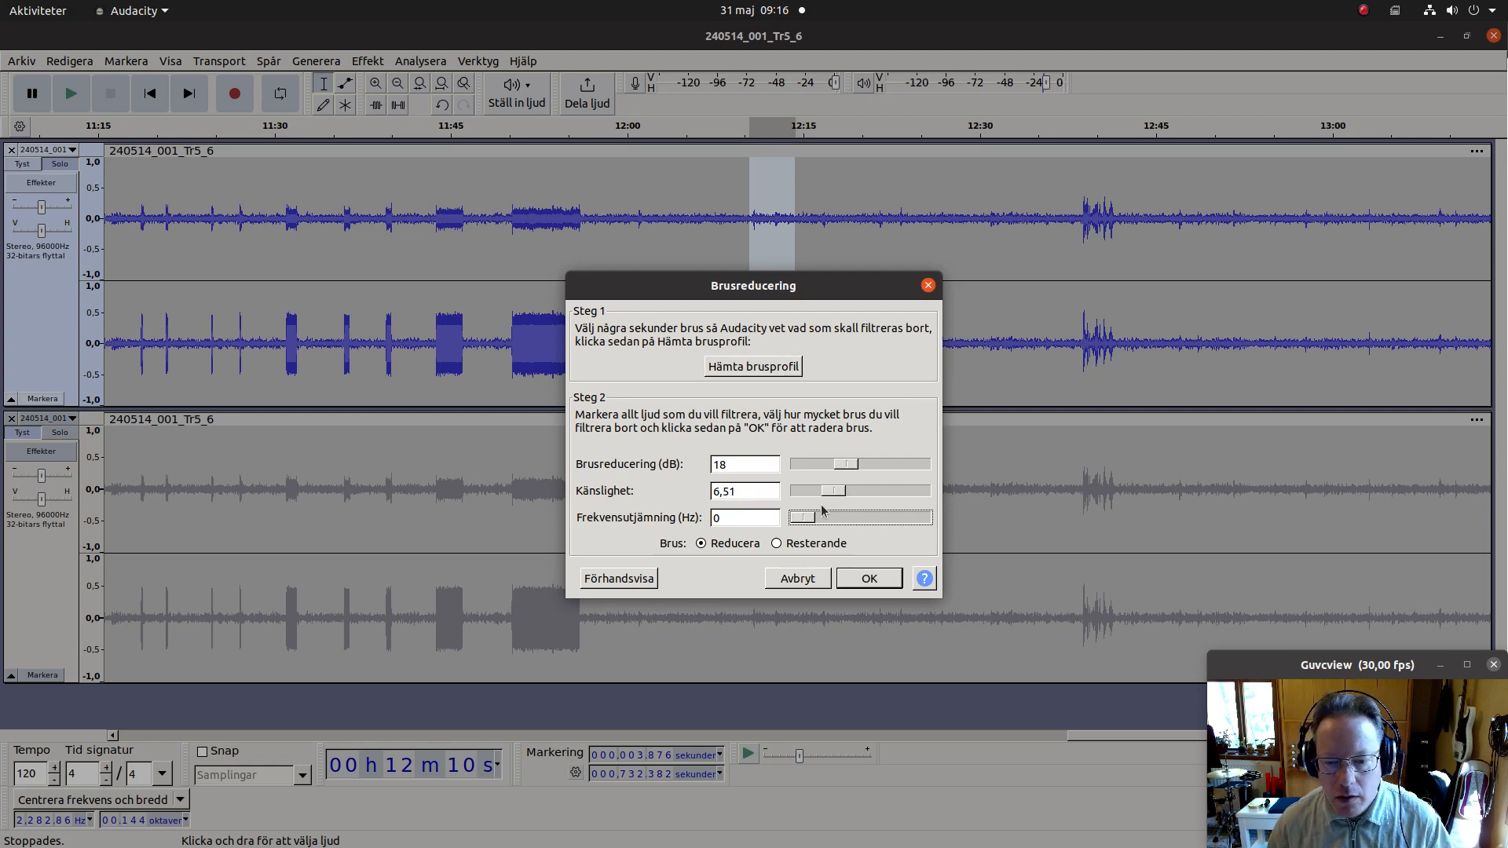
click(613, 582)
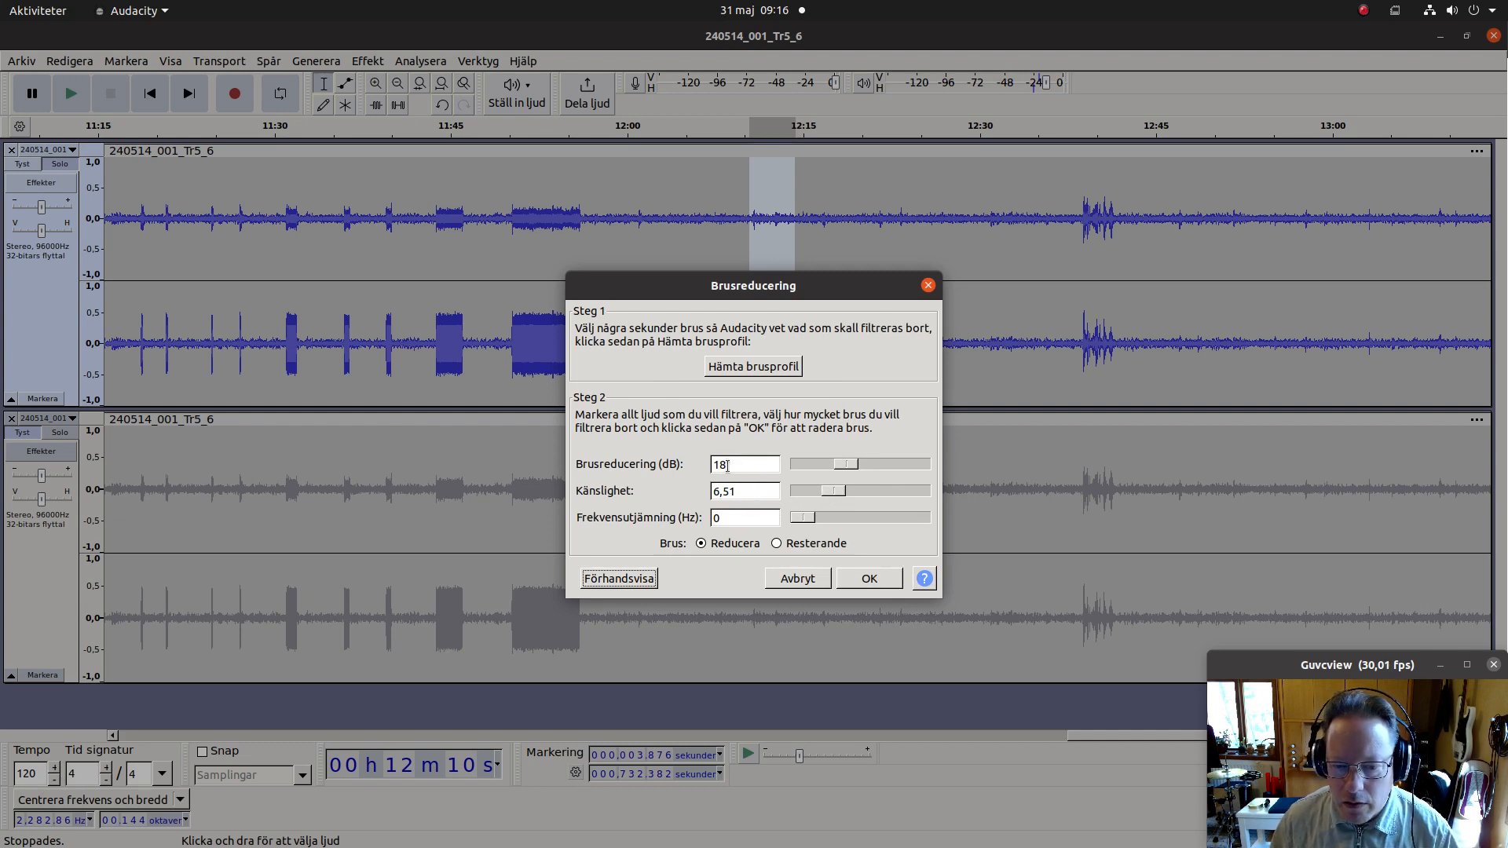
Step: Set the noise reduction to 24 dB, preview it twice and apply the effect to the selection
drag(841, 466, 858, 471)
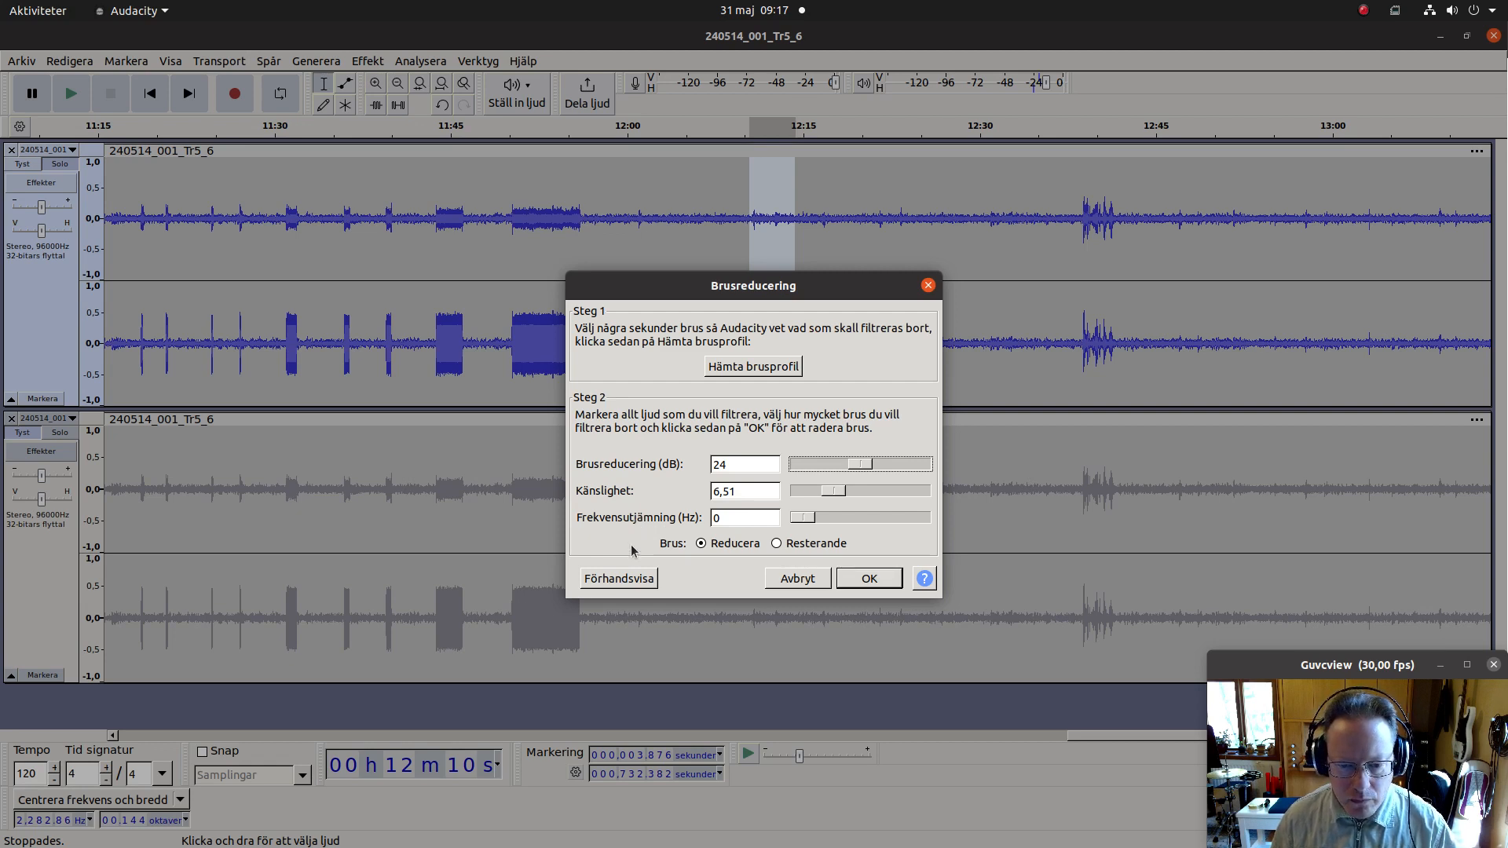
click(610, 581)
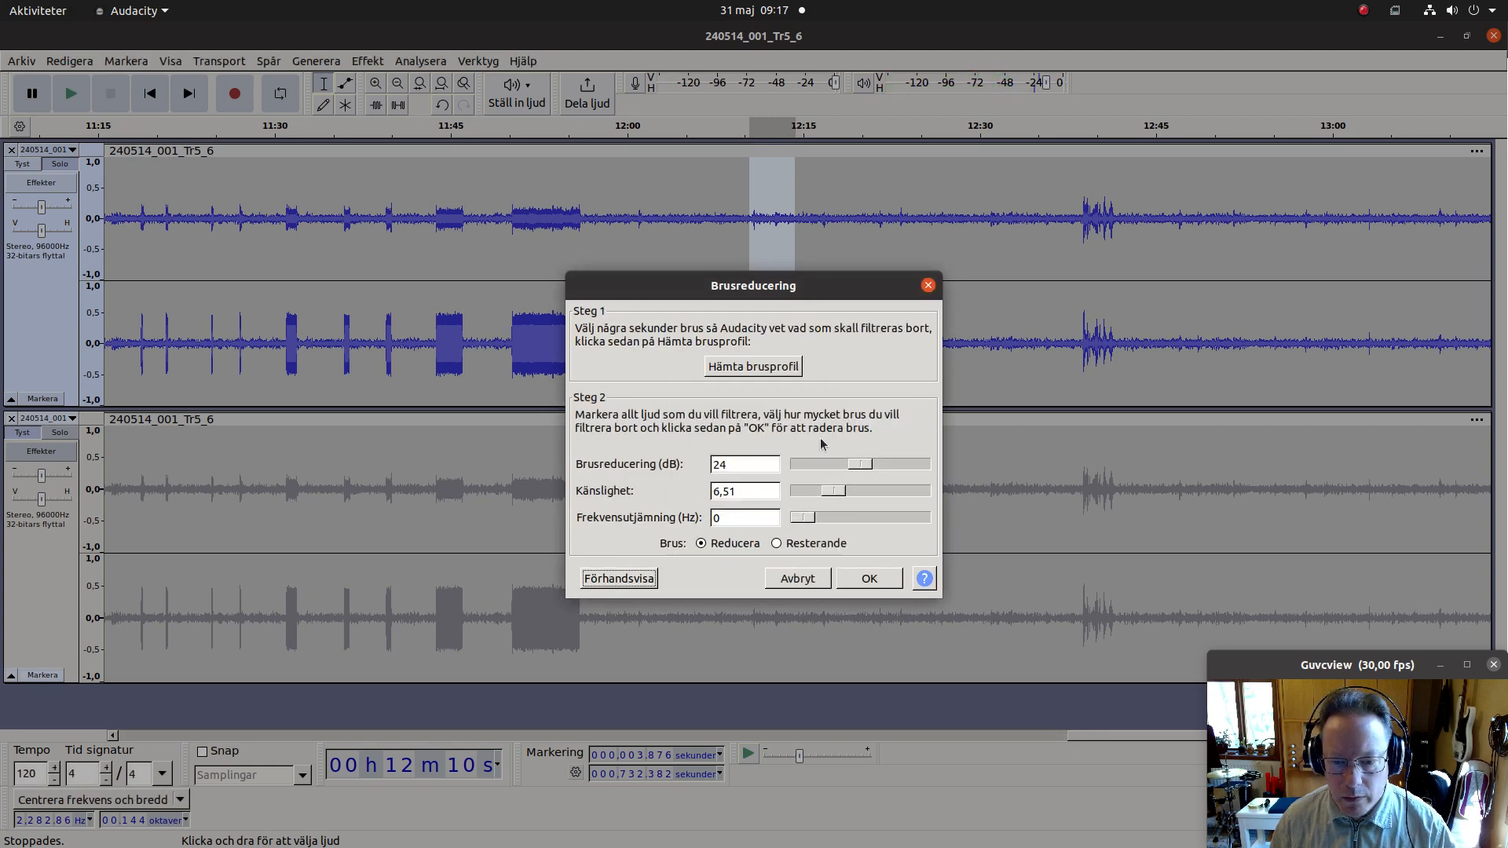
click(607, 579)
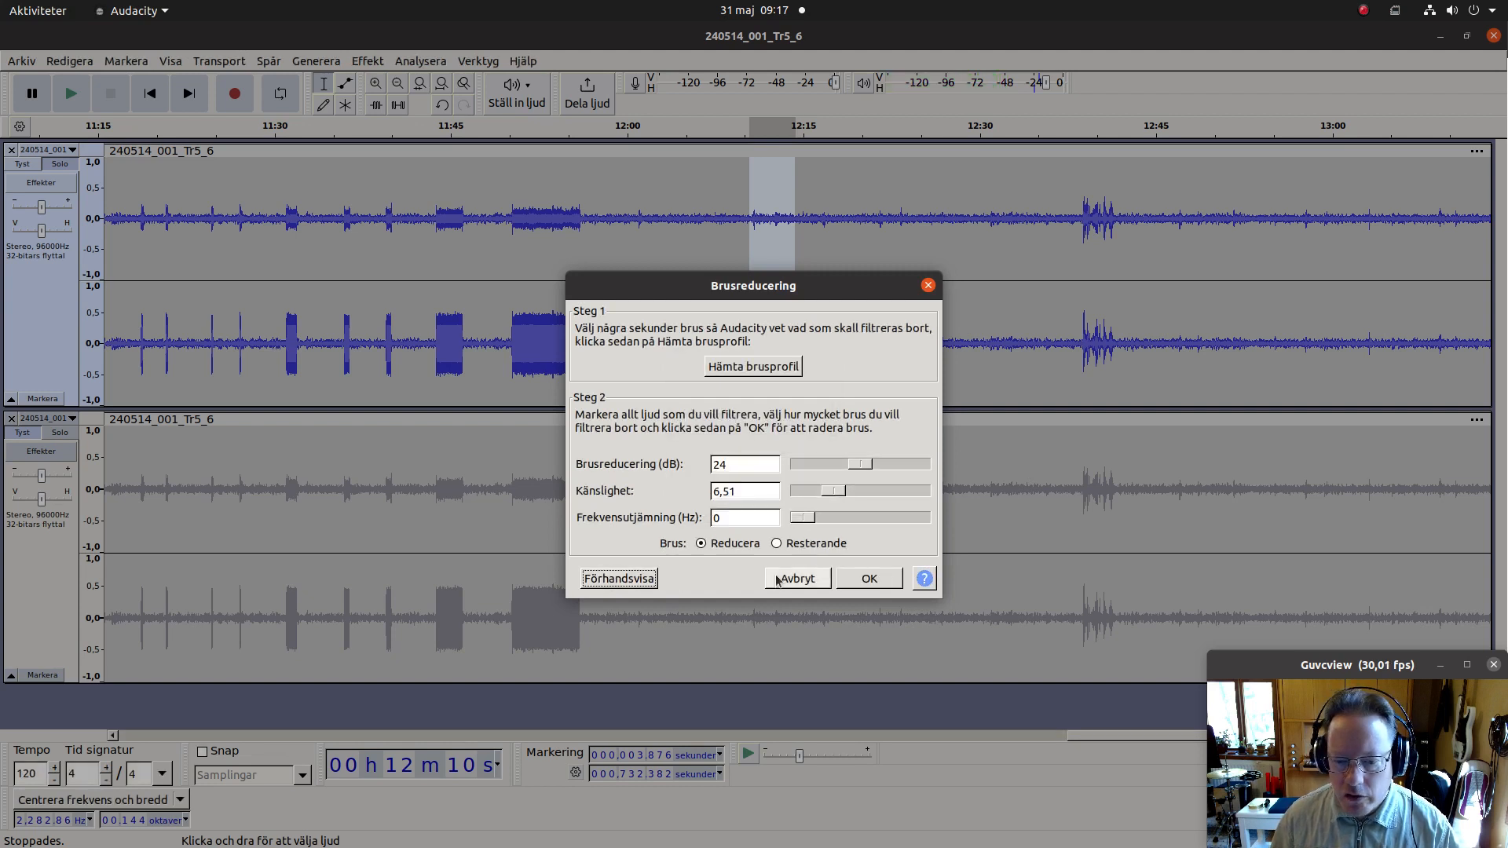
click(857, 580)
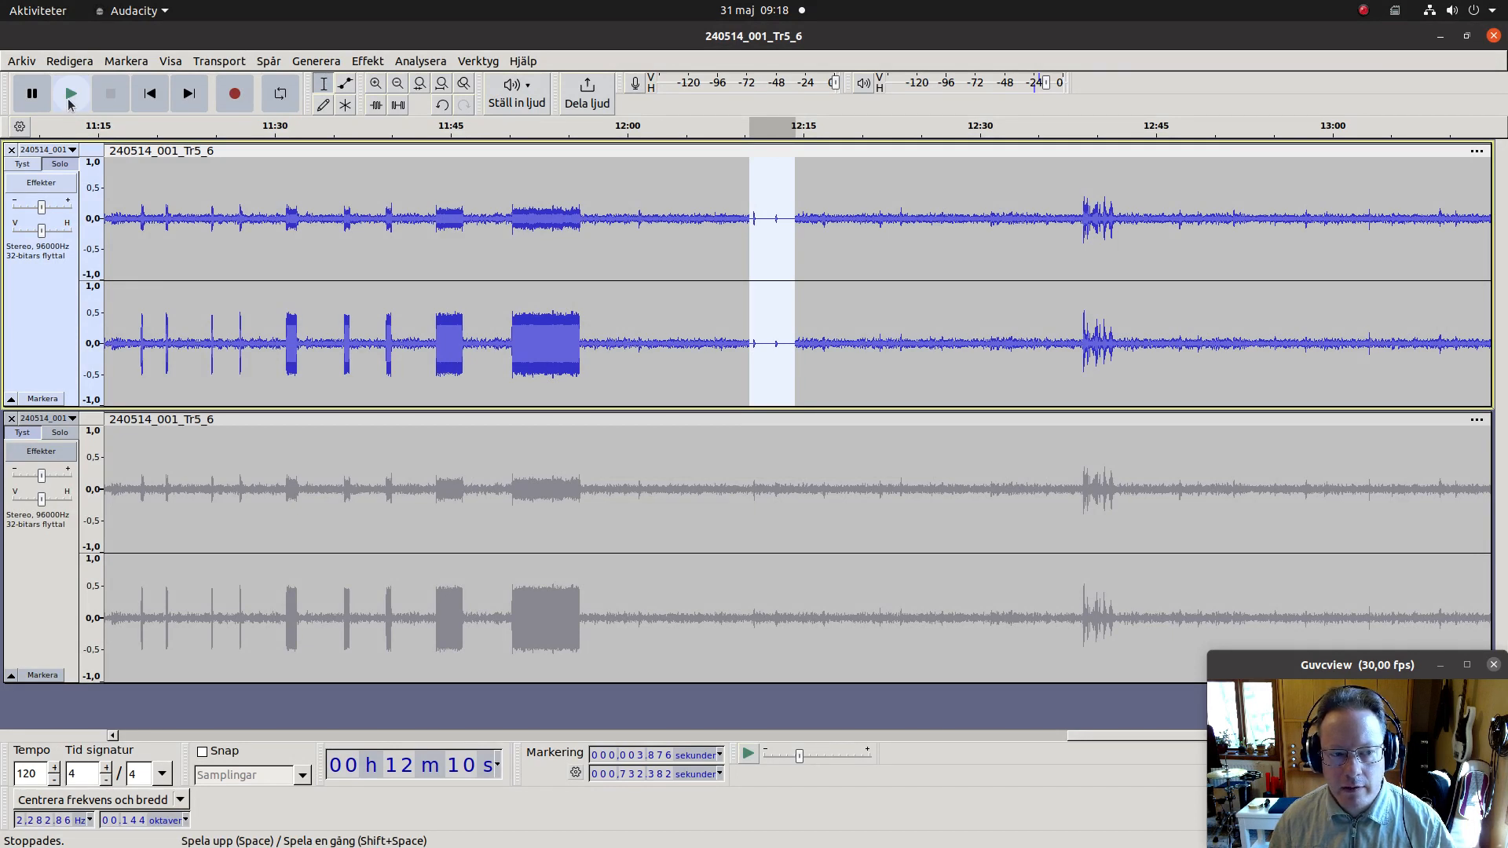
Step: Play the noise-reduced selection in the first track, and solo the second track to hear the same unprocessed passage
click(71, 96)
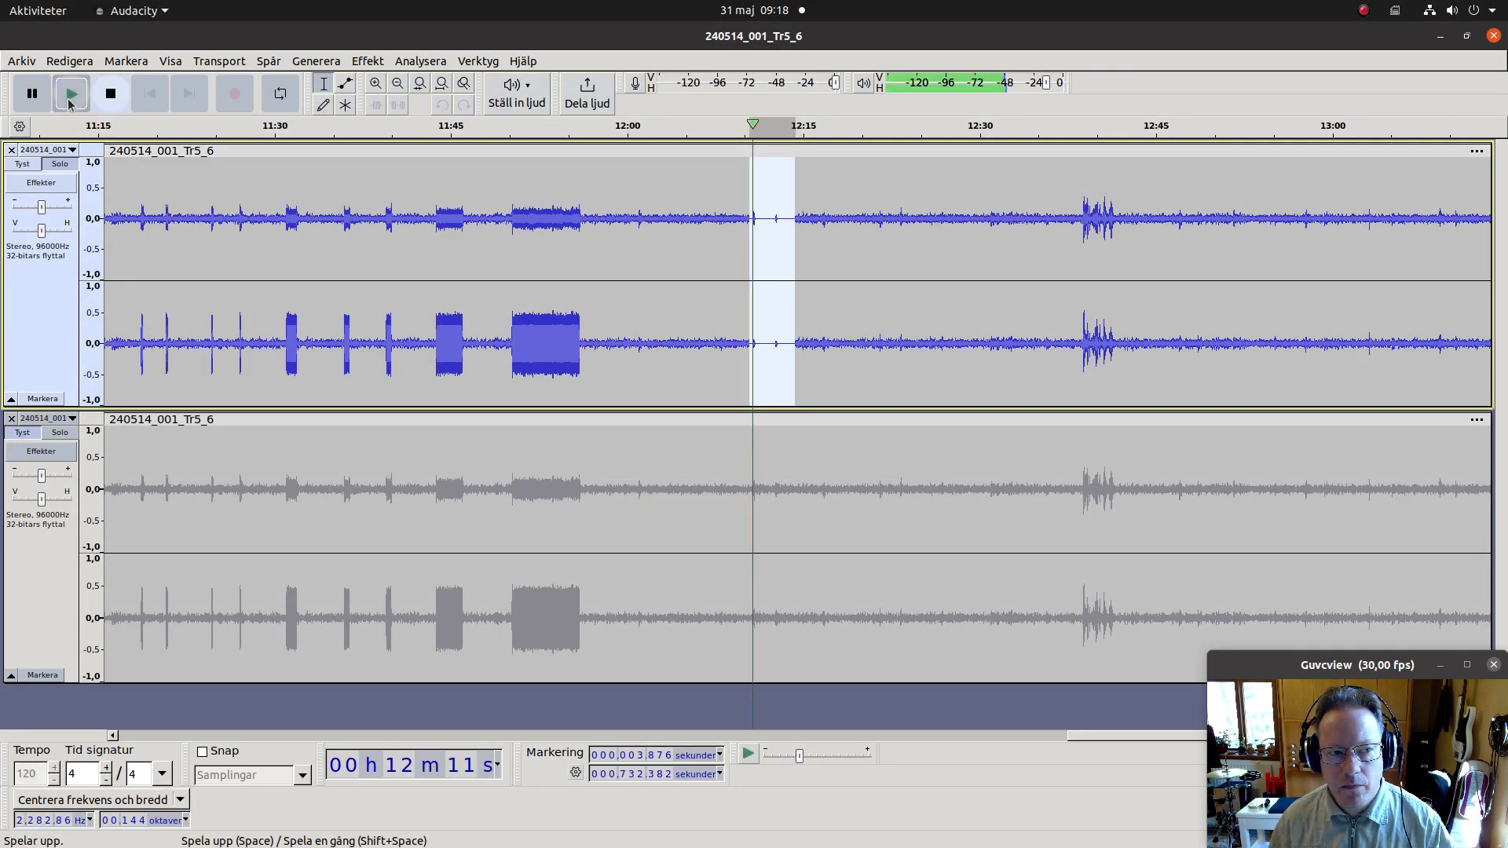
click(111, 98)
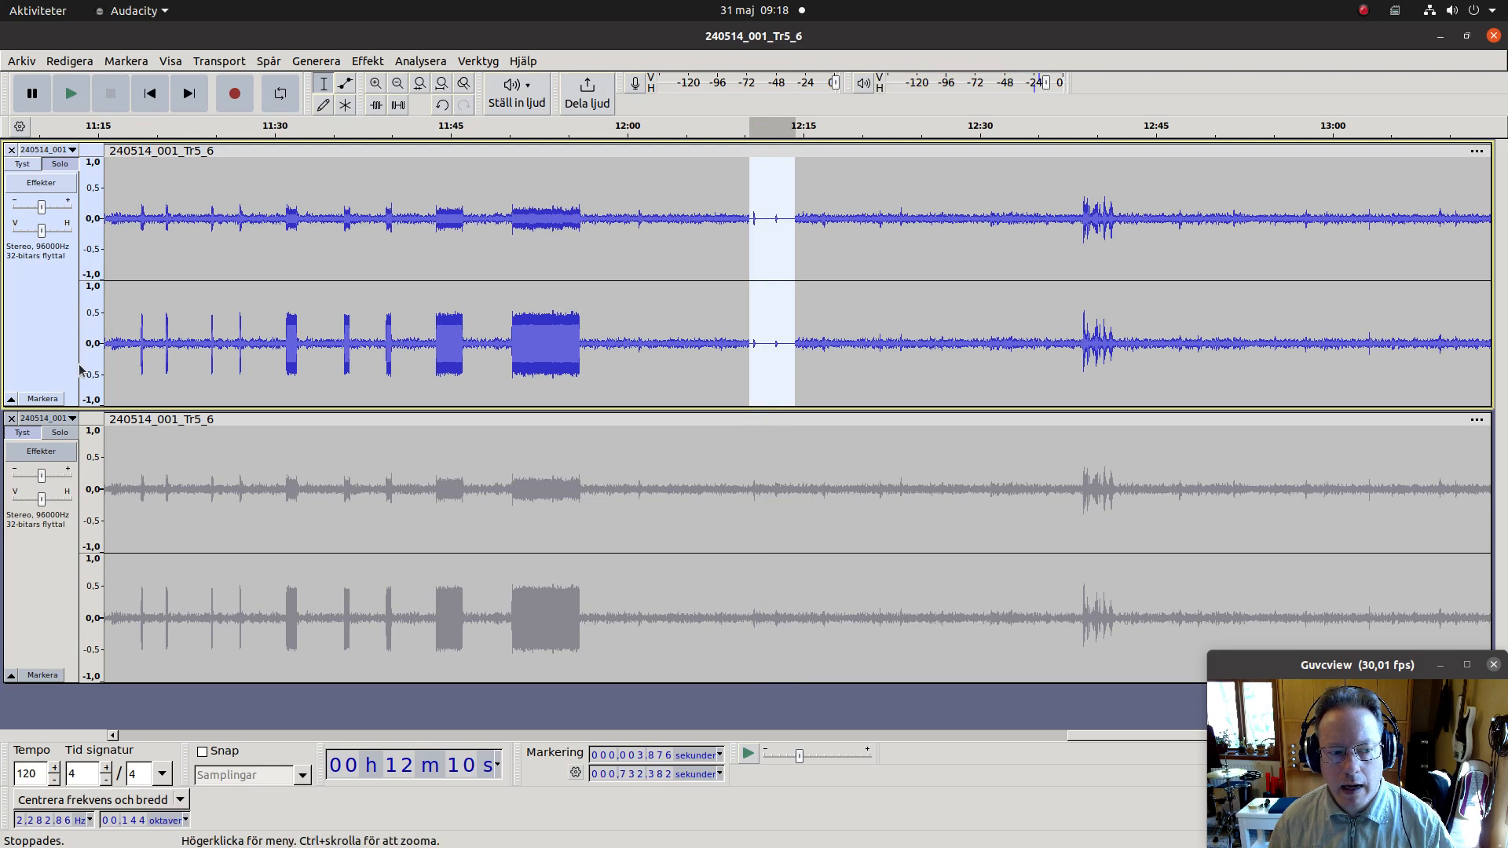
click(60, 434)
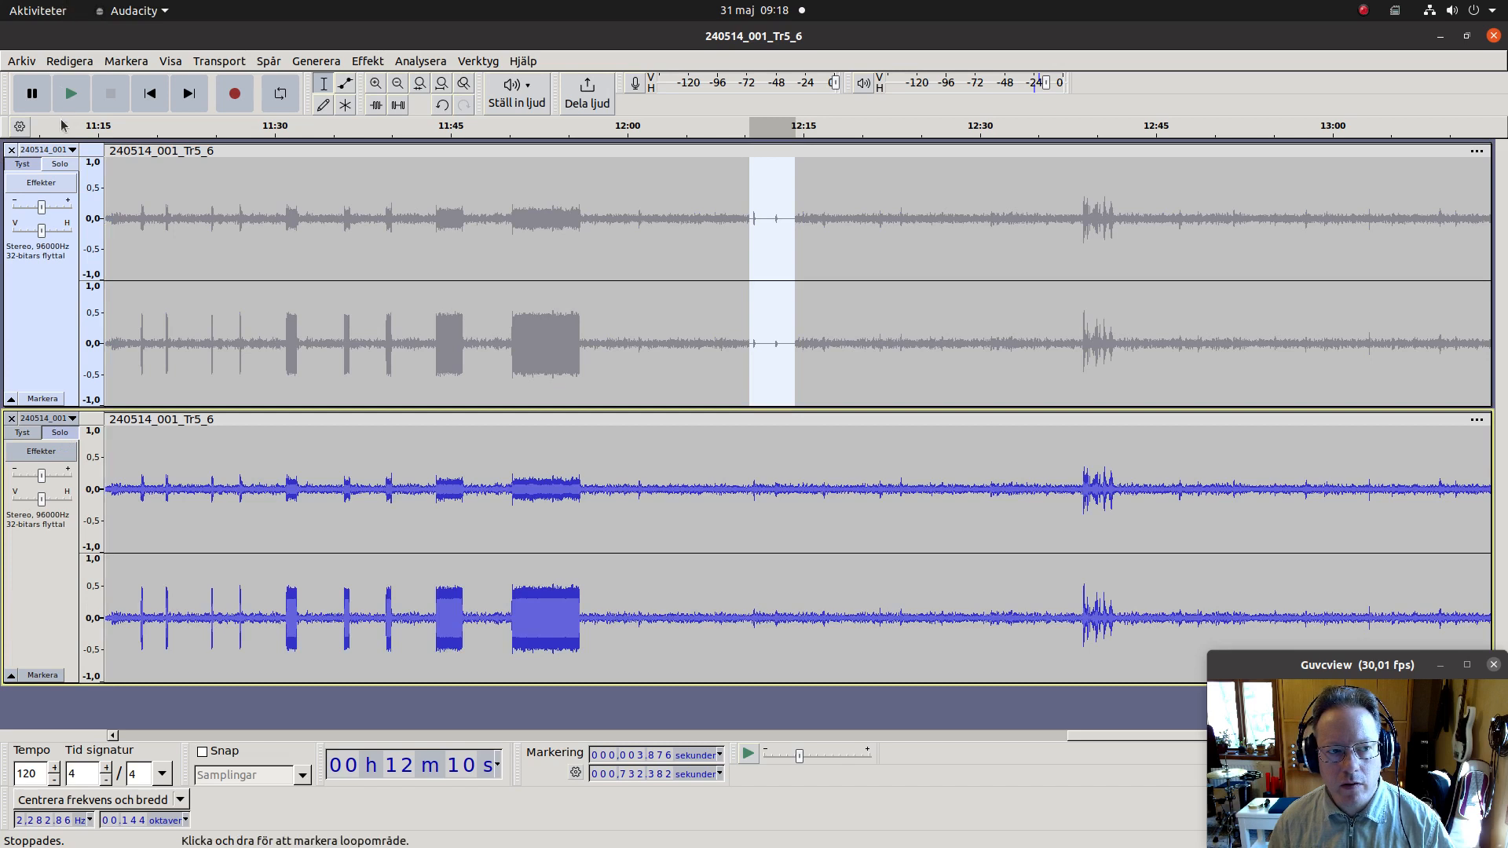
click(69, 95)
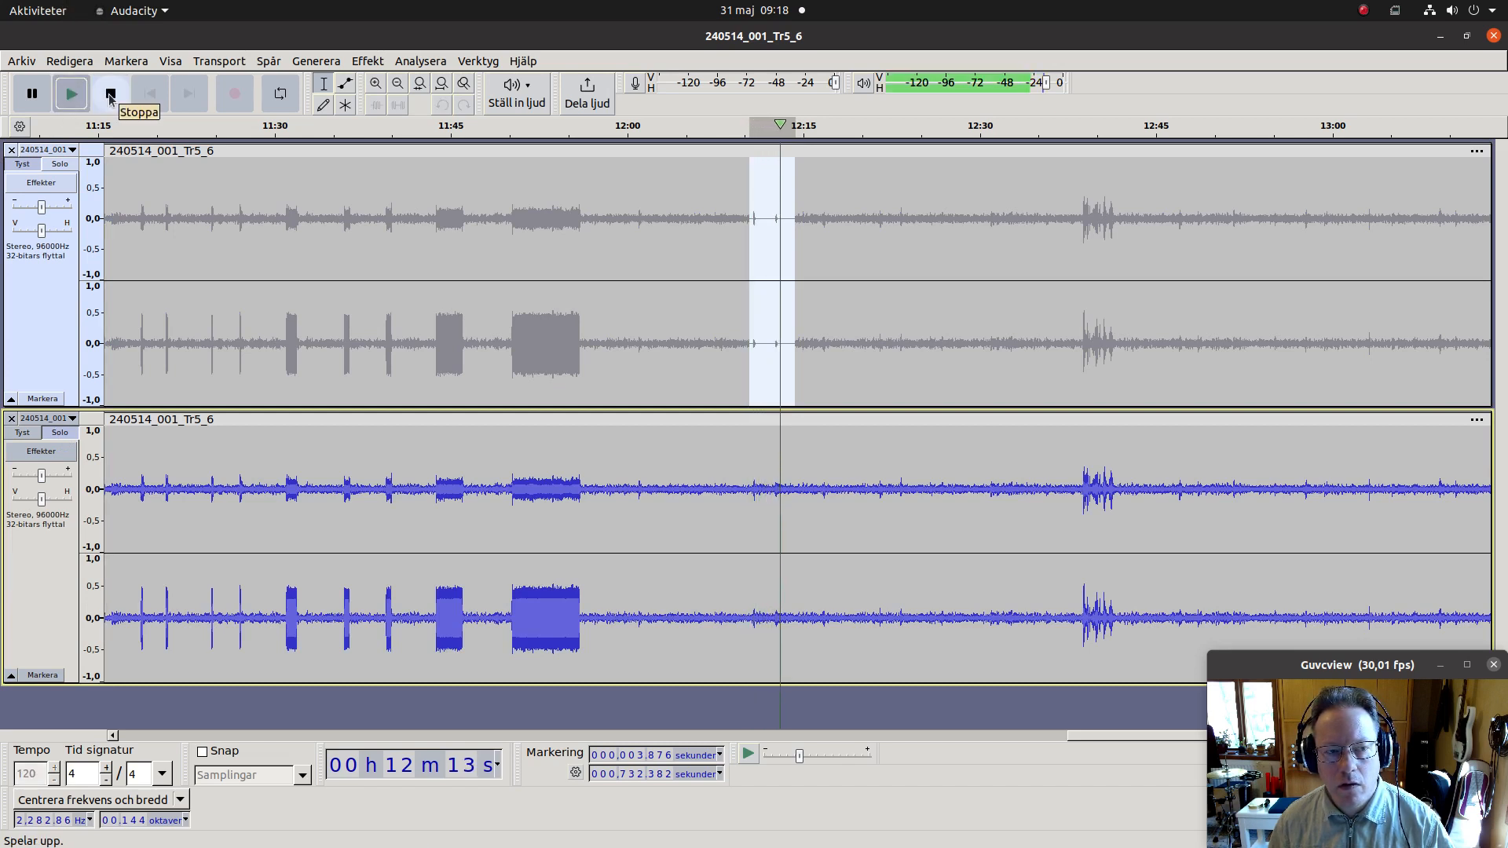
click(111, 94)
click(73, 98)
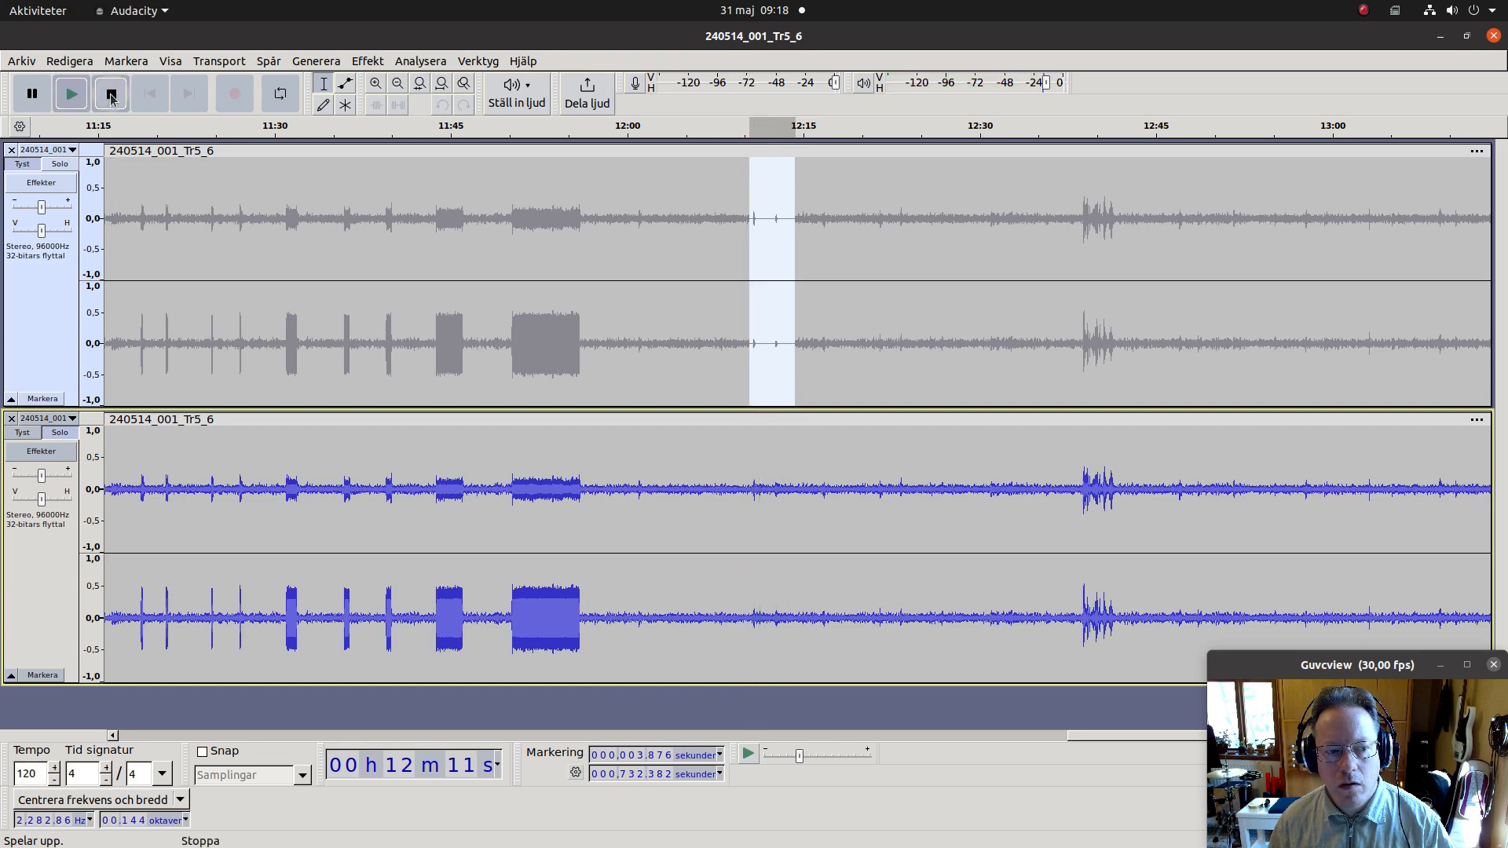
Step: Solo the first track and play its noise-reduced passage, and solo the second track to play the same untreated passage
click(60, 166)
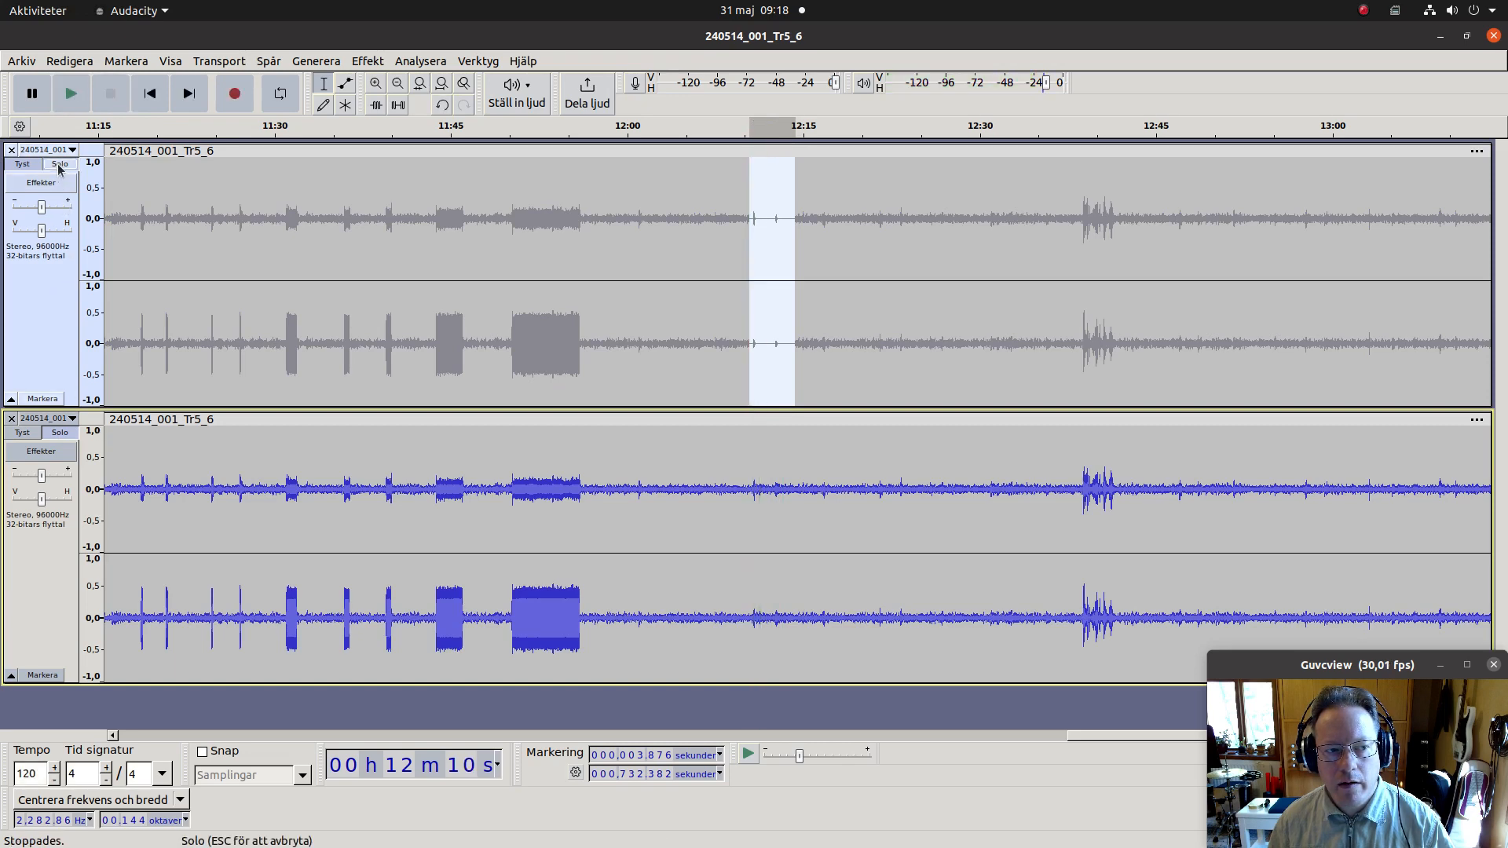
click(69, 95)
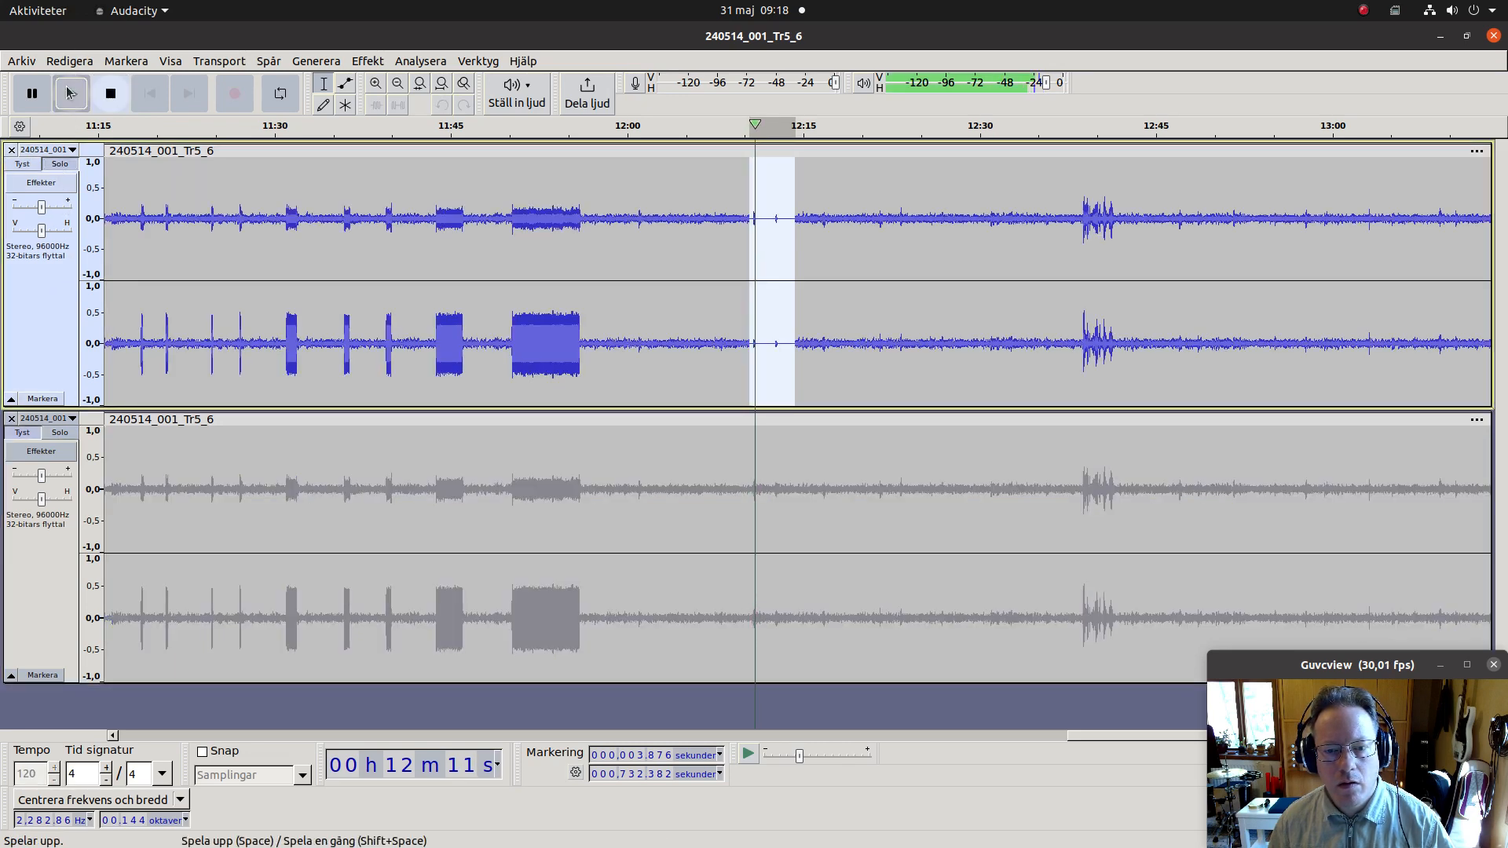
click(110, 94)
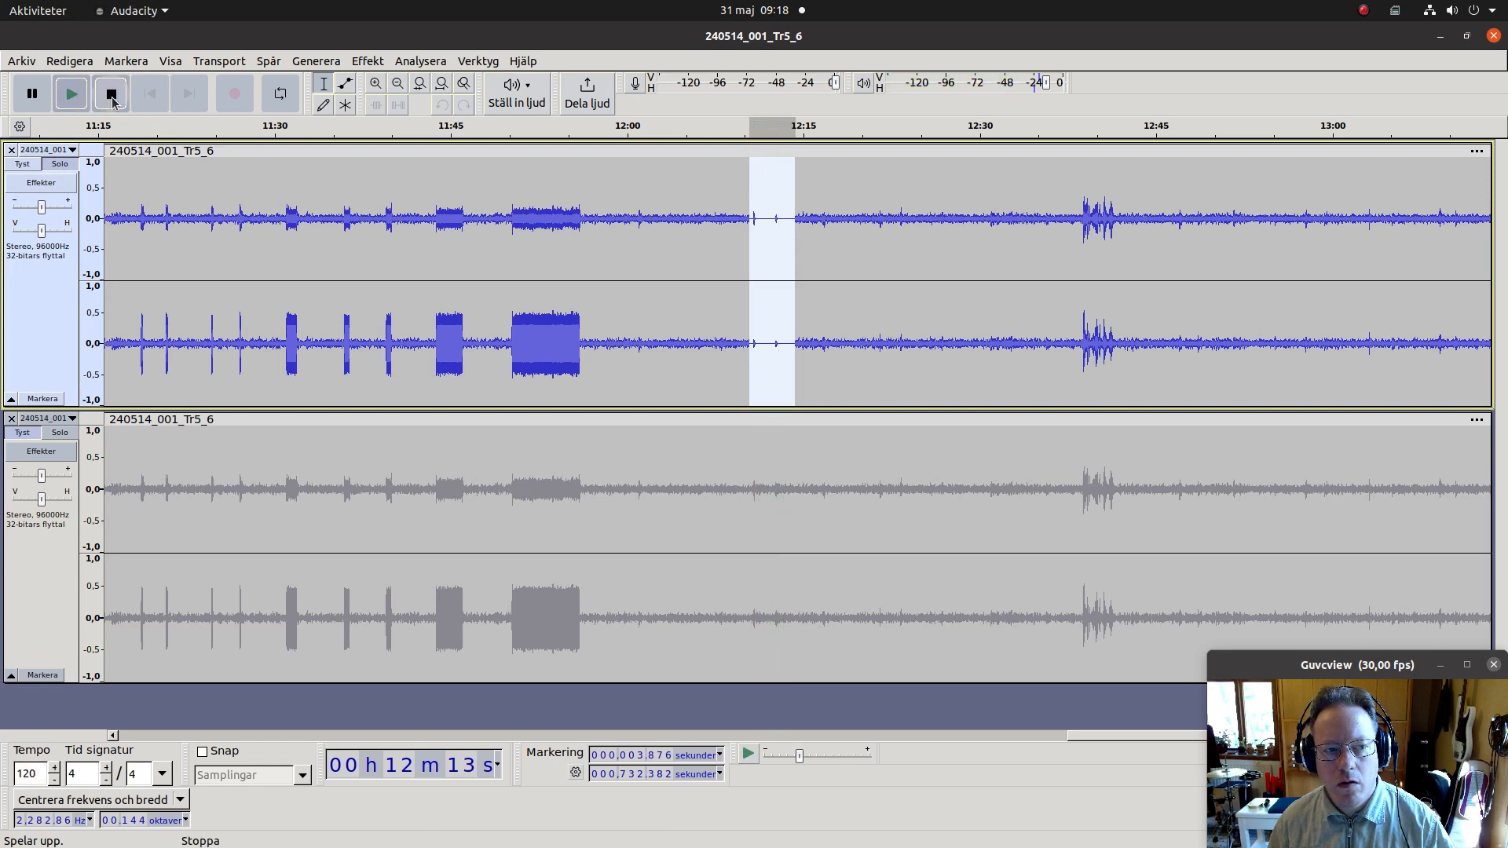
click(46, 418)
click(71, 93)
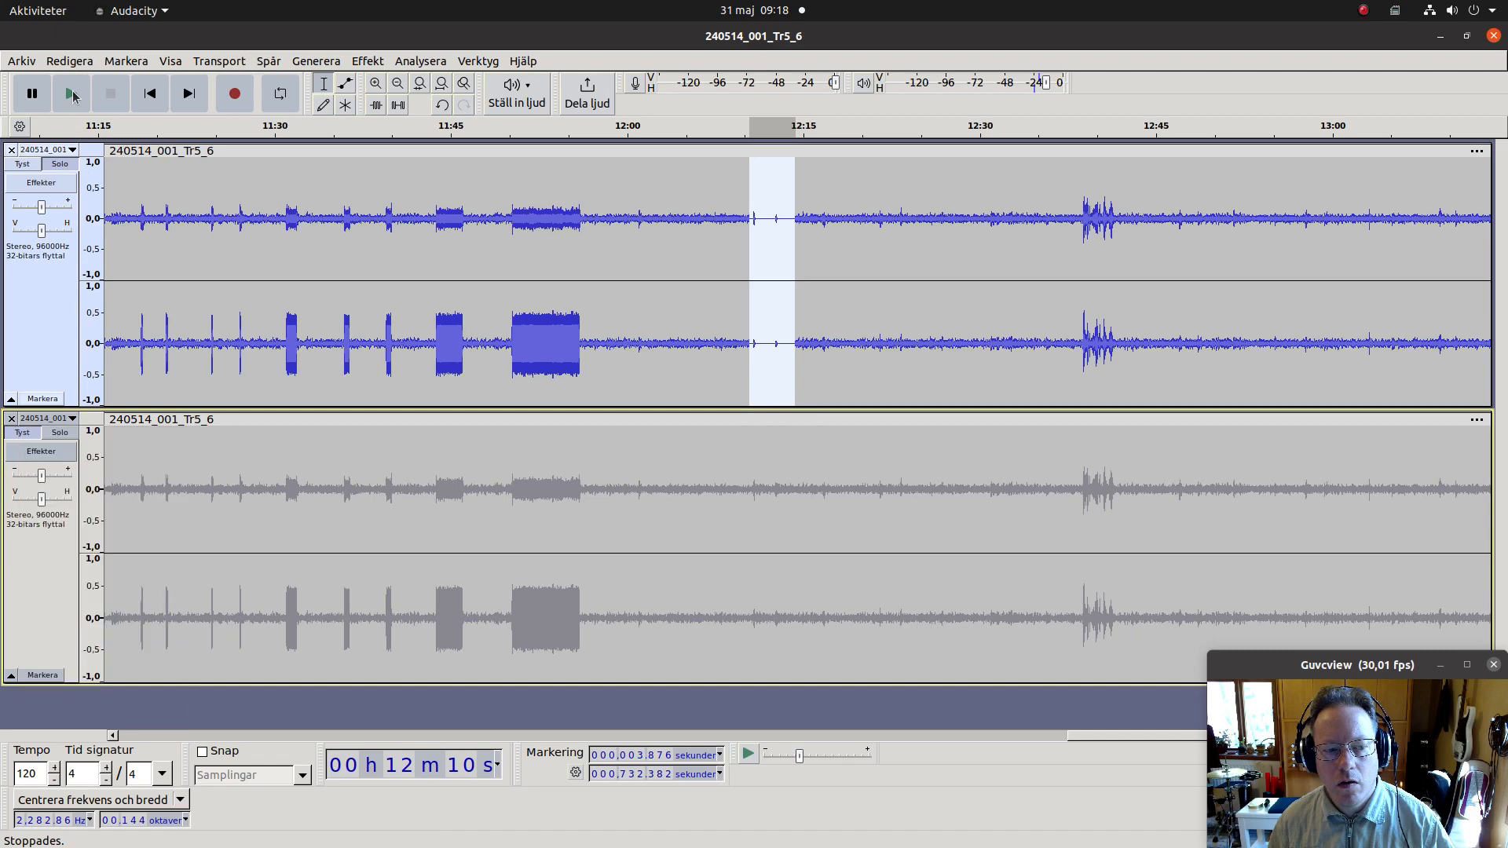
click(47, 539)
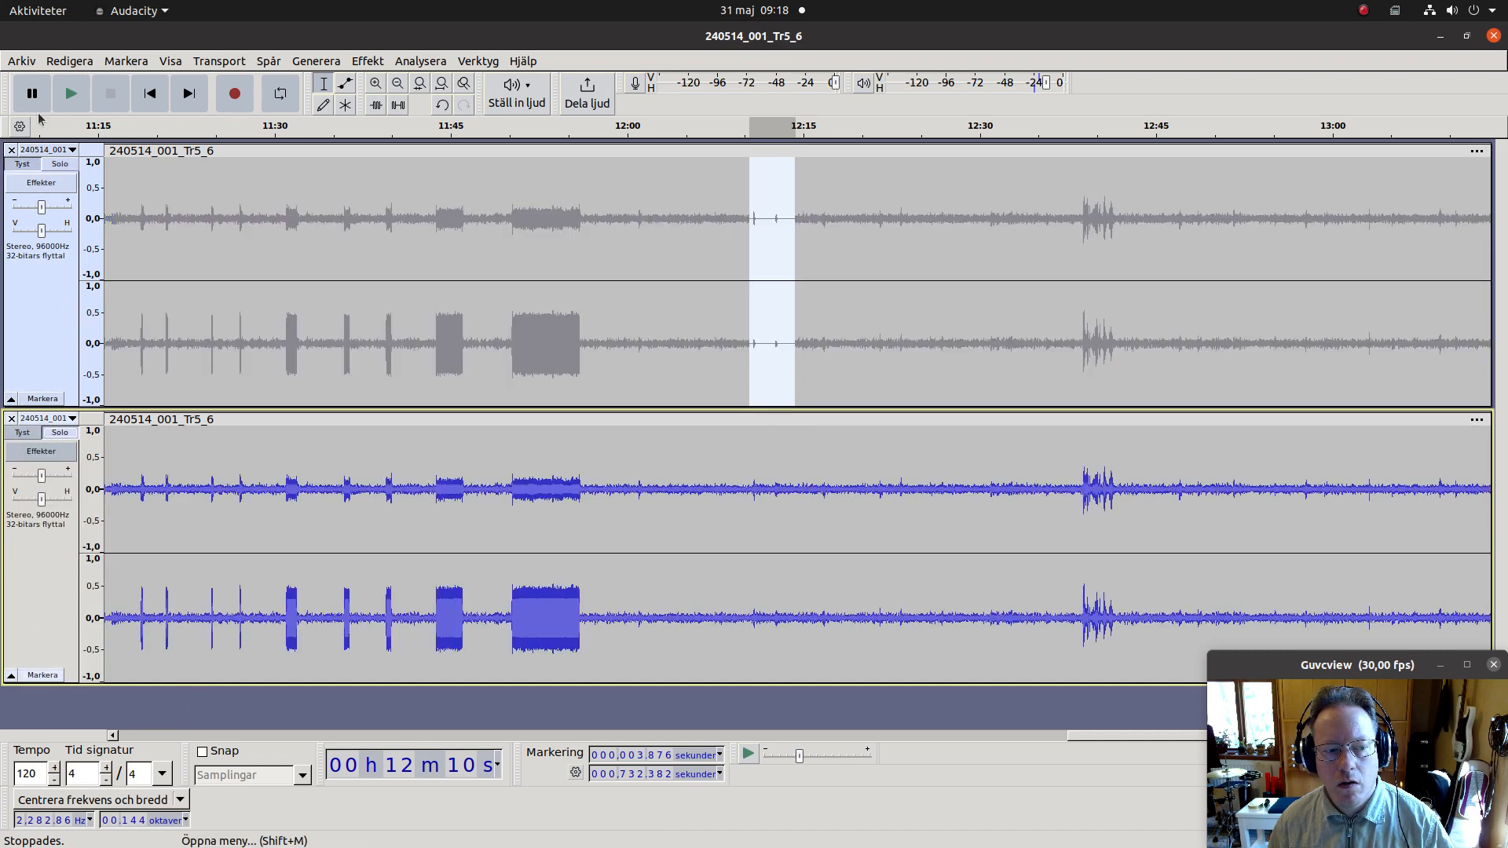
click(67, 100)
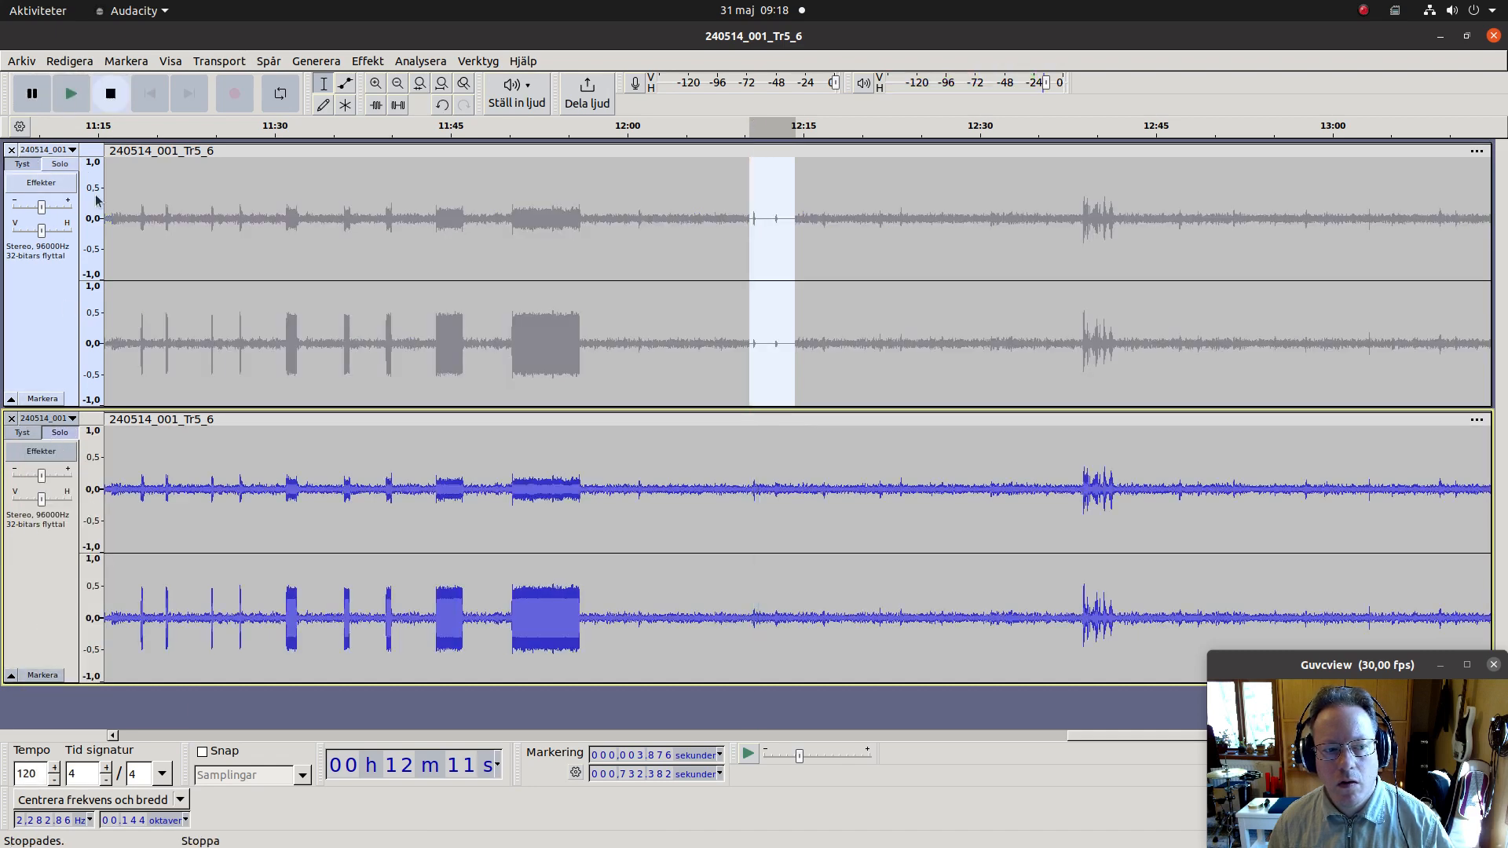
Step: Solo the first track again and replay its noise-reduced passage from the start of the selection, stopping playback when done
click(59, 166)
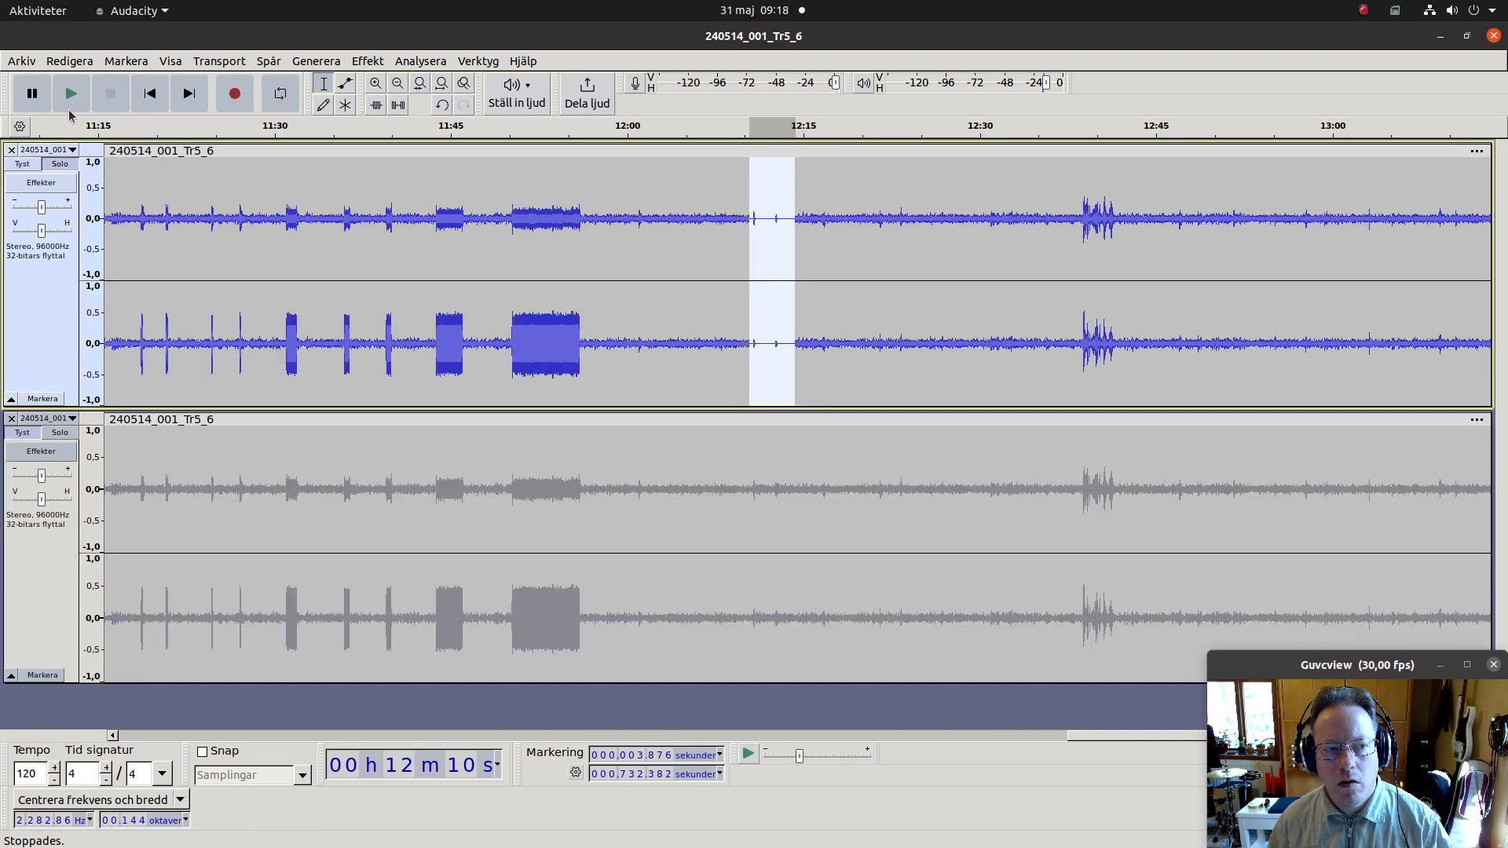
click(69, 95)
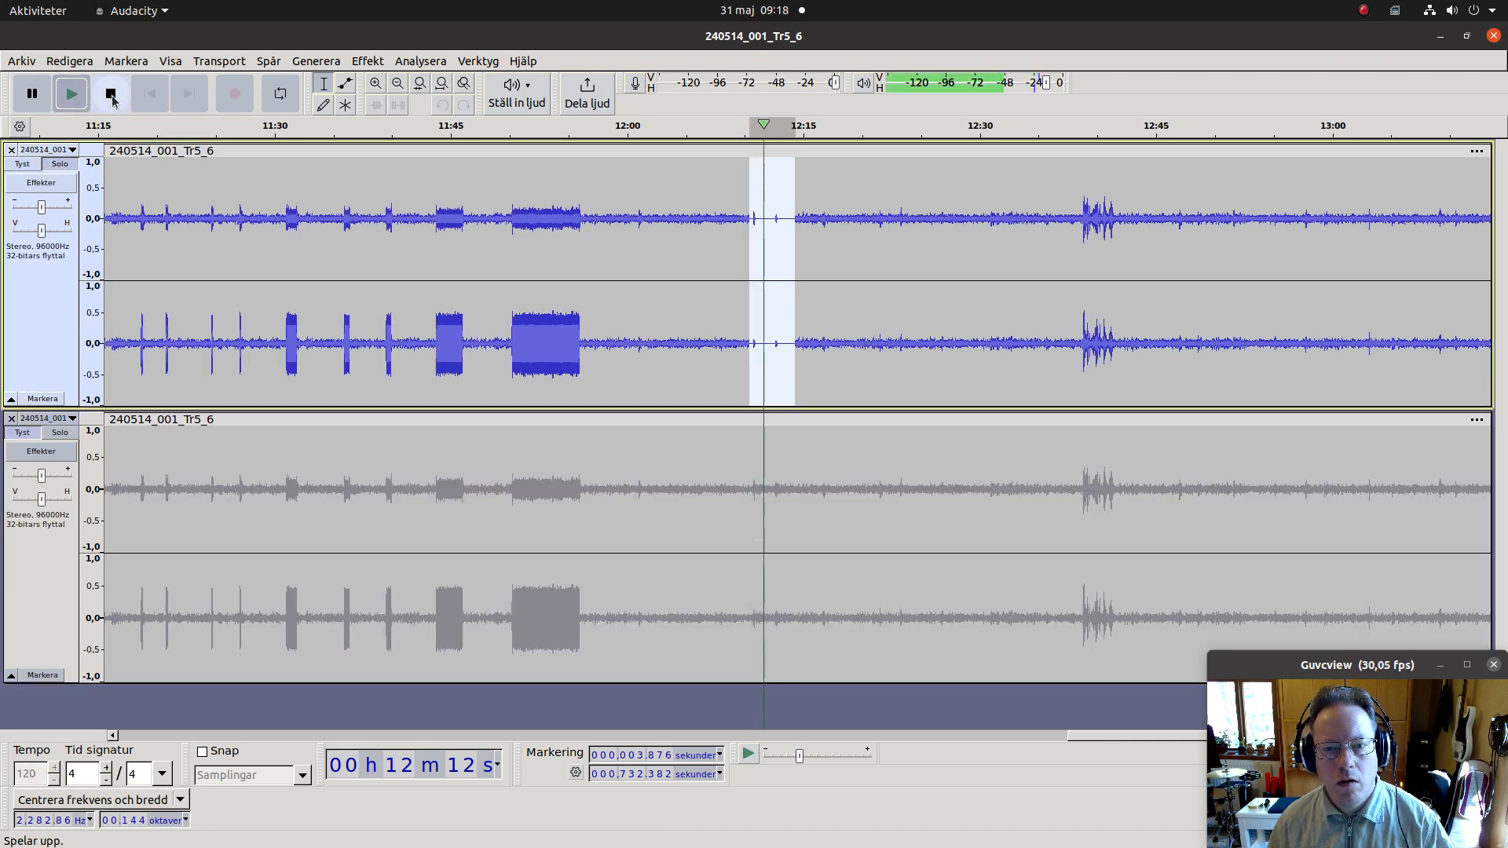
click(72, 95)
click(72, 95)
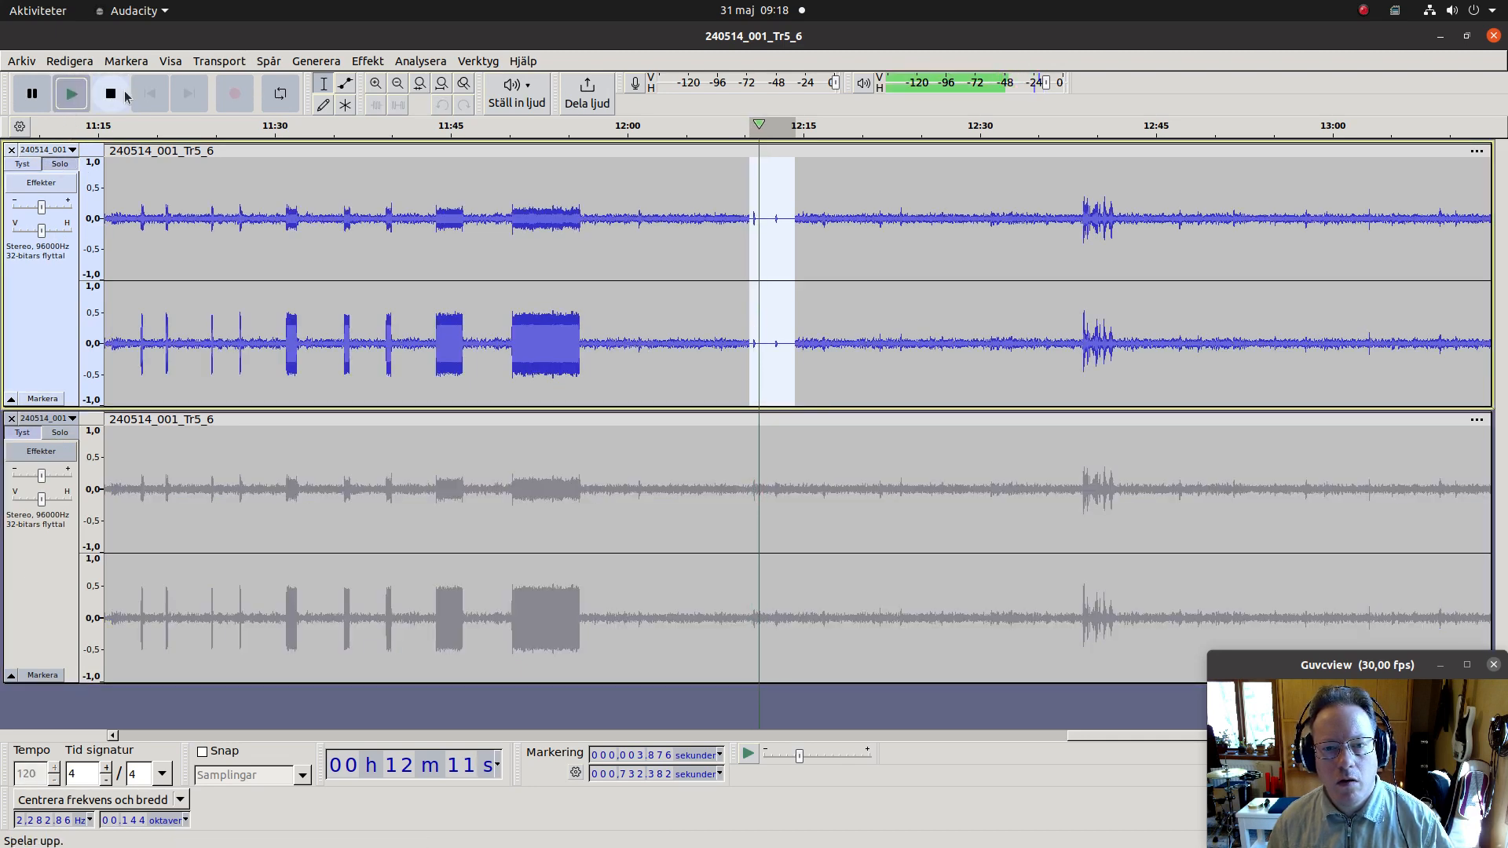
key(space)
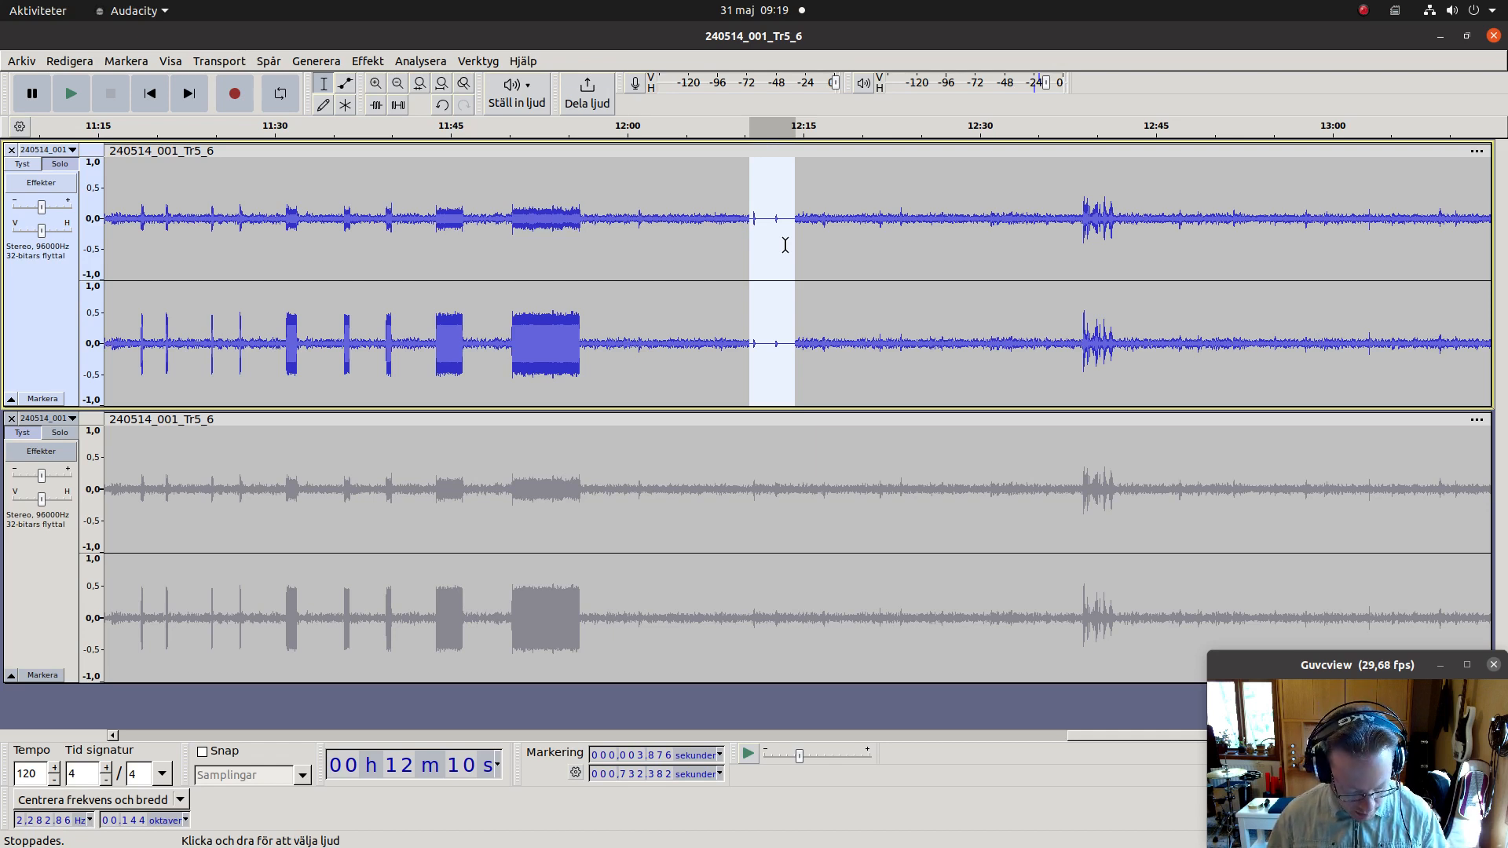
Step: Undo the noise reduction applied to the selected passage in the first track
key(ctrl+z)
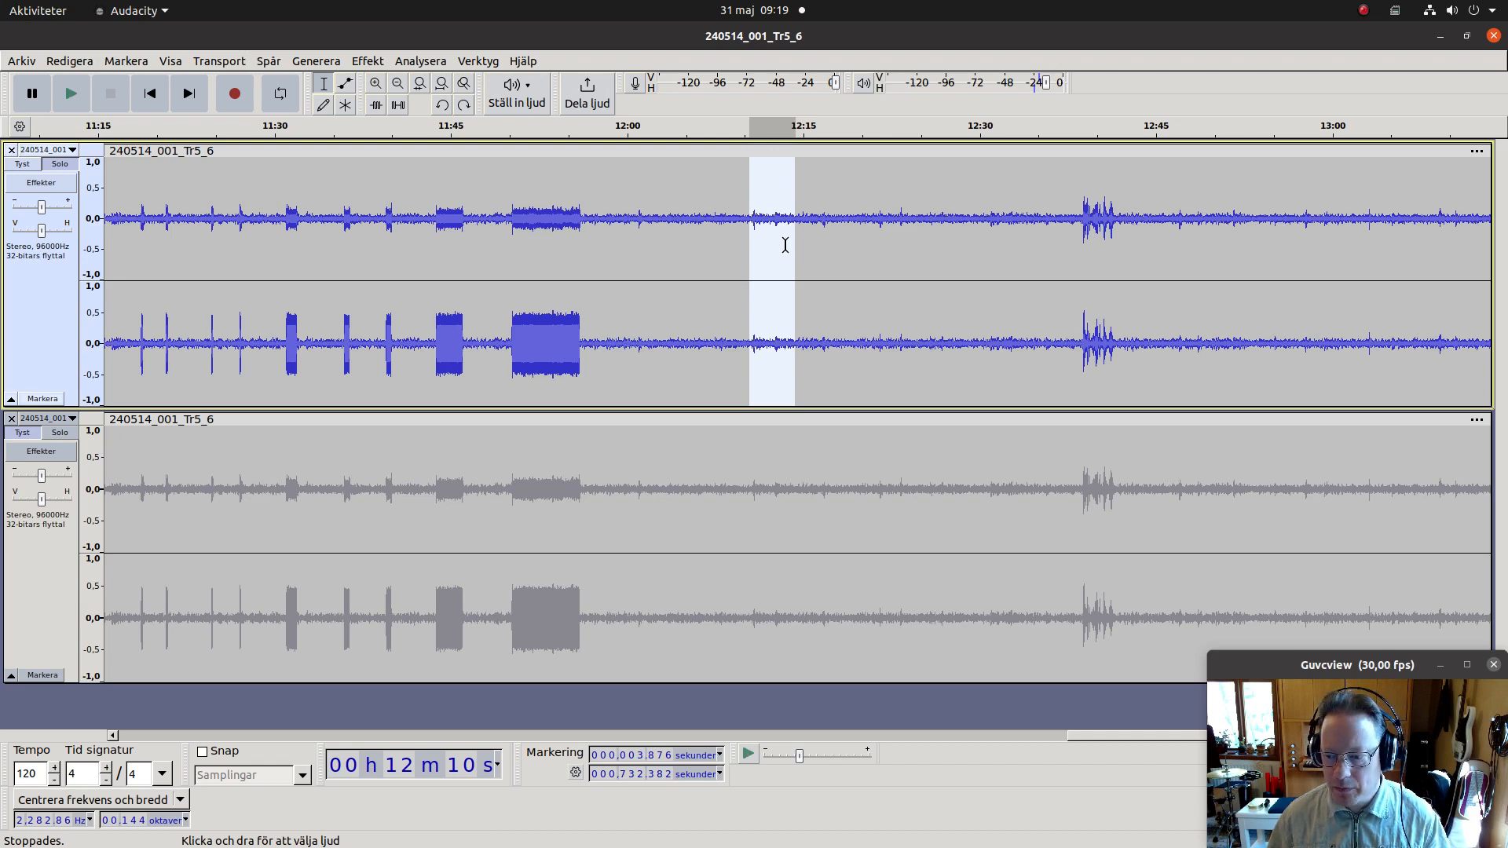
click(69, 60)
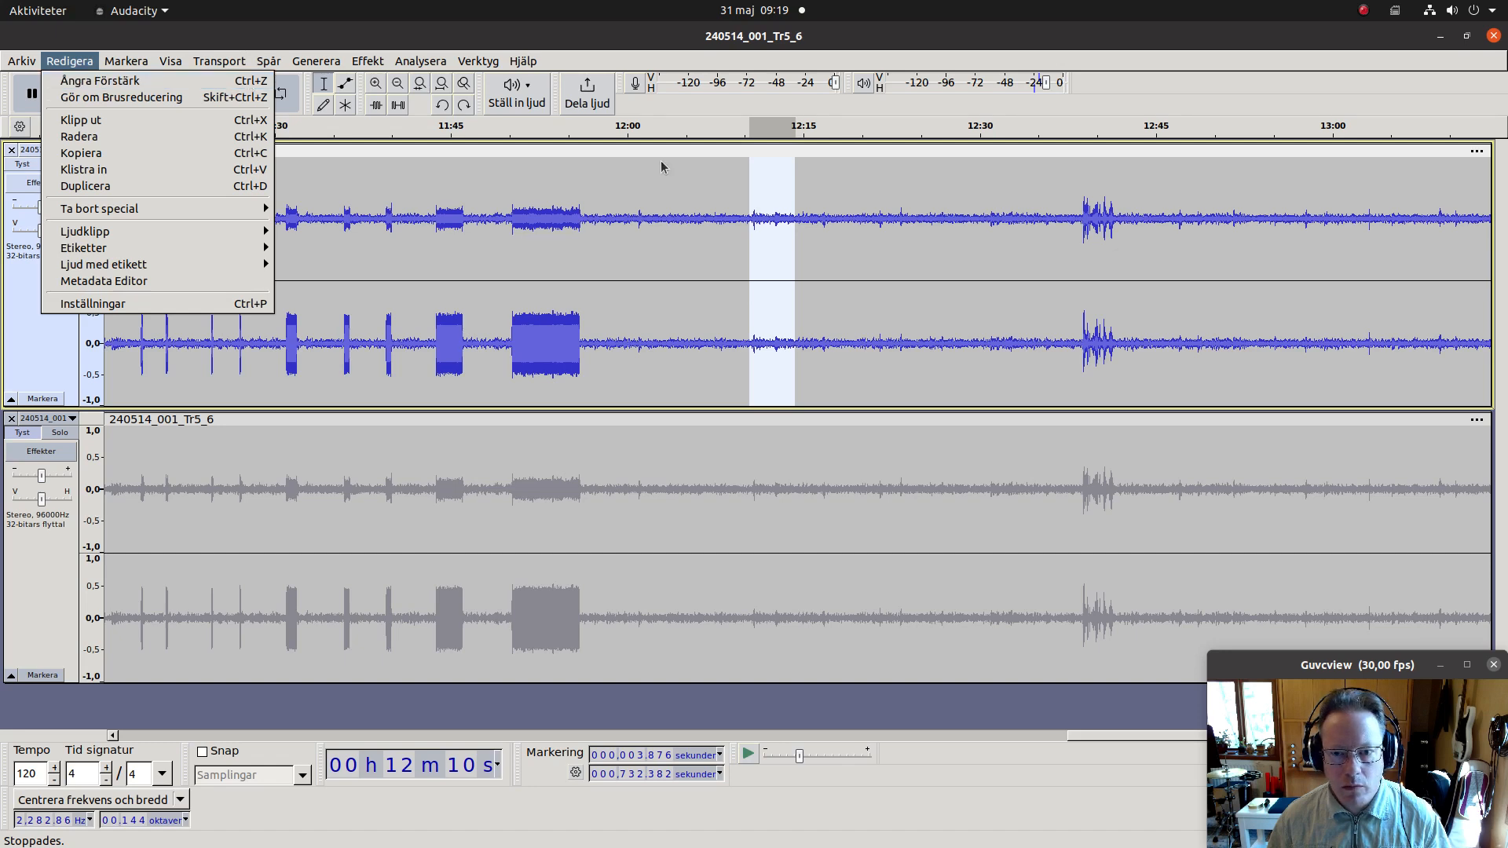
click(636, 37)
Step: Reopen Noise Reduction for the selected noise, set the sensitivity to 4.51 and preview the effect
click(368, 61)
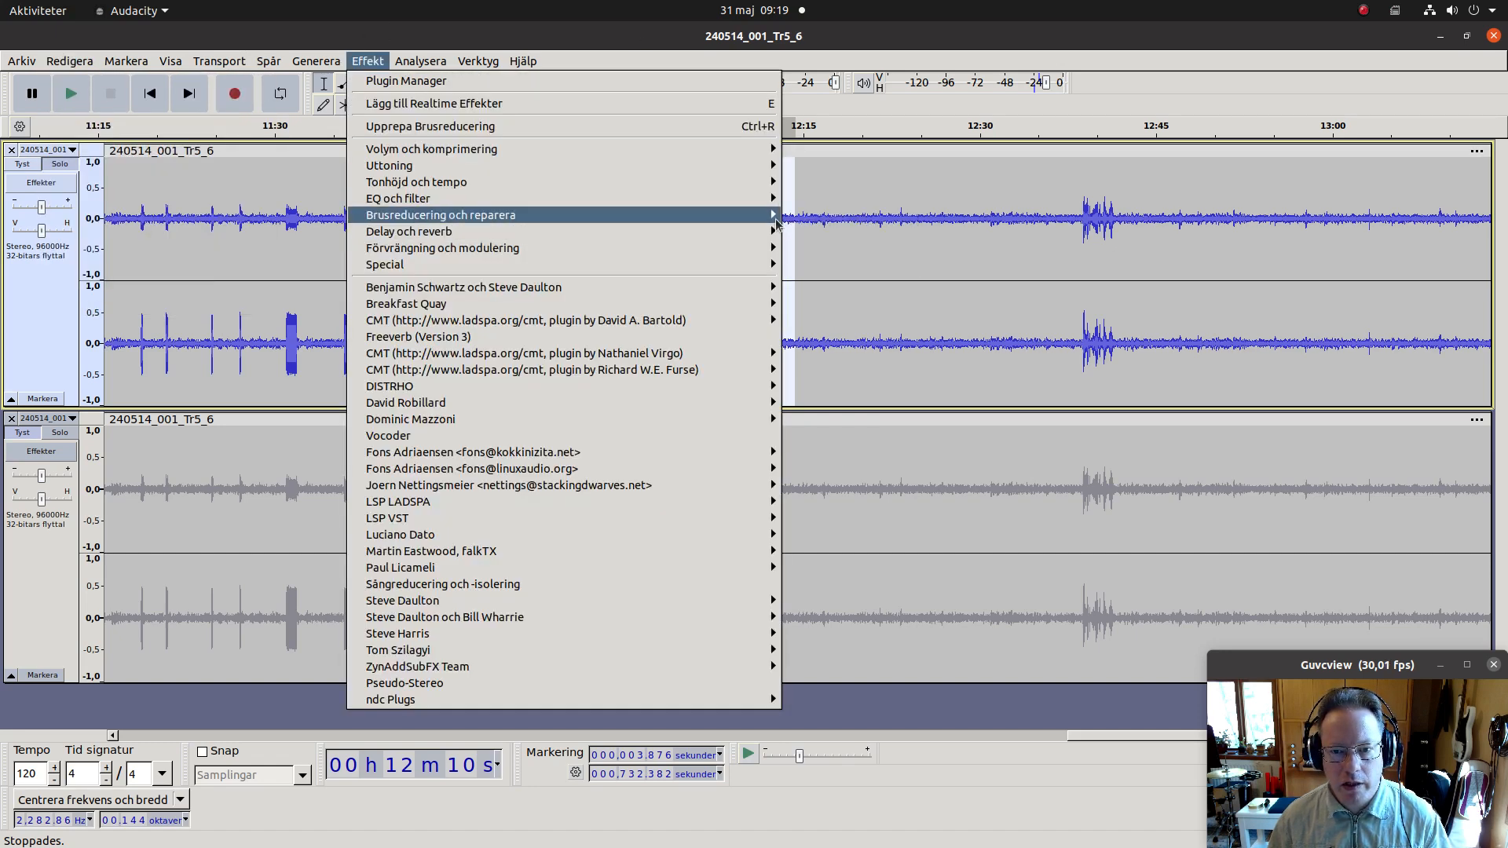
mouse_move(768, 215)
click(833, 213)
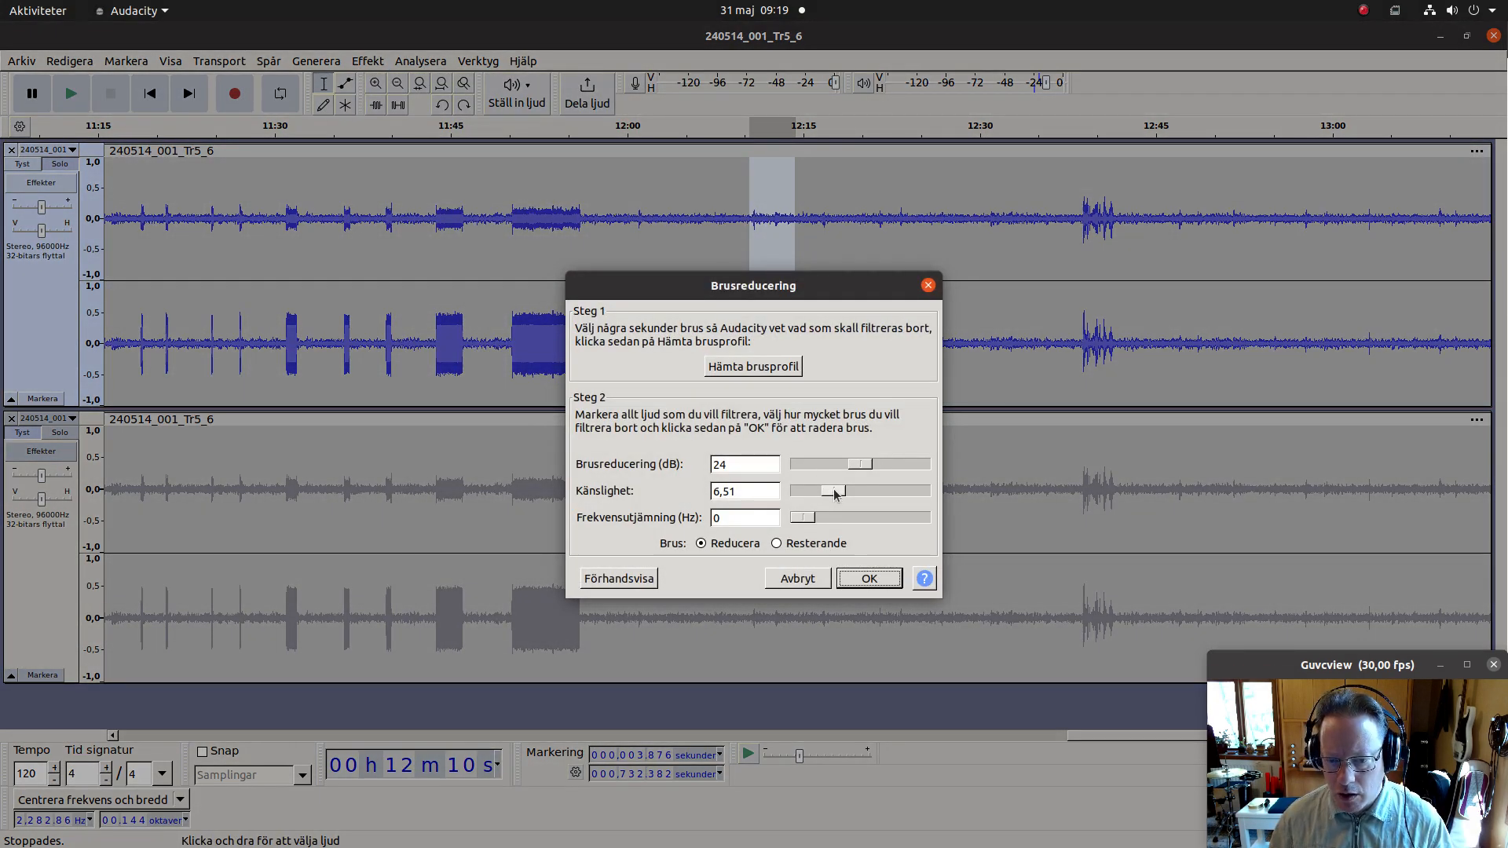
click(835, 493)
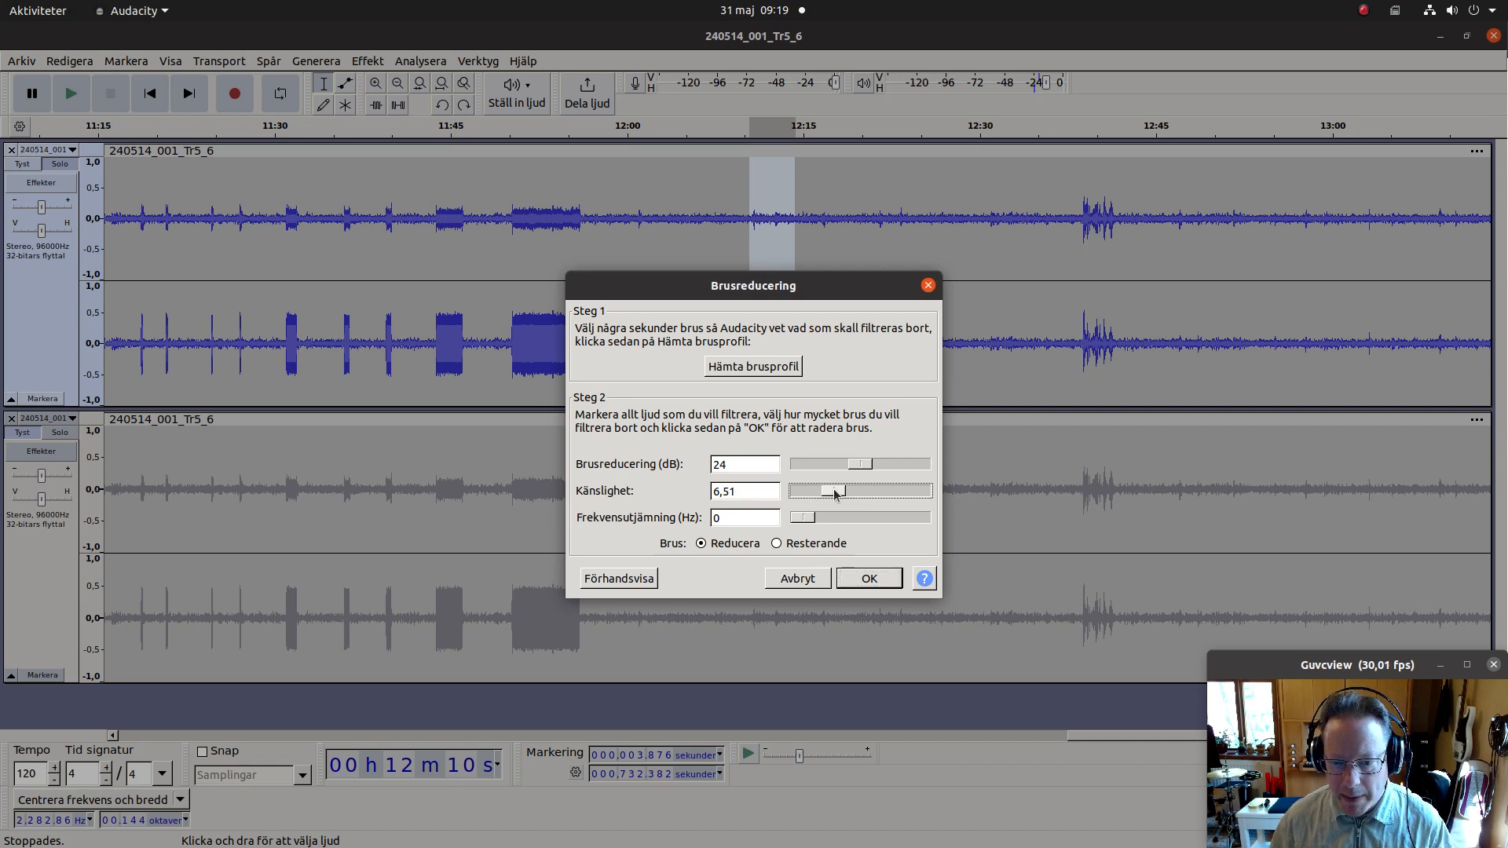
drag(832, 495, 826, 498)
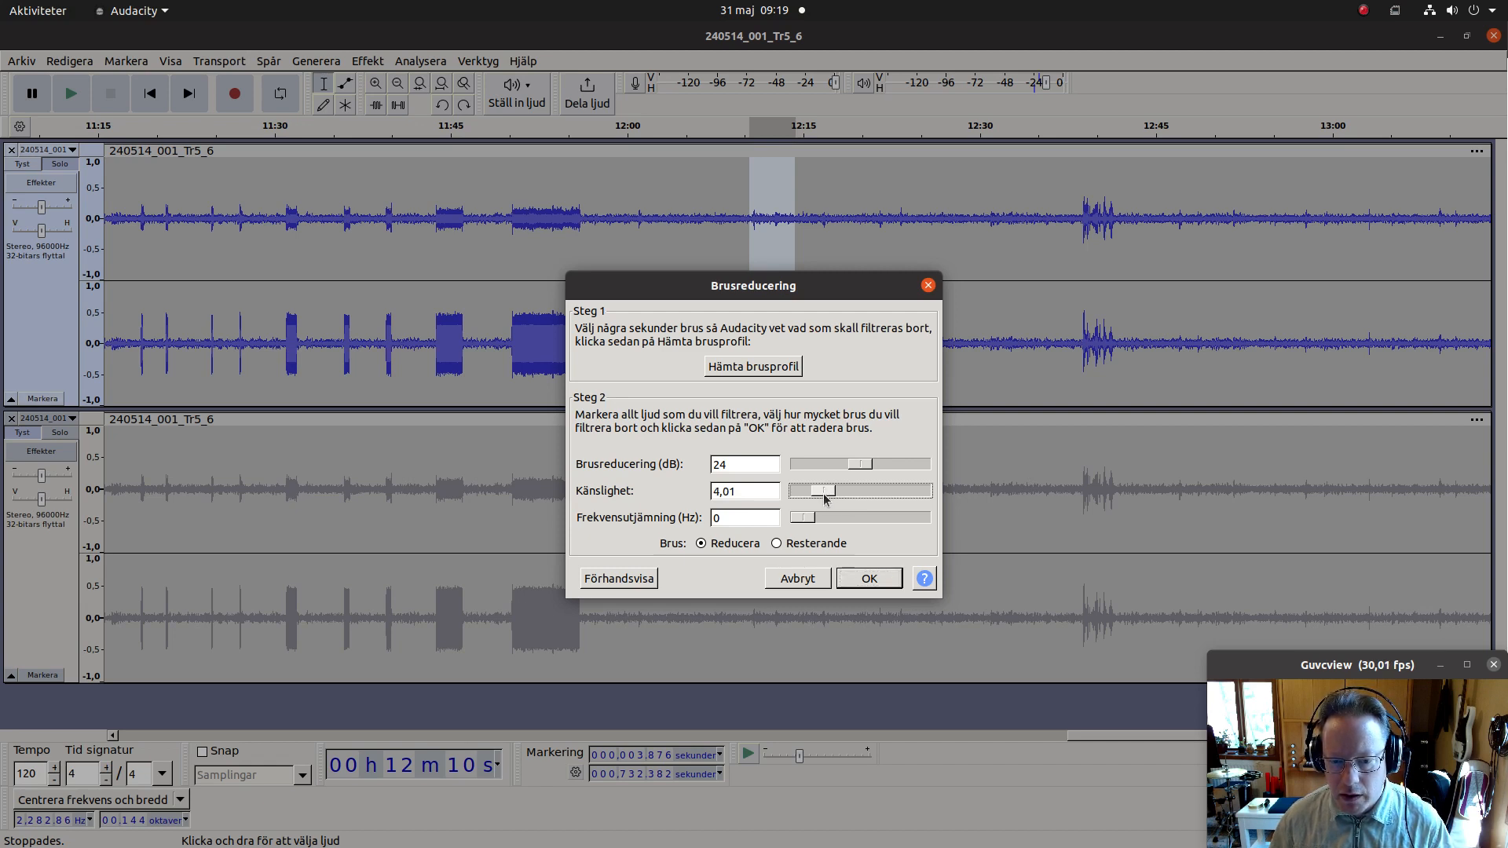
click(625, 579)
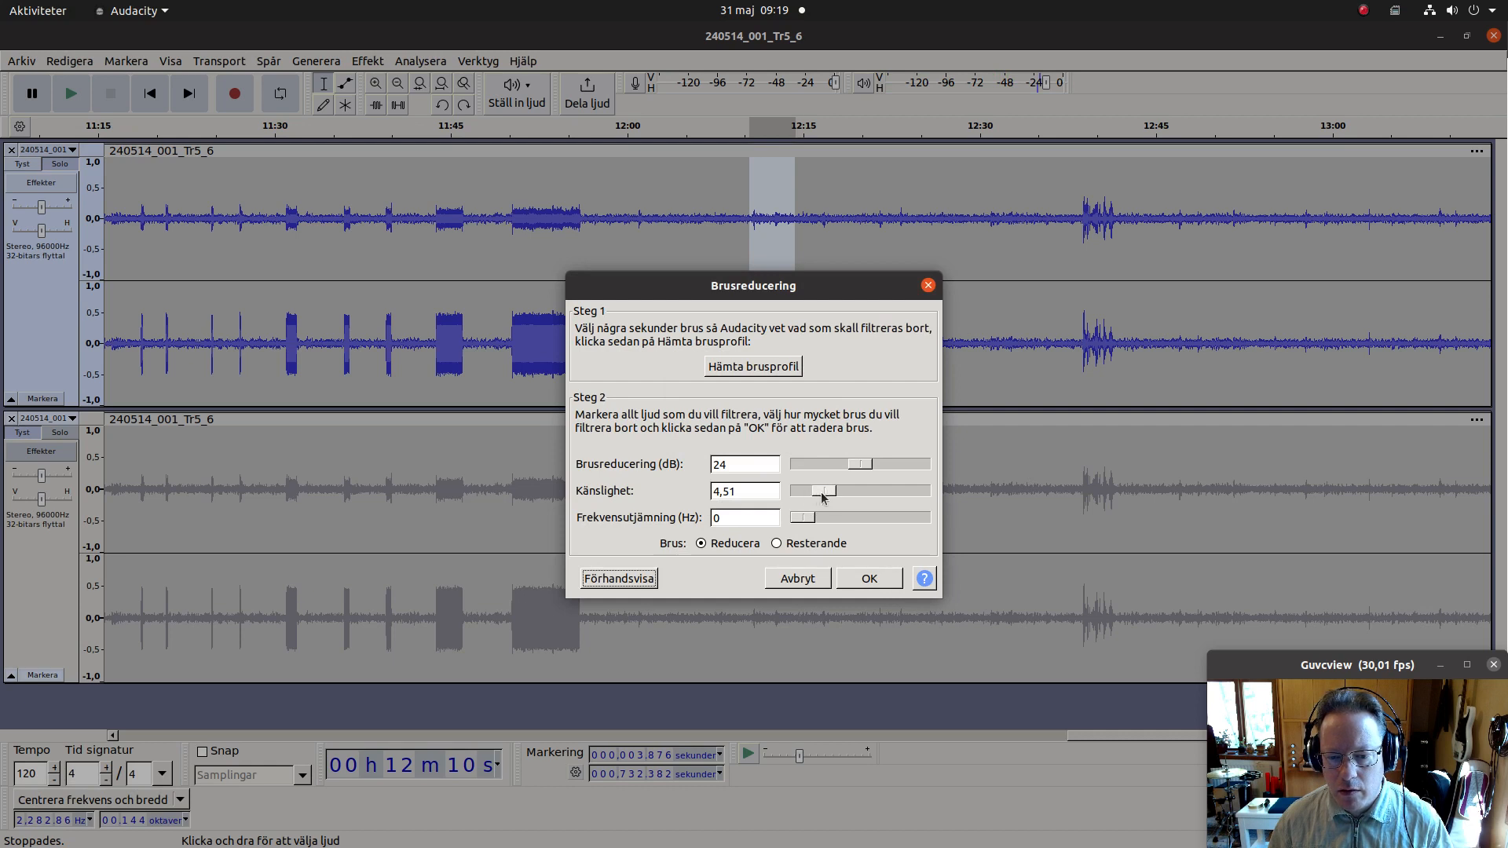
Step: Lower the noise reduction sensitivity to 2.51 and to 0.01, previewing the effect at each setting
click(822, 497)
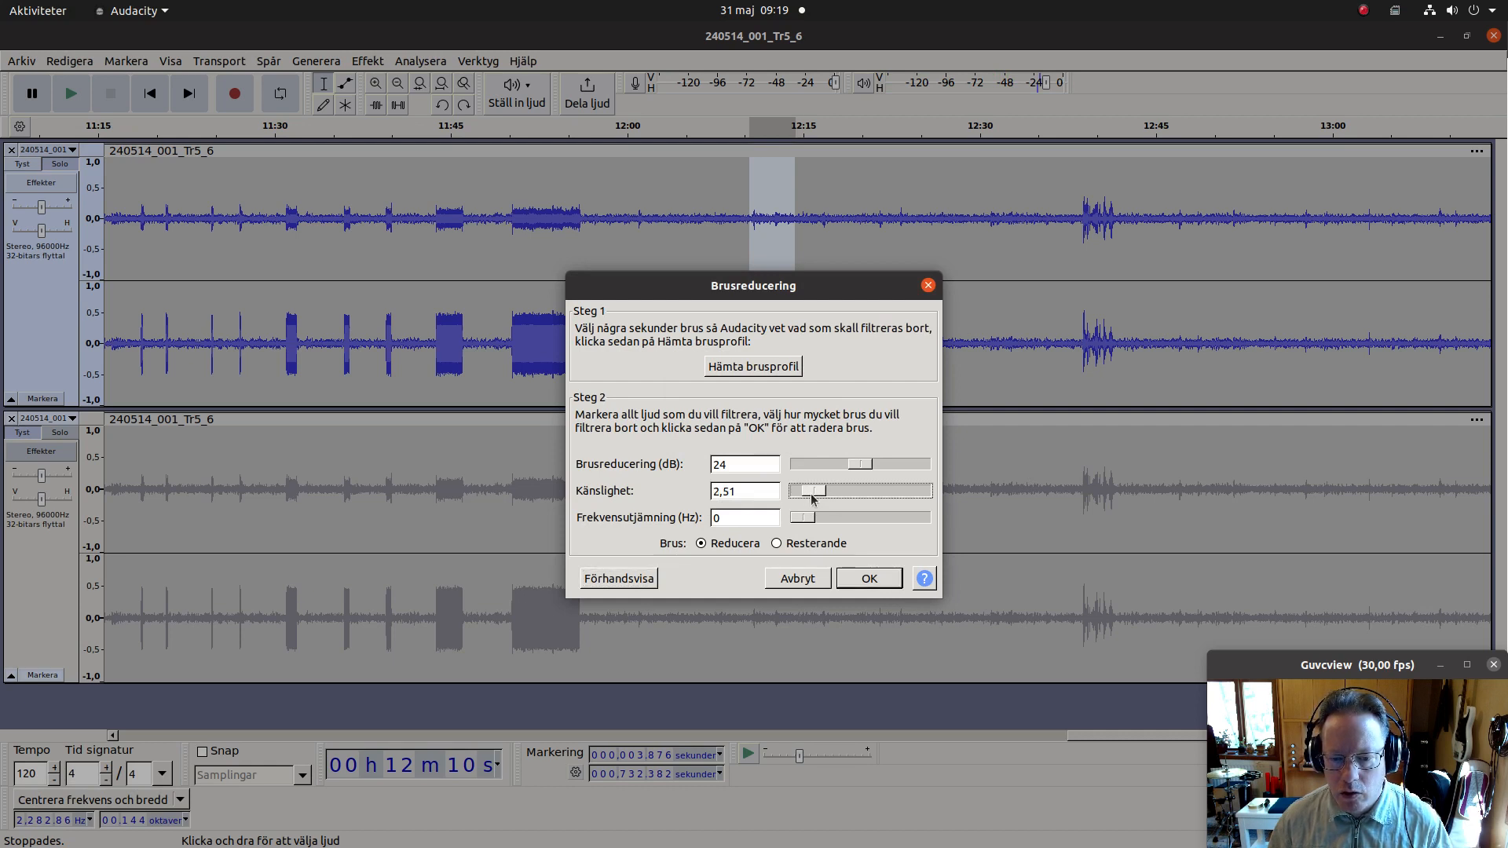
click(614, 579)
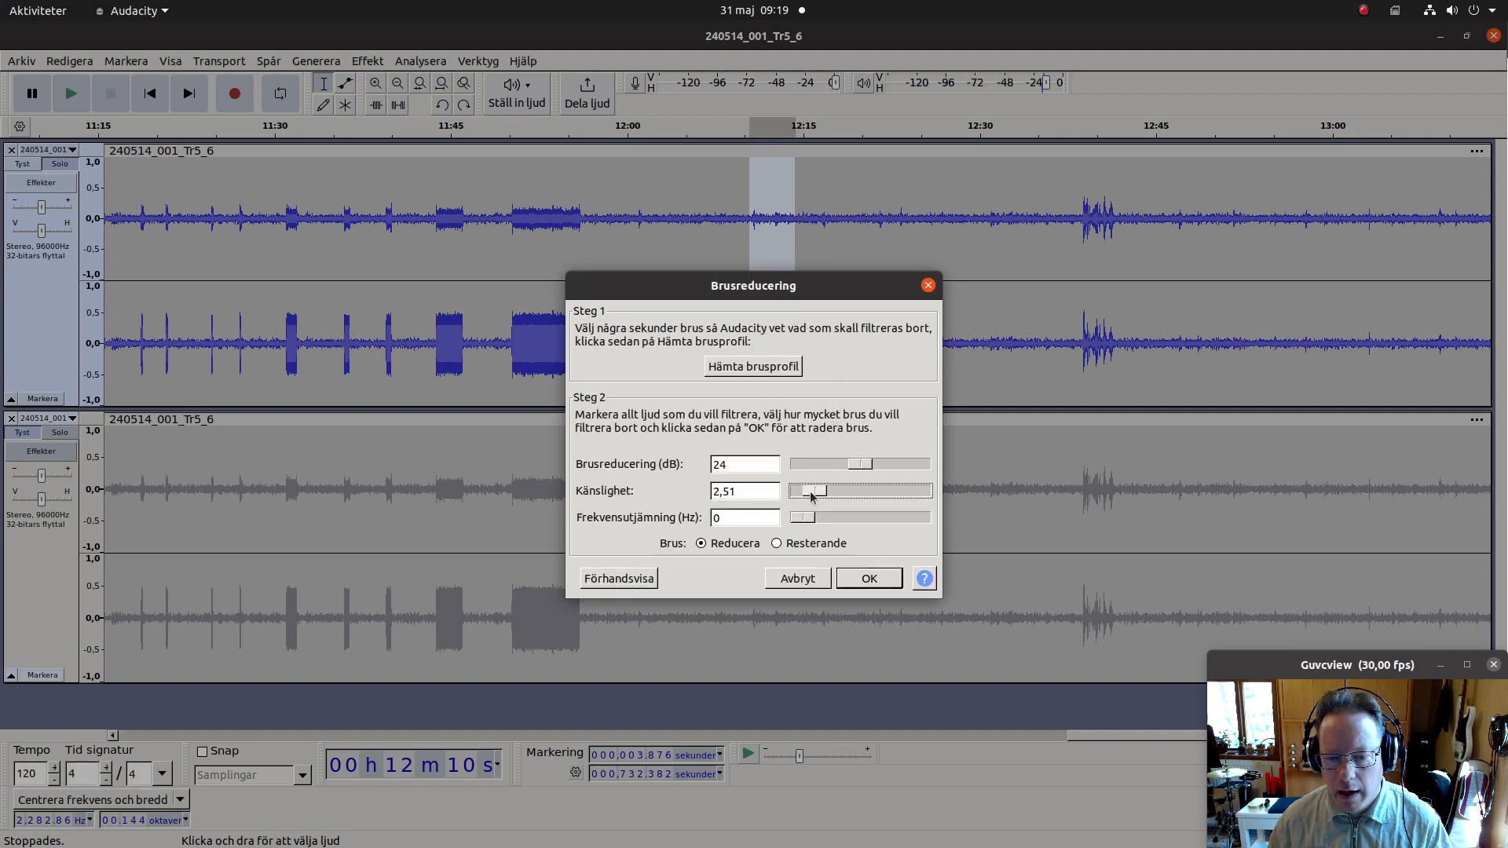
click(595, 579)
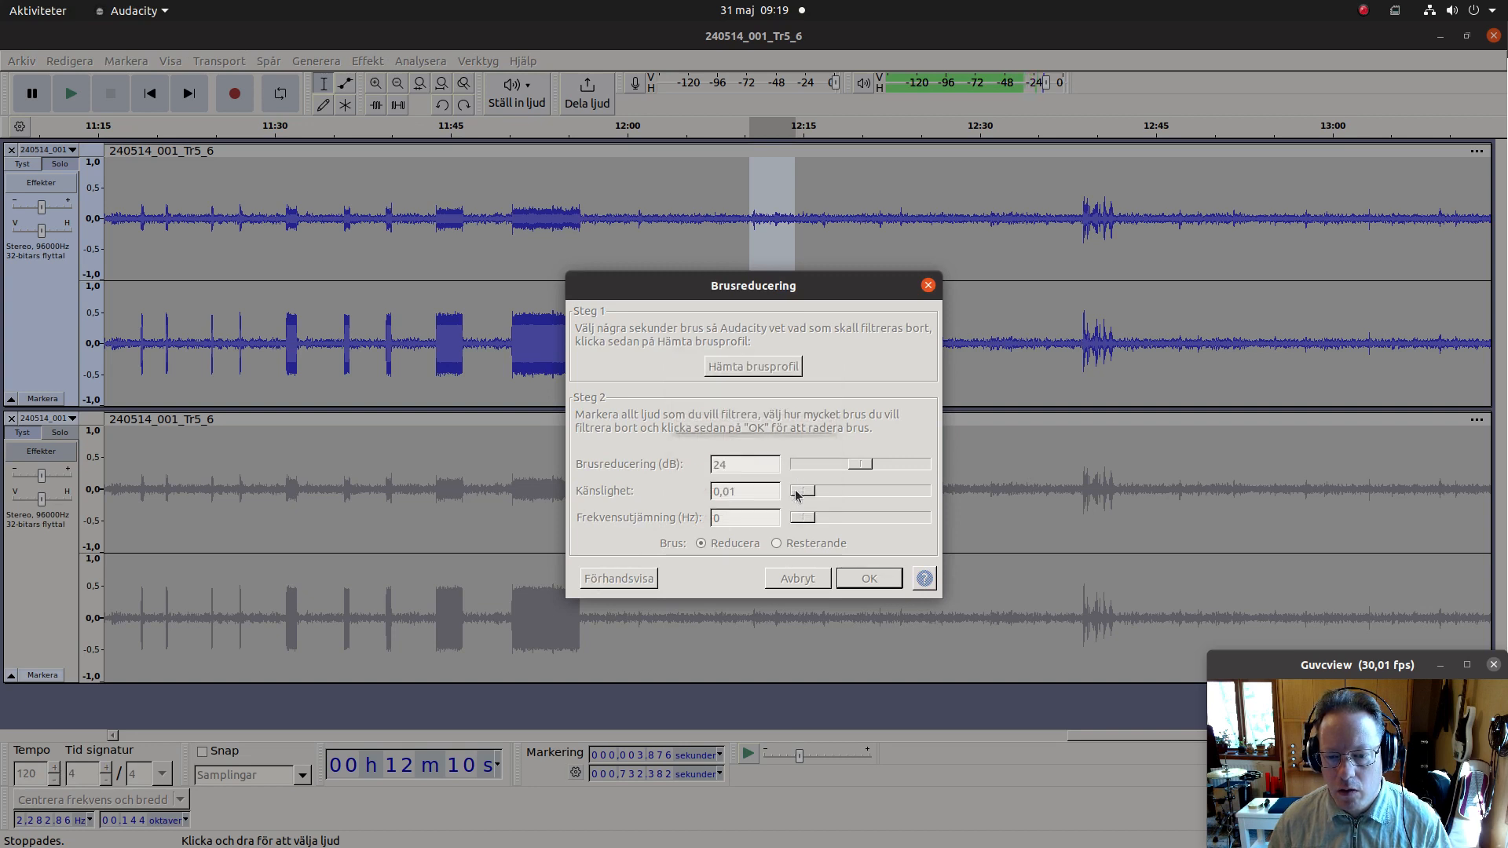
Step: Preview the noise reduction with the sensitivity raised to 5.01, and preview it twice more with the sensitivity at 2.51
drag(800, 493, 828, 496)
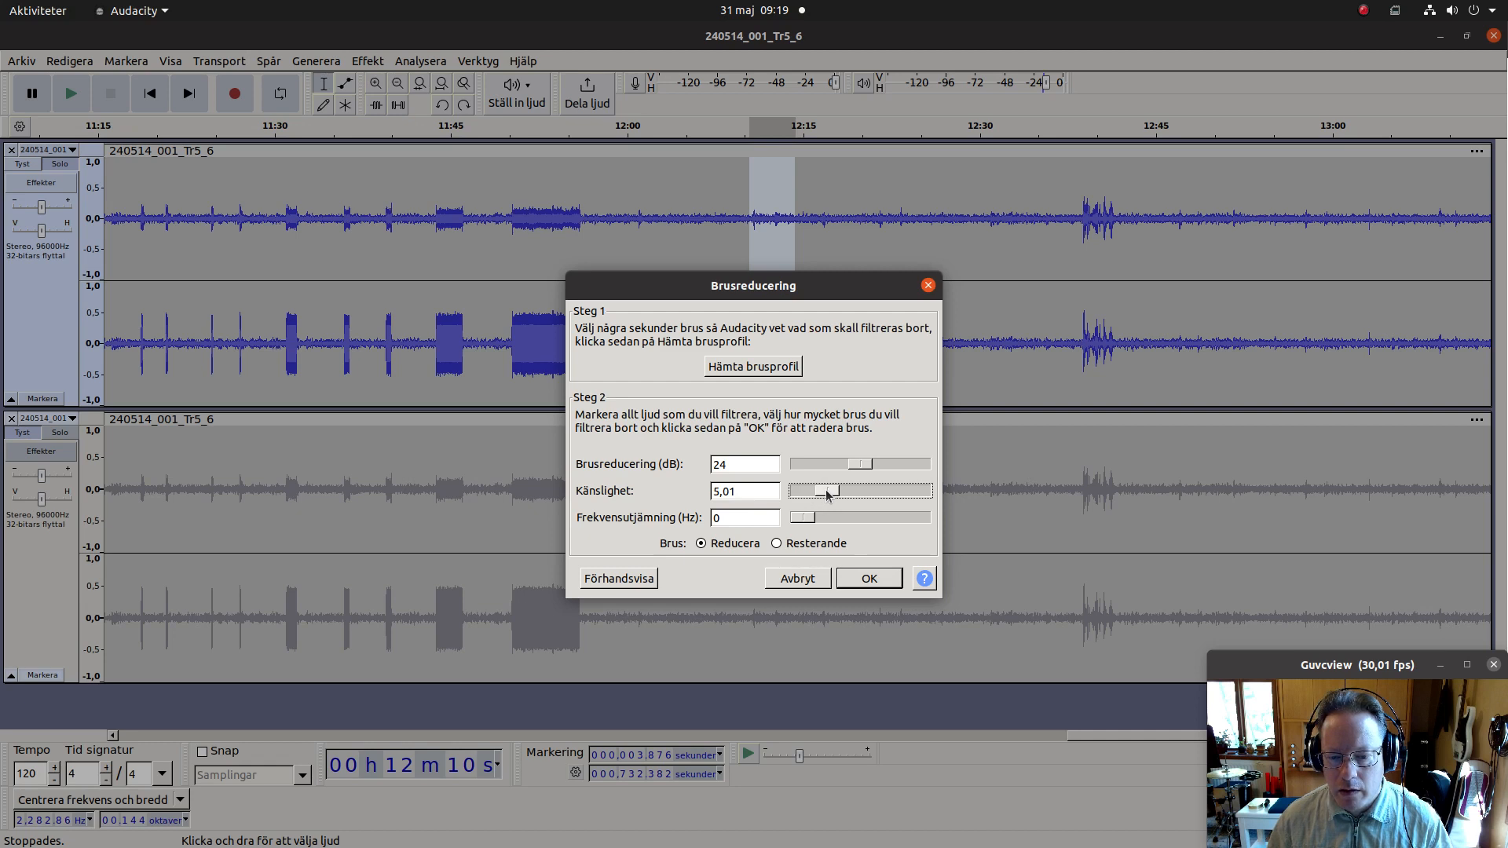
click(620, 579)
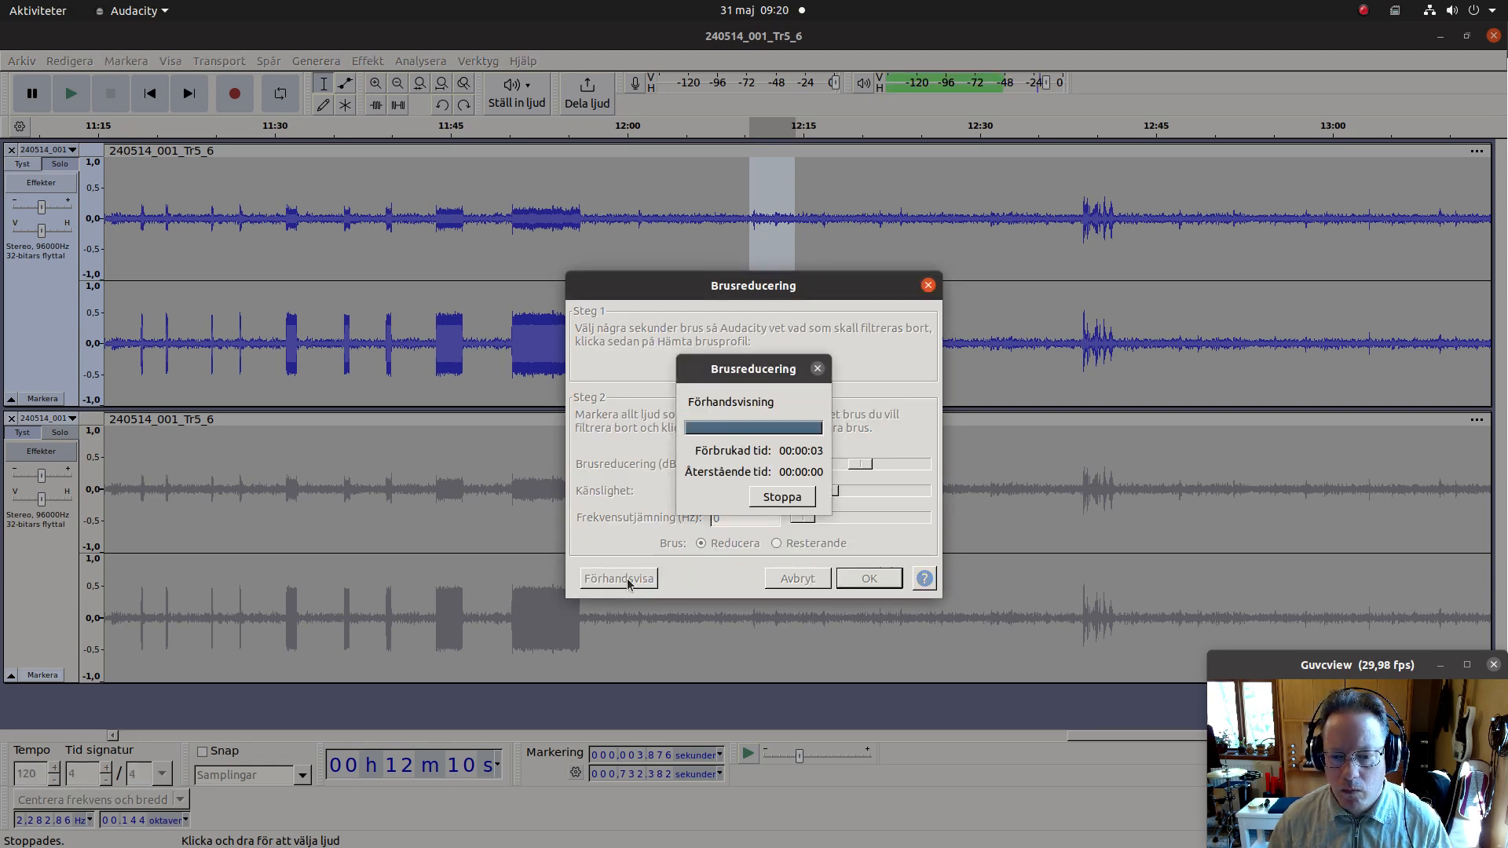
drag(838, 492, 820, 496)
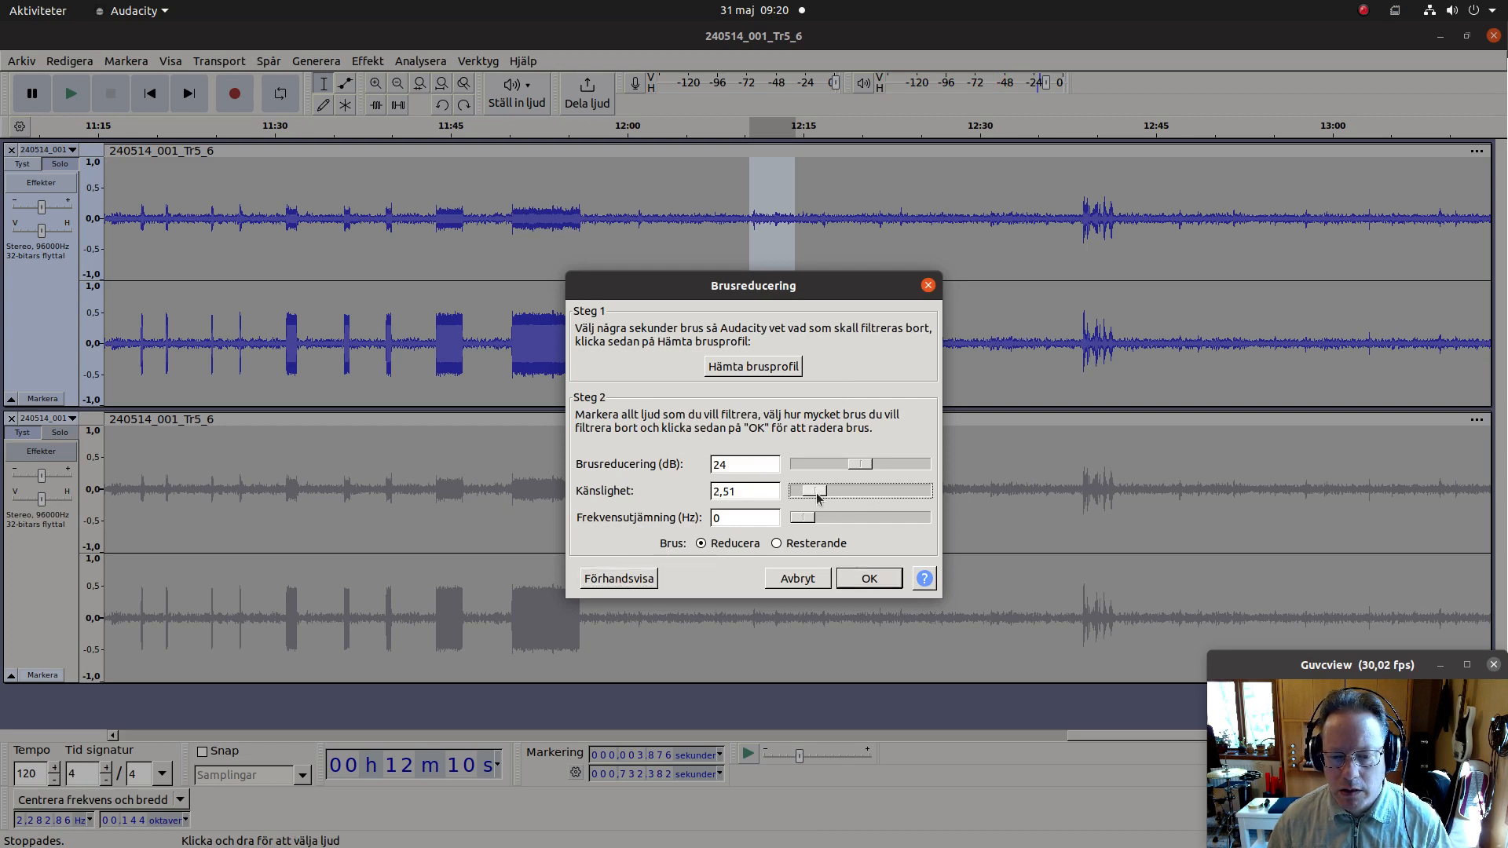
click(612, 578)
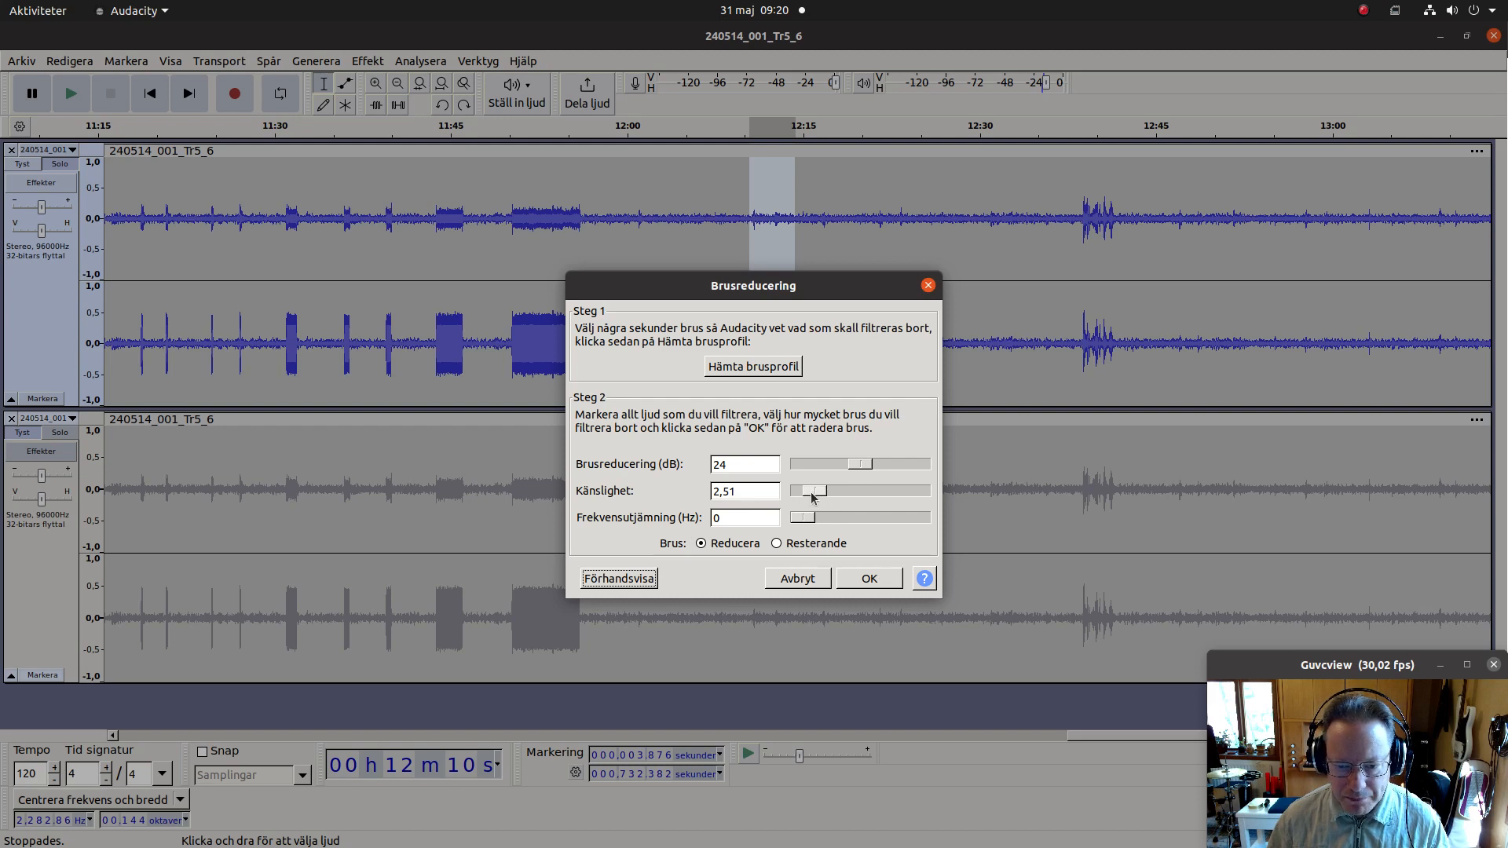
click(634, 579)
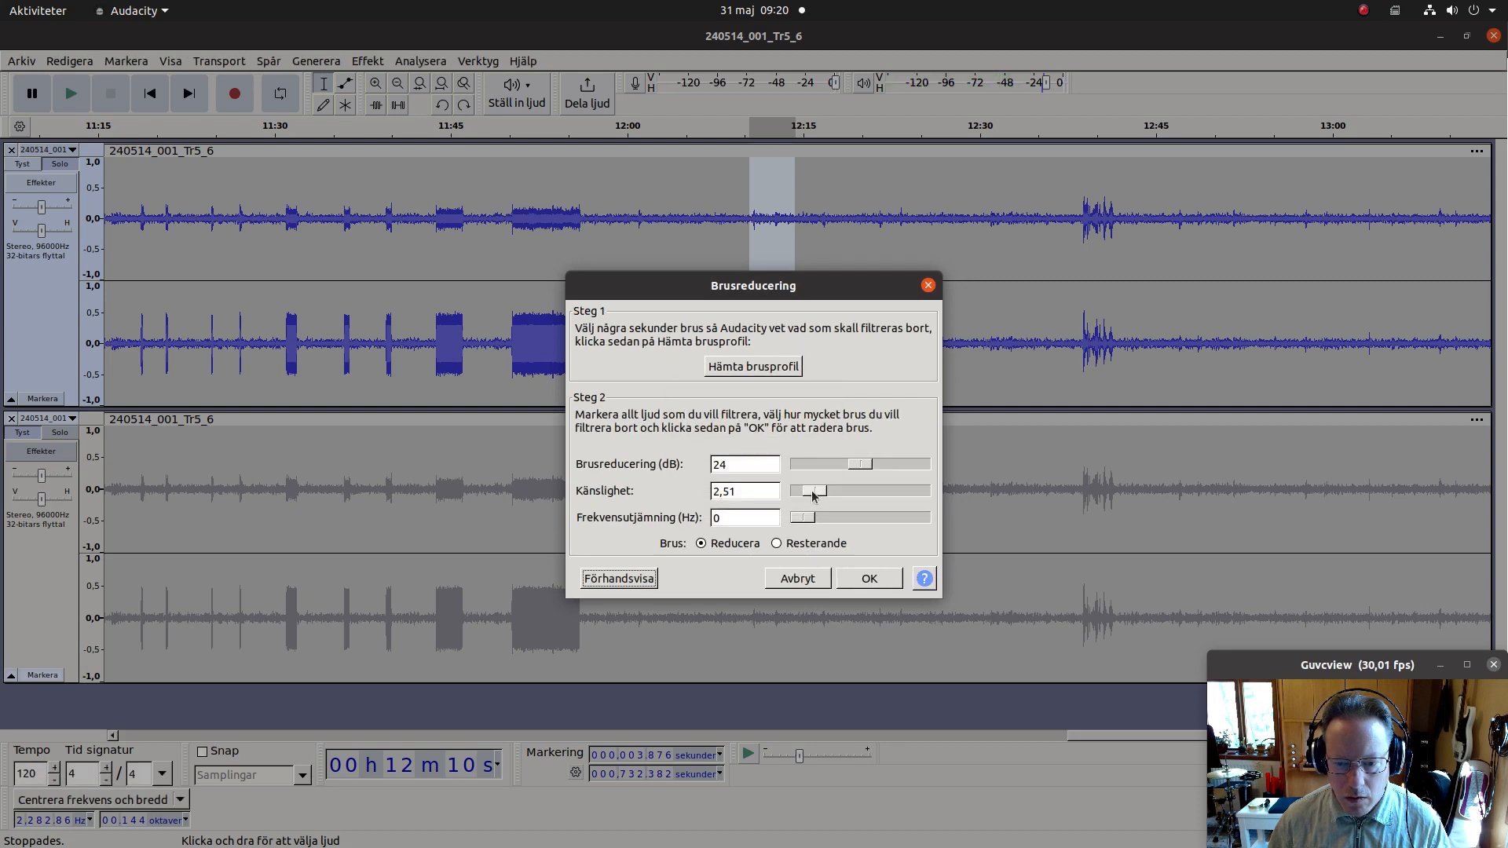
Step: Compare previews at sensitivities 6.51 and 4.01, and leave the noise reduction sensitivity at 2.51
drag(813, 491, 835, 488)
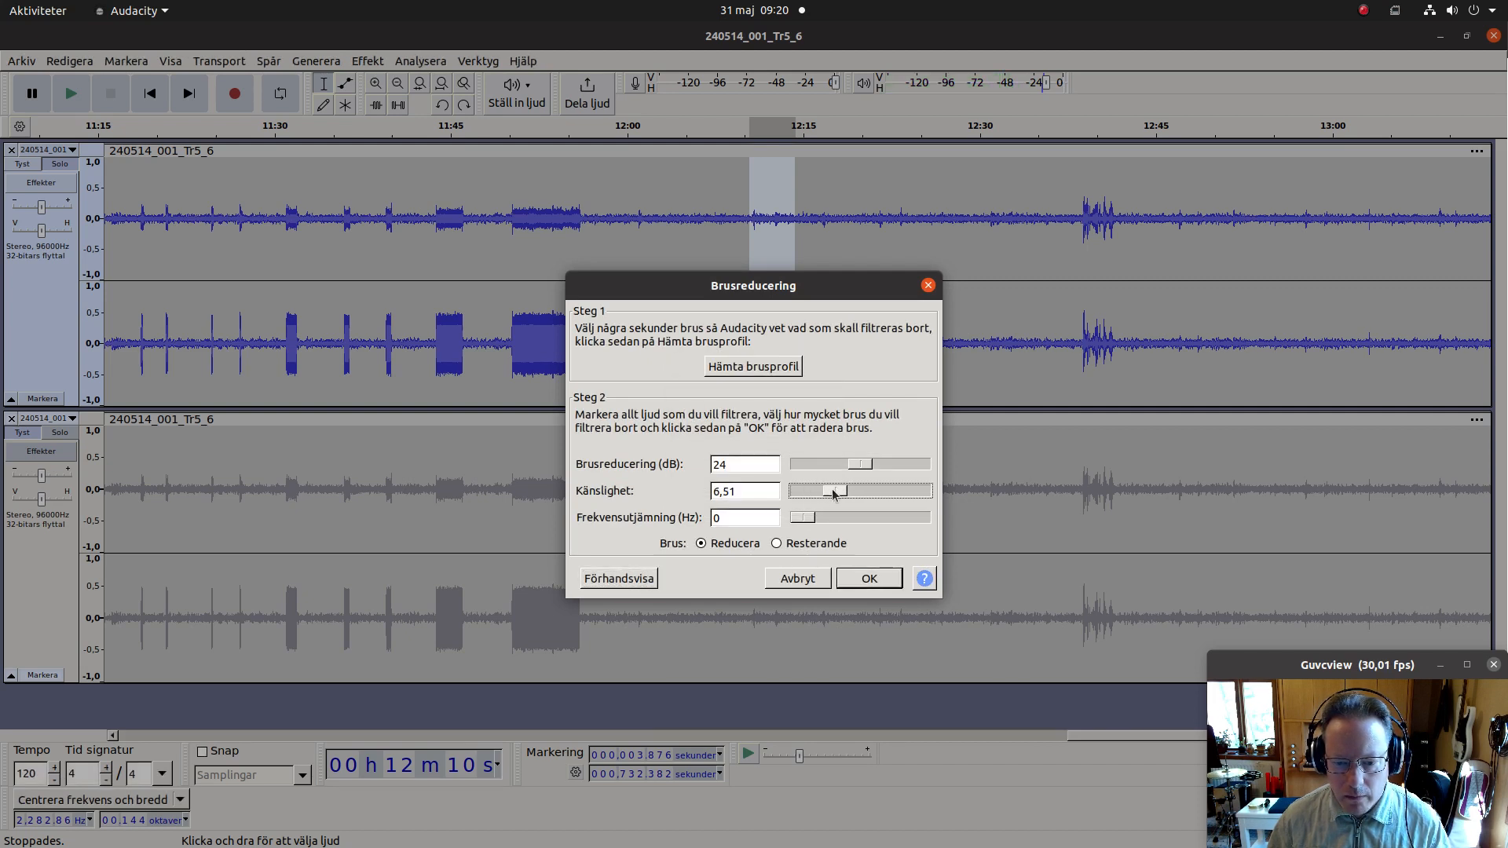
click(625, 580)
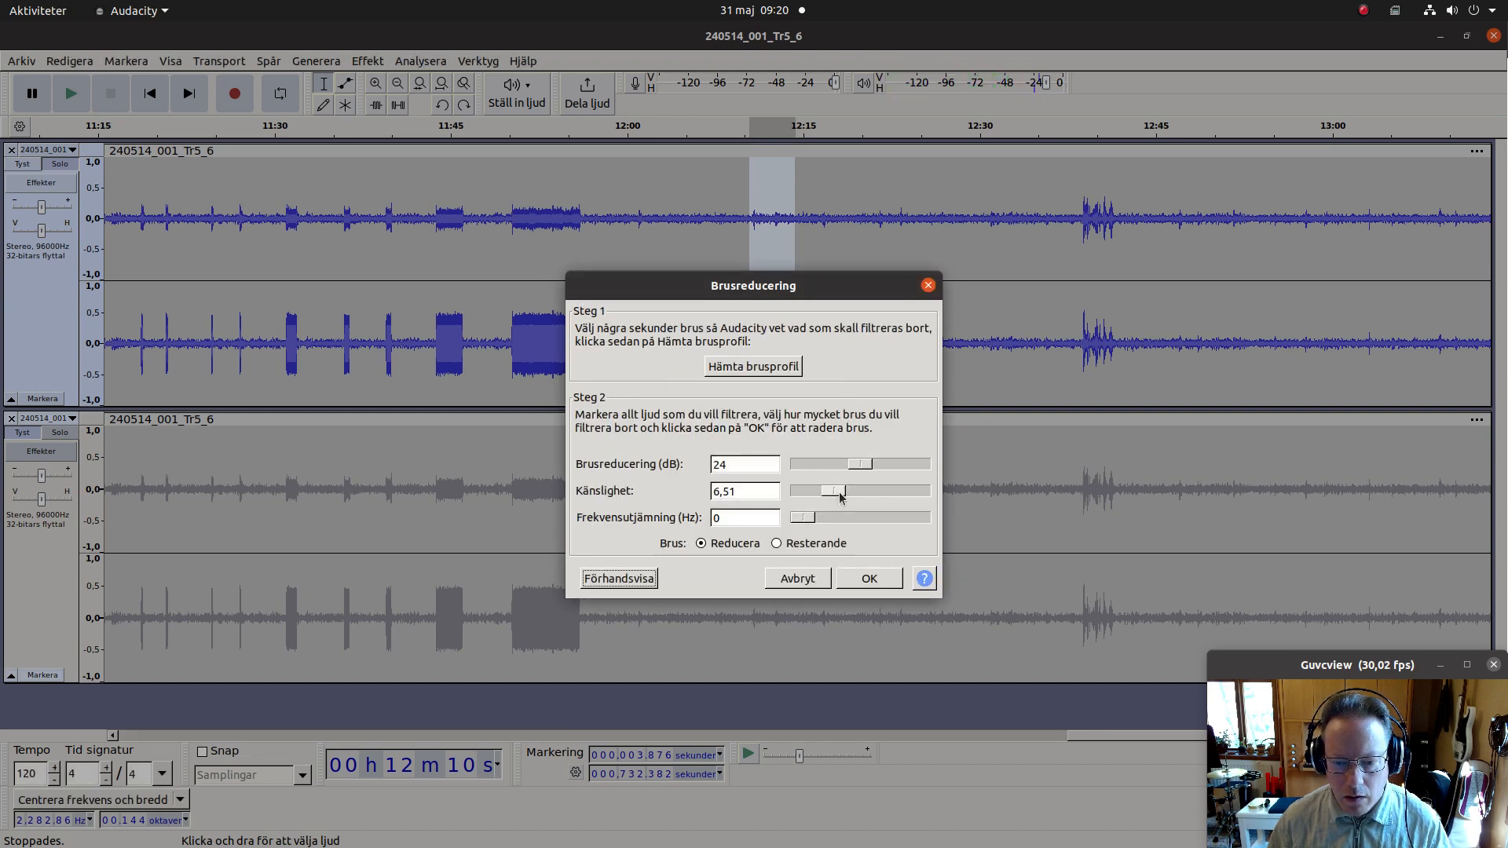
drag(839, 493, 829, 500)
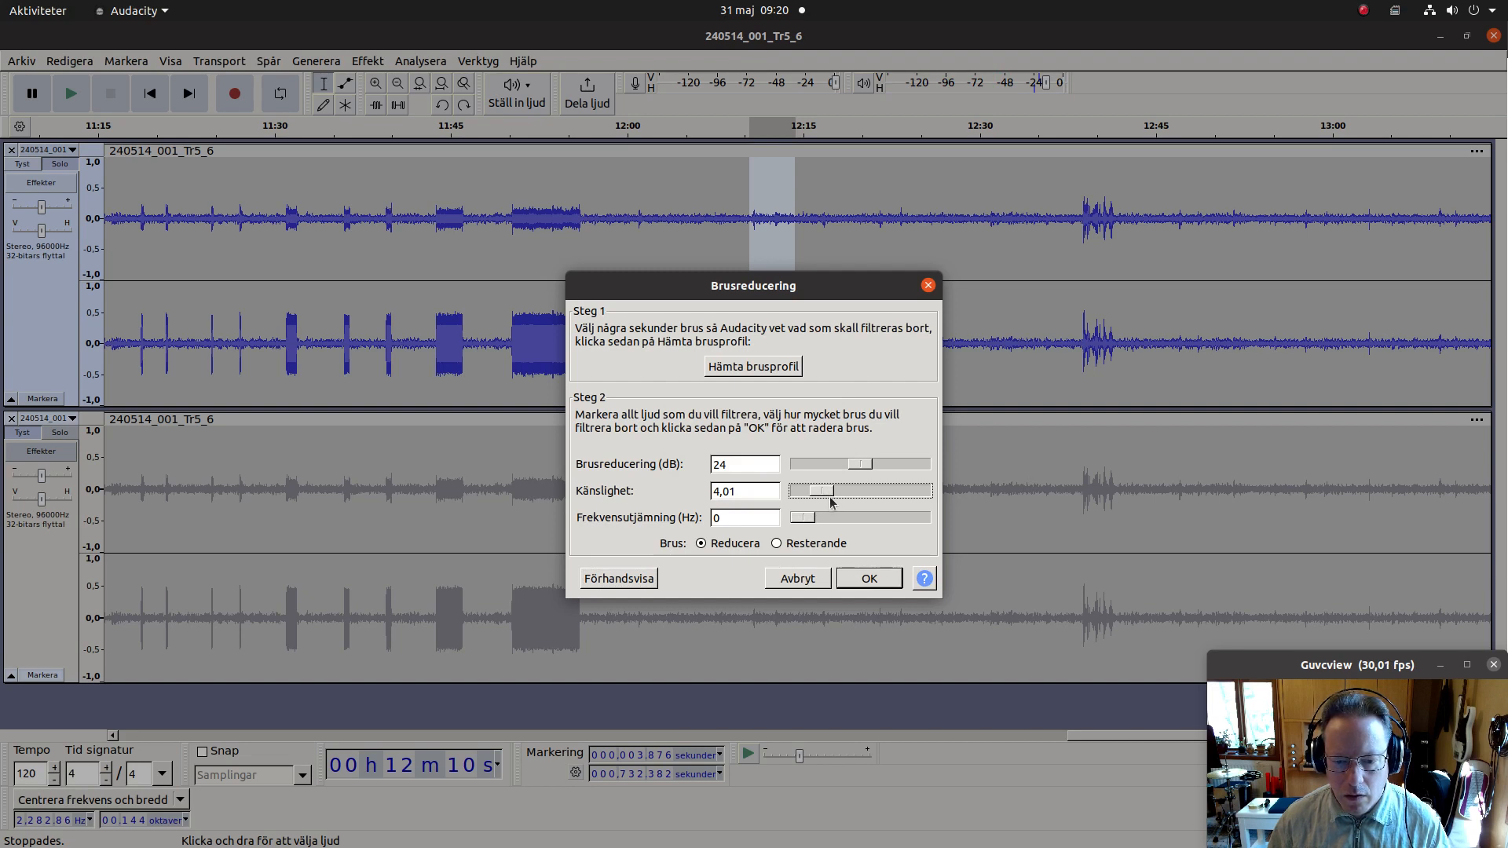
click(638, 578)
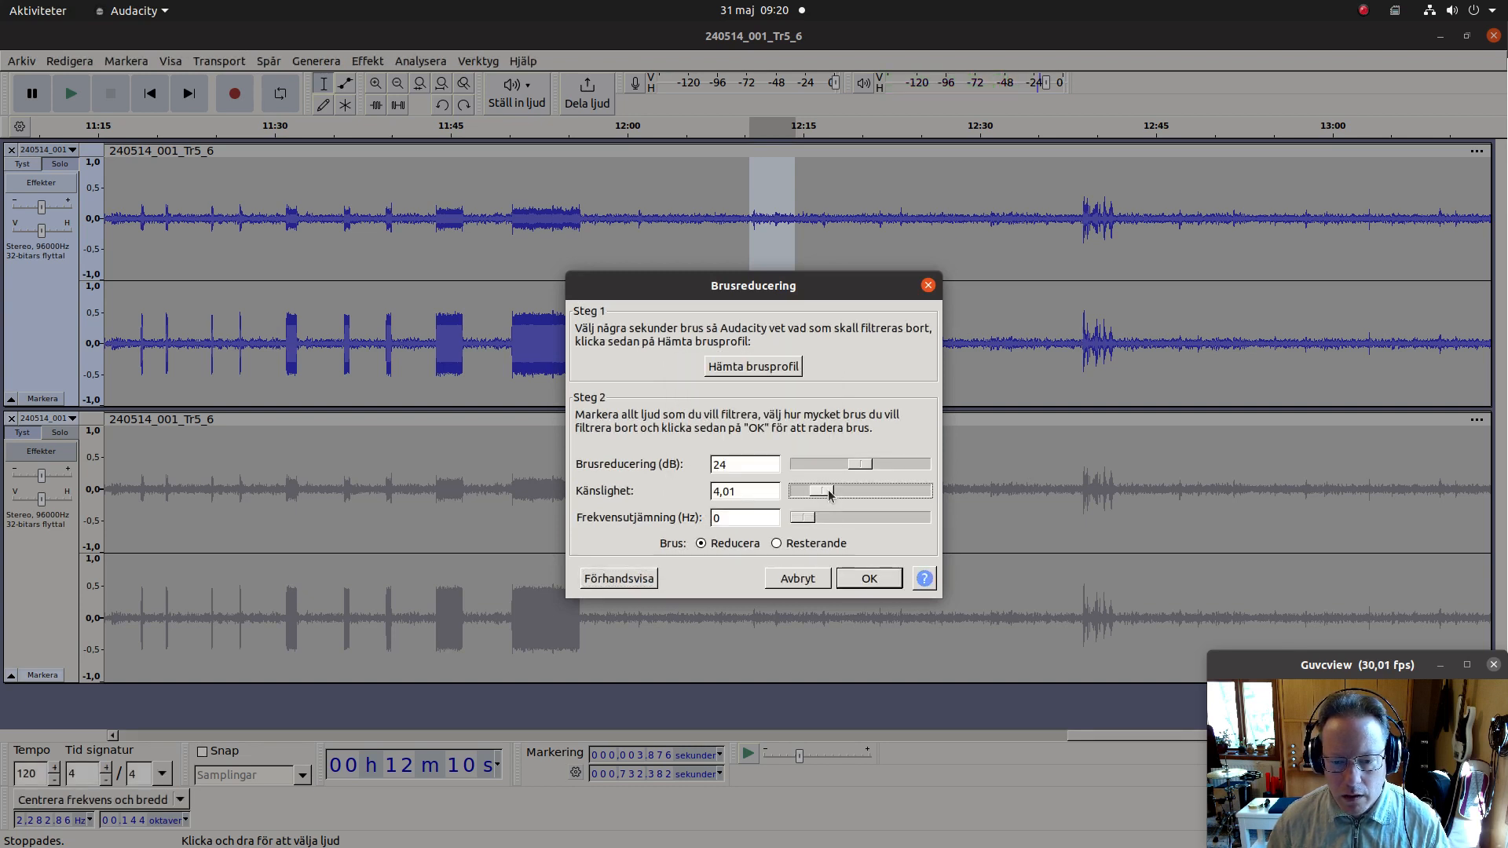
click(628, 579)
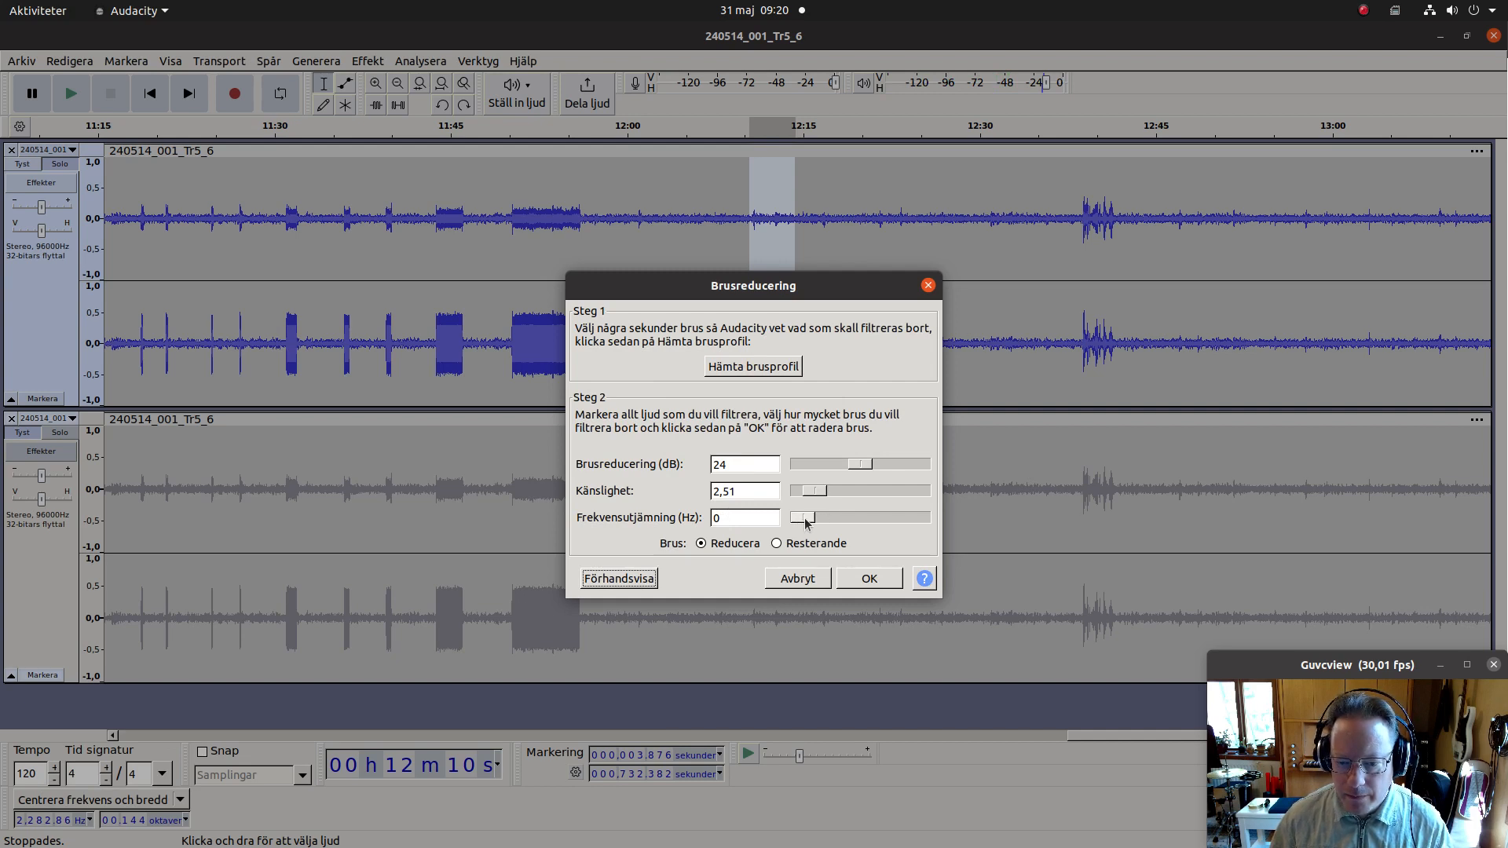
Step: Preview the effect with frequency smoothing at 0, and set the smoothing to 4 and preview it twice
click(803, 523)
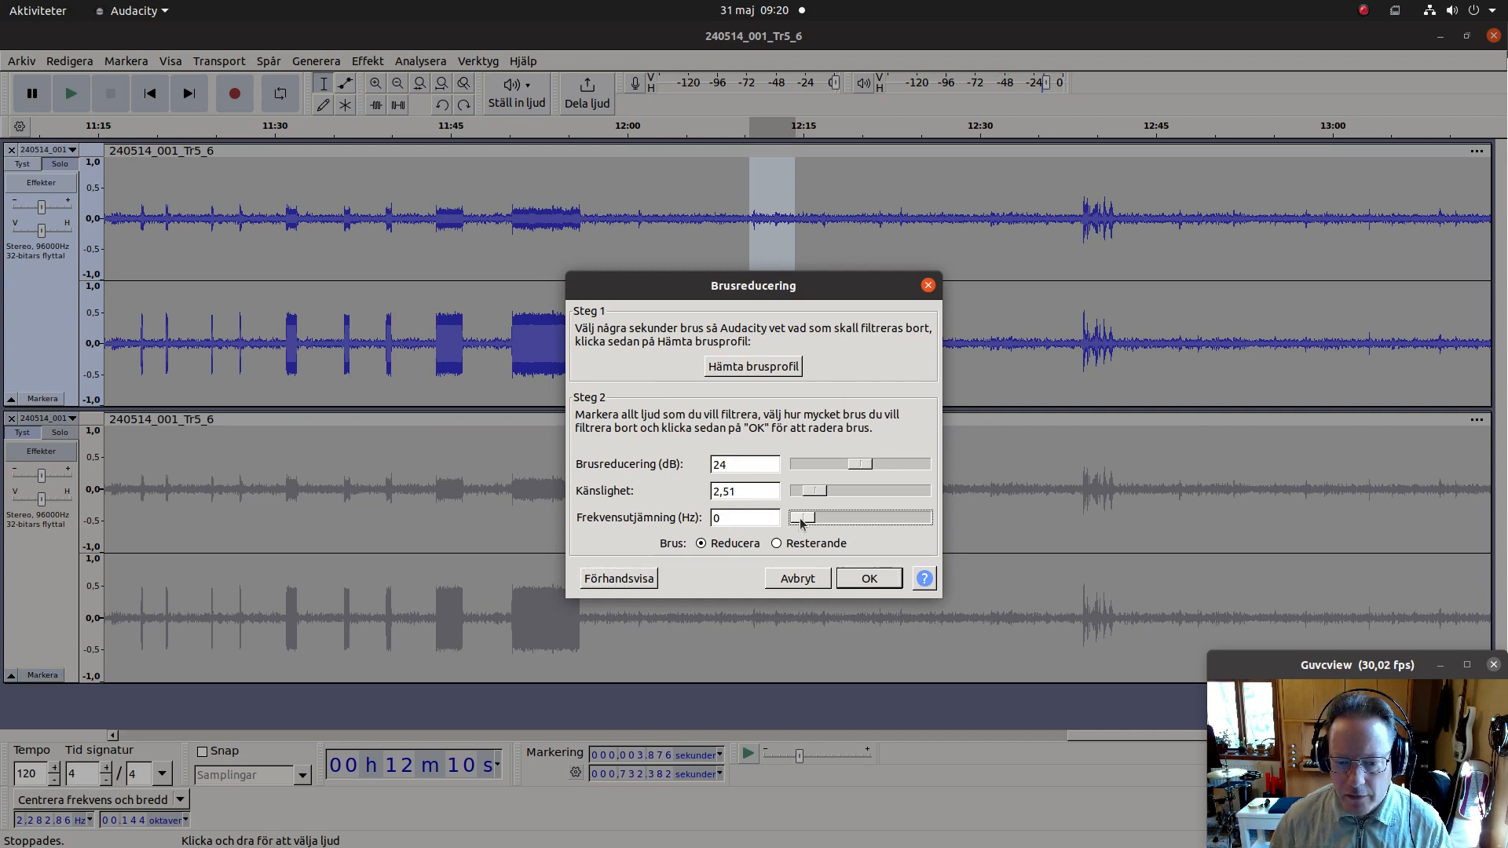
click(636, 579)
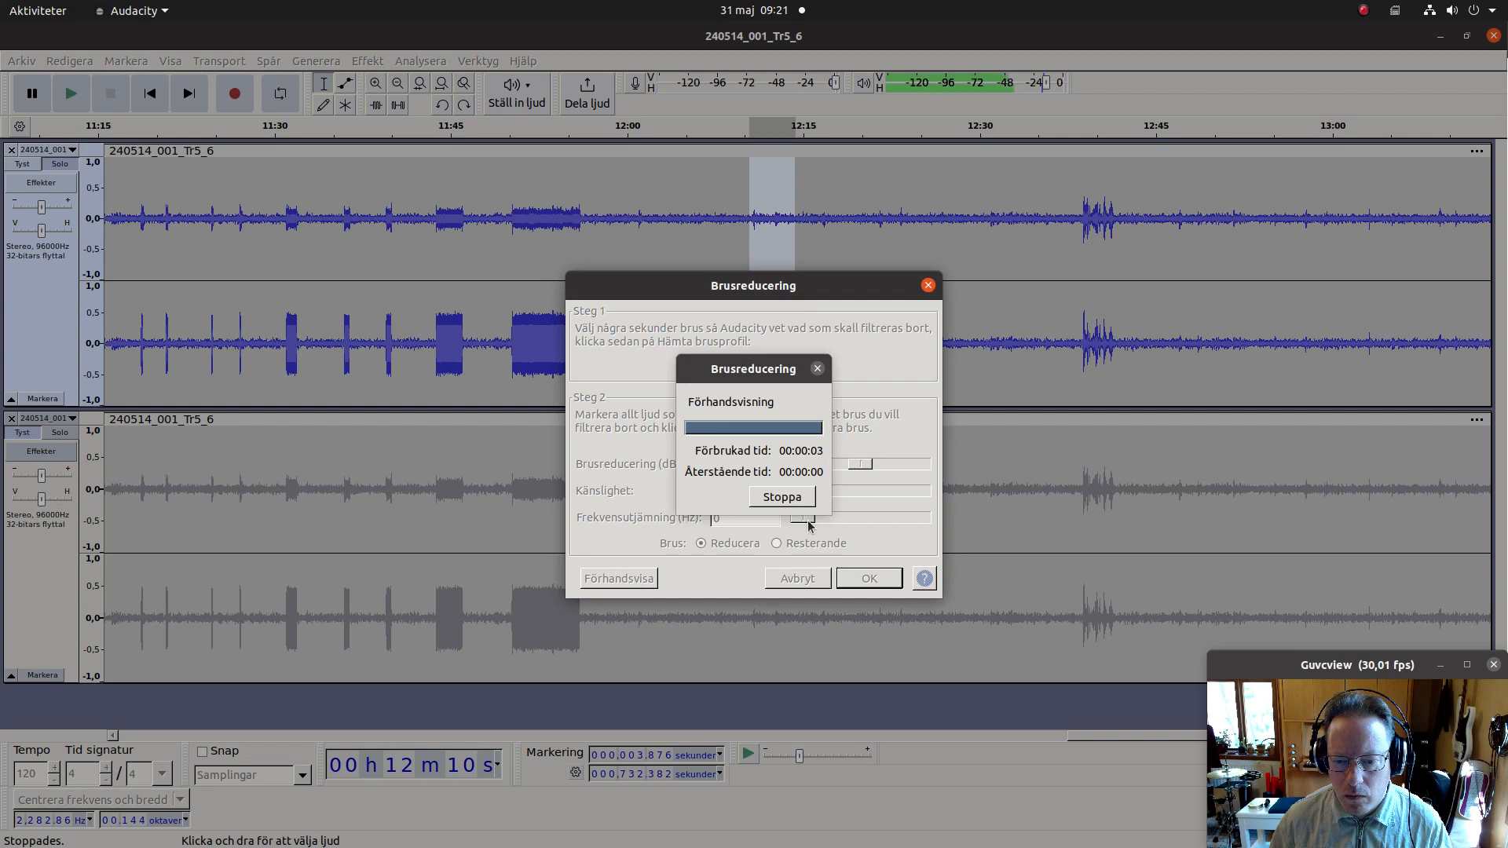
drag(809, 524, 841, 529)
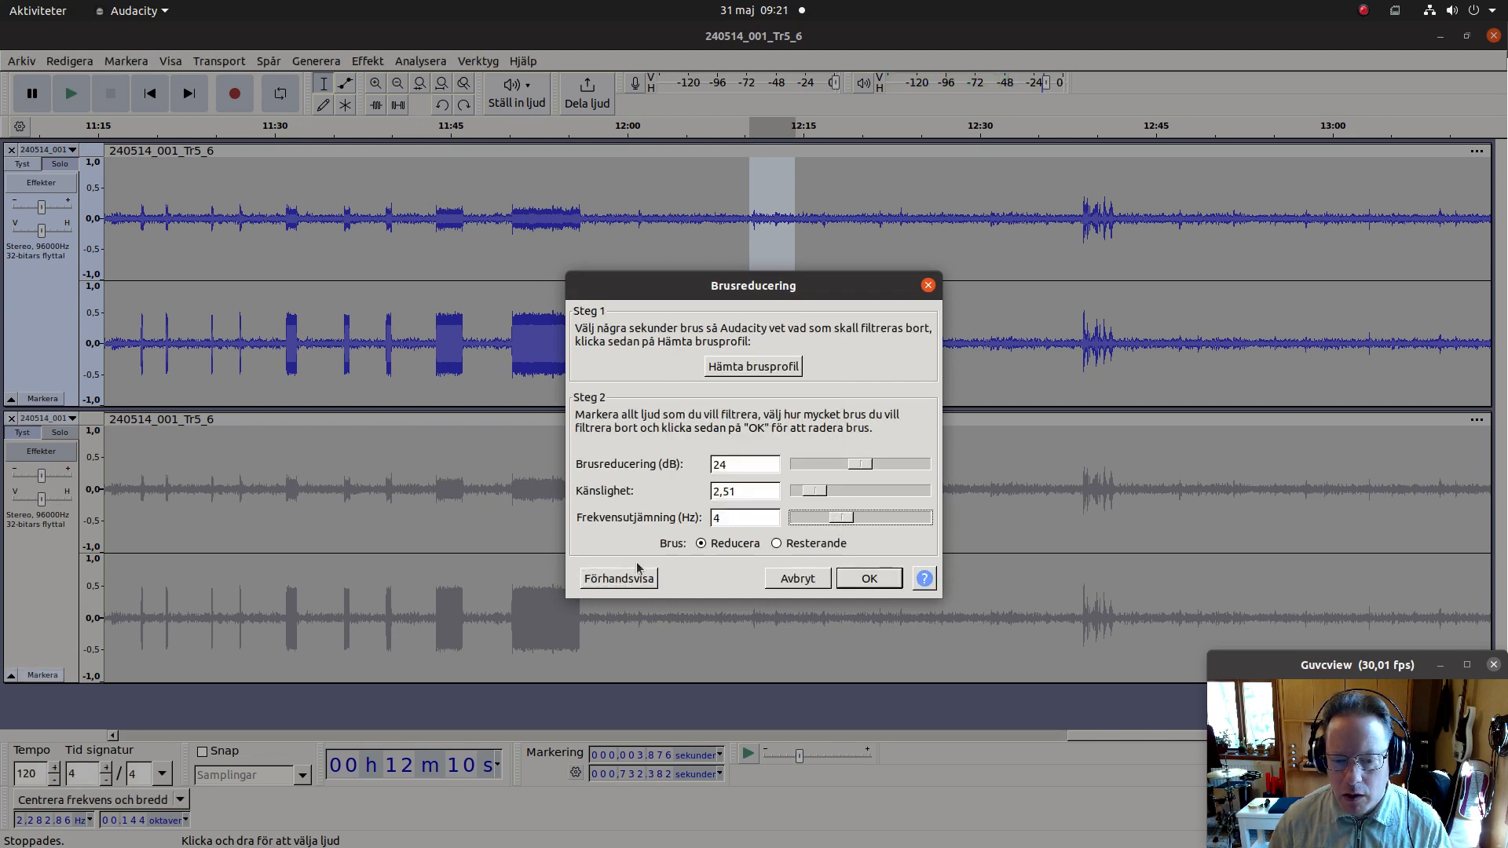
click(614, 580)
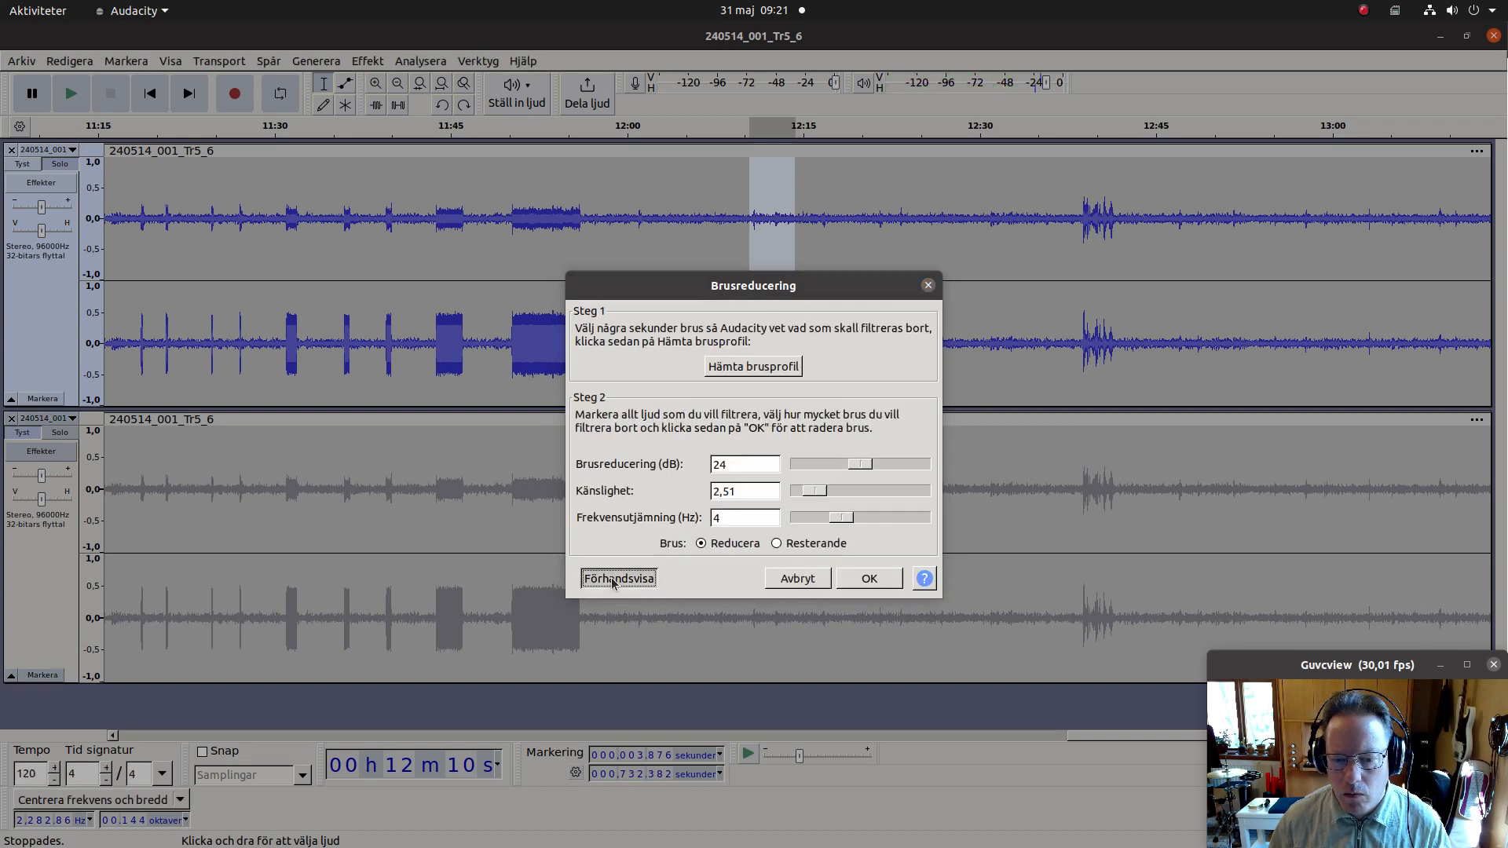
click(618, 579)
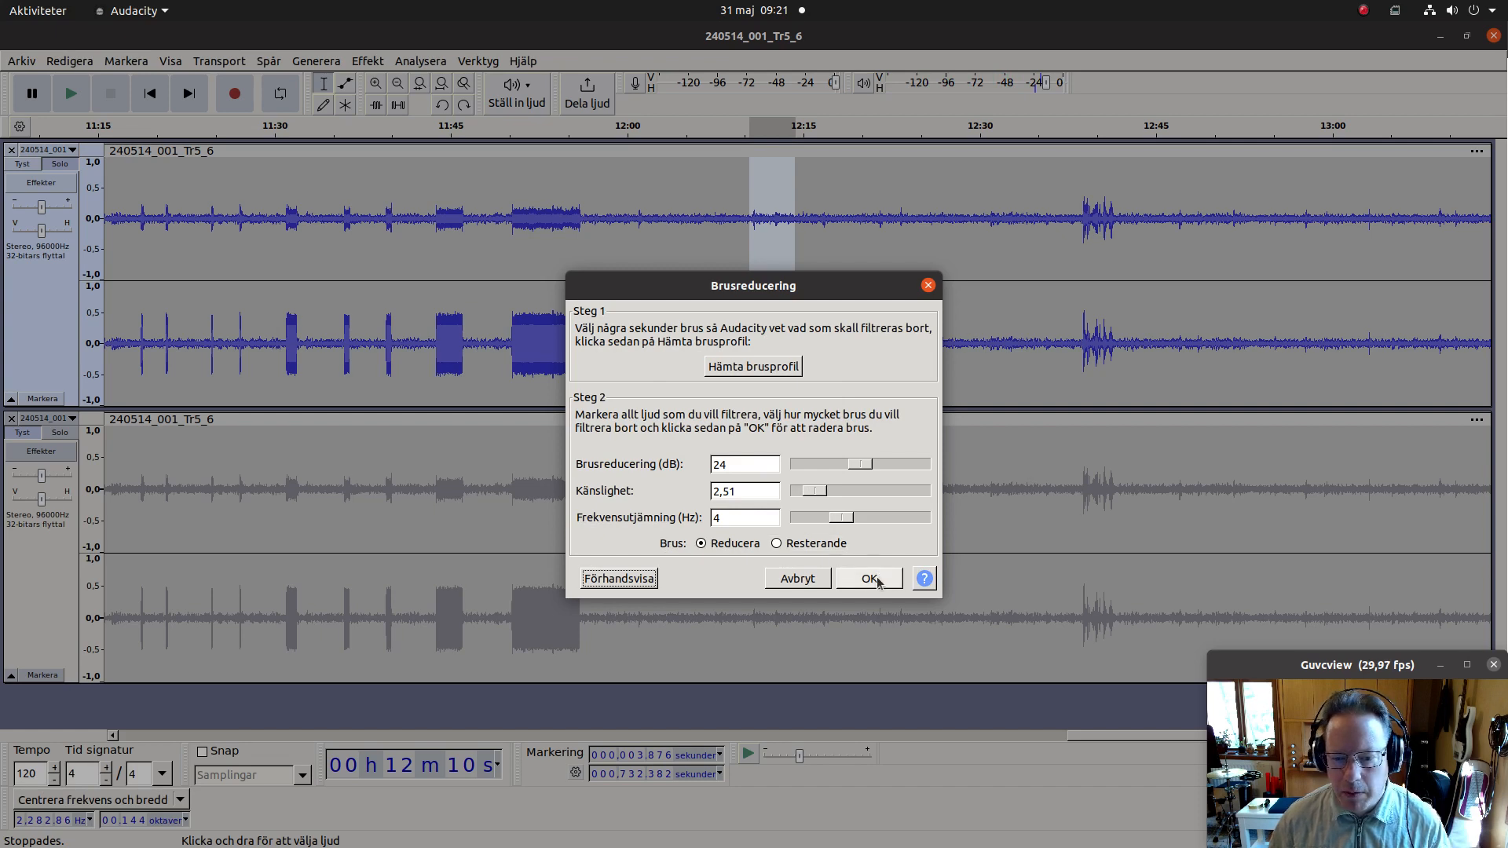
Step: Apply noise reduction of 24 dB, sensitivity 2.51 and smoothing 4 to the selected passage, and play it soloed against the untreated track
click(869, 579)
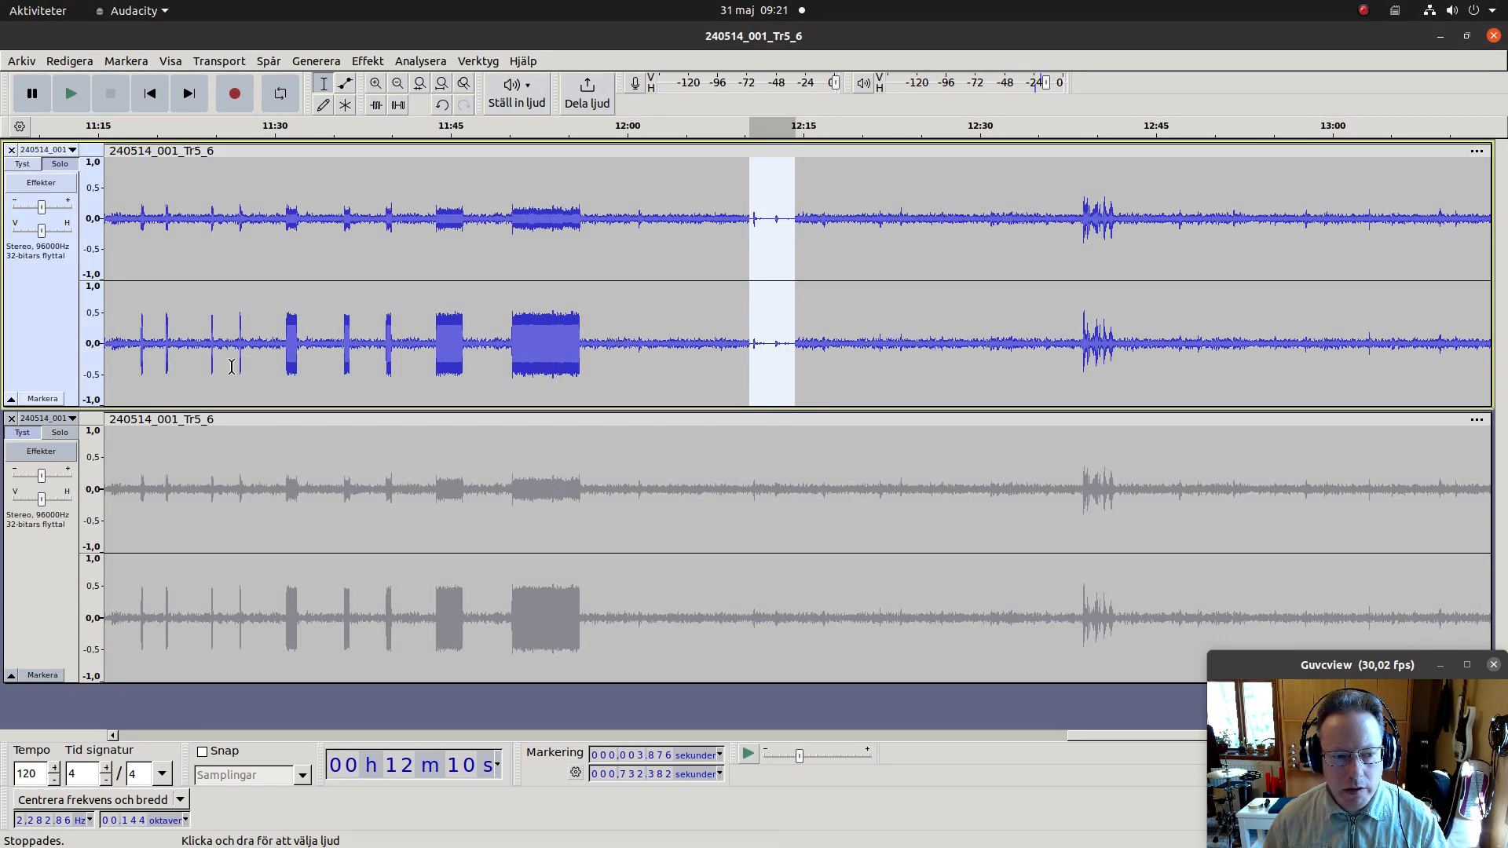
click(52, 432)
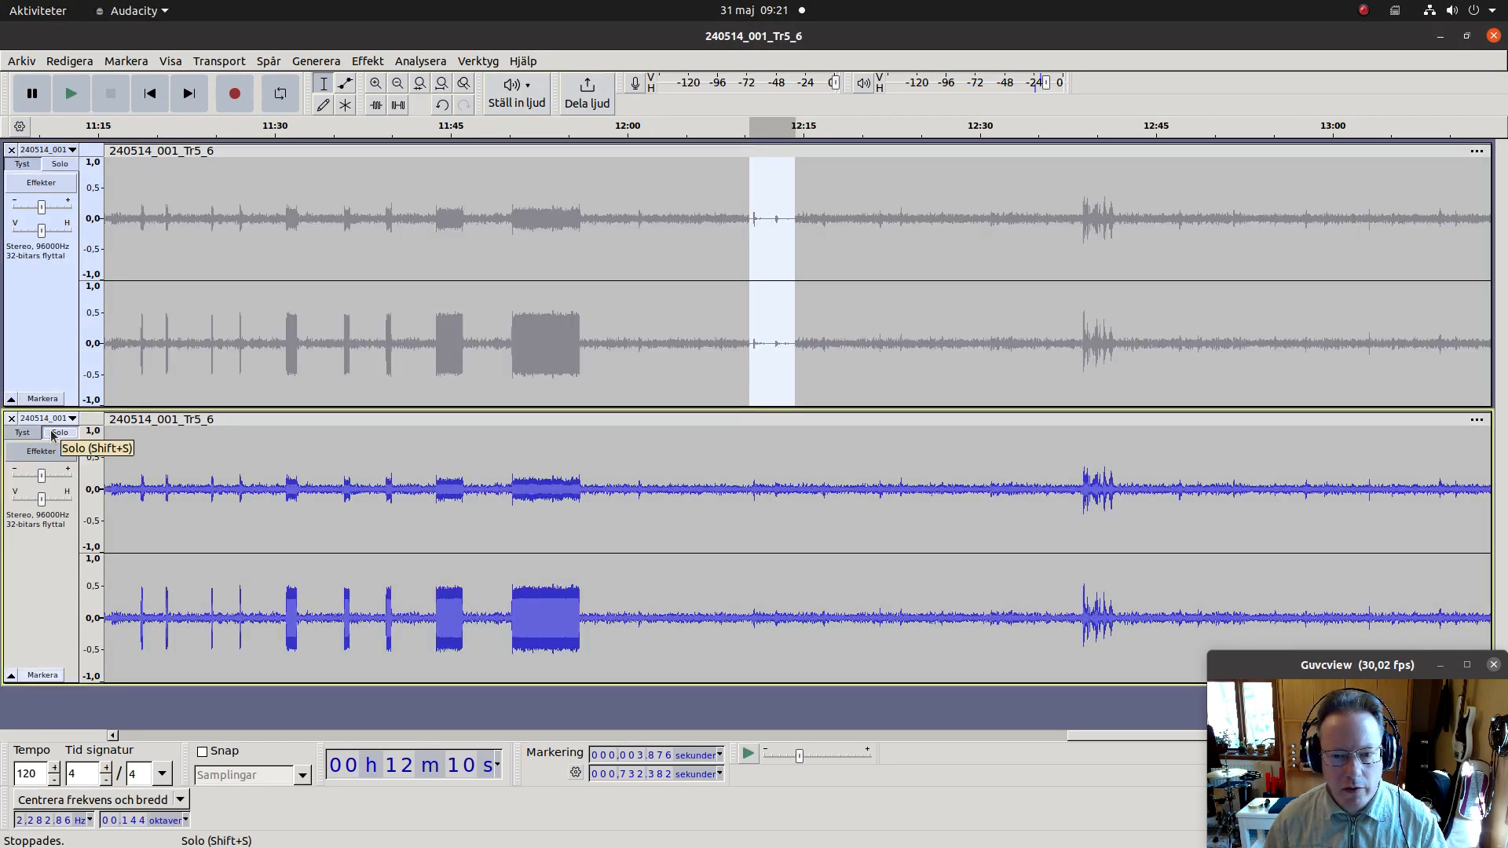
key(space)
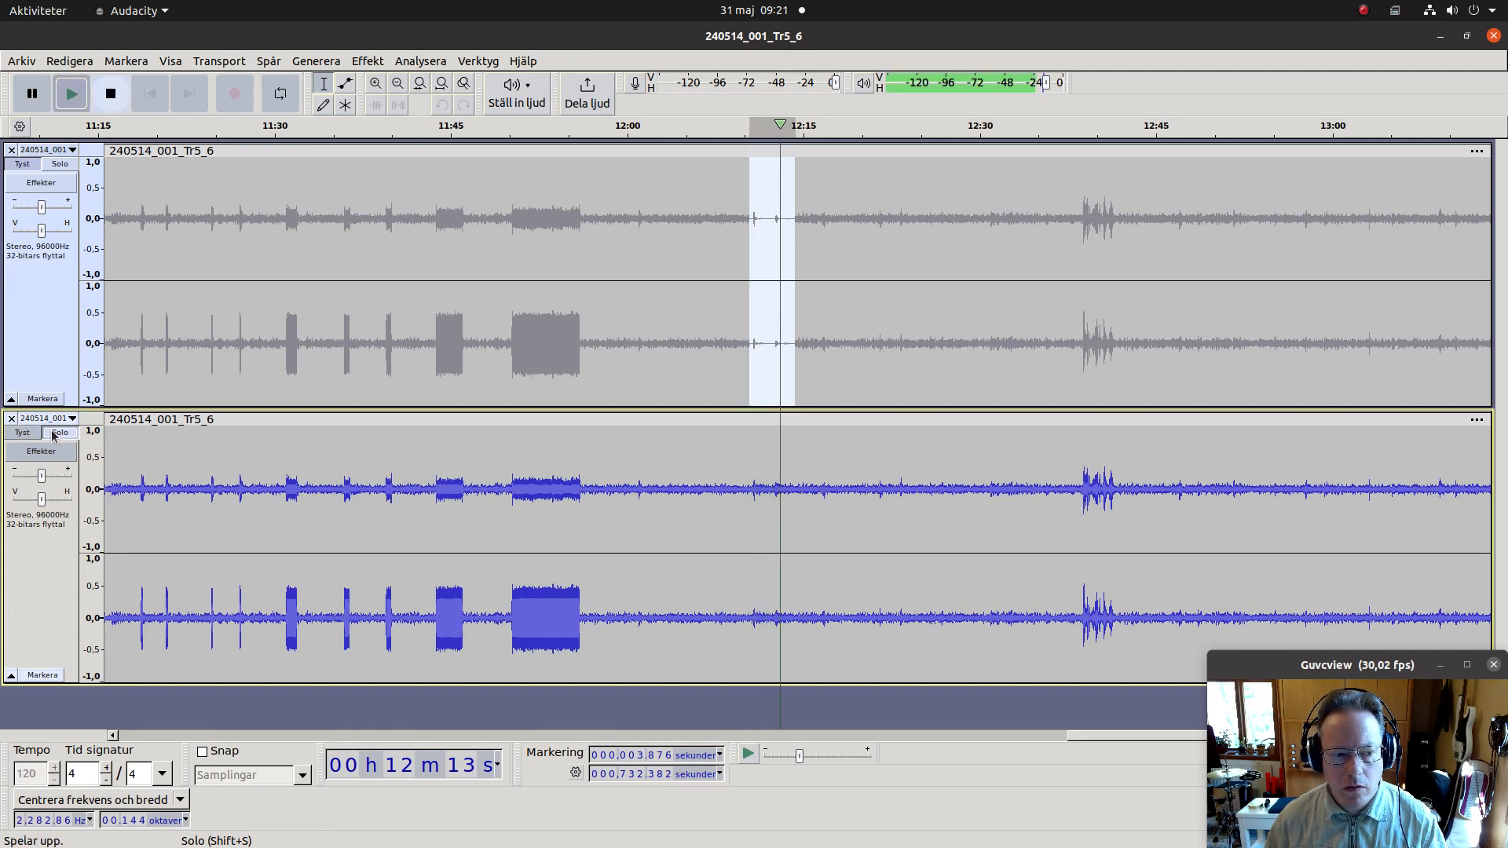
click(52, 433)
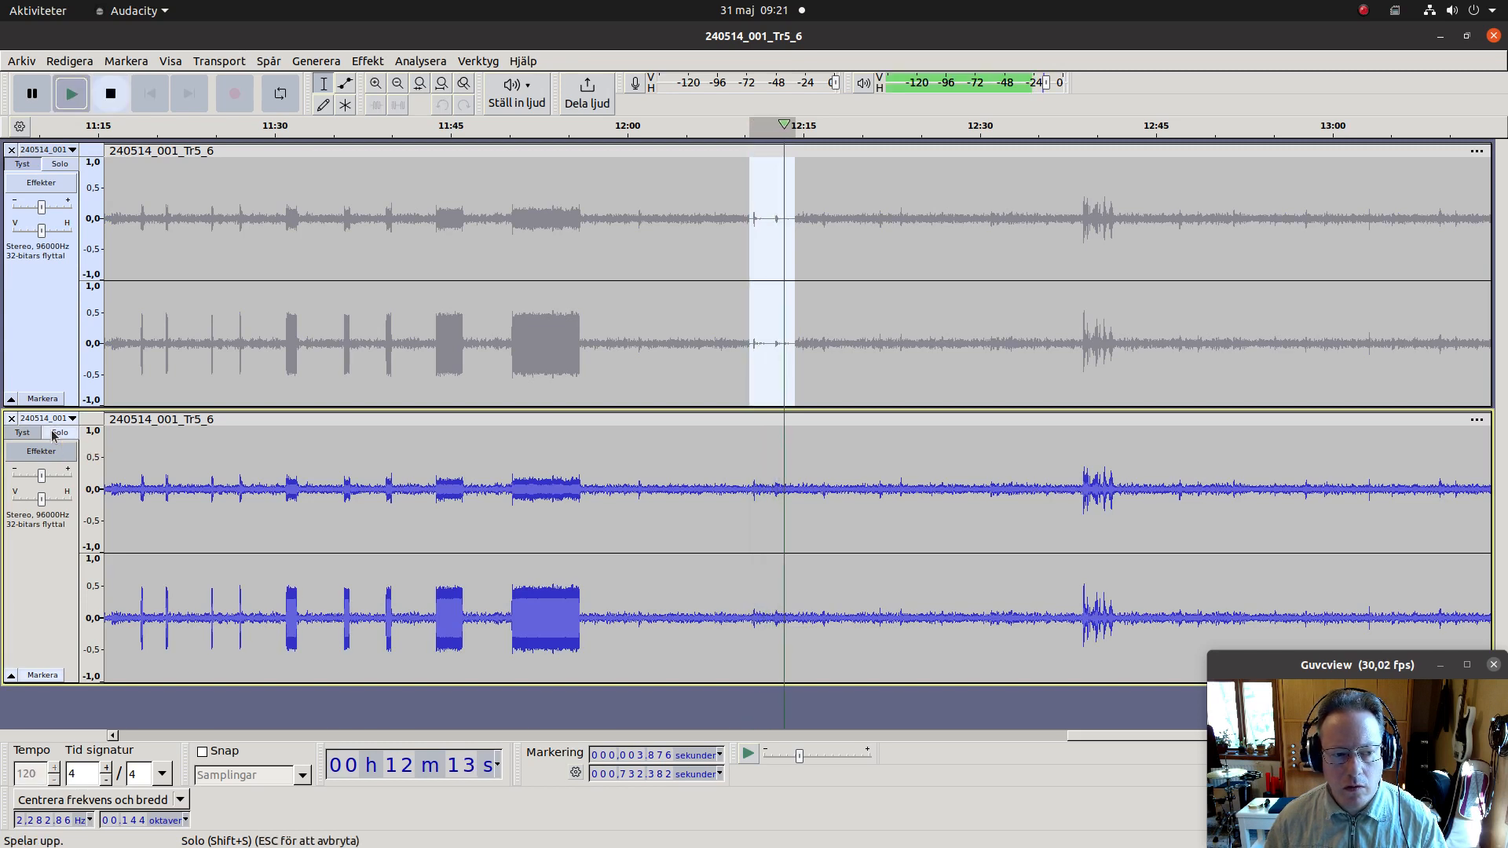
click(60, 164)
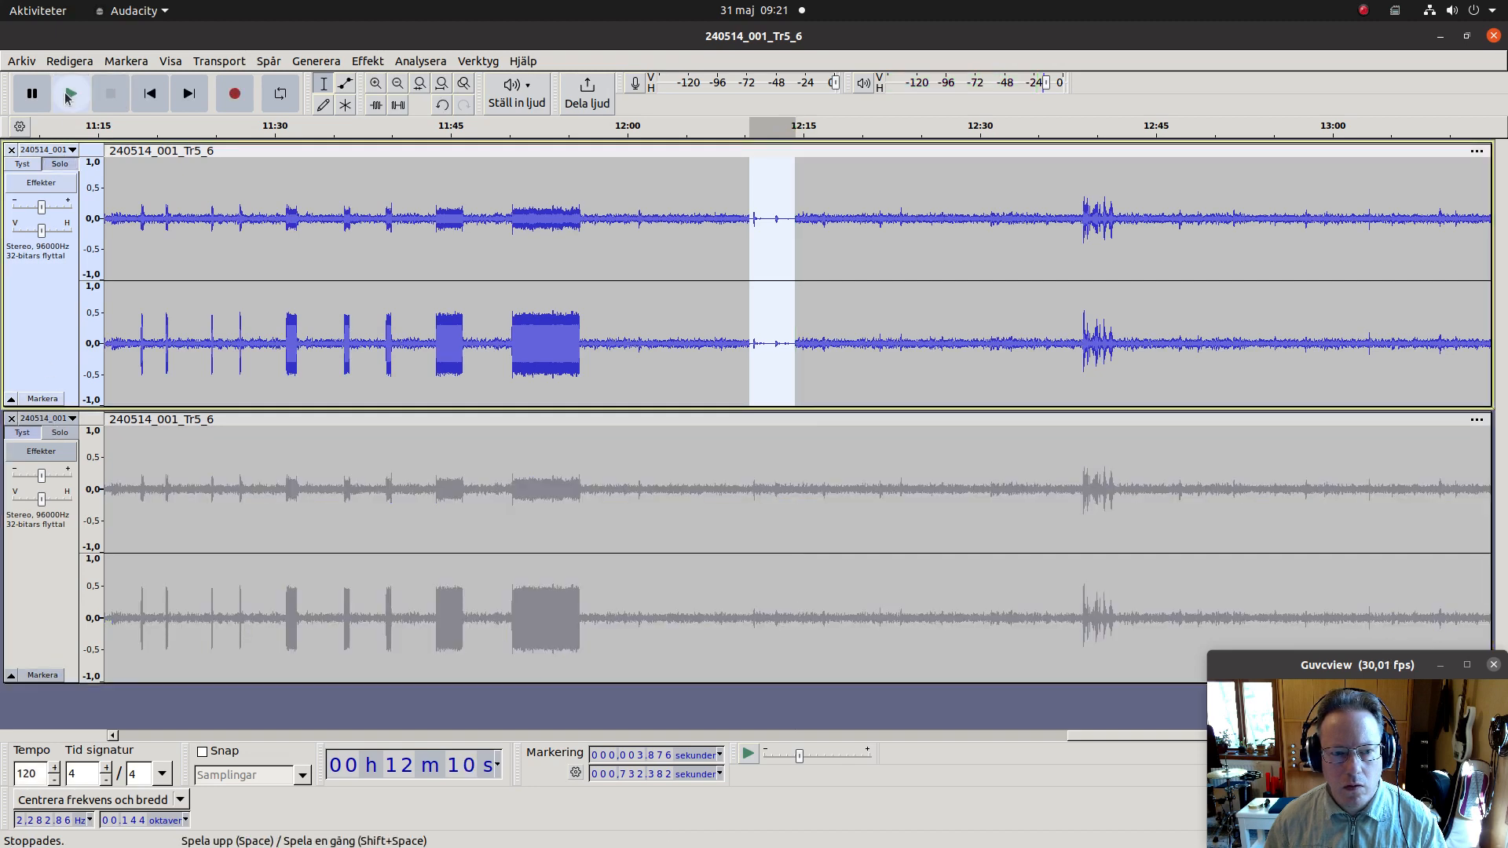
click(70, 93)
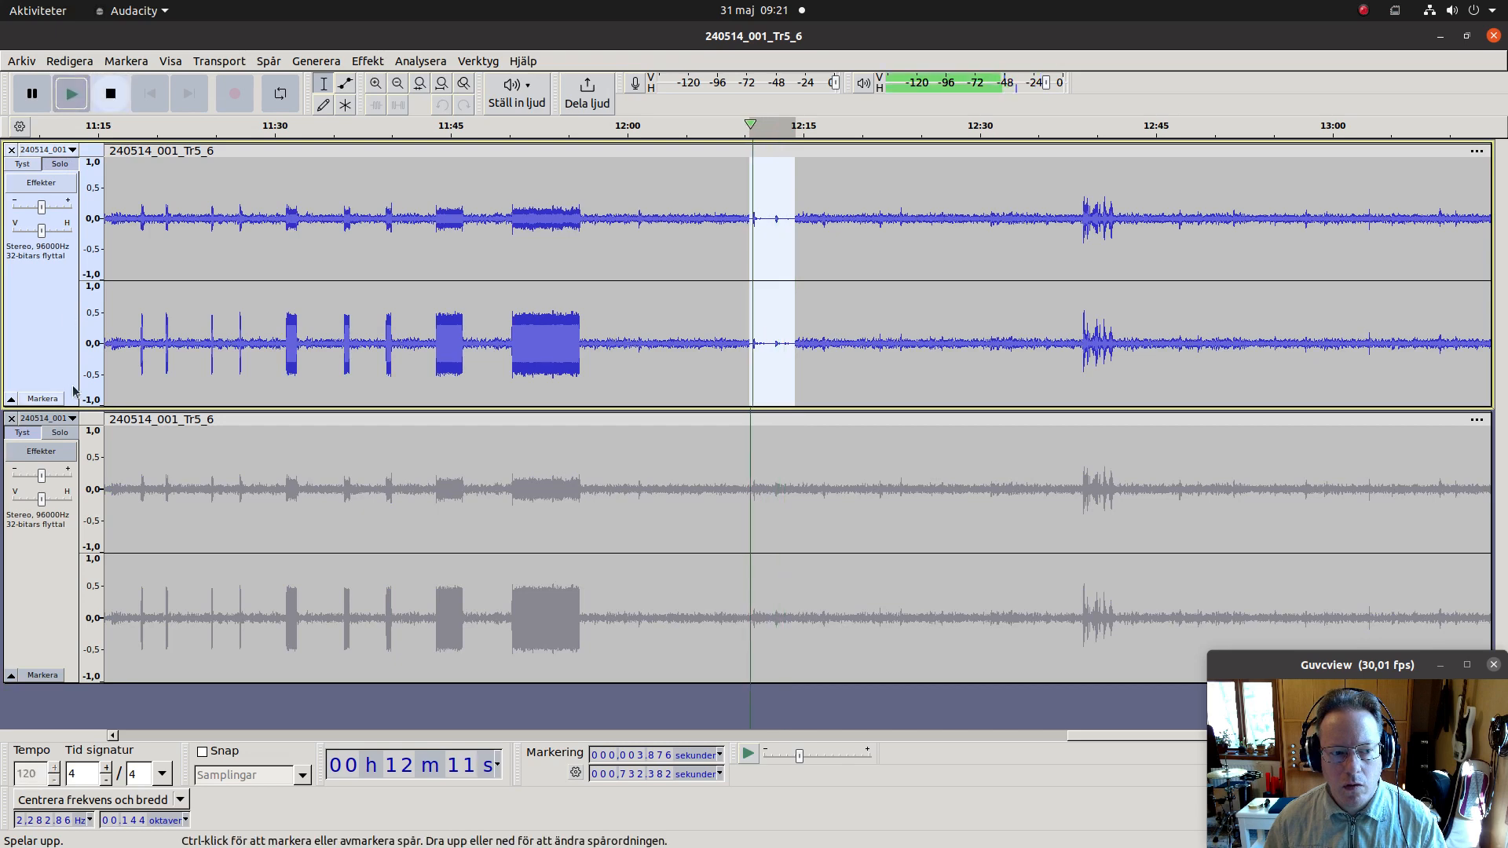
click(61, 433)
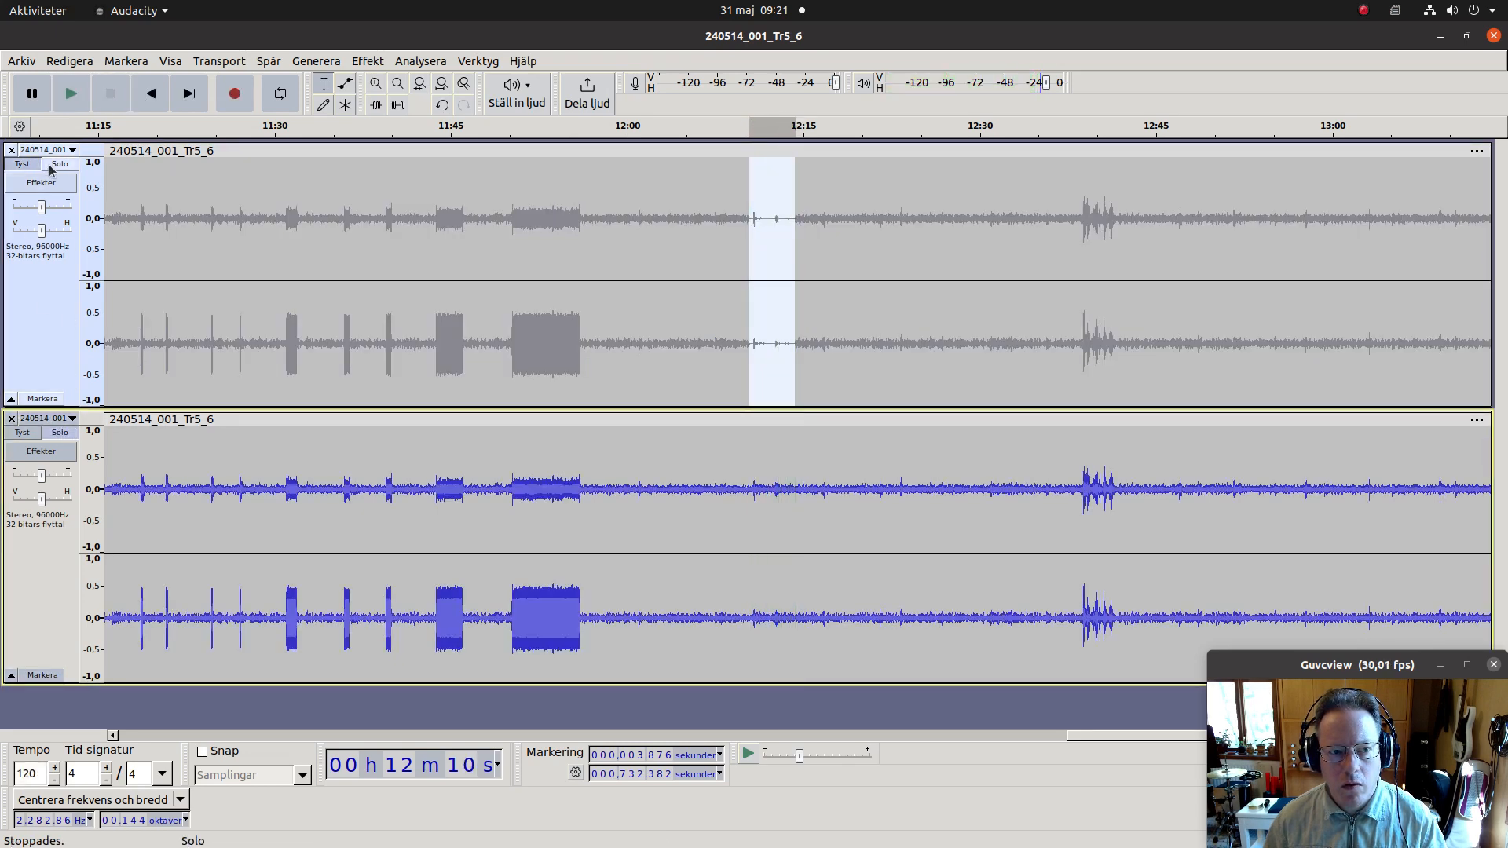
Step: Loop the selected passage and switch the solo from the untreated track to the noise-reduced one during playback
click(283, 95)
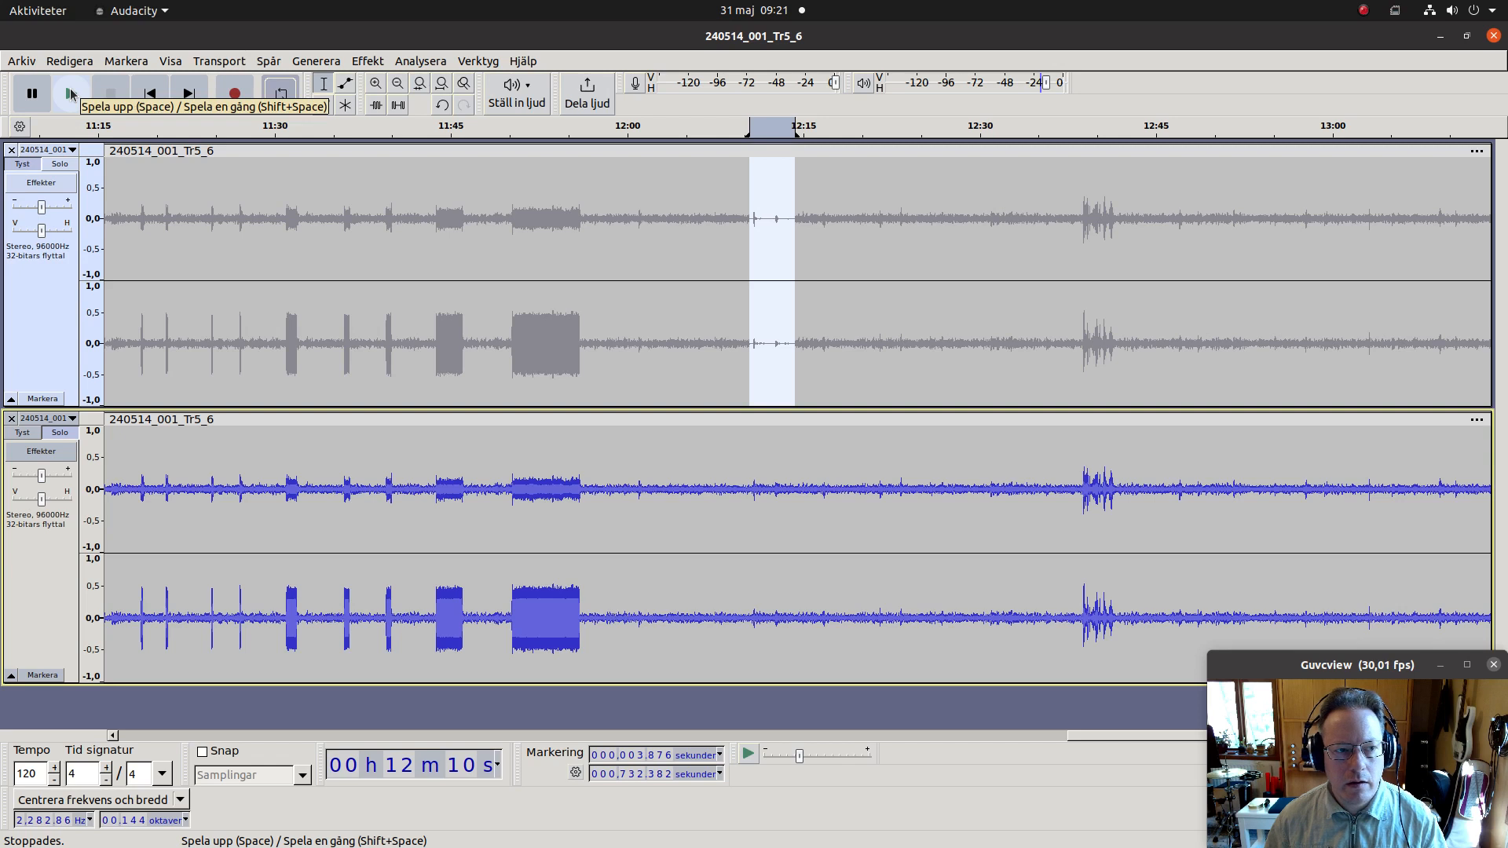
click(71, 94)
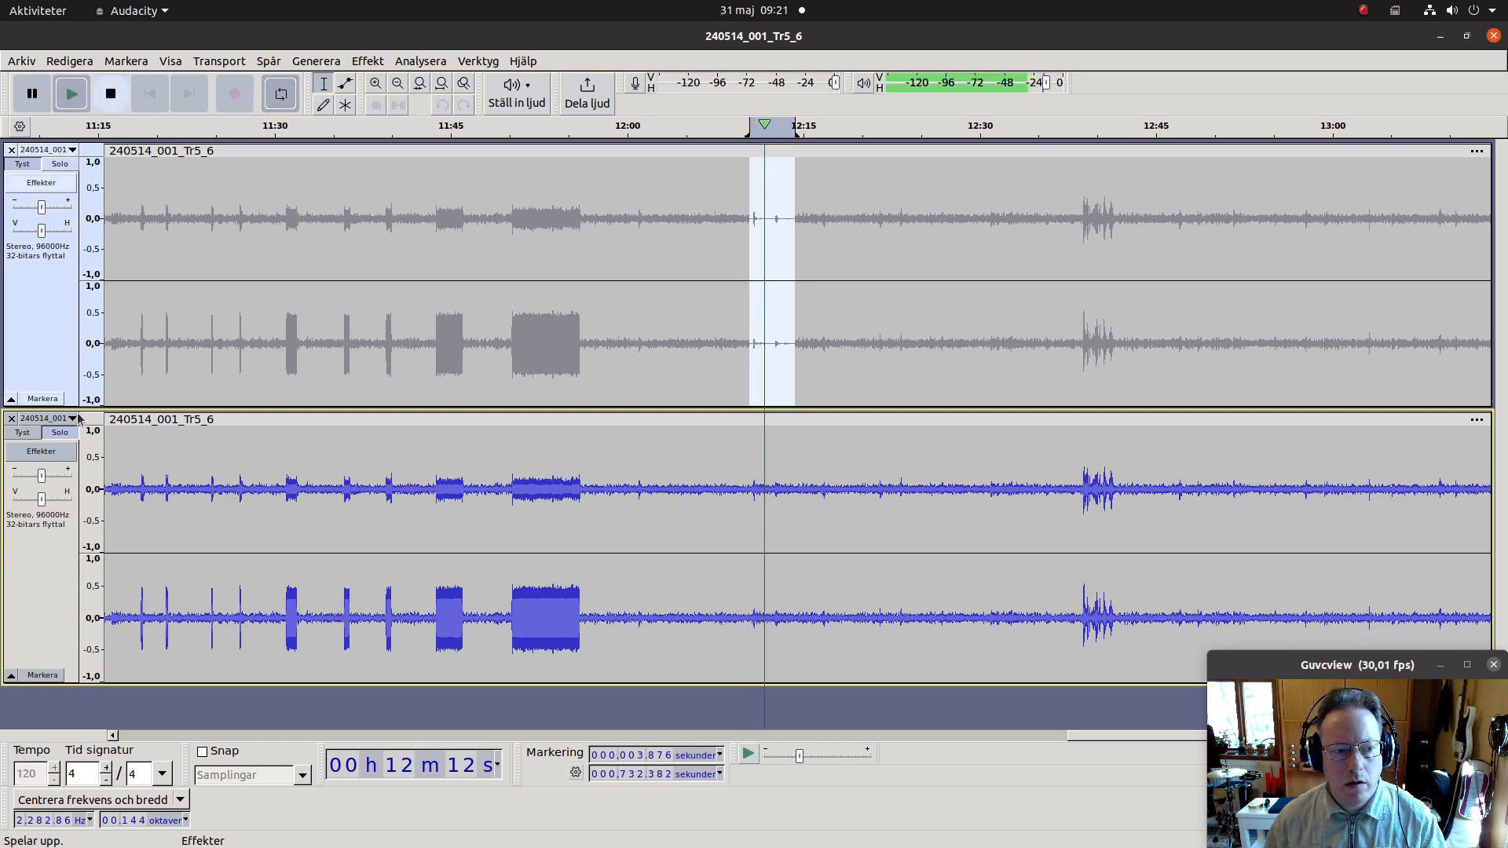
click(65, 165)
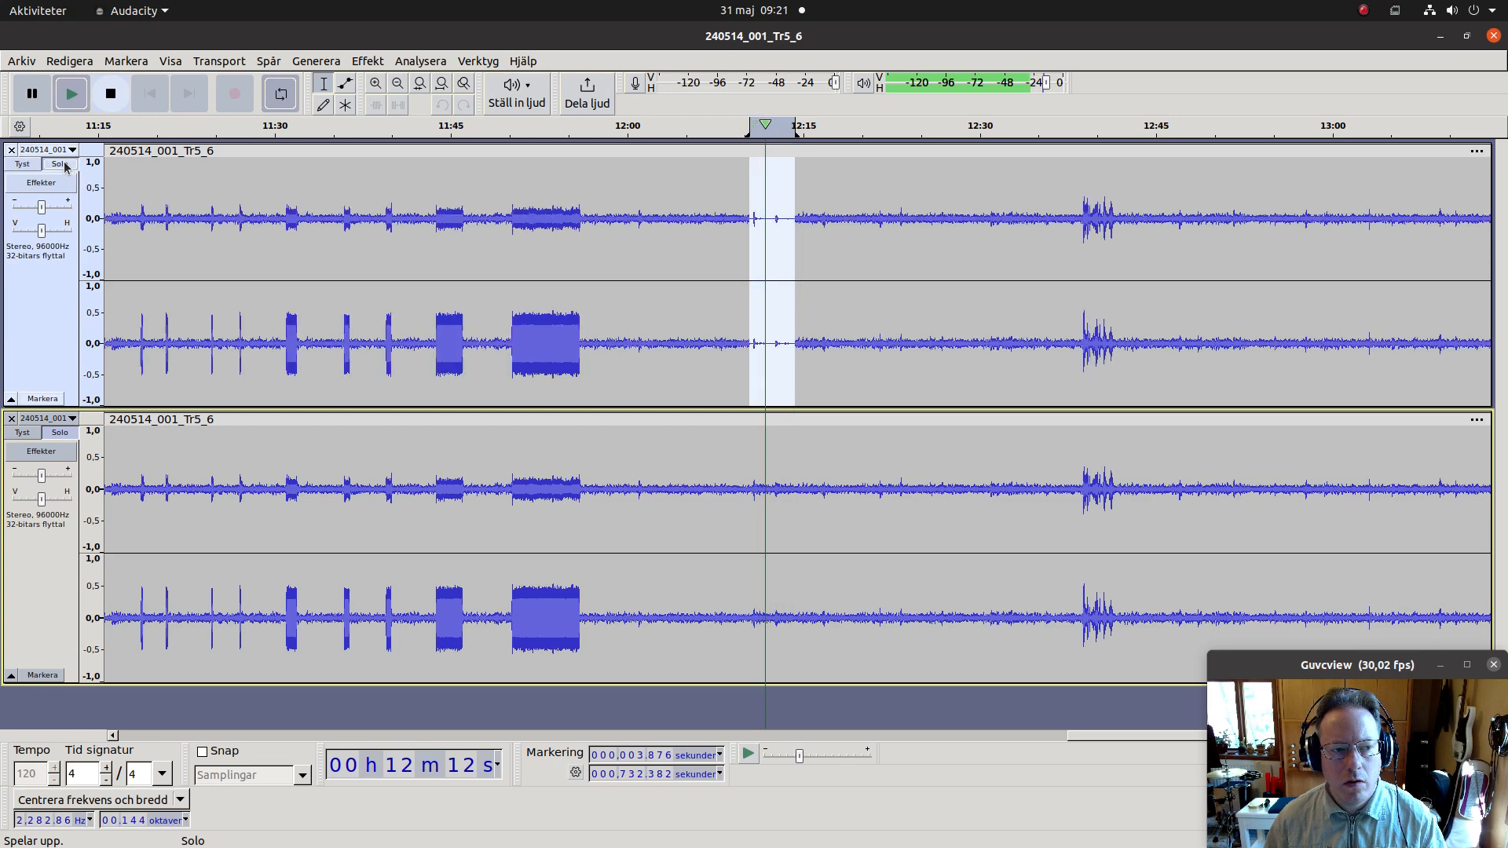
click(60, 164)
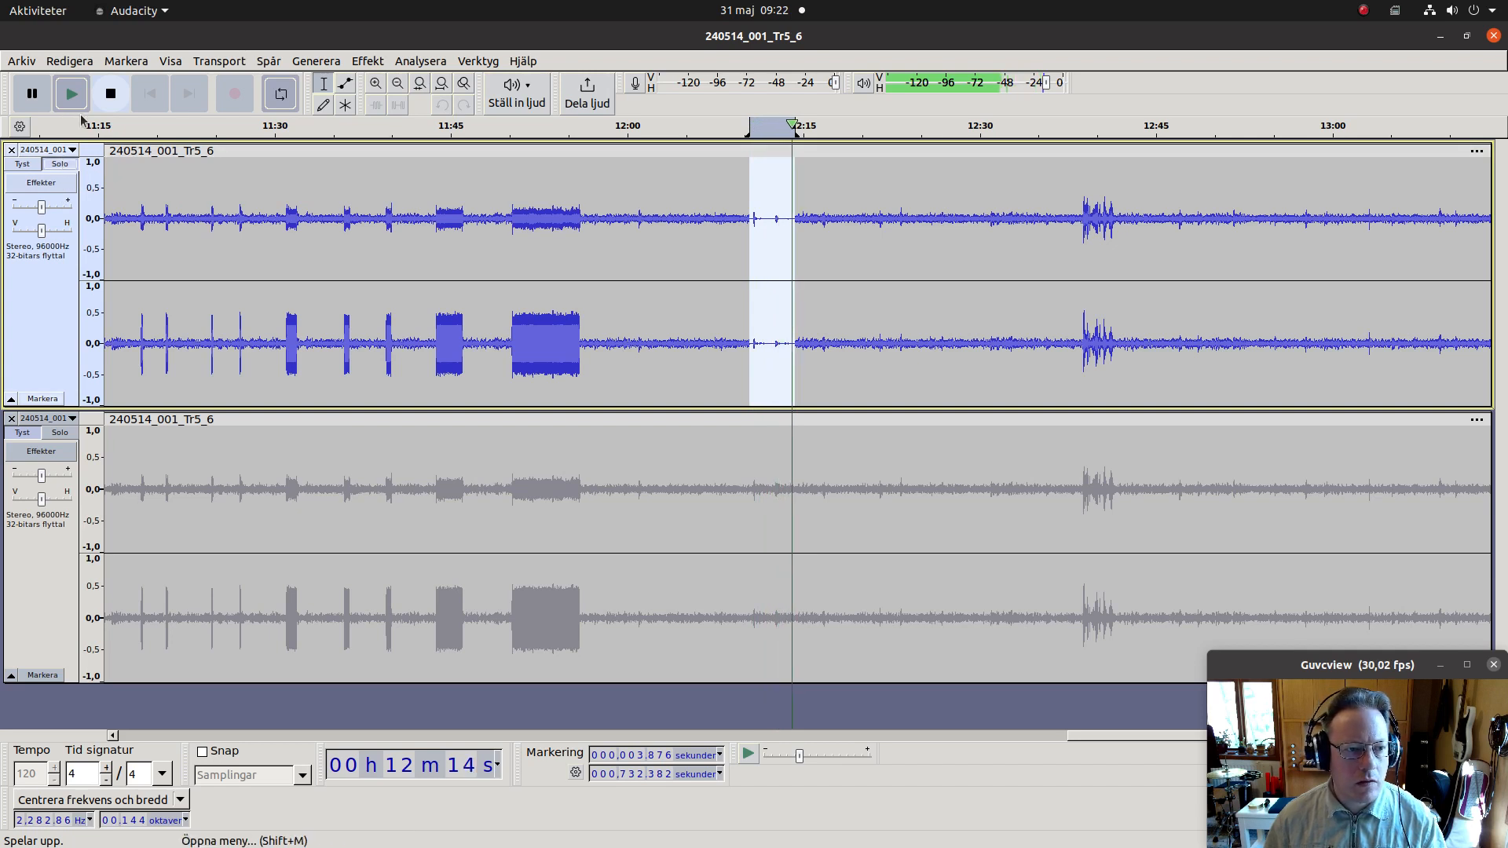
click(111, 93)
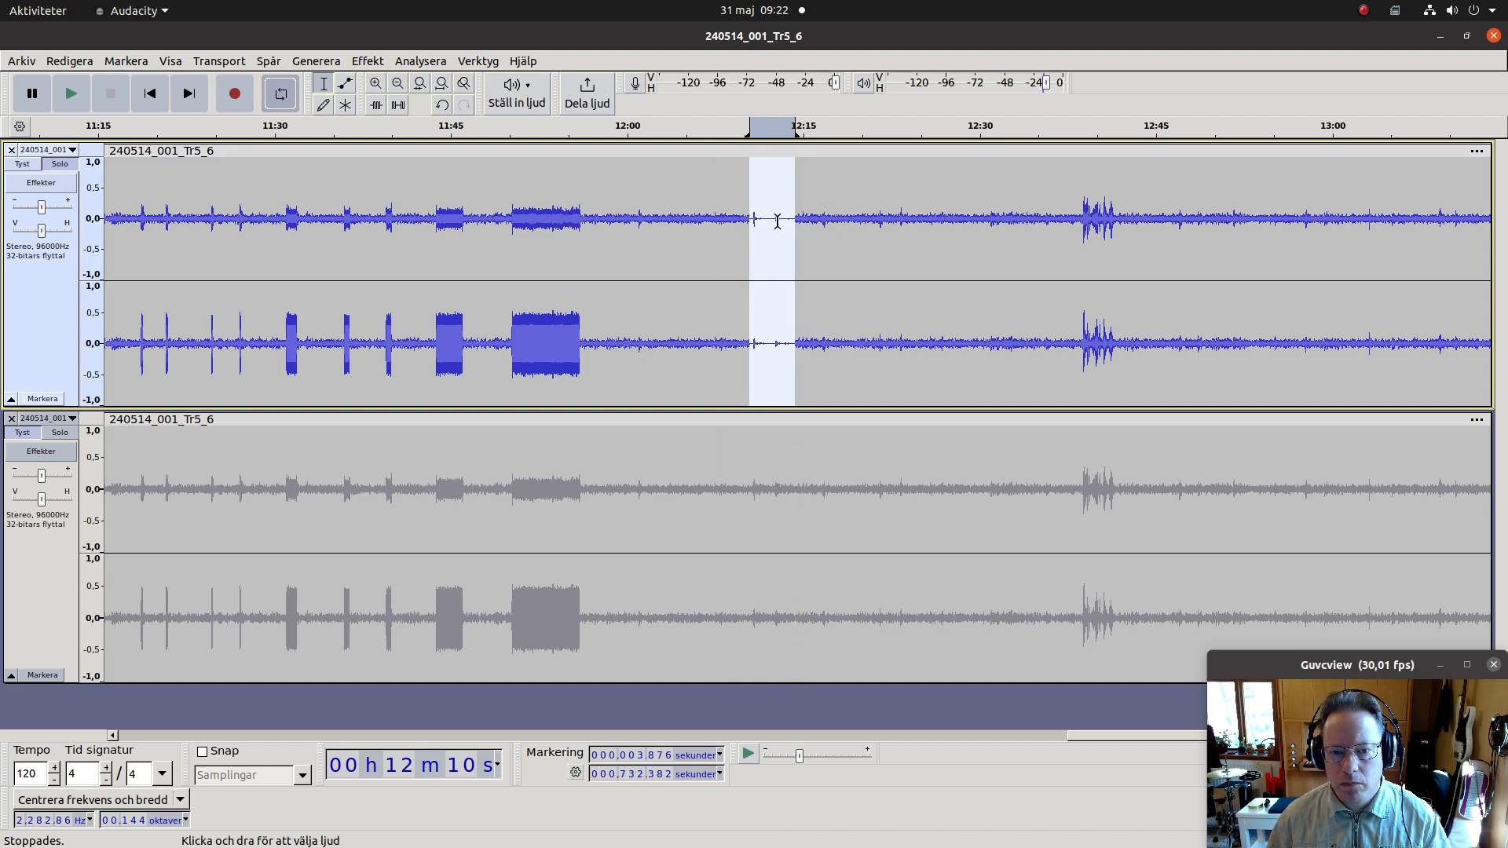
Step: Undo the noise reduction on the passage and play the restored audio from about 12:00
click(67, 61)
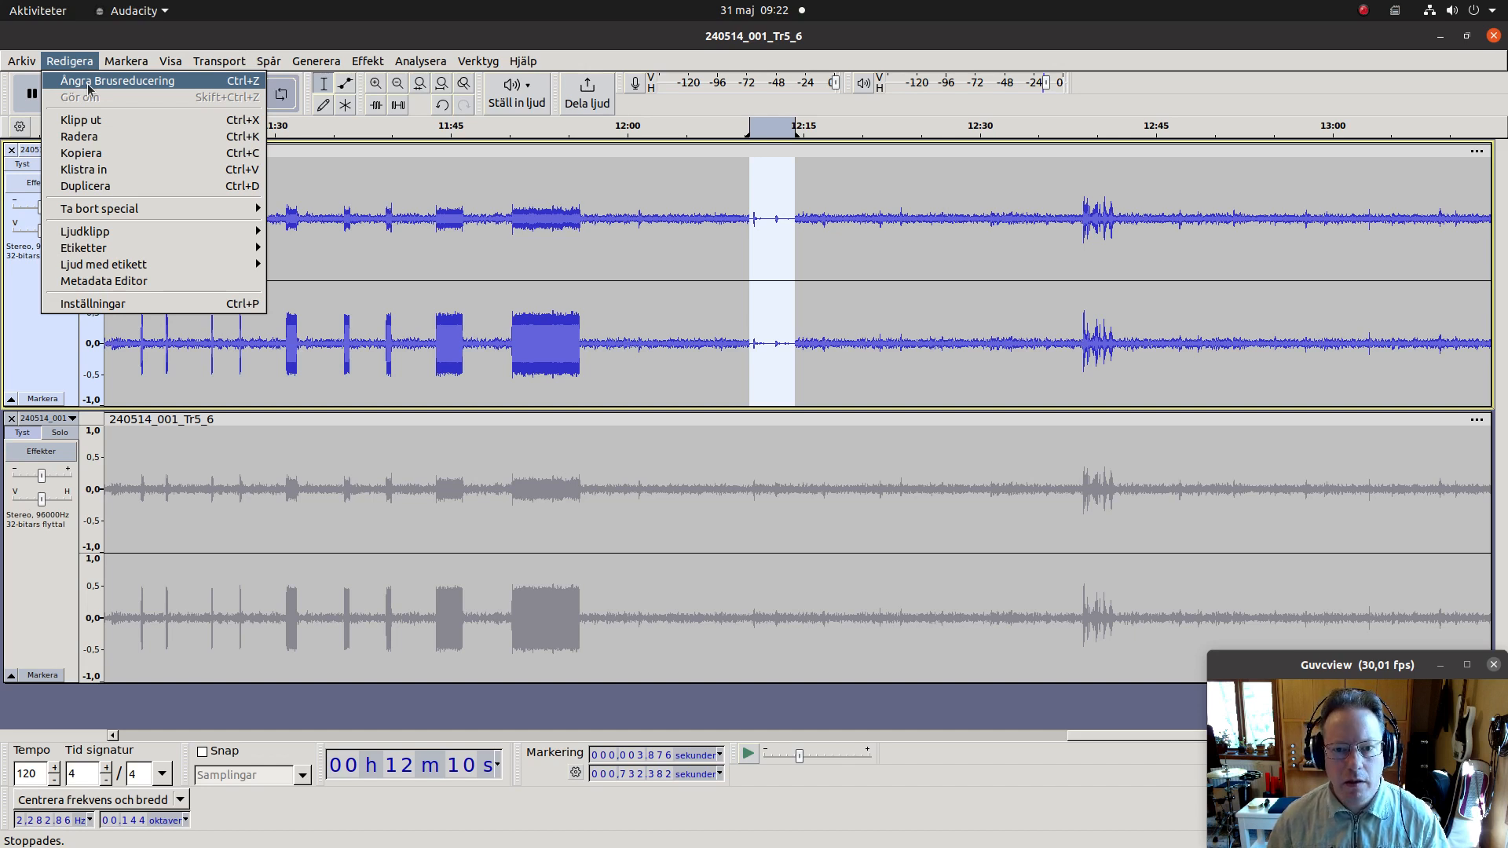
click(88, 82)
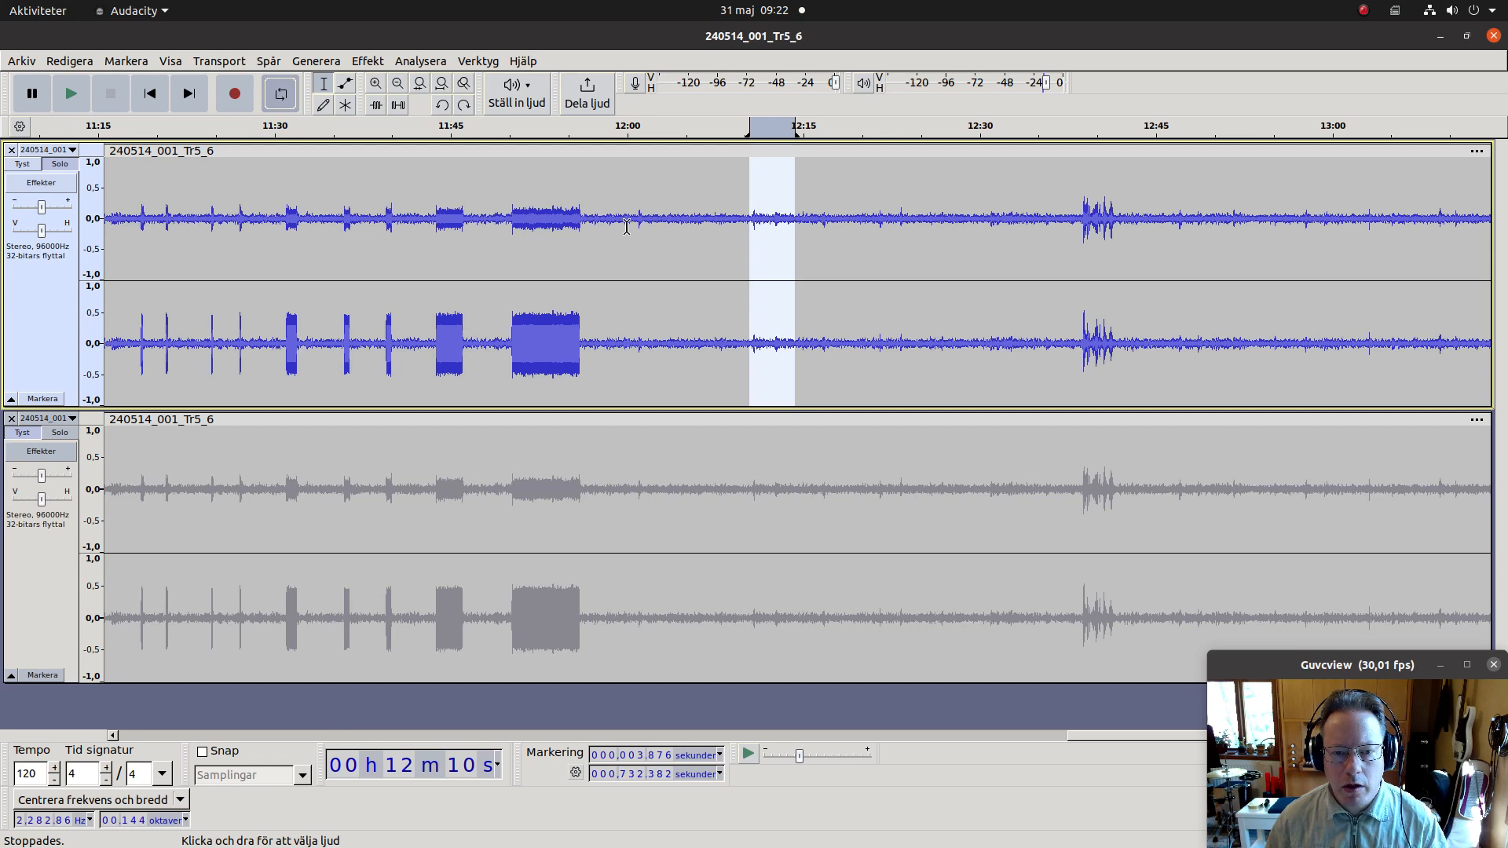
click(627, 232)
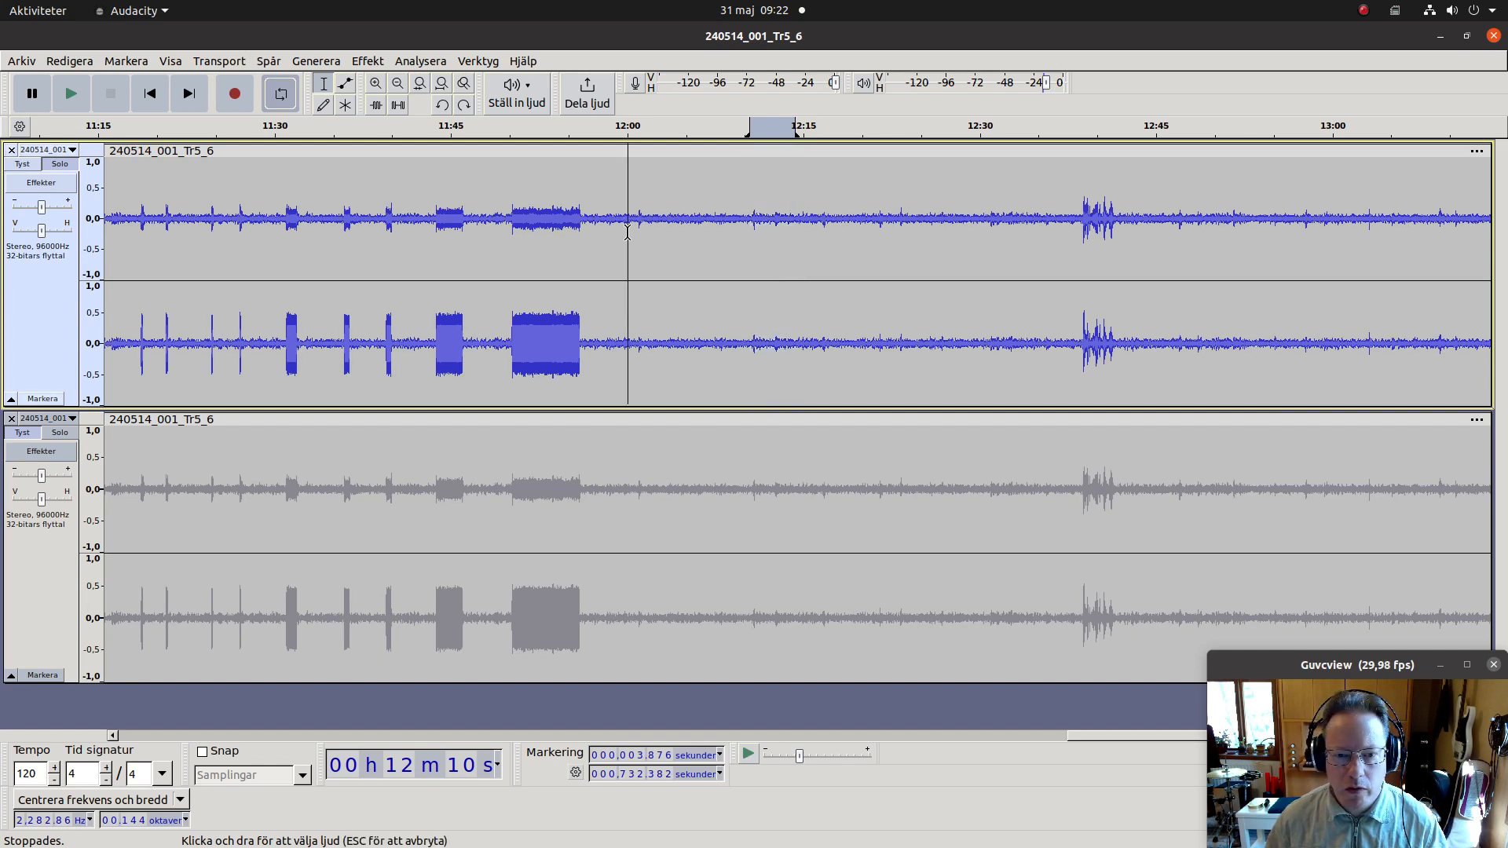
key(space)
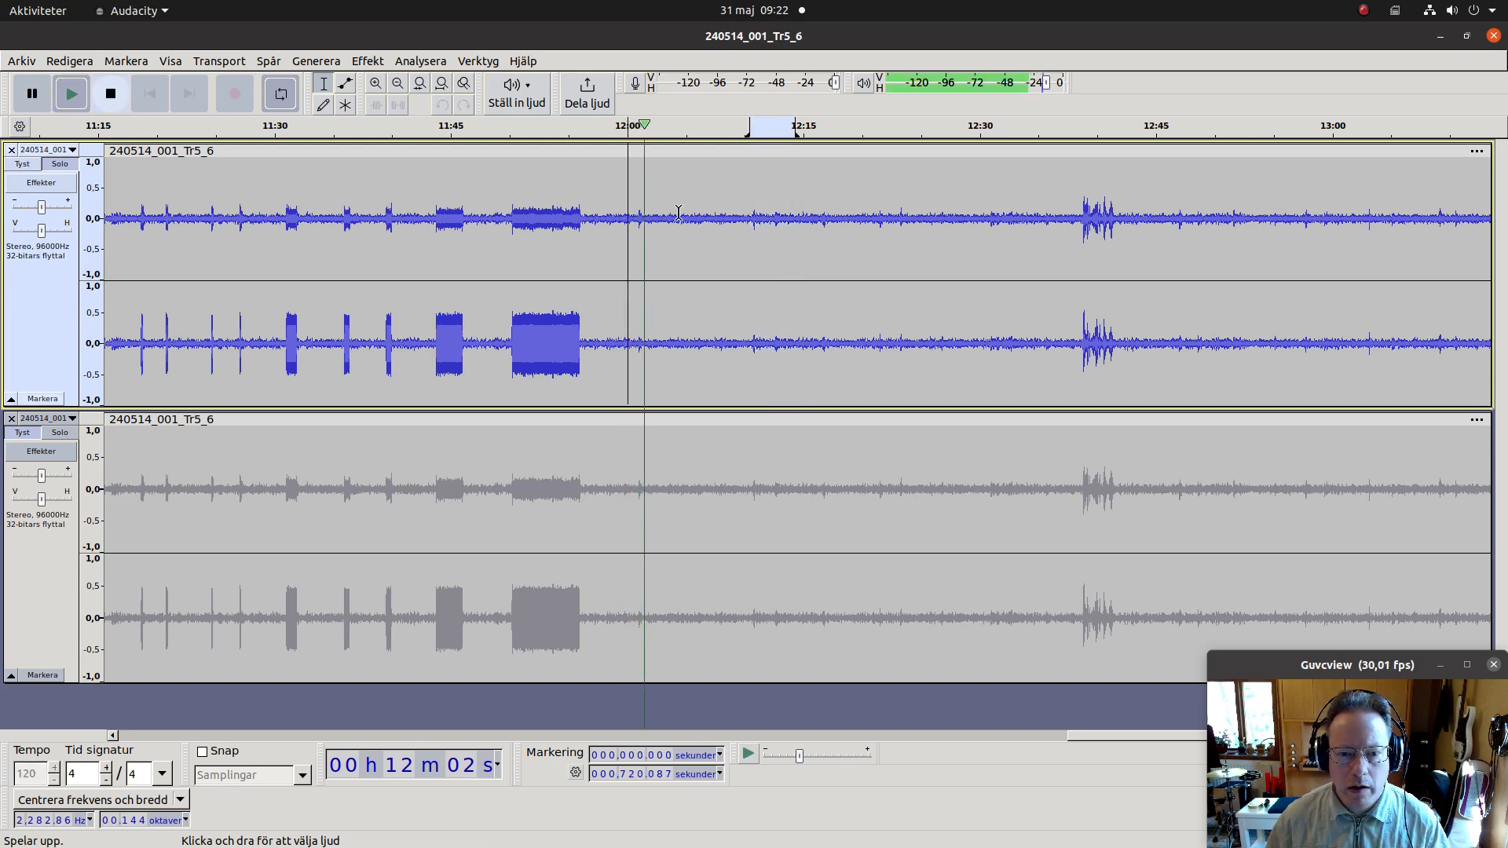
key(space)
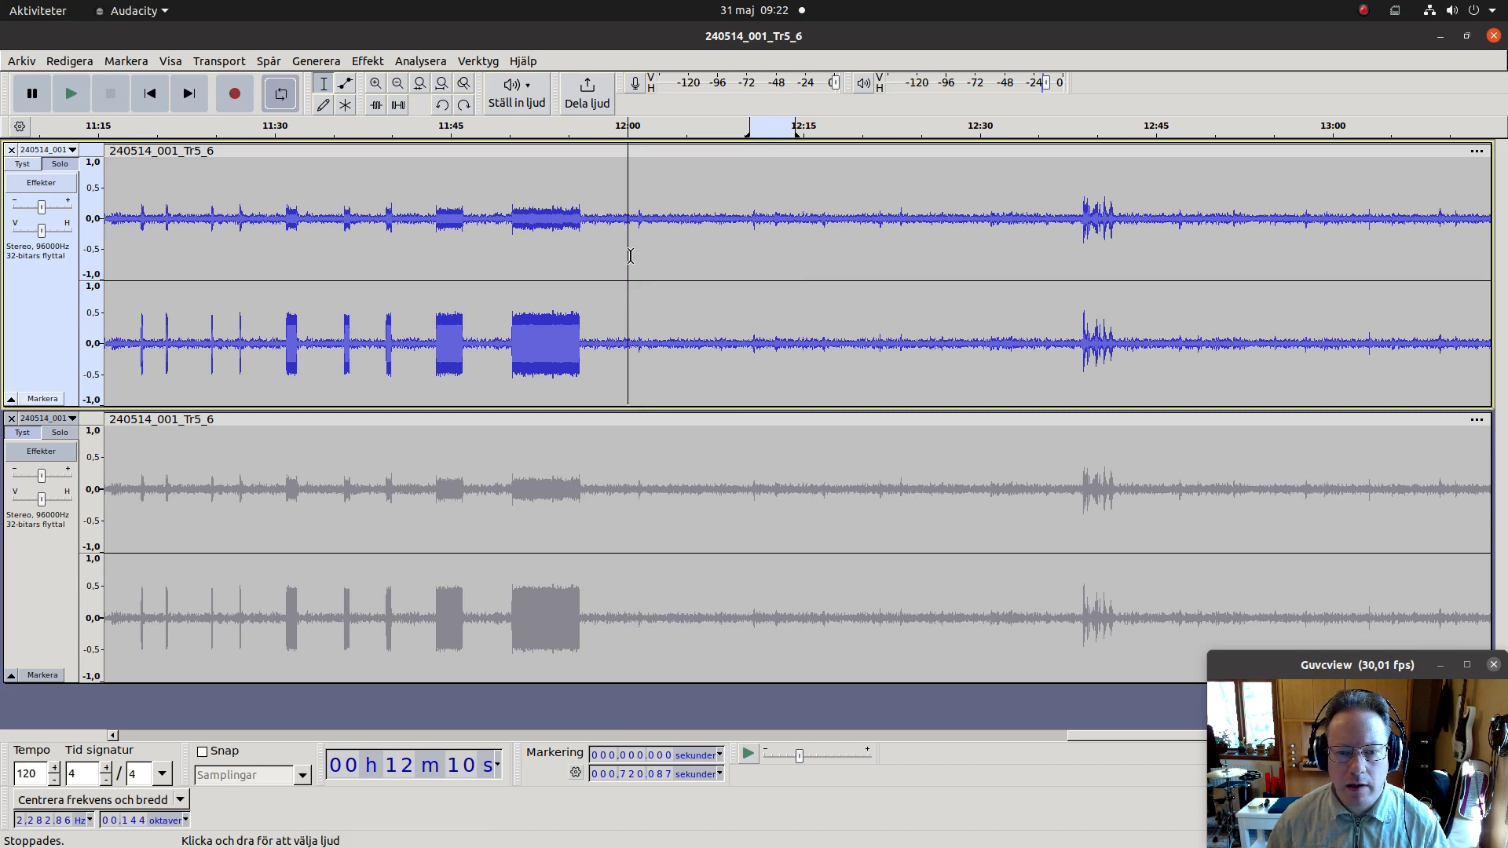
Step: Repeat the noise reduction on the first track from about 12:00 to 13:15, and play the beginning of the treated stretch
drag(630, 256, 1230, 364)
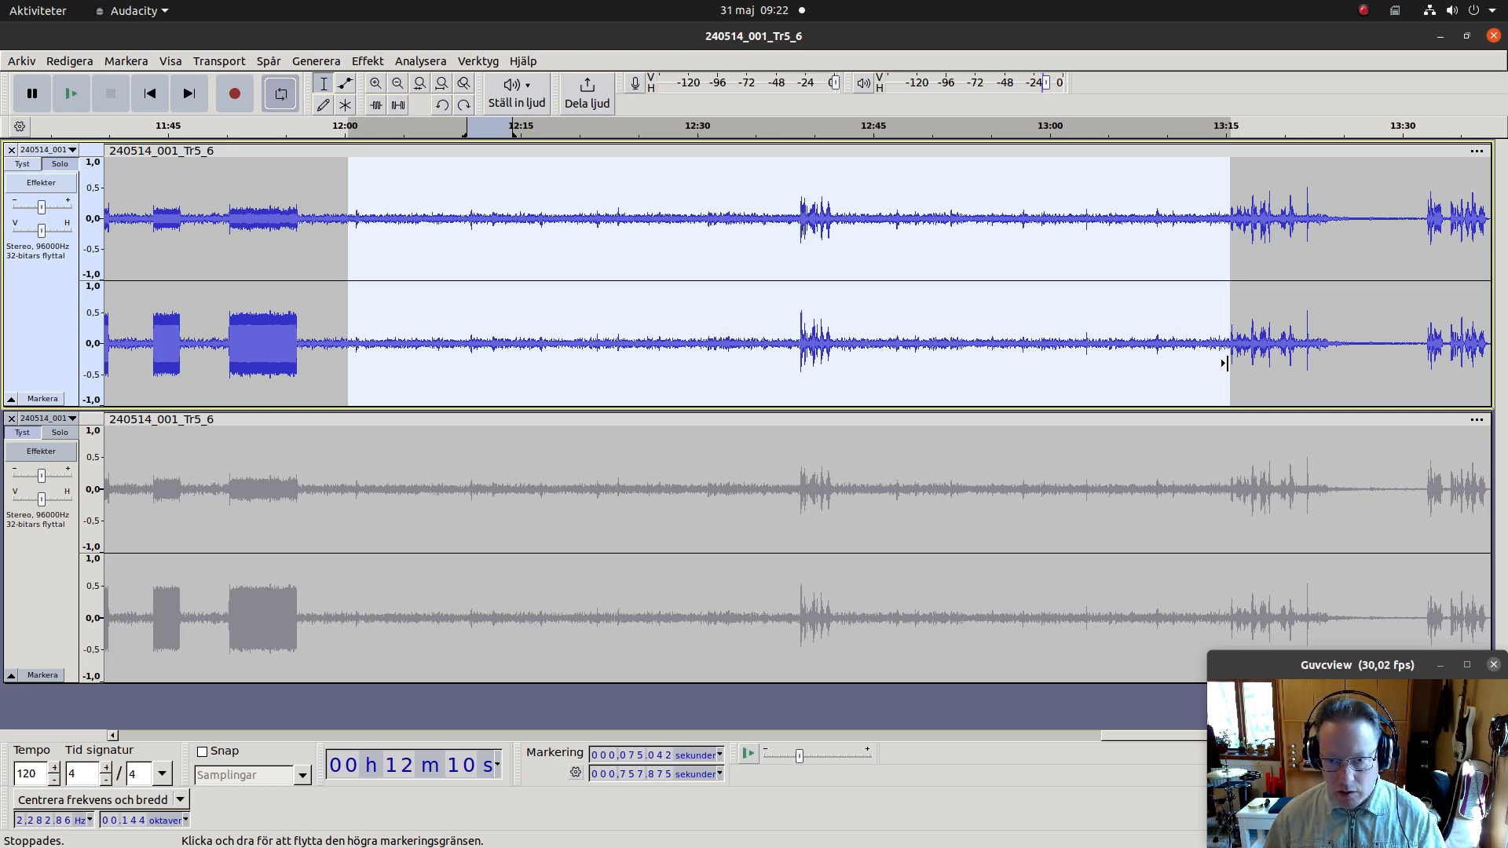
key(ctrl+r)
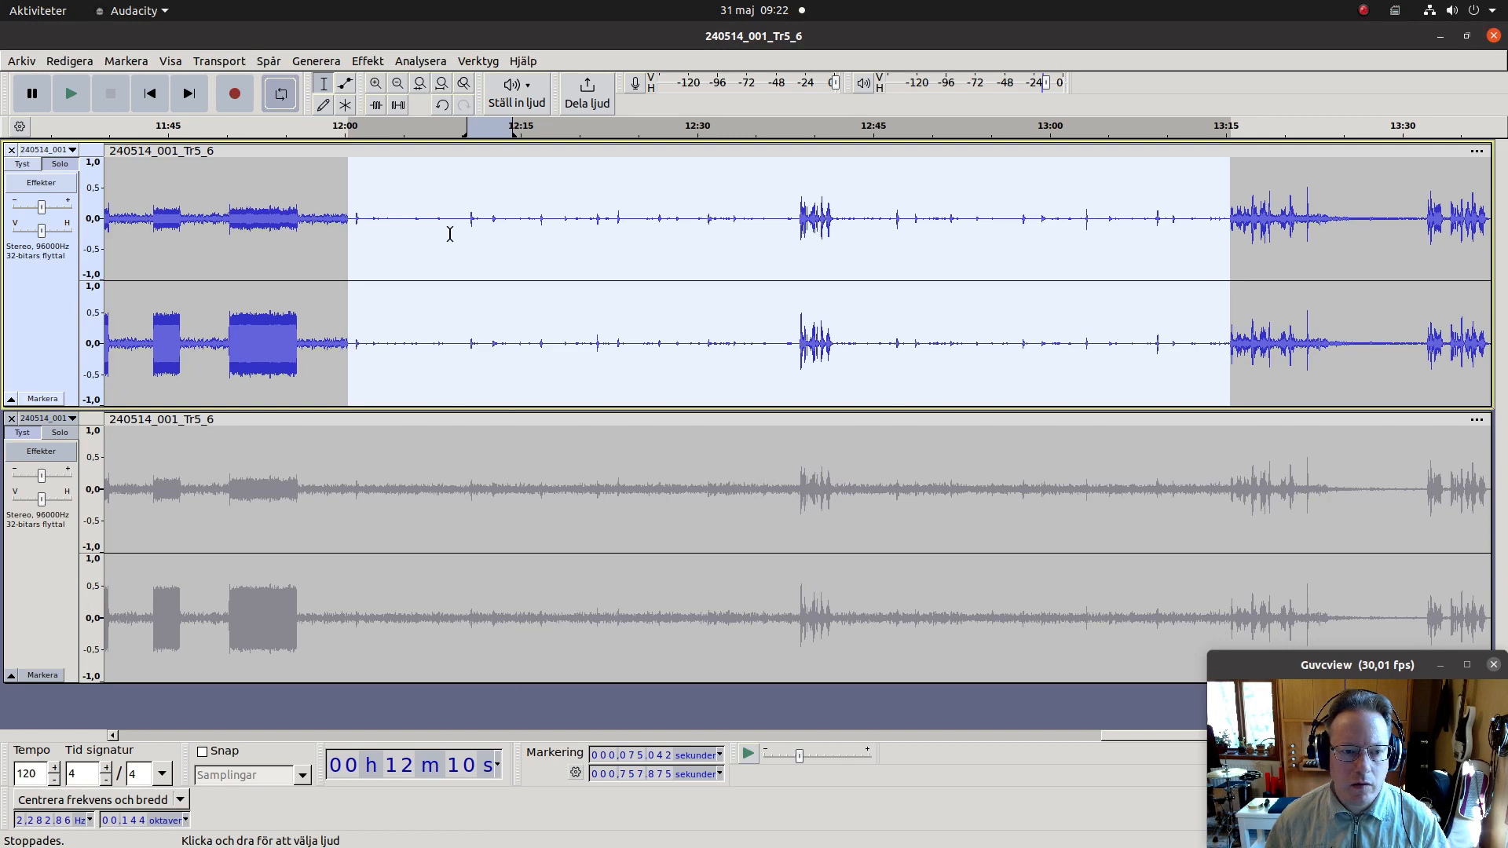
click(355, 210)
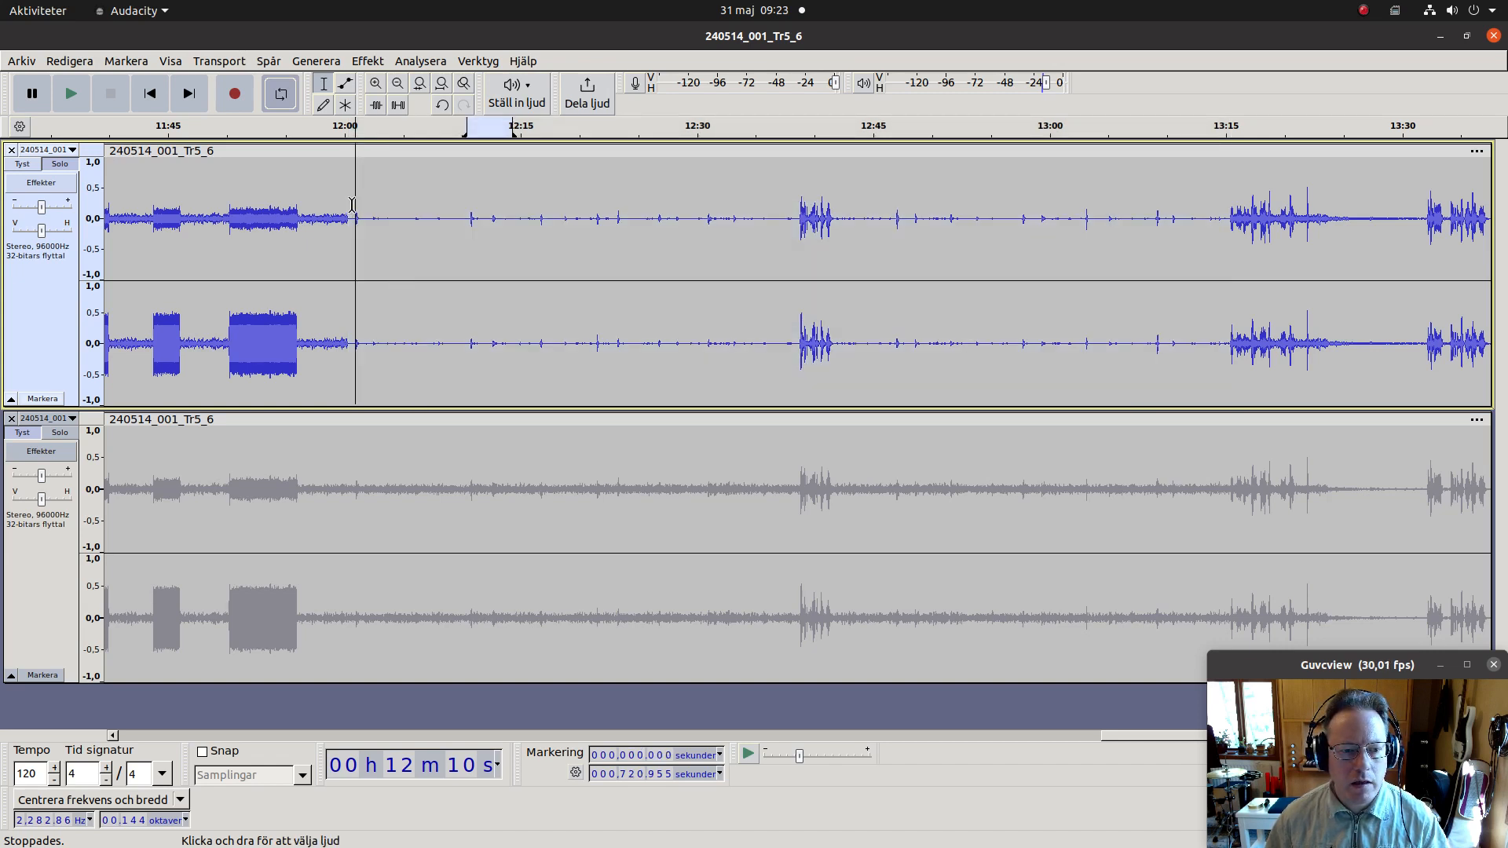
key(space)
key(space)
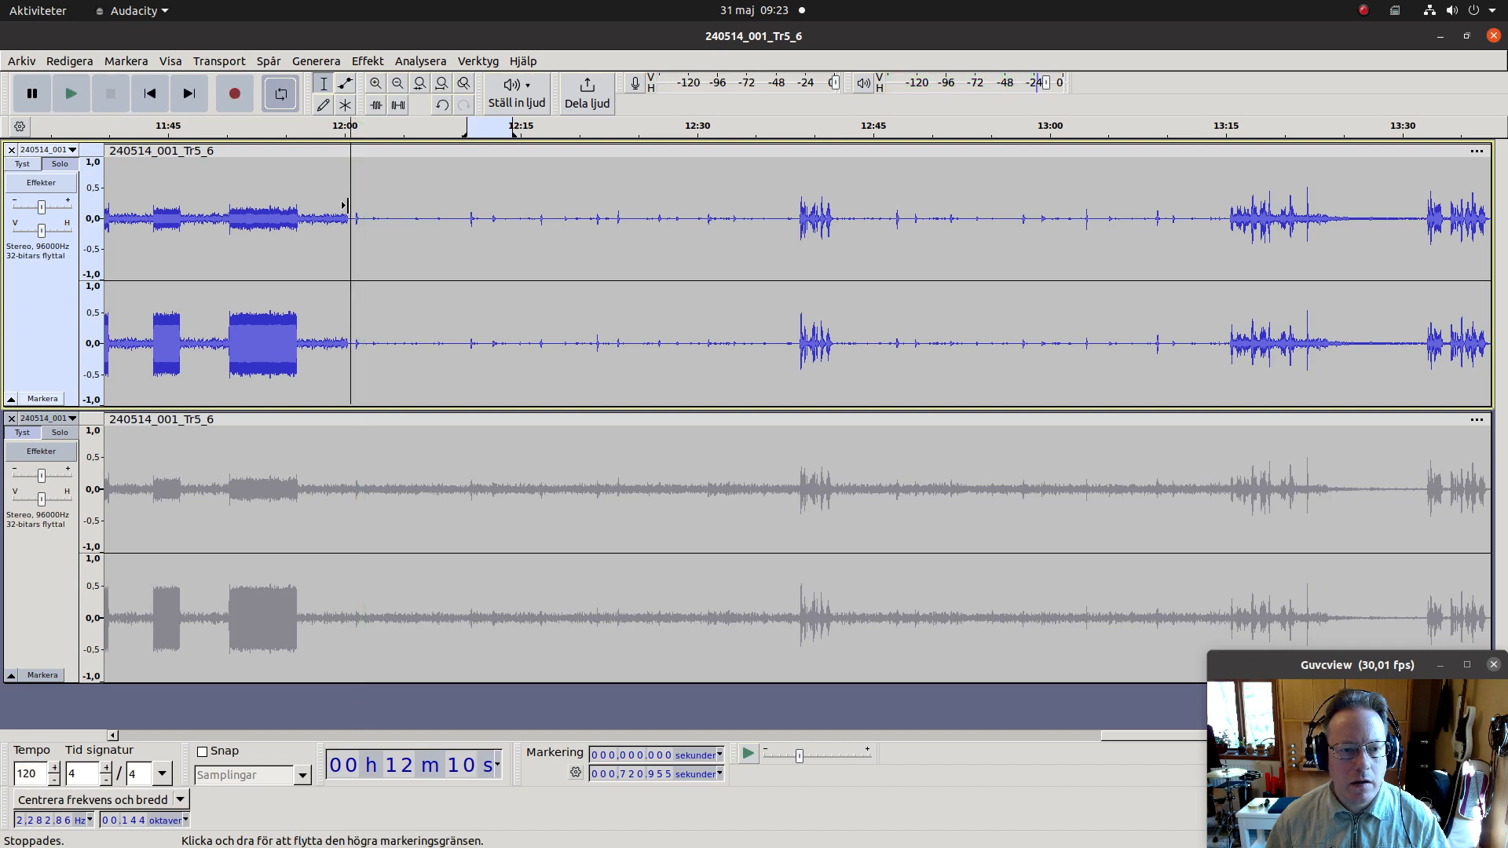
key(space)
key(space)
key(space)
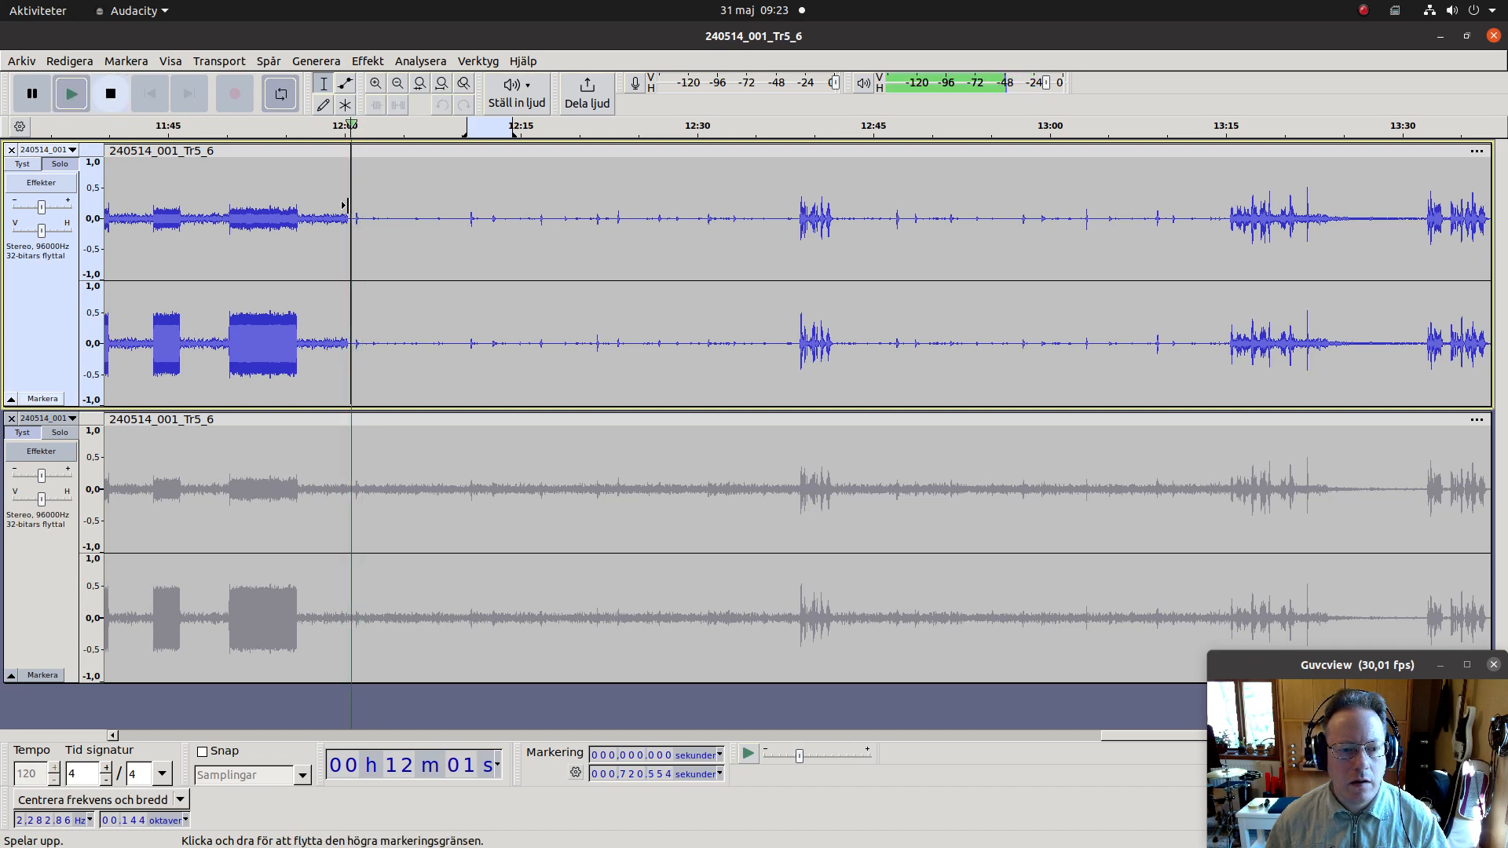
key(space)
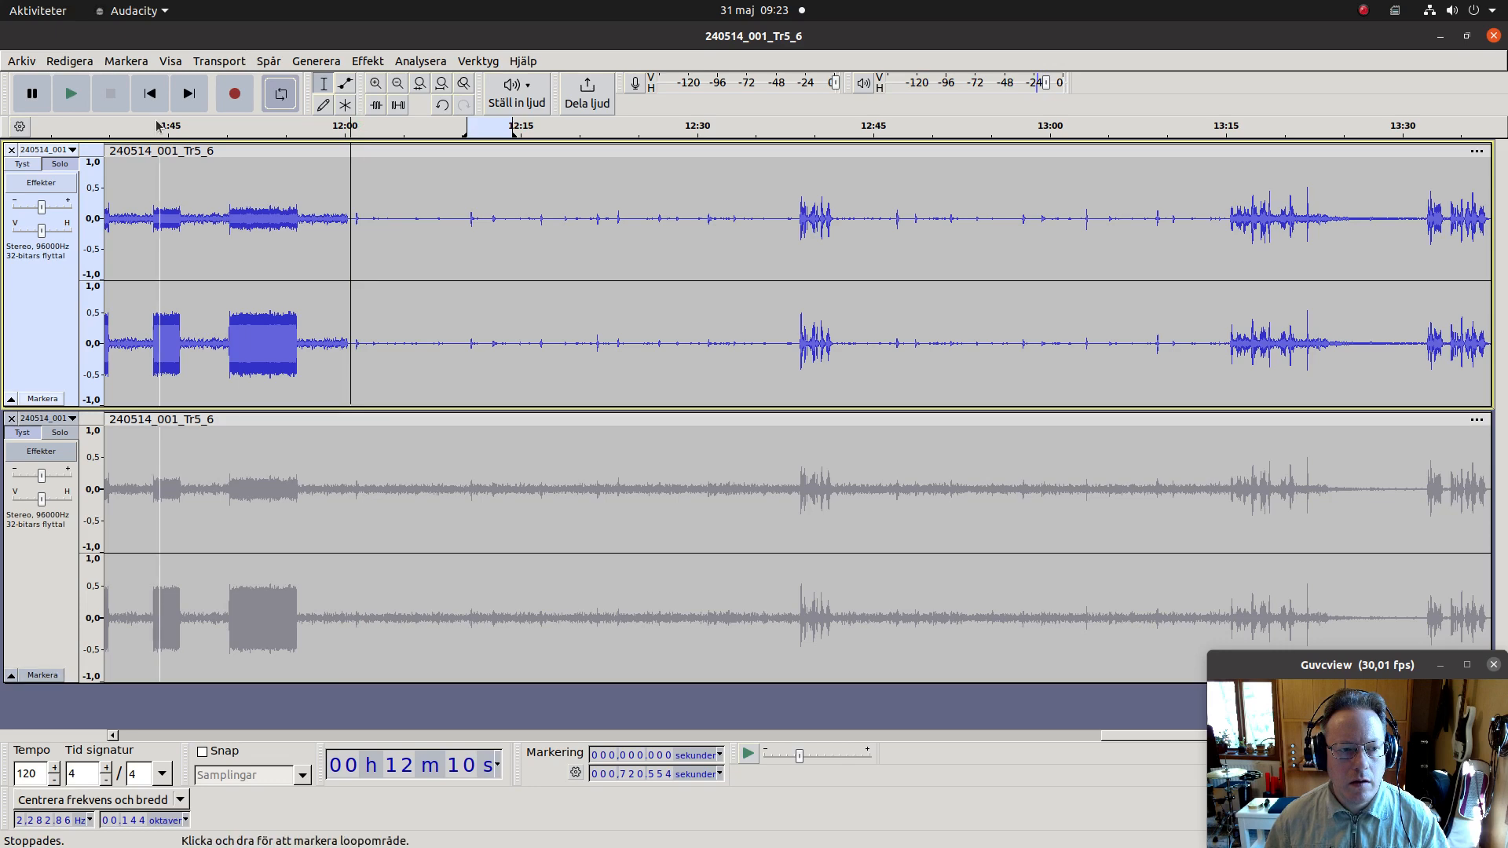
Step: Play the audio from about 12:00 with the untreated track soloed, and replay it with the noise-reduced track soloed
click(57, 432)
key(space)
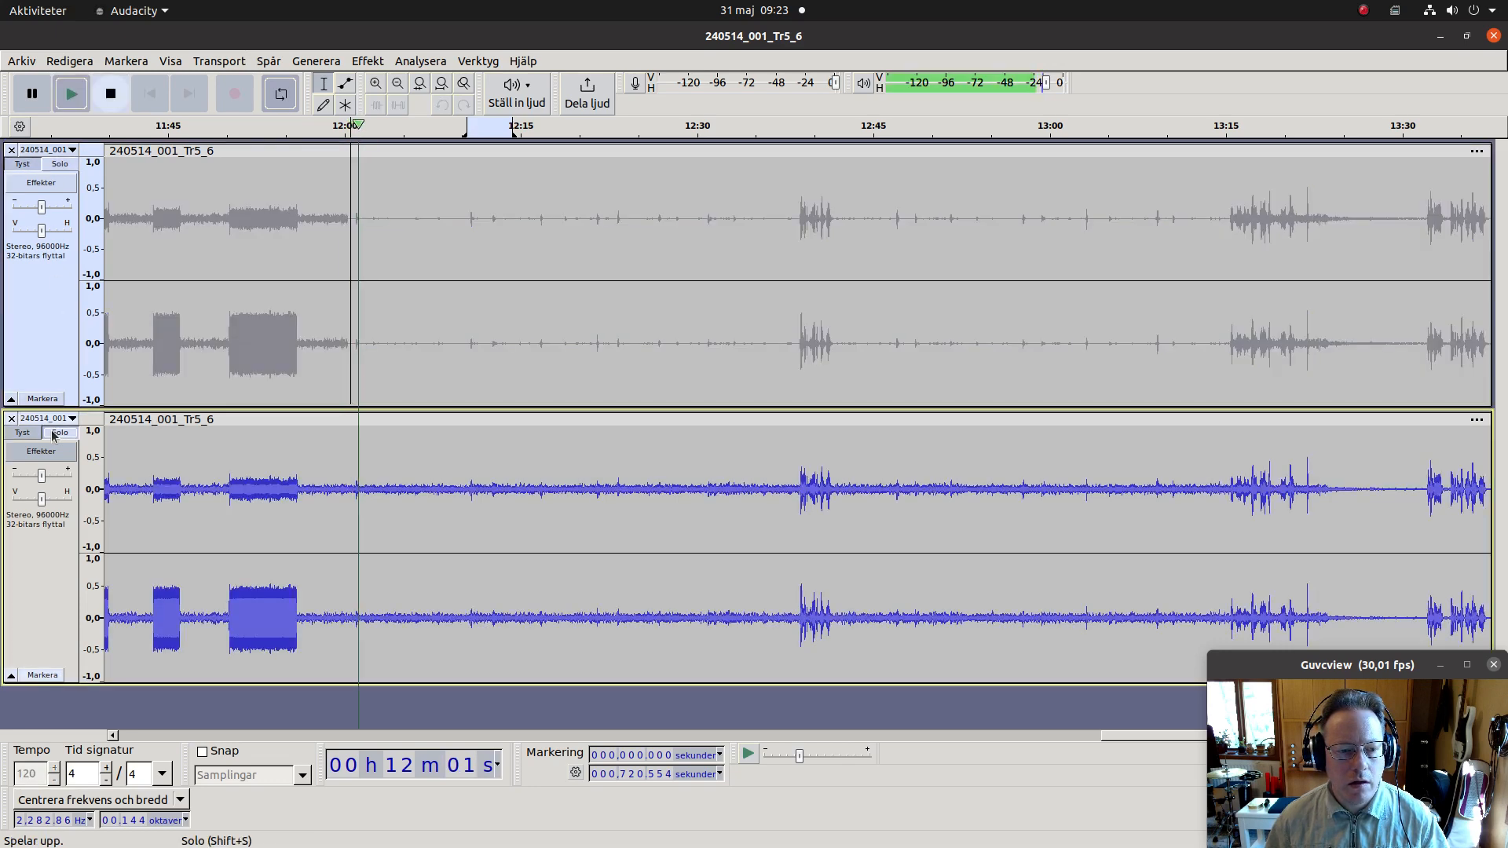
key(space)
key(space)
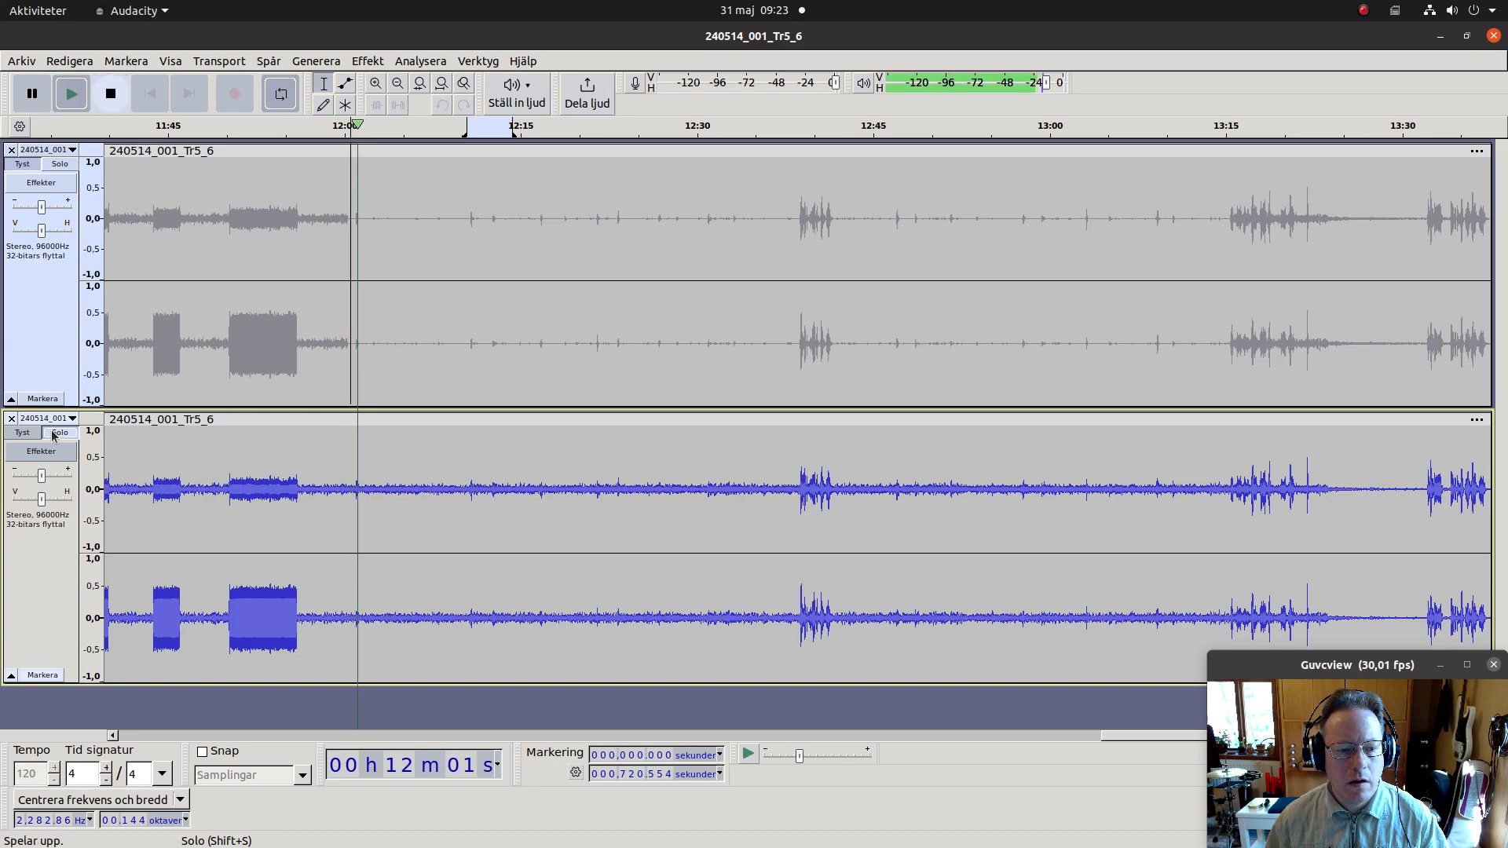
key(space)
key(space)
key(space)
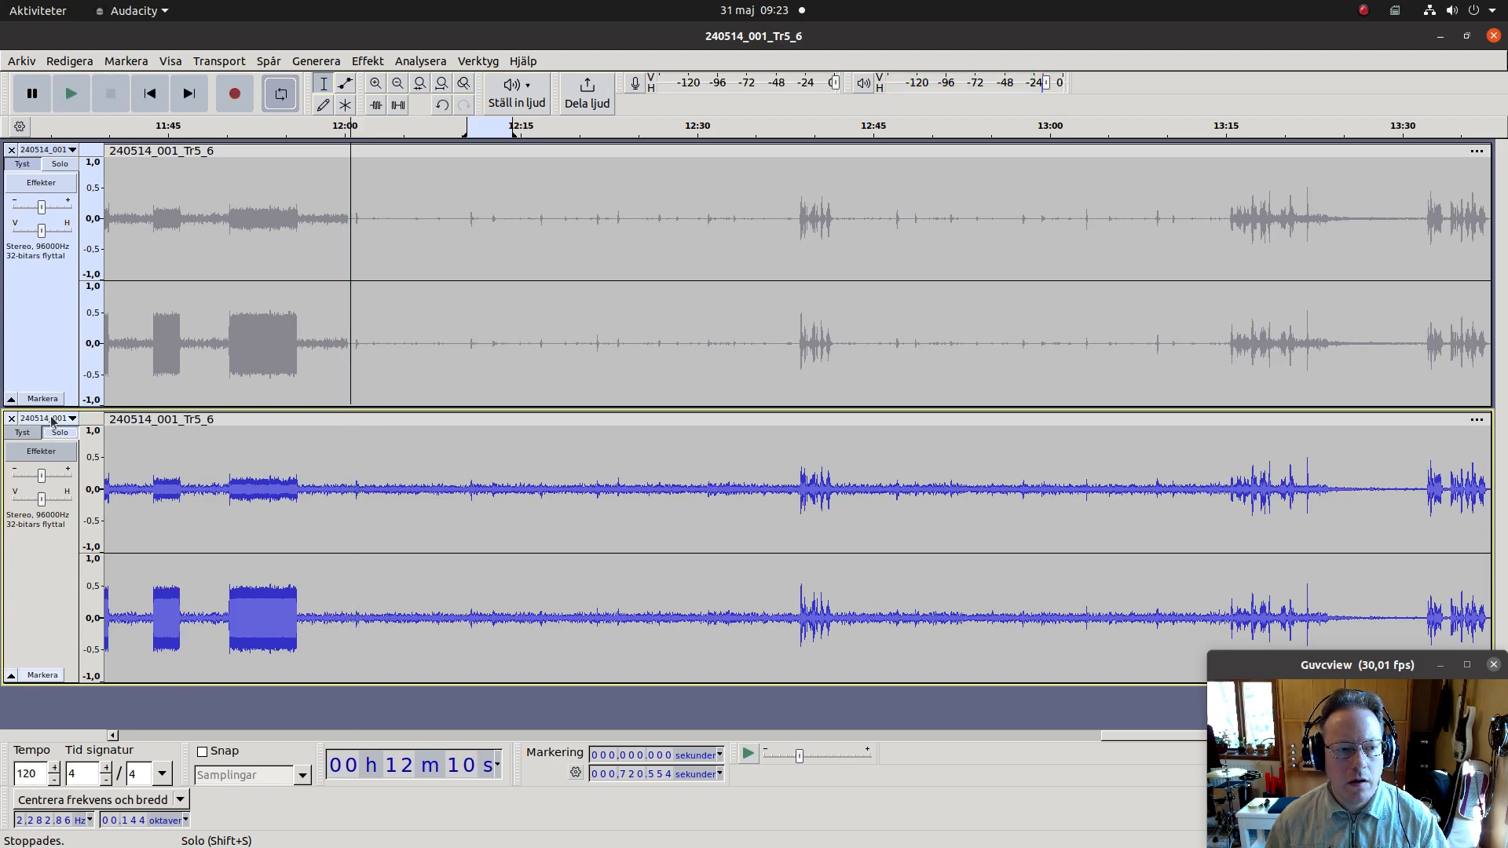
click(59, 164)
key(space)
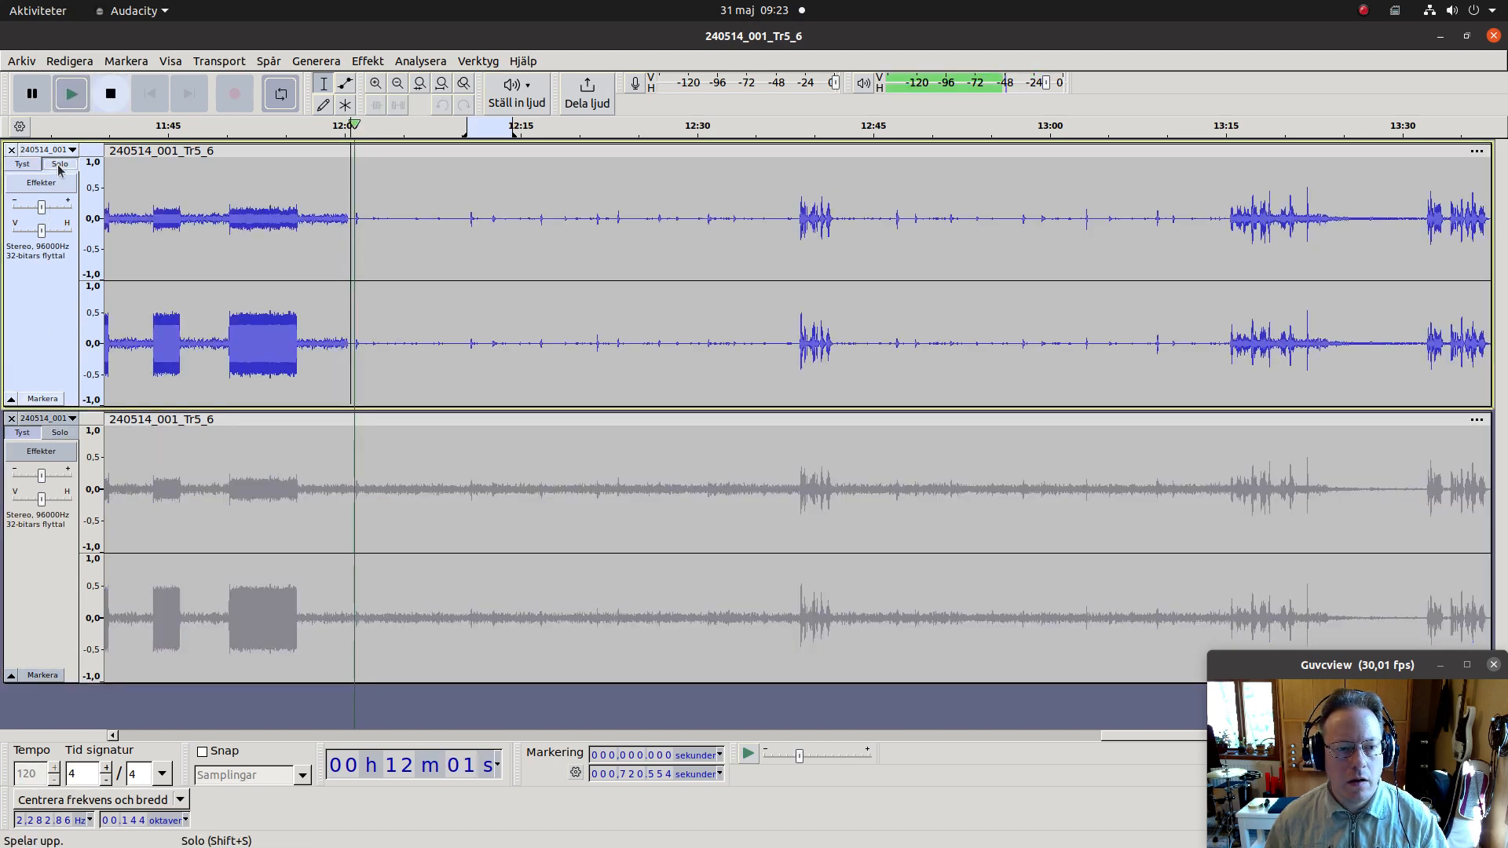
key(space)
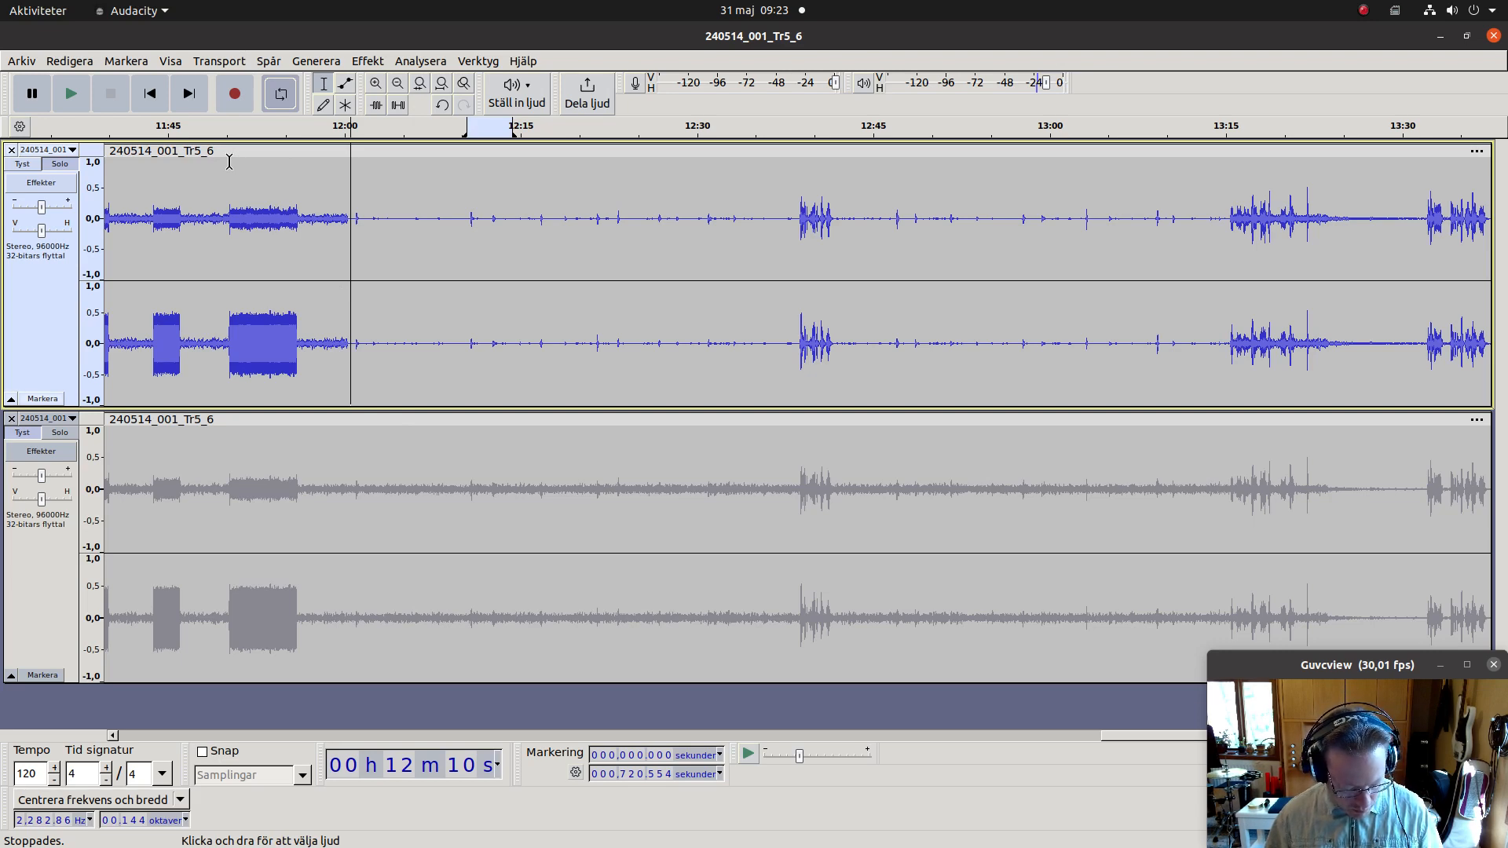
Step: Apply the same noise reduction to a passage of about 3.6 s around 1:54, just before the first notes in the first track
key(ctrl+a)
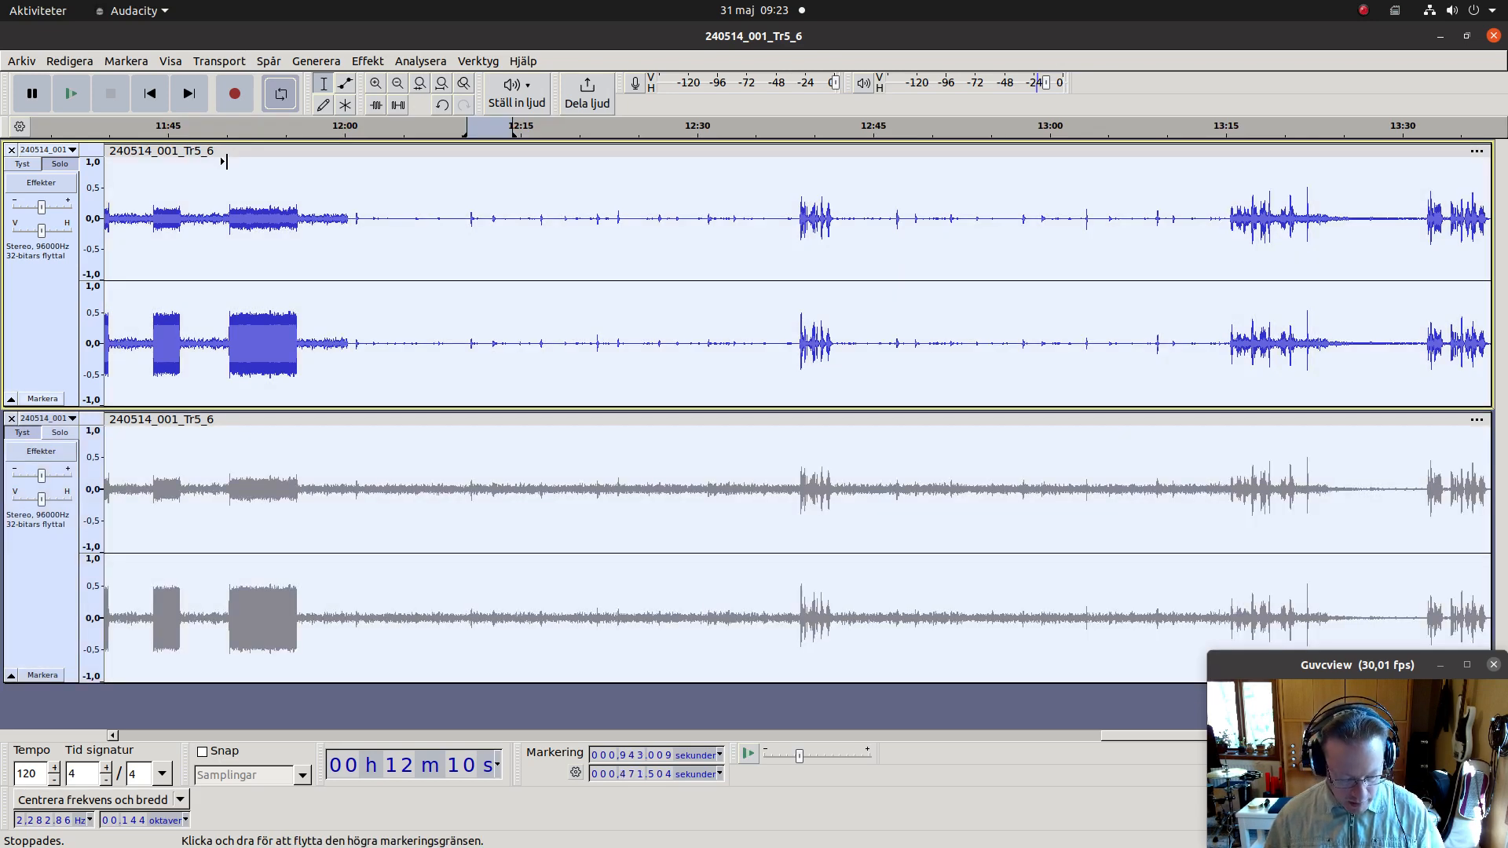
key(ctrl+f)
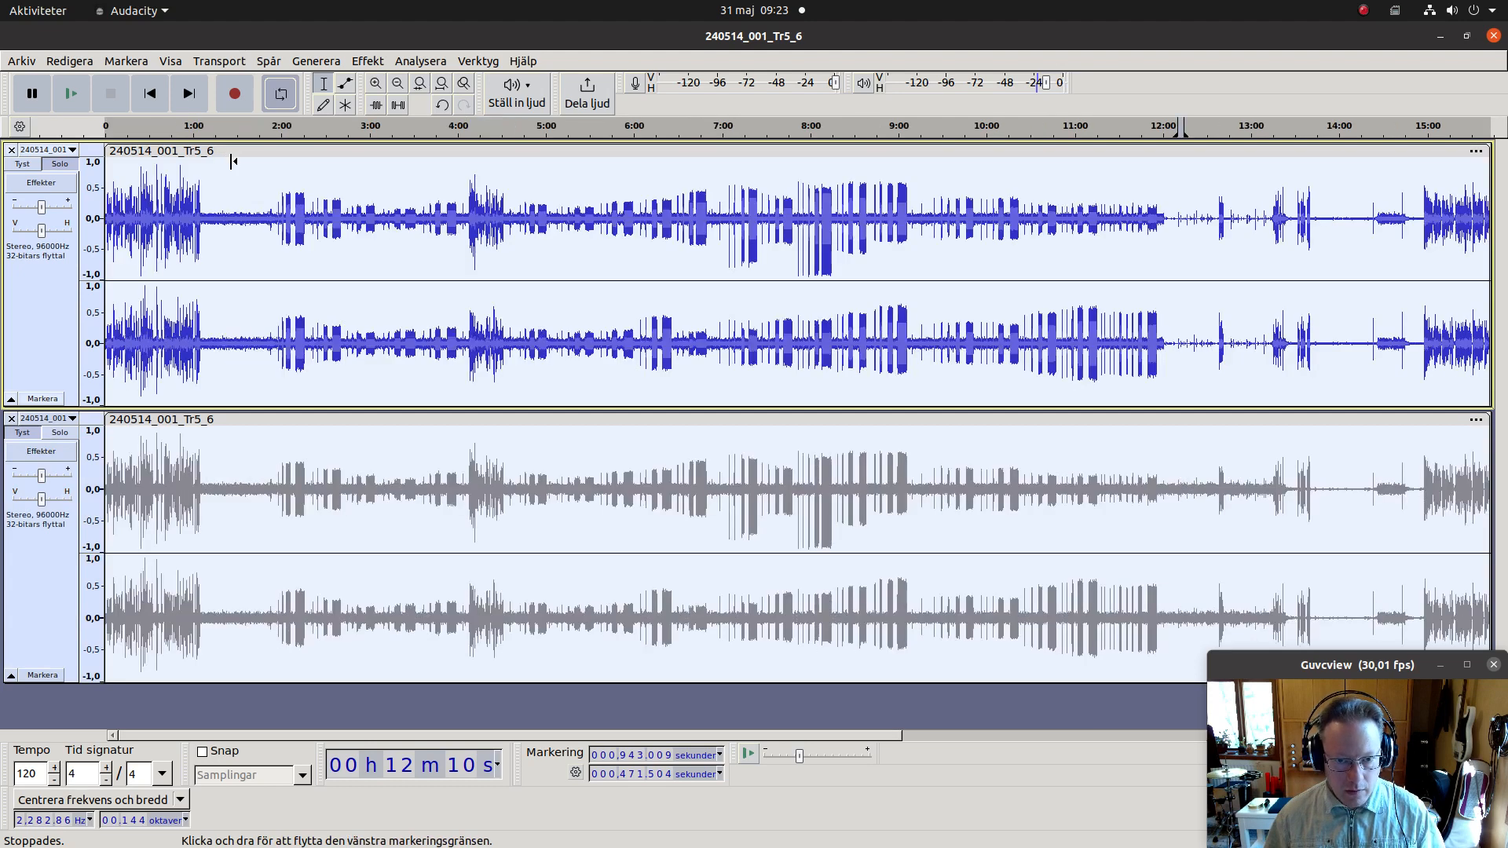
click(268, 233)
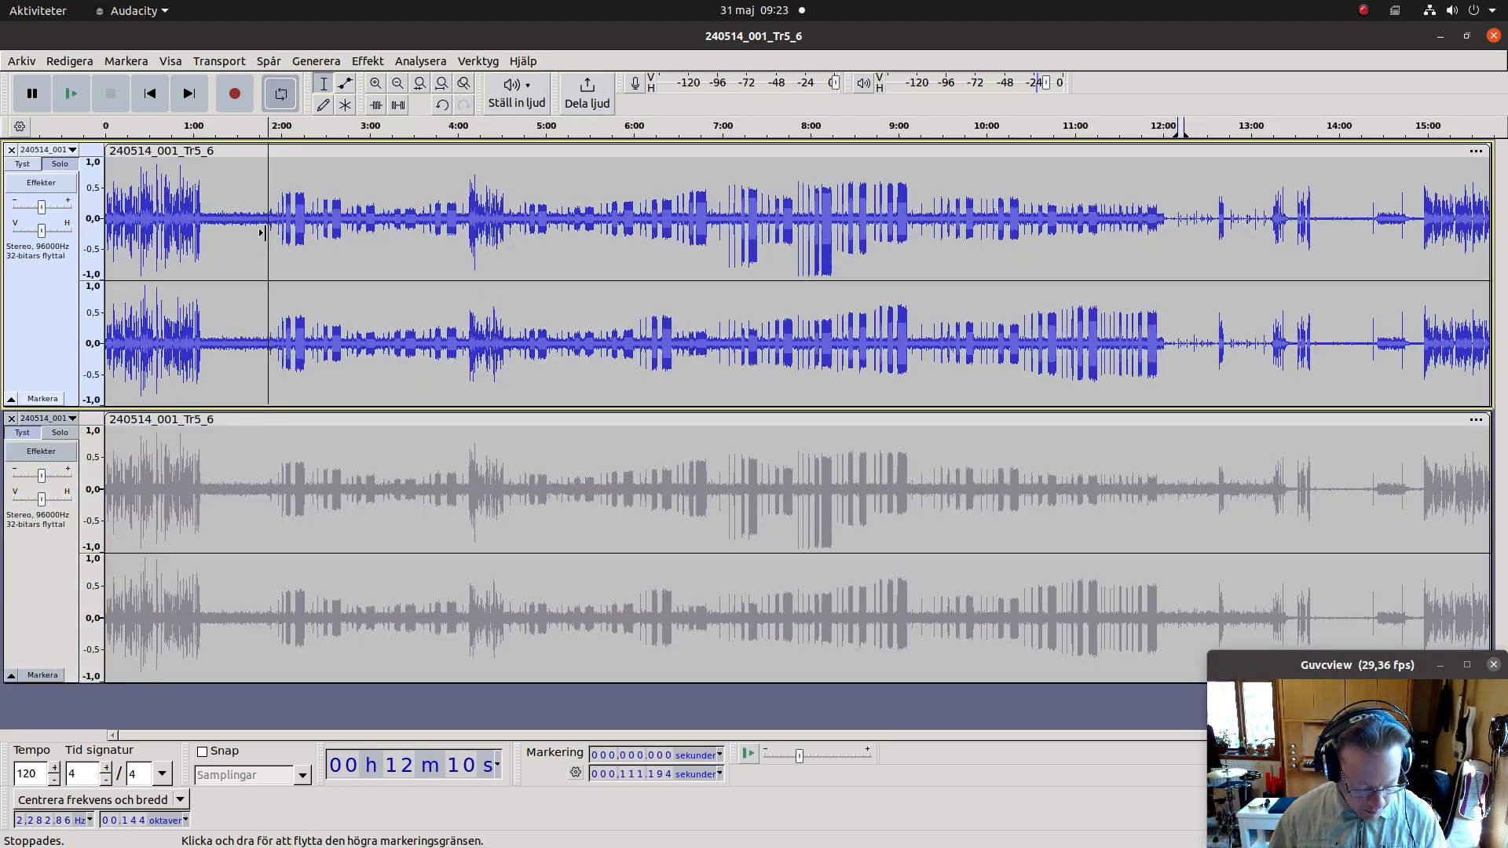
key(ctrl+1)
key(ctrl+1)
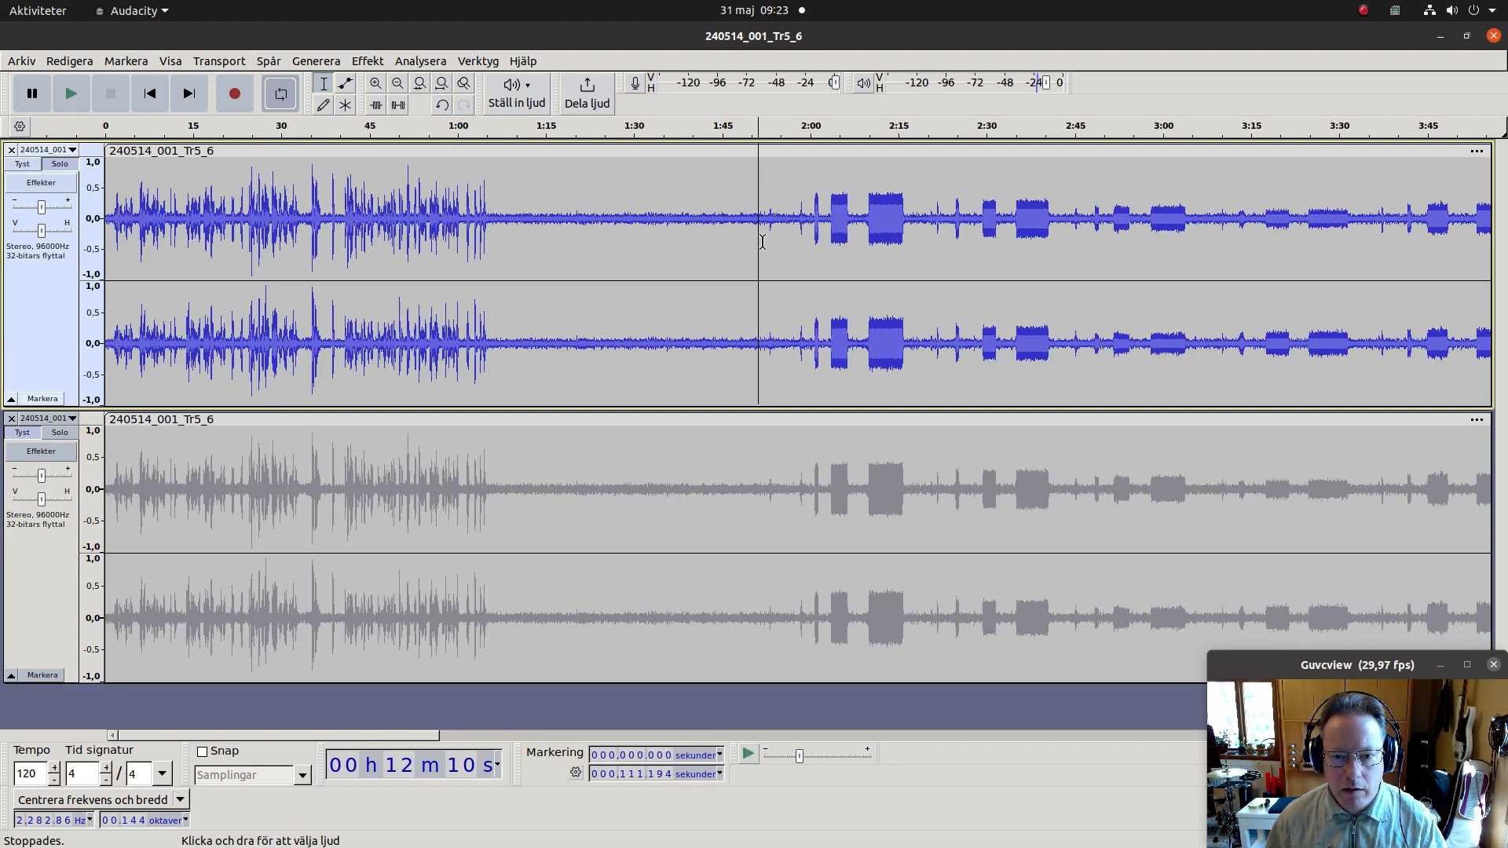
drag(763, 235, 782, 245)
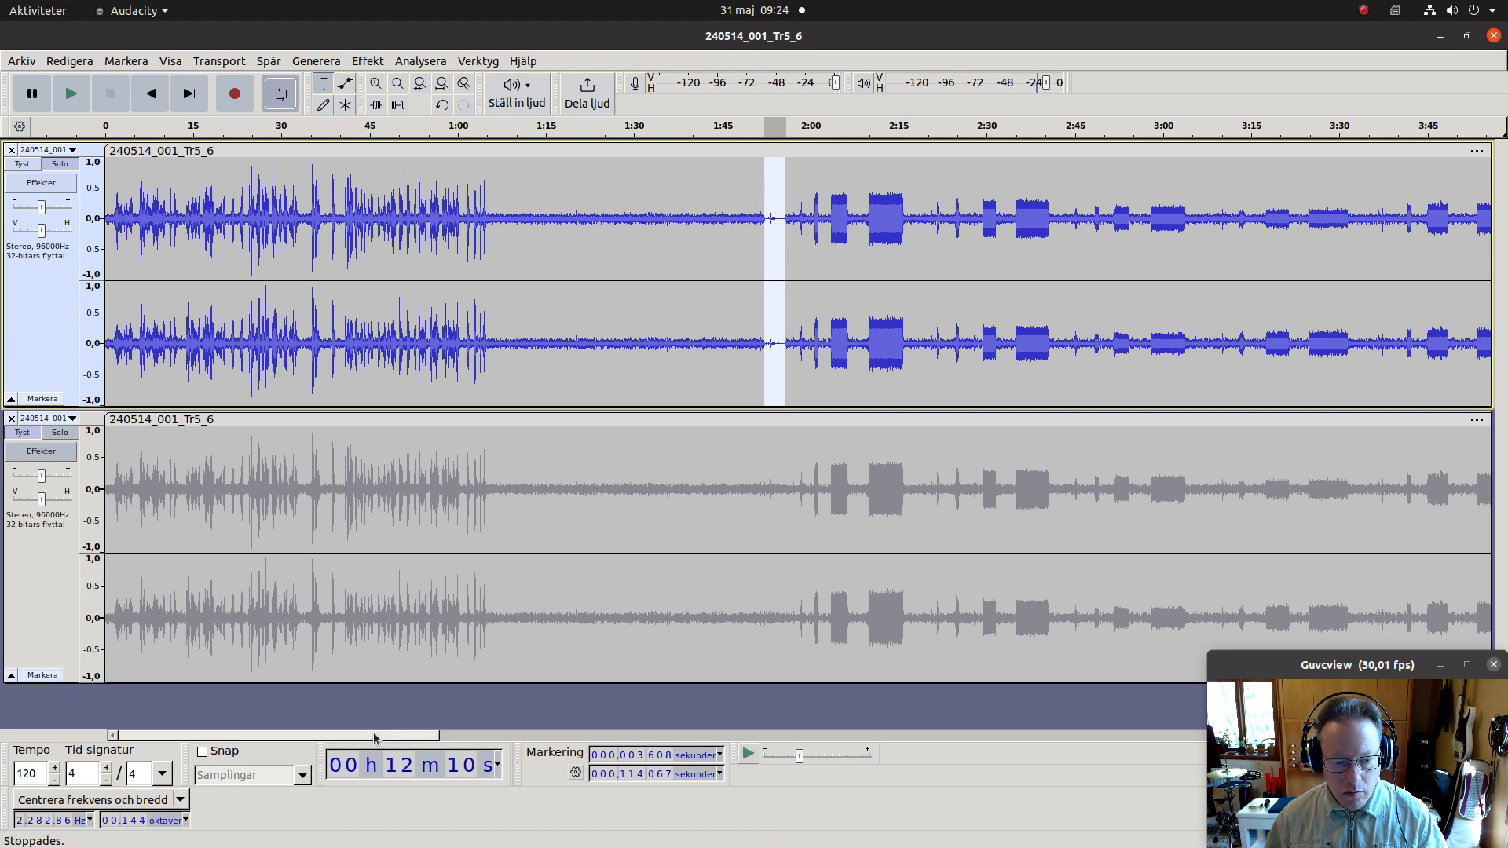
drag(395, 738, 486, 745)
scroll(646, 313, right, 10)
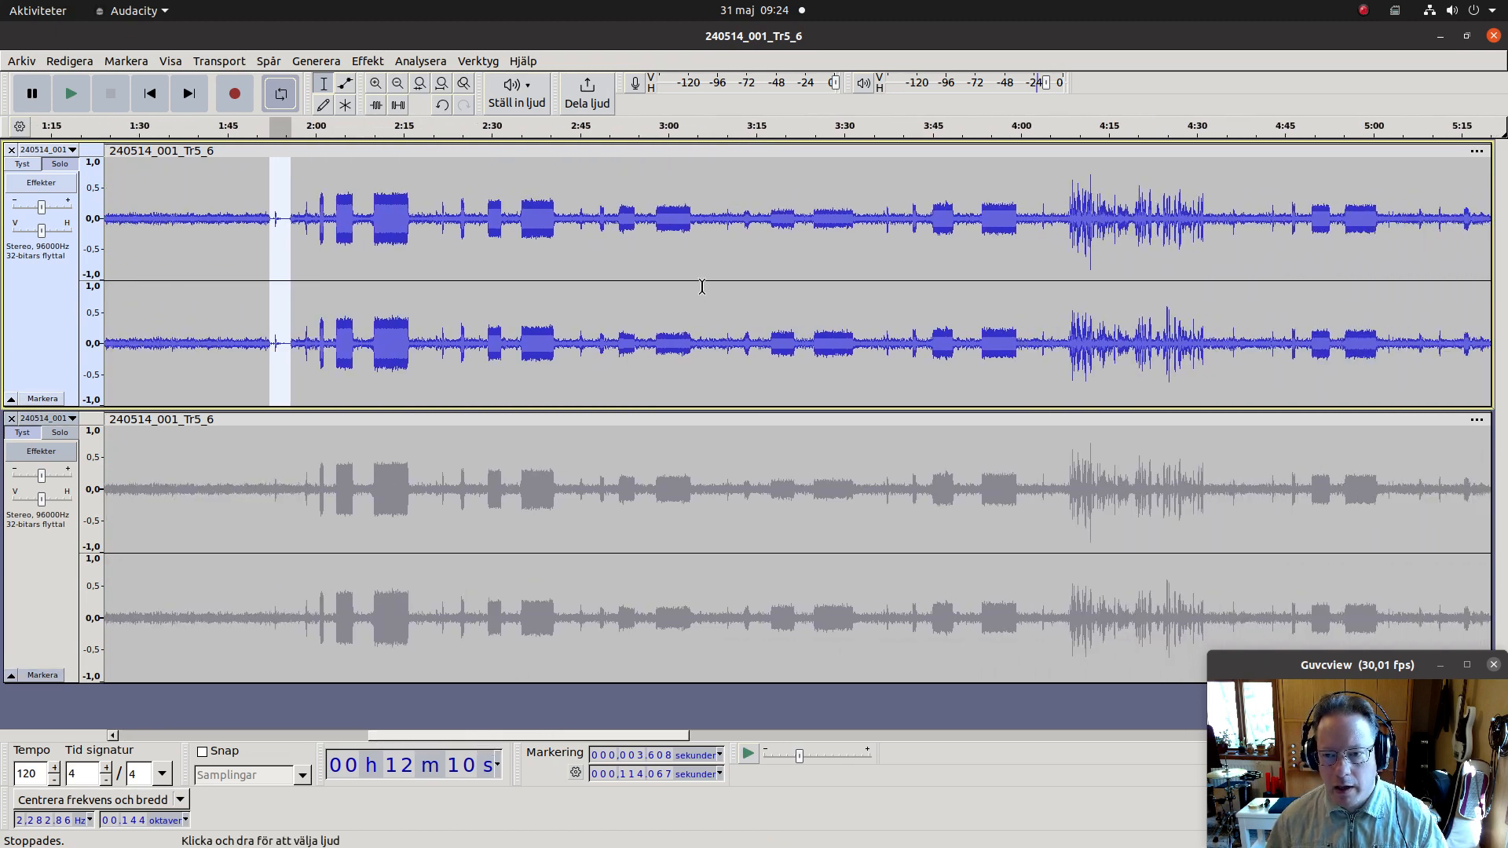
scroll(646, 314, left, 10)
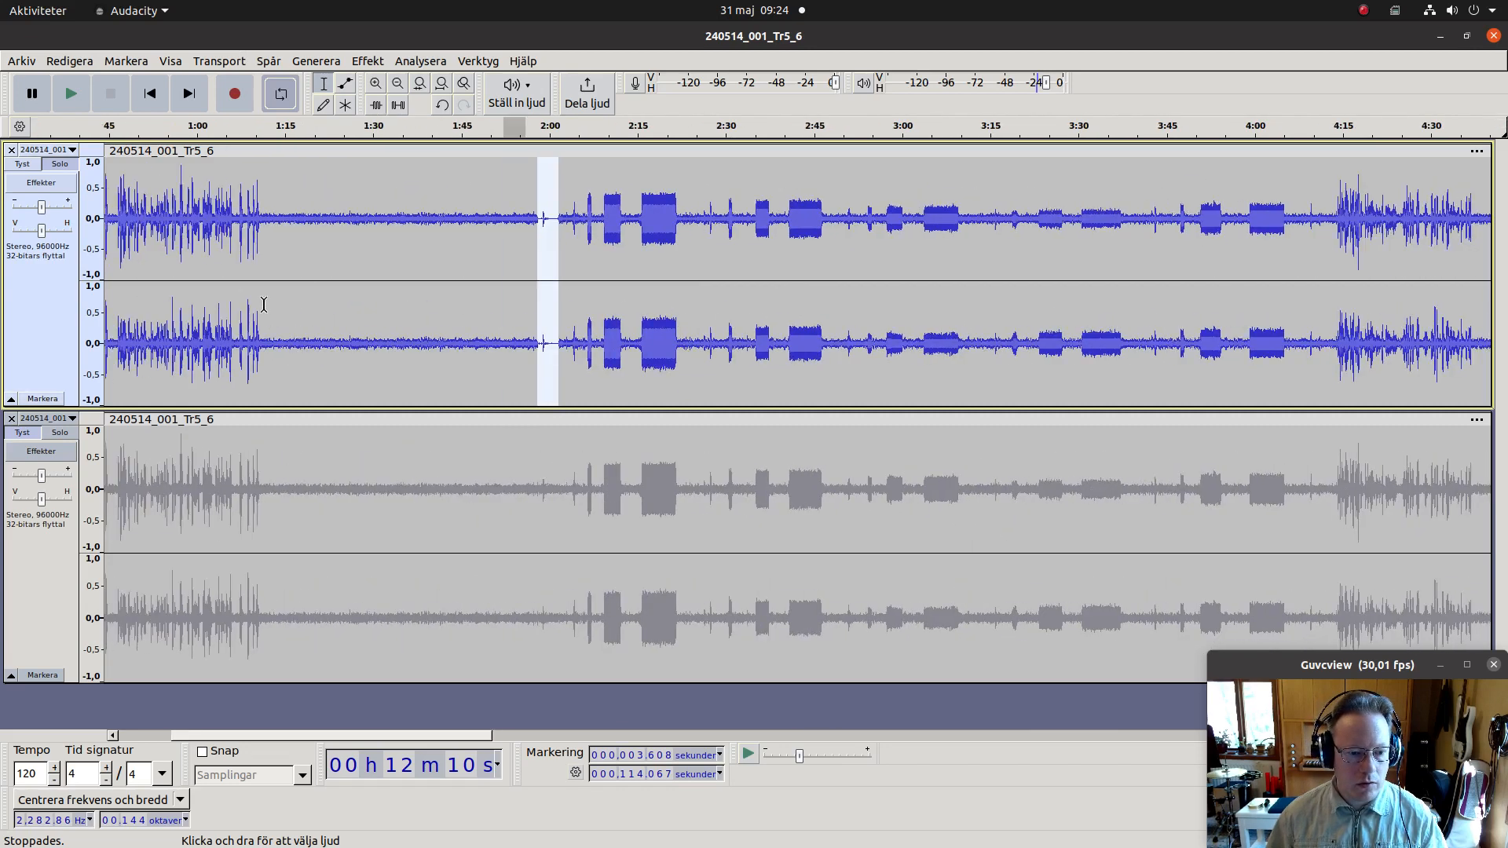
Step: Apply the same noise reduction to two passages in the first track, about 3.2 s around 4:05 and about 3.5 s around 4:37
drag(750, 736, 473, 742)
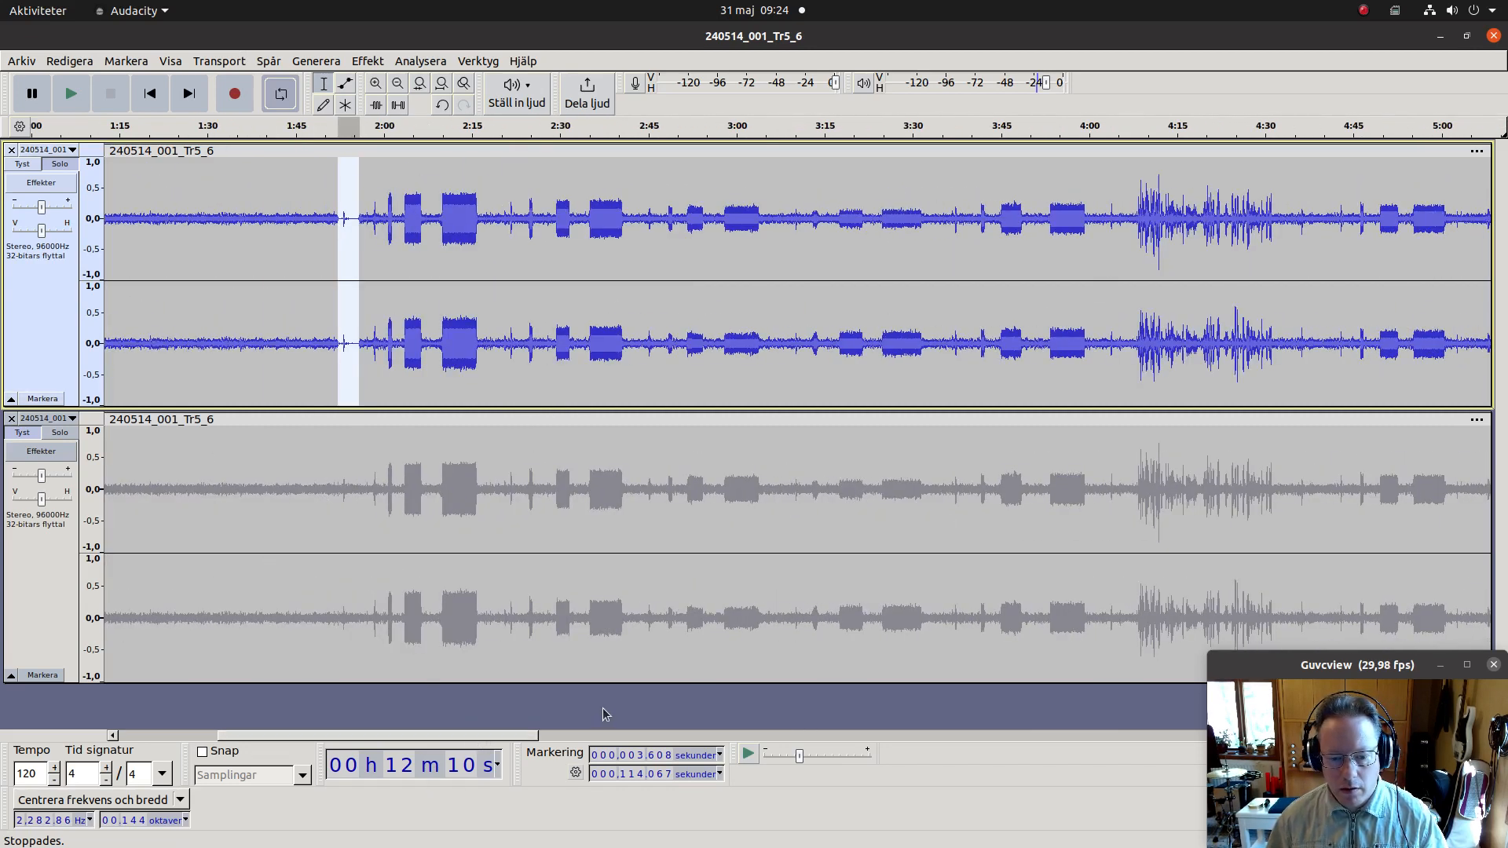
drag(519, 741, 573, 742)
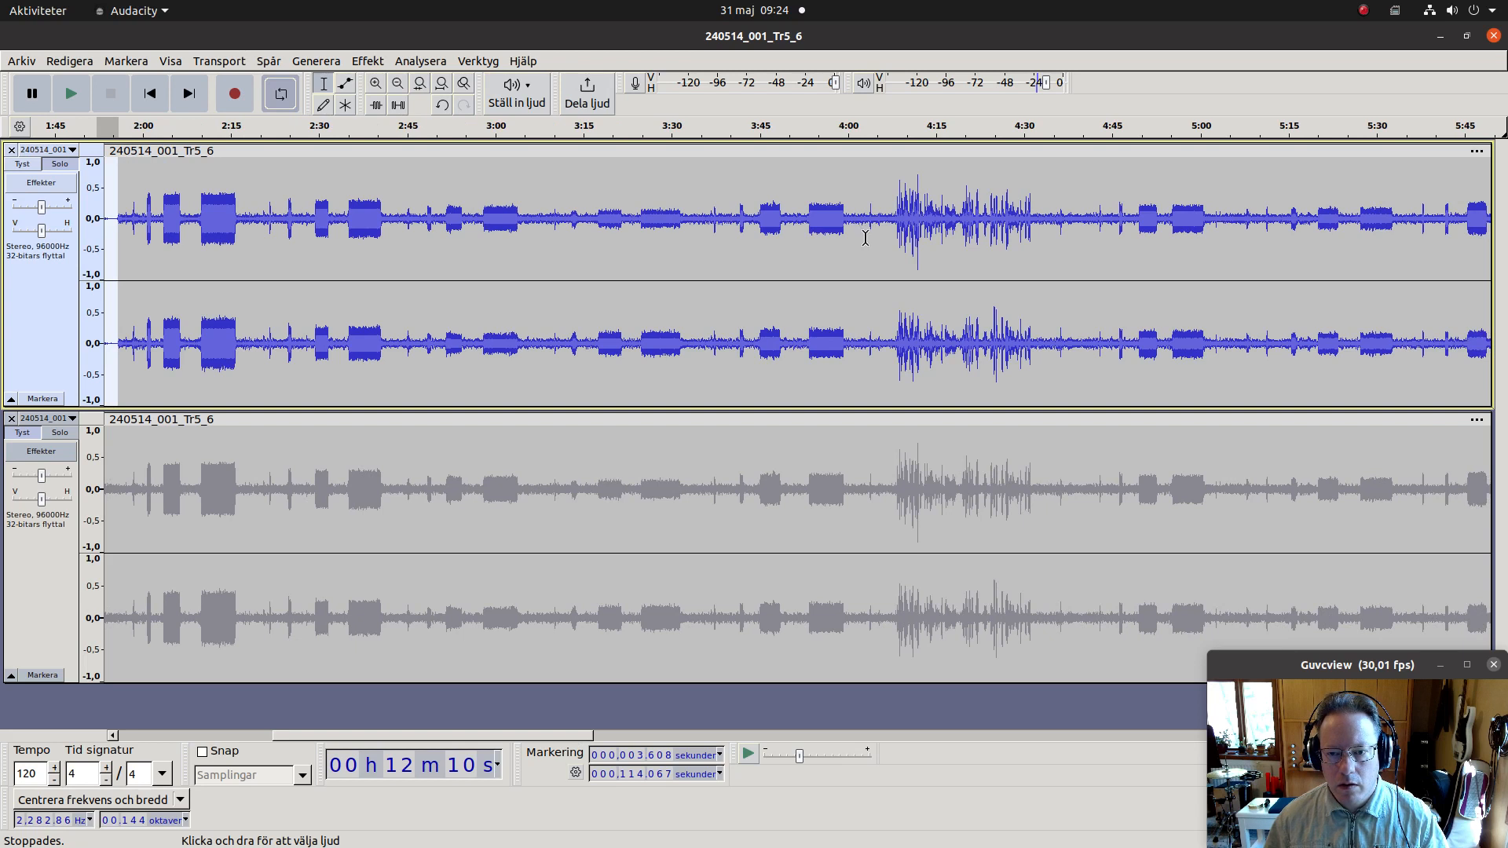
drag(865, 238, 885, 242)
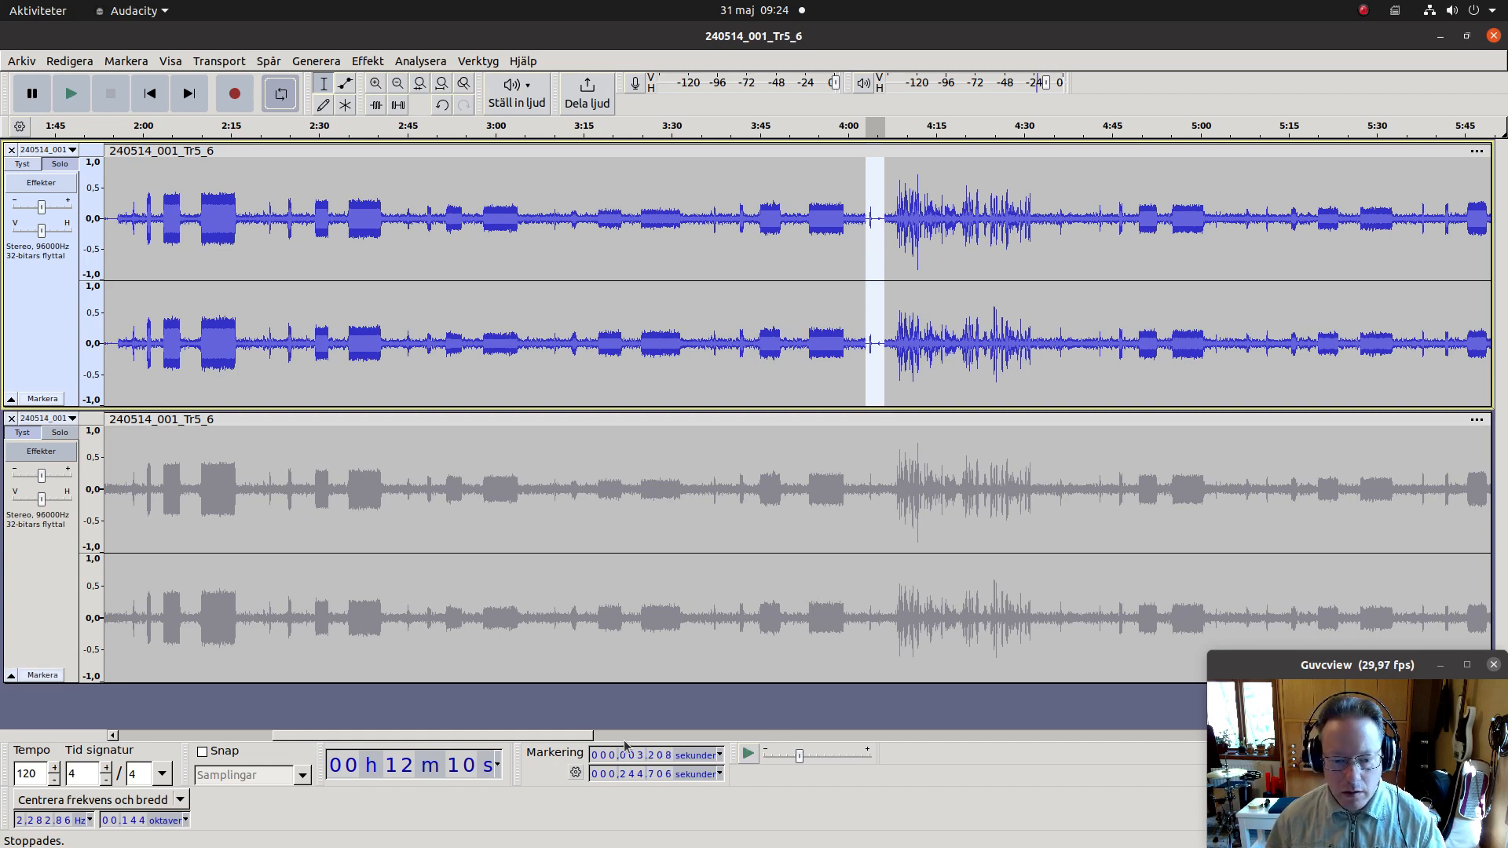
drag(556, 740, 838, 740)
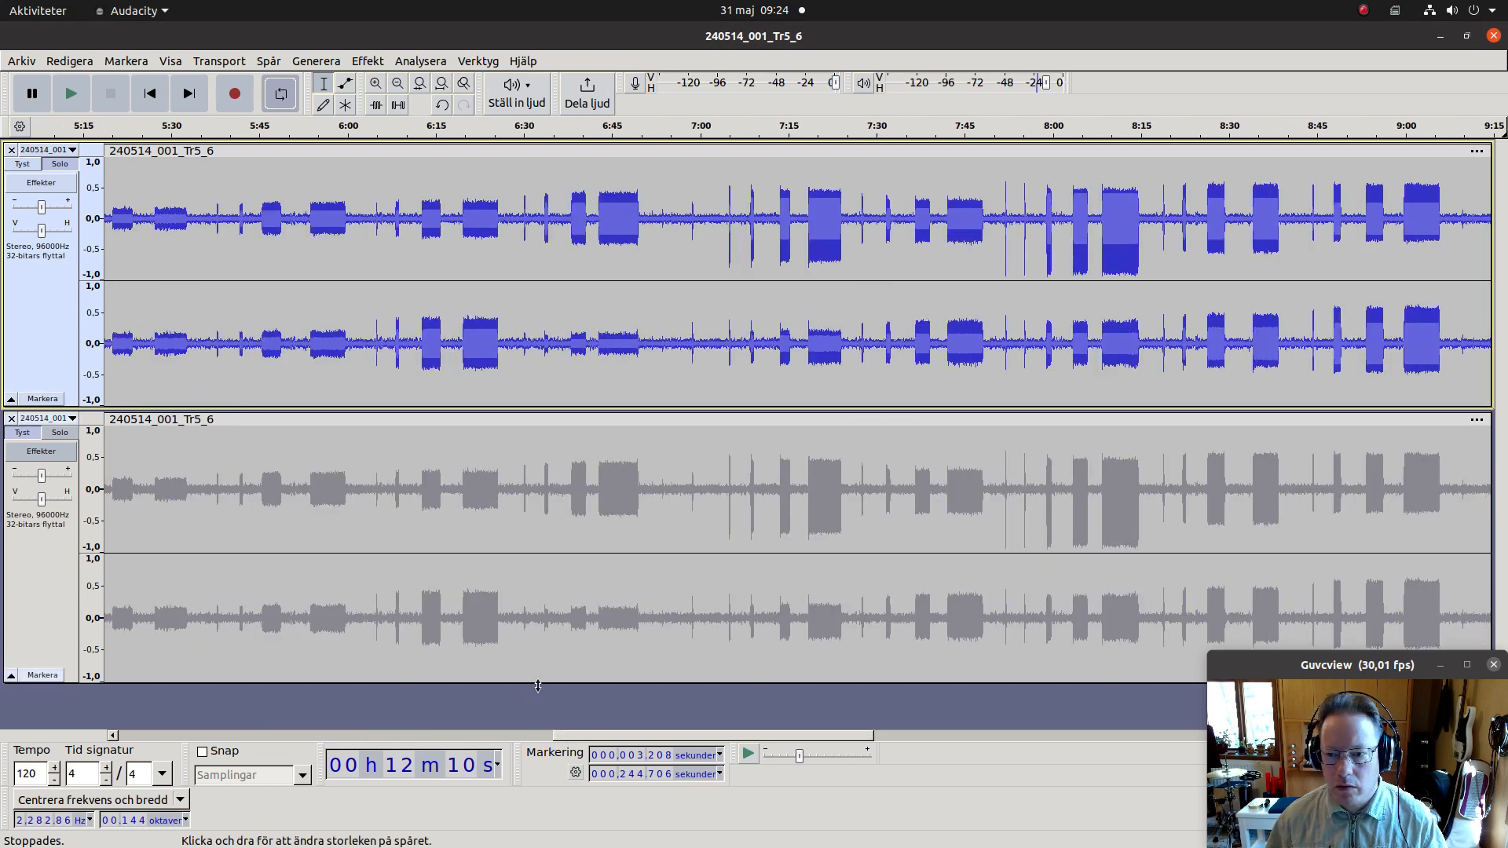
drag(586, 740, 454, 763)
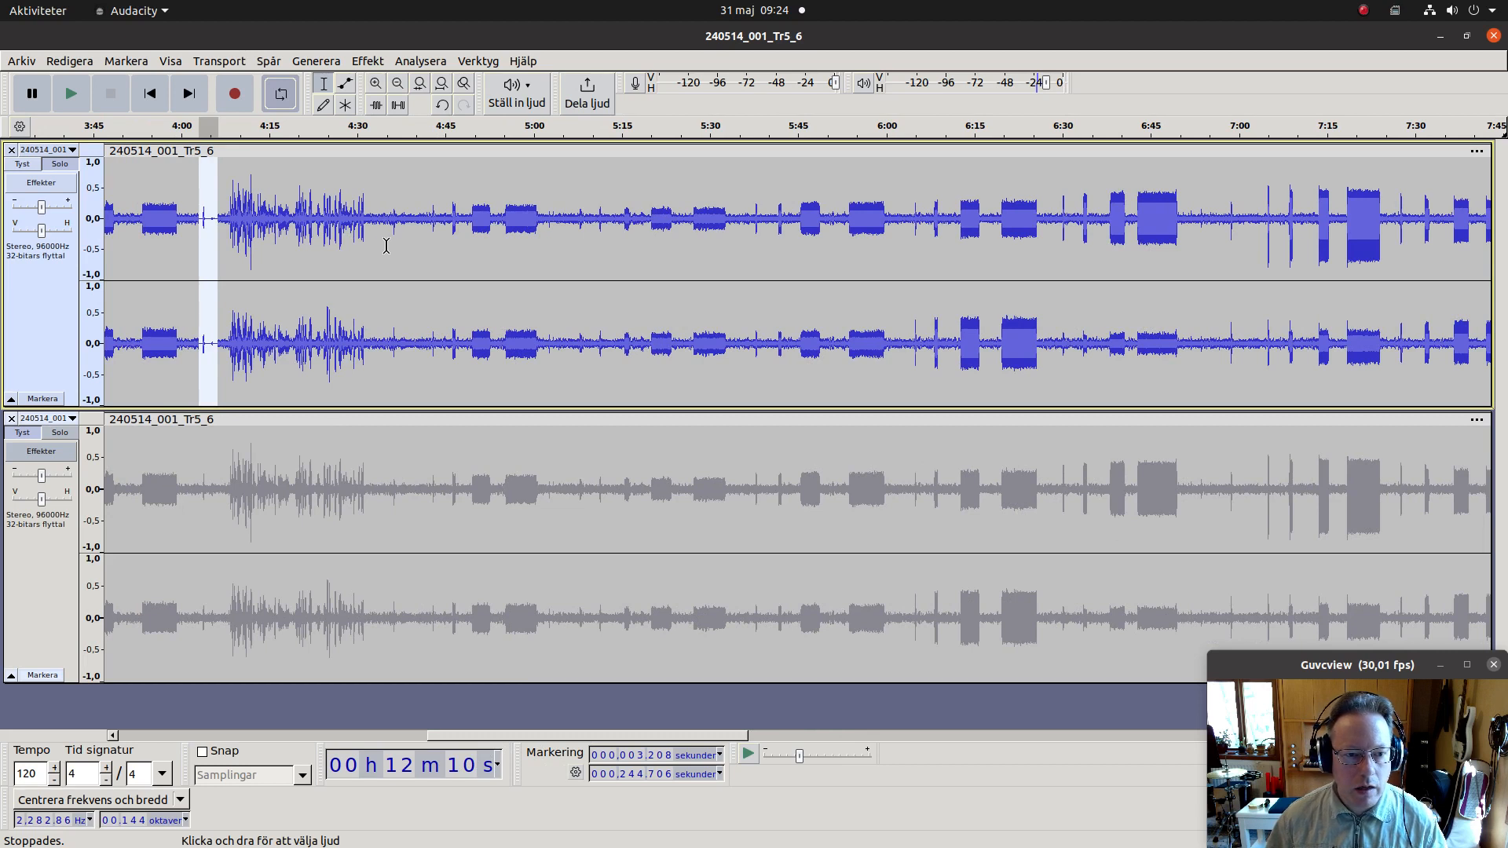
drag(389, 248, 409, 258)
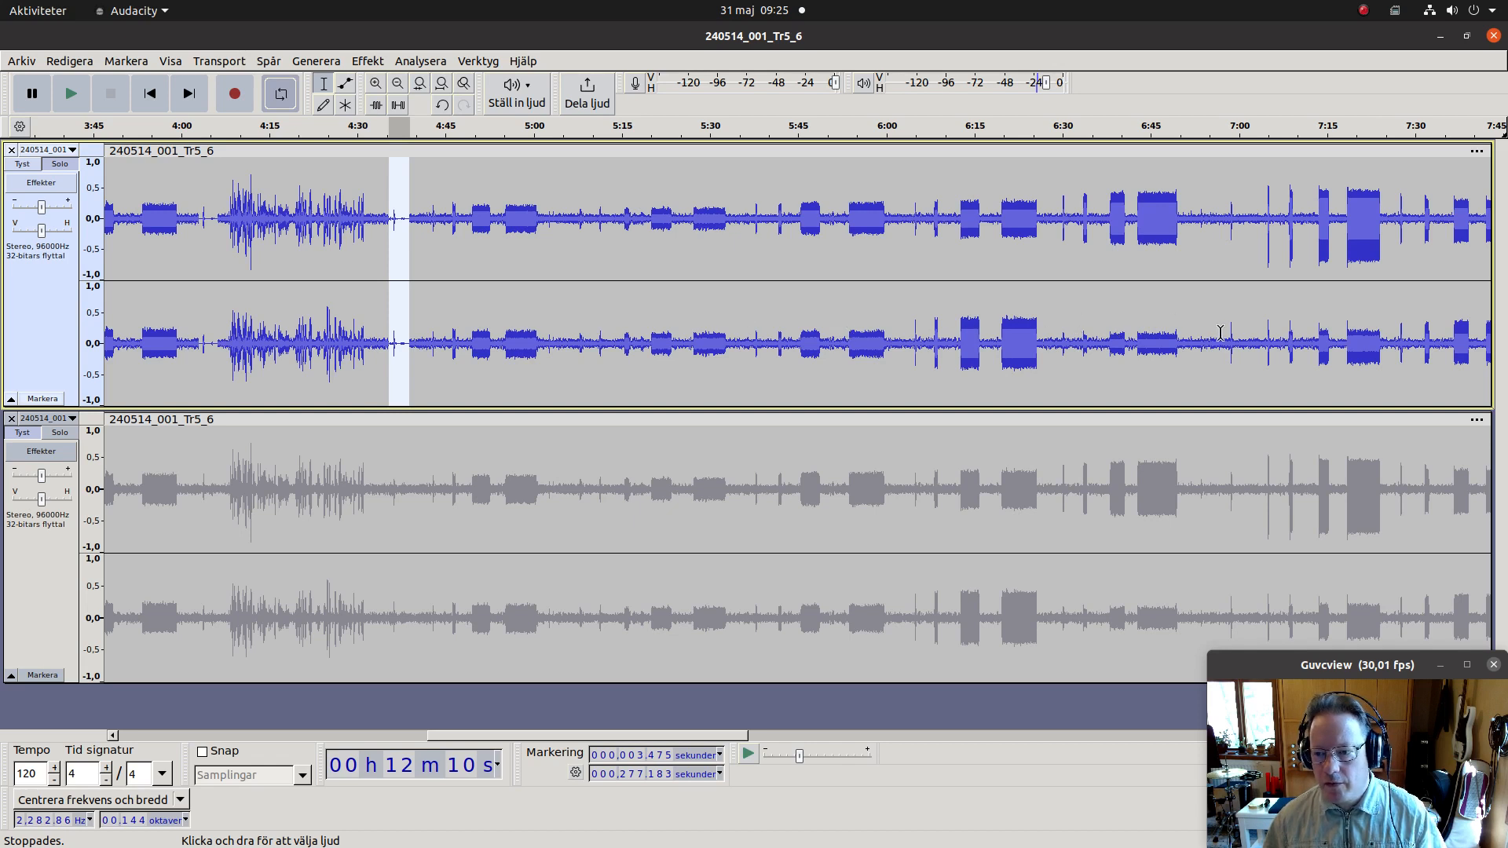
Step: Listen from about 6:53 in the first track and apply the same noise reduction to a passage of about 8.8 s from there
click(1198, 233)
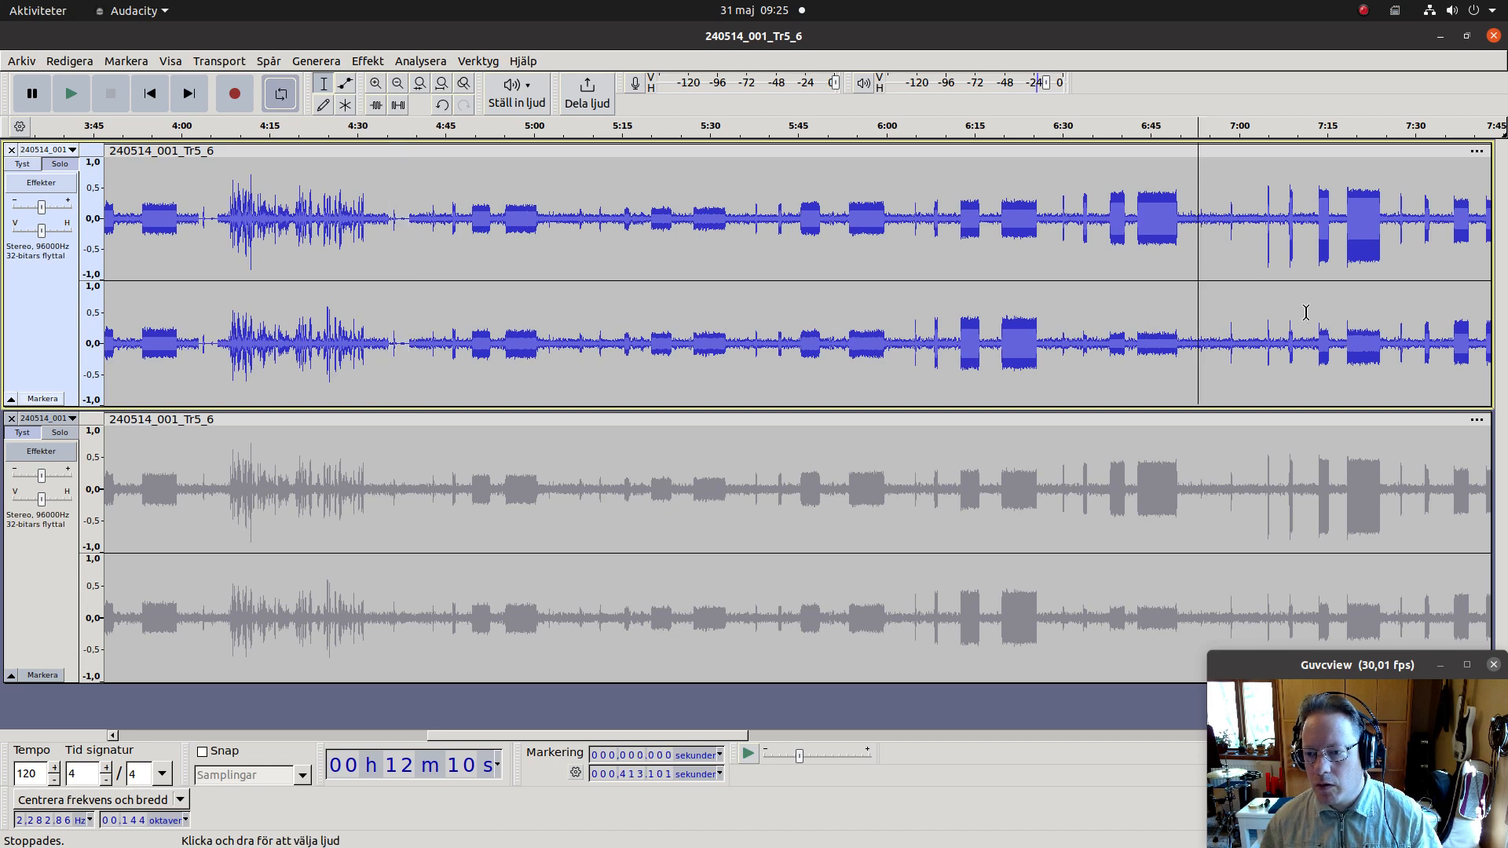
key(space)
key(space)
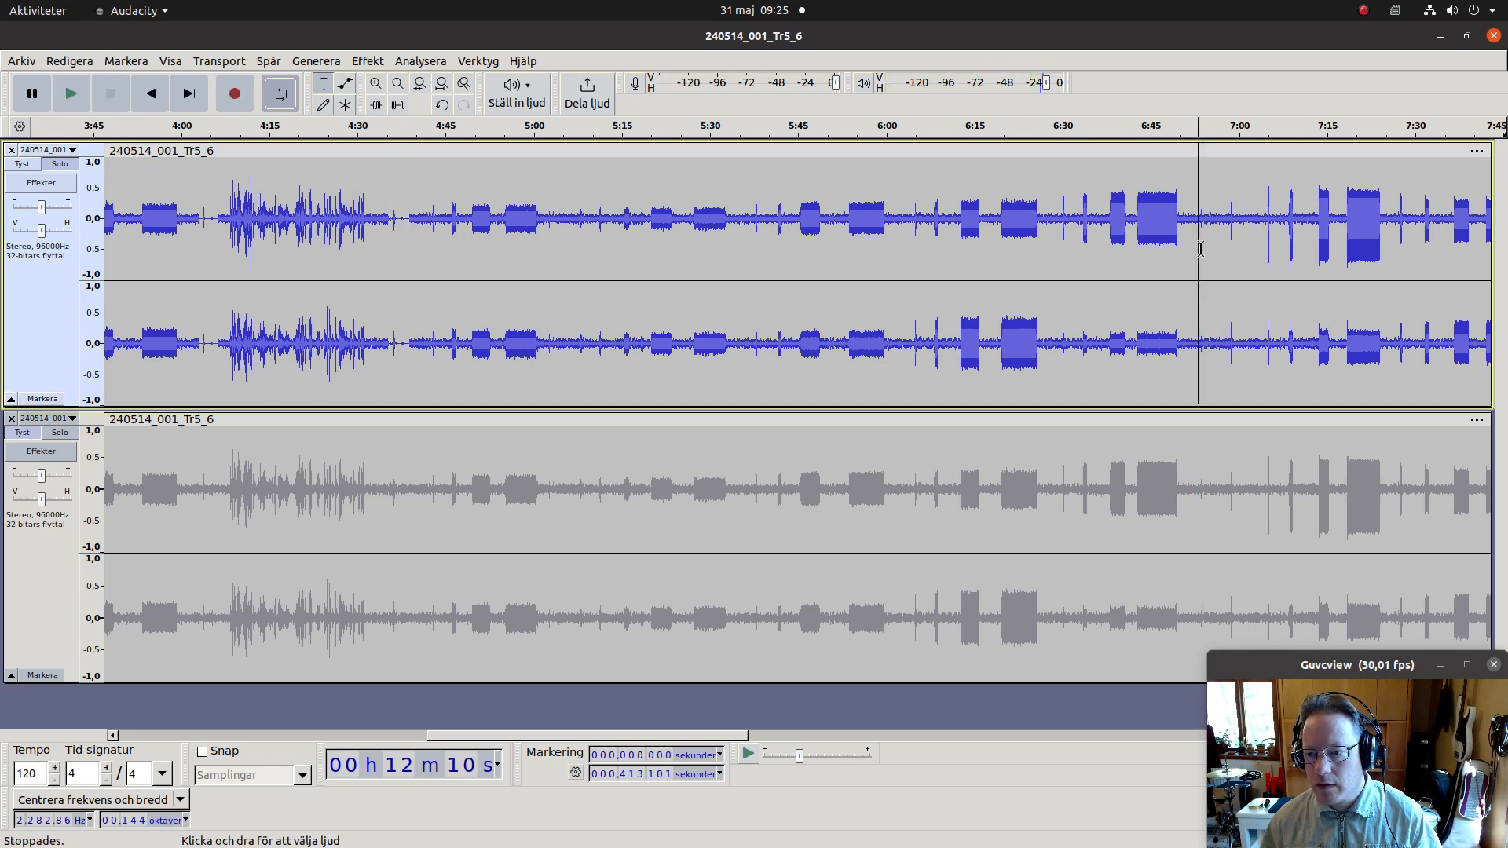
drag(1198, 248, 1244, 264)
key(ctrl+l)
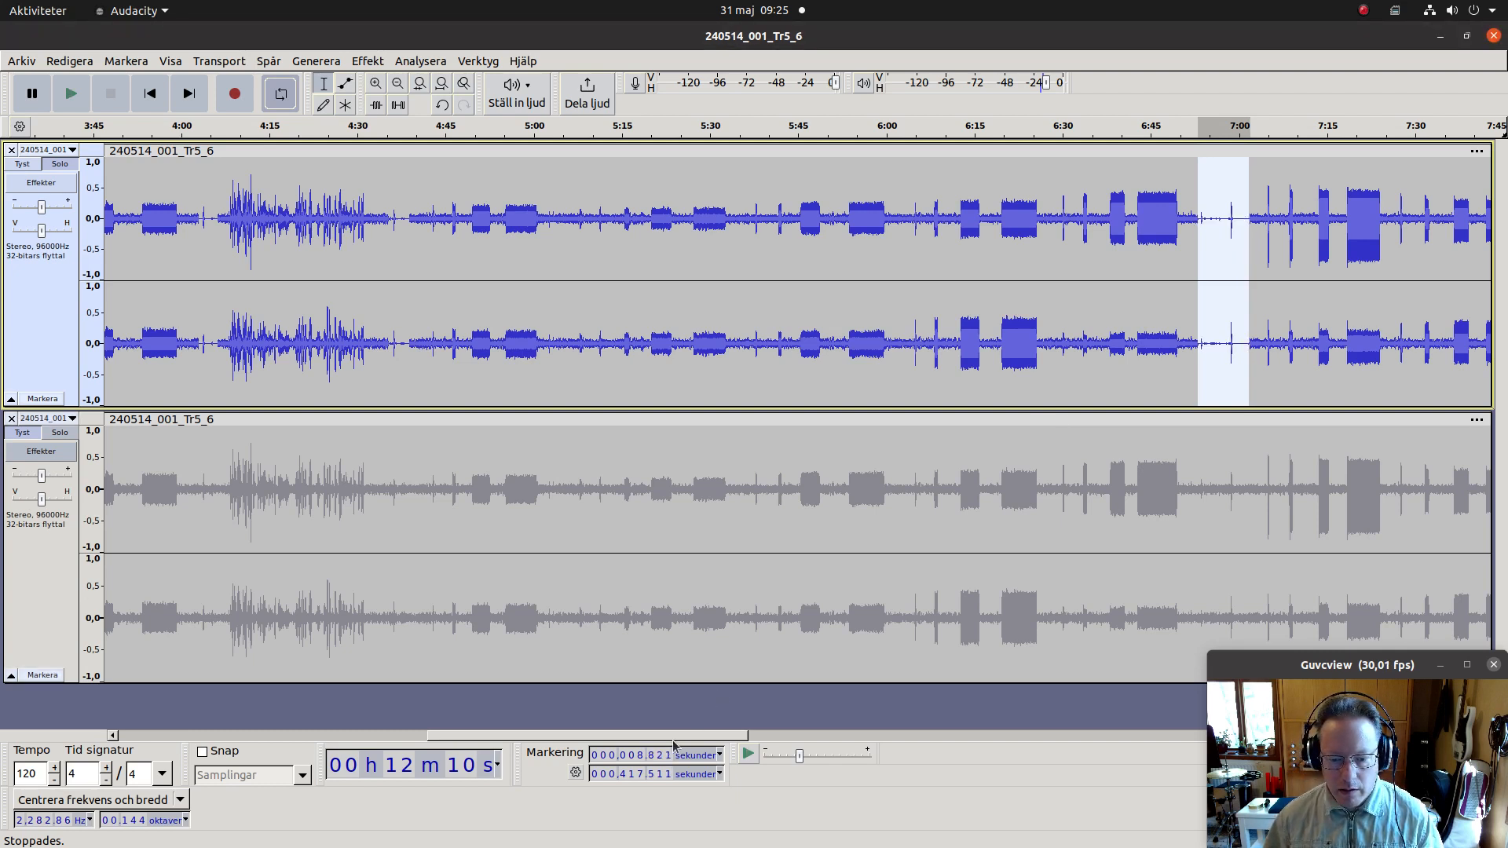
Step: Listen from about 9:09 in the first track and apply the same noise reduction to a passage of about 11 s from there
drag(670, 740, 929, 754)
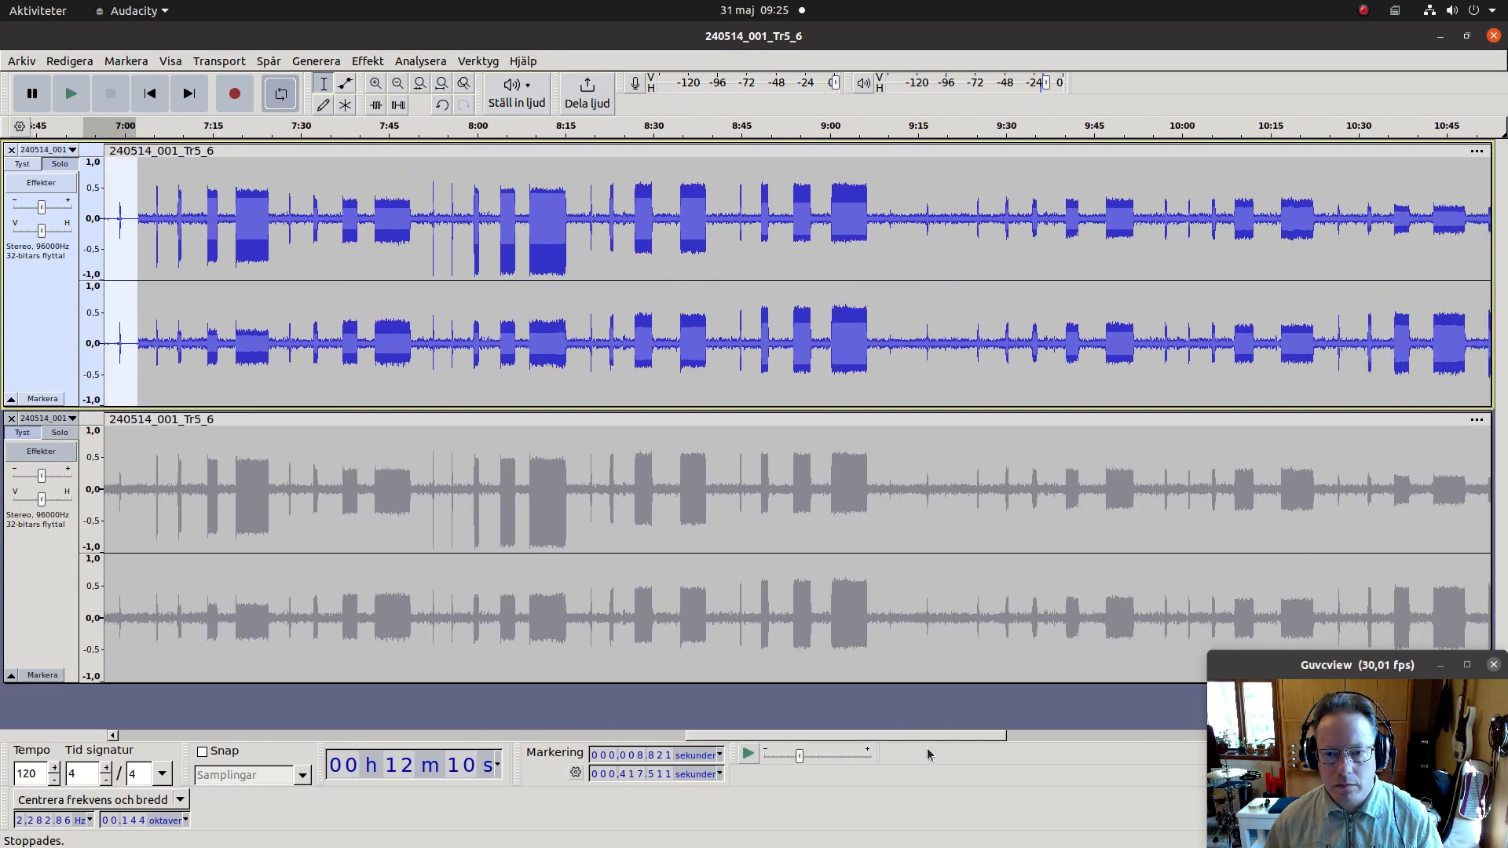
click(886, 234)
key(space)
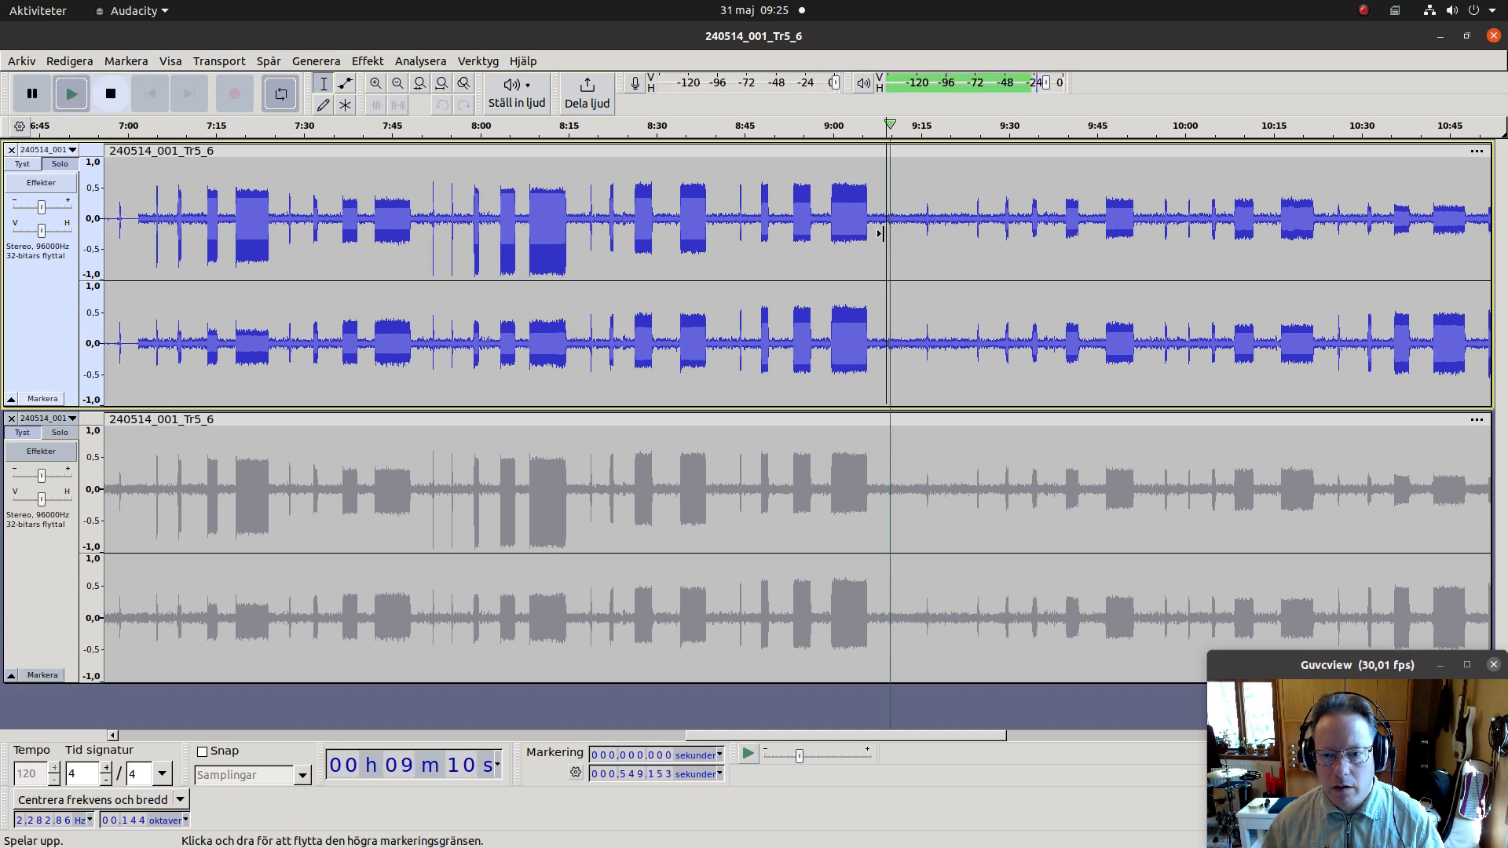
key(space)
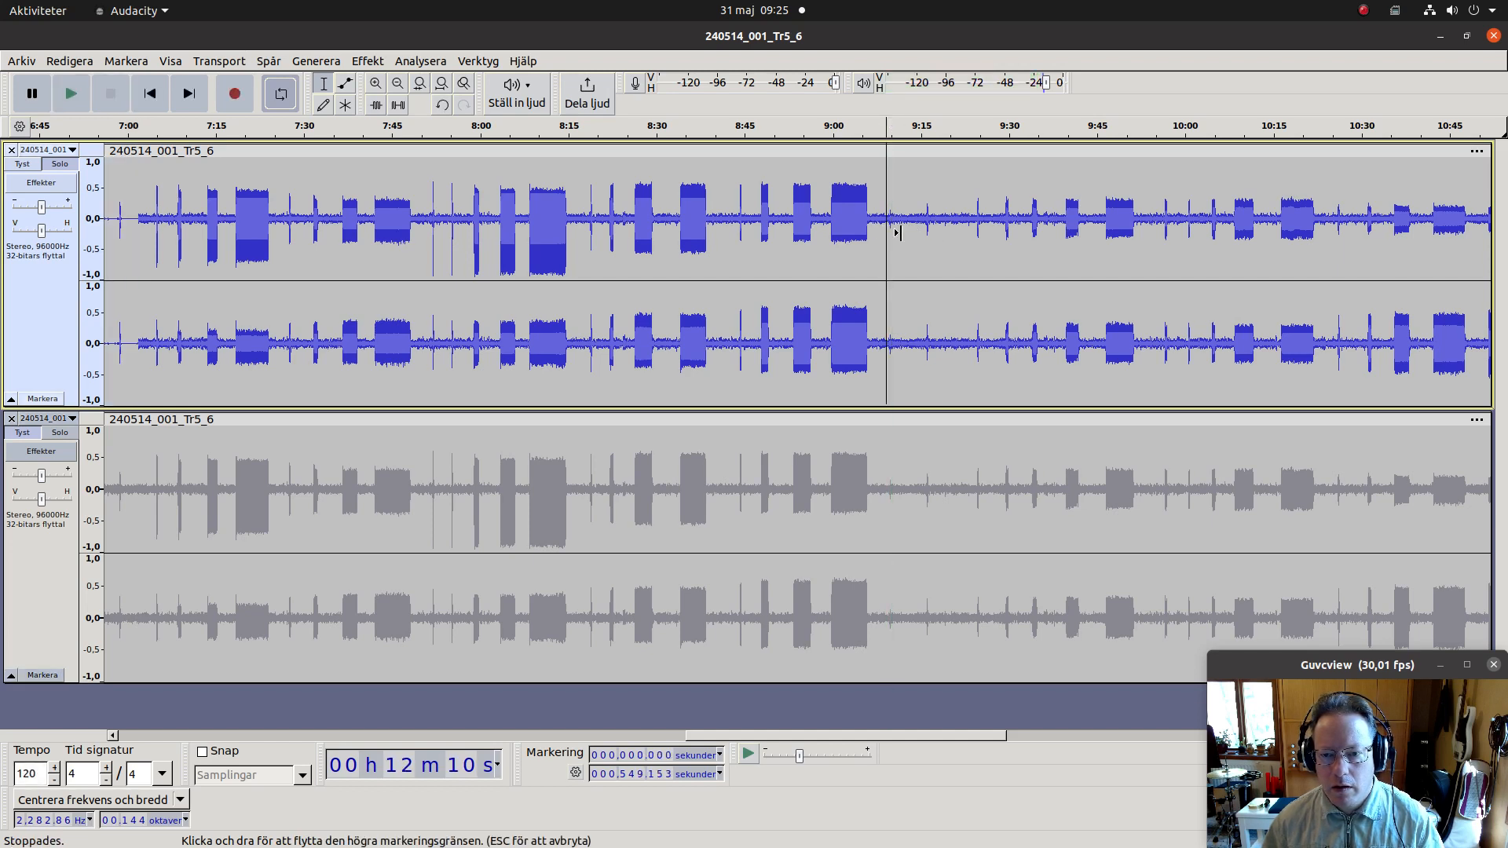
drag(893, 228, 944, 245)
key(ctrl+r)
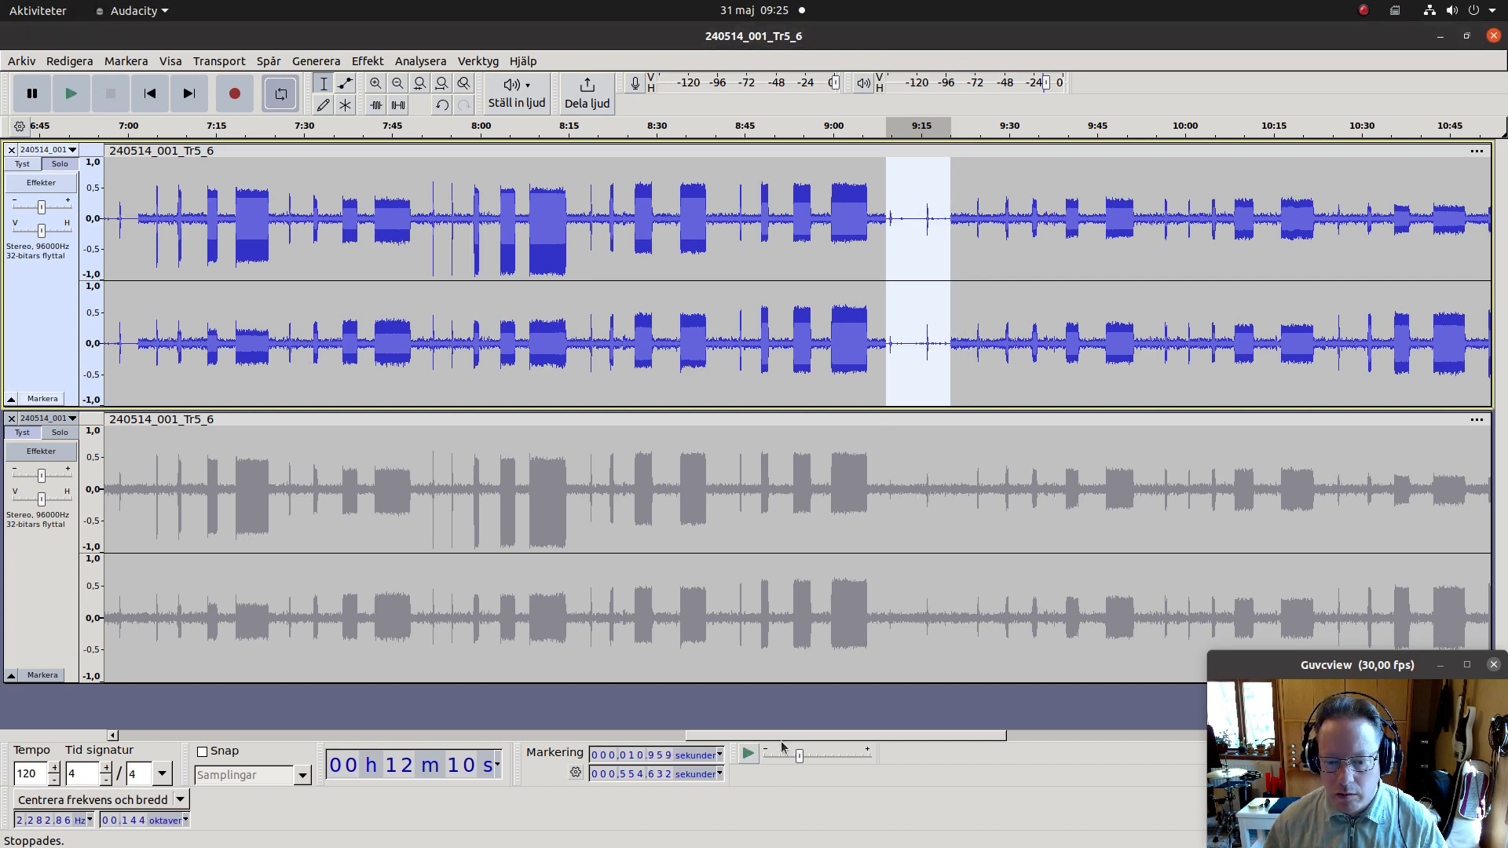
Step: Play the noise-reduced audio from about 12:10 in the first track and select a passage of about 3.4 s around 12:12
drag(785, 743, 894, 747)
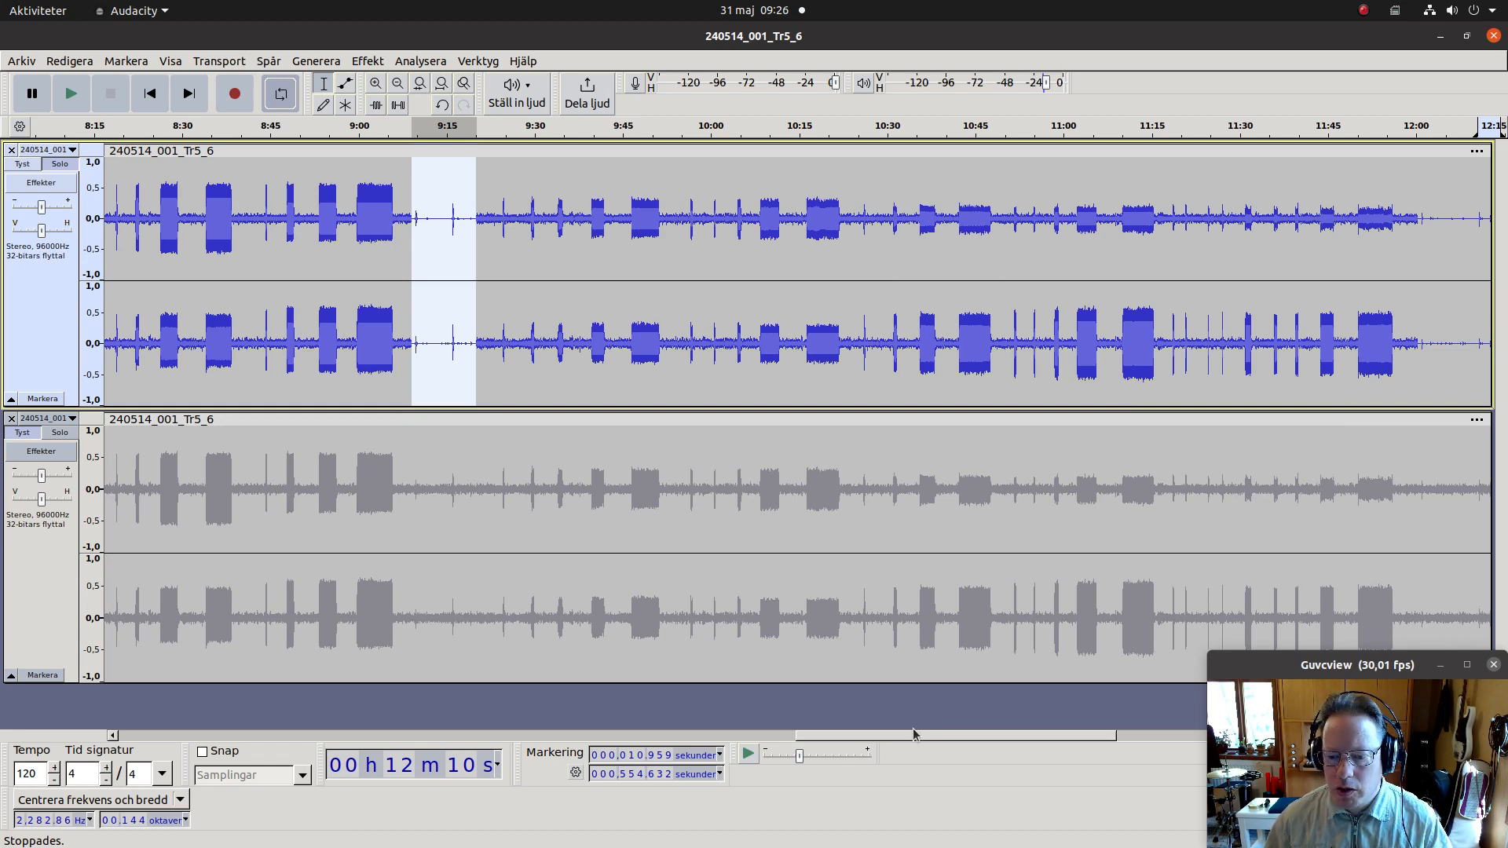
drag(904, 732, 988, 745)
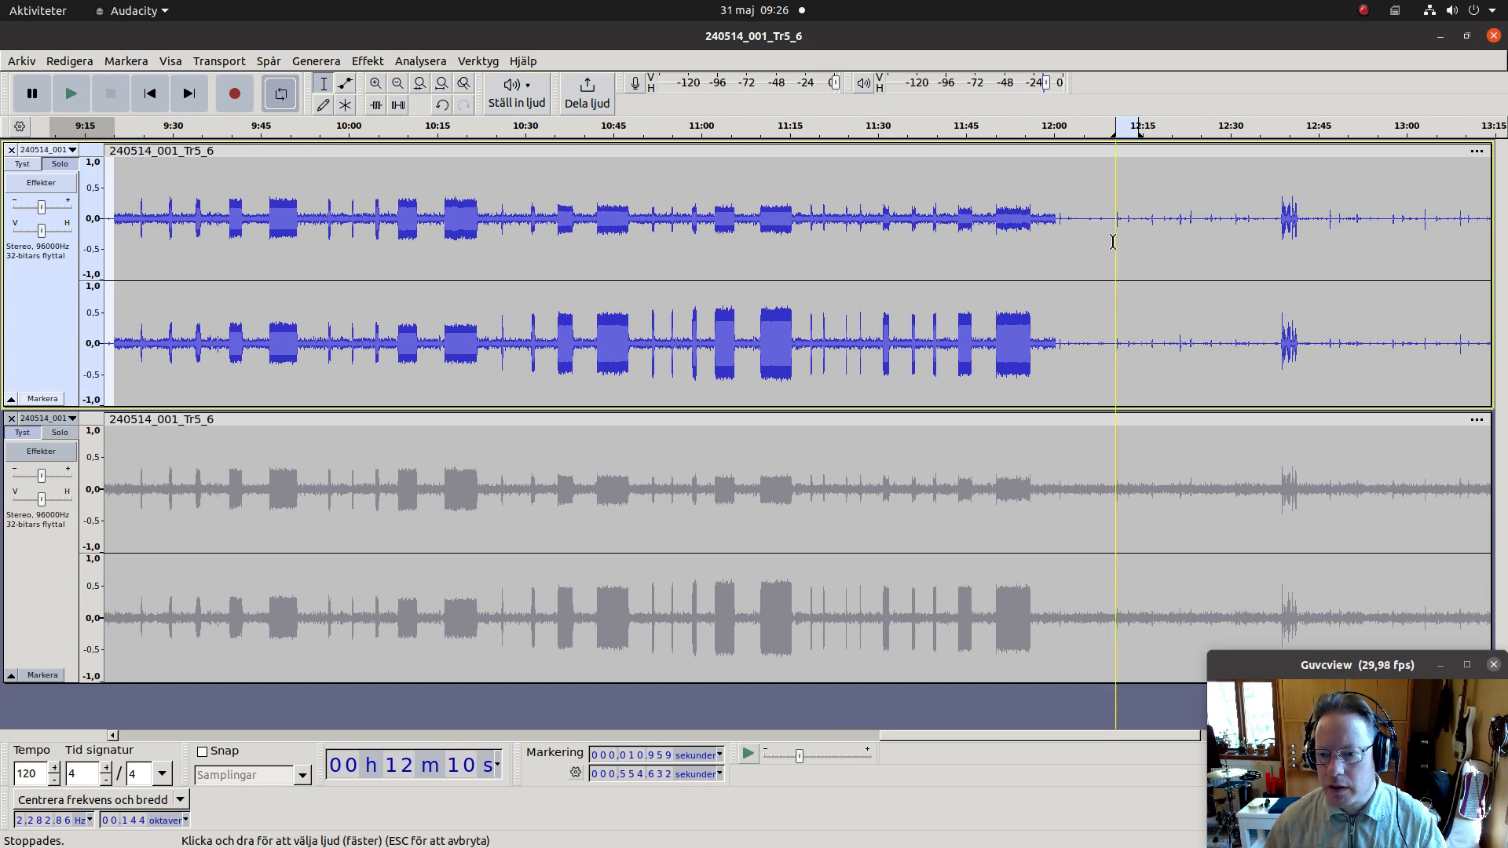
click(1112, 243)
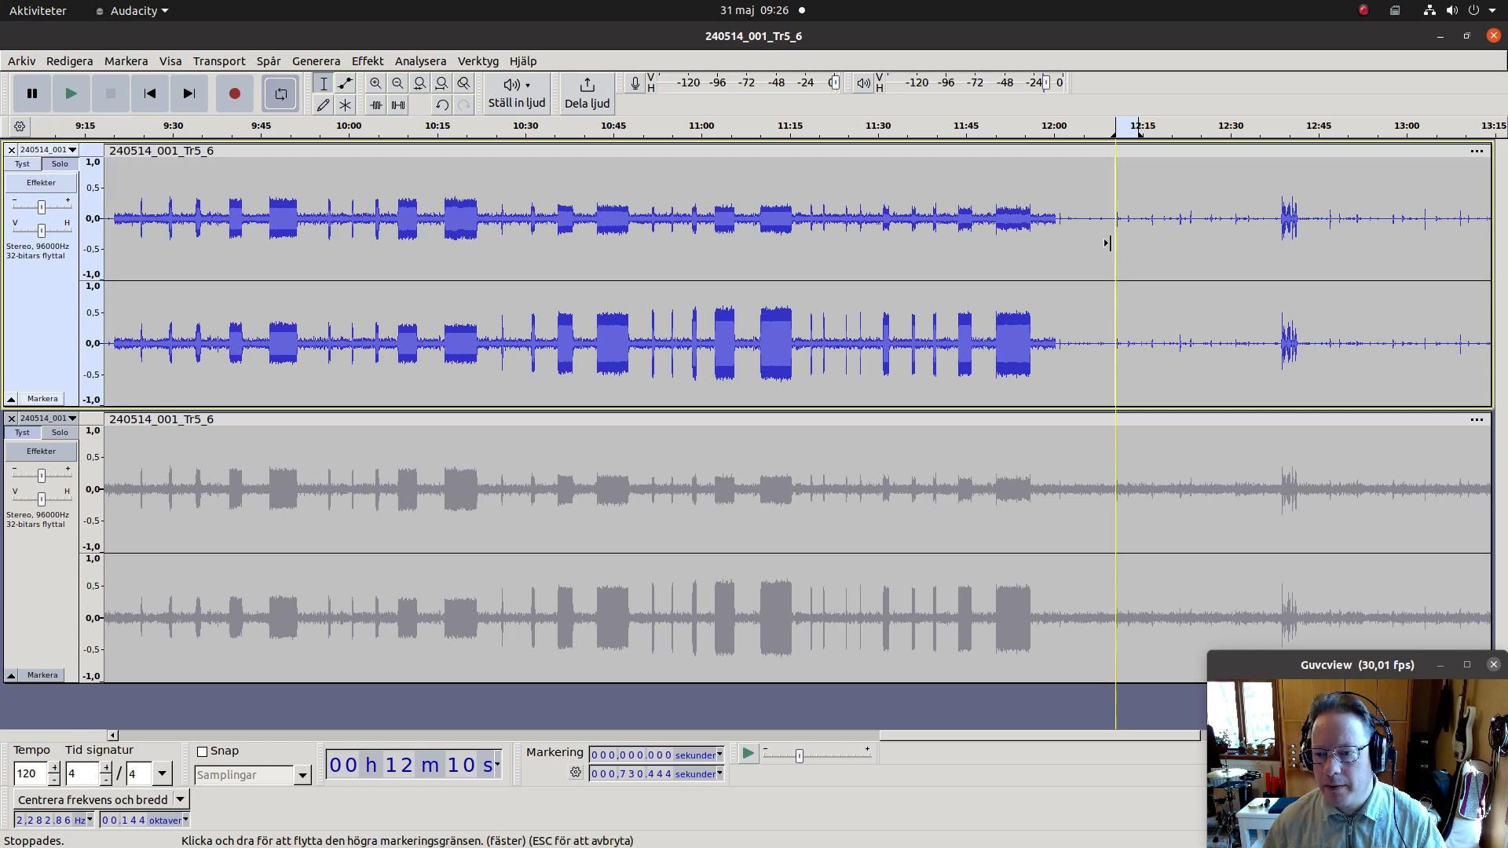
key(space)
key(space)
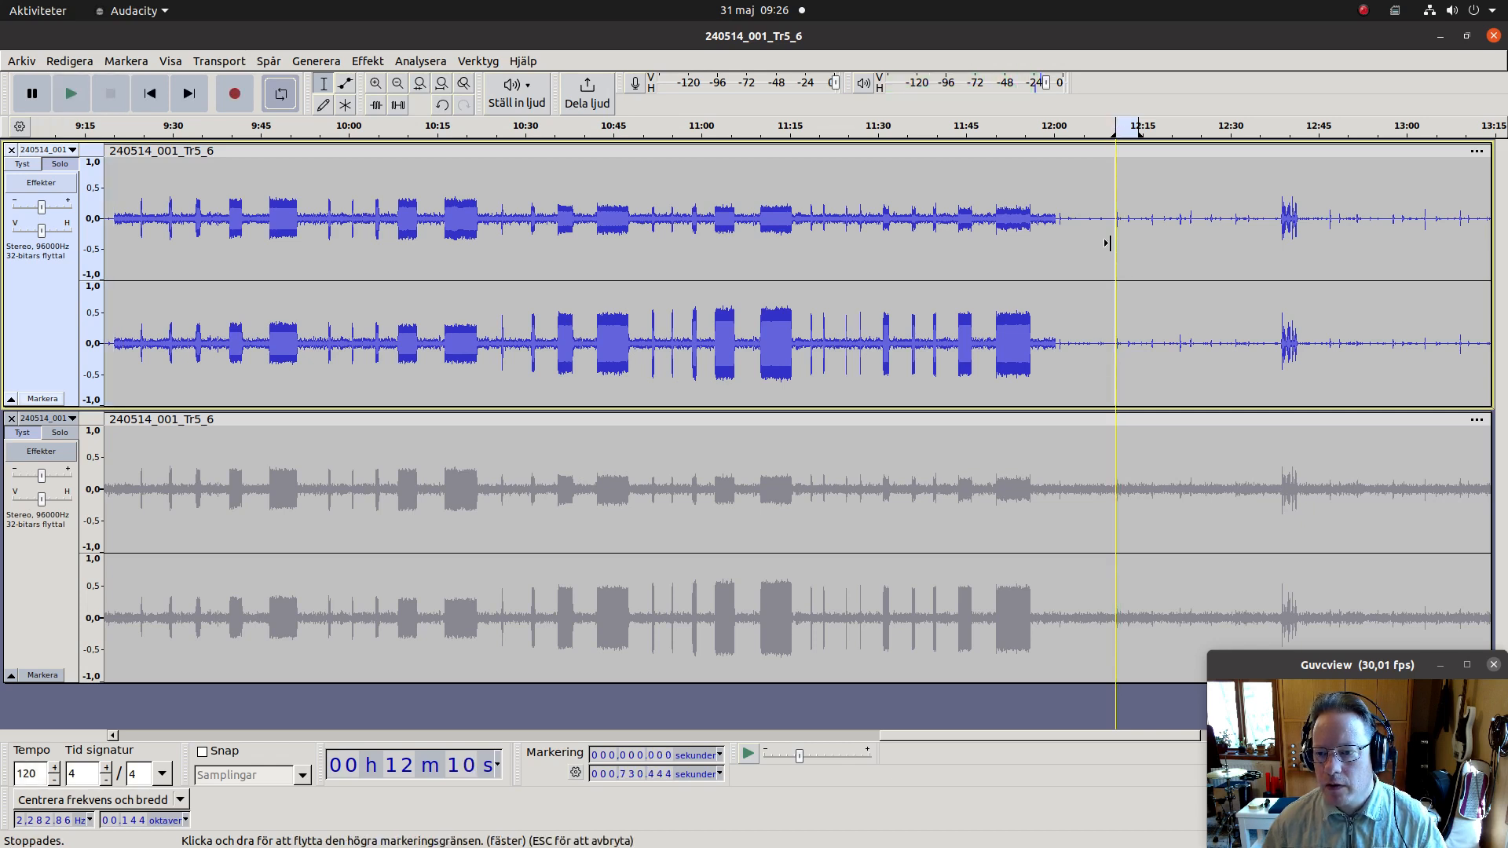
drag(1110, 243, 1134, 248)
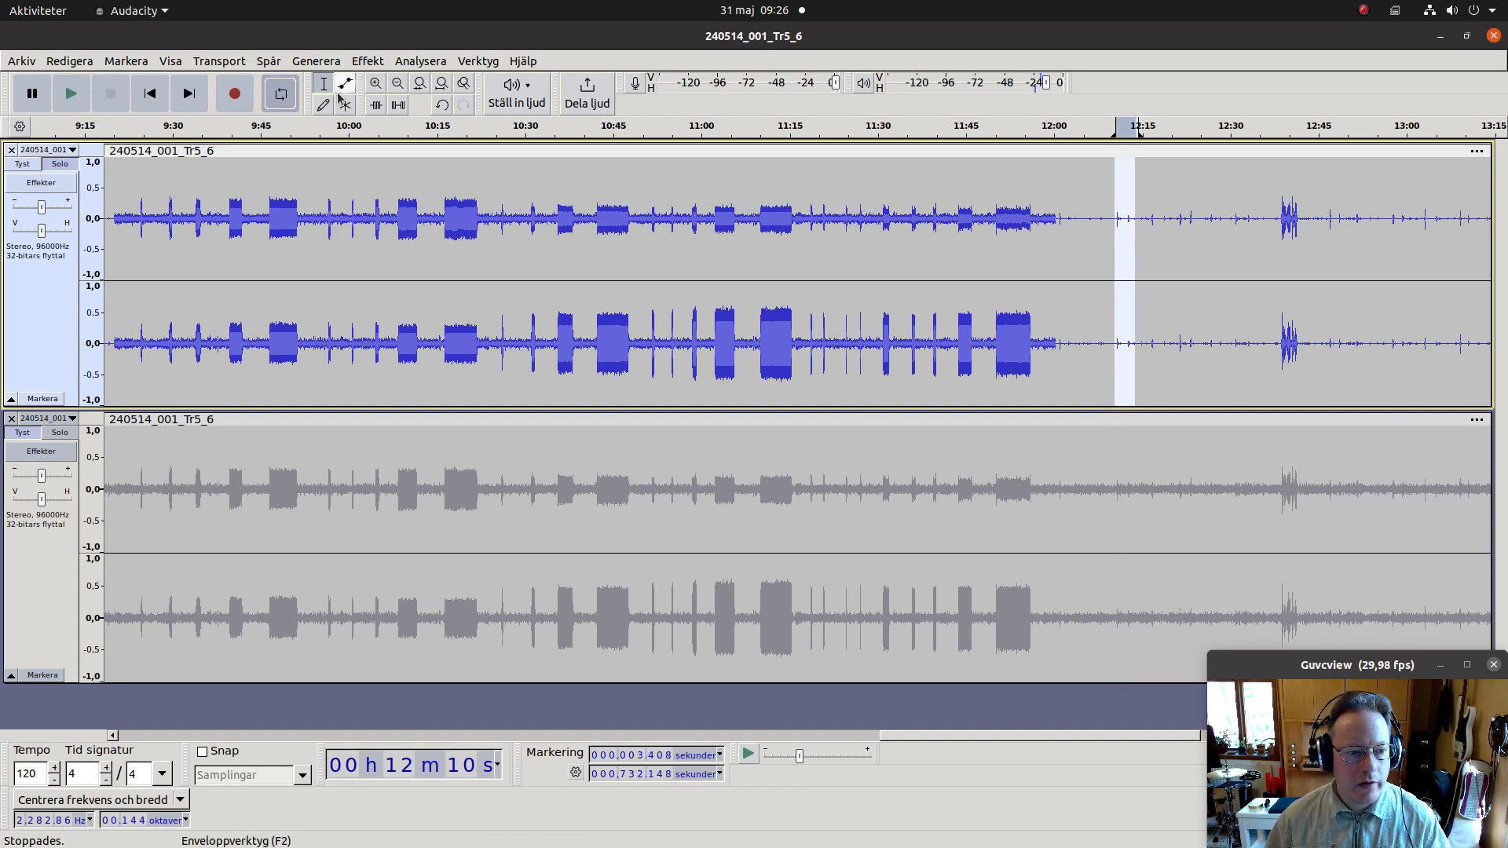
Step: Try the Noise Gate on the selected passage with its existing settings, previewing it twice before applying it
click(364, 63)
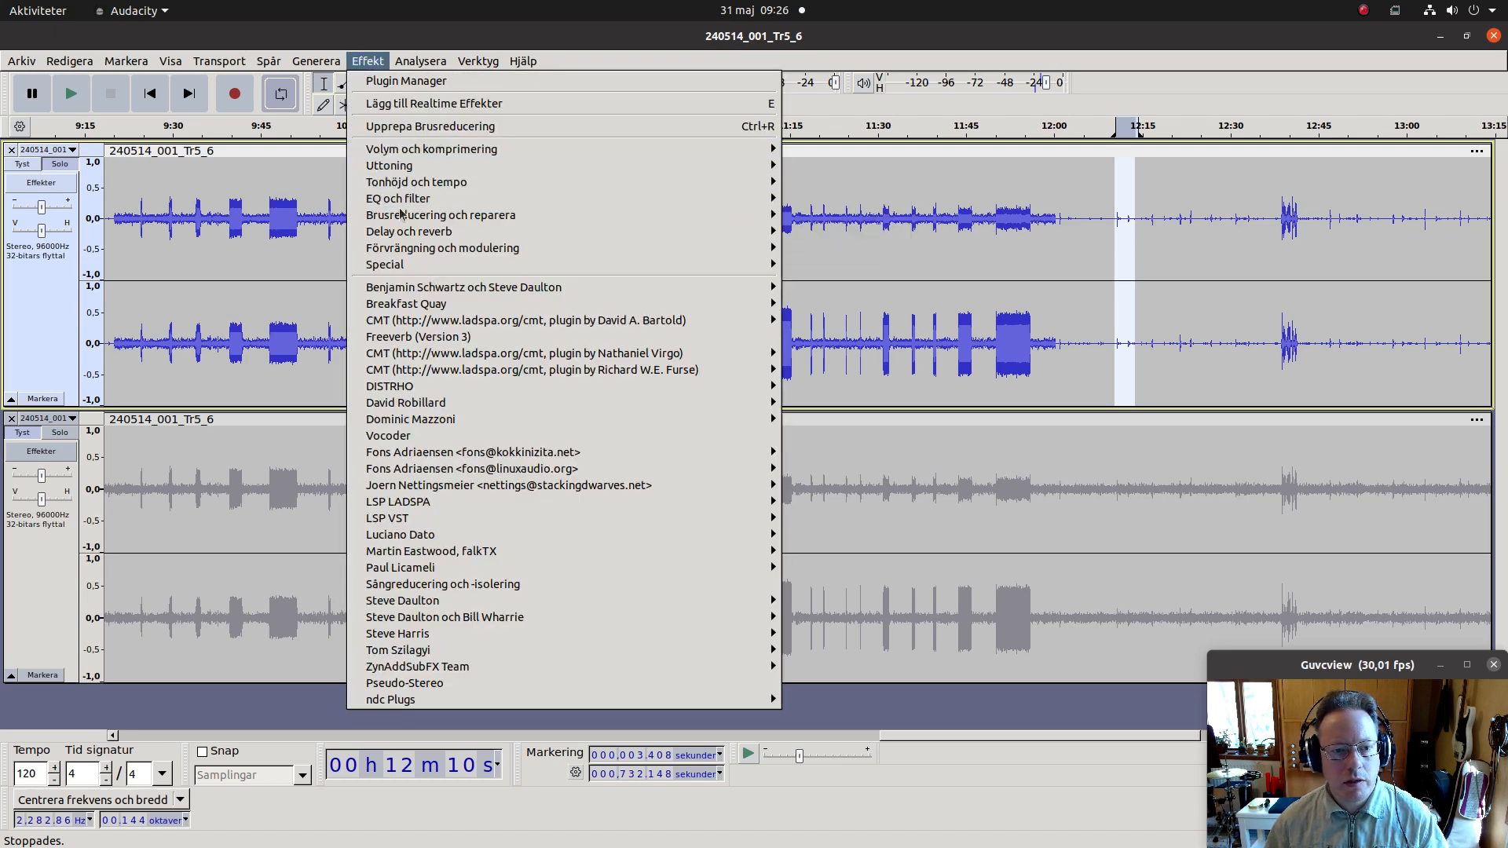
mouse_move(403, 229)
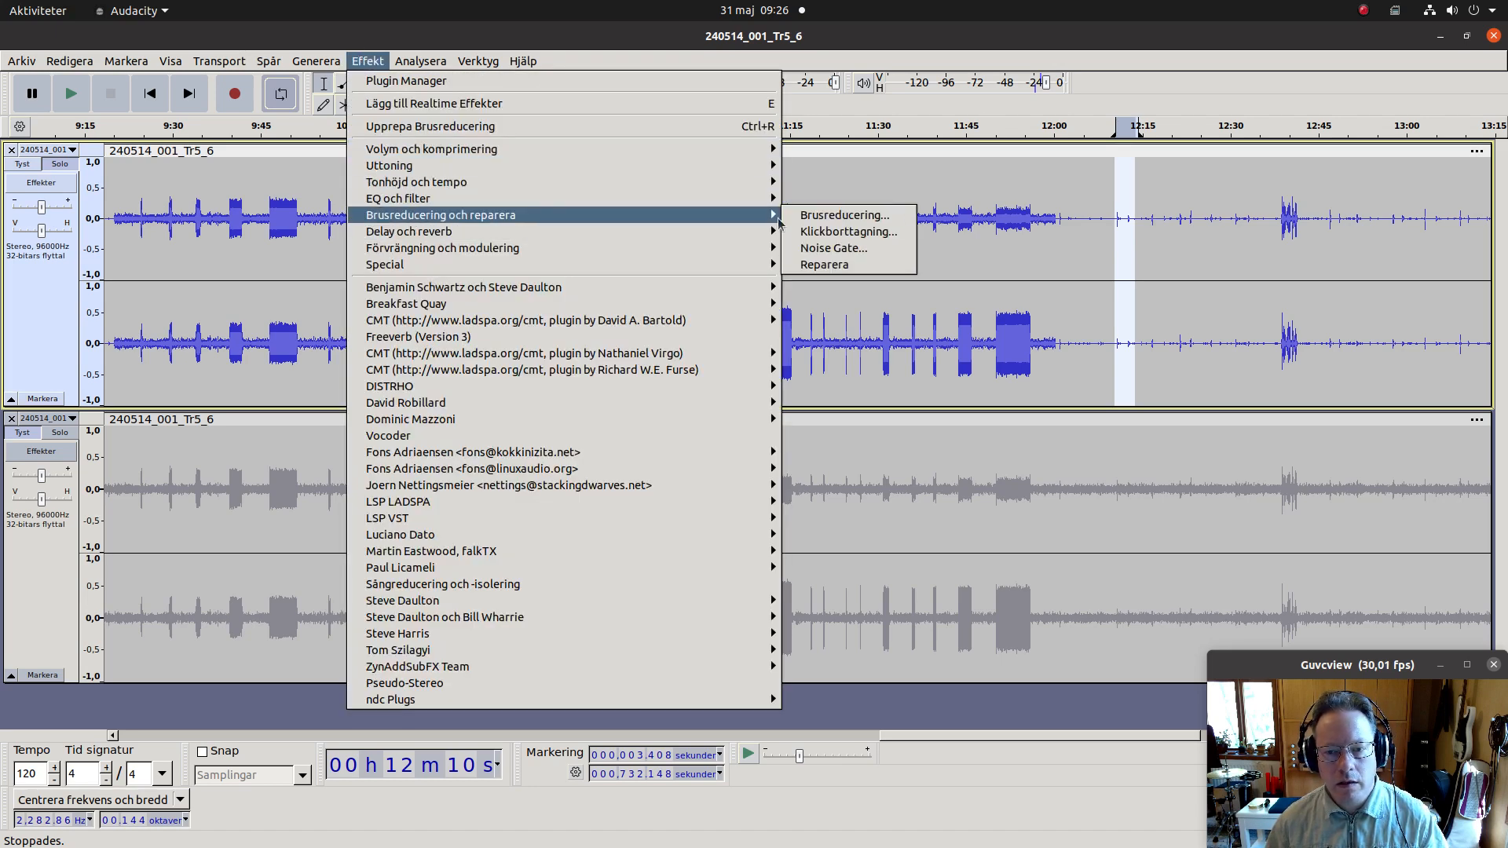
click(829, 248)
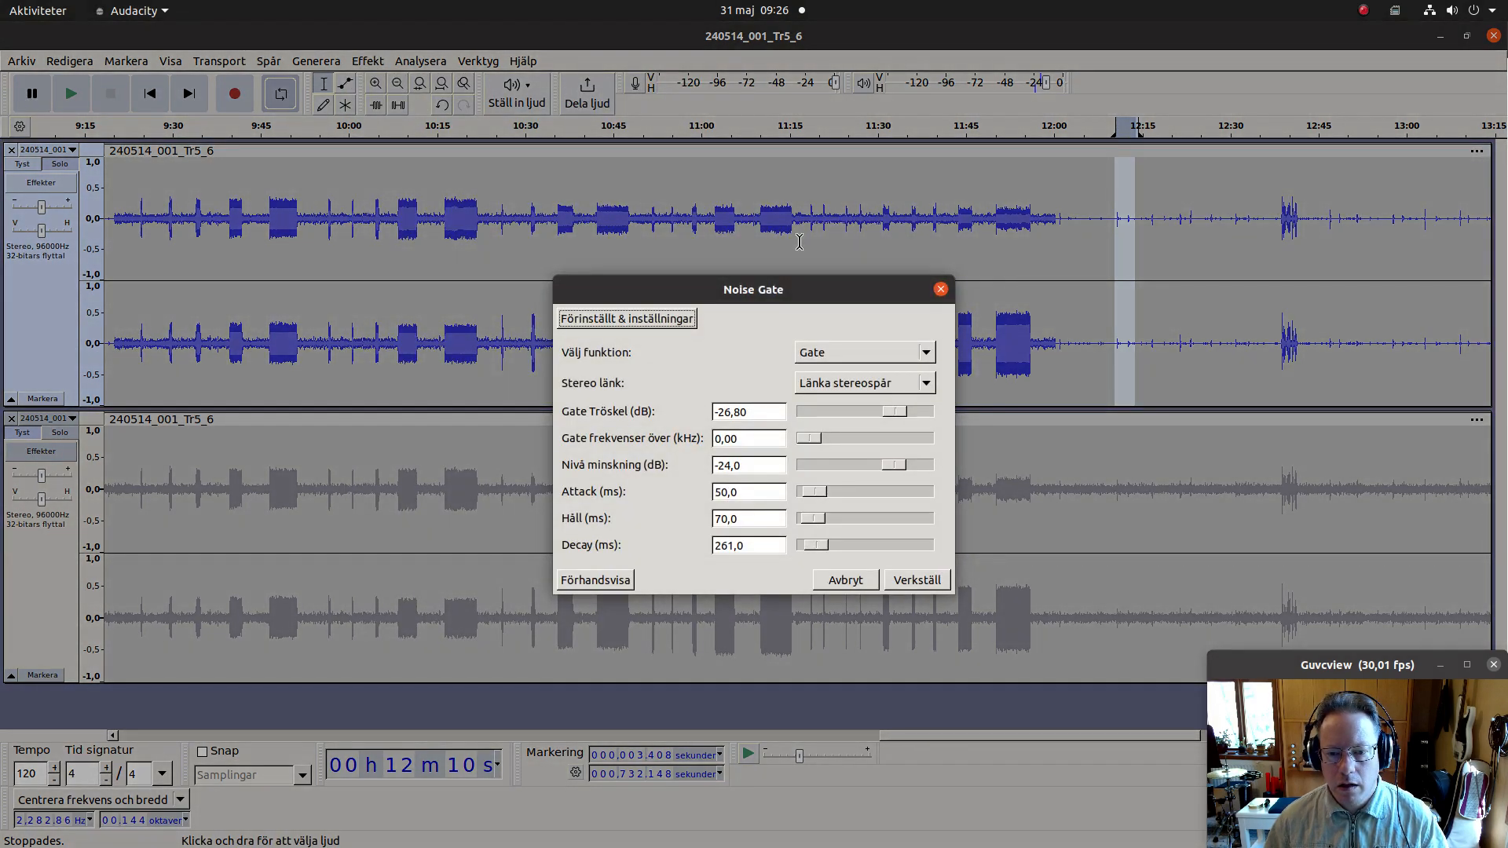
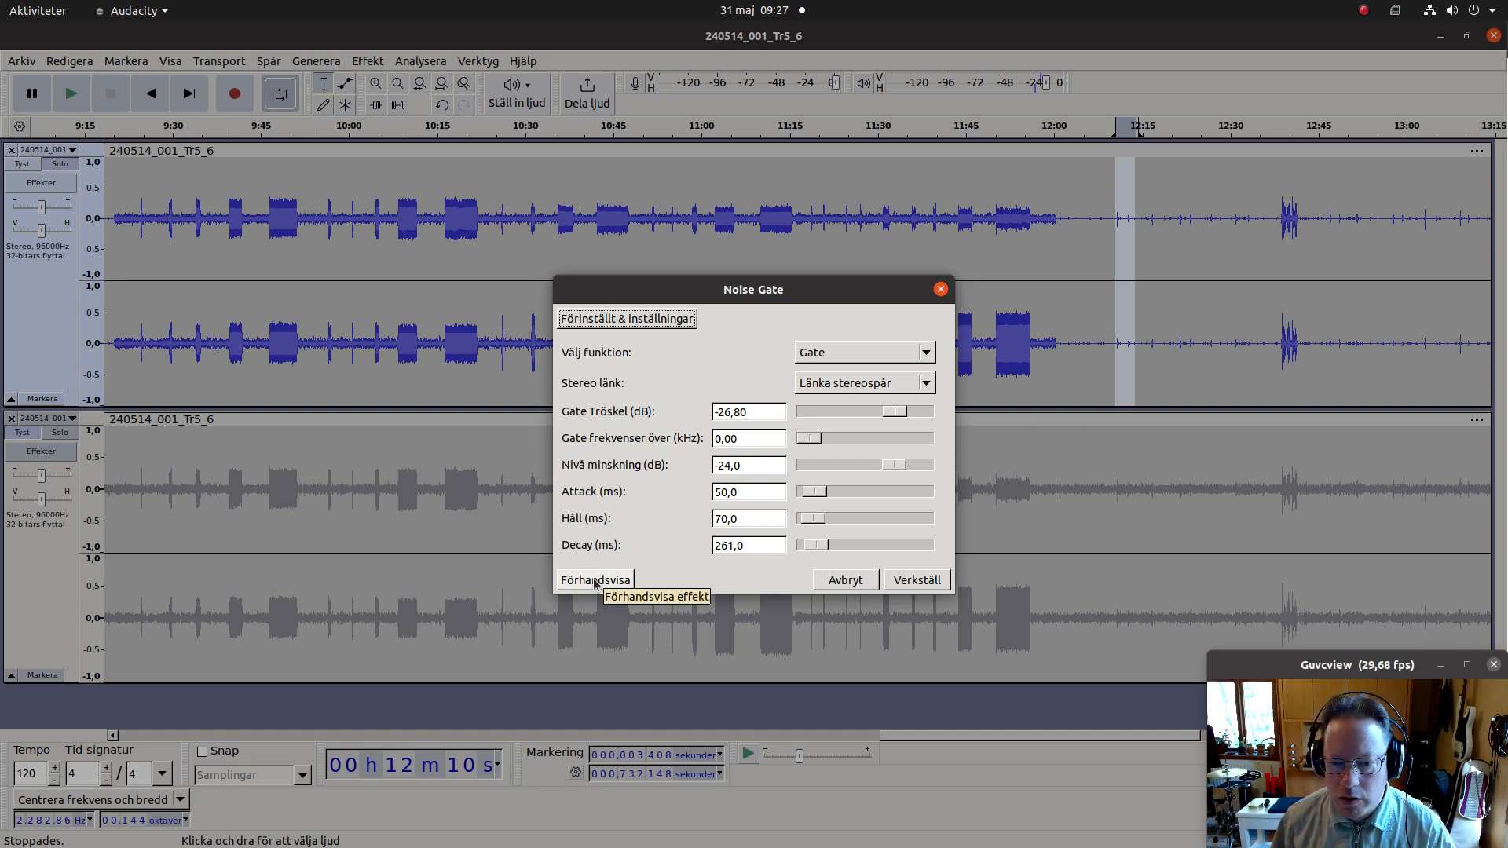
click(594, 580)
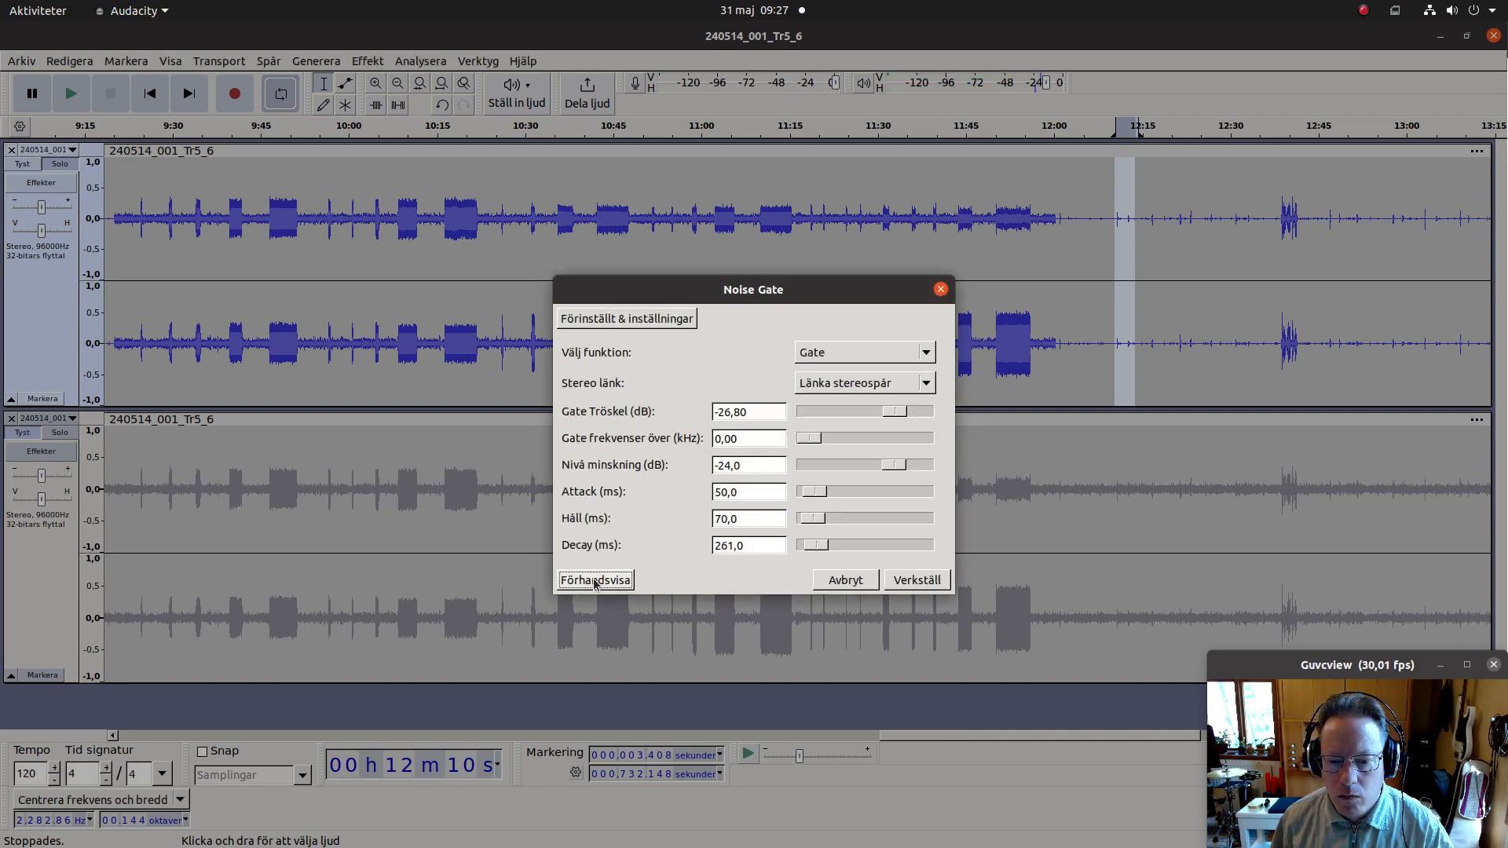
click(594, 581)
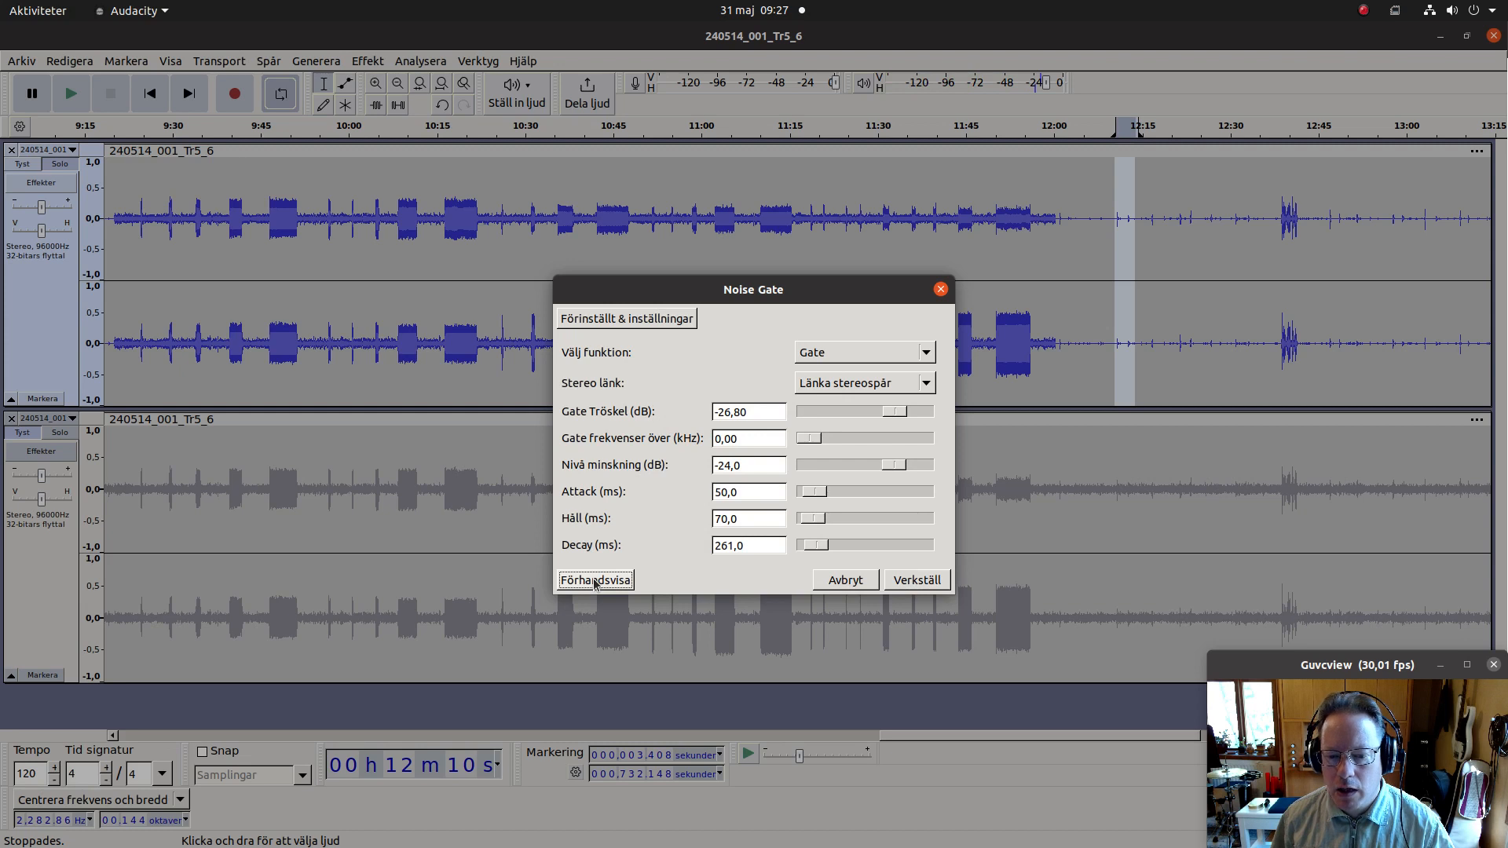
click(919, 581)
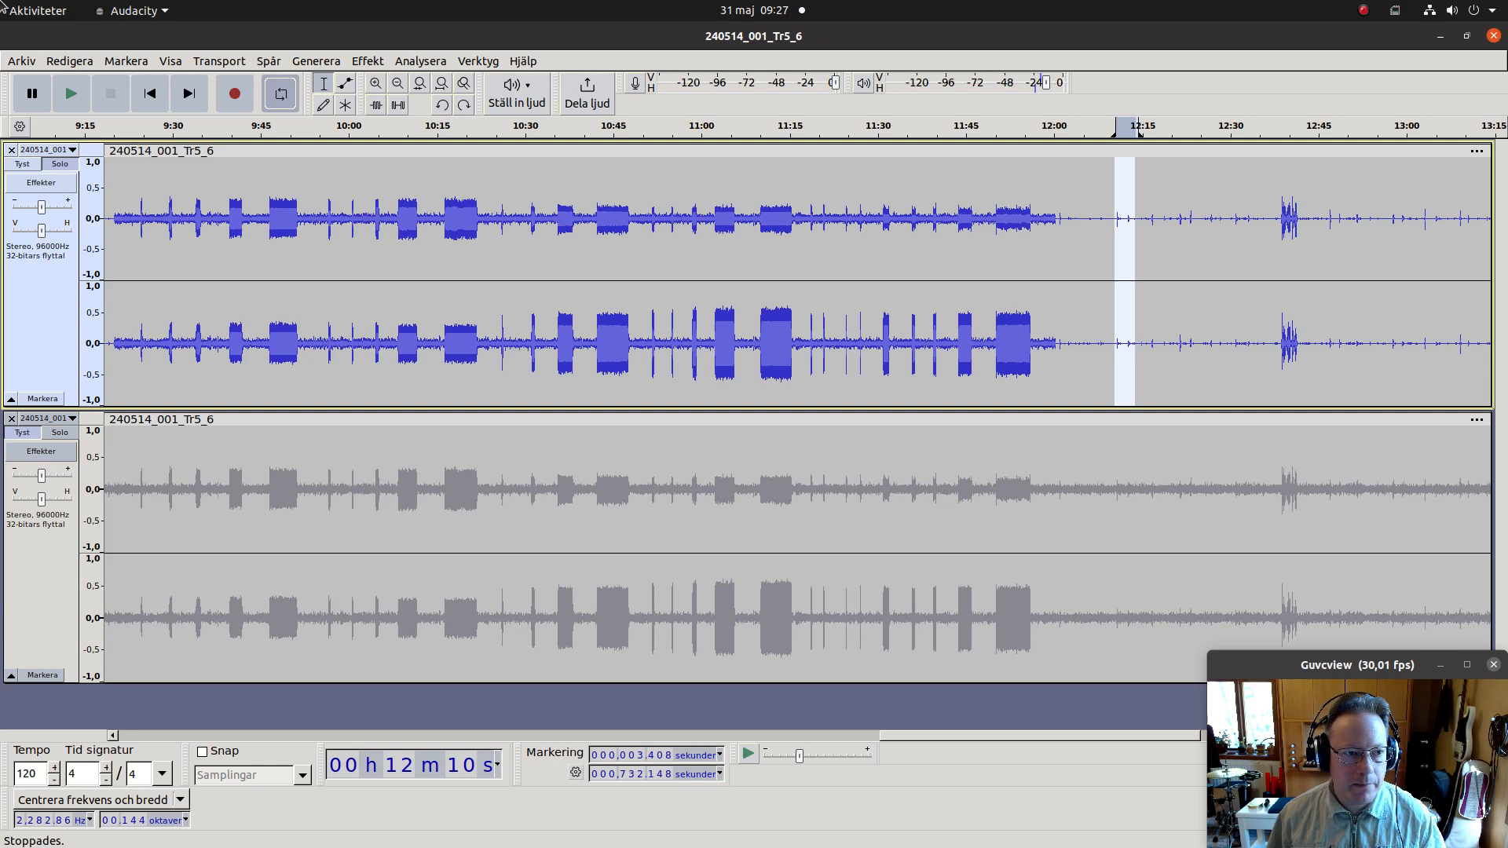
click(66, 66)
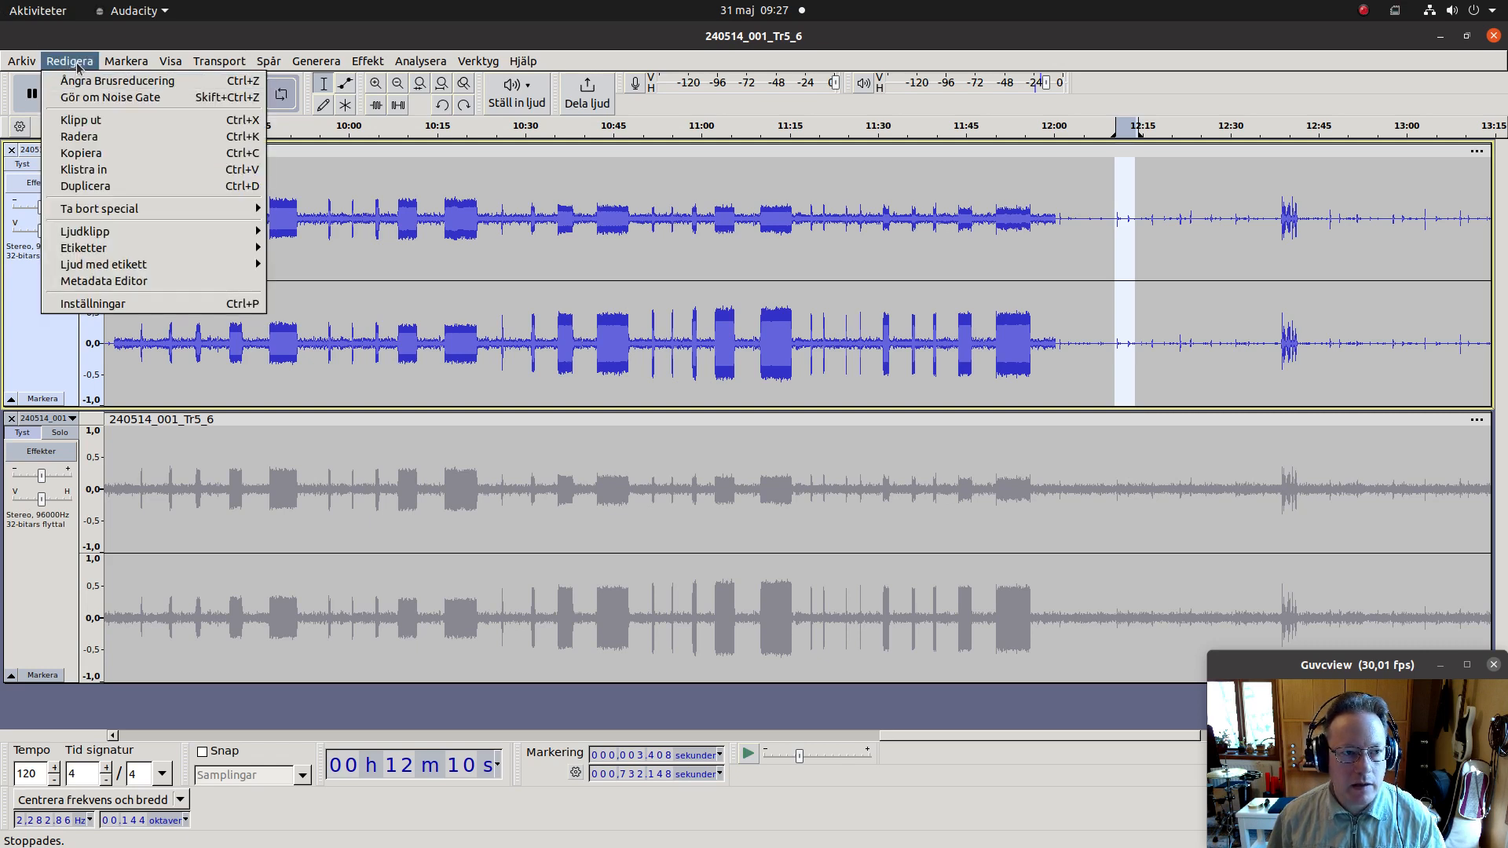
click(99, 36)
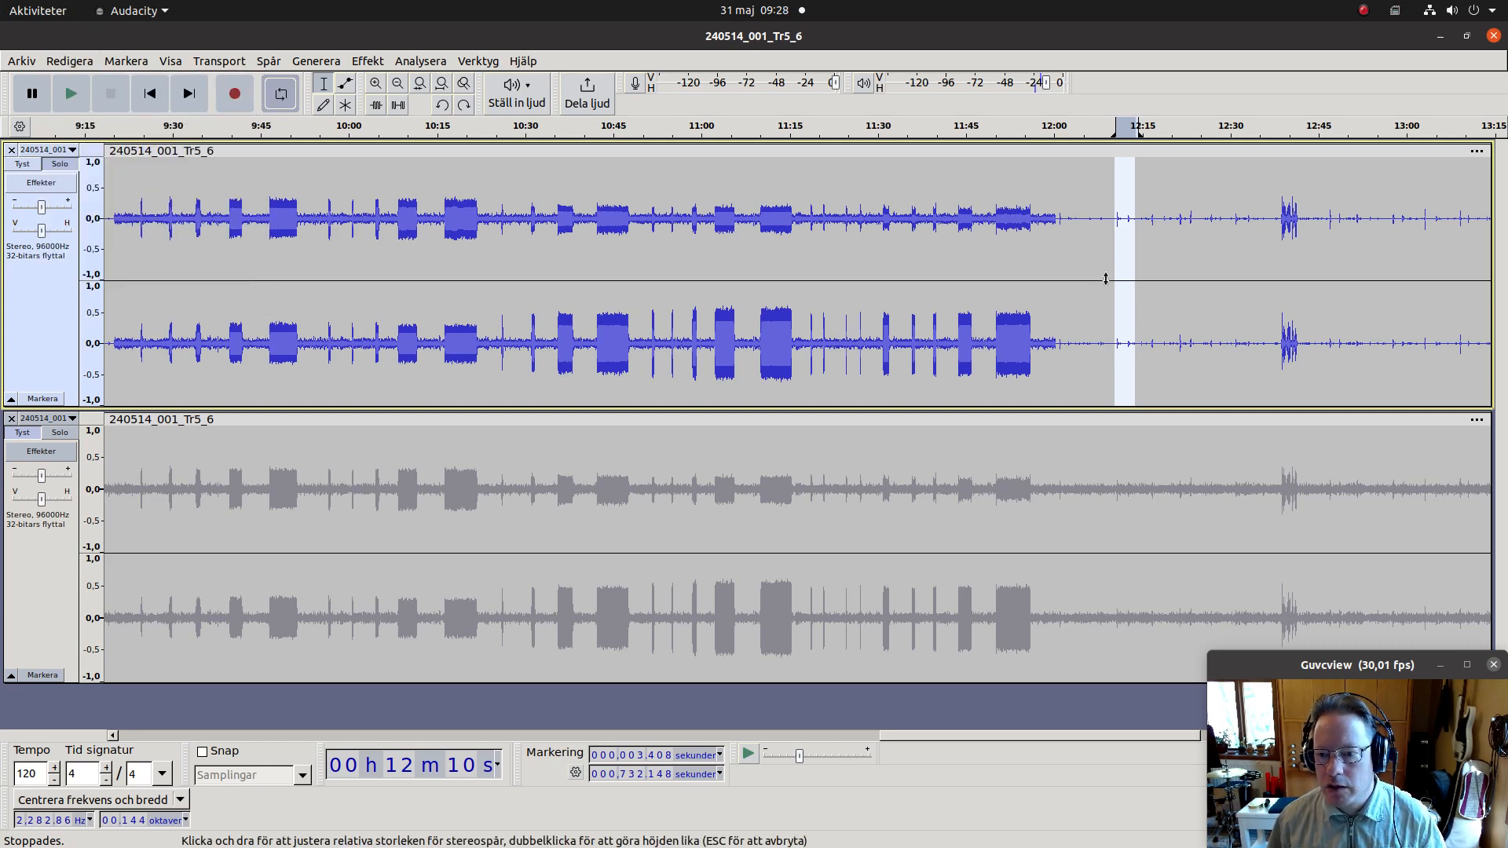
Step: Apply the Noise Gate with the same settings to the first track from about 12:00 to 13:15
click(1056, 243)
drag(1214, 265, 1353, 225)
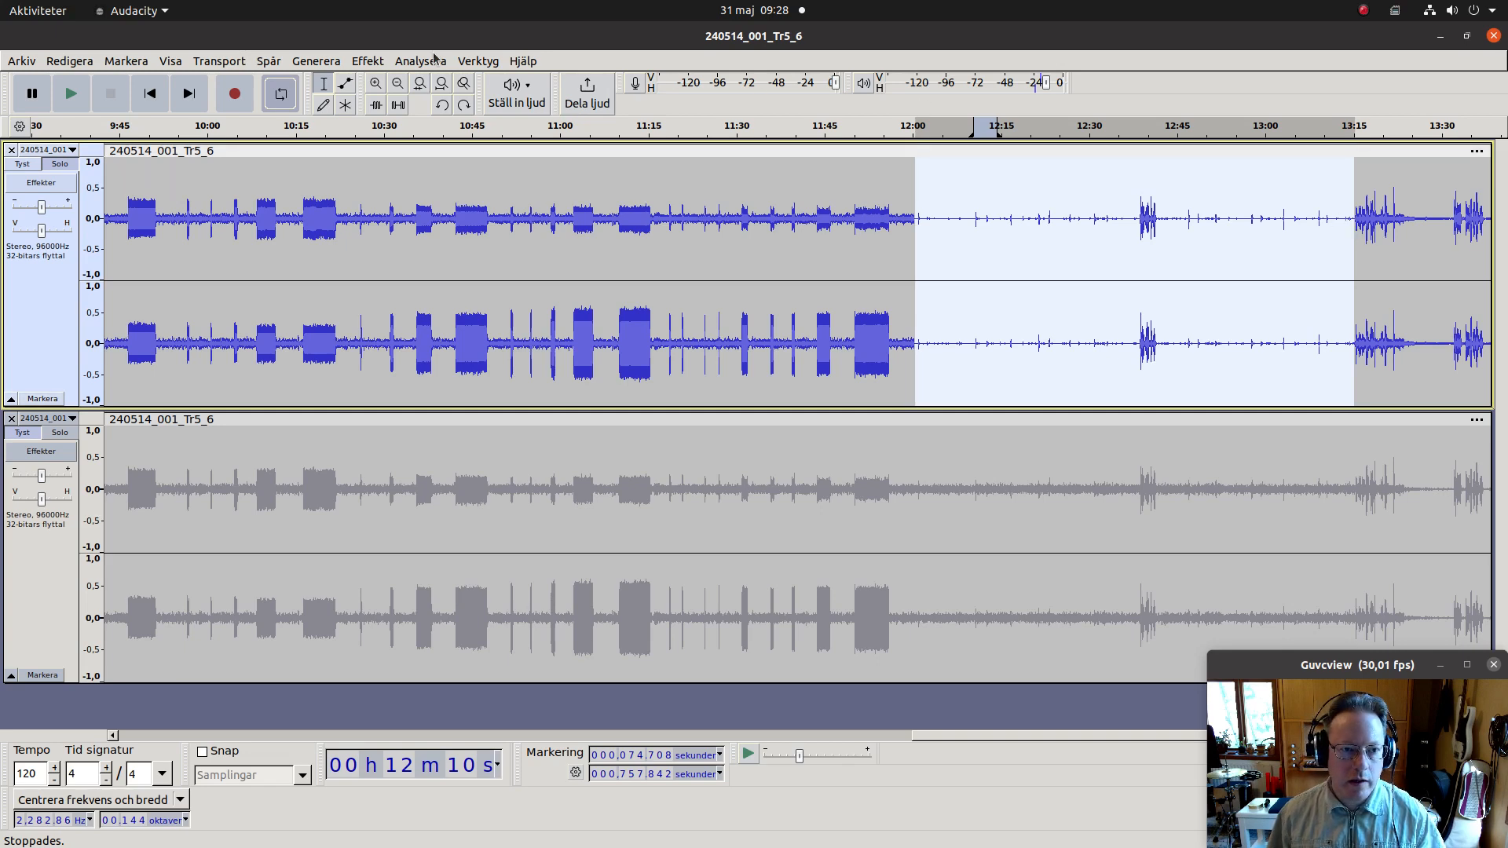
click(371, 62)
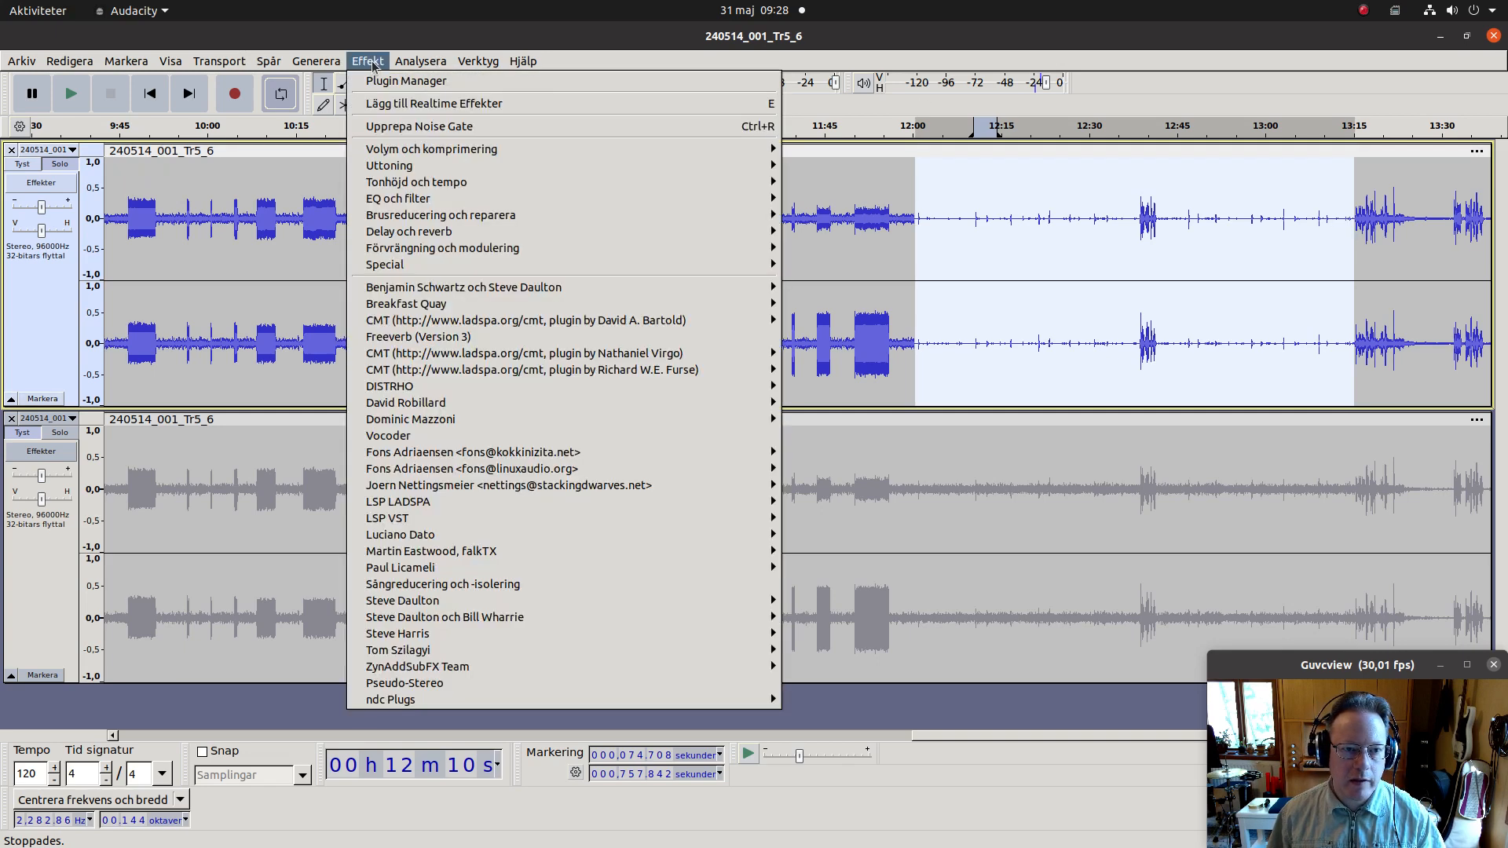
click(383, 127)
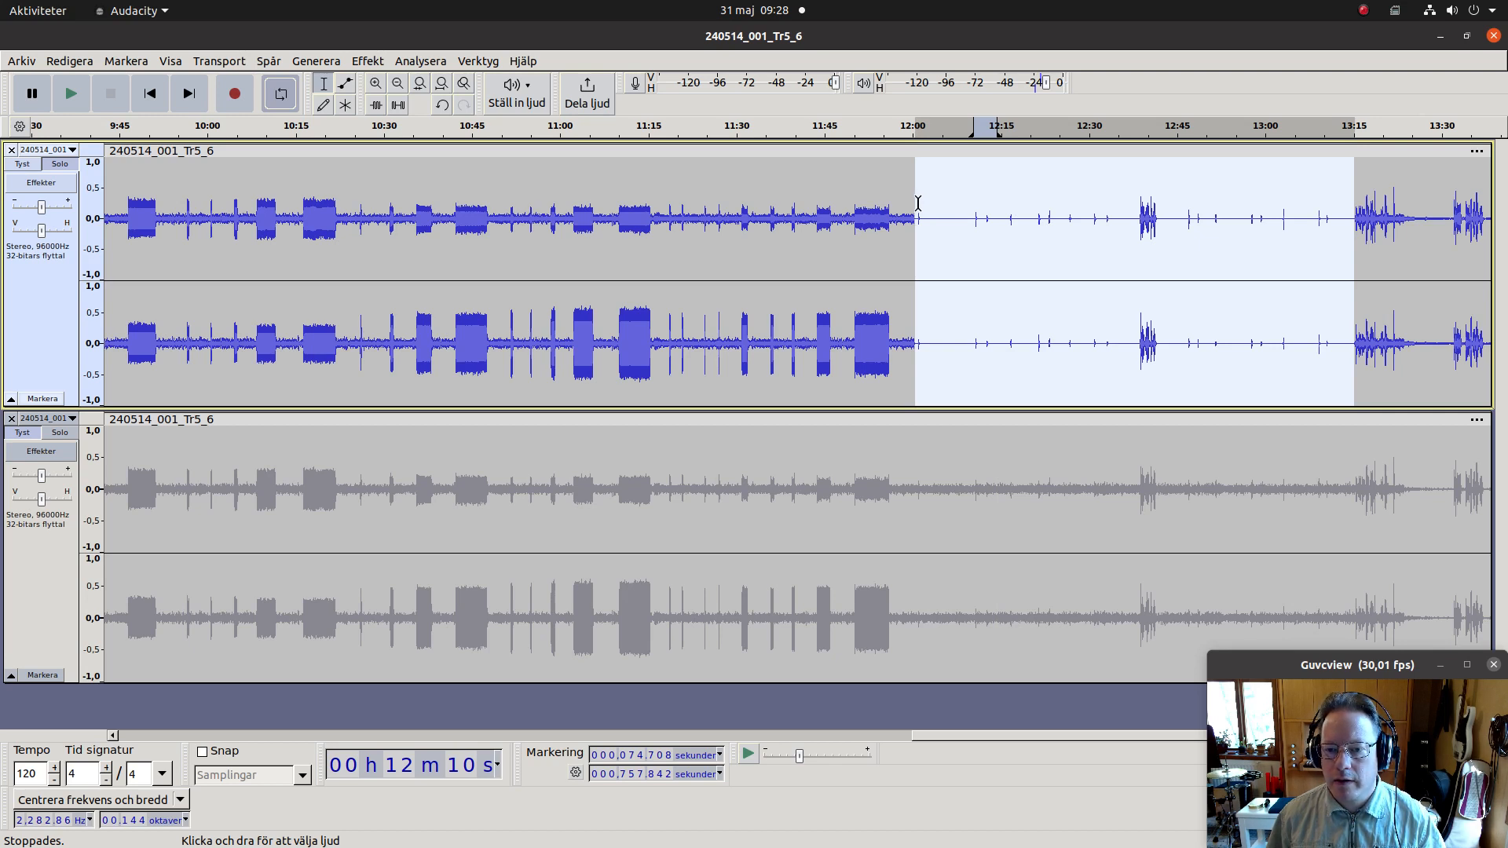
Step: Play the gated stretch of the first track from about 12:00, and replay it from about 12:16
key(space)
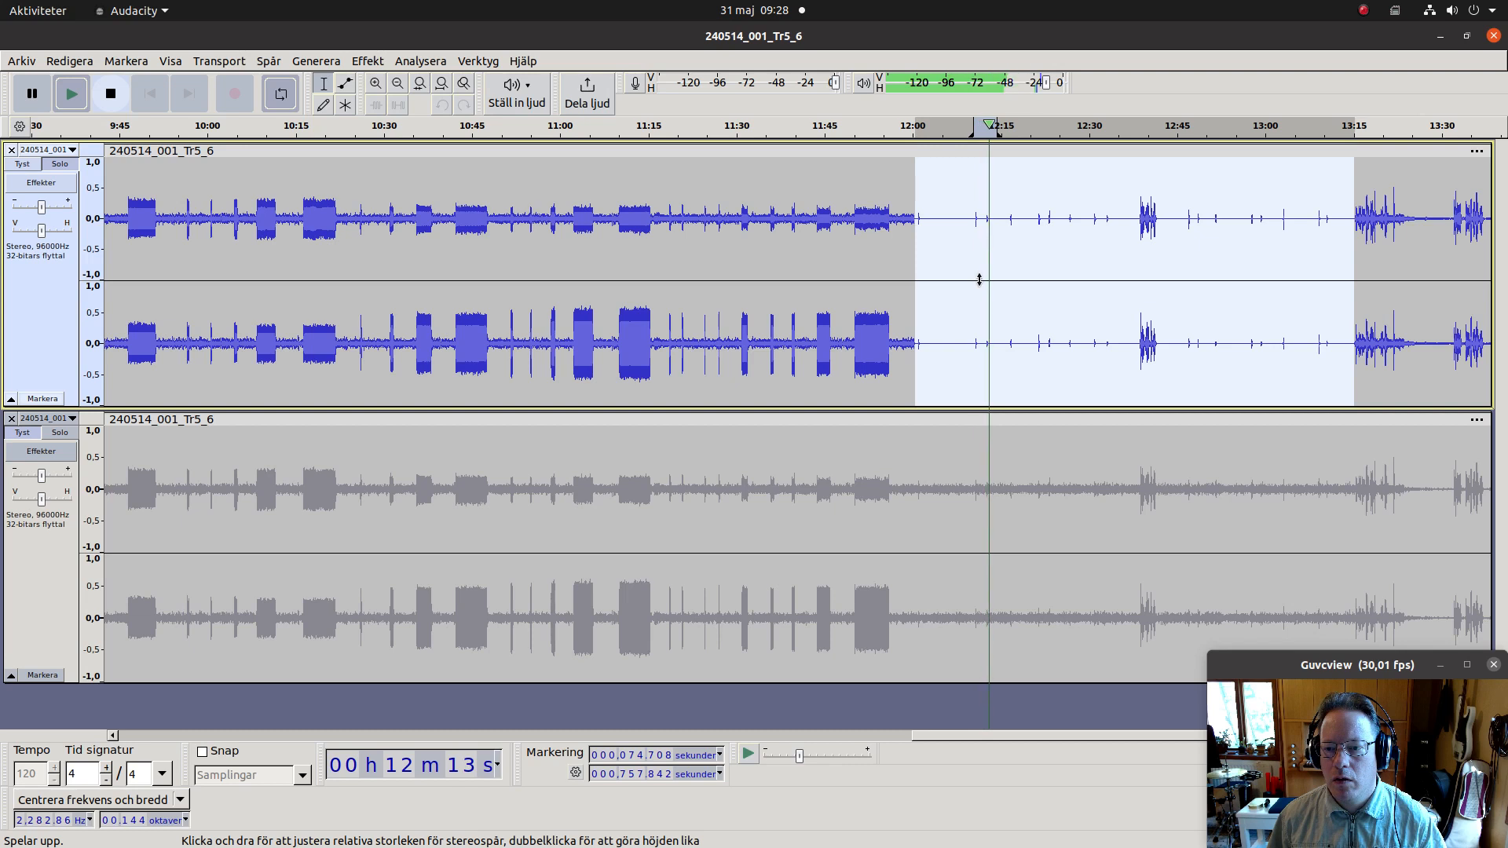
key(space)
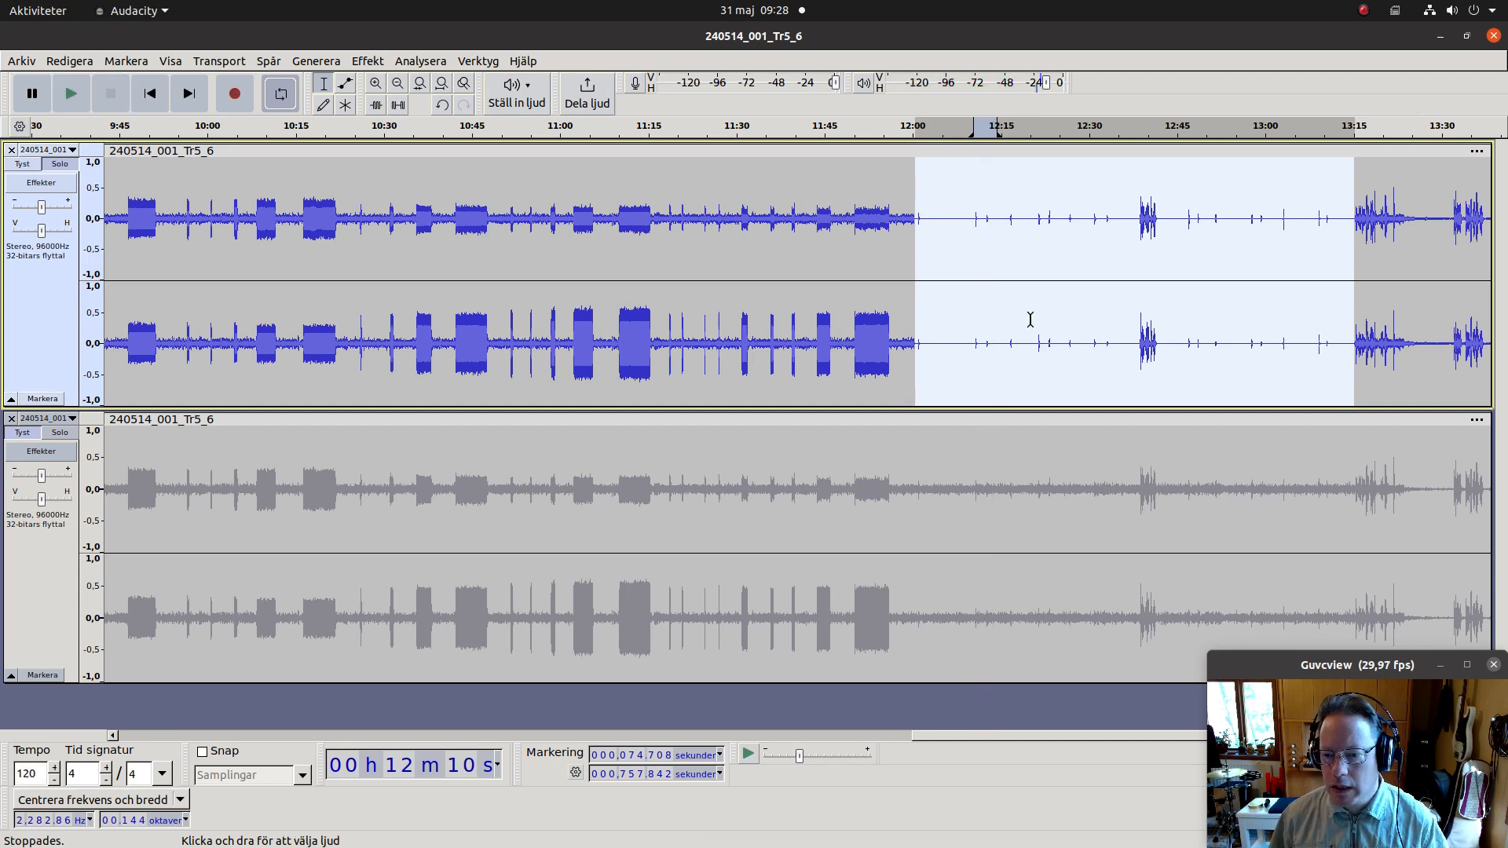
click(1006, 232)
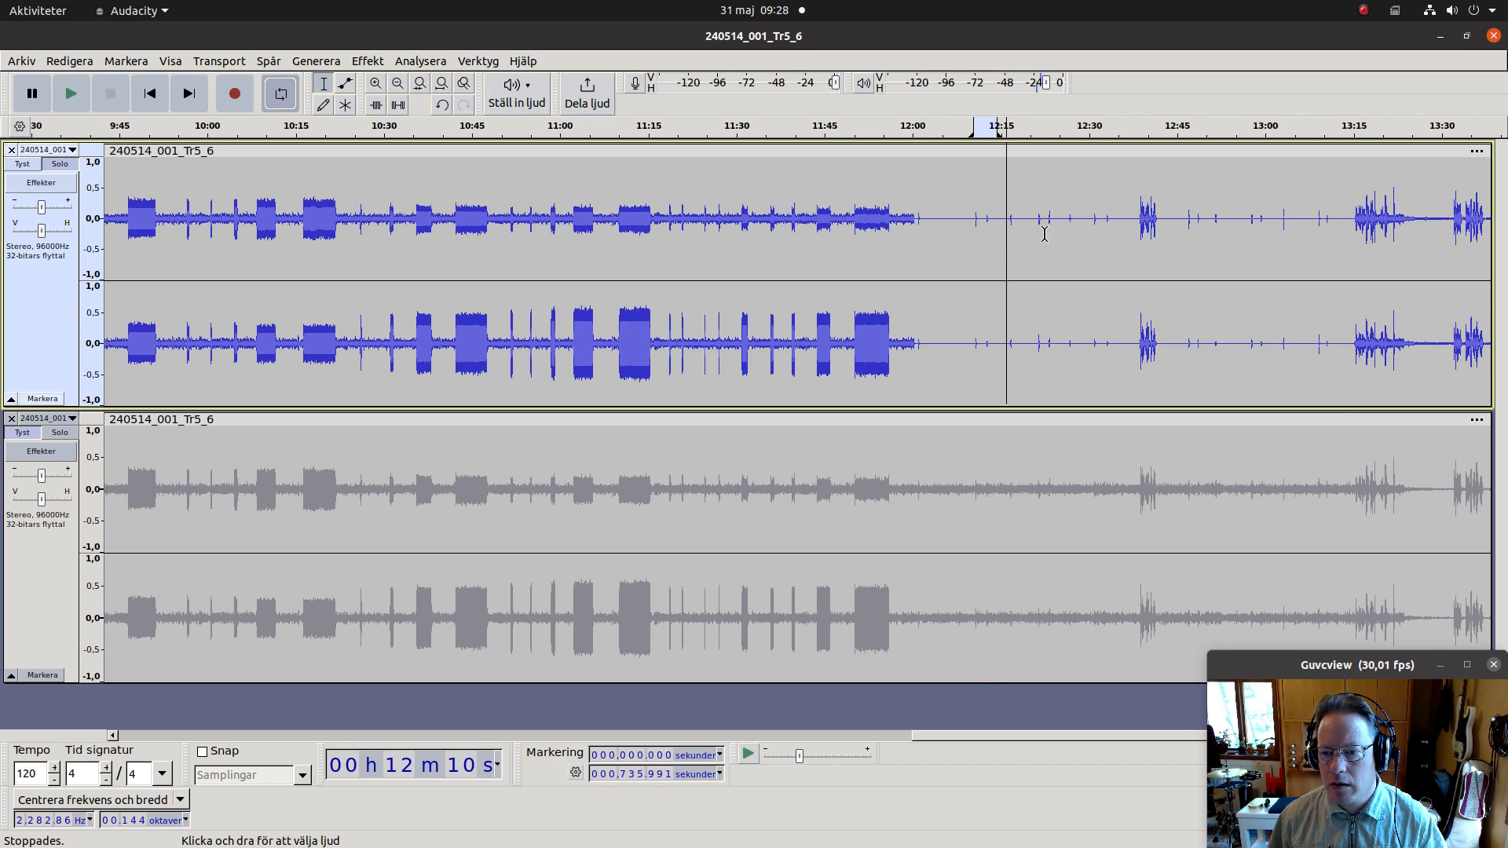
key(space)
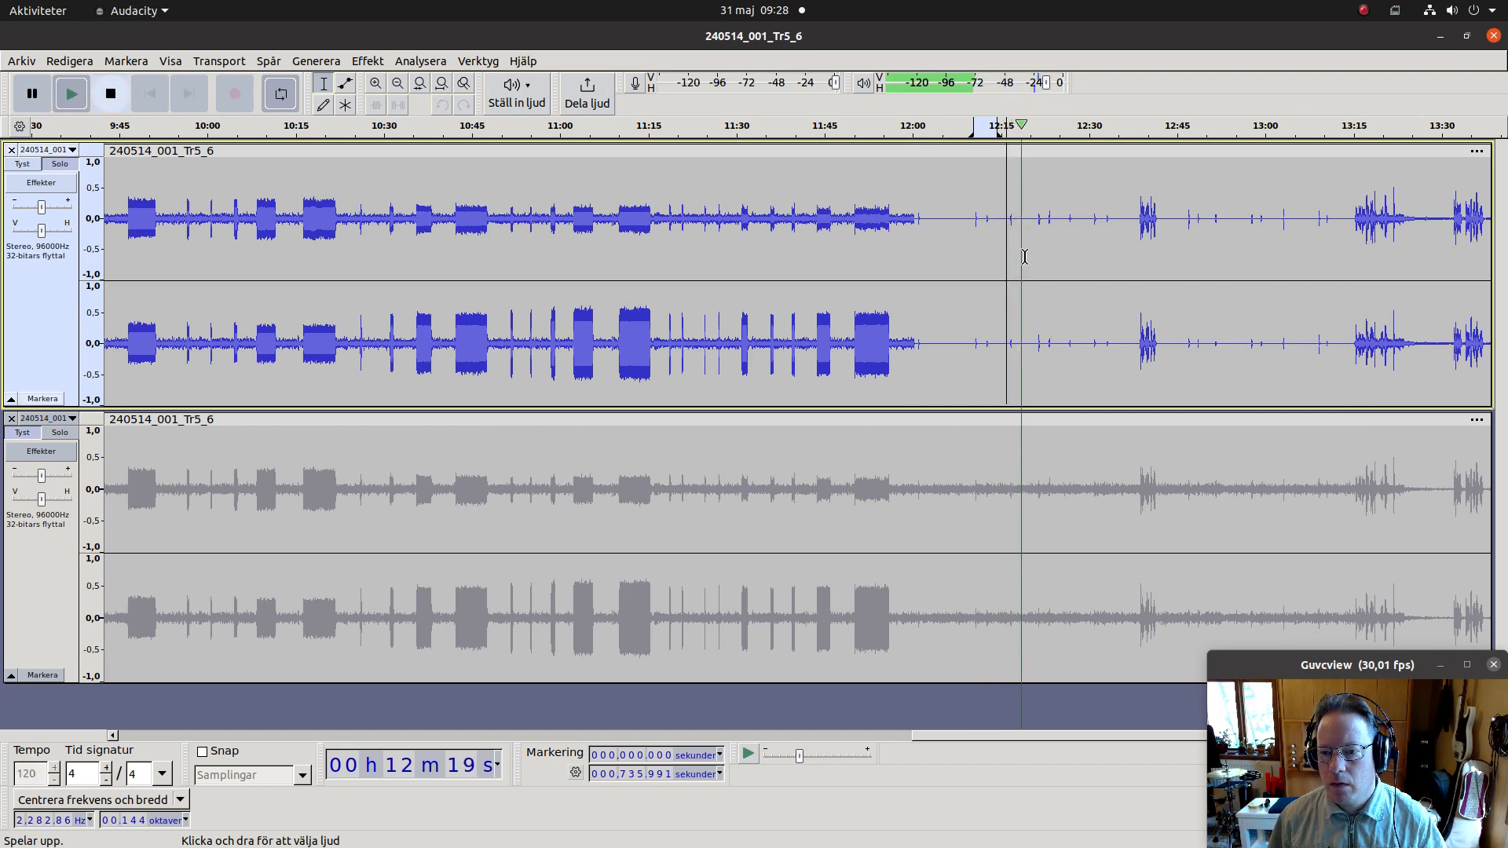
key(space)
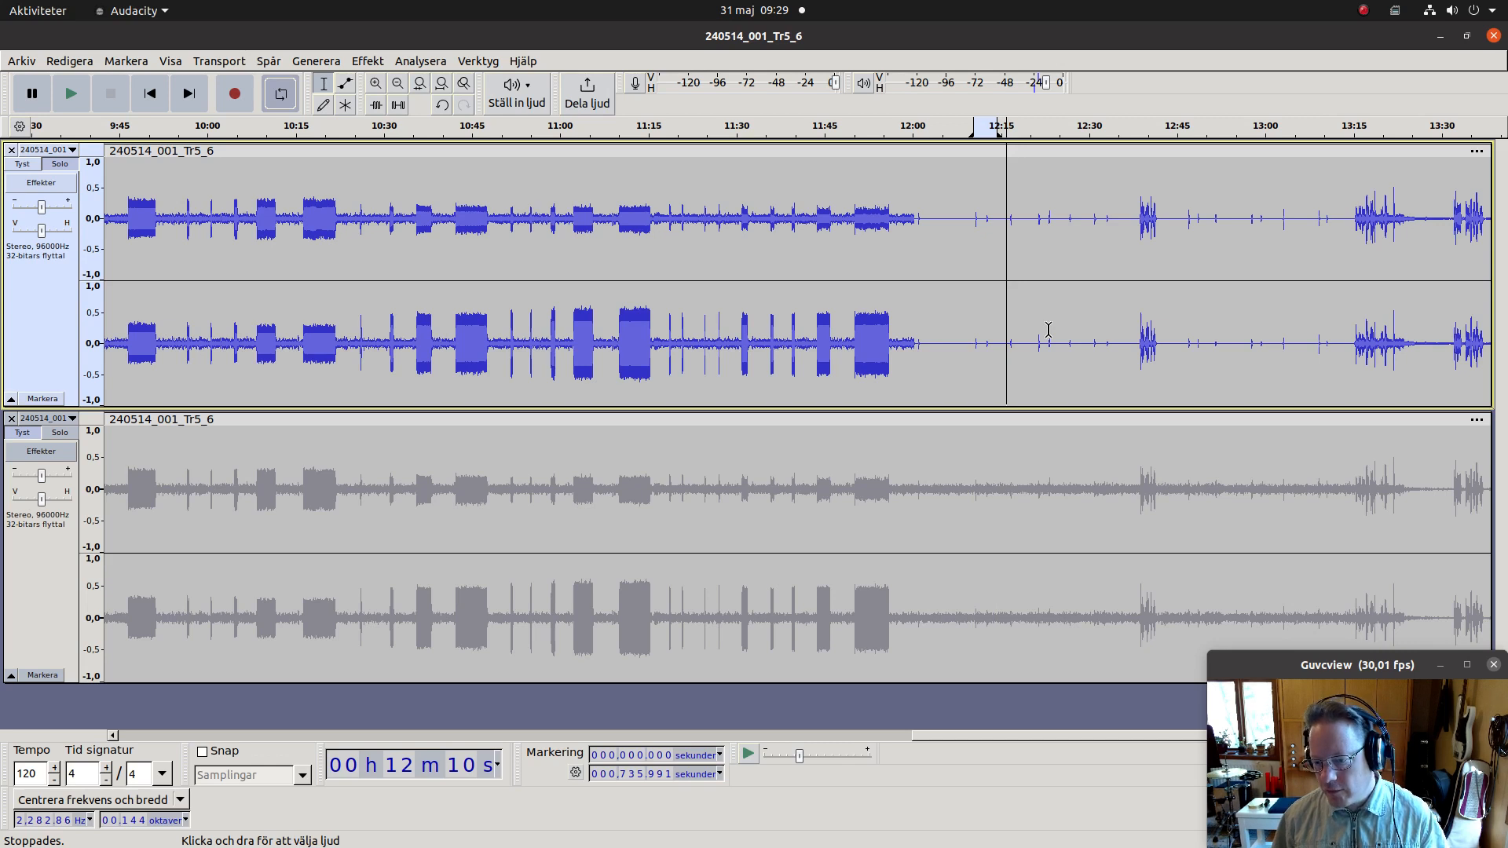
Step: Undo the last Noise Gate on the first track, and select and play a passage of about 3.5 s around 12:18
double_click(1005, 245)
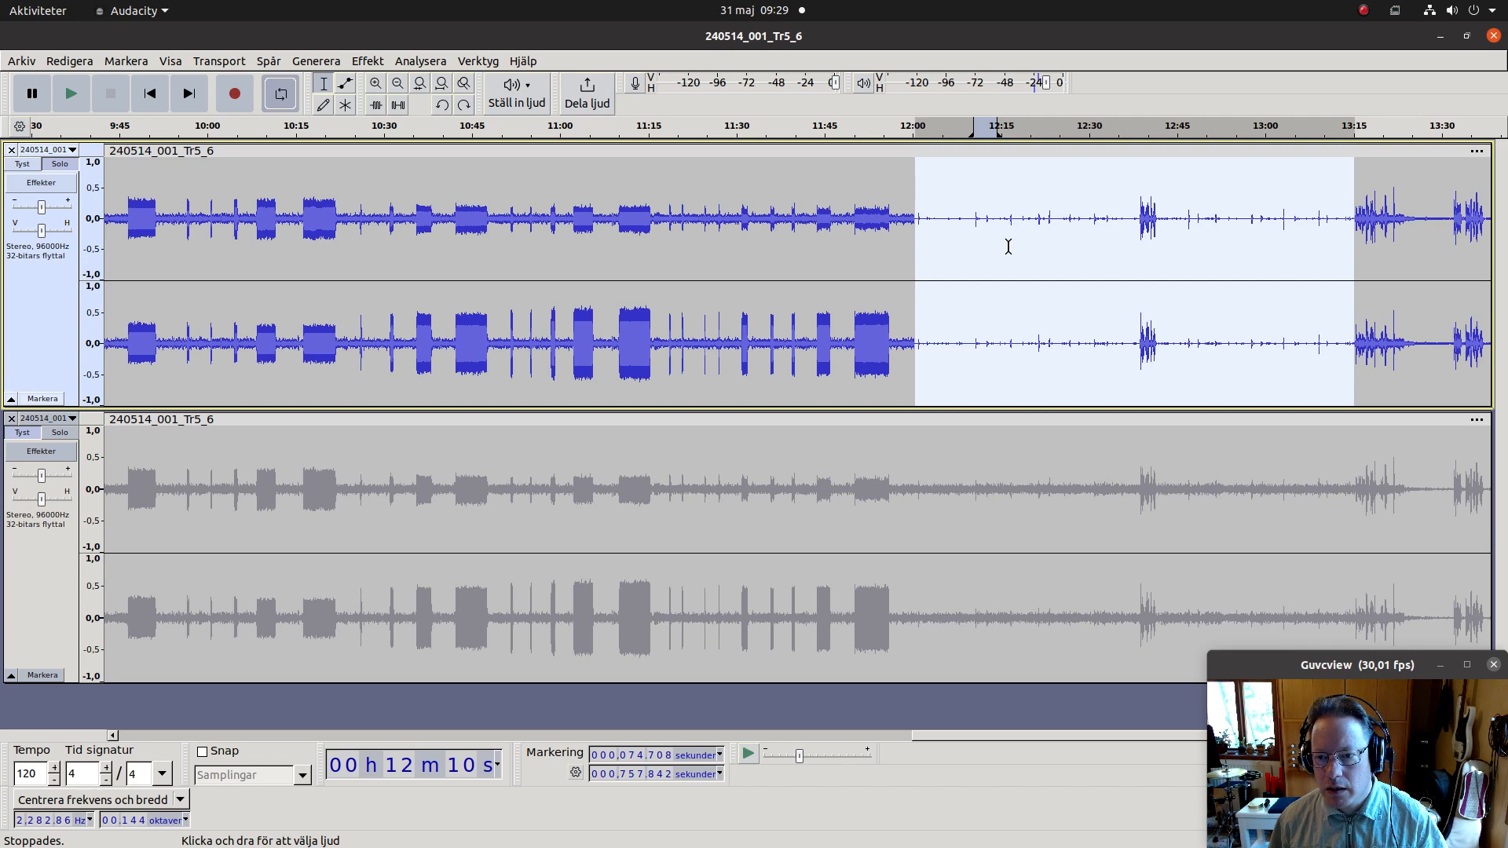
click(1007, 247)
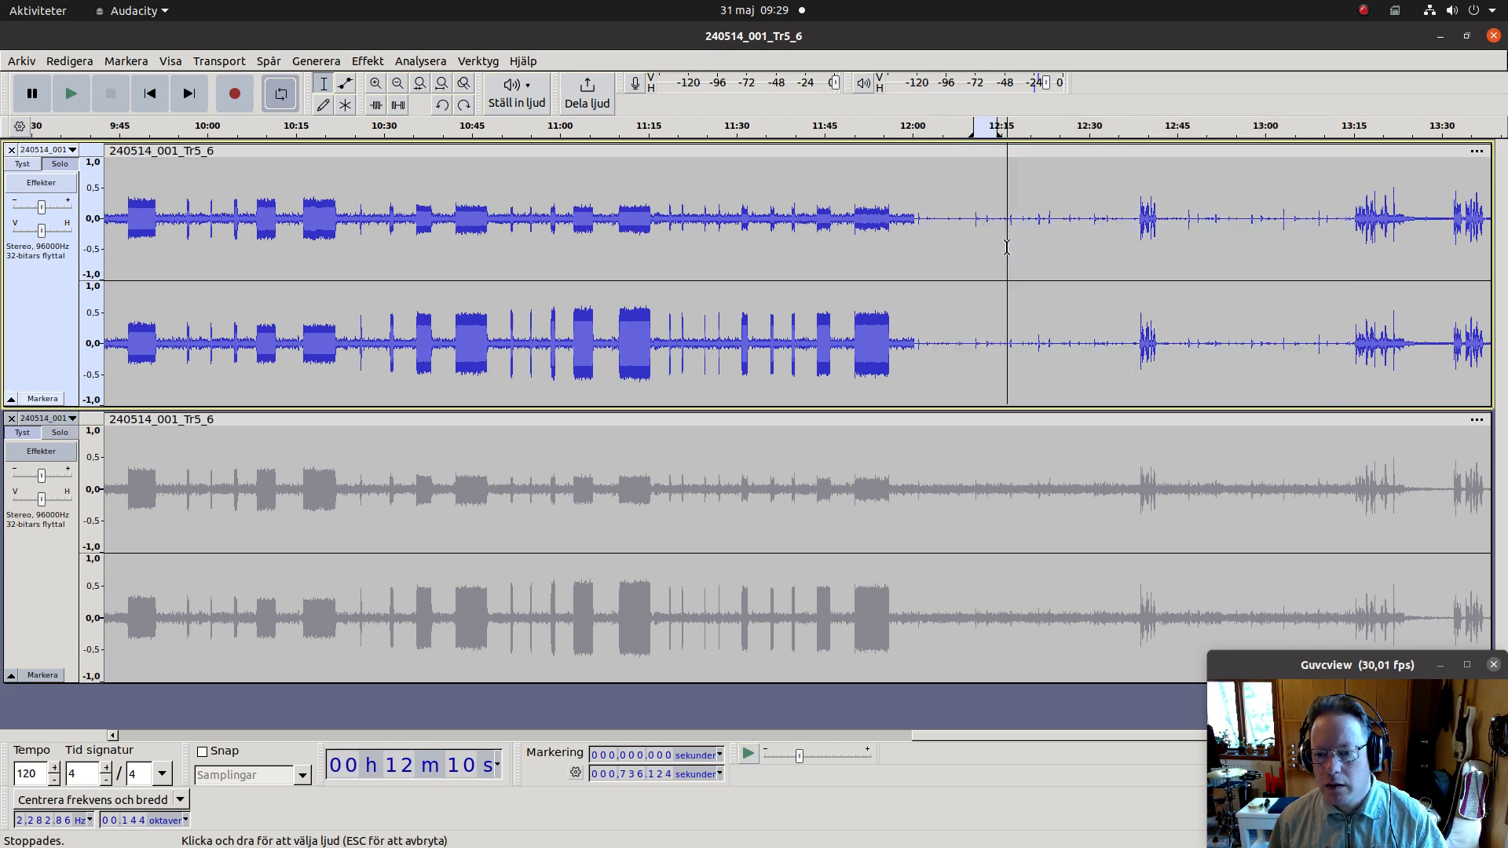
drag(1007, 247, 1028, 250)
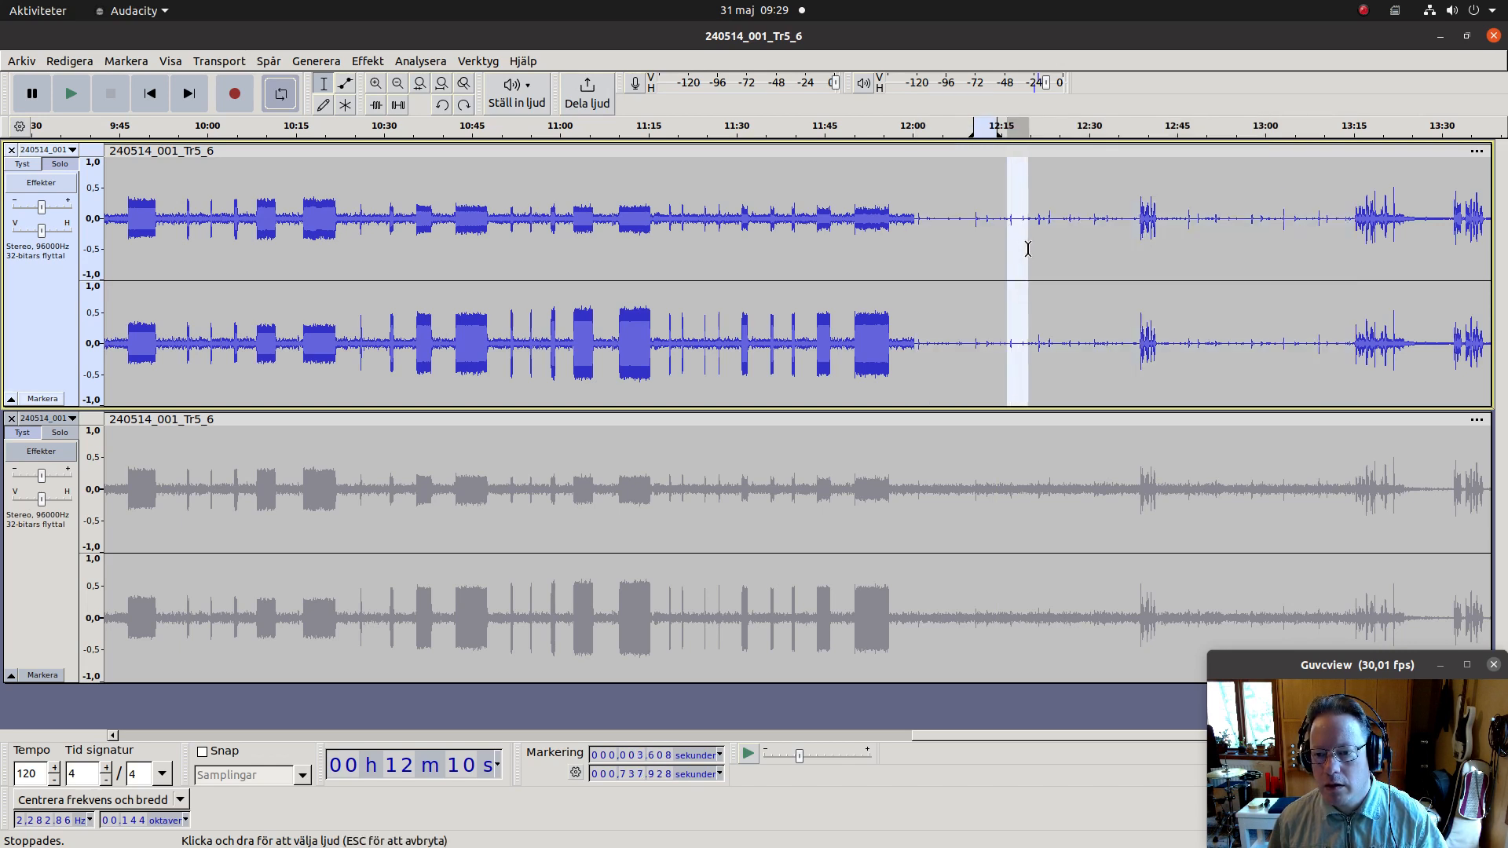
key(space)
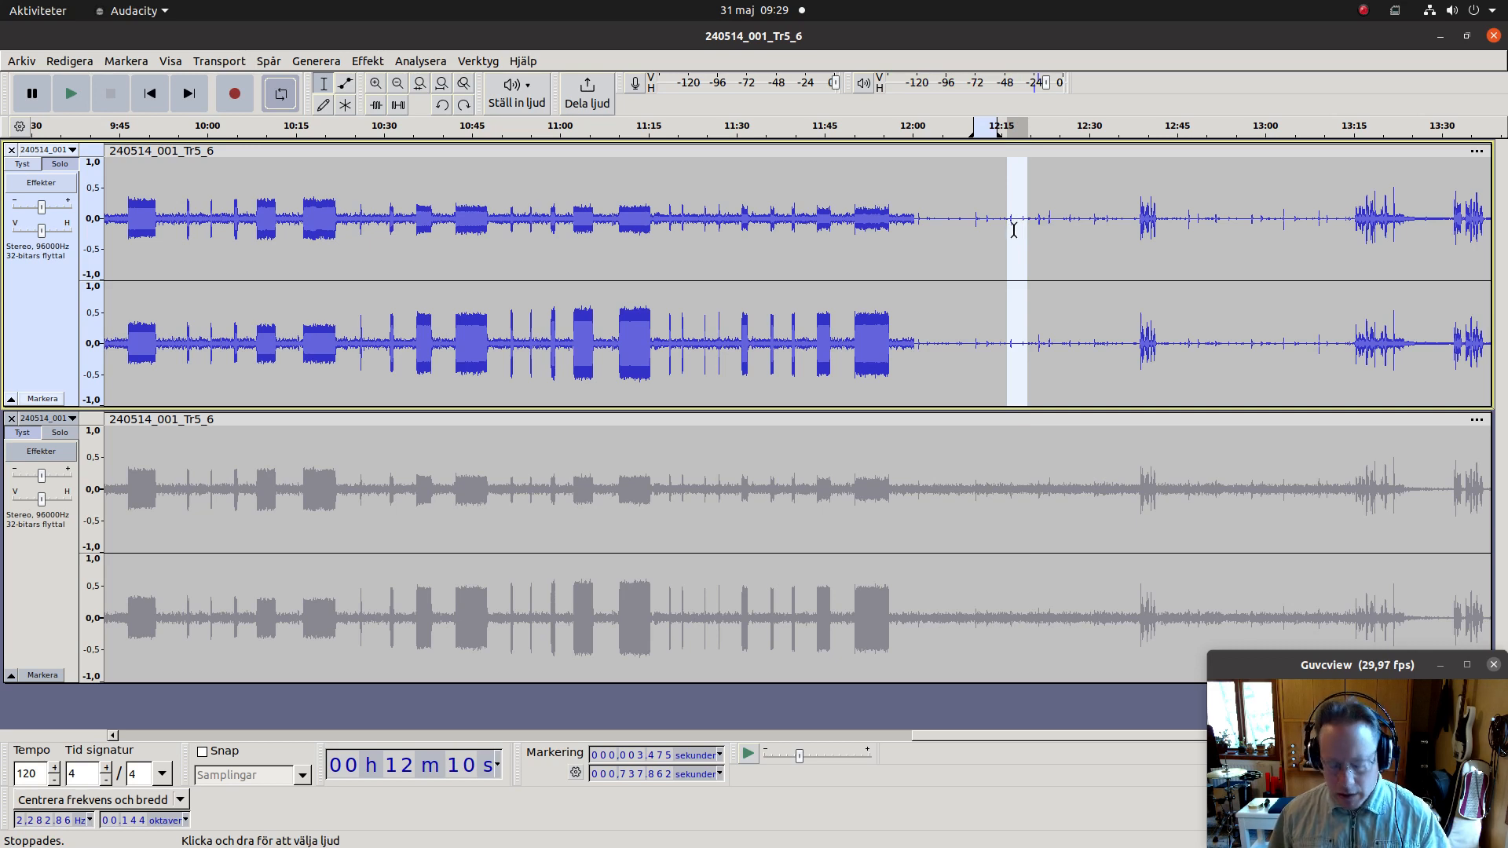
Step: Set the Noise Gate threshold to -32.50 dB for the selected passage, preview it and apply it
click(368, 62)
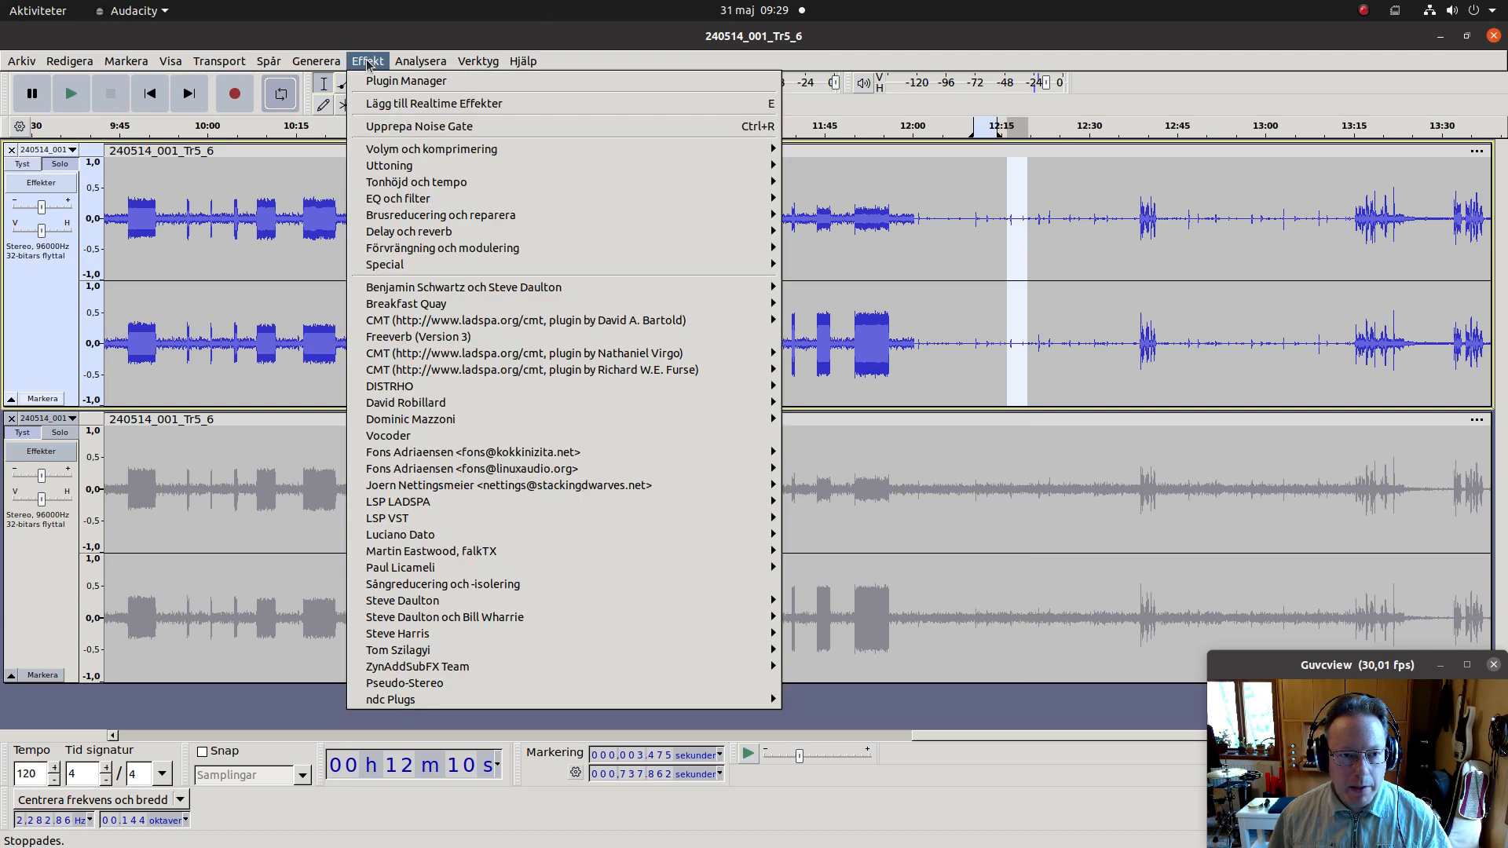
mouse_move(748, 201)
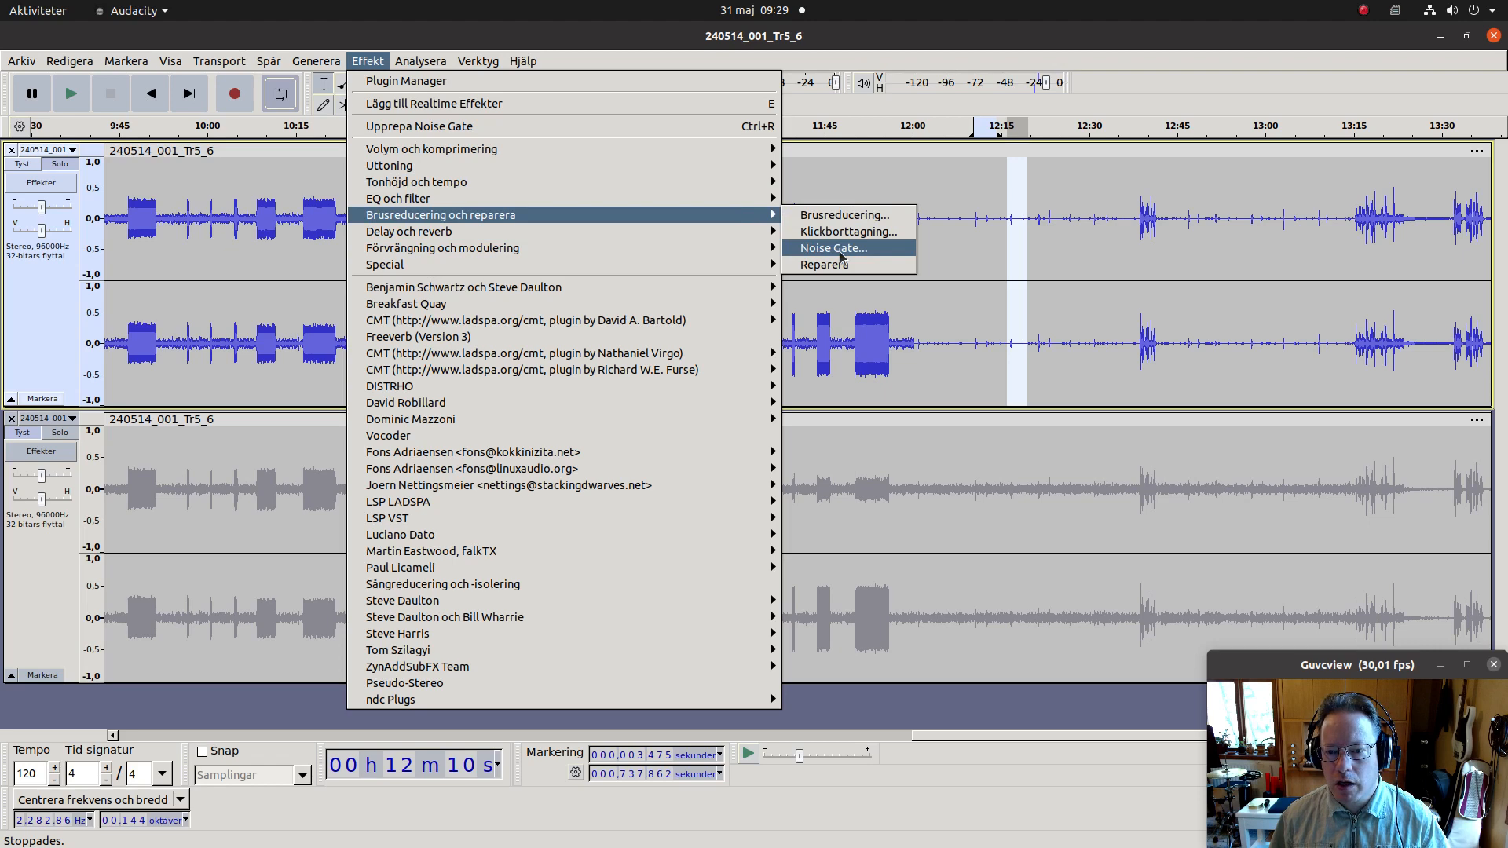
click(841, 250)
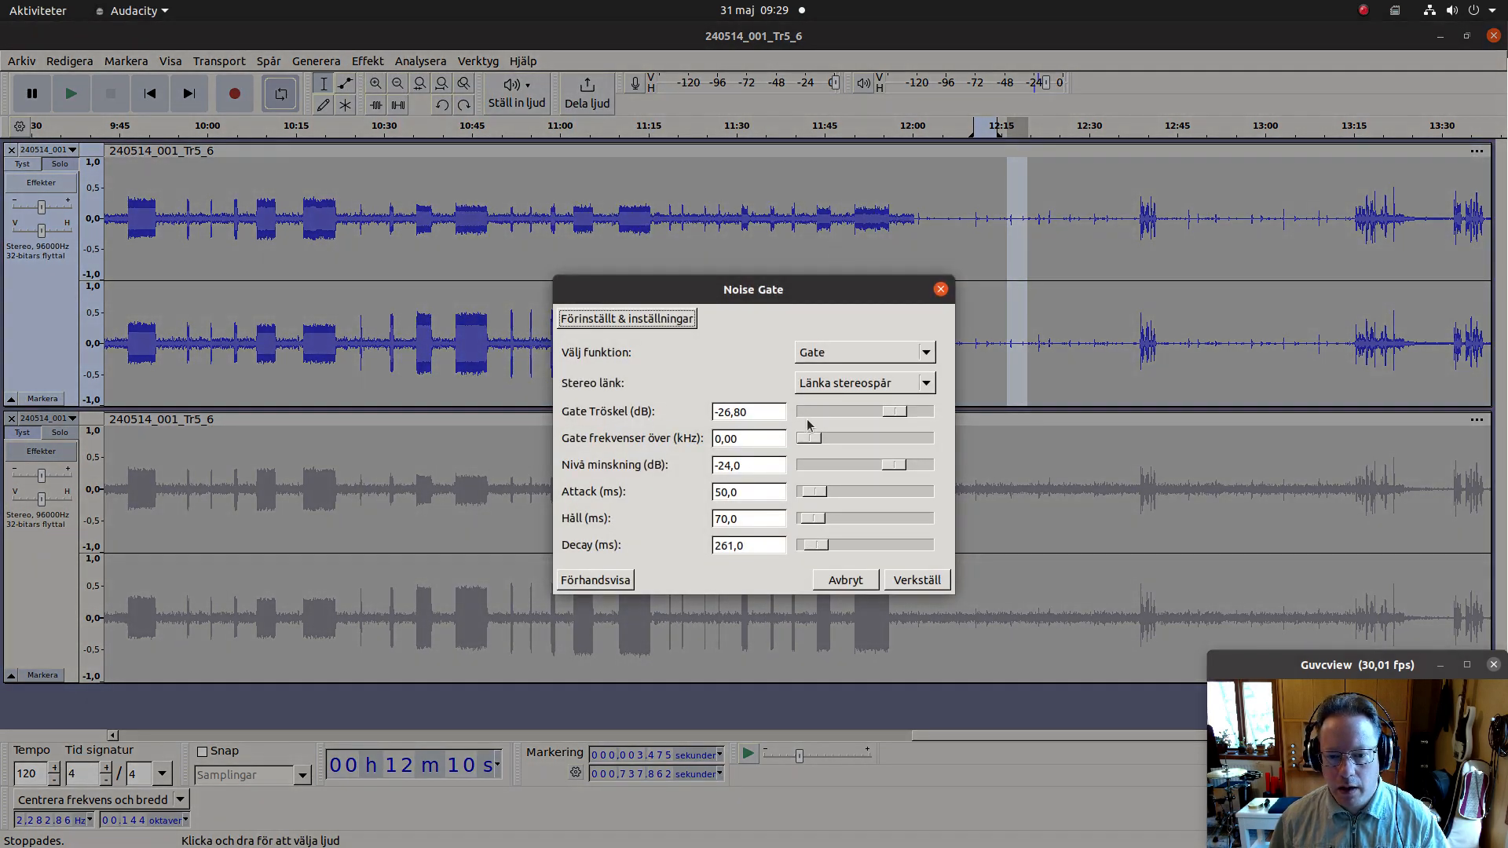
click(888, 415)
drag(887, 417, 883, 417)
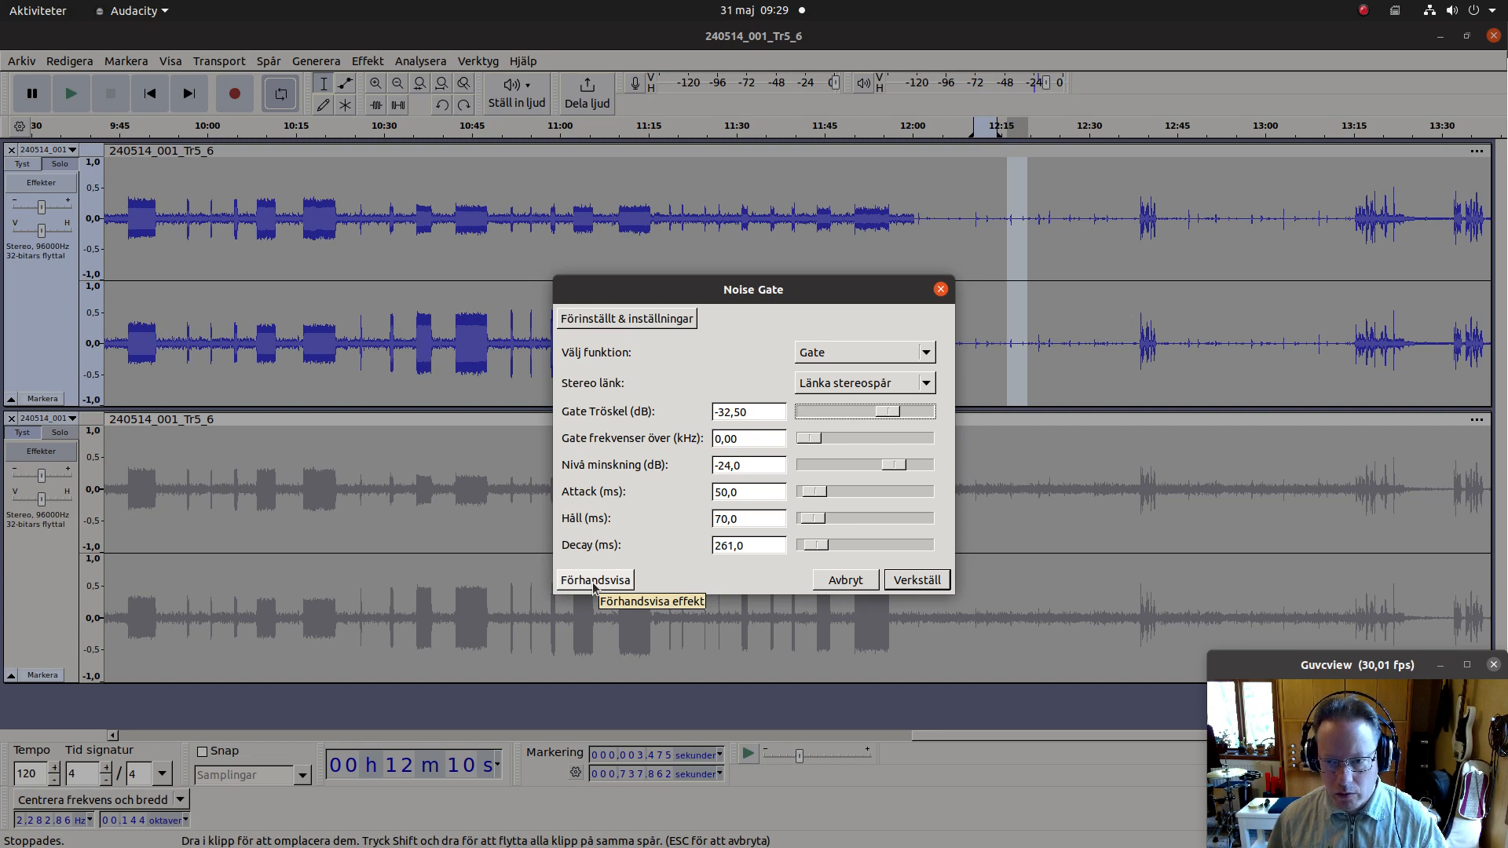
click(594, 582)
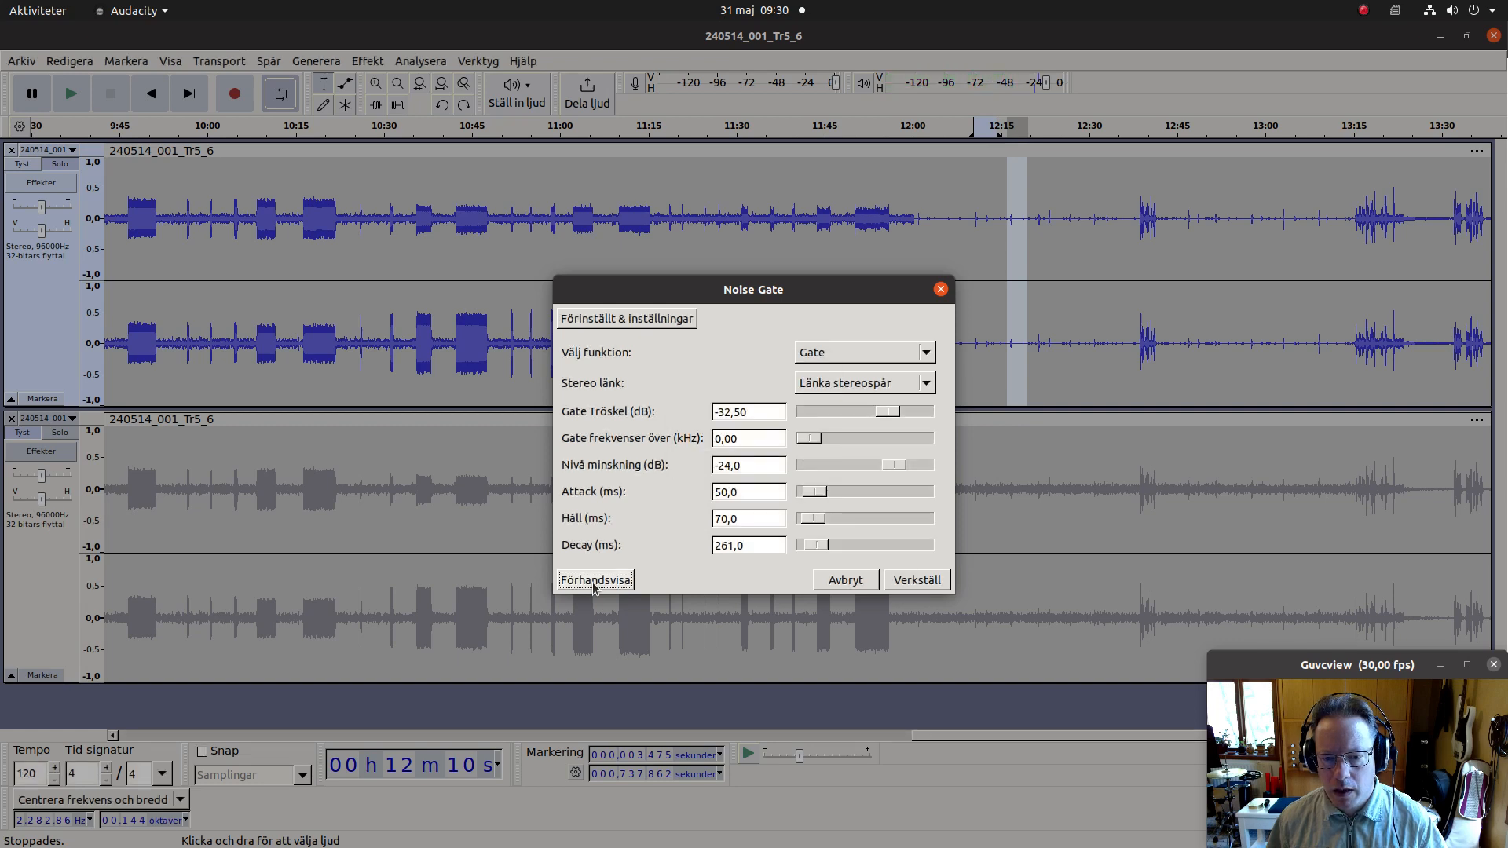
click(898, 582)
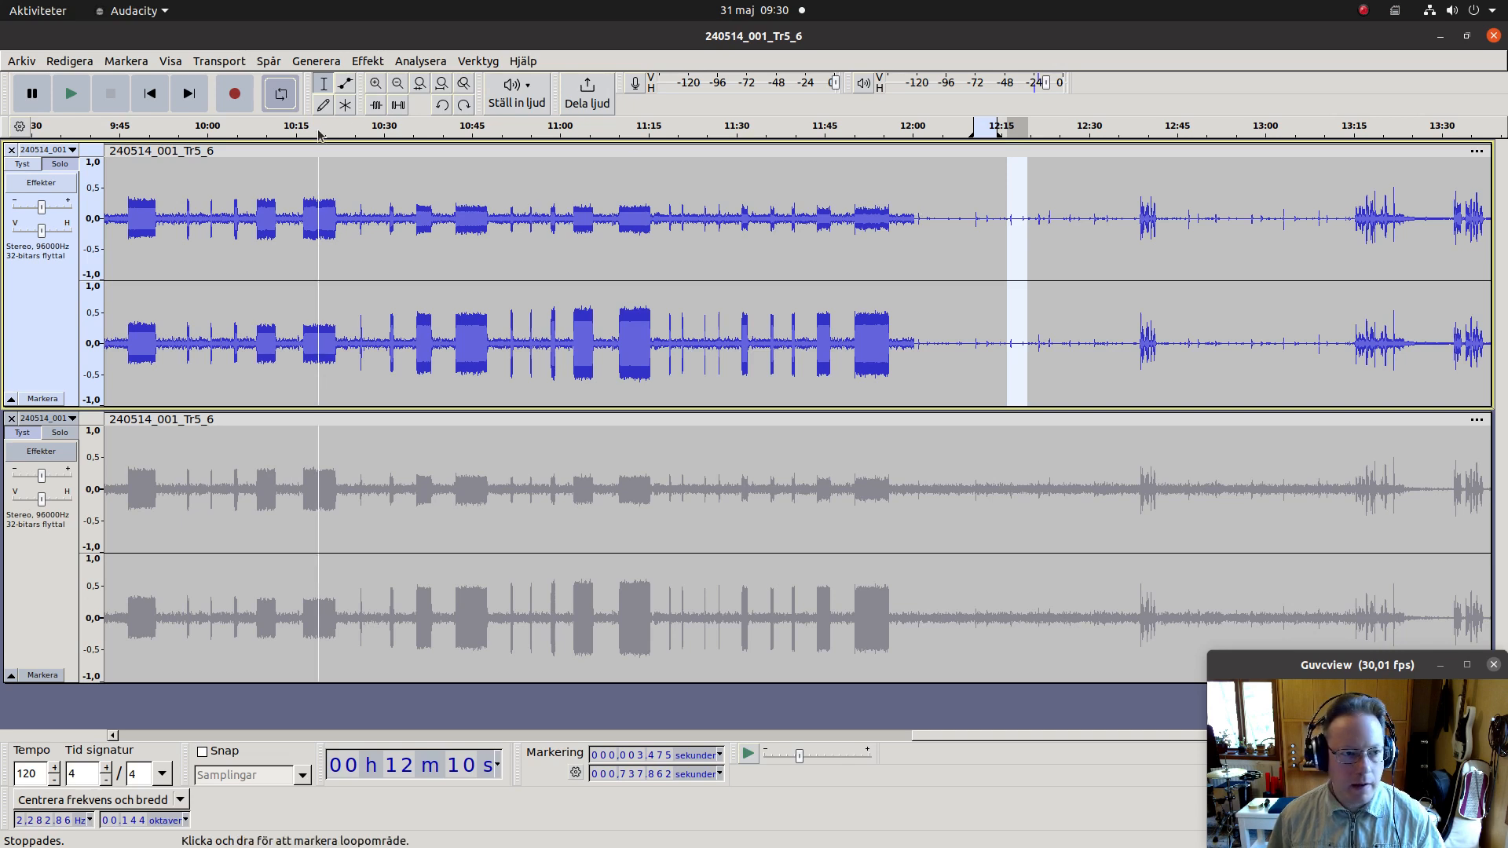
Step: Undo the trial gate and apply the Noise Gate with the same settings to the first track from about 12:00 to 13:15
click(70, 62)
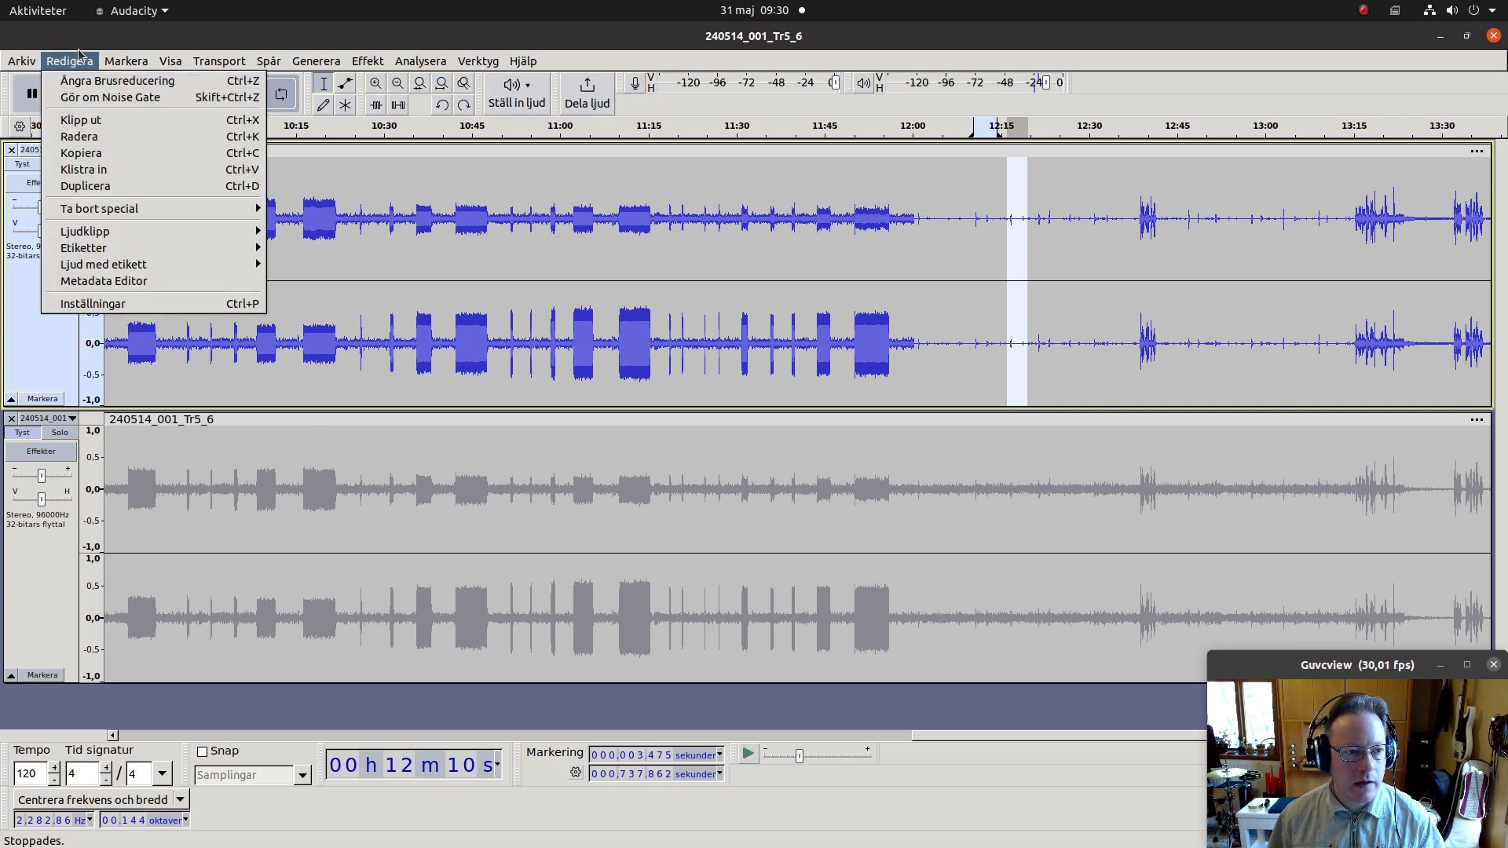
click(78, 47)
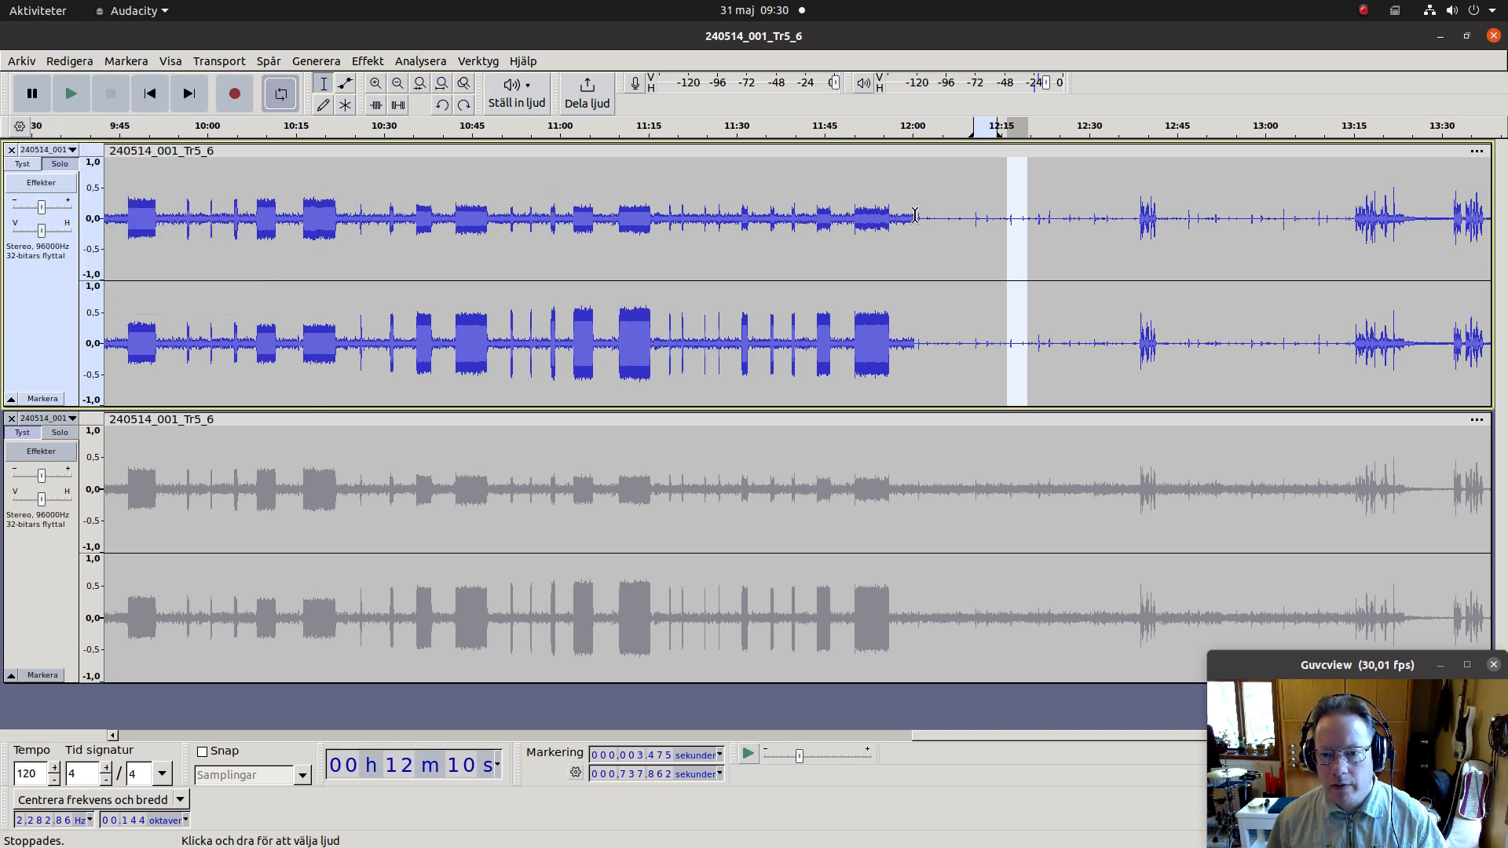
drag(916, 217, 1354, 205)
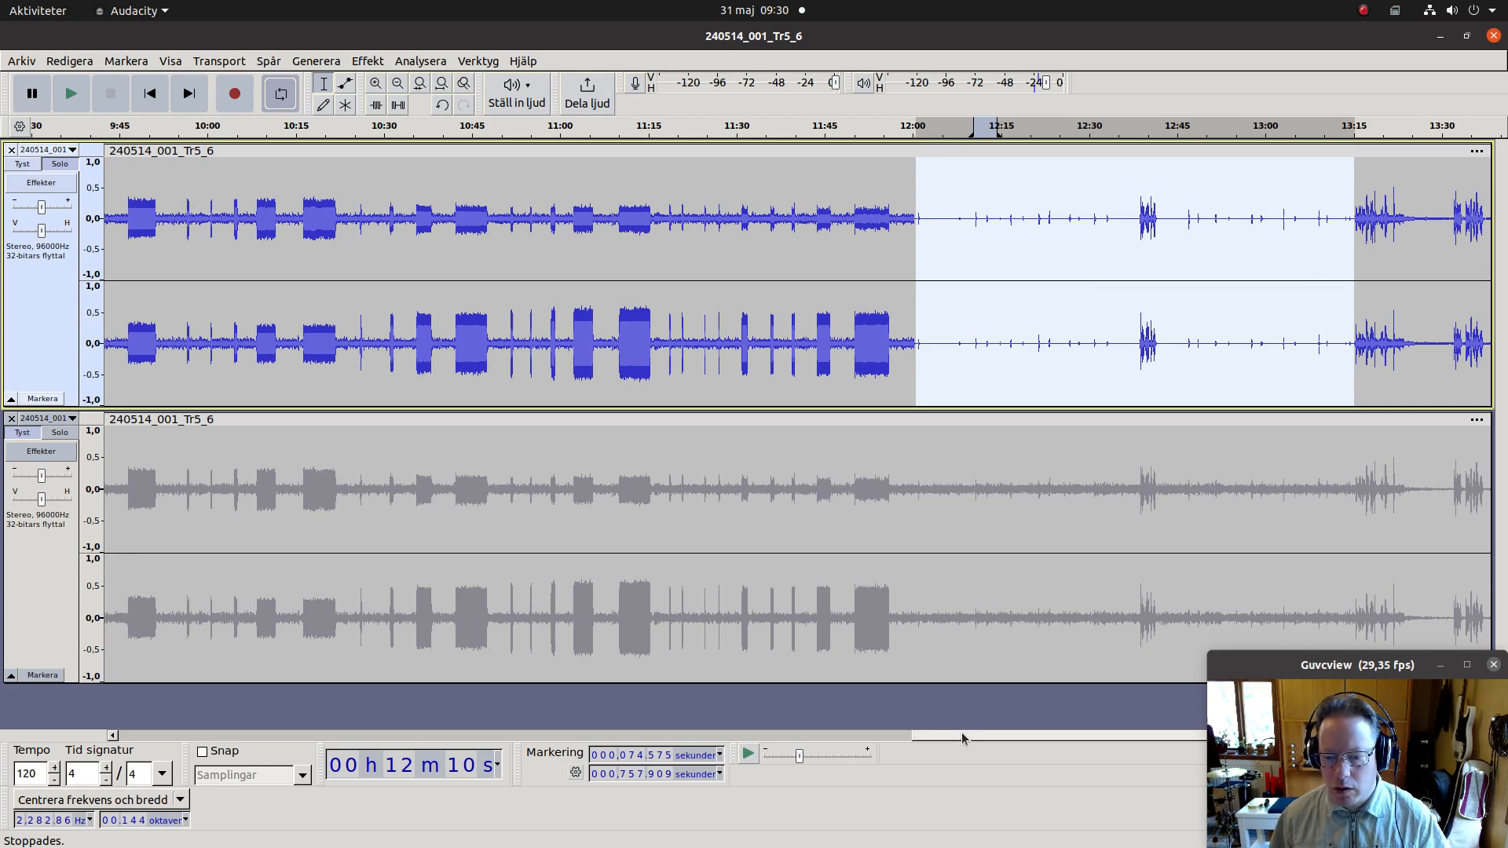
Step: Repeat the Noise Gate on the first track's noise passages from about 9:09 to 9:20 and 6:53 to 7:02
drag(955, 736, 822, 759)
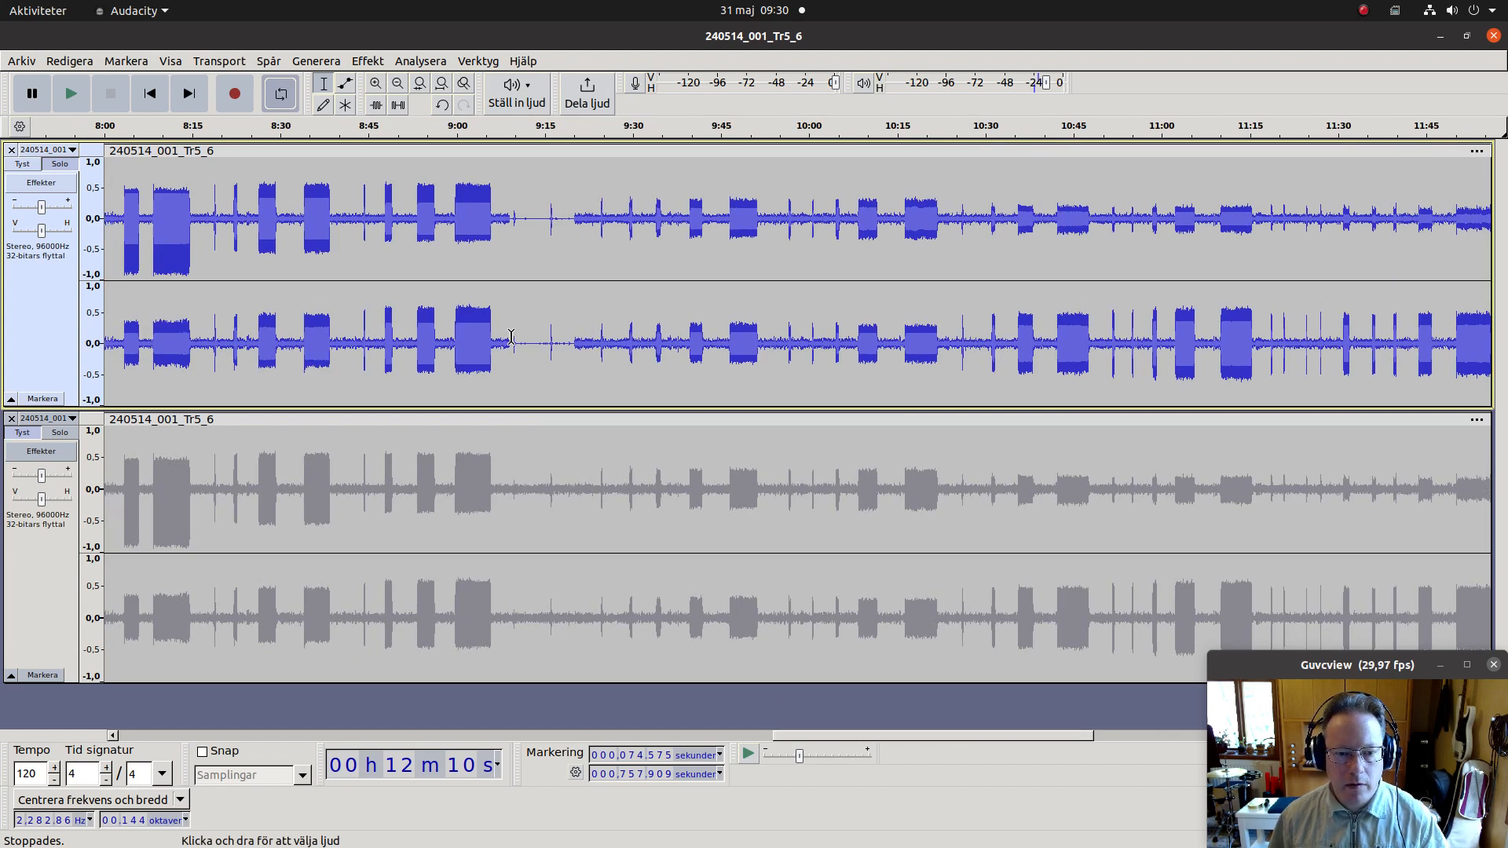
drag(510, 340, 571, 357)
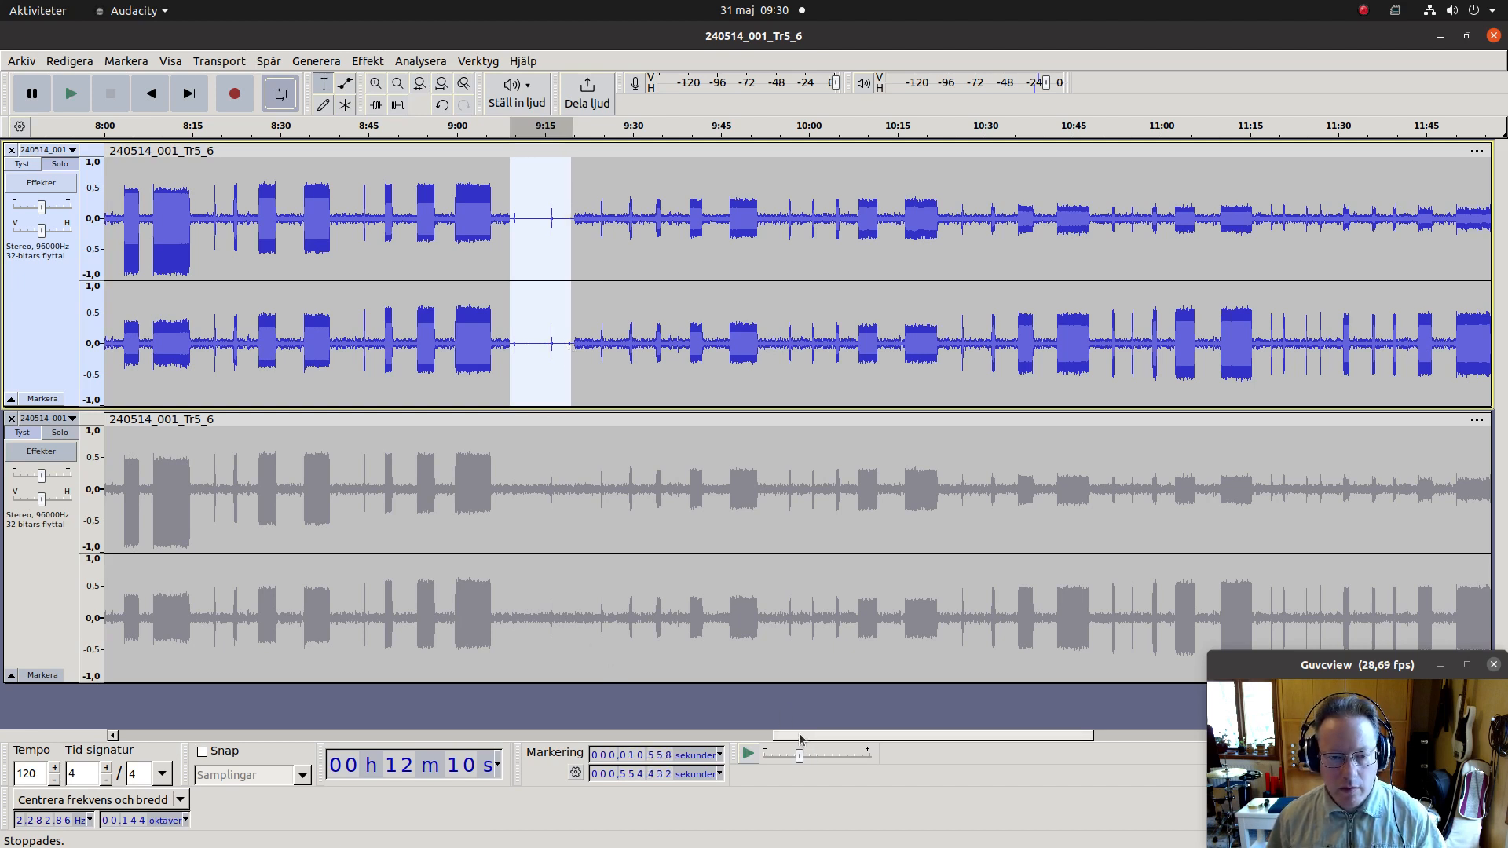
drag(800, 738, 658, 754)
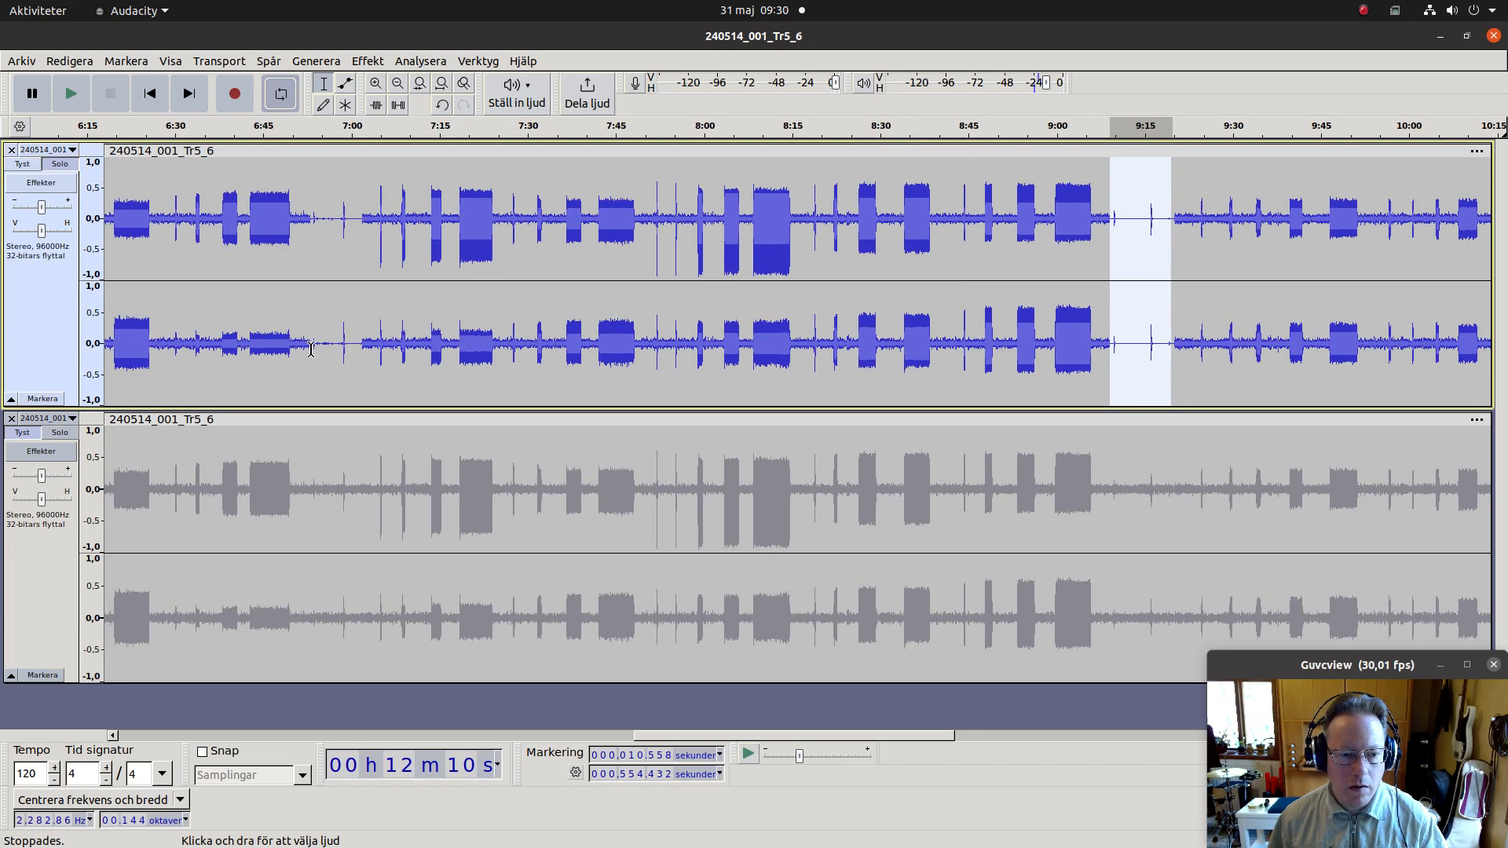
drag(311, 349, 360, 355)
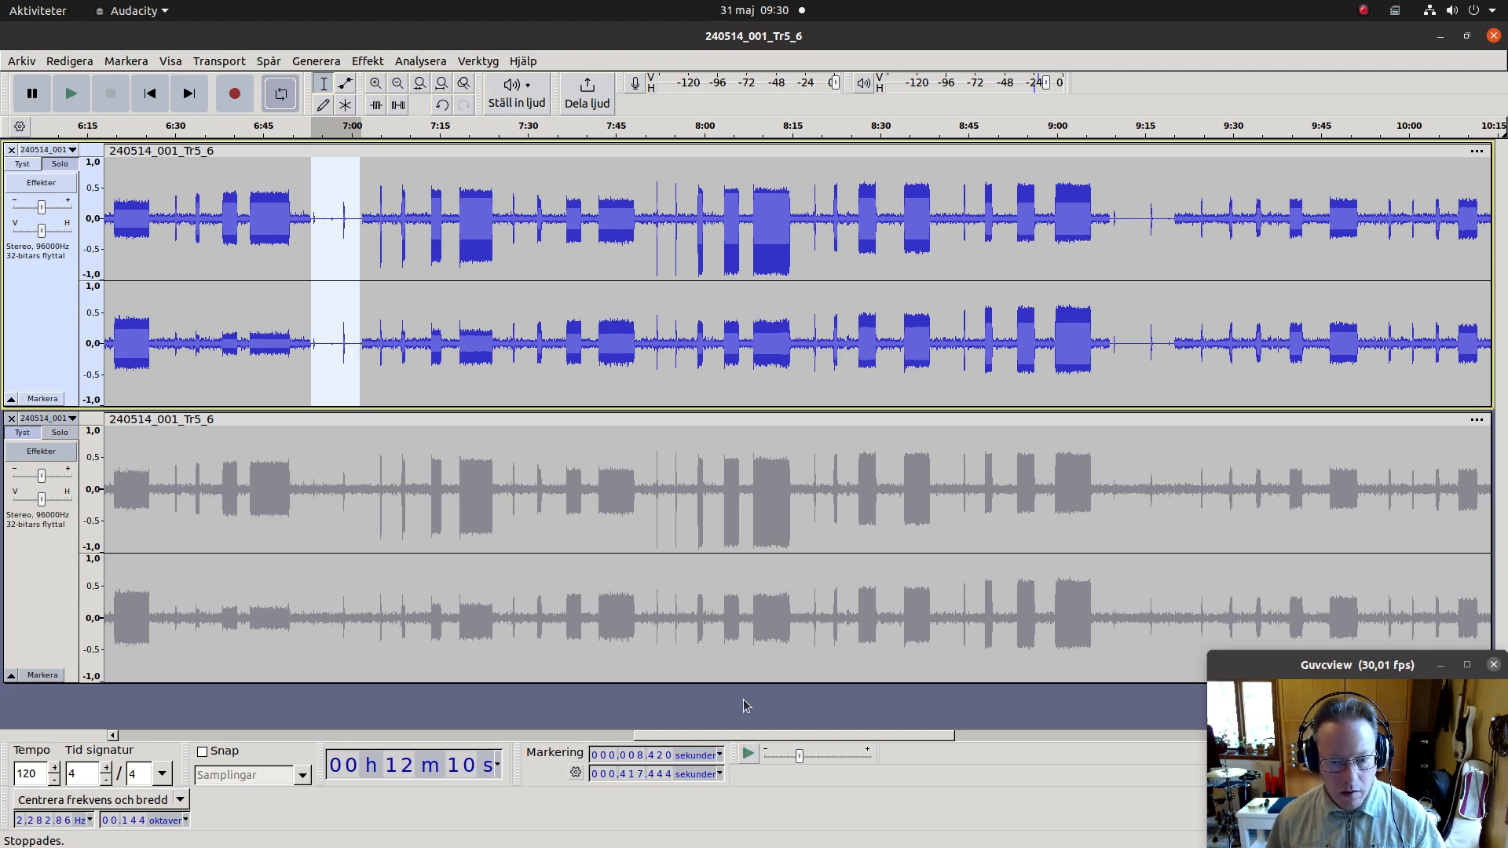
Step: Repeat the Noise Gate on the first track's short noise passages around 4:37, 4:05 and 1:54
drag(782, 738, 574, 755)
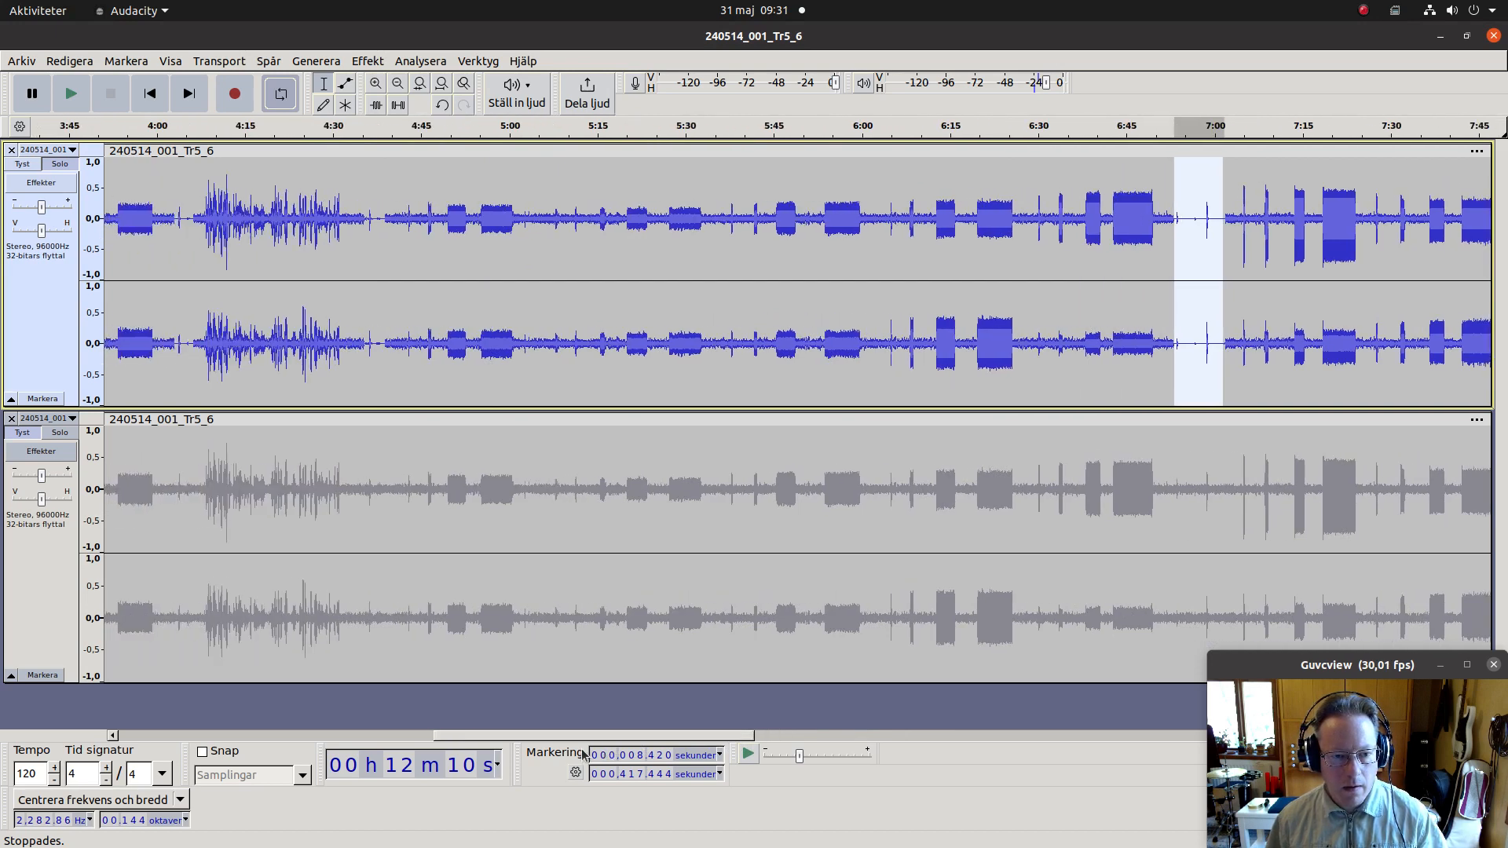
drag(366, 352, 383, 362)
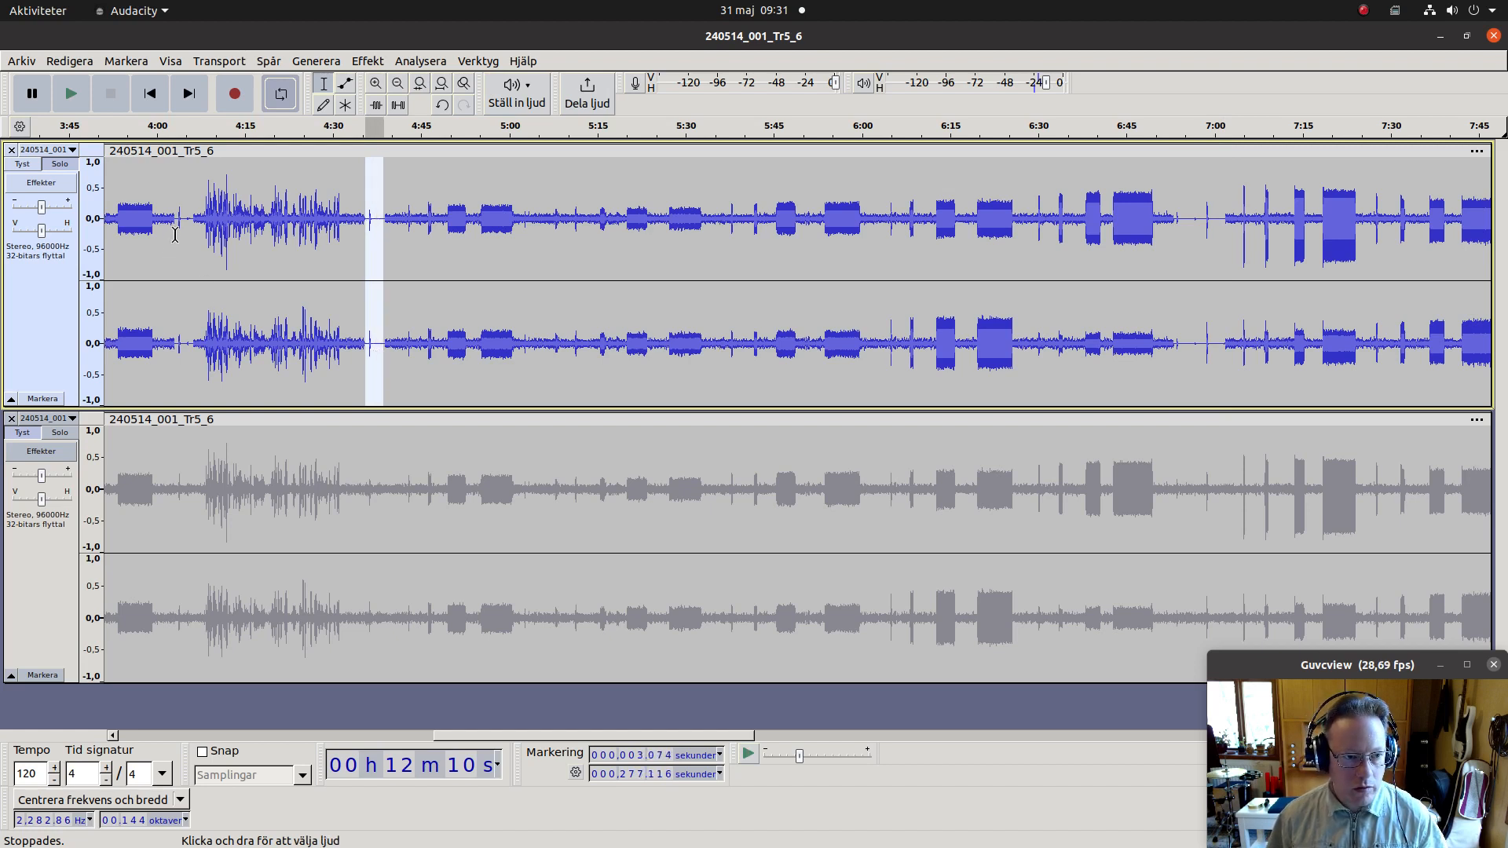
drag(175, 234, 191, 241)
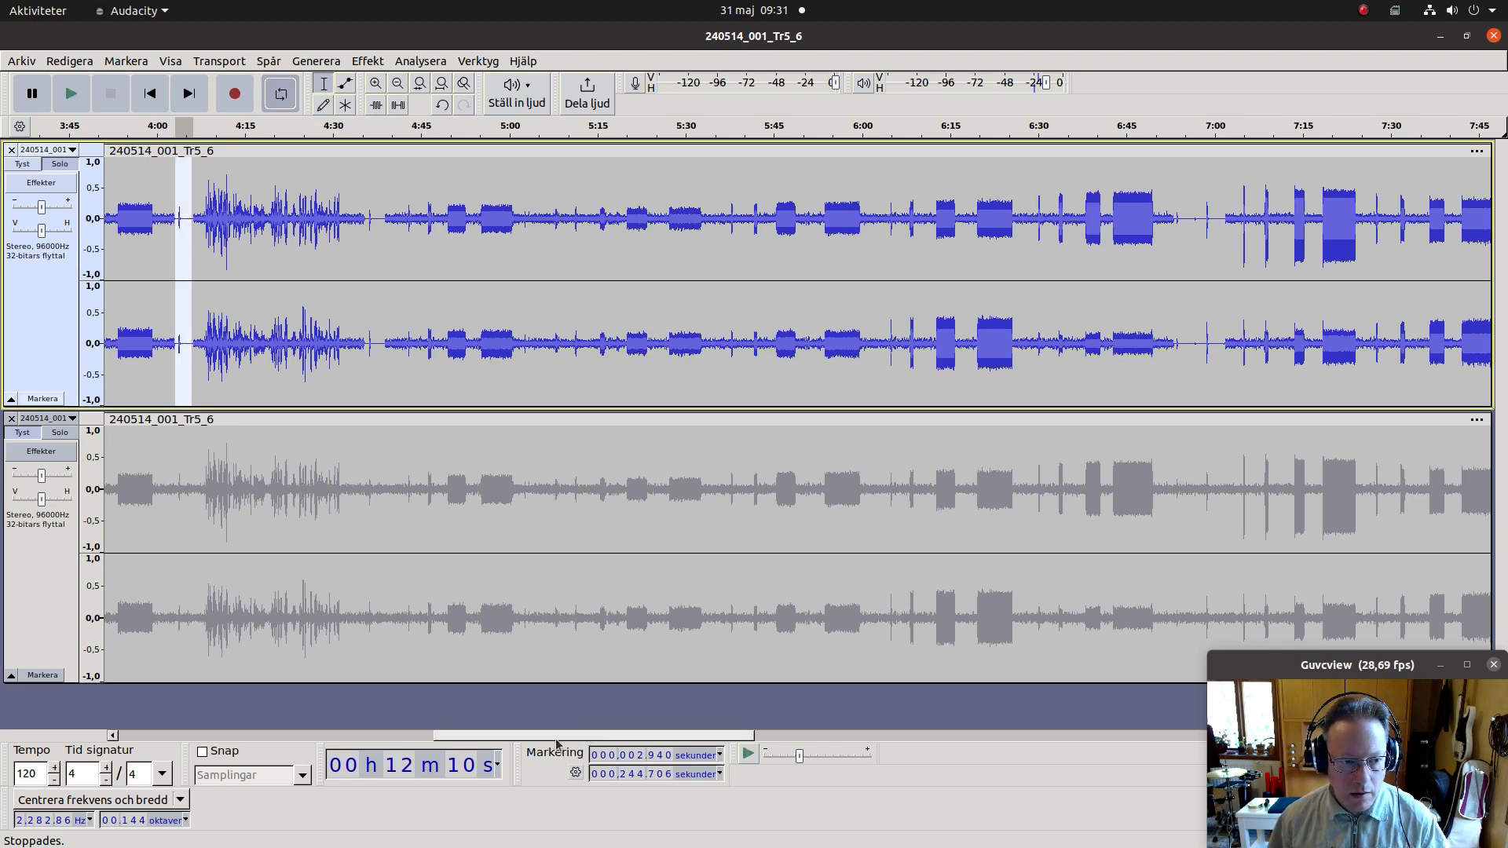
drag(585, 735, 313, 605)
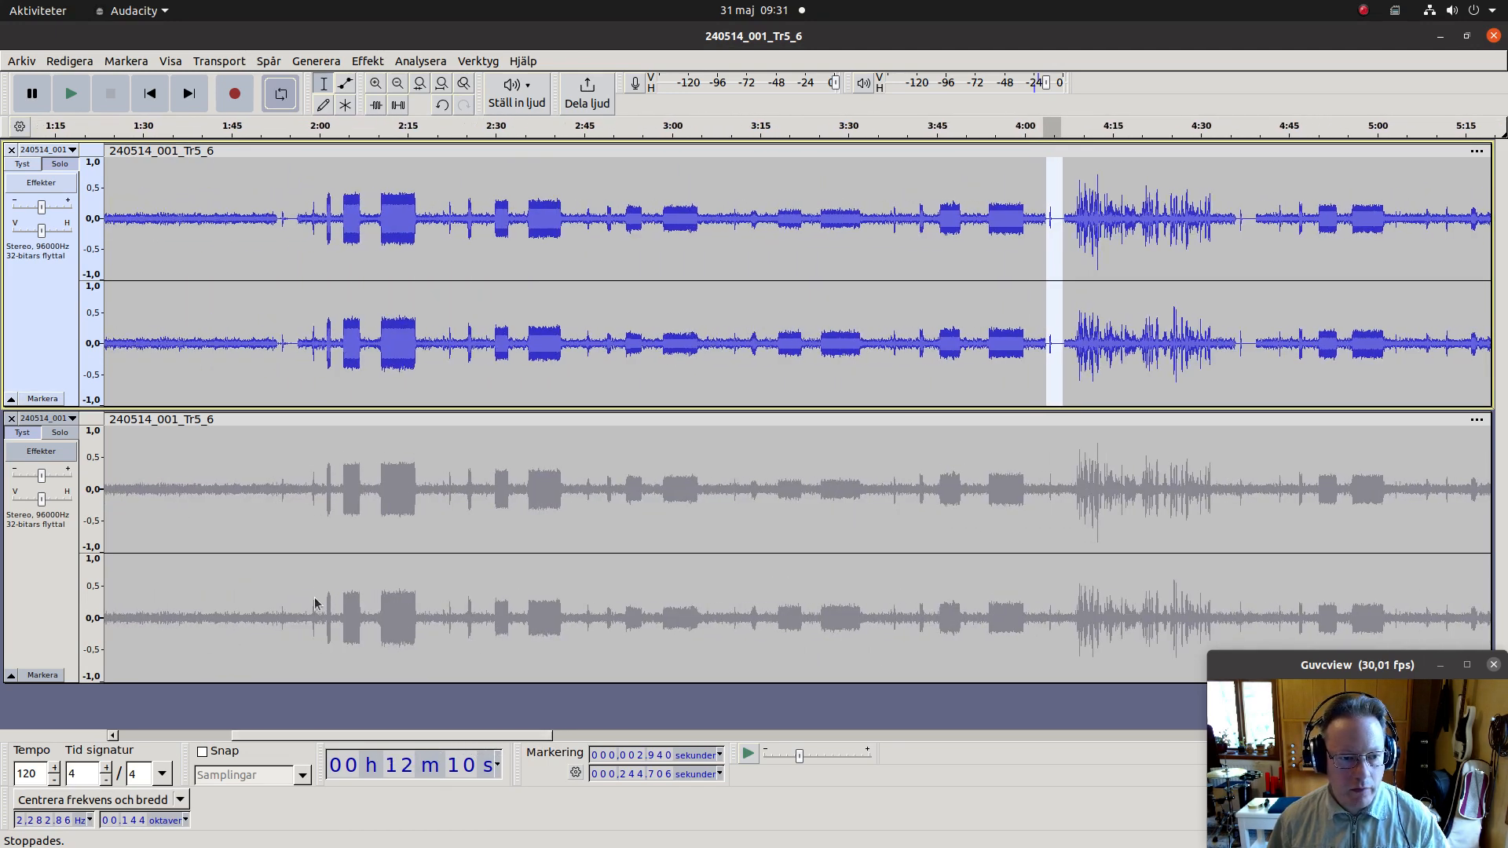
drag(279, 346, 295, 351)
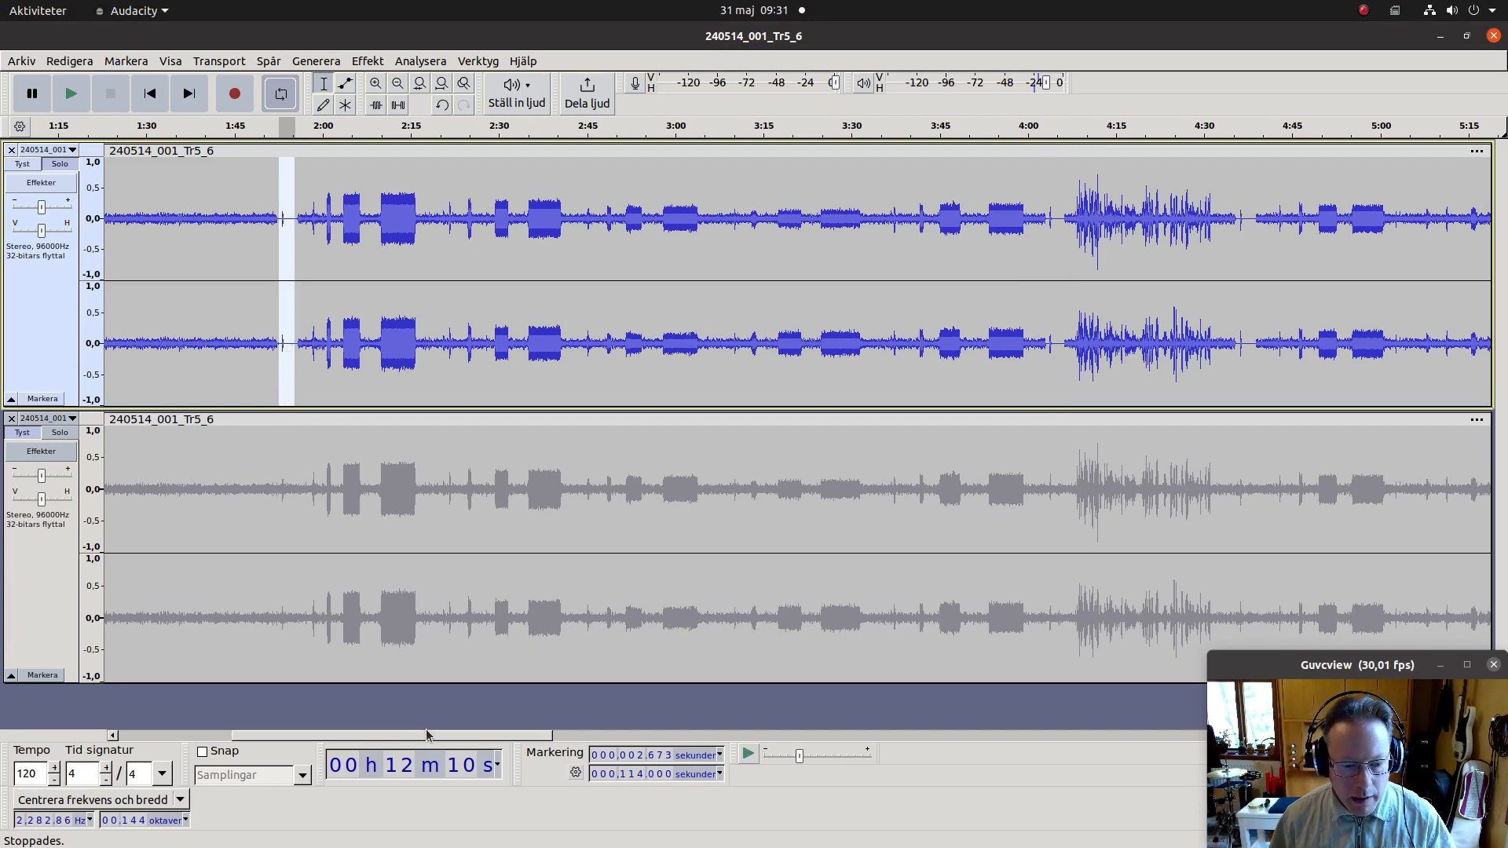
Step: Preview Noise Reduction on the first track's tone from about 5:27 to 5:34 with sensitivity 6.01 and frequency smoothing 0
drag(421, 741, 582, 748)
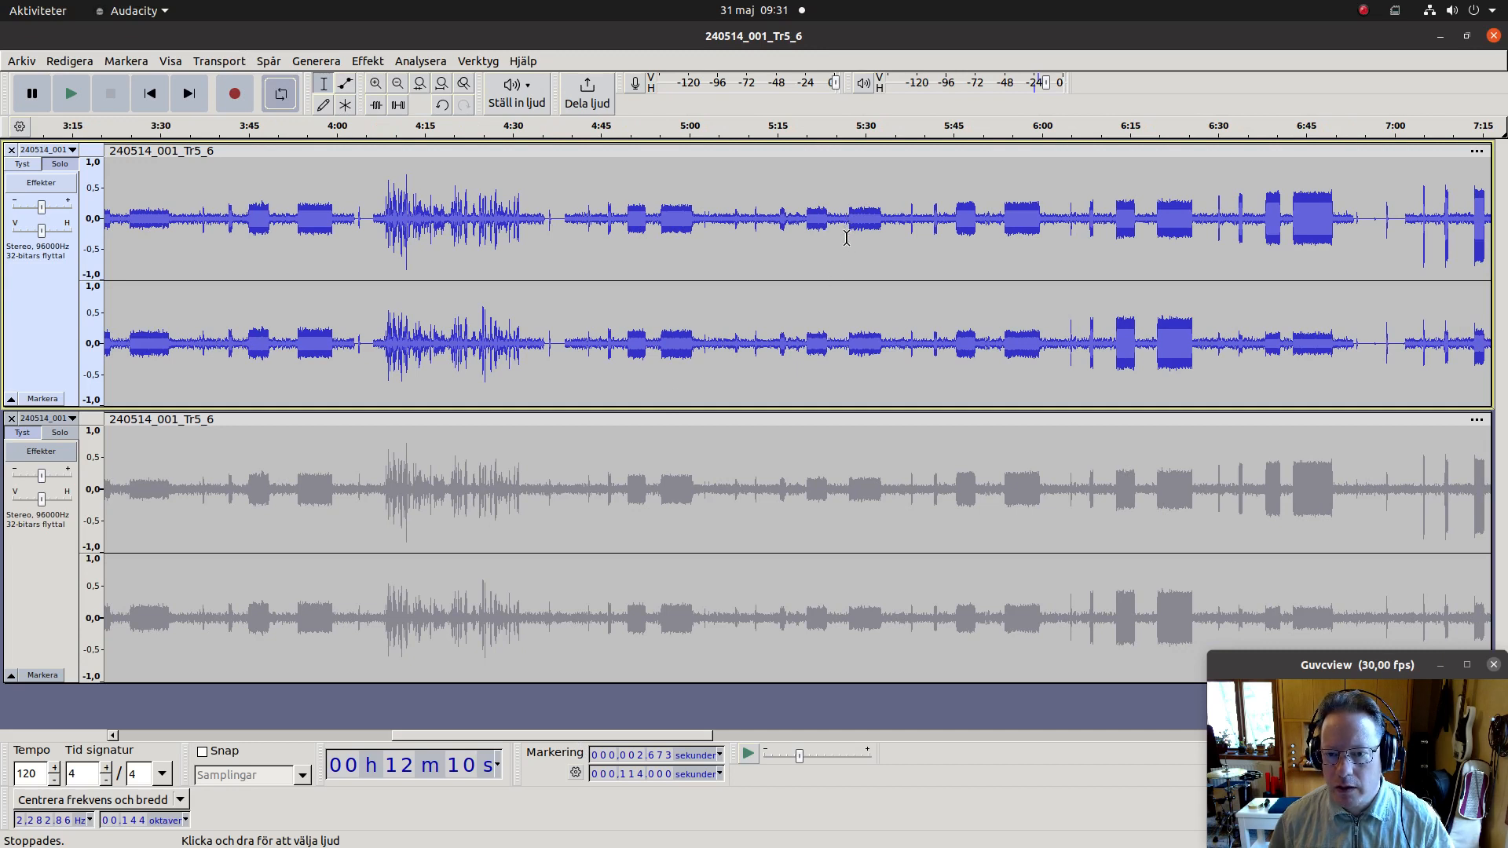
drag(848, 240, 890, 251)
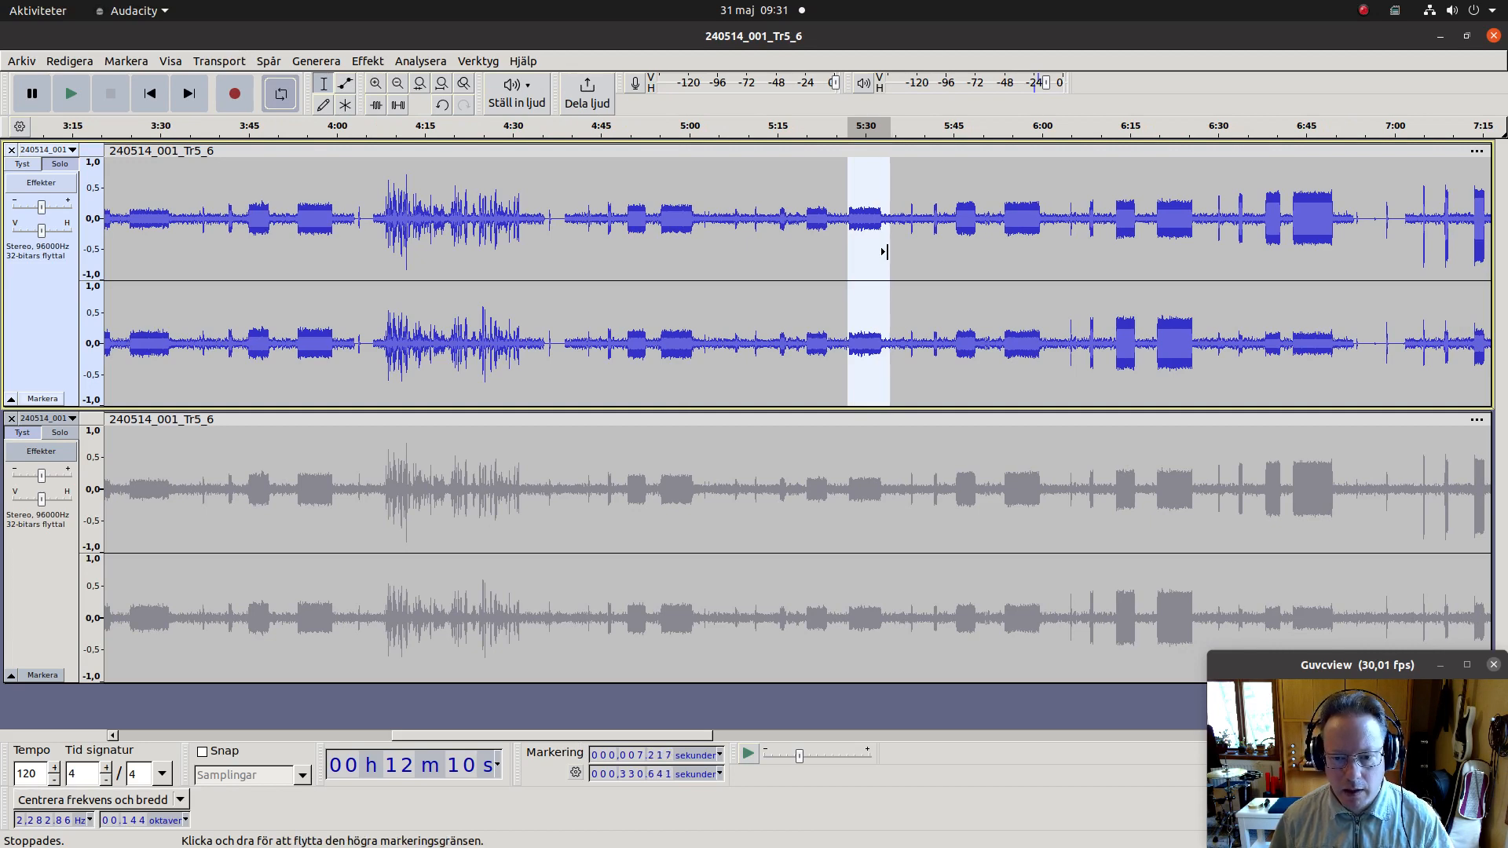
click(367, 63)
mouse_move(406, 217)
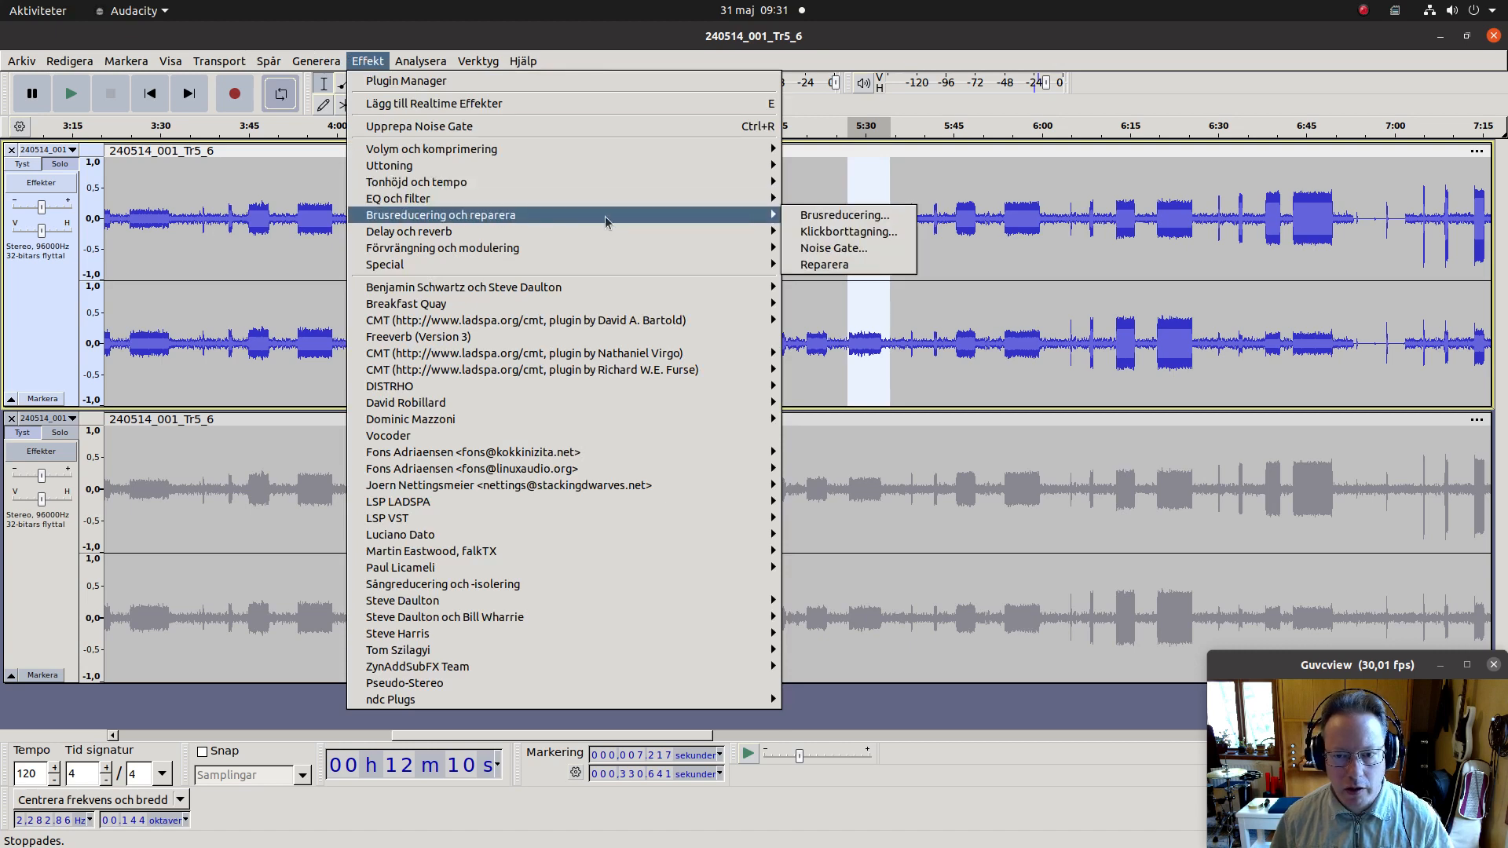
click(806, 215)
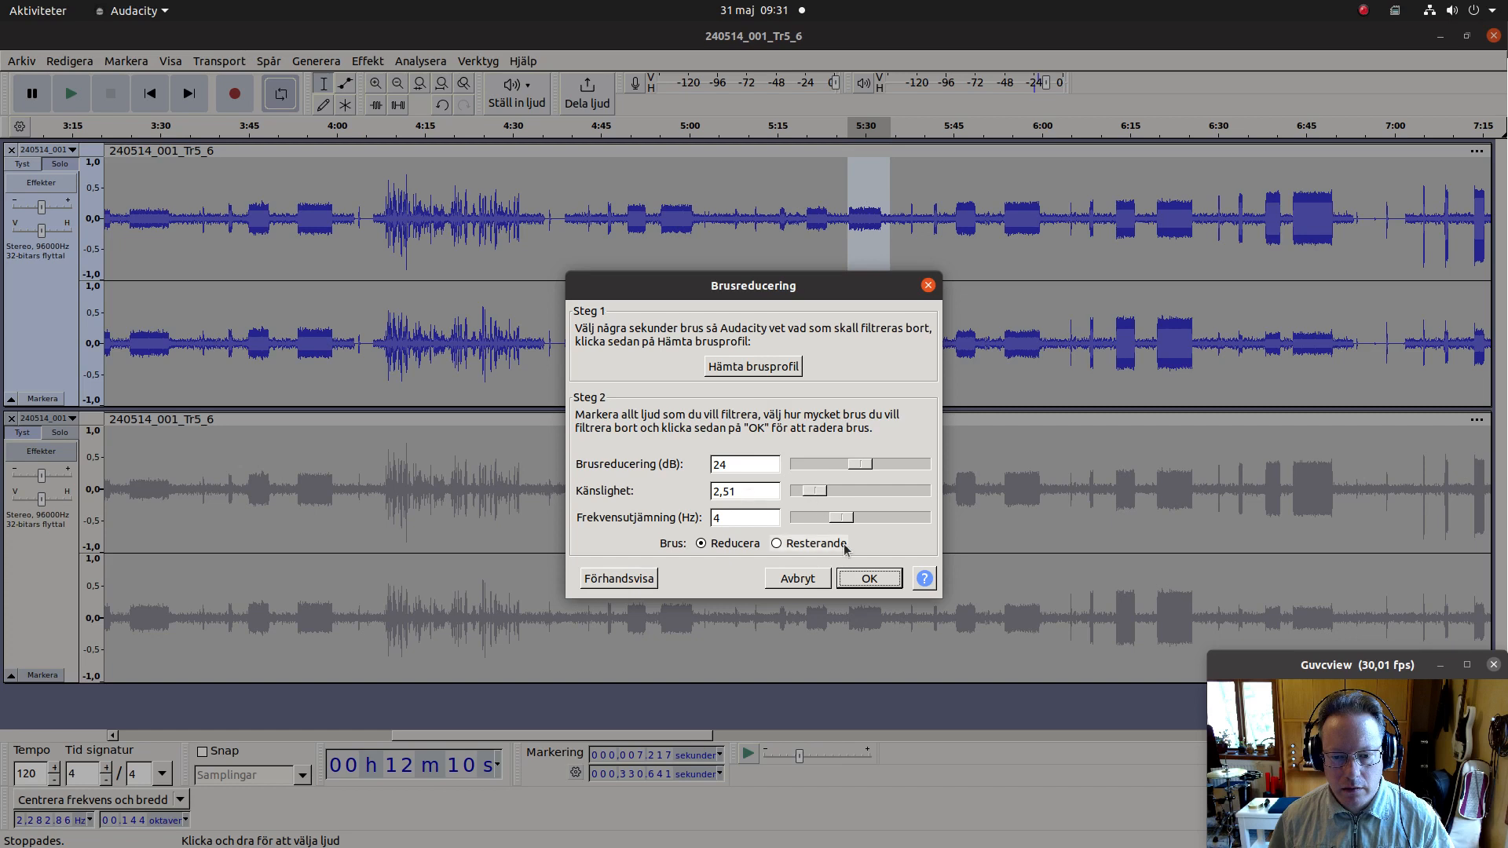
drag(842, 518, 726, 512)
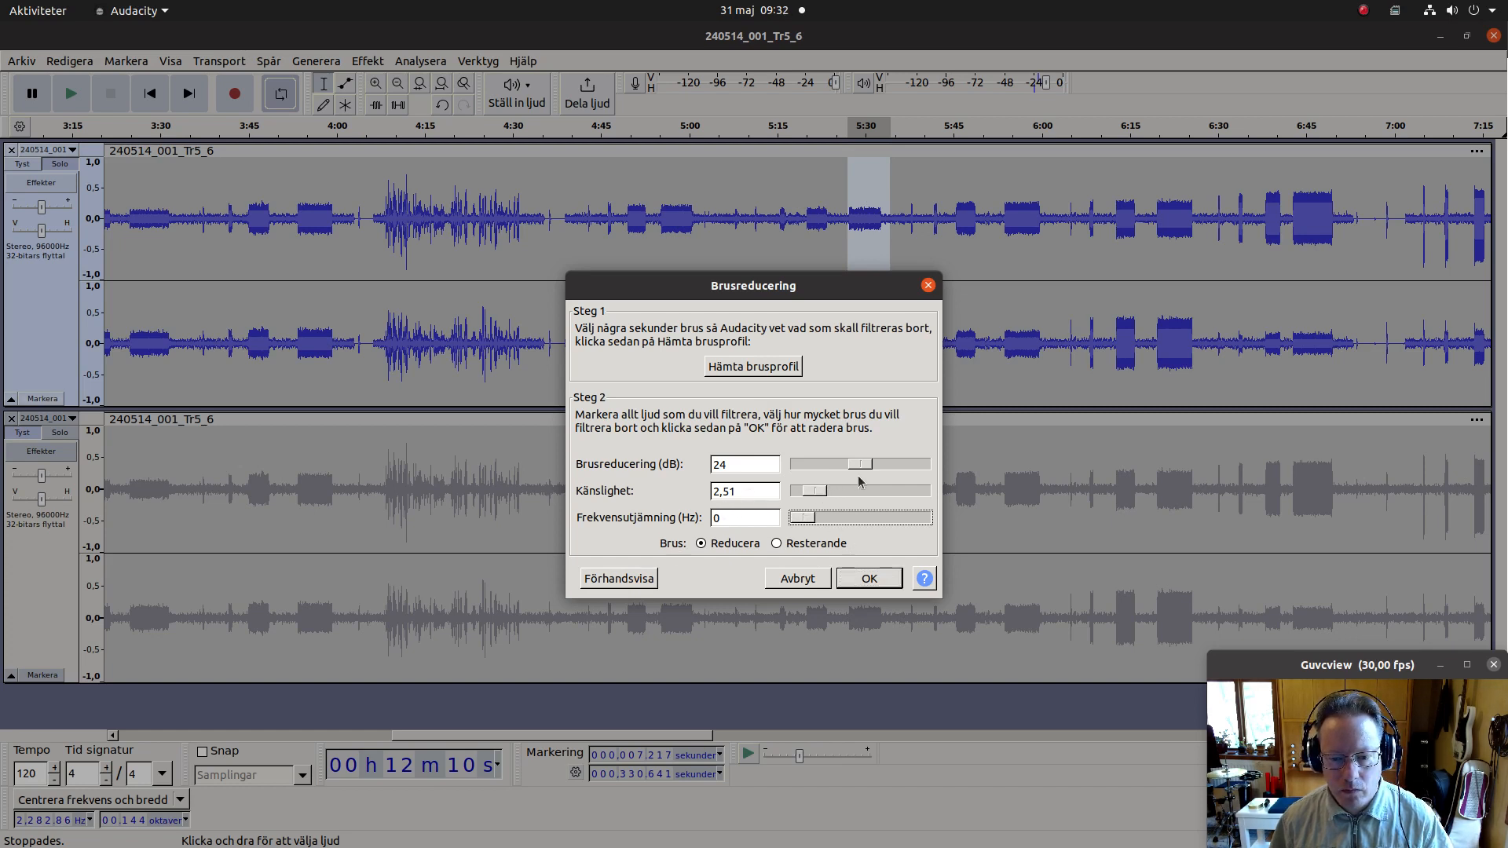
click(831, 495)
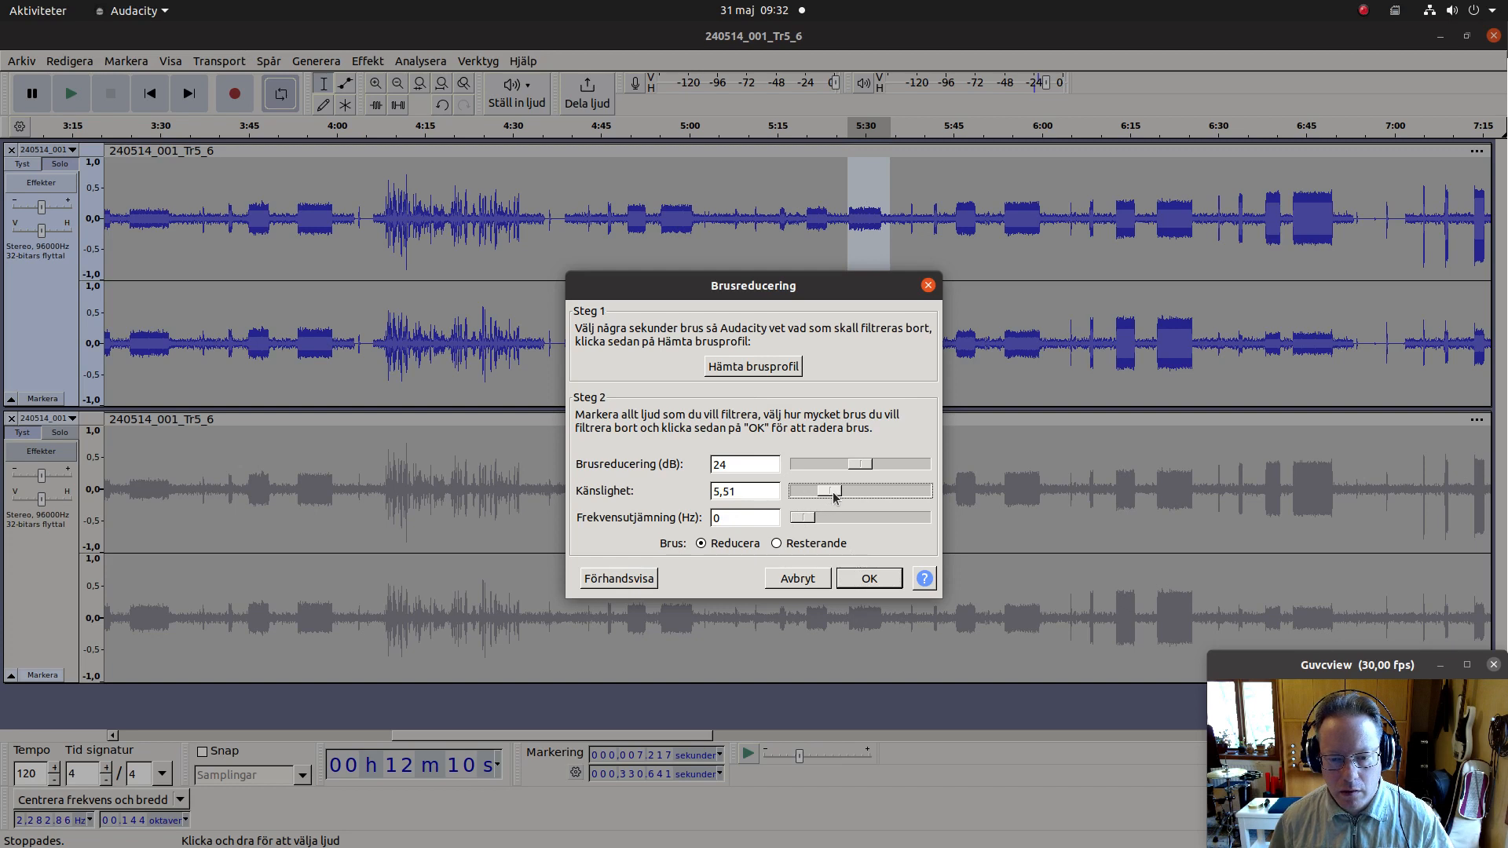
drag(835, 496, 837, 502)
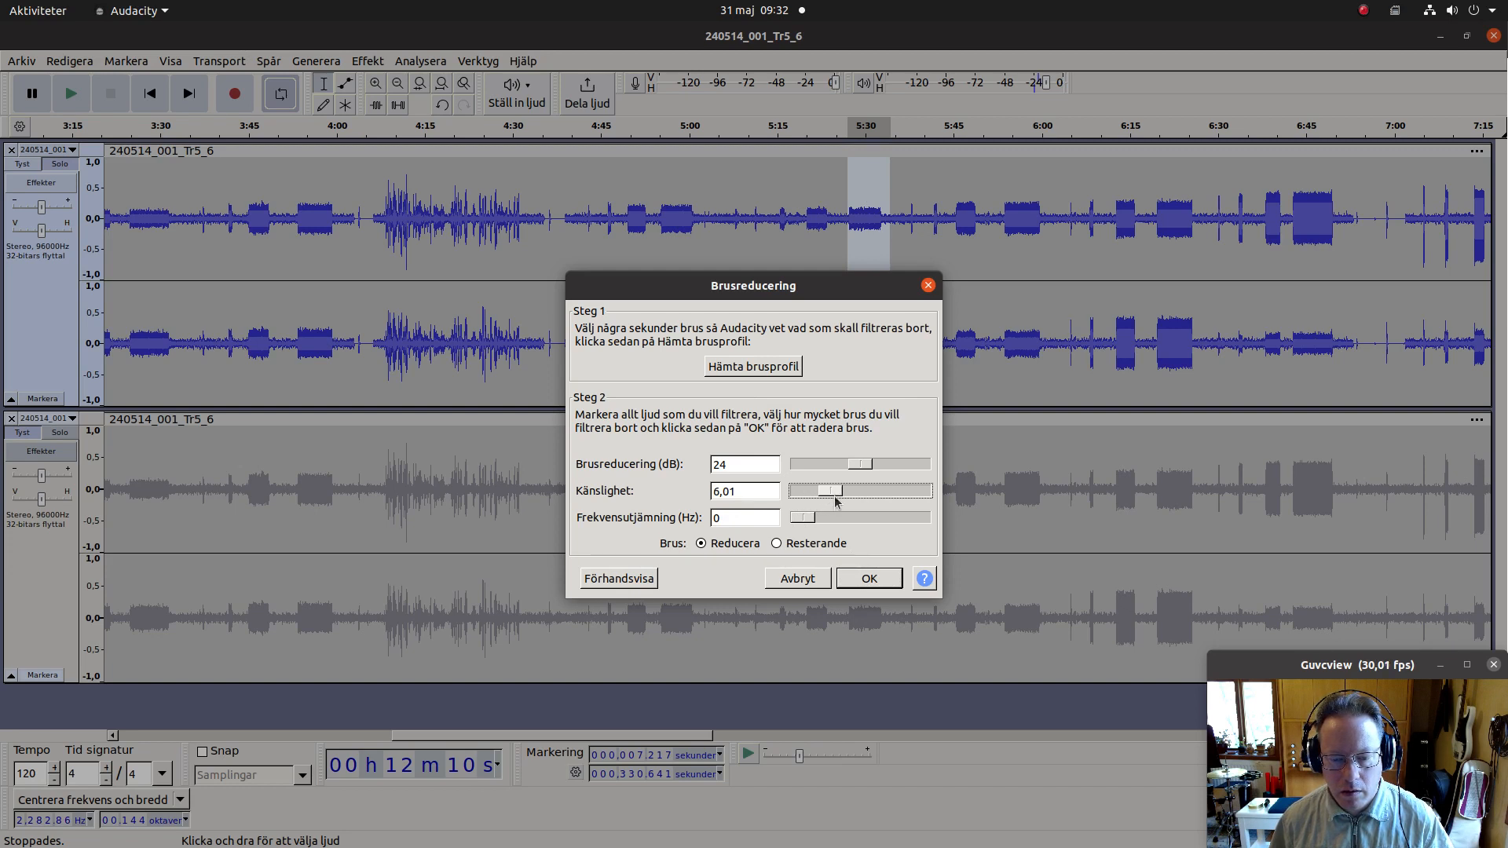
key(Left)
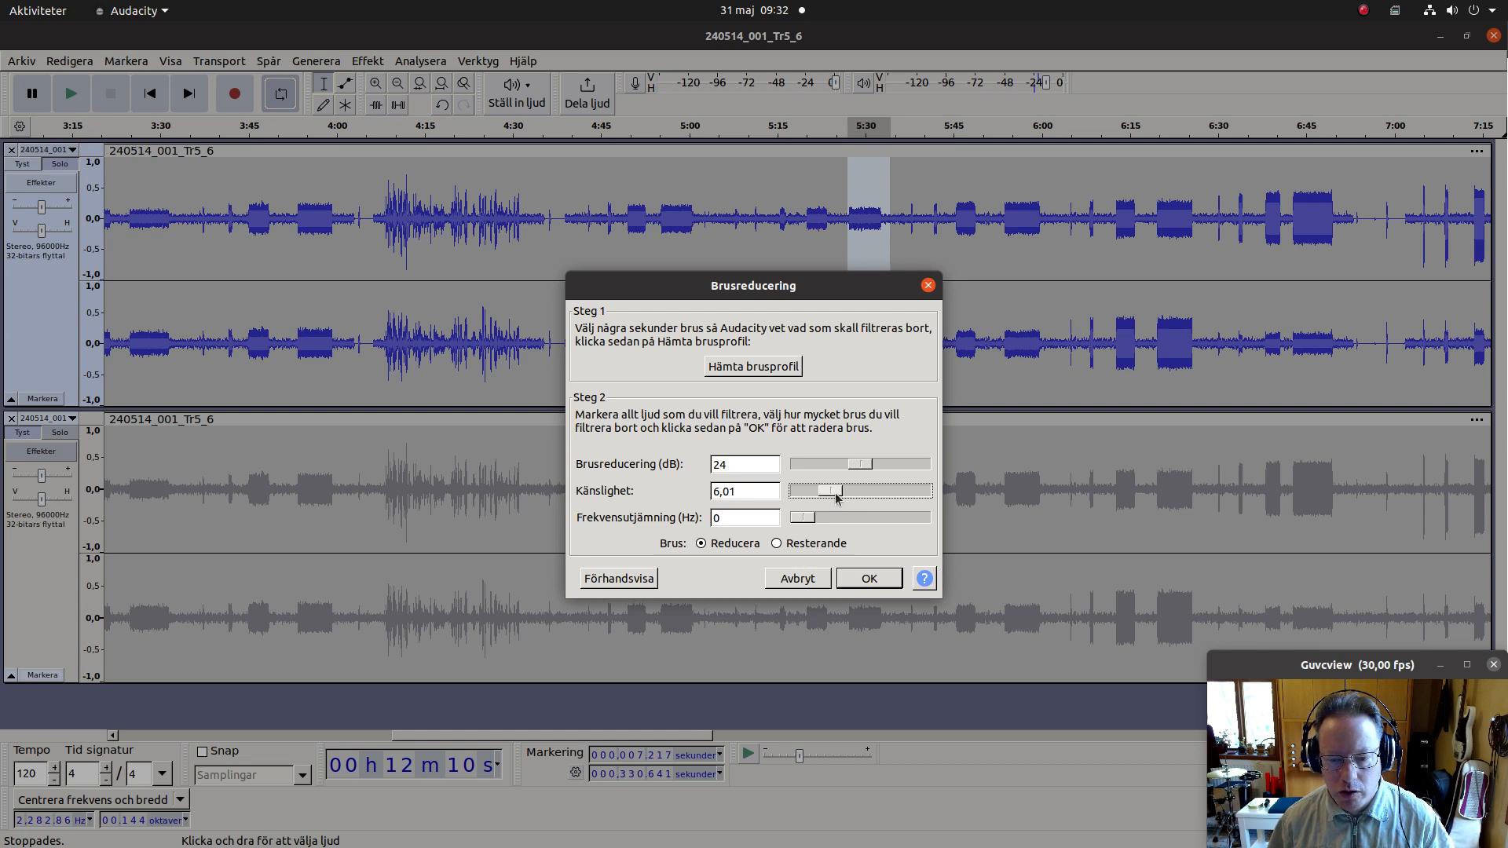
click(636, 579)
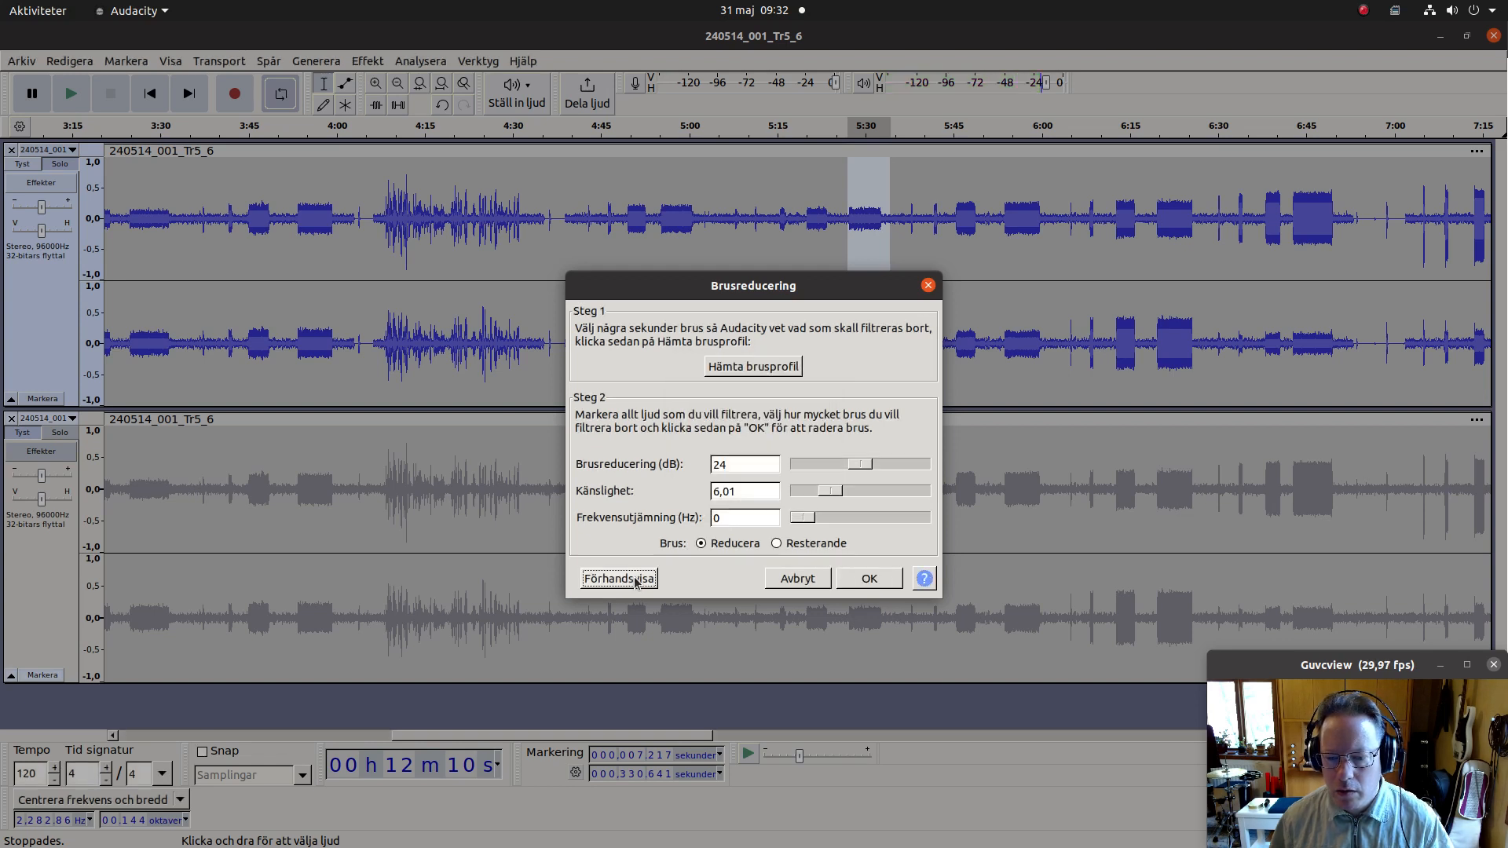
Step: Set the noise reduction to 36 dB, preview and apply it to the selected tone, and play the result briefly
drag(860, 463, 877, 465)
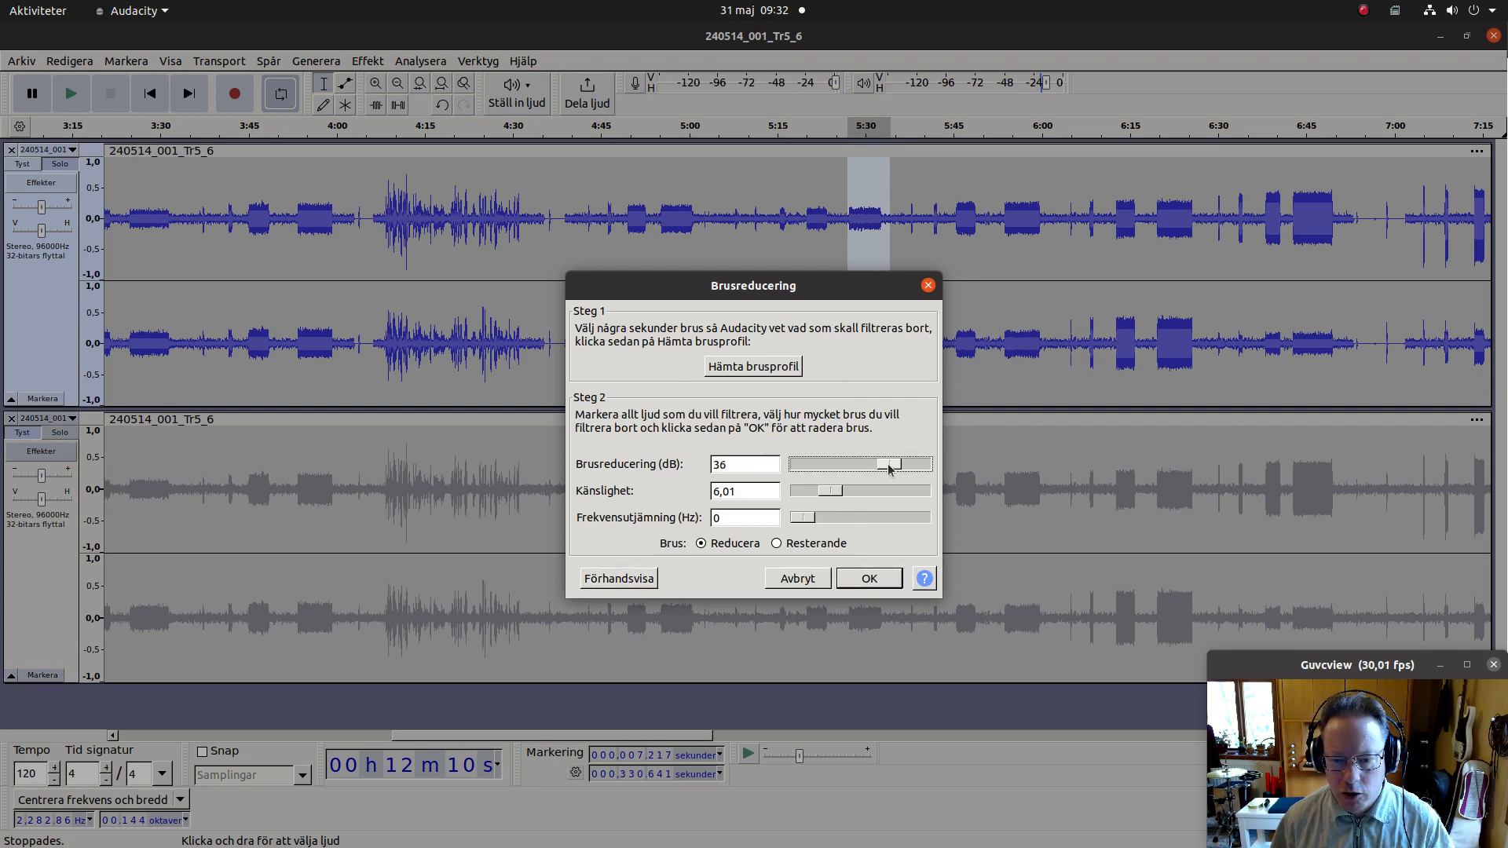
click(614, 580)
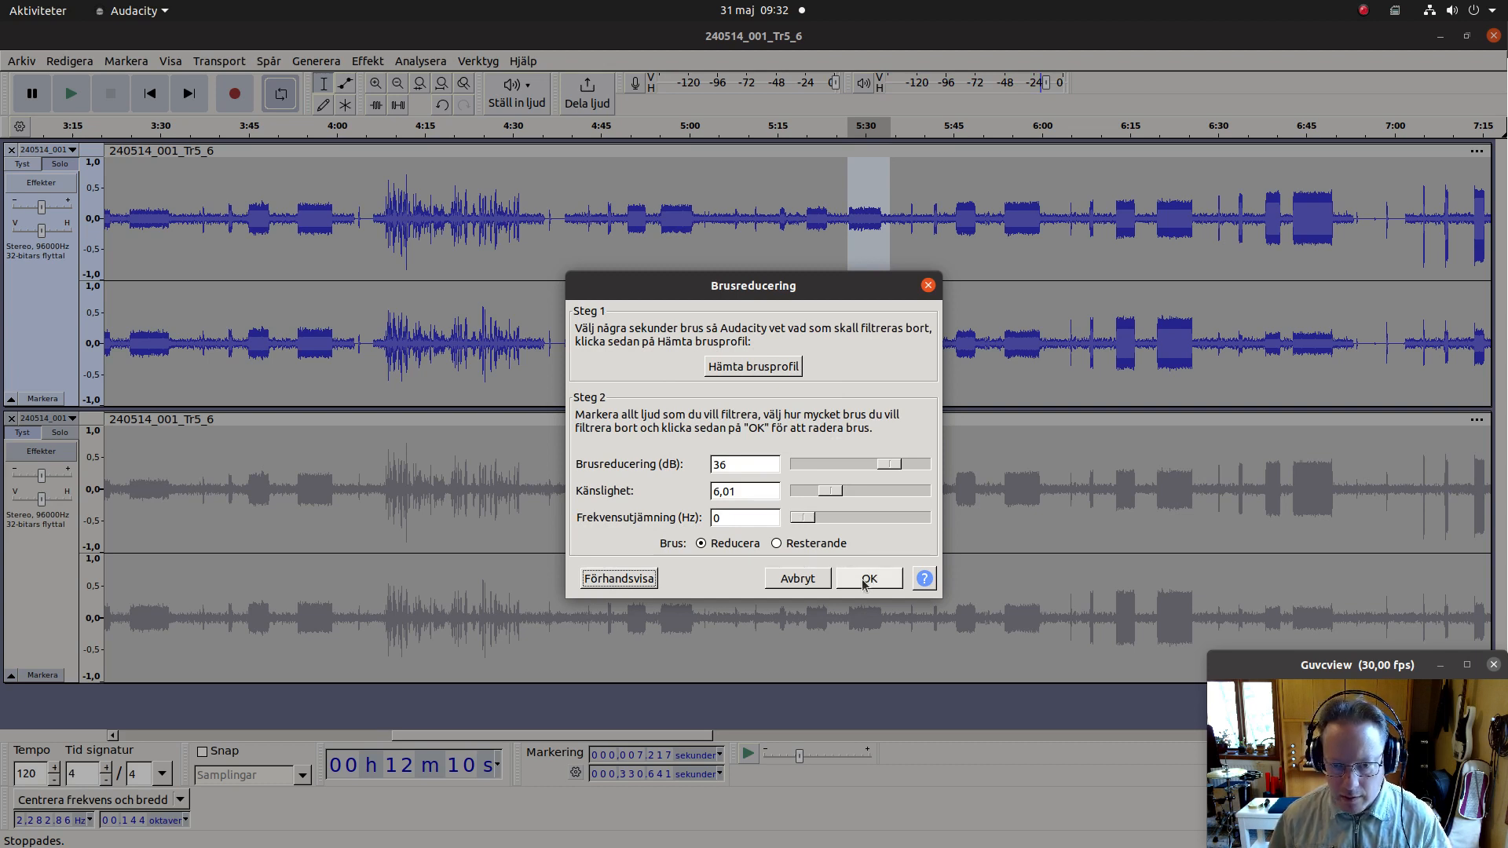
click(867, 579)
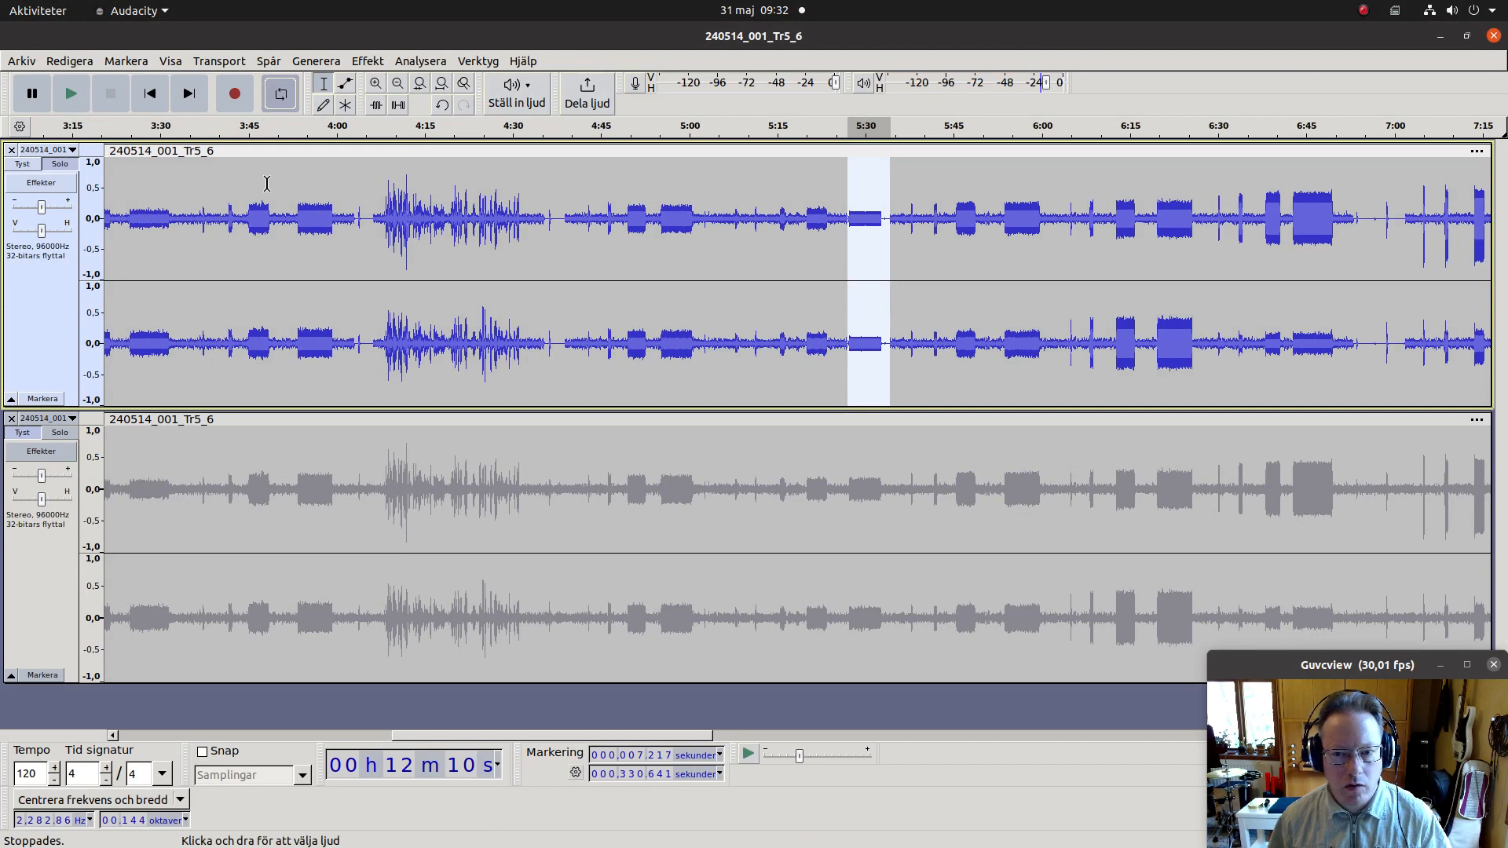
key(space)
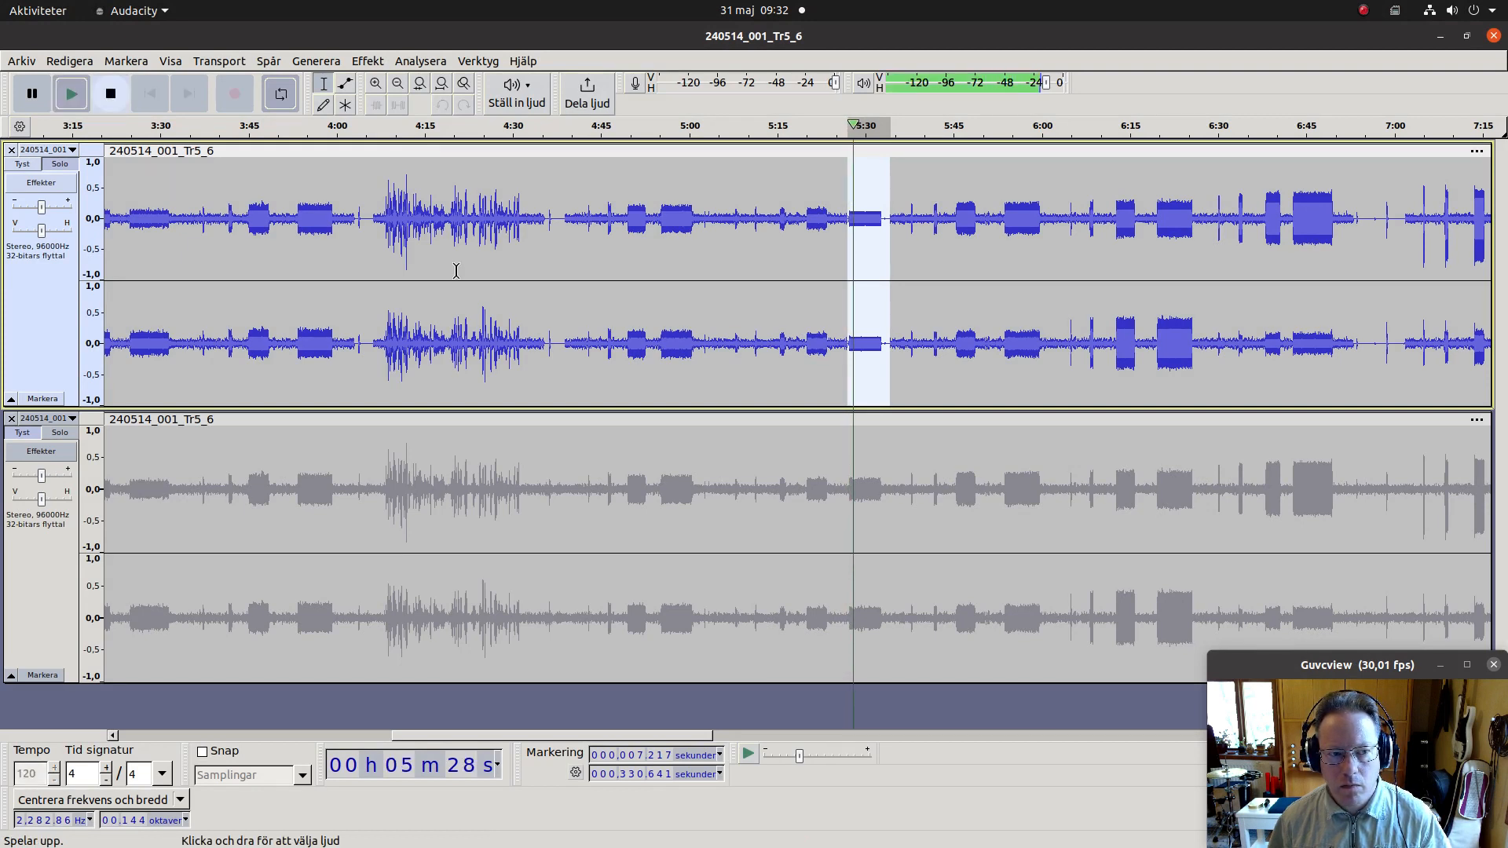
key(space)
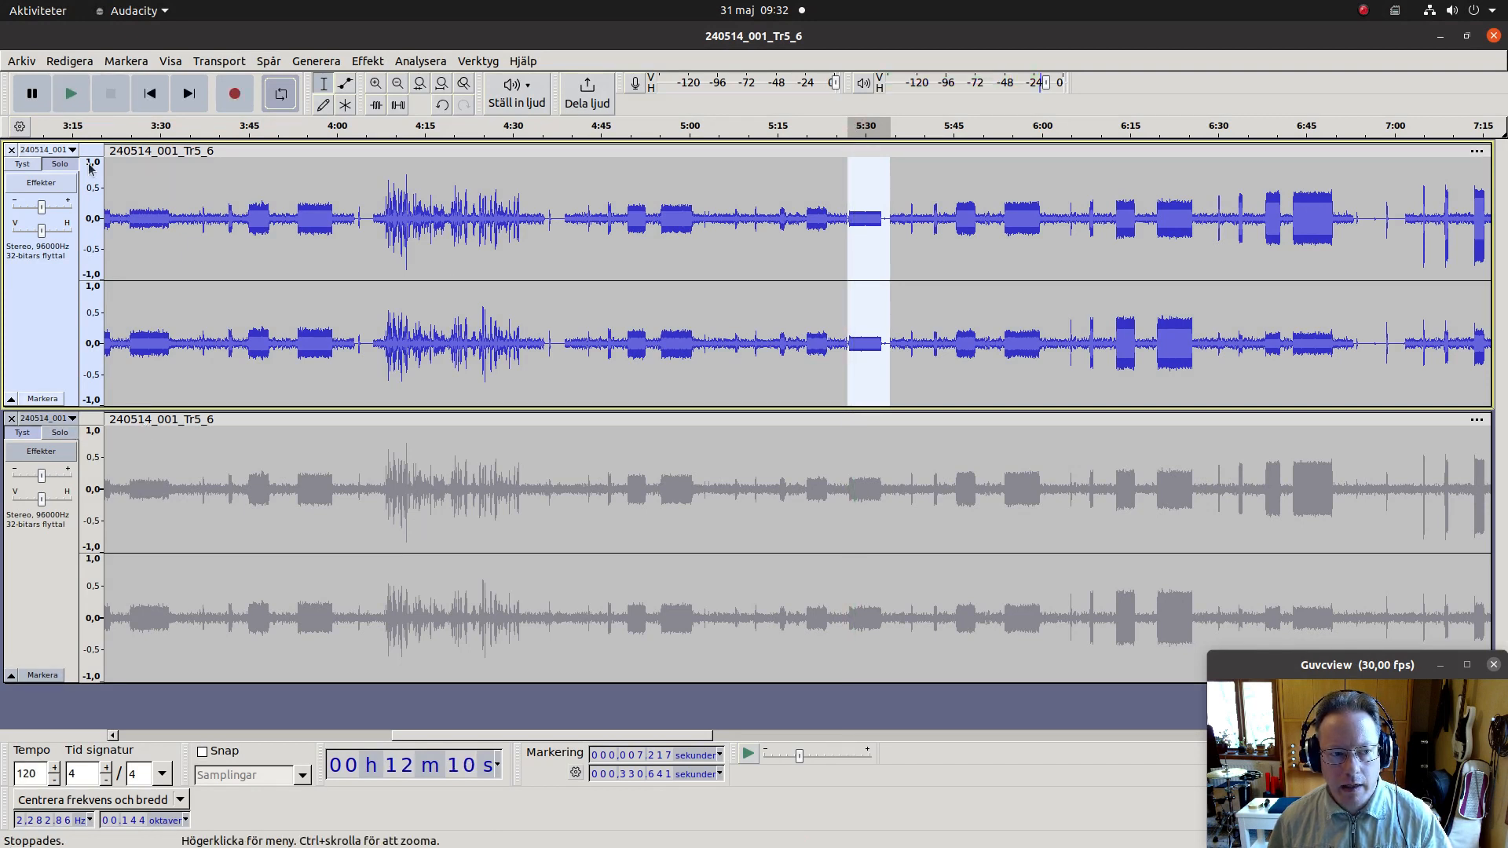
Step: Try to play the selected passage around 5:30 in a loop
click(275, 93)
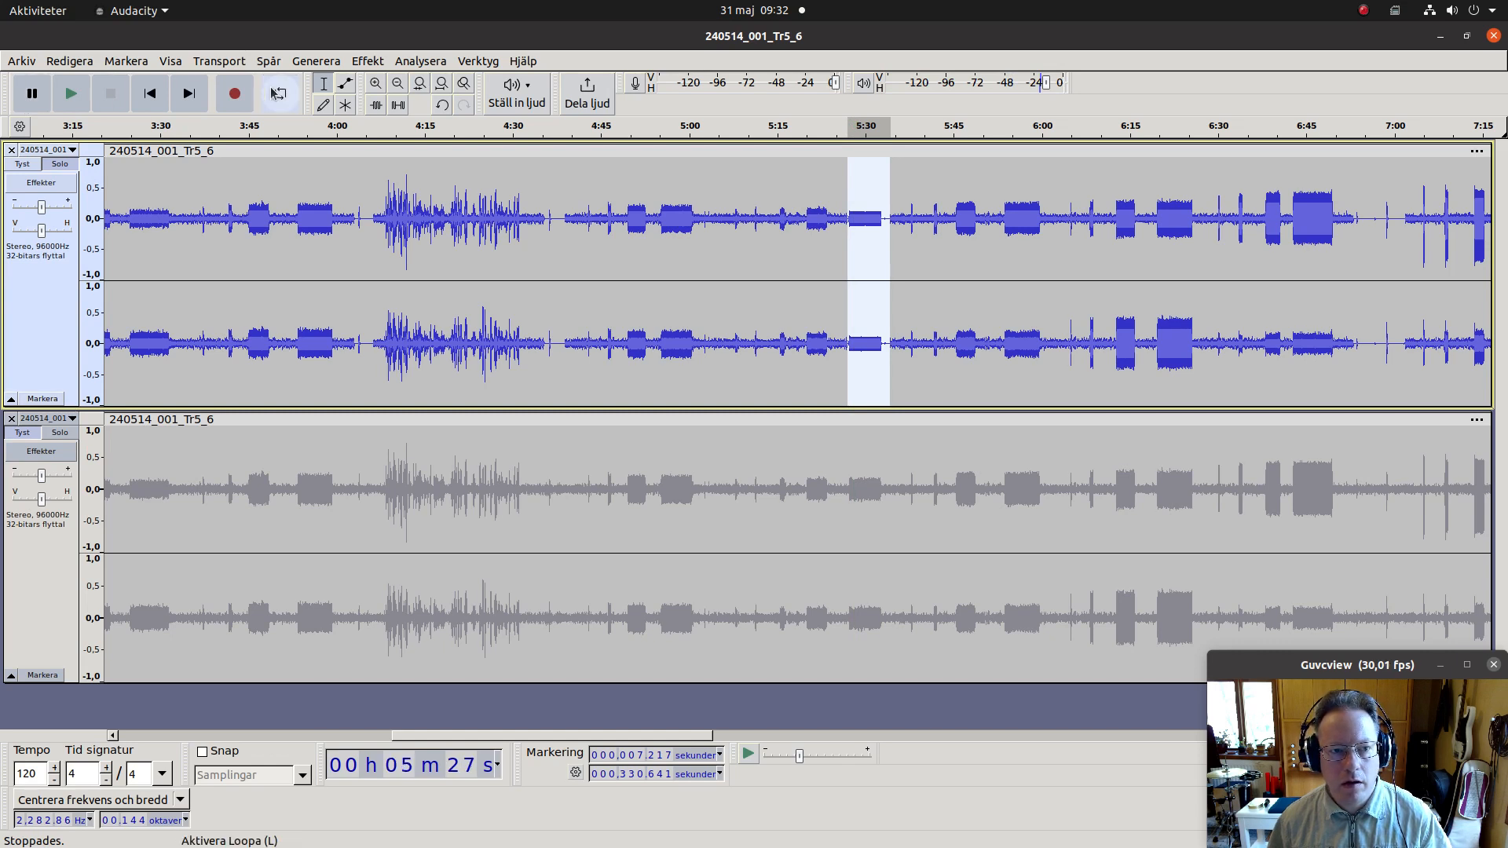
click(270, 95)
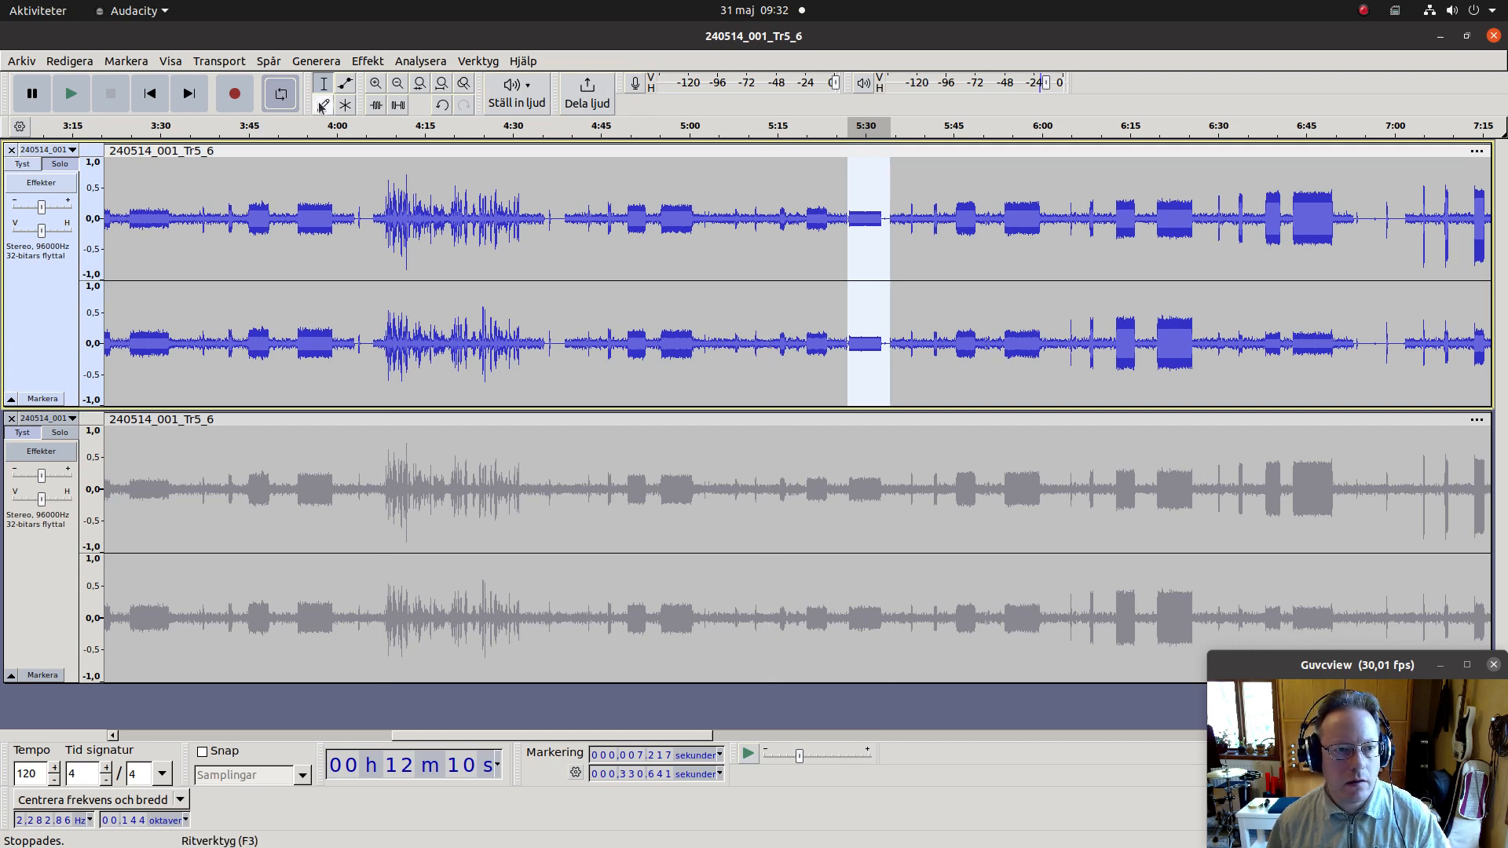
key(space)
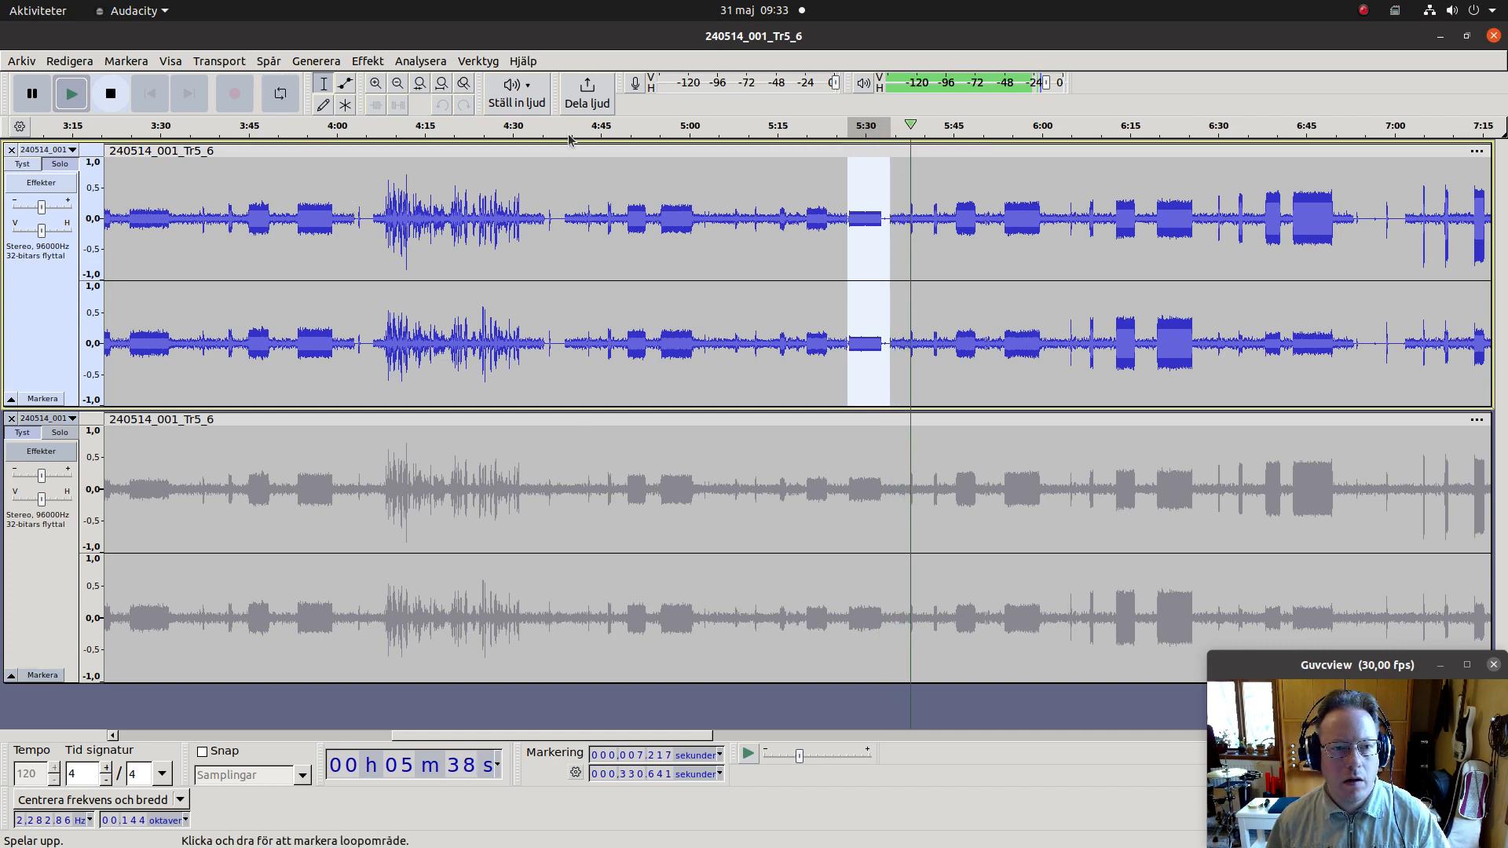
click(98, 96)
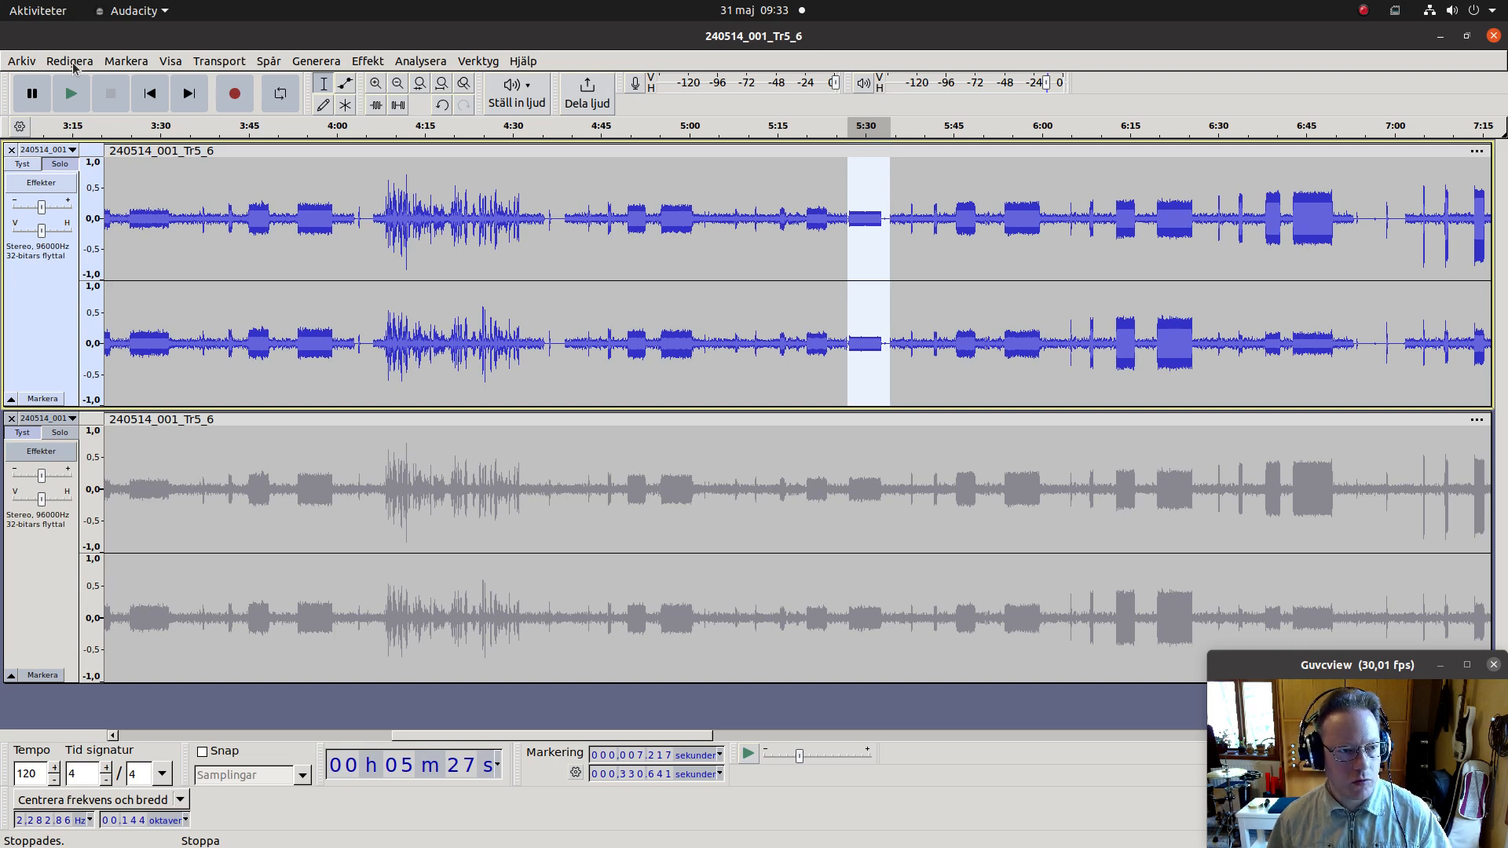
Step: Set the playback loop region to the selected passage around 5:30
click(73, 68)
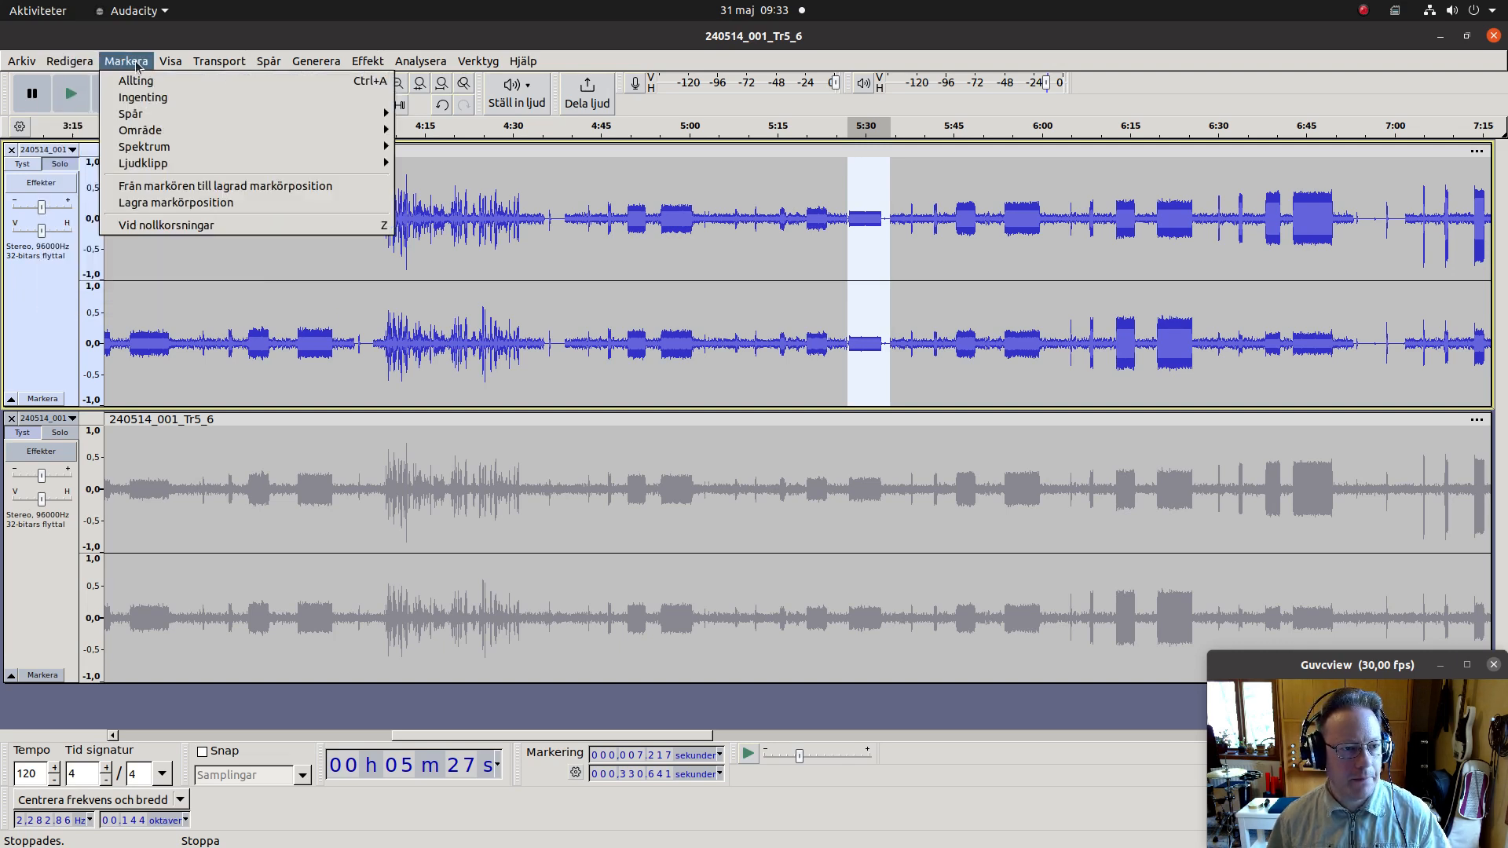
mouse_move(142, 130)
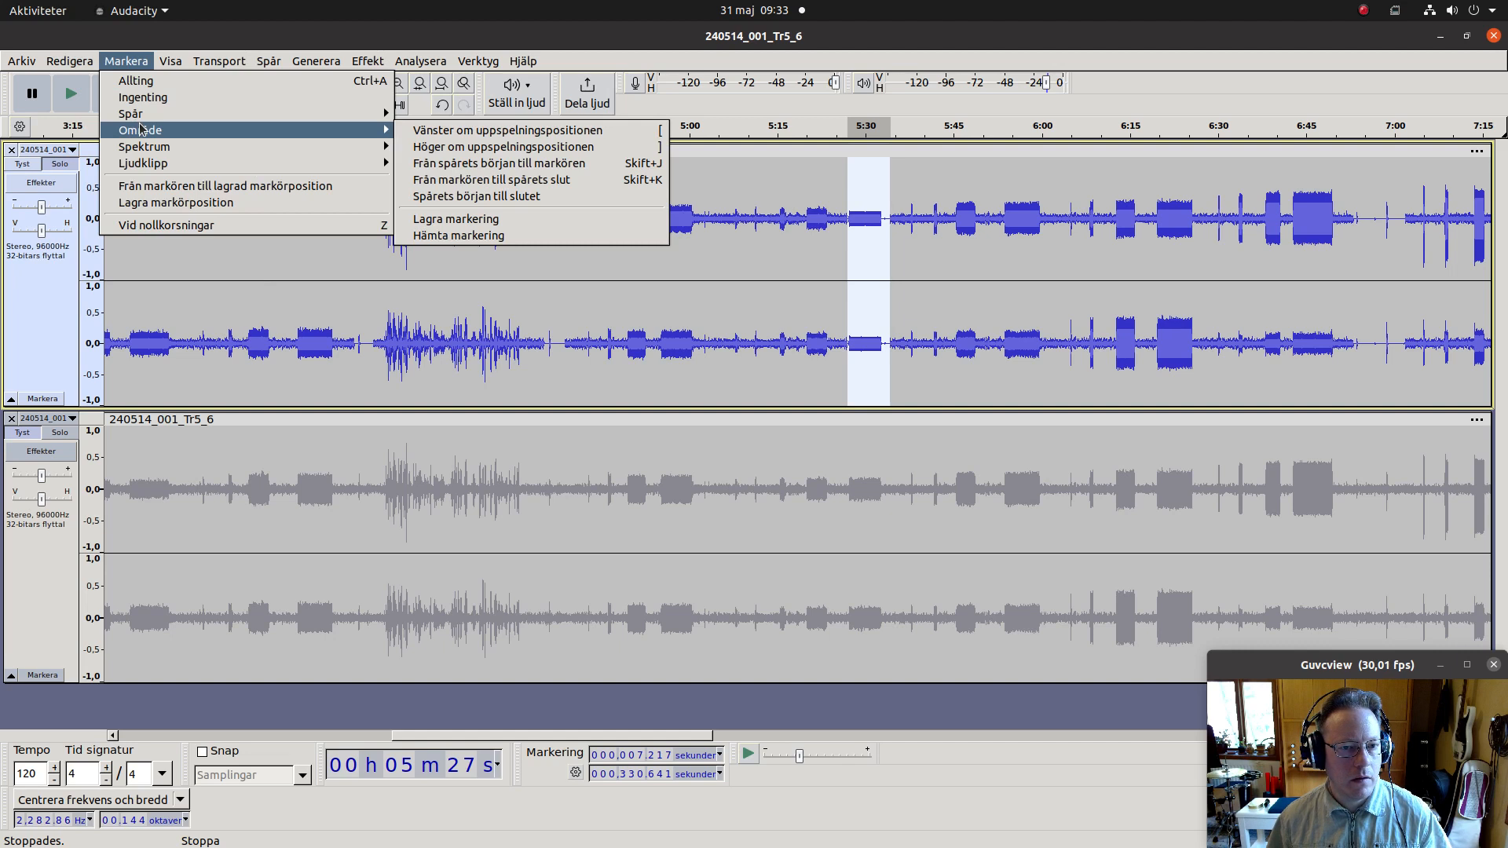
mouse_move(179, 60)
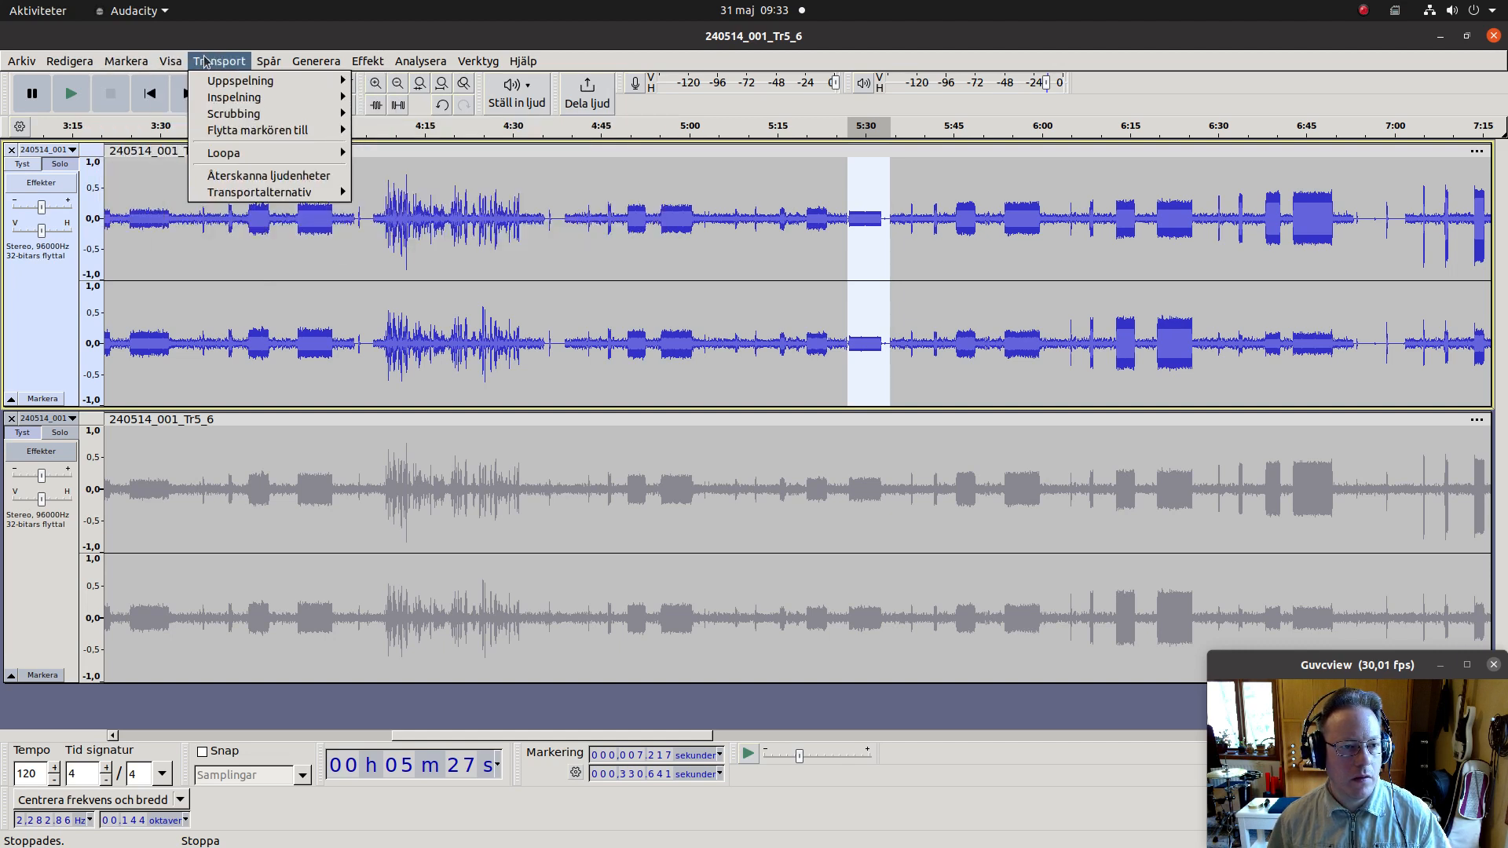
mouse_move(252, 155)
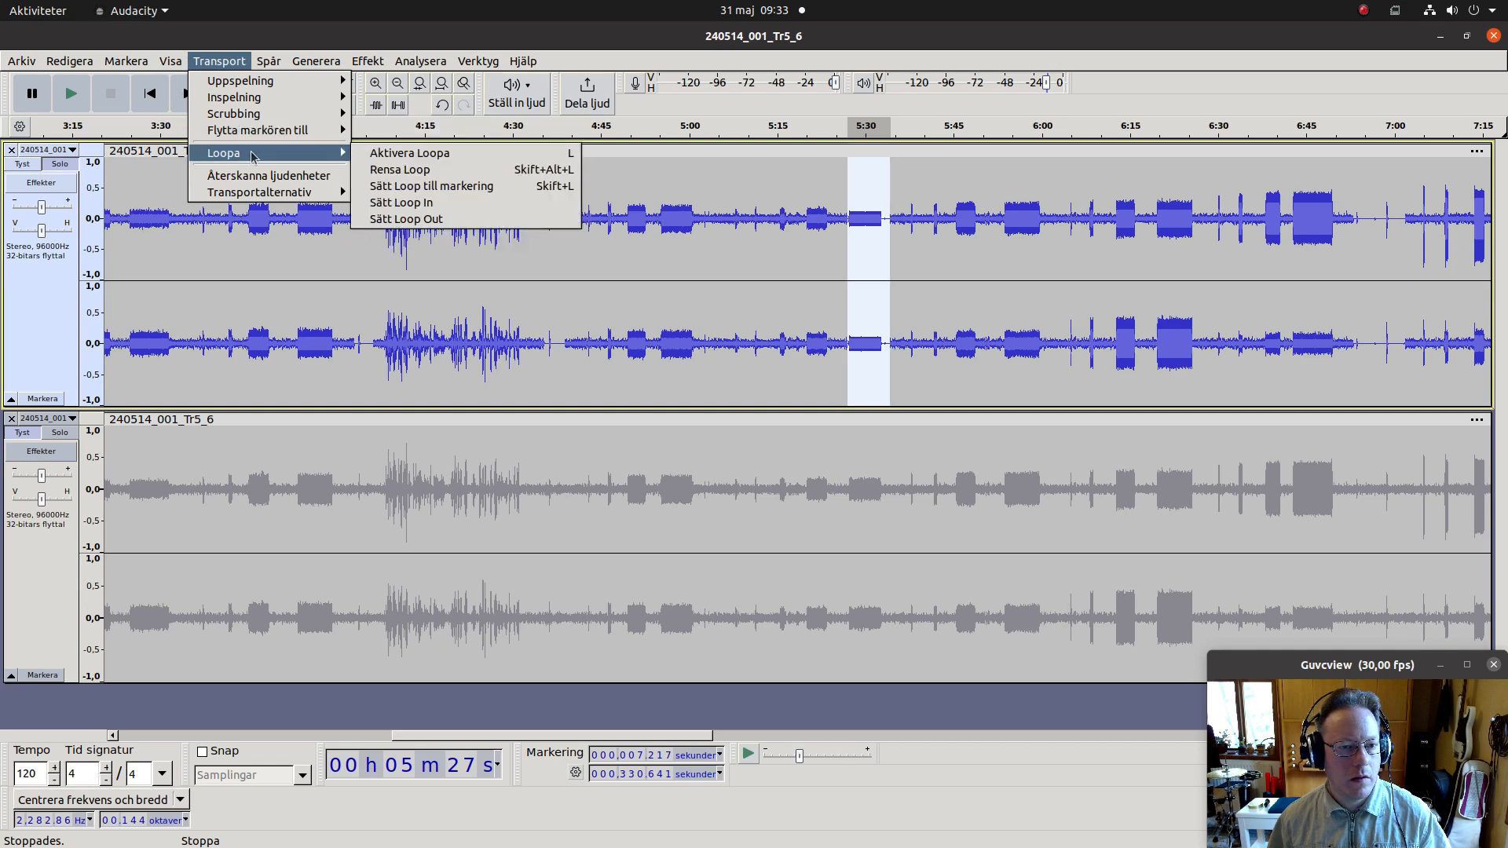
click(384, 187)
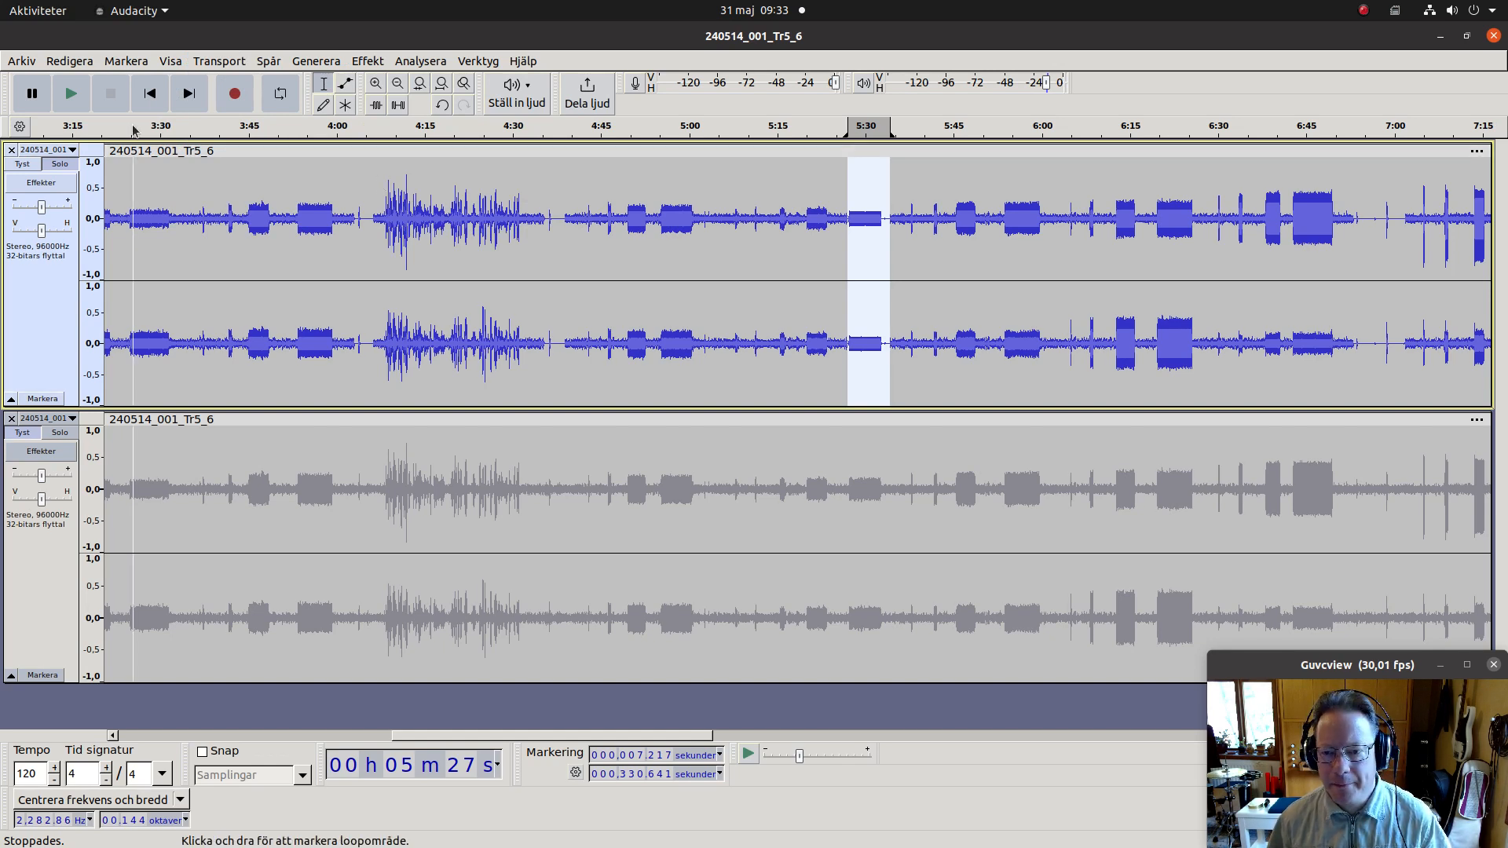
Step: Play the selected passage and switch solo from the upper to the lower track to compare their sound
key(space)
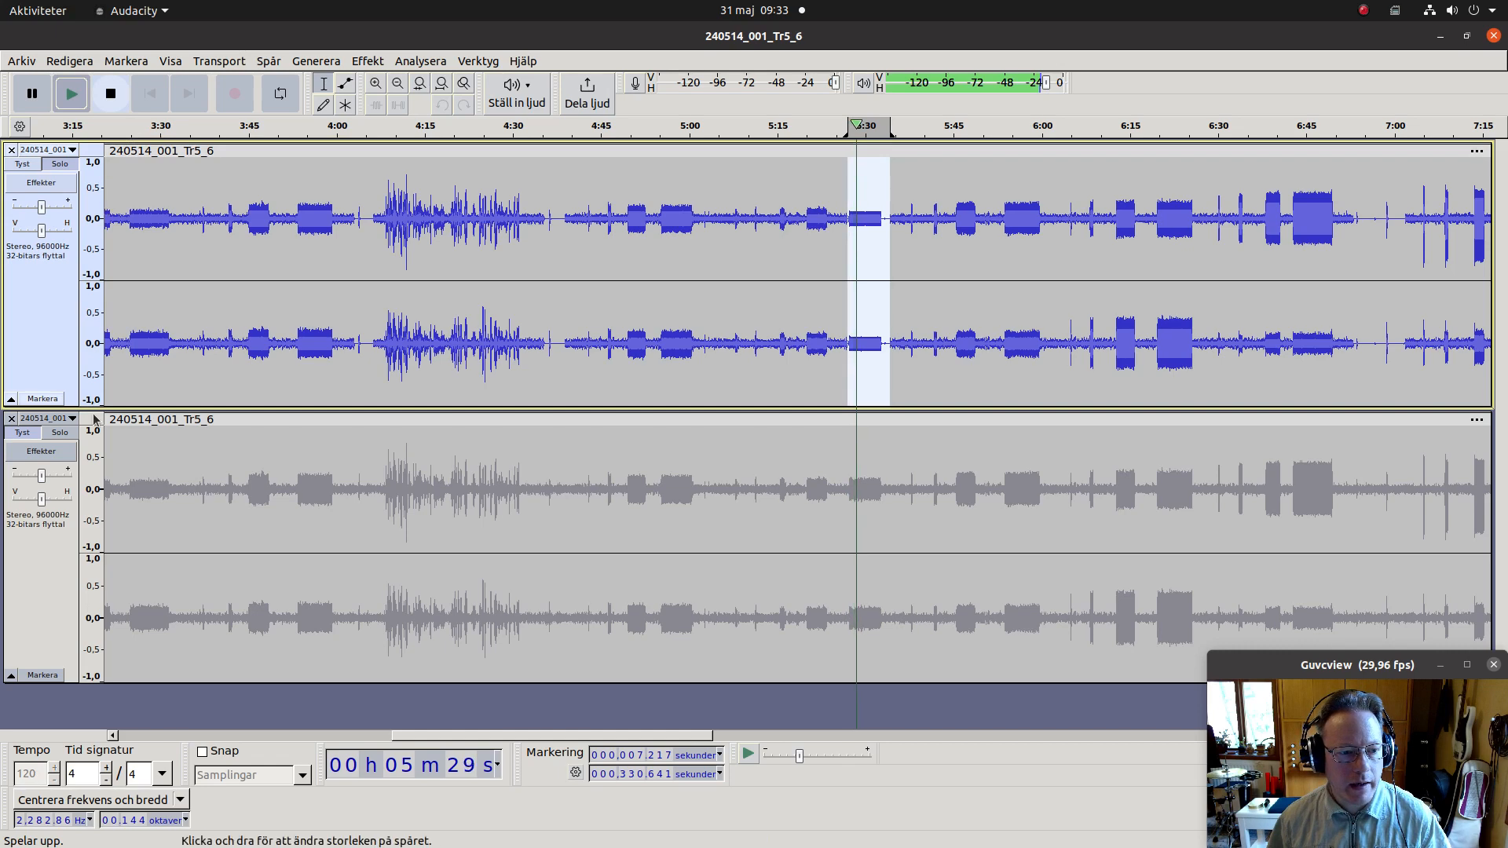
click(60, 432)
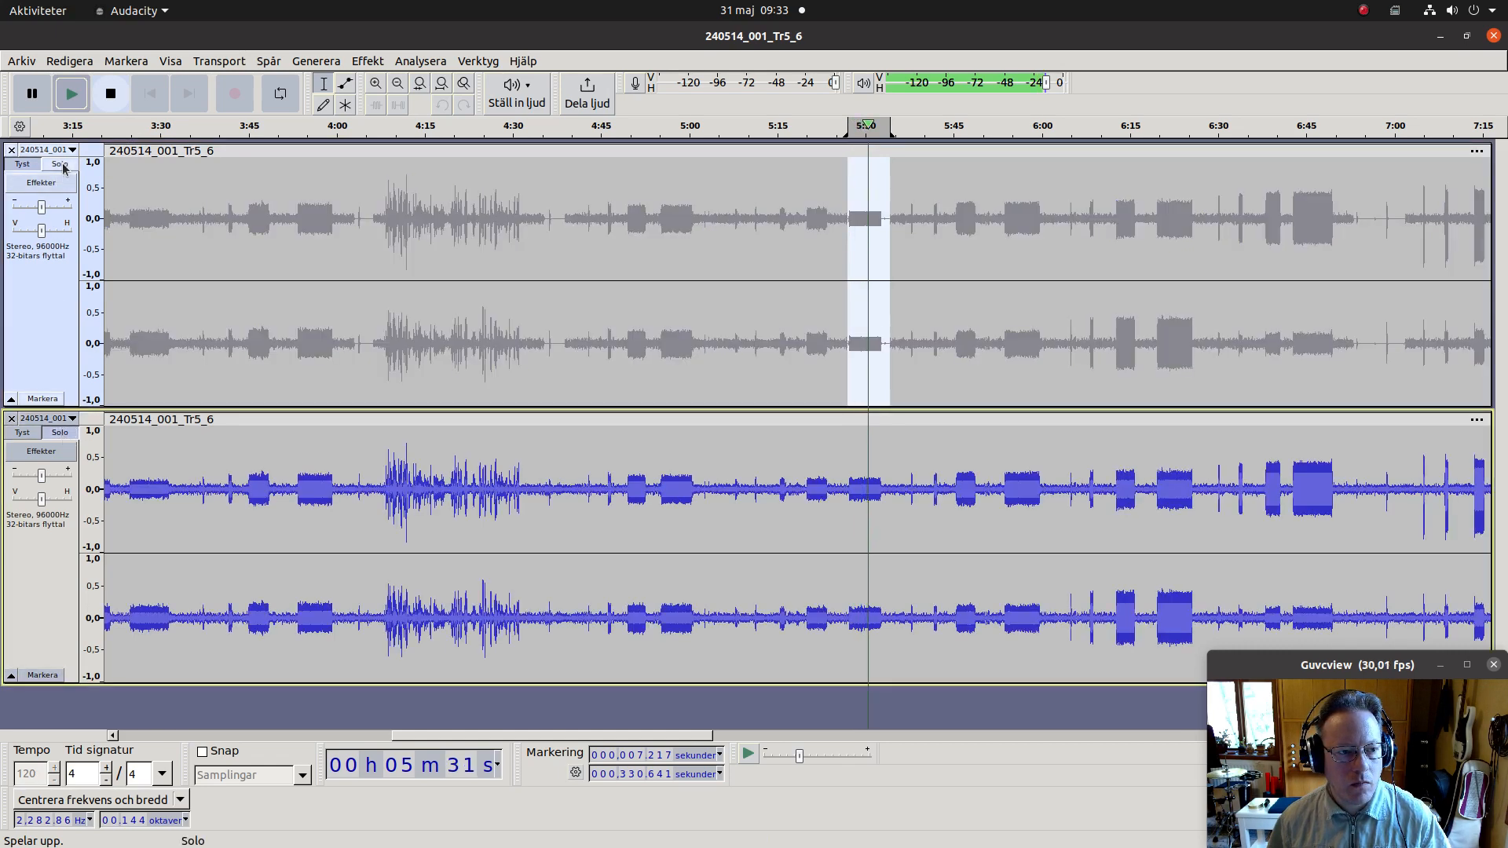
click(62, 166)
click(55, 434)
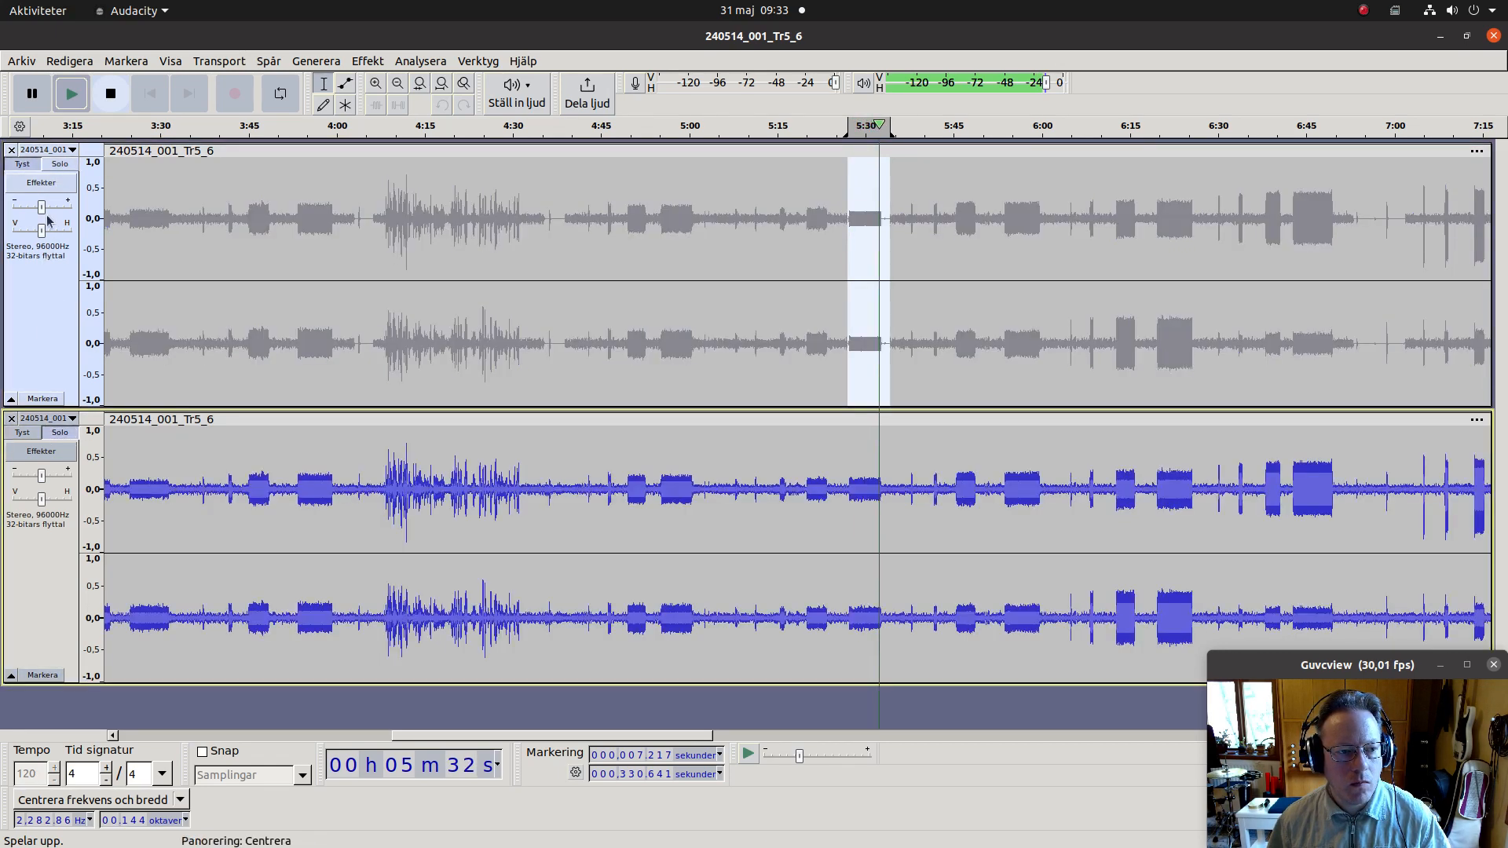
key(space)
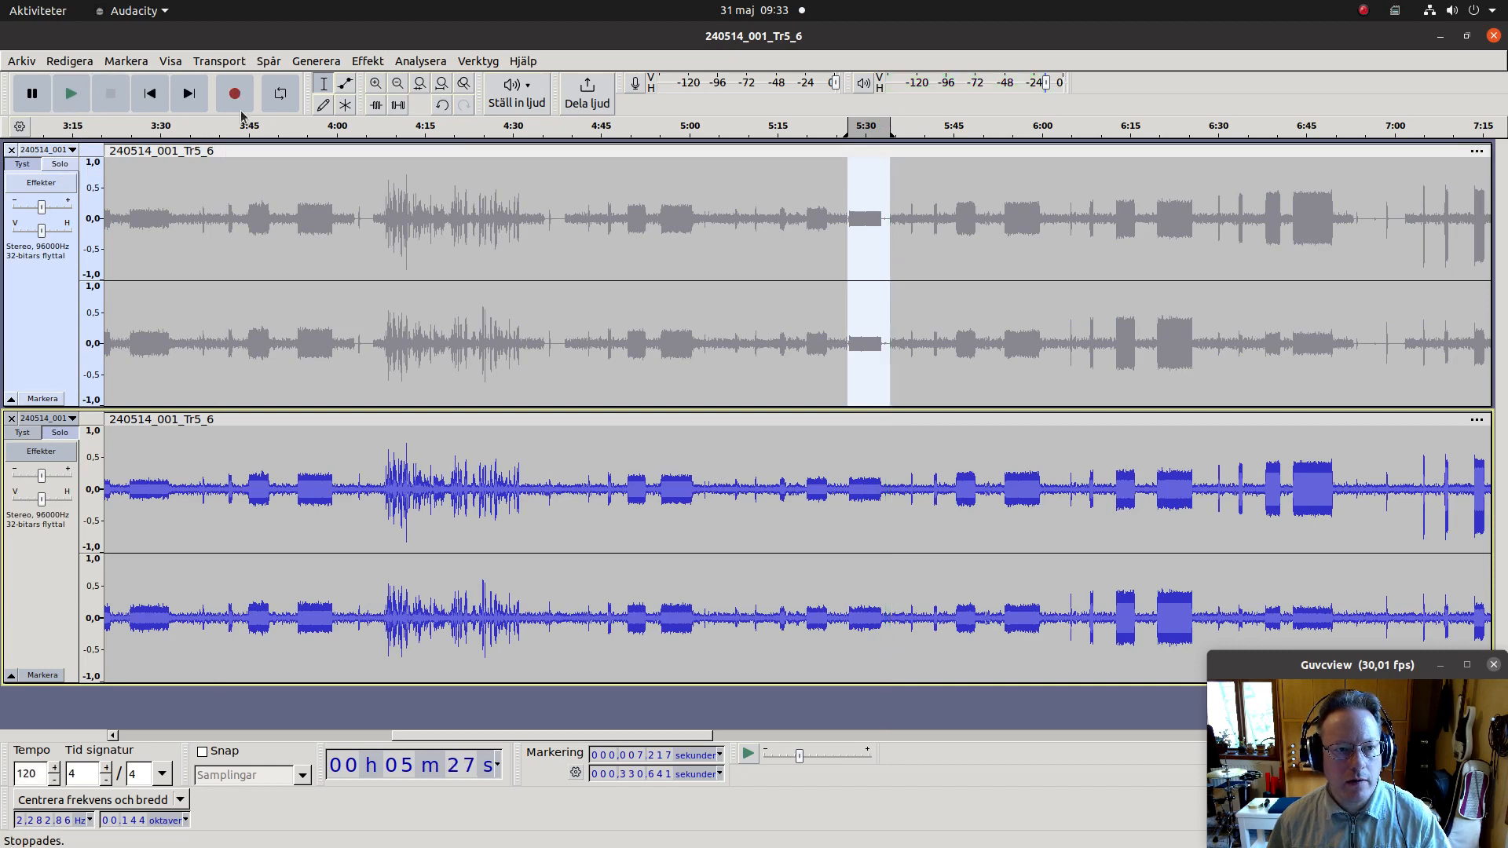
Step: Enable looping and play the passage while alternating solo between both tracks, ending with the upper track soloed
click(281, 94)
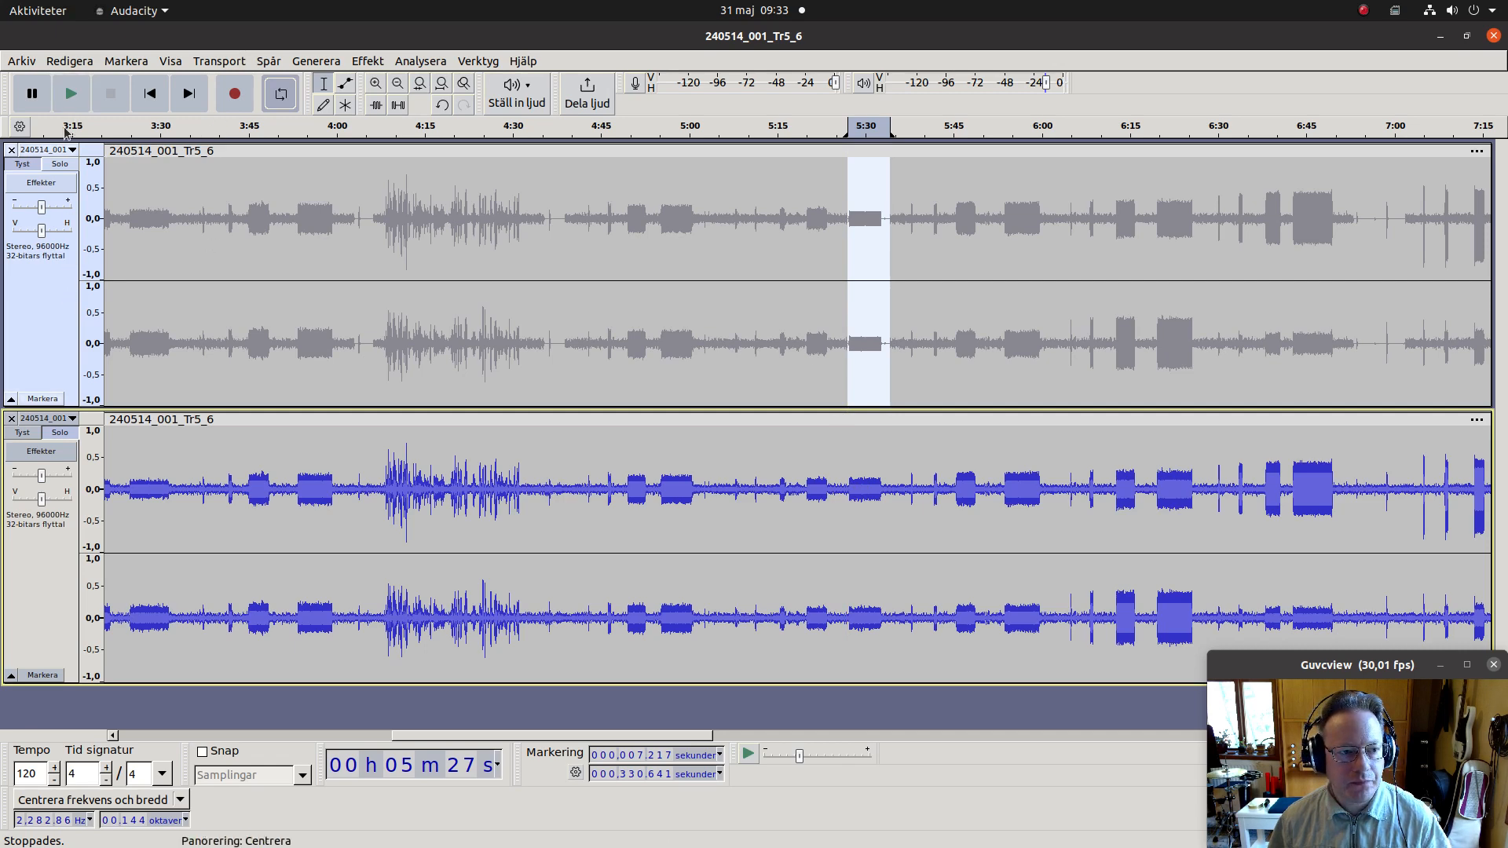
click(42, 398)
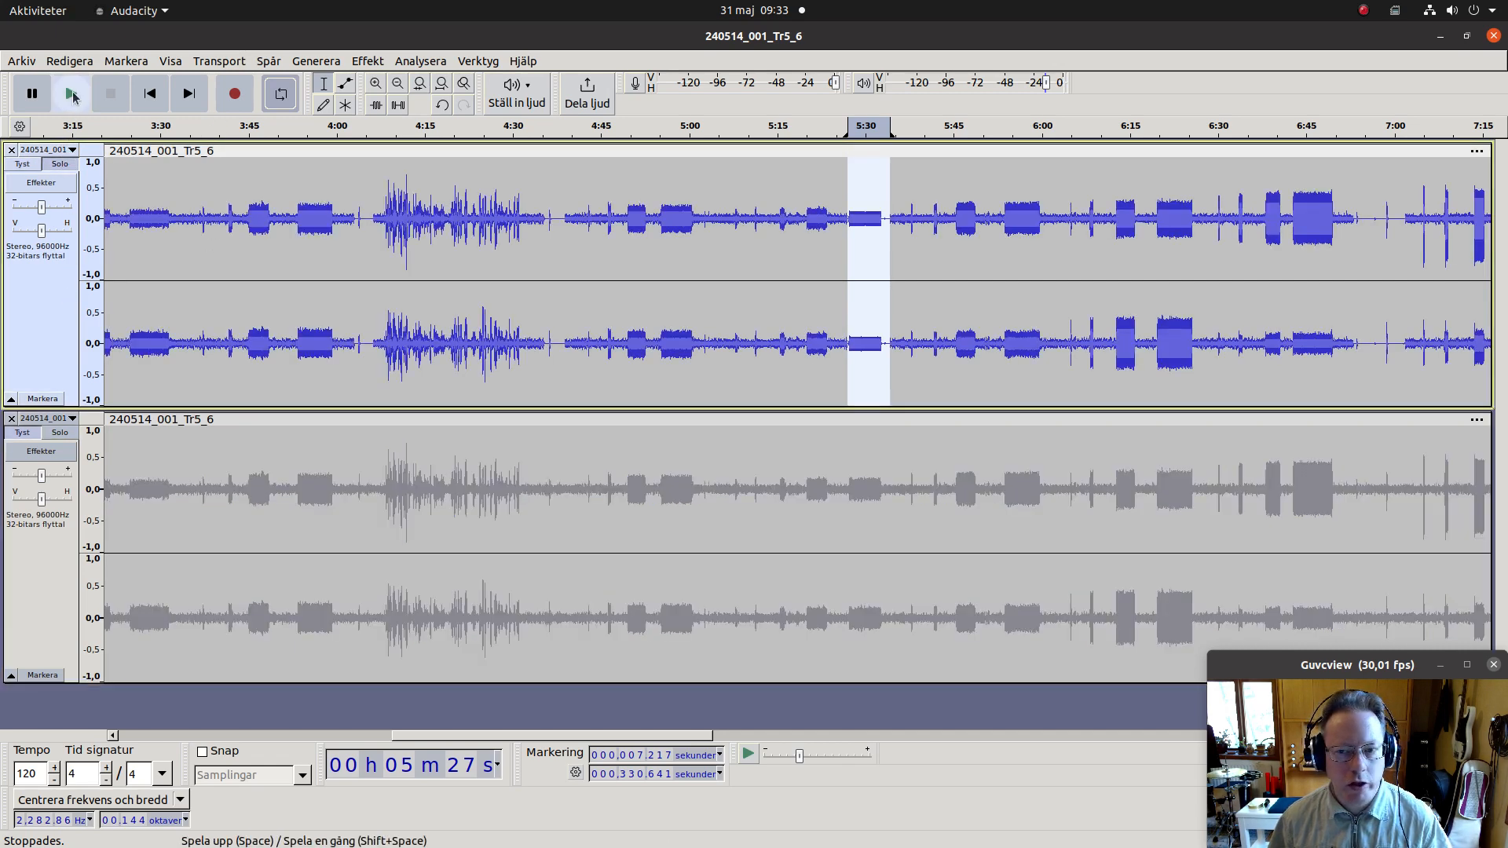
click(73, 96)
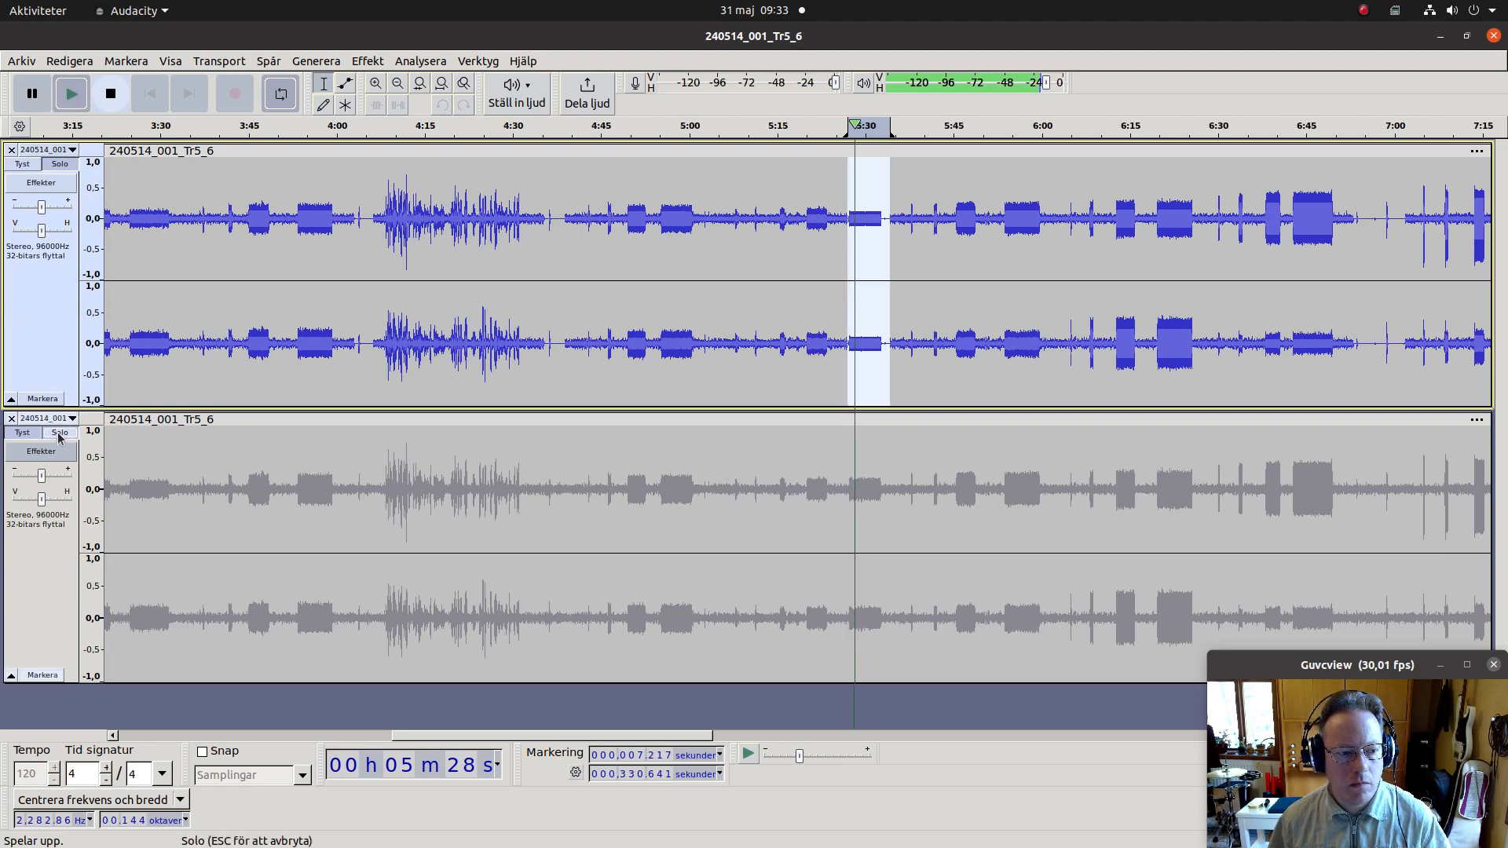
click(60, 432)
click(60, 163)
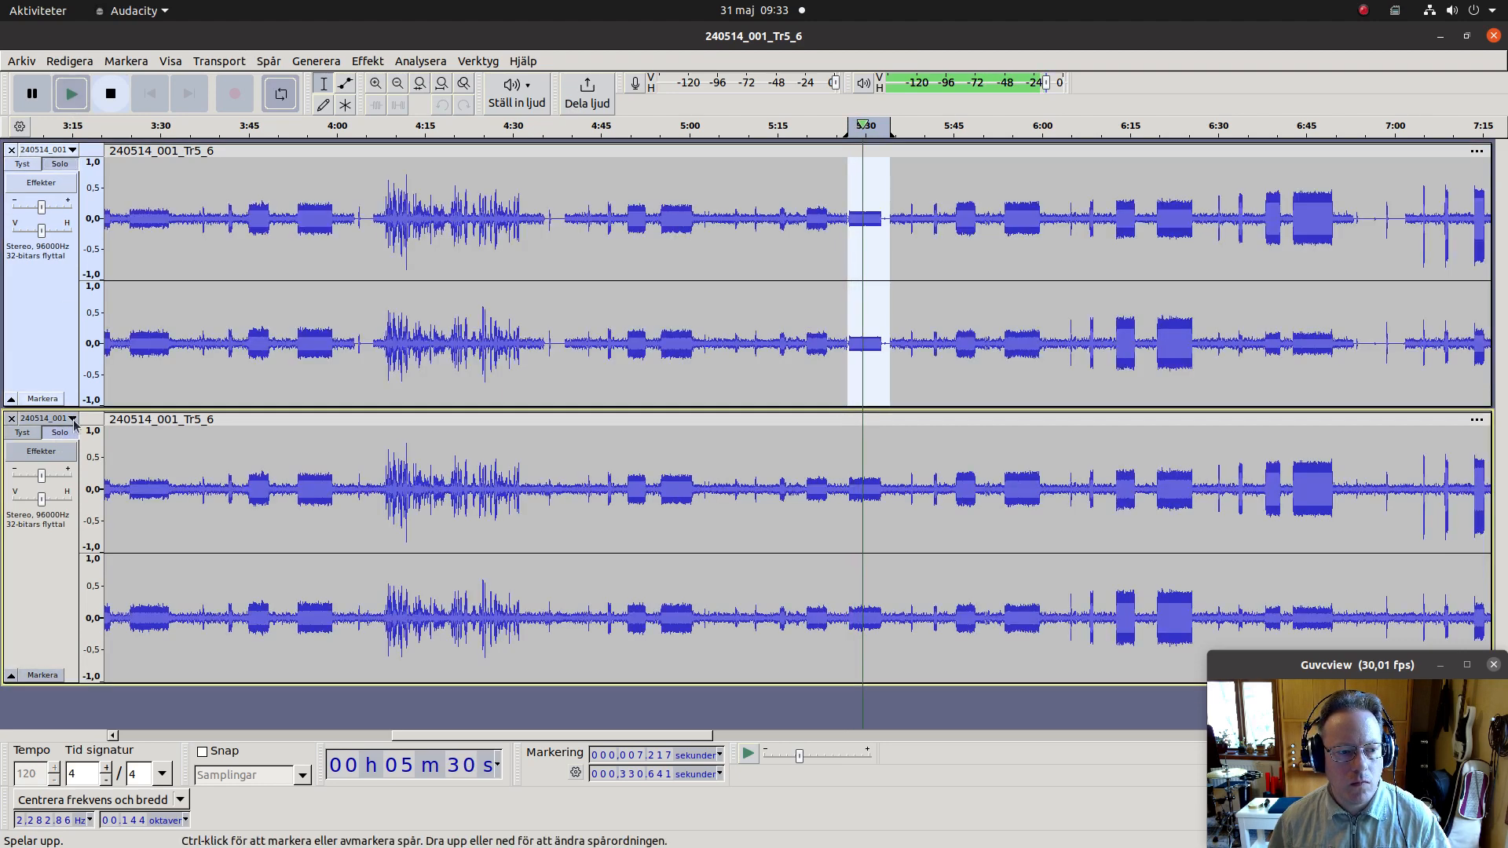
click(63, 433)
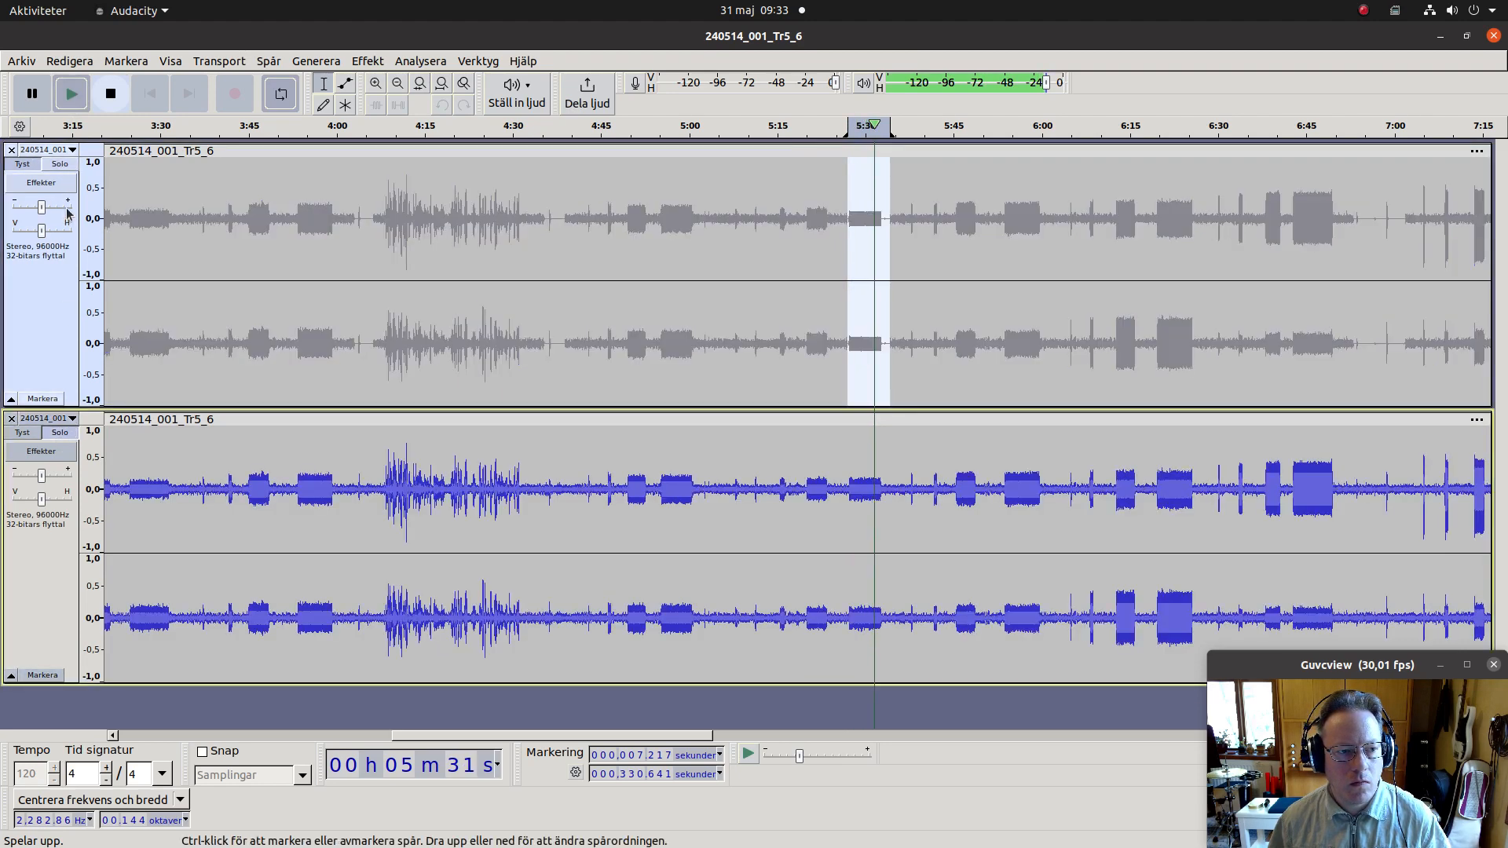
click(61, 165)
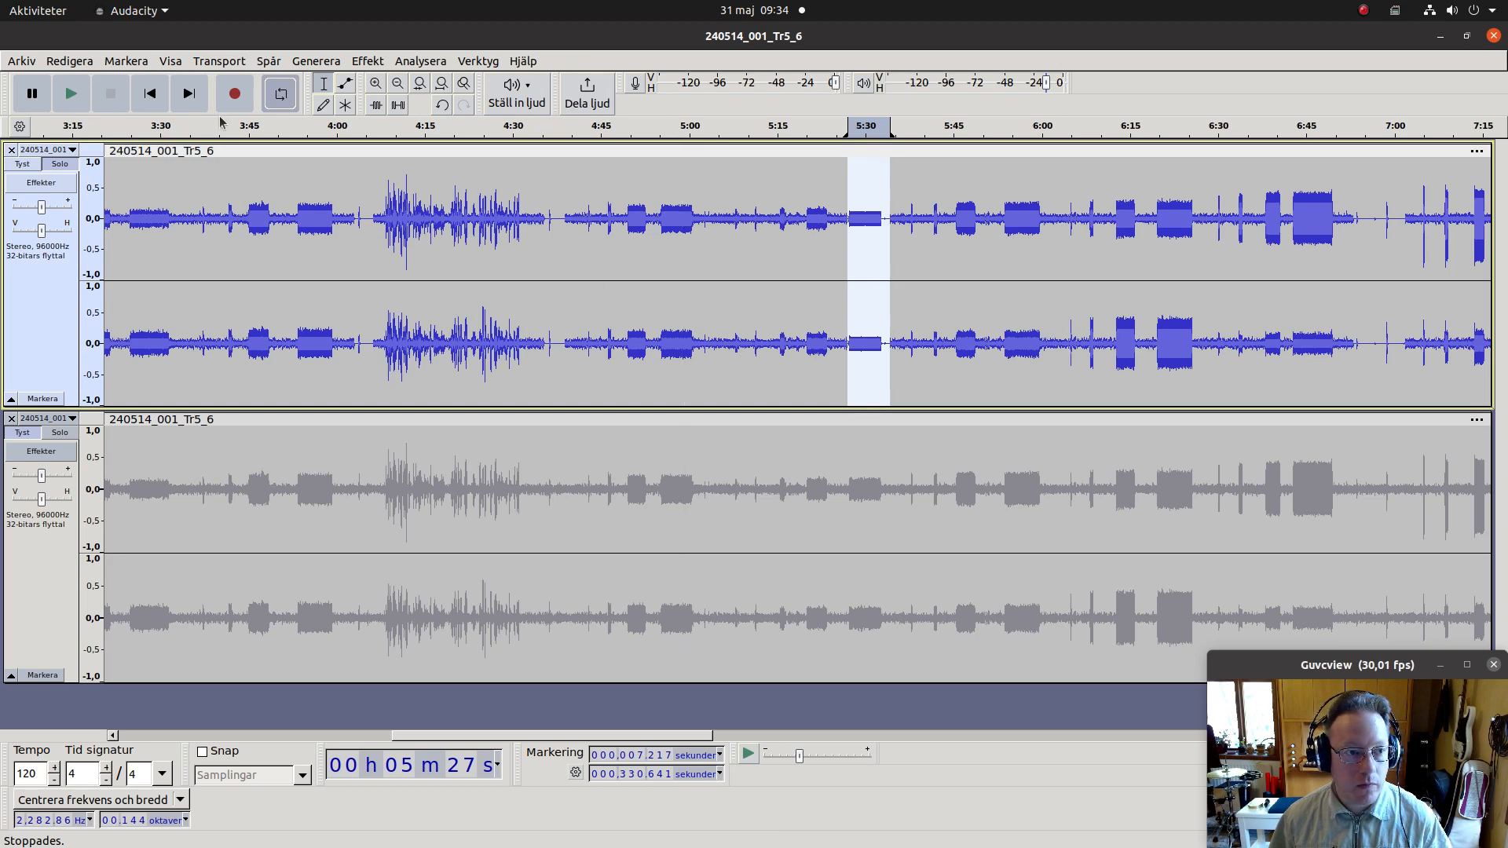
Step: Undo the last Noise Reduction and repeat it on the upper track's stretch from about 4:39 to 6:53
click(84, 63)
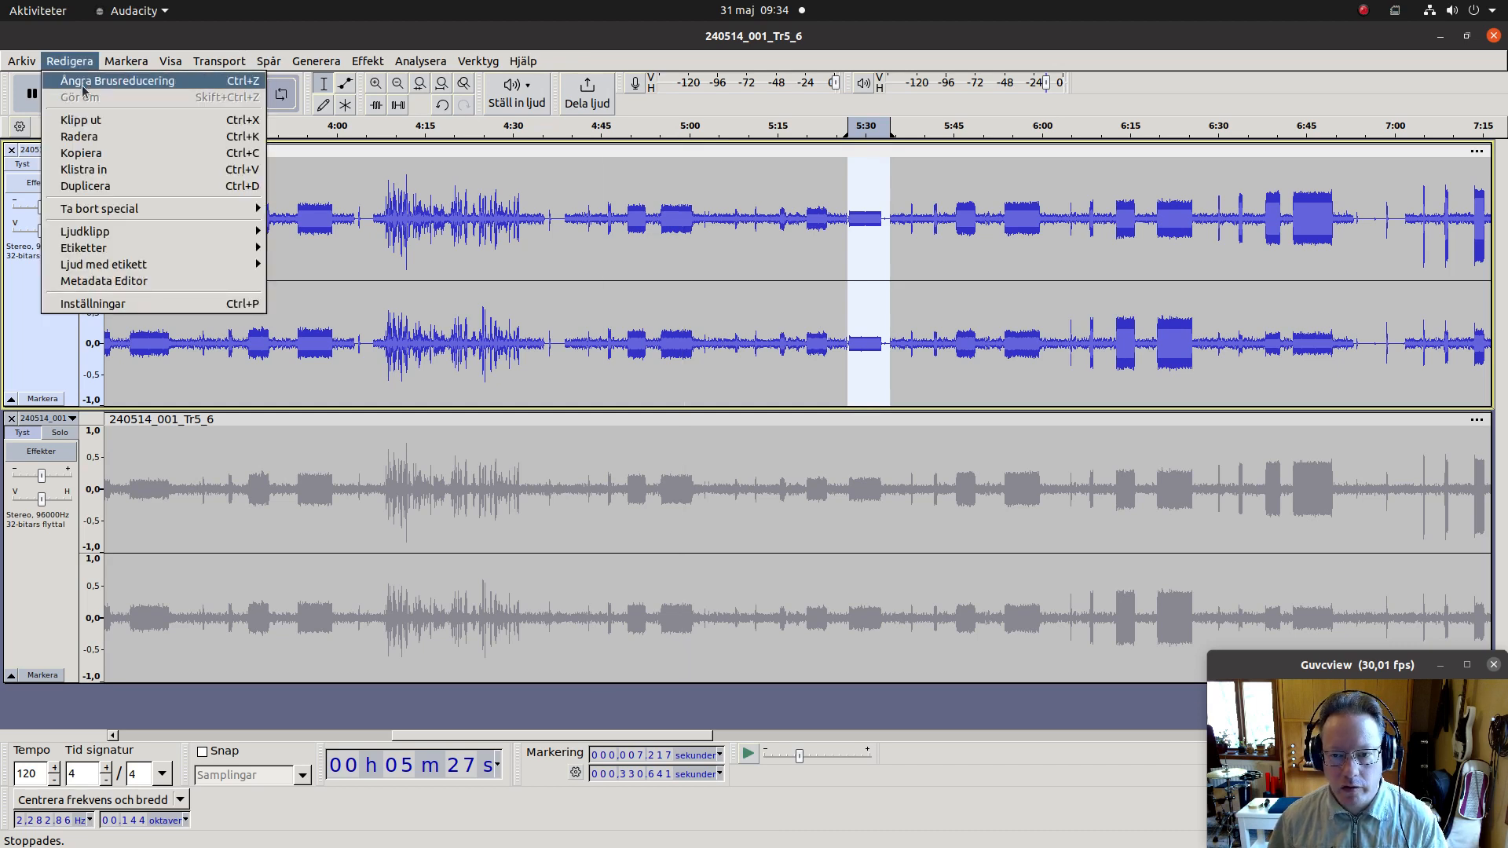
click(83, 86)
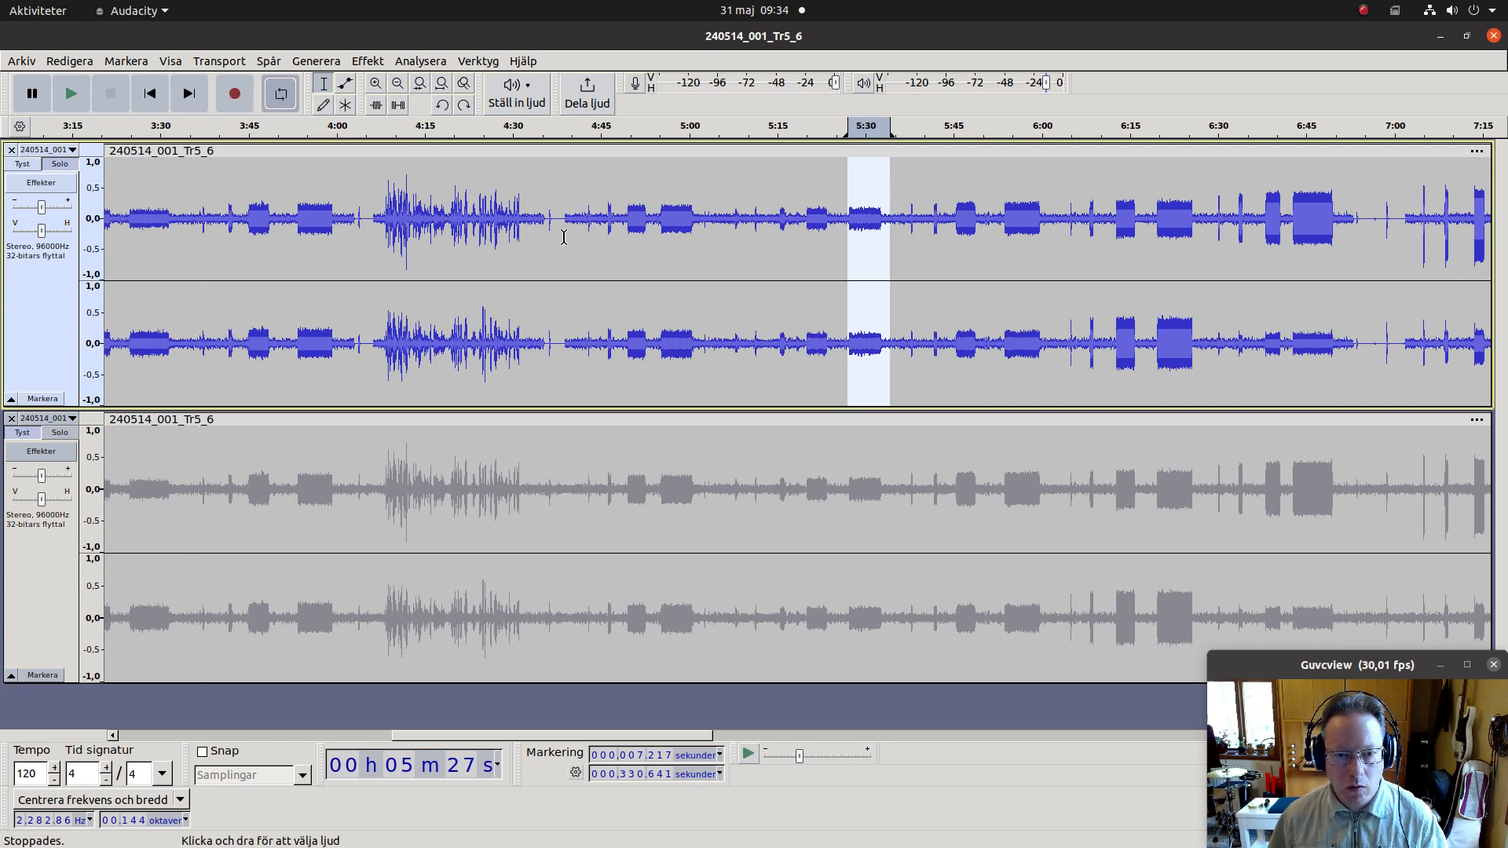
drag(564, 237, 1352, 248)
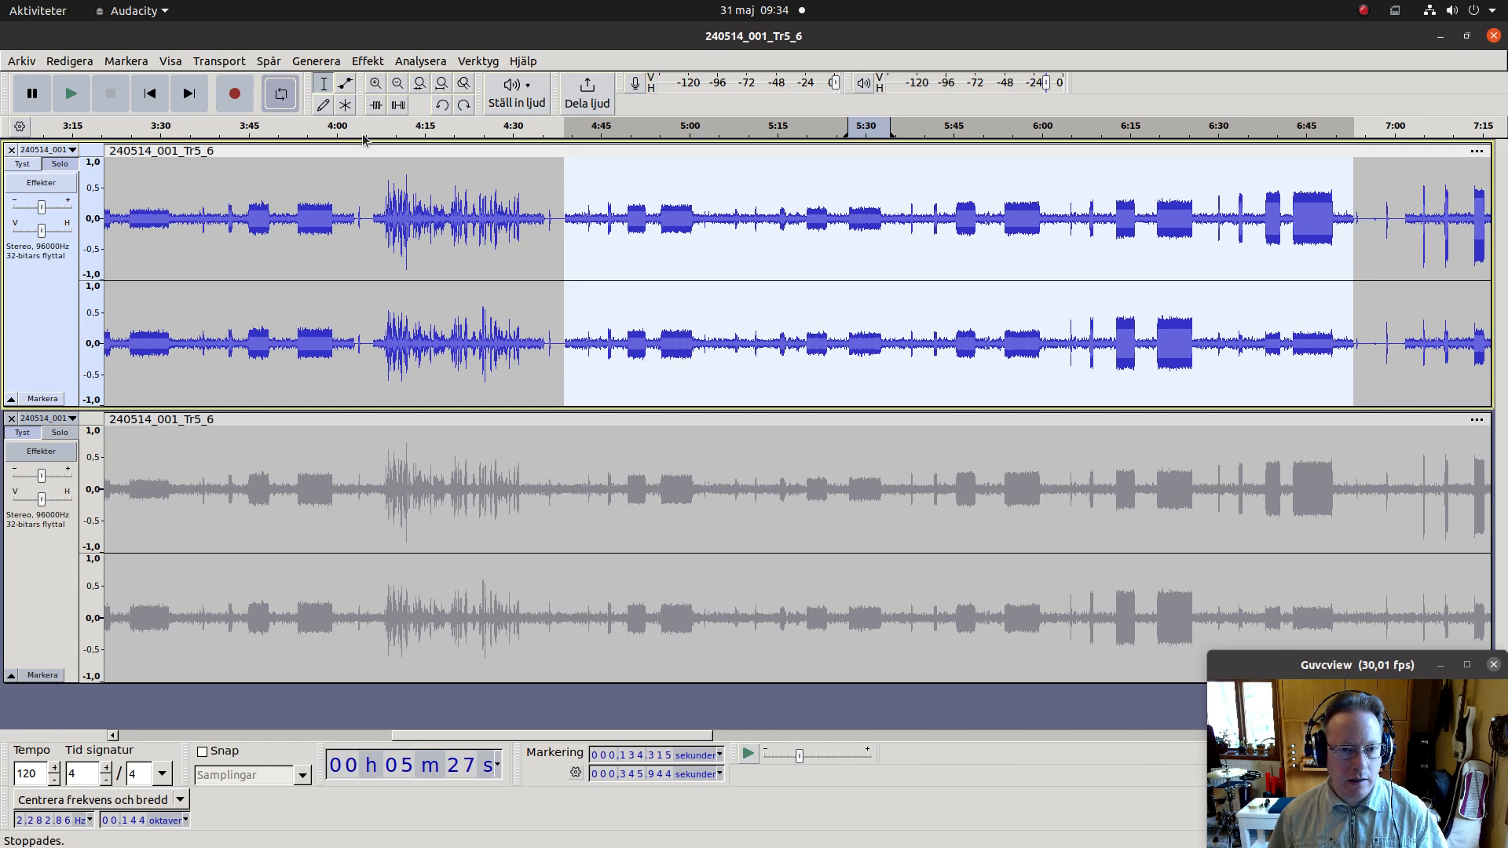
key(ctrl+r)
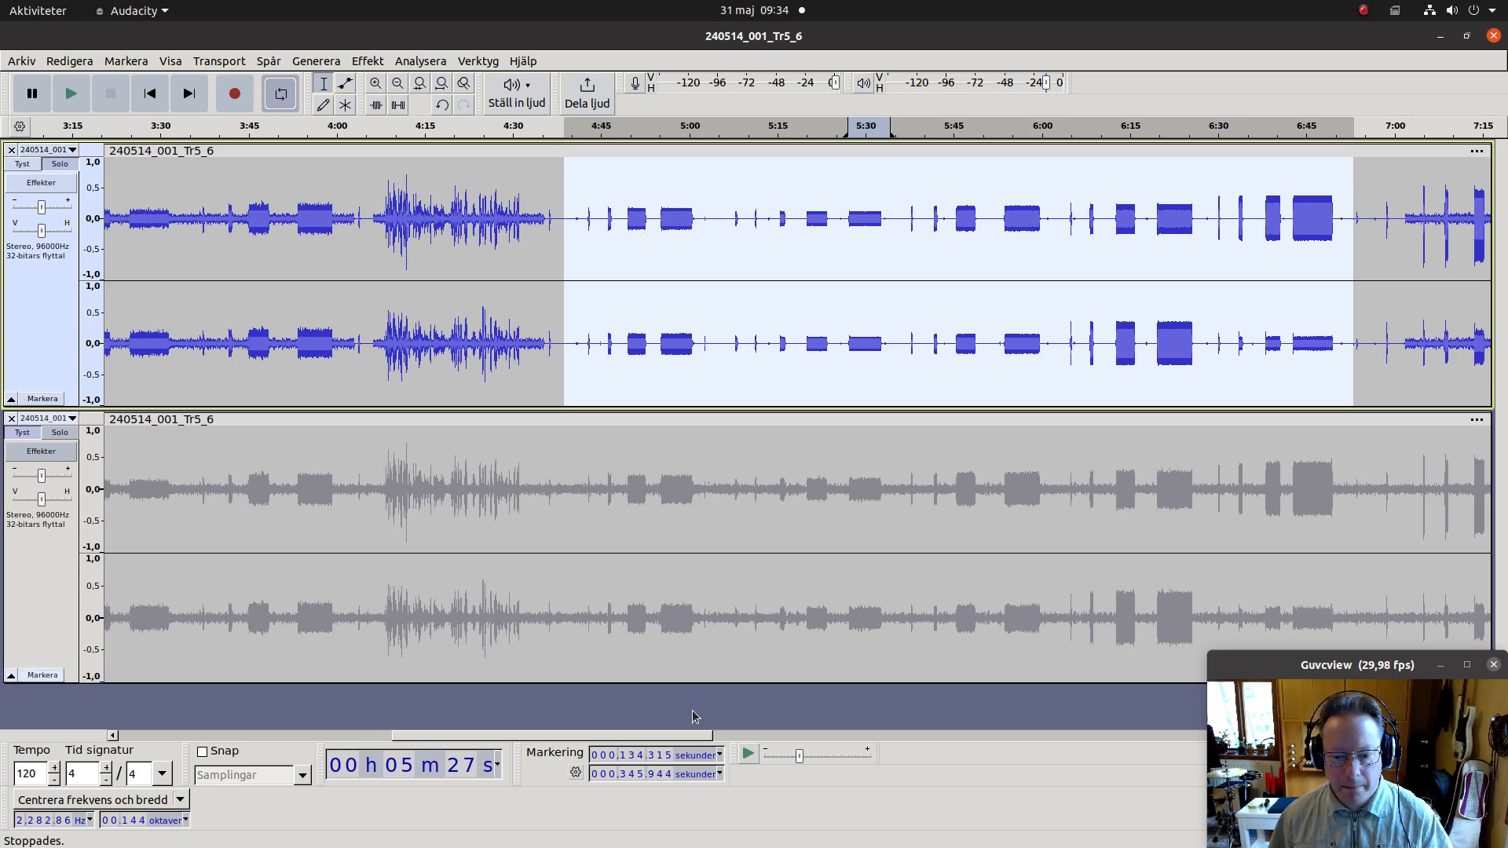
Step: Repeat the Noise Reduction on the upper track's stretch from about 7:02 to 9:09
drag(674, 738, 856, 754)
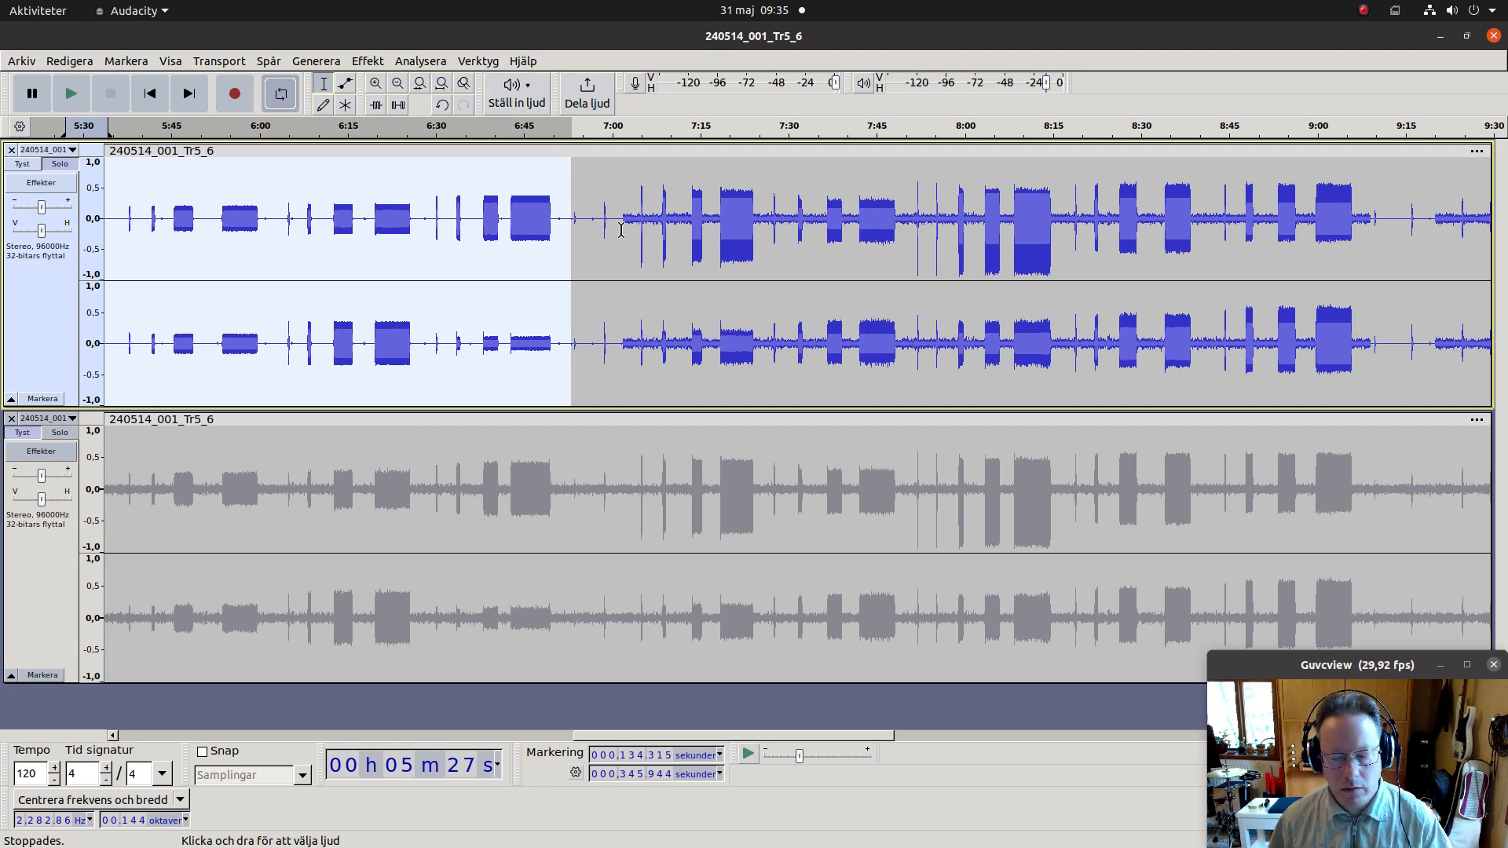
drag(621, 230, 1370, 273)
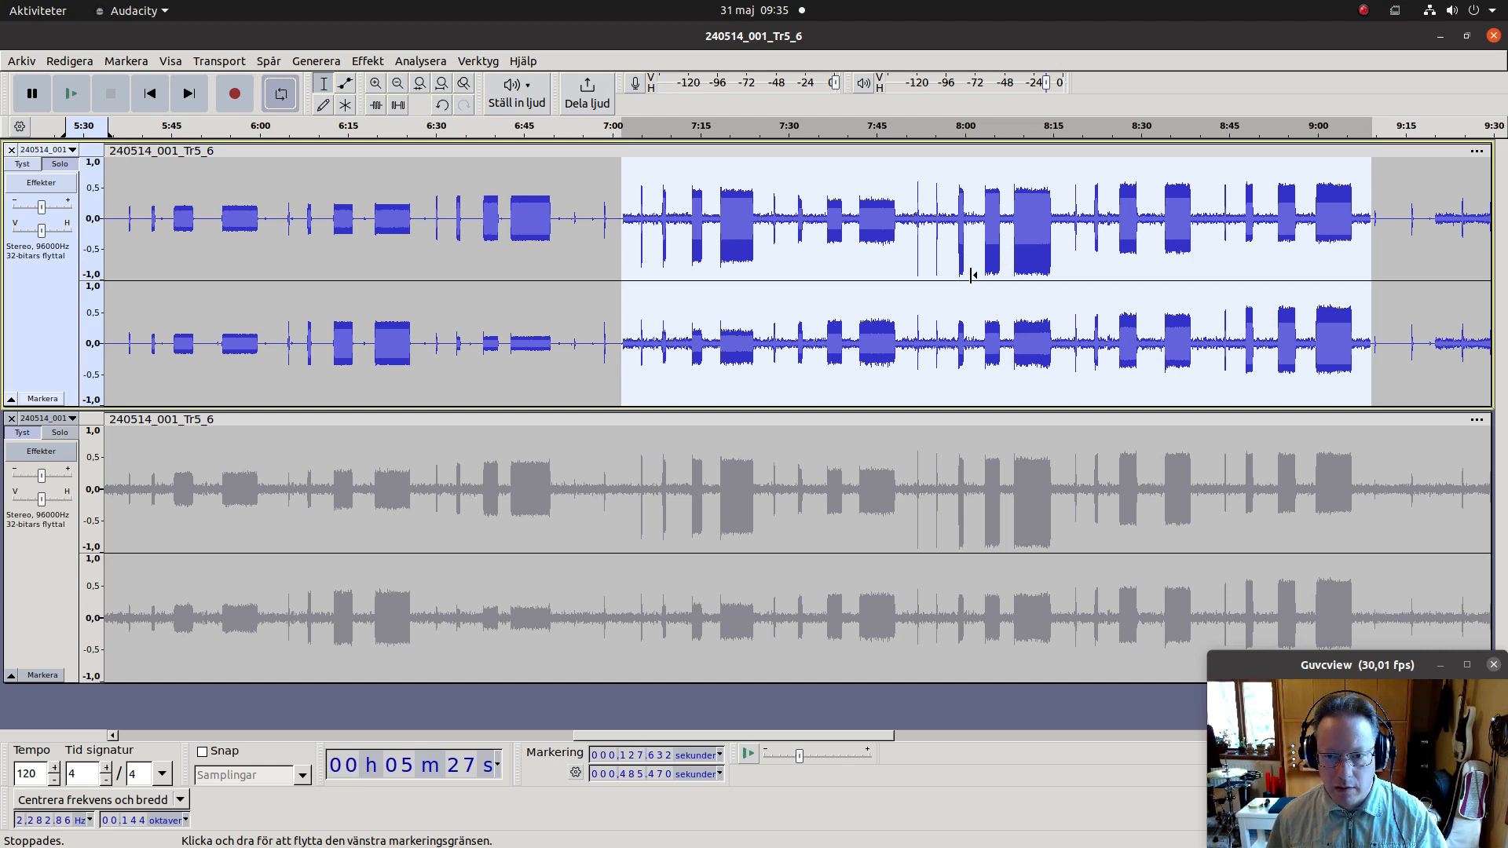
key(ctrl+r)
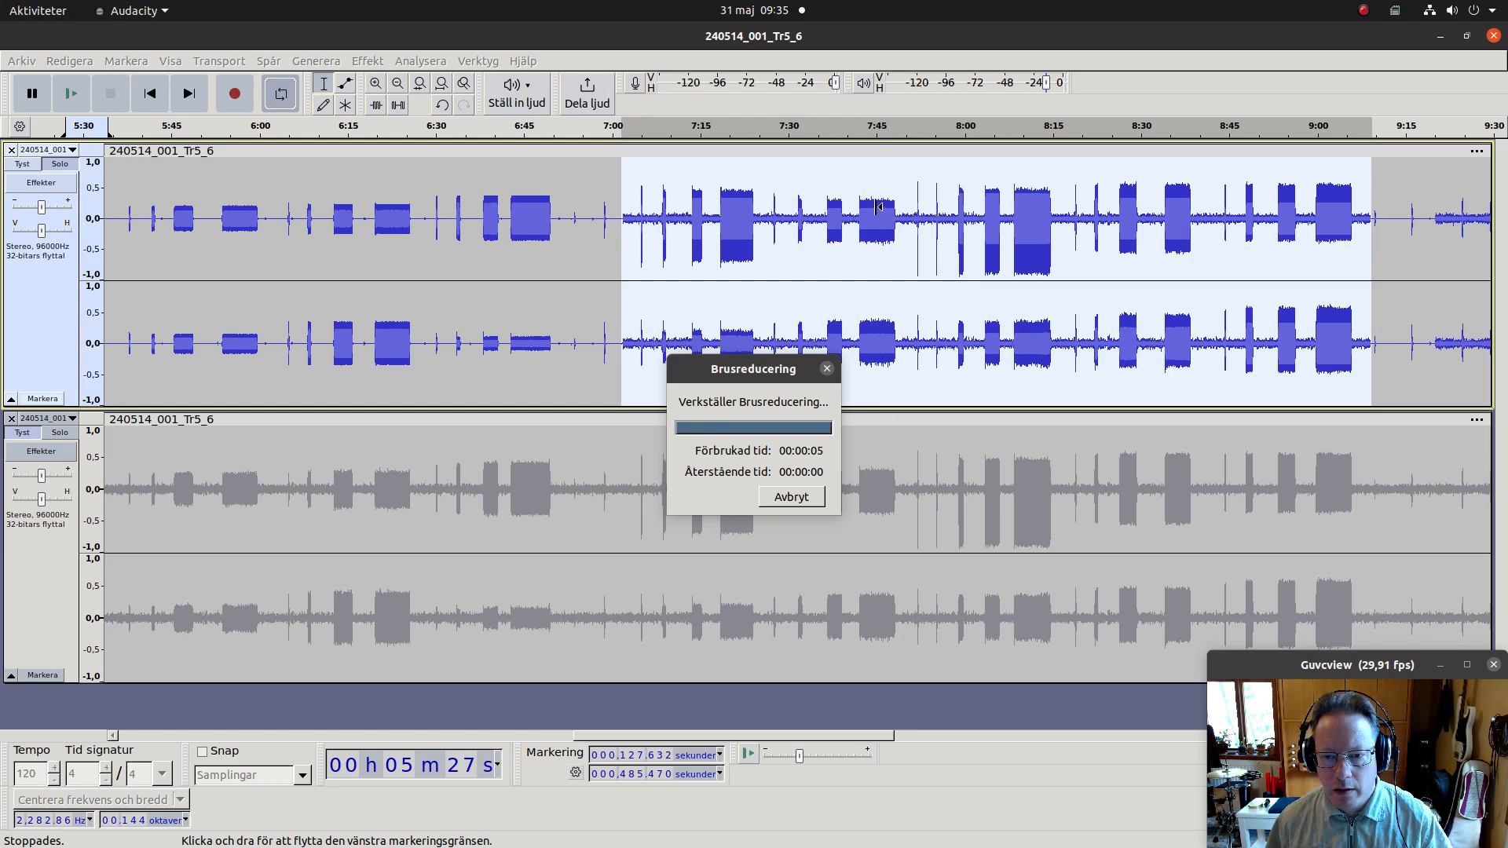
Step: Play the cleaned upper track from about 7:42 to check the sound
click(857, 243)
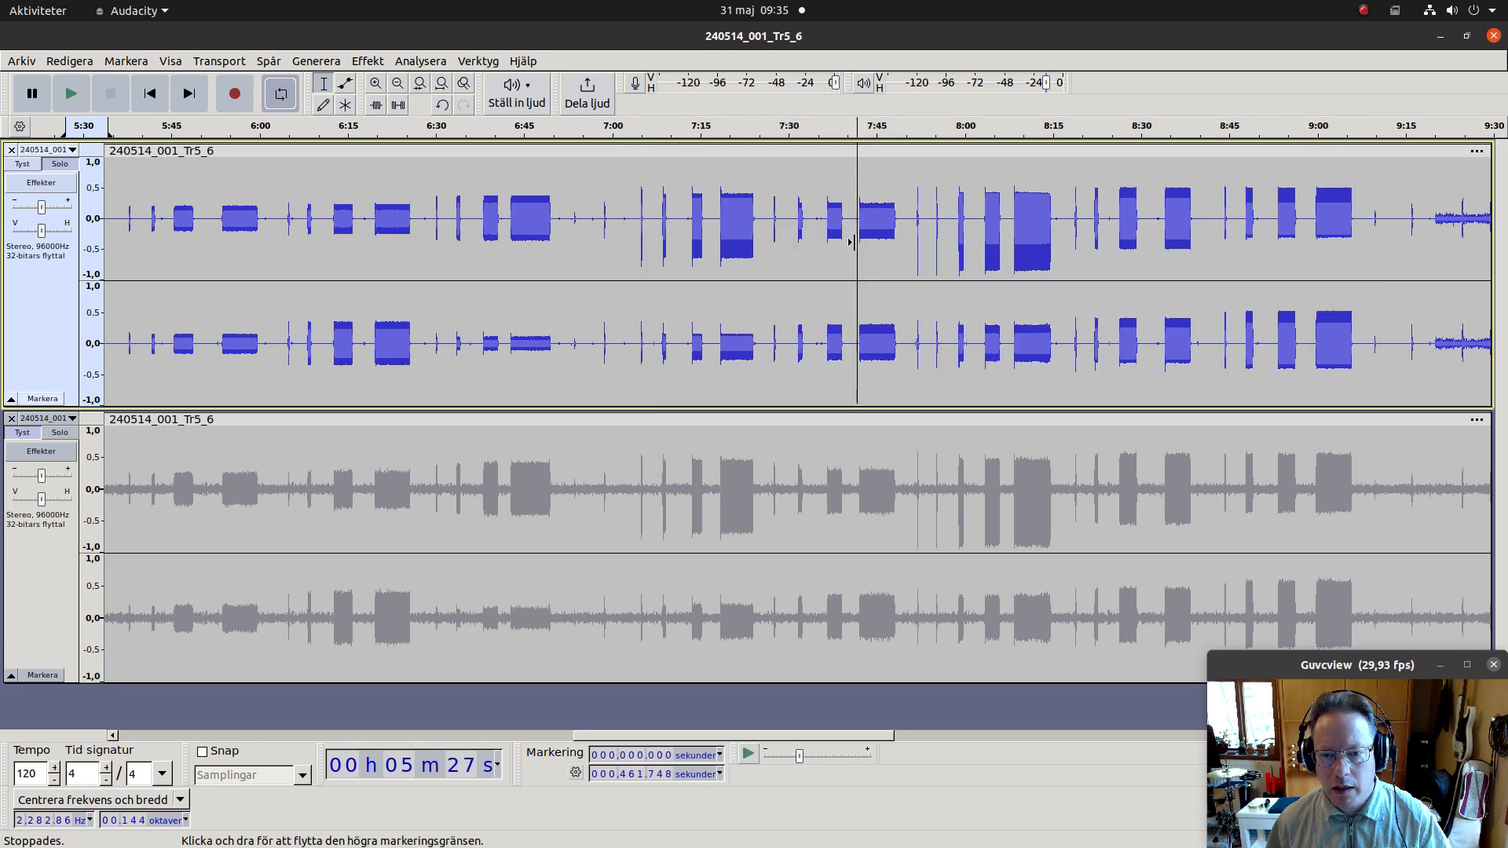
key(space)
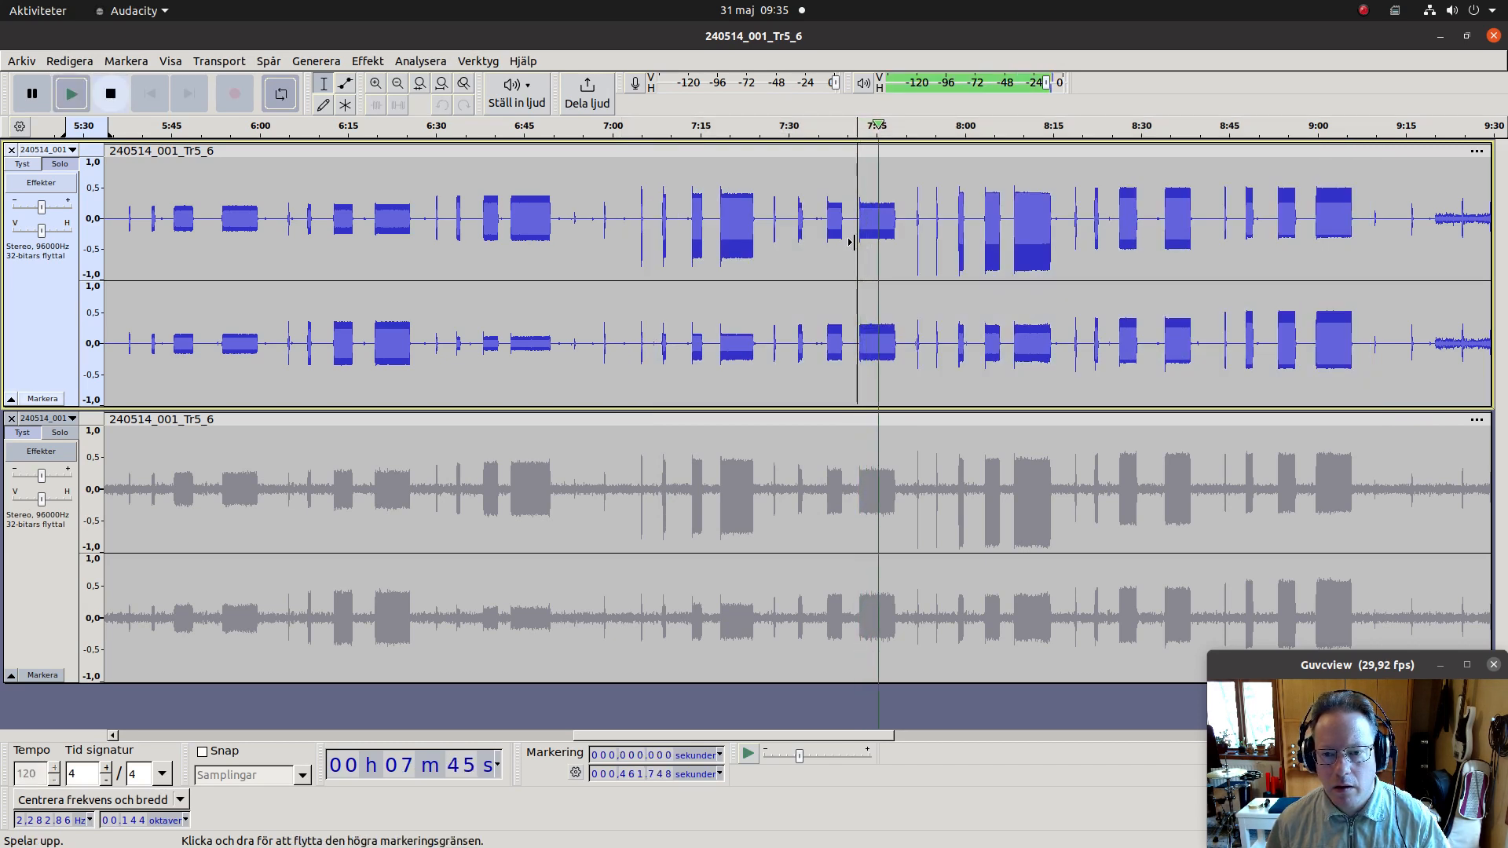
key(space)
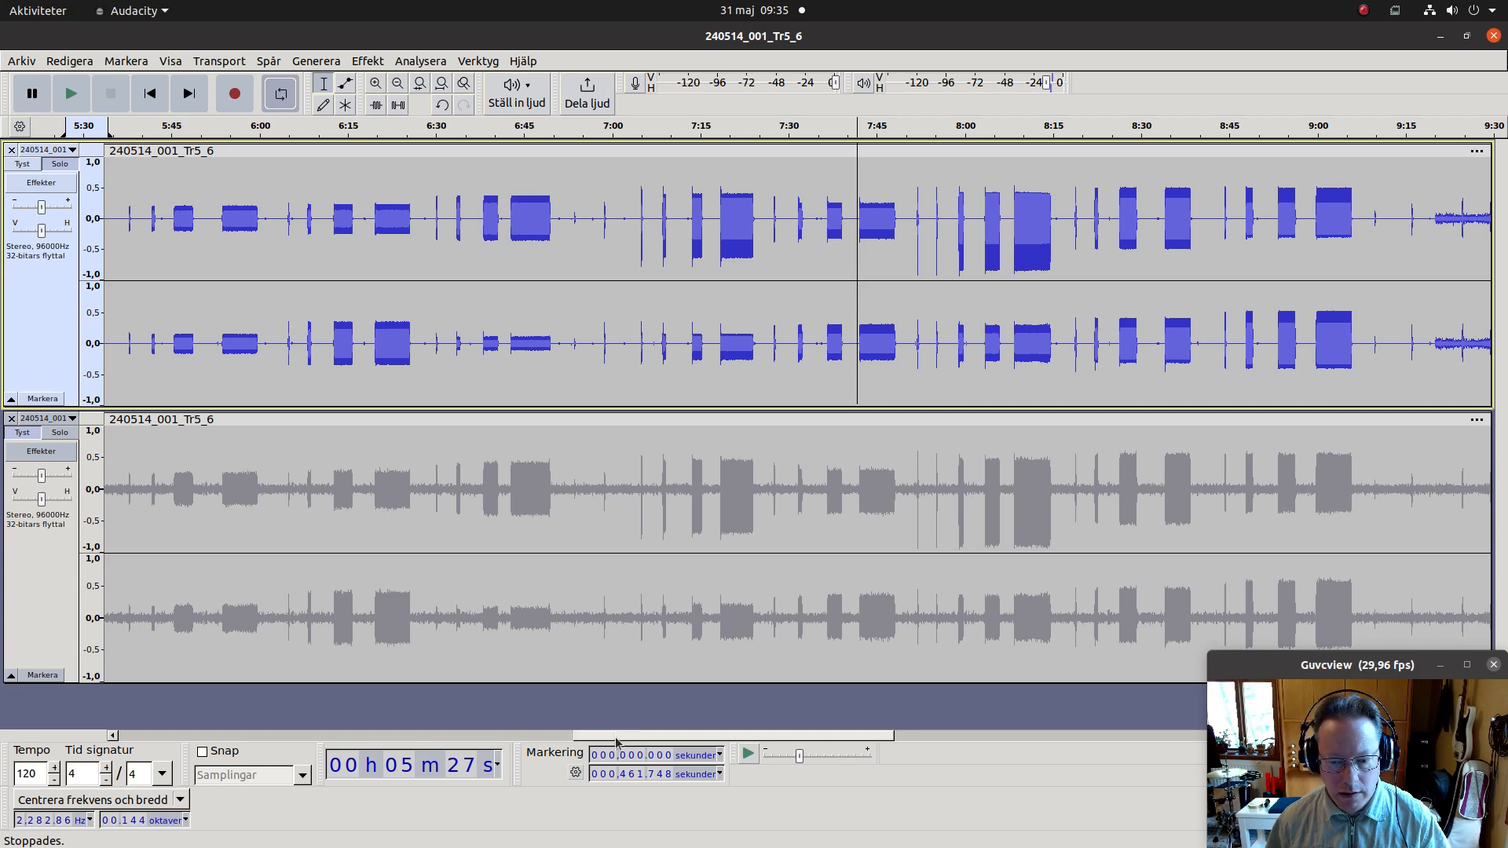
Step: Repeat the Noise Reduction on the upper track's stretch from about 9:20 to 12:00
drag(627, 743, 845, 754)
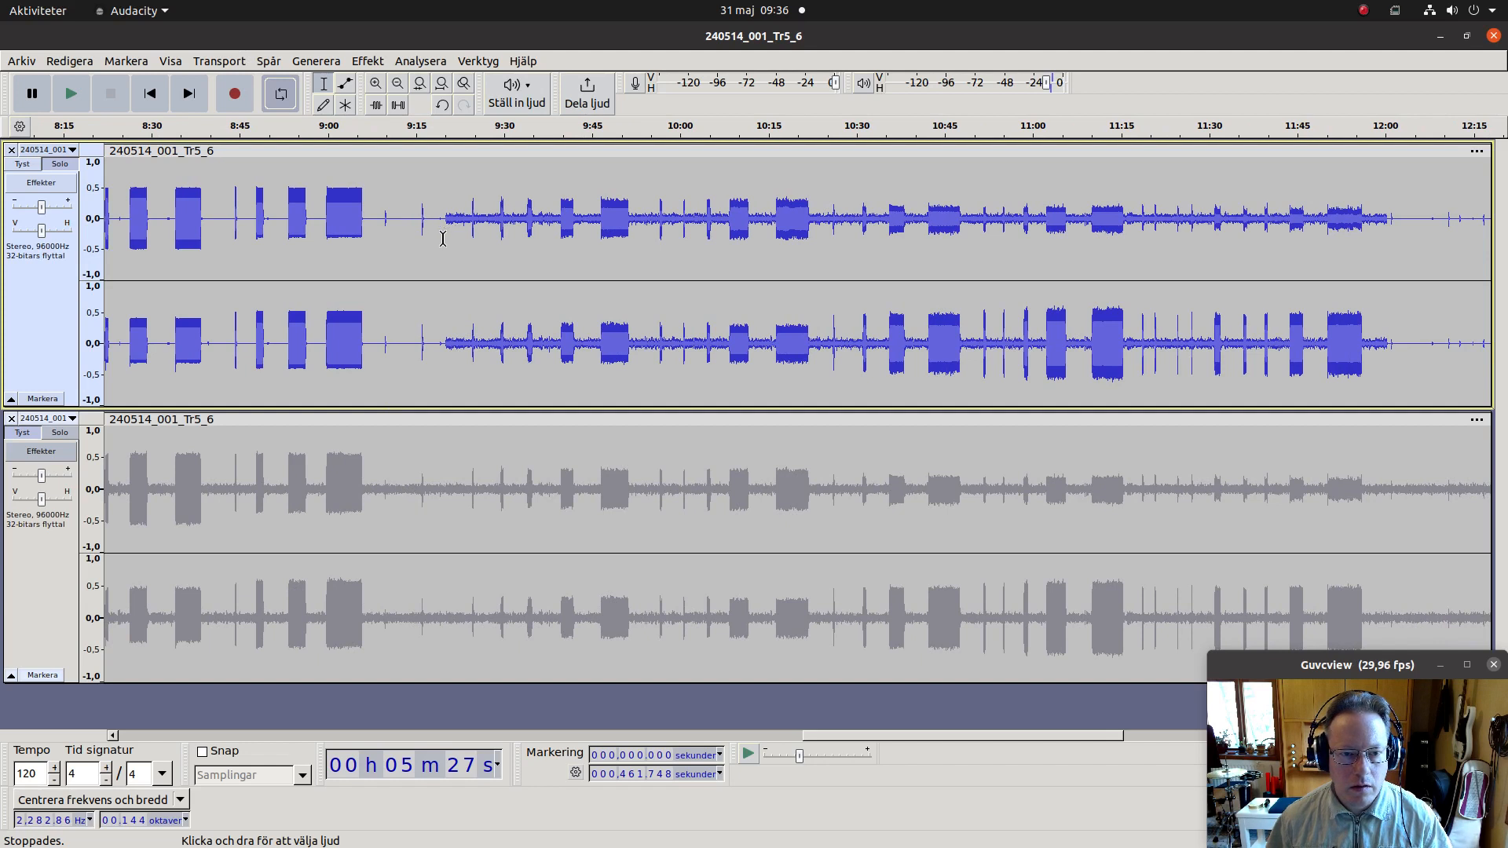
drag(447, 245, 1387, 351)
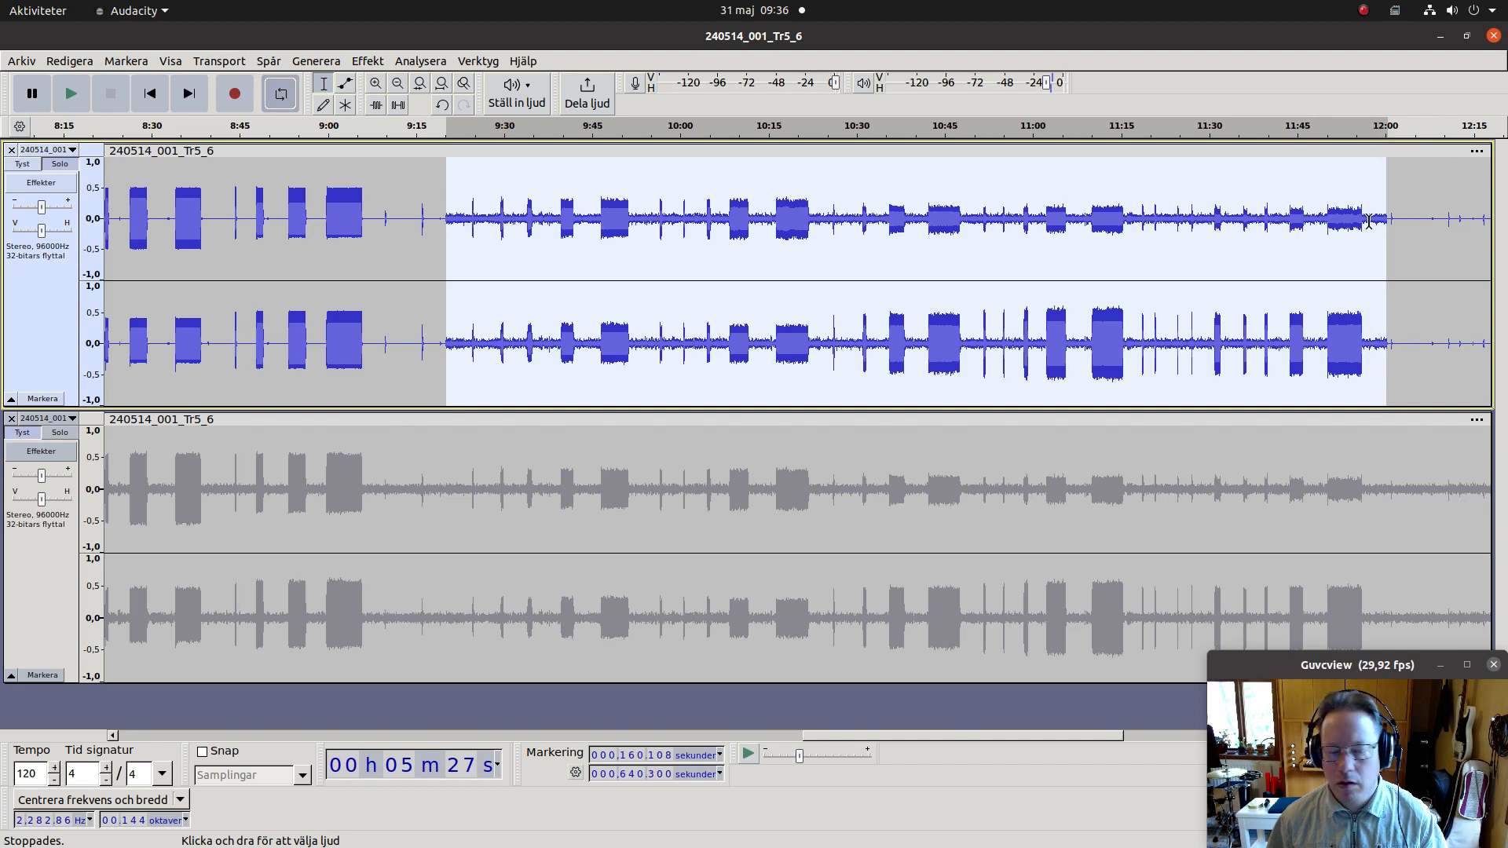
key(ctrl+r)
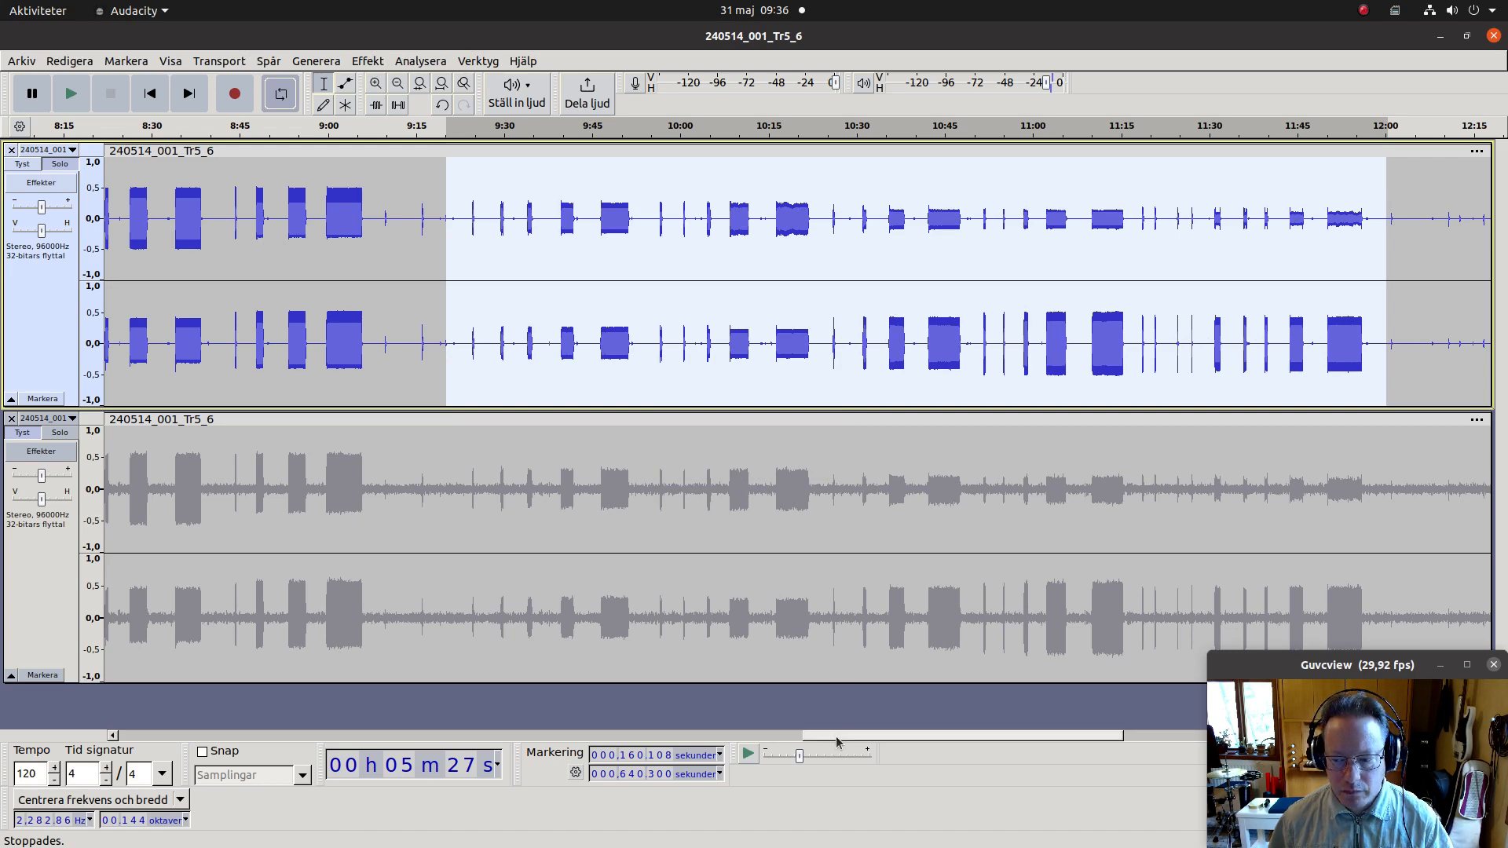
Step: Preview and apply Noise Reduction at 36 dB, sensitivity 6.01 and smoothing 0 to the upper track's stretch from about 2:58 to 3:07
drag(826, 742, 288, 787)
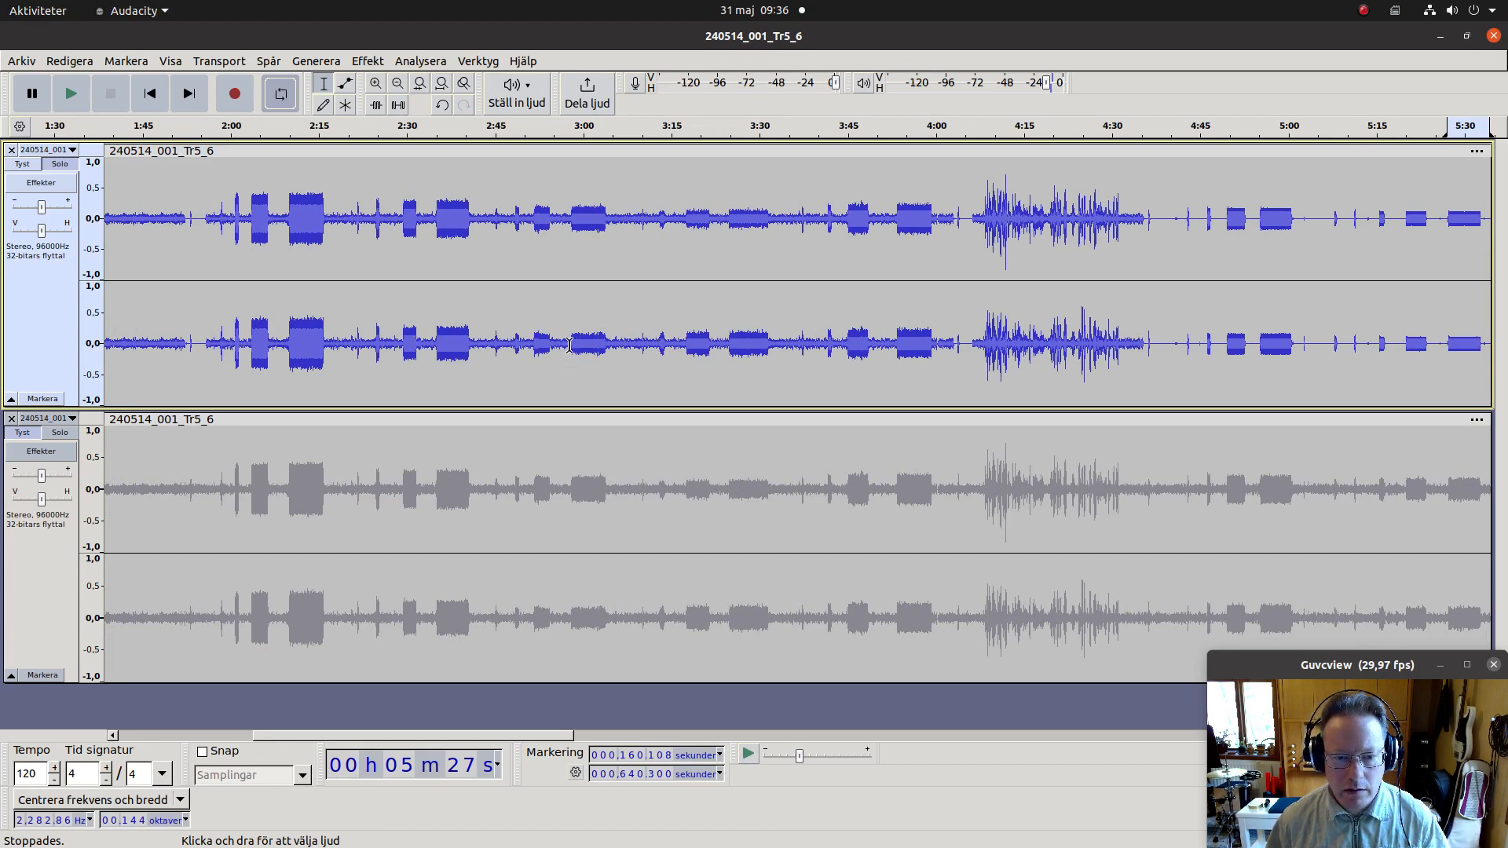
drag(569, 243, 621, 250)
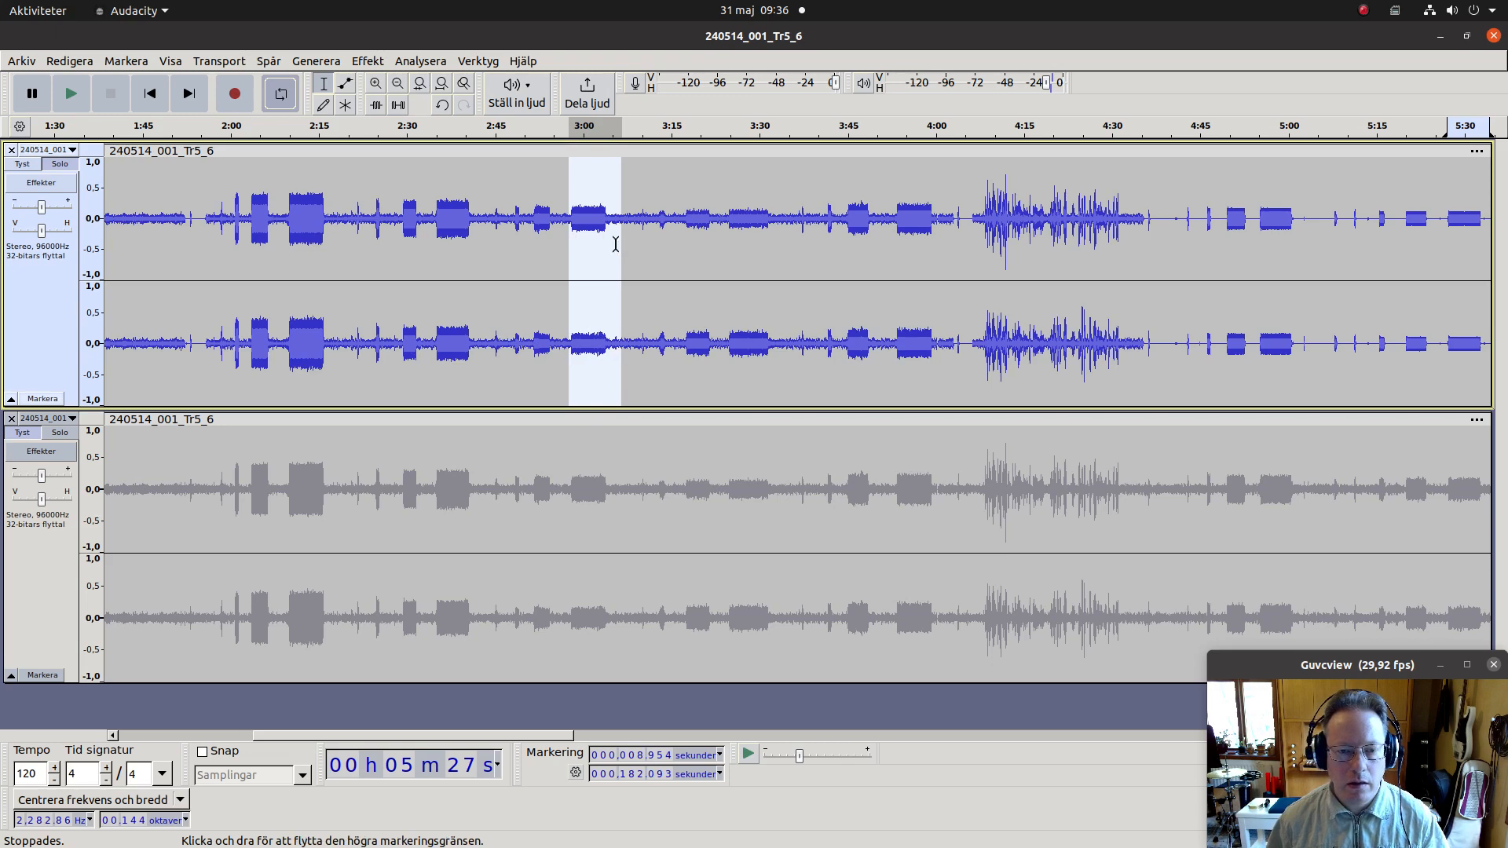
click(375, 67)
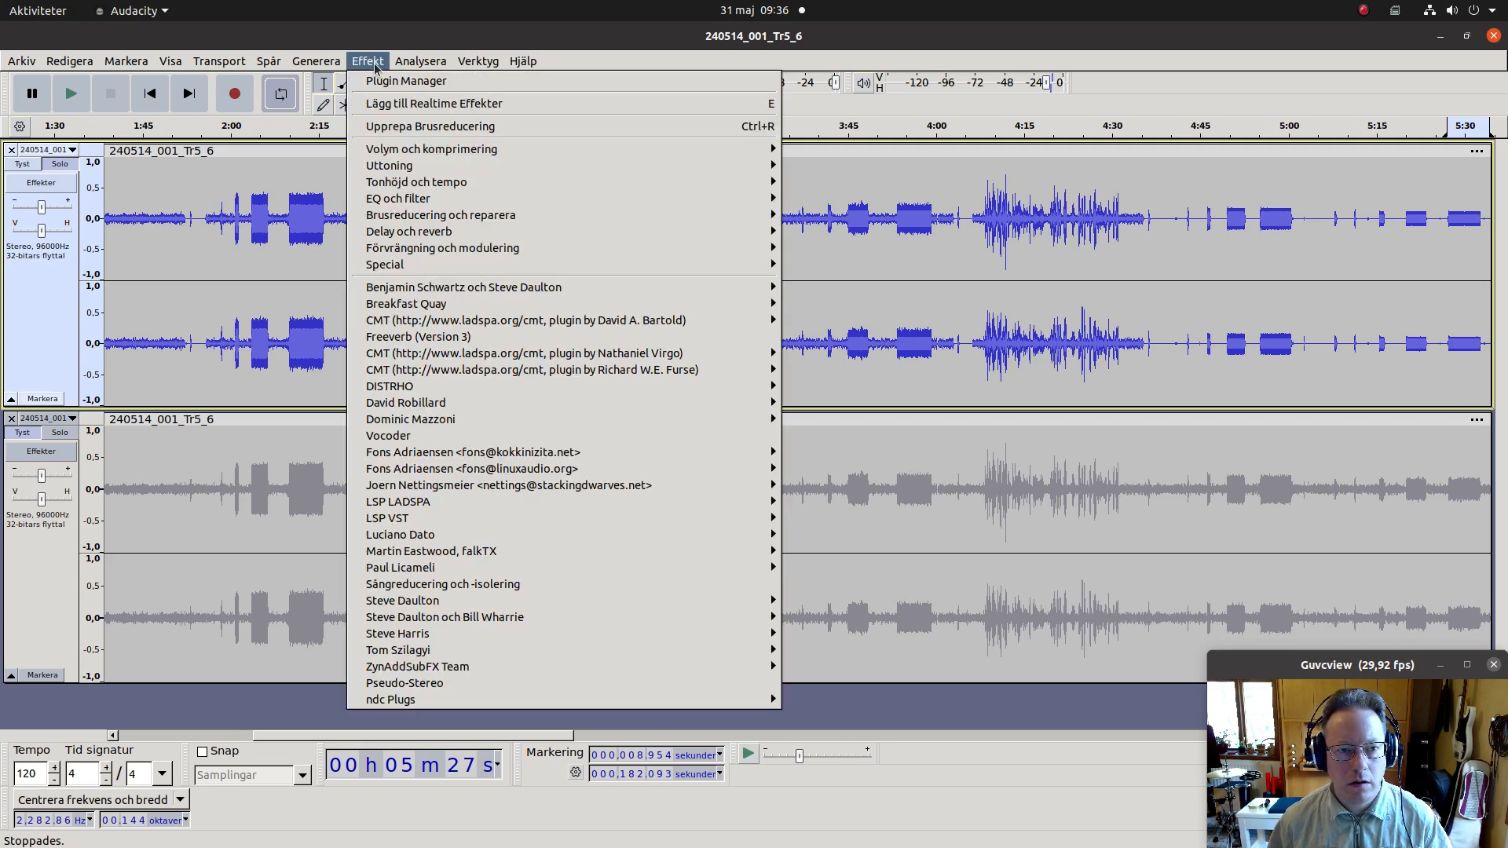
mouse_move(402, 220)
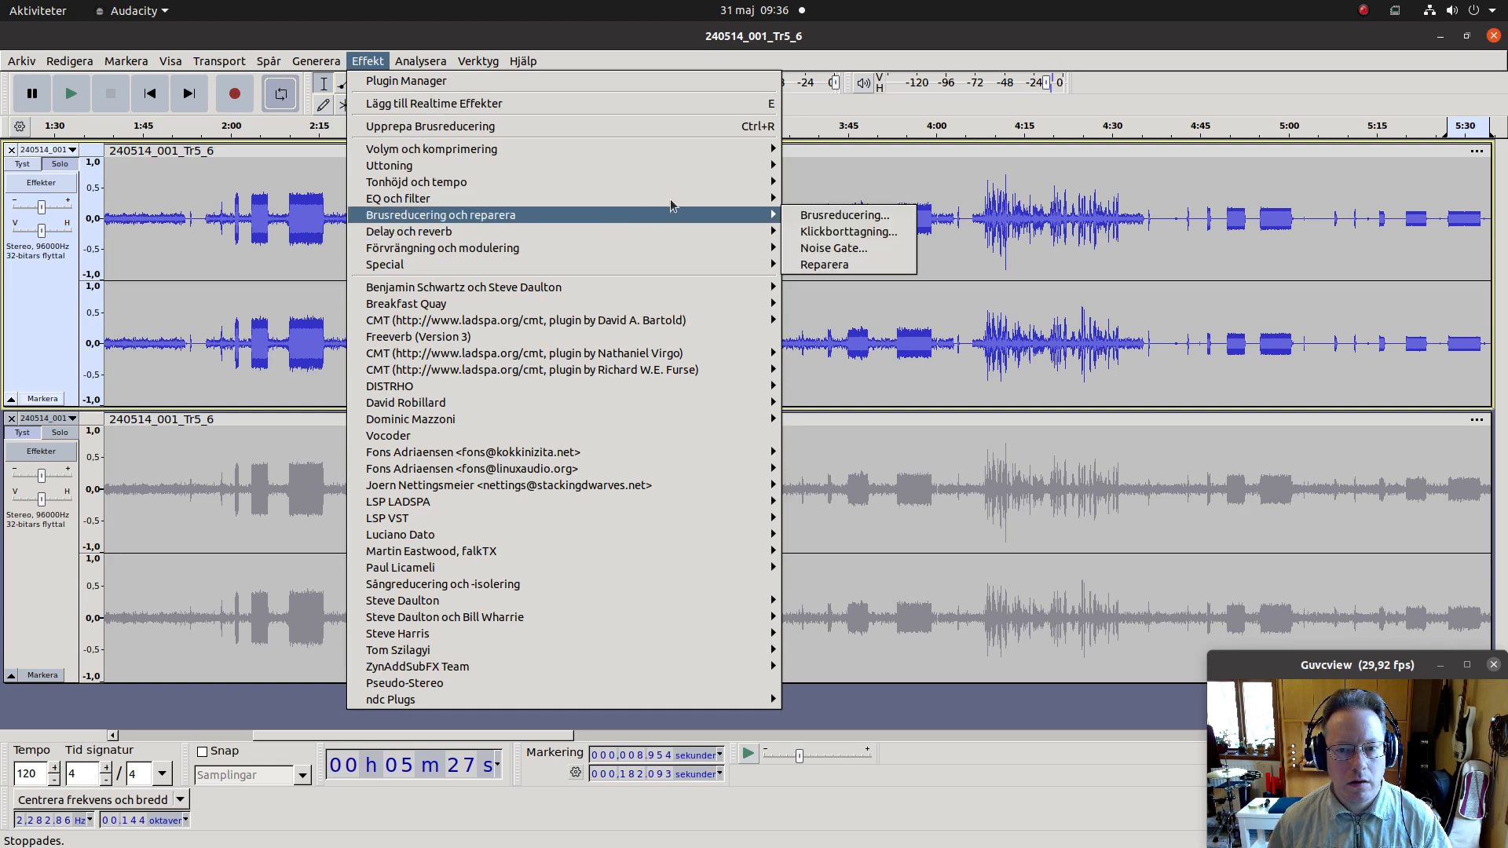
click(833, 215)
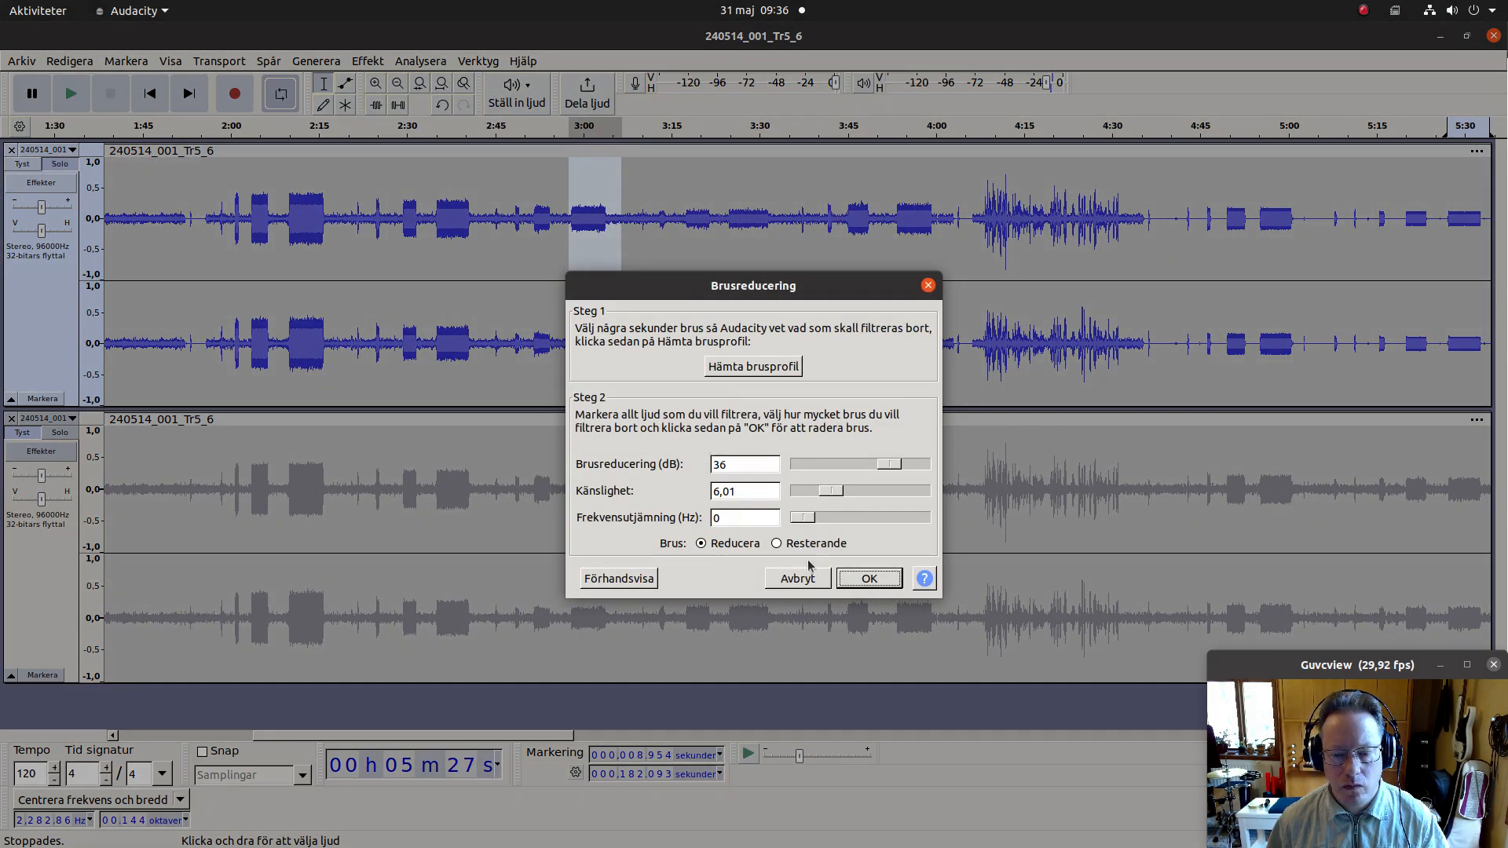
click(619, 579)
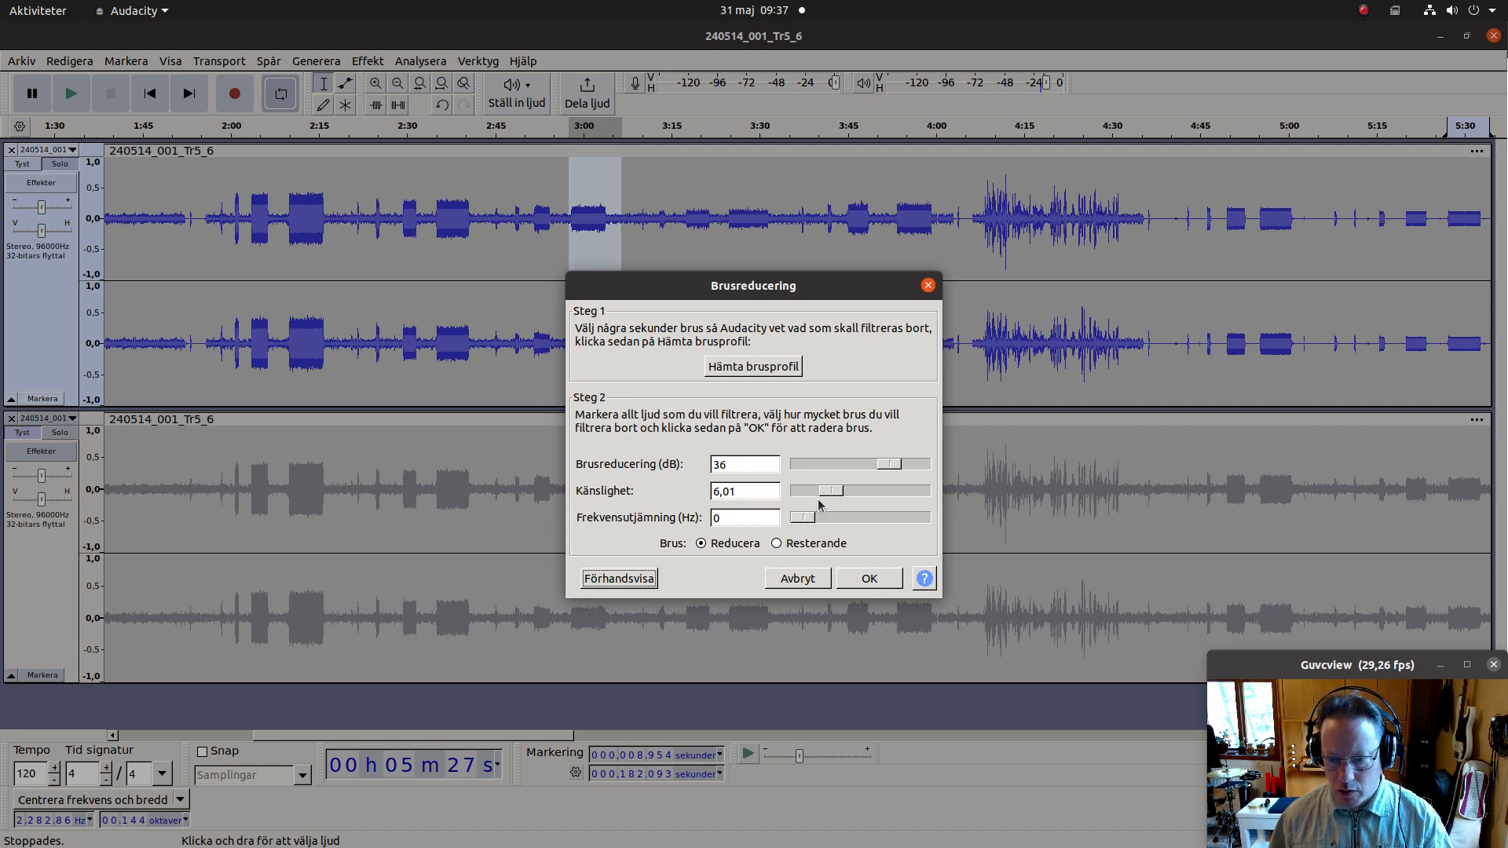
click(881, 585)
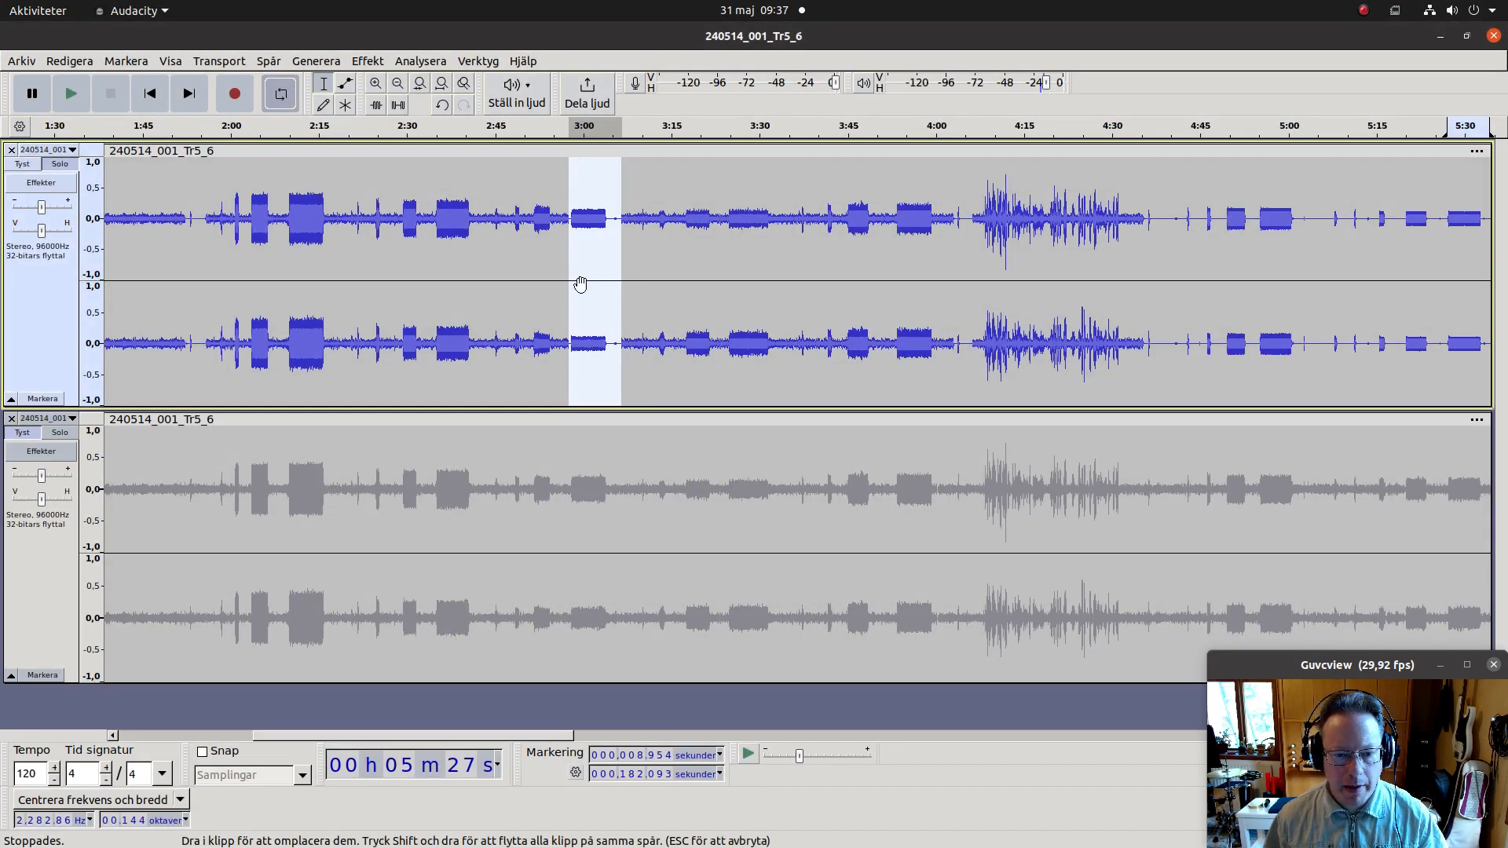
Step: Set the playback loop to the selected stretch from about 2:58 to 3:07
click(235, 62)
mouse_move(236, 153)
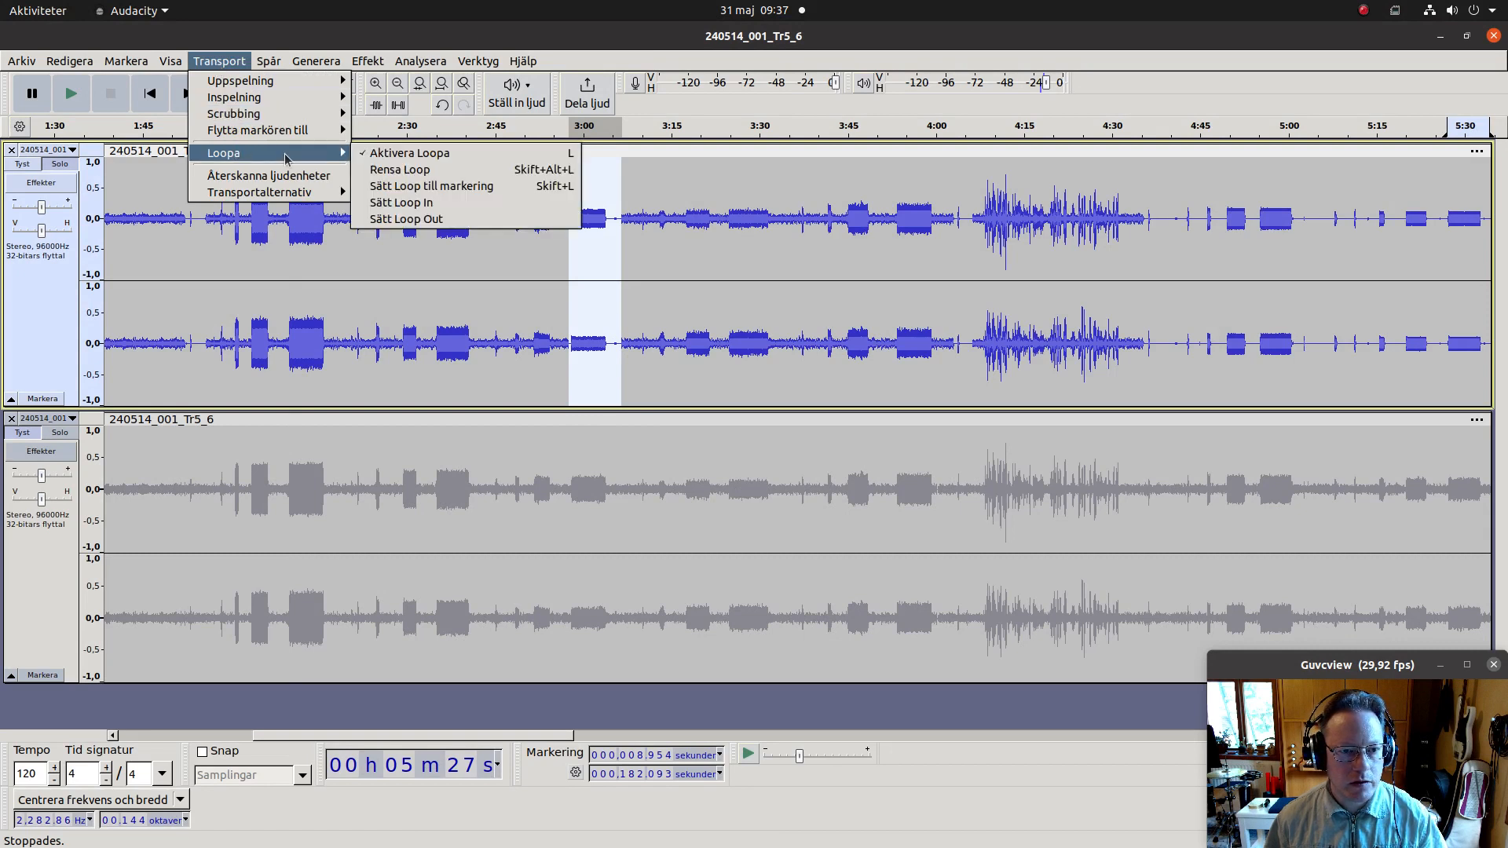
click(383, 187)
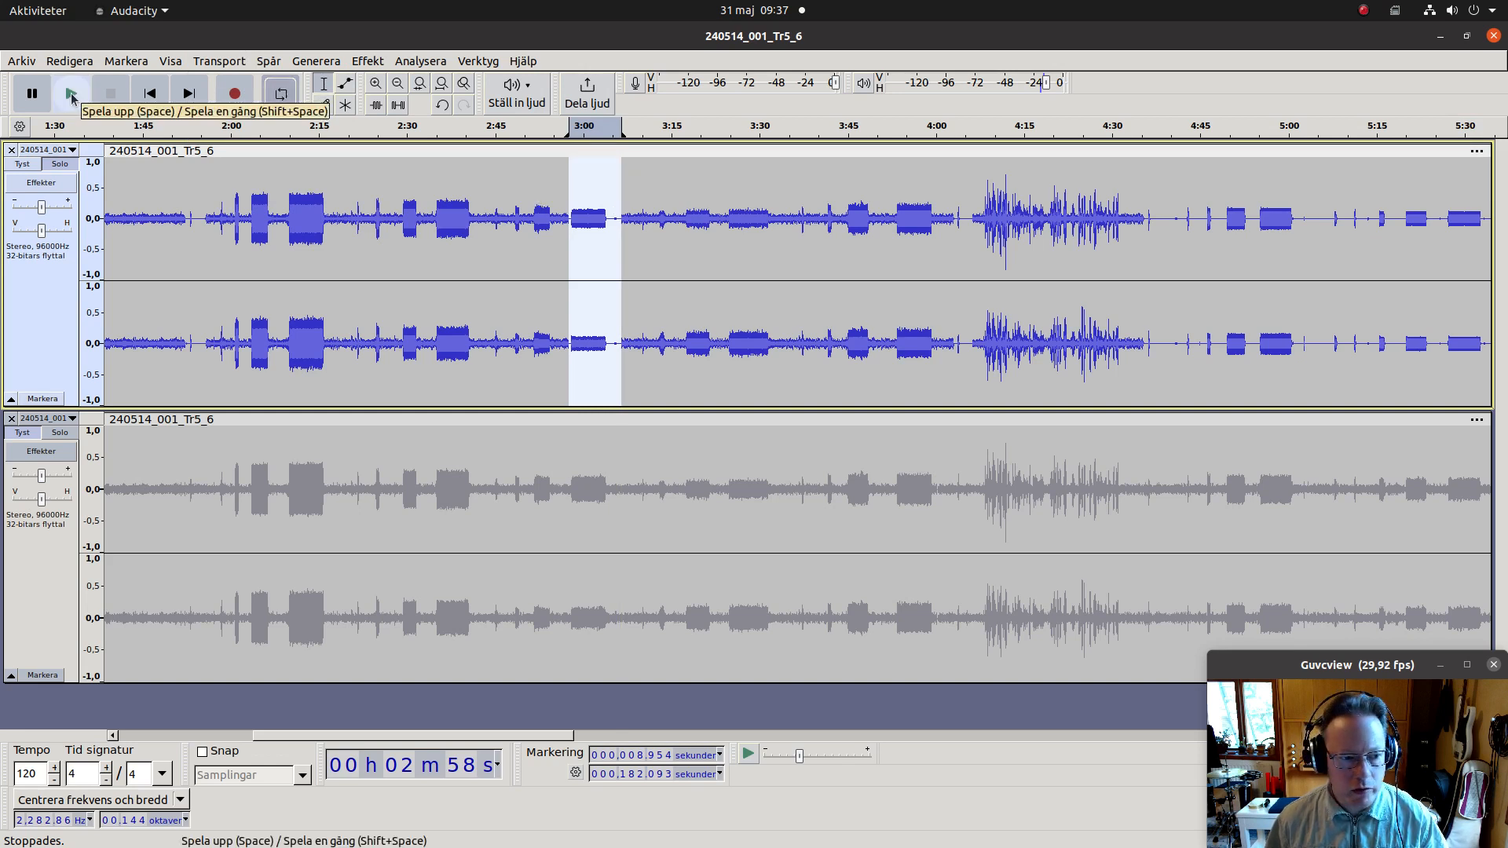
Step: Play the looped stretch, switching solo between the untouched and cleaned tracks to compare them, and replay the cleaned one
click(70, 94)
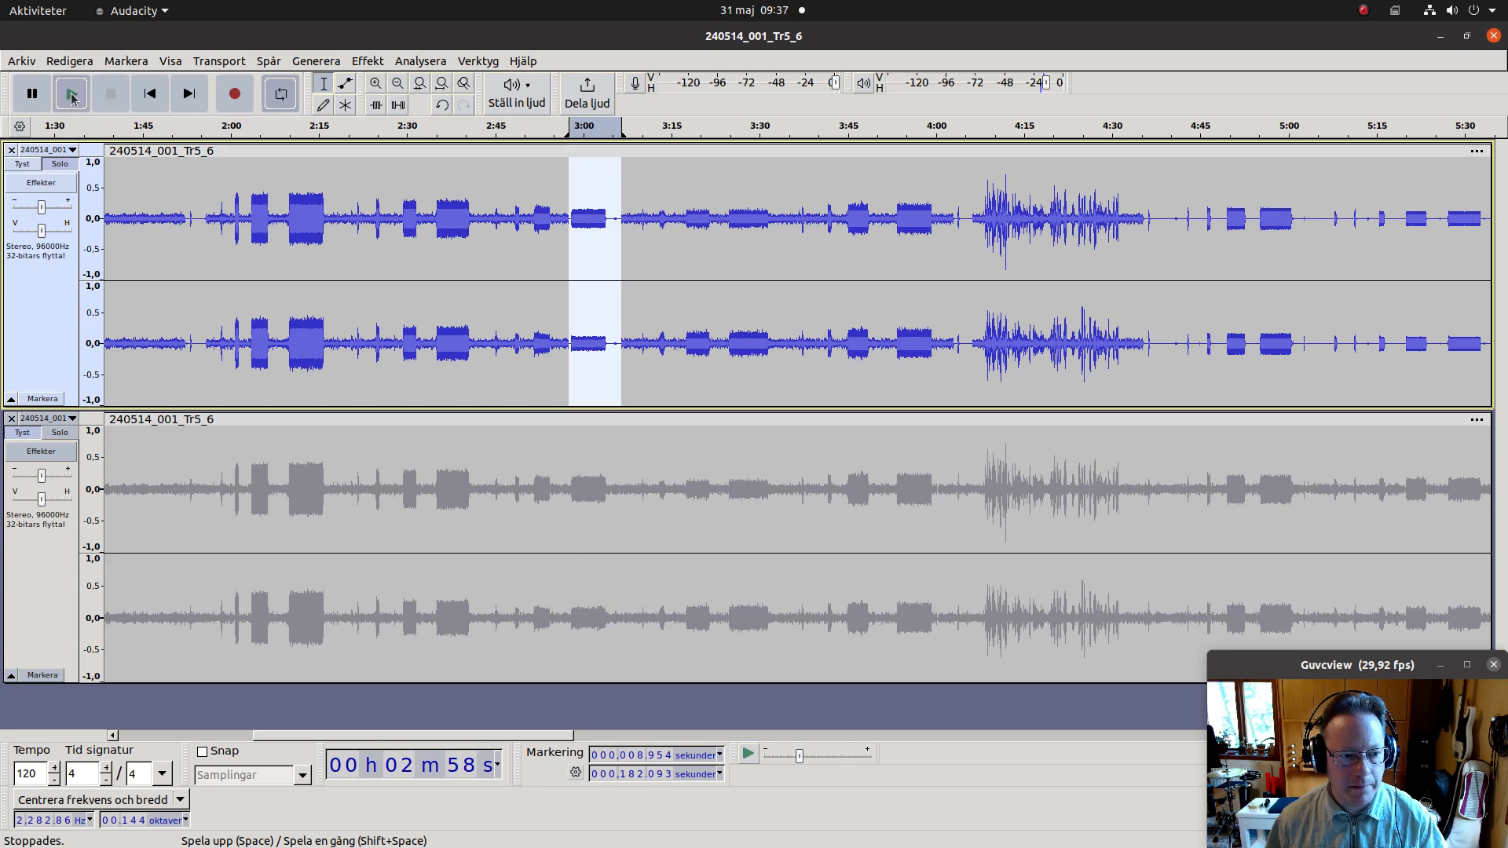
click(61, 434)
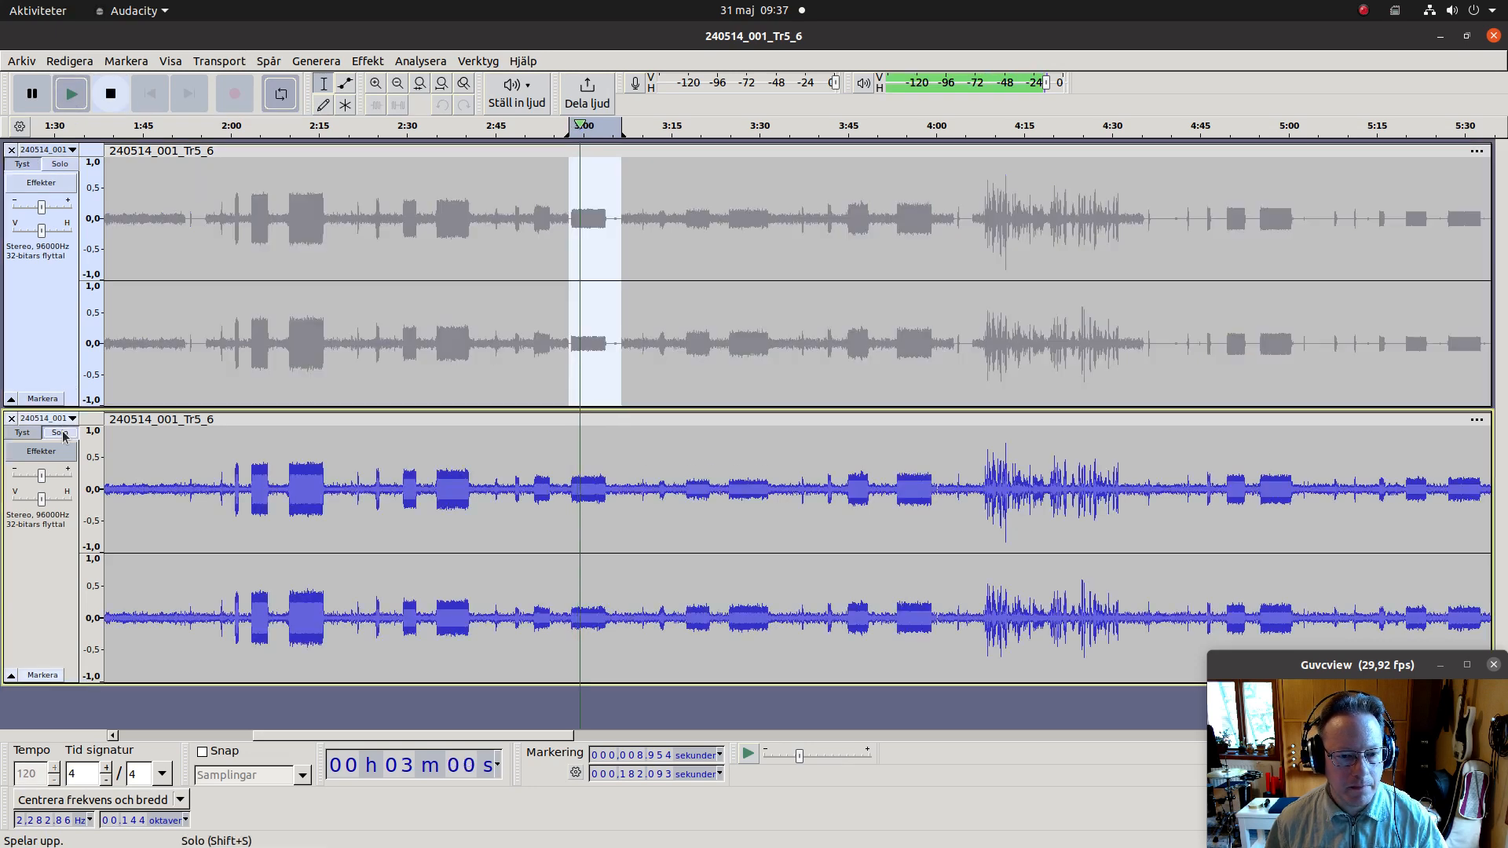
click(61, 164)
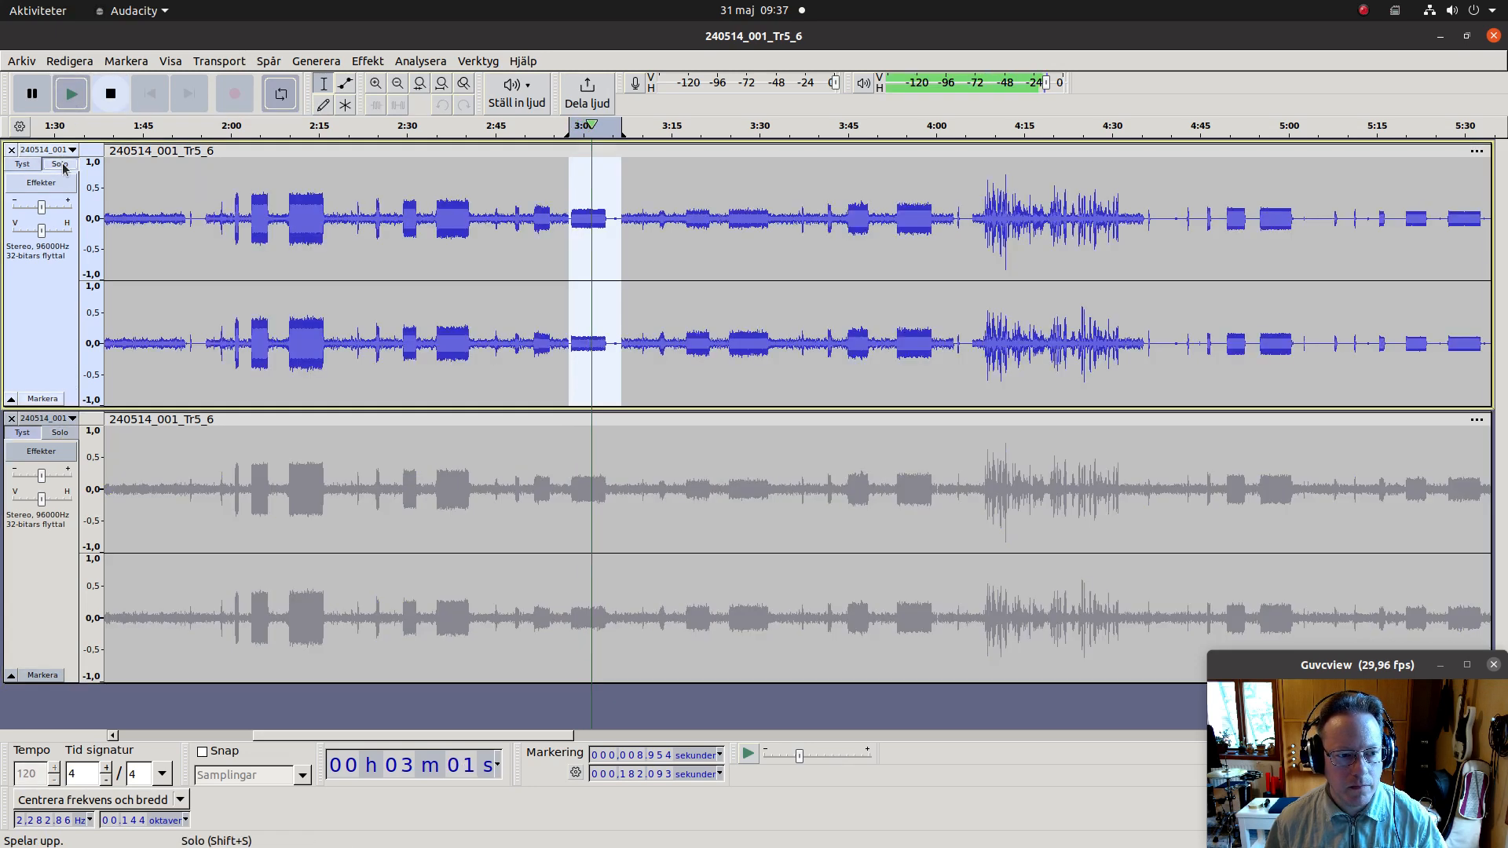
click(50, 436)
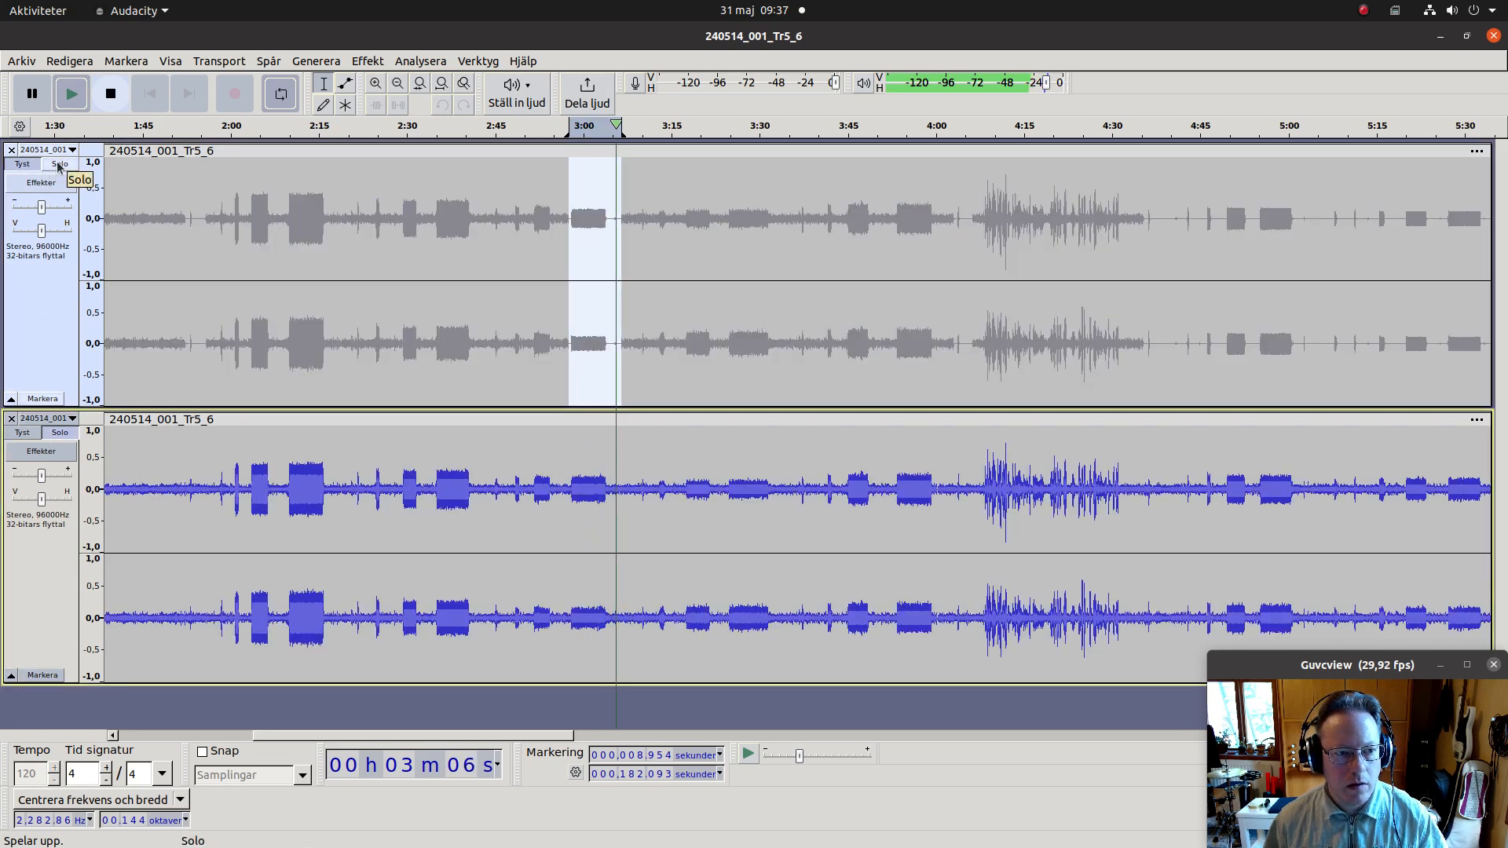
click(113, 96)
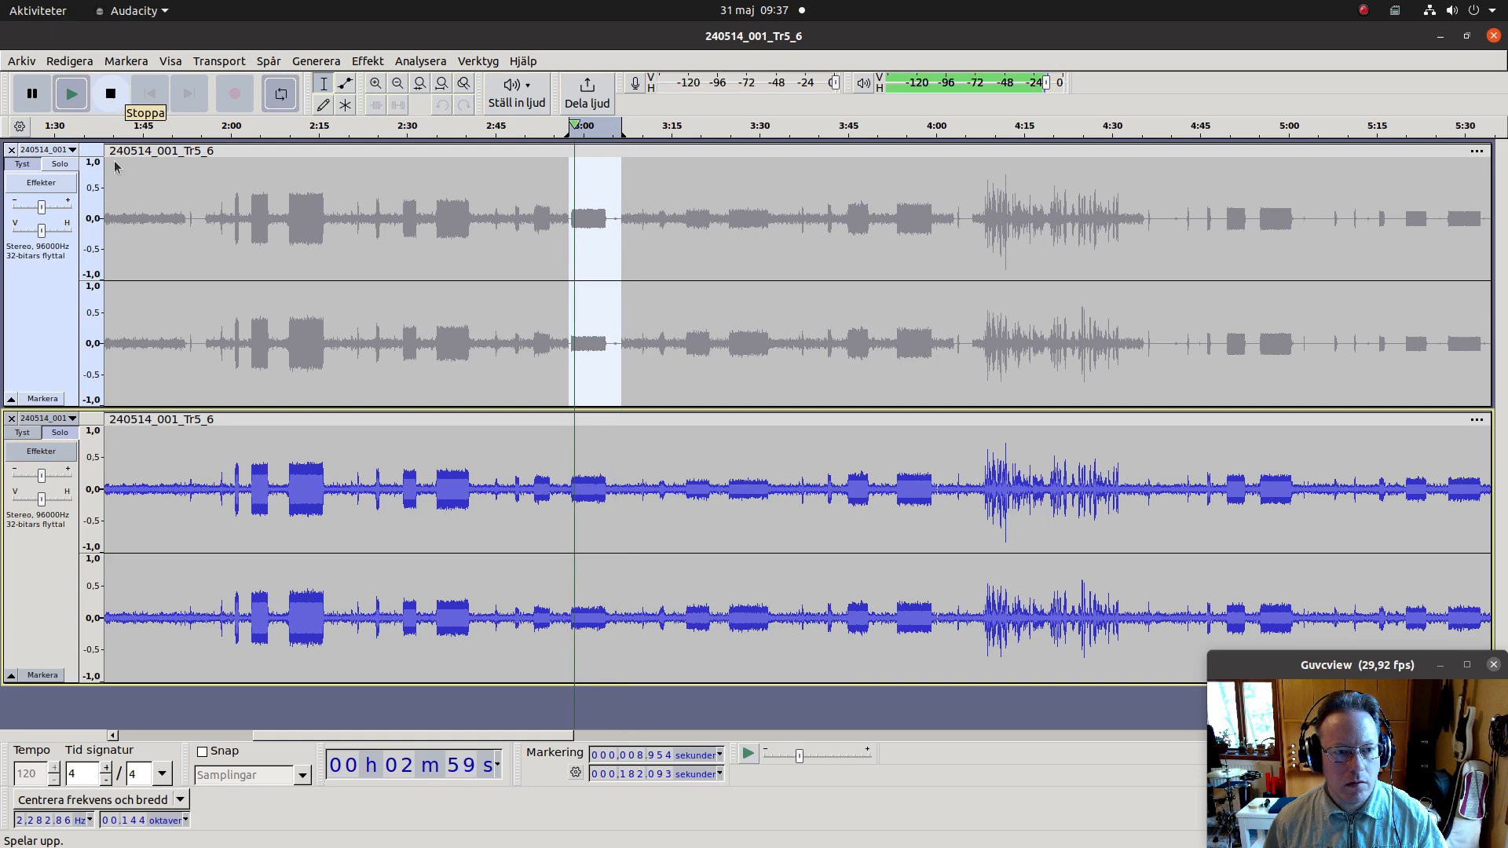
click(59, 164)
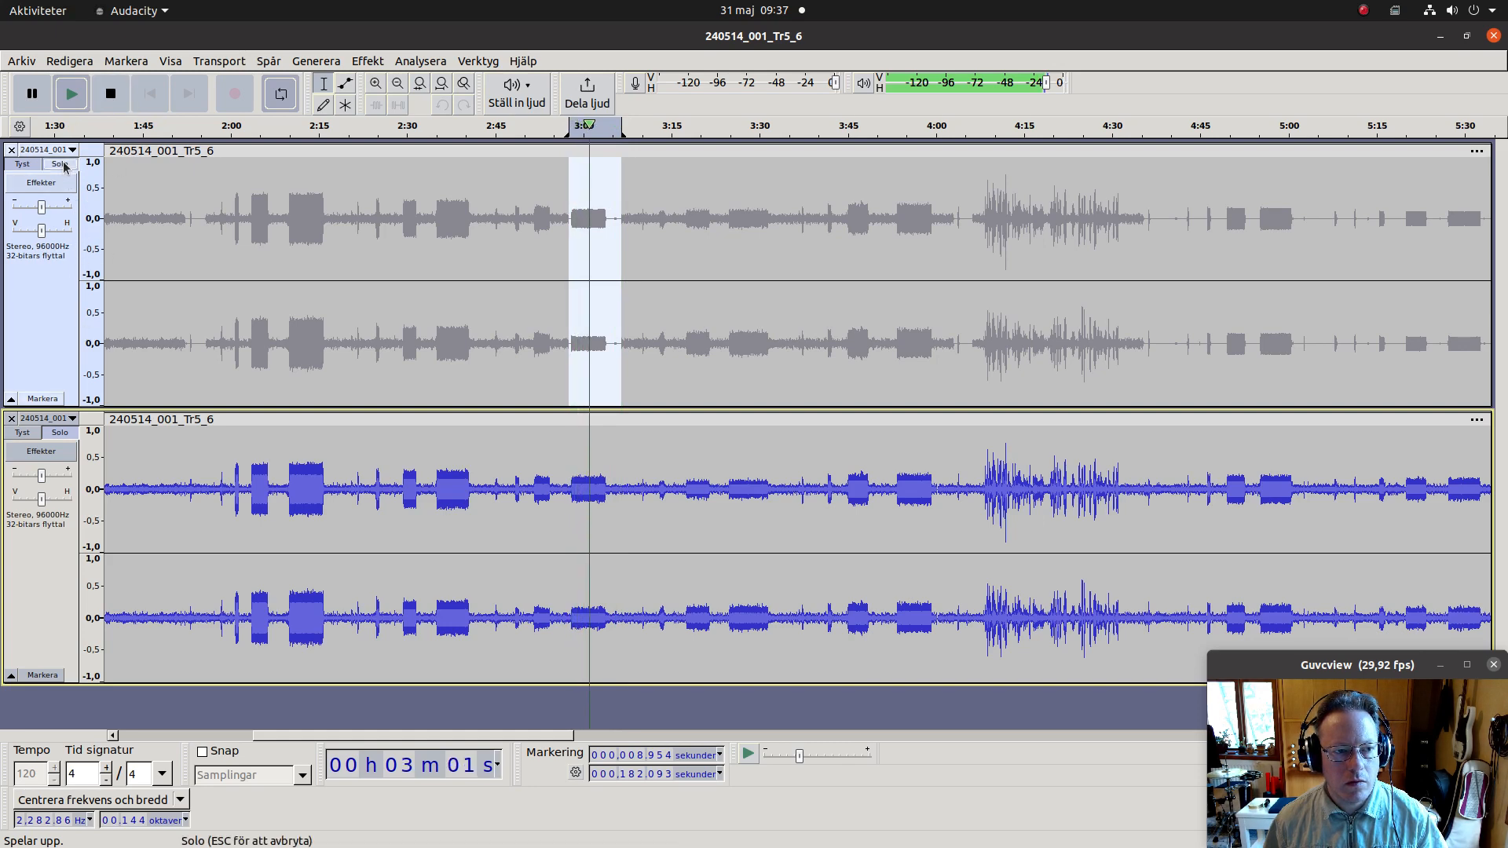
click(110, 97)
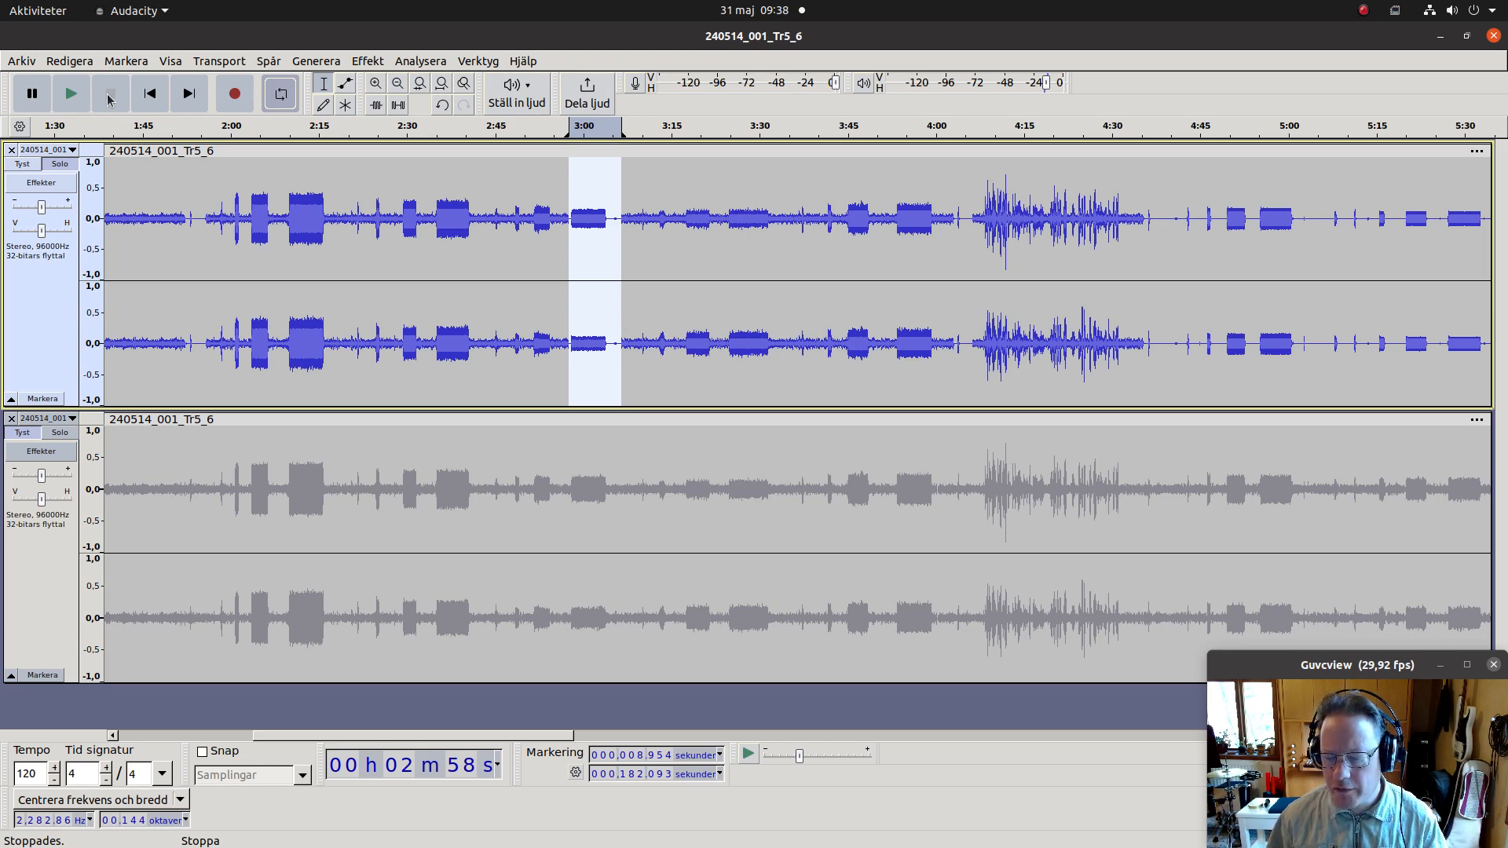
key(space)
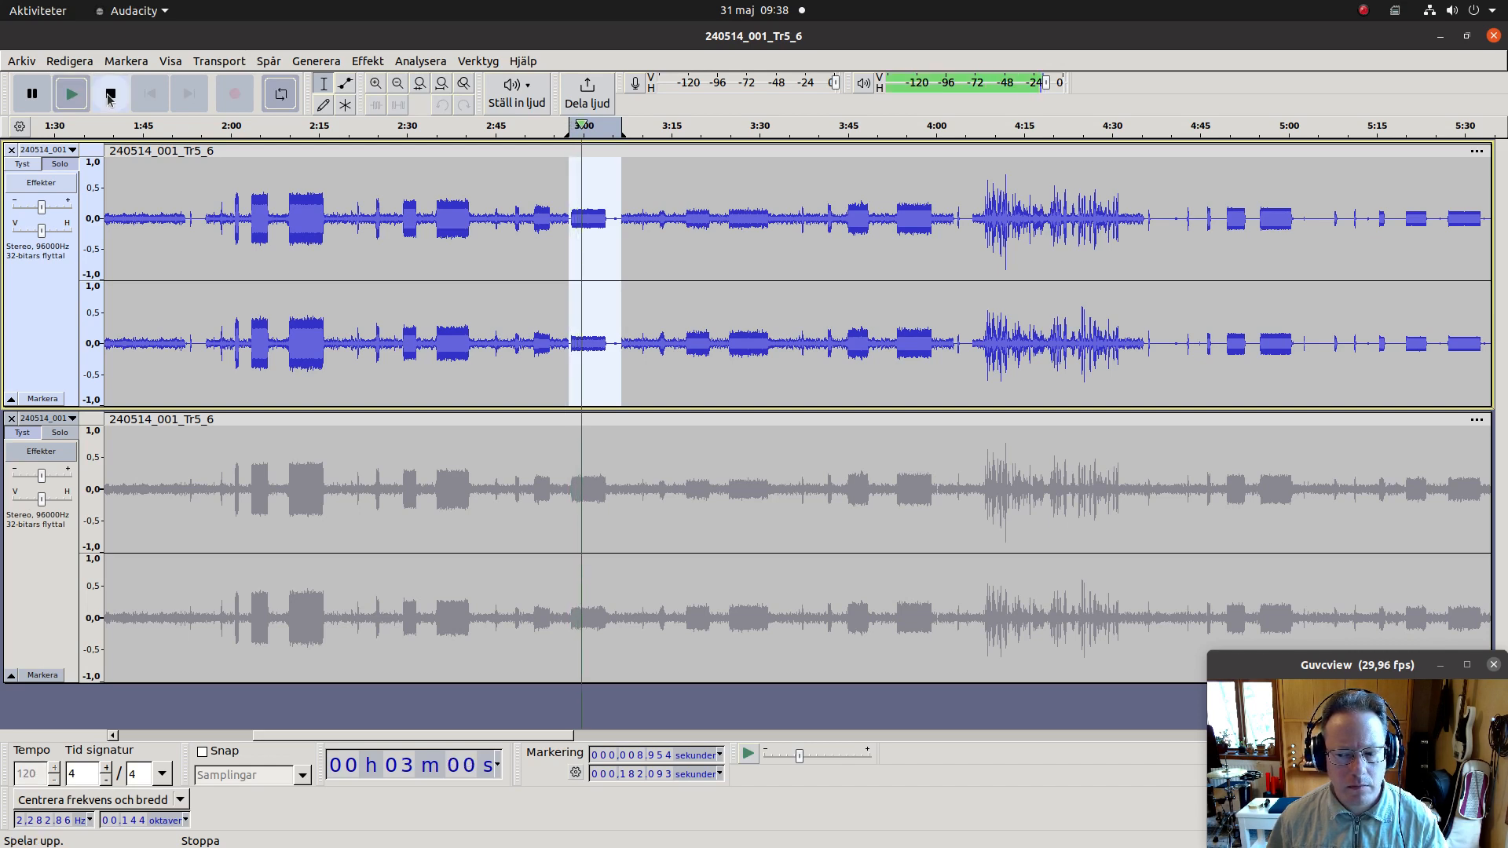
click(109, 94)
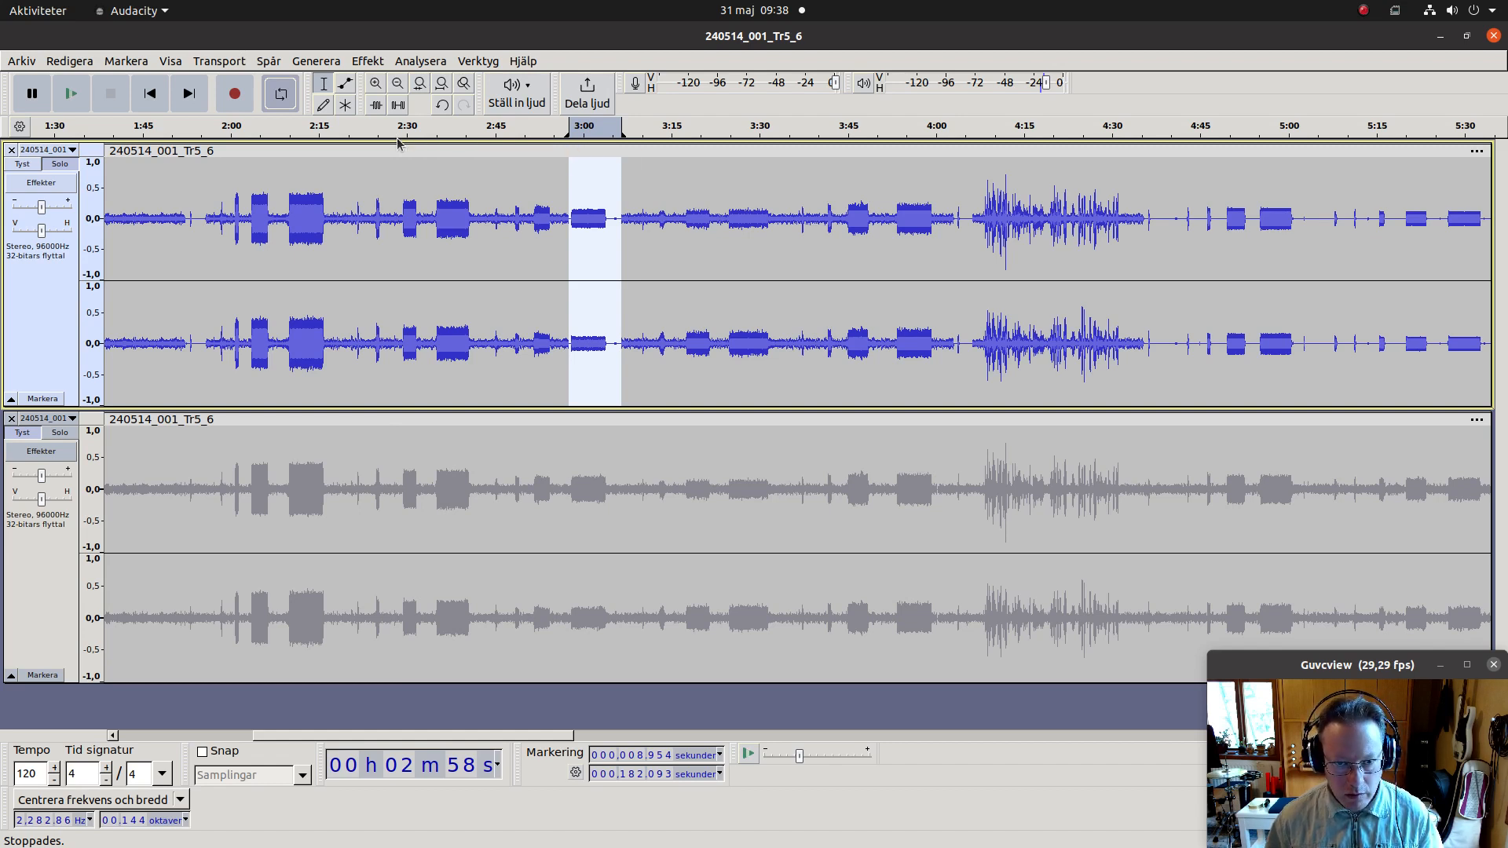
Step: Undo the last Noise Reduction and preview the effect on the same stretch at 24 dB and at 36 dB
key(ctrl+z)
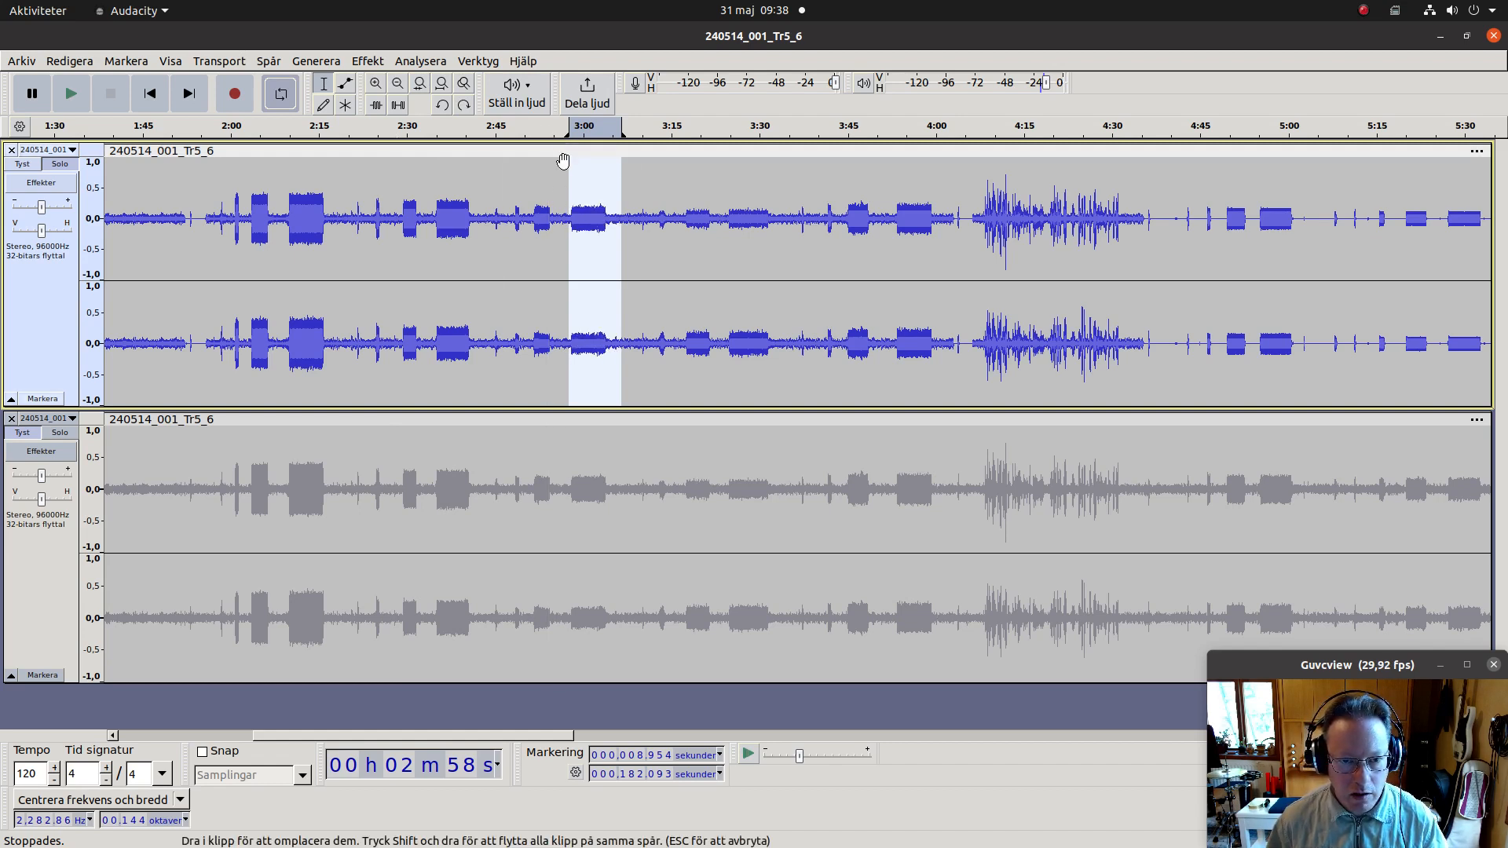
click(367, 61)
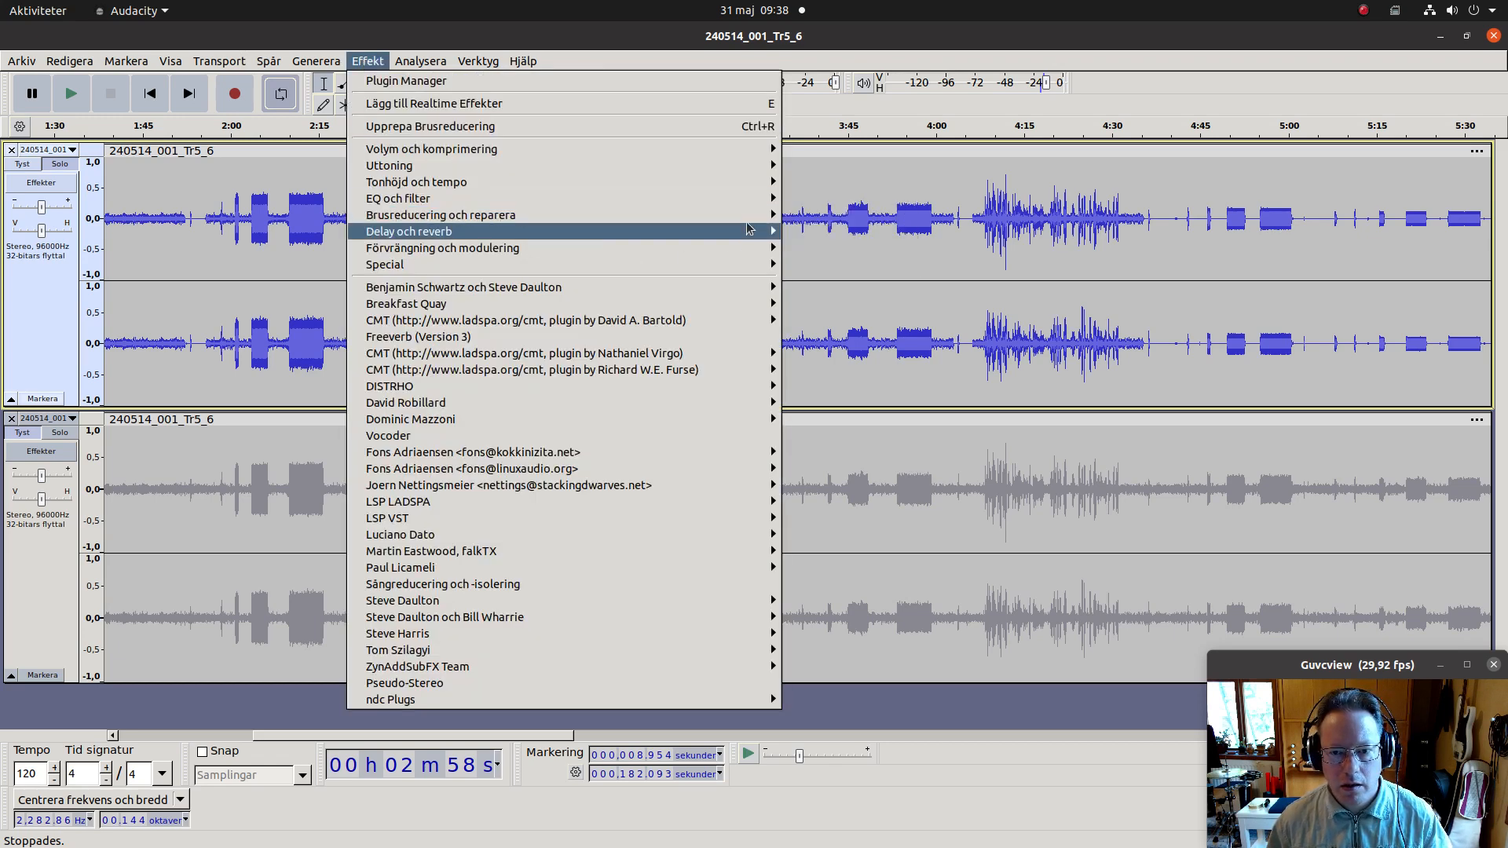
mouse_move(755, 219)
click(832, 217)
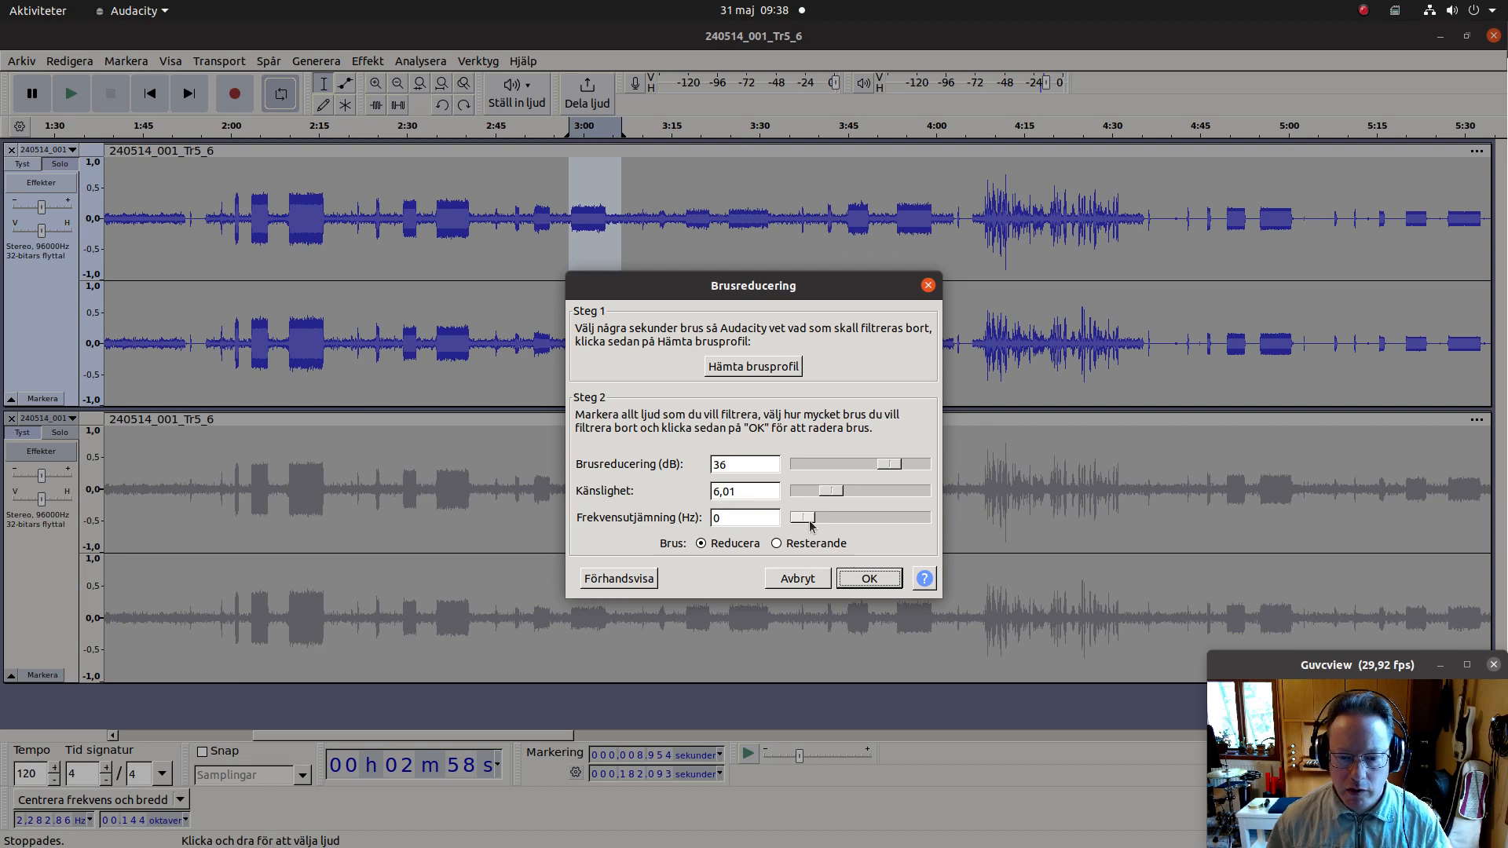
drag(889, 464, 859, 469)
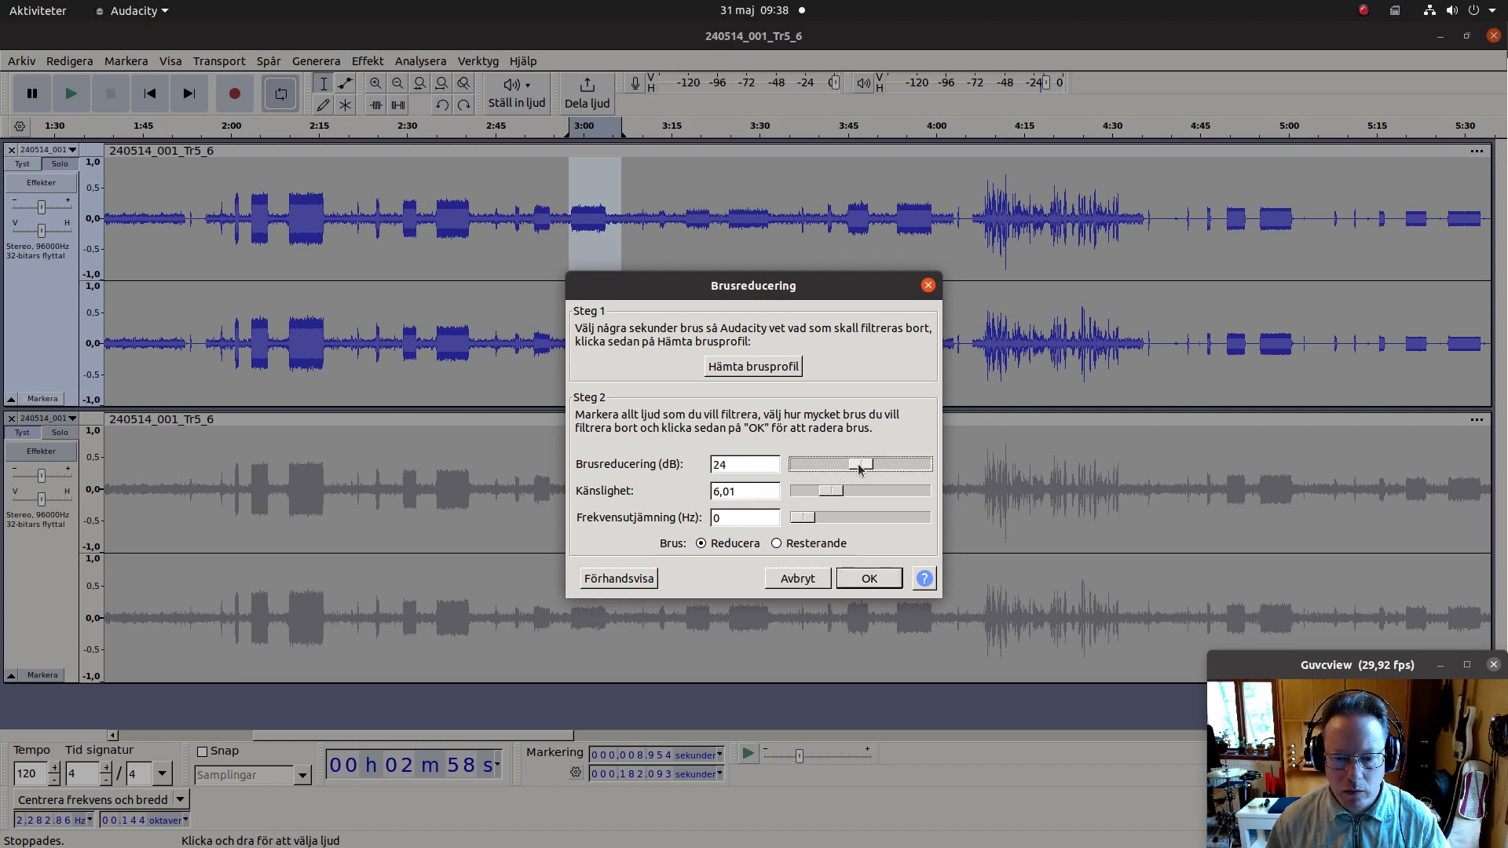
click(633, 578)
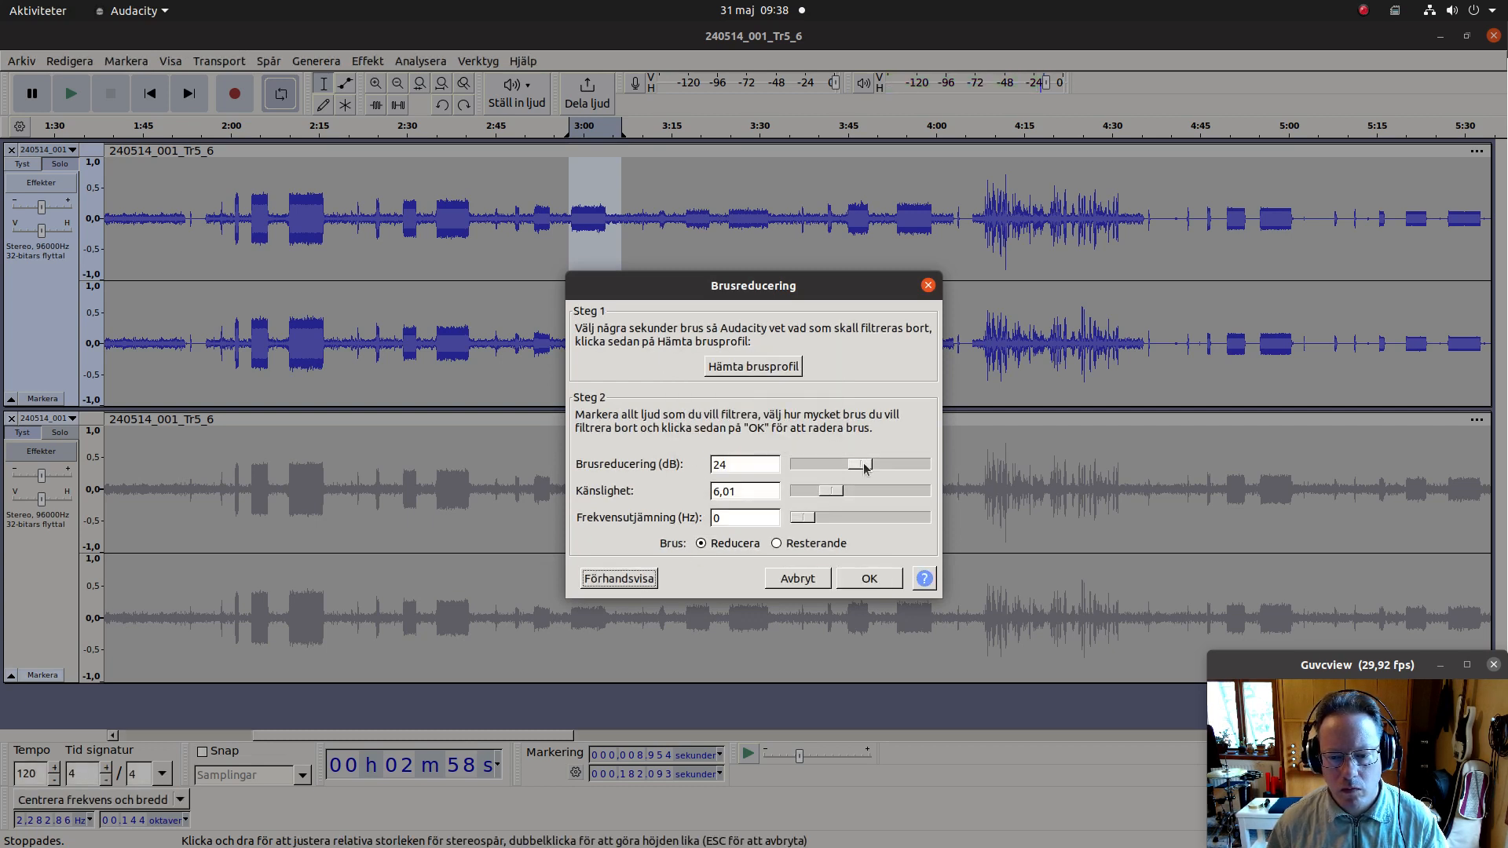
drag(862, 464, 897, 468)
click(629, 586)
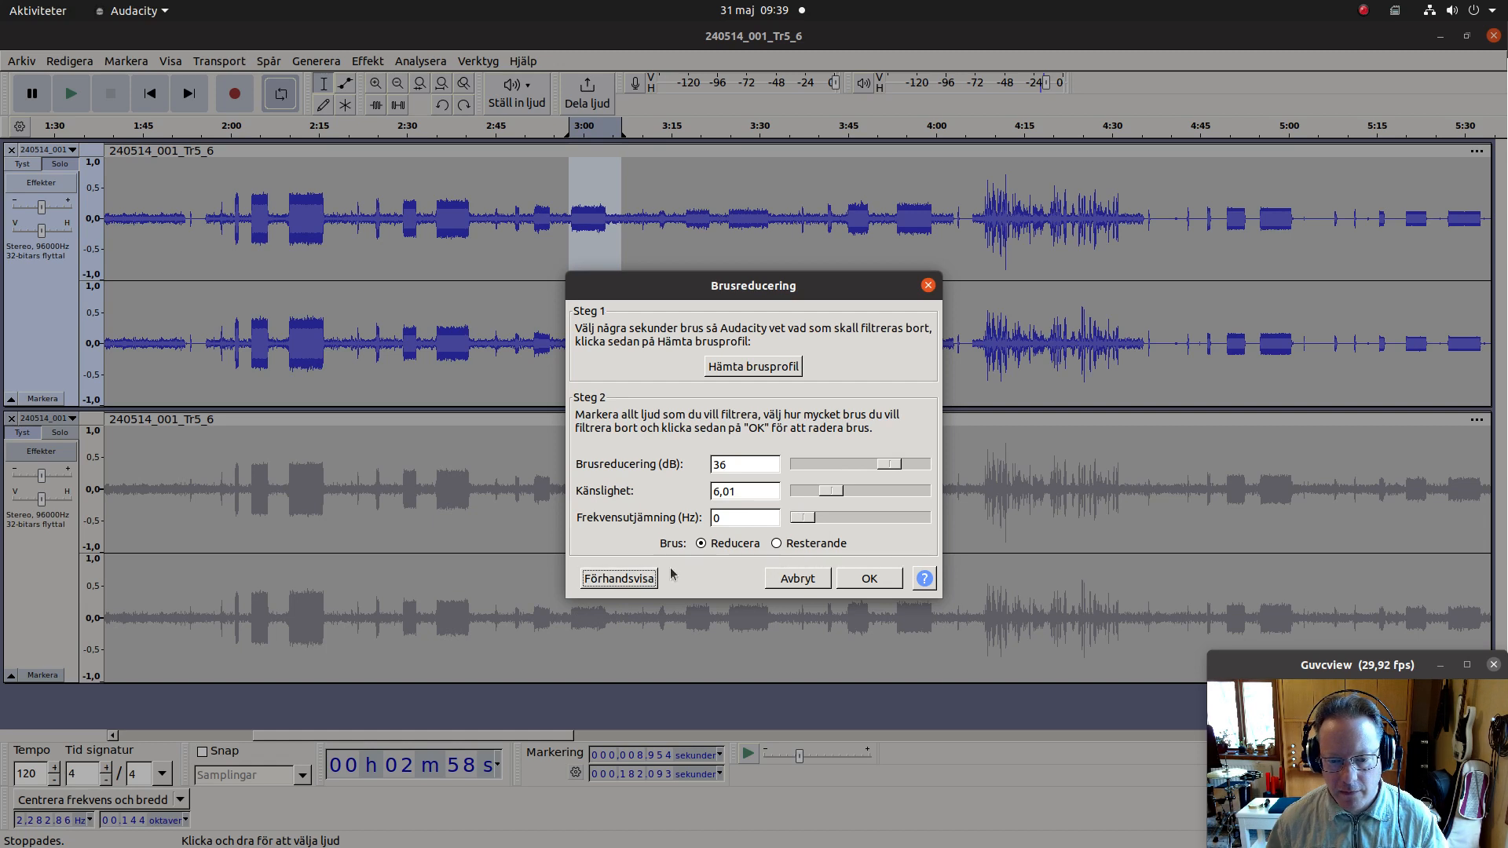
Step: Try a frequency smoothing of 6 in the Noise Reduction preview and set it back to 0
drag(796, 519, 853, 522)
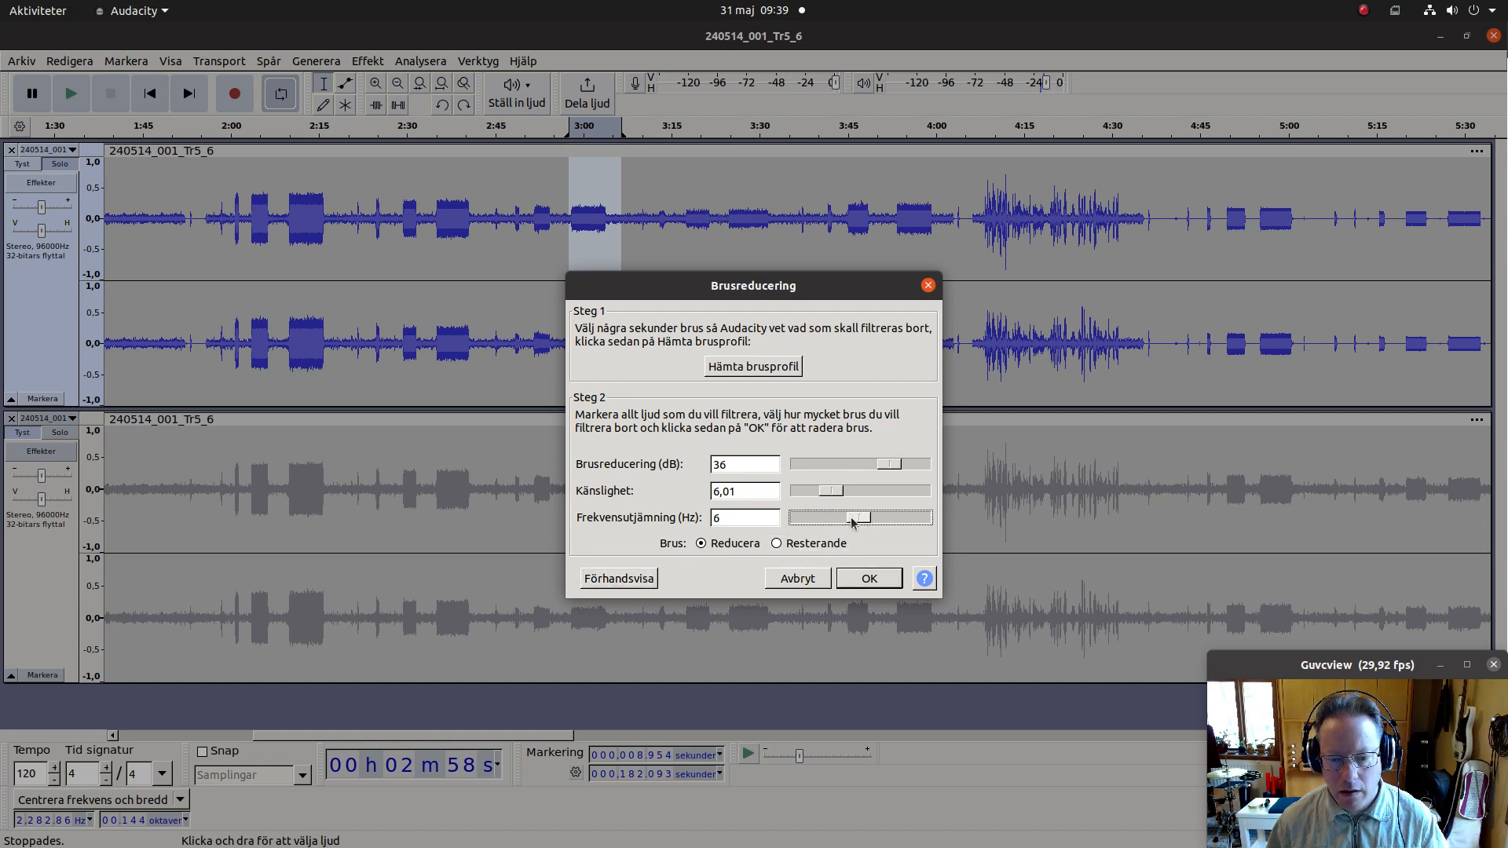
click(628, 580)
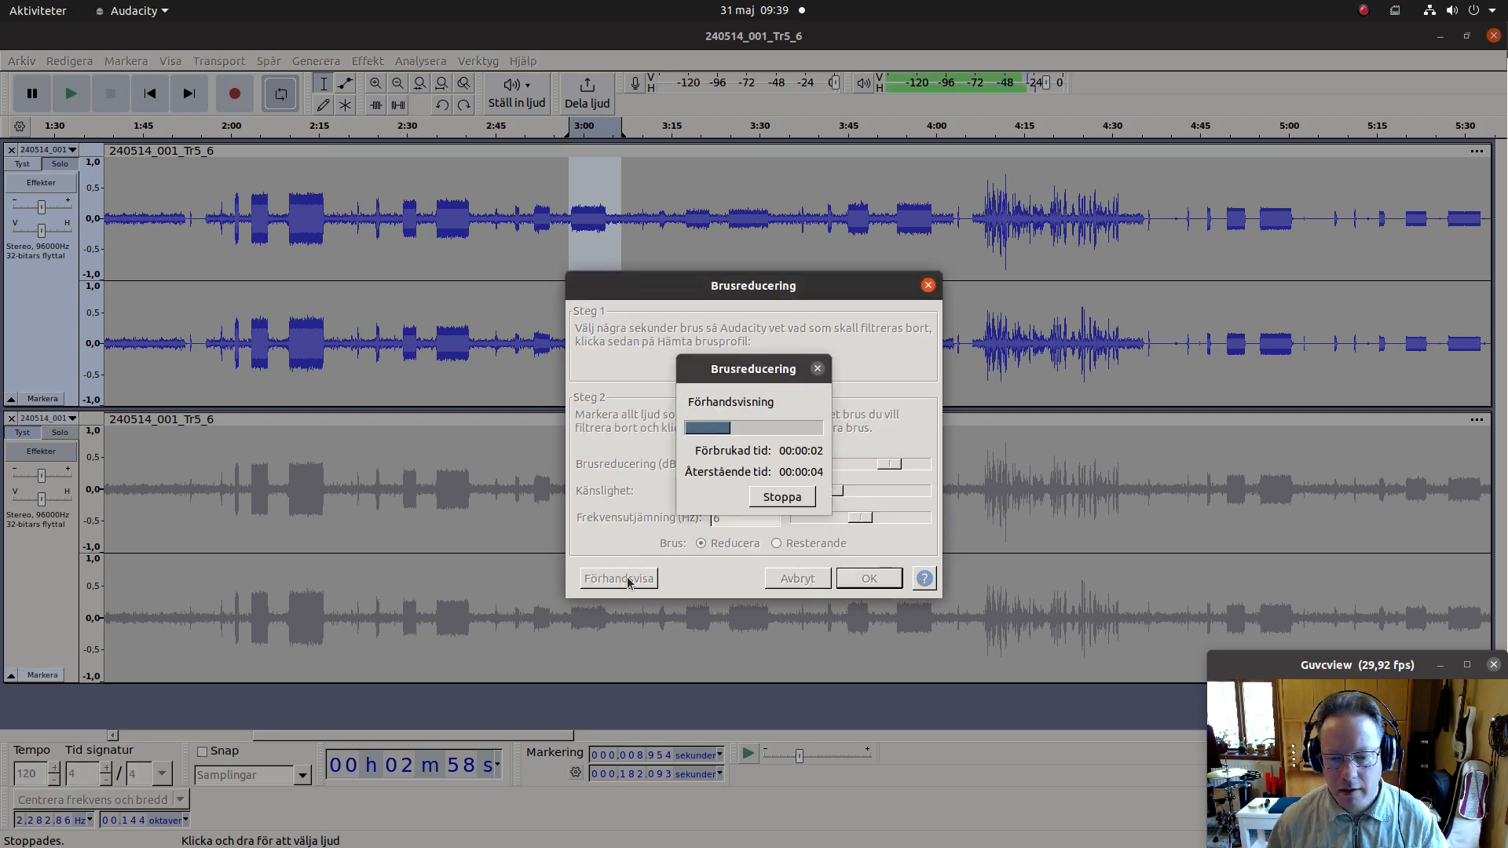
click(769, 500)
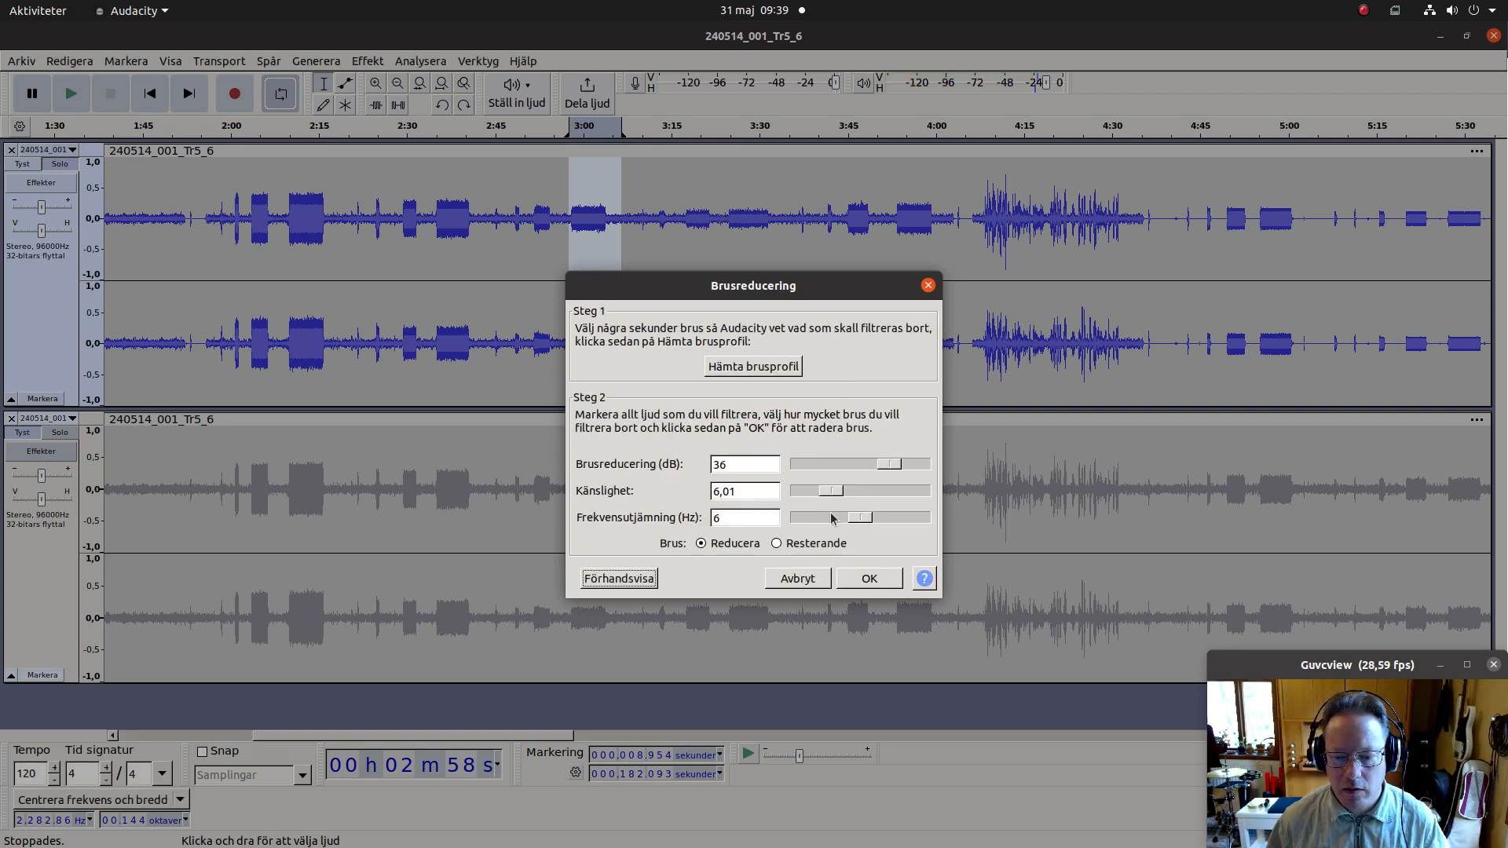
click(864, 520)
drag(864, 520, 766, 535)
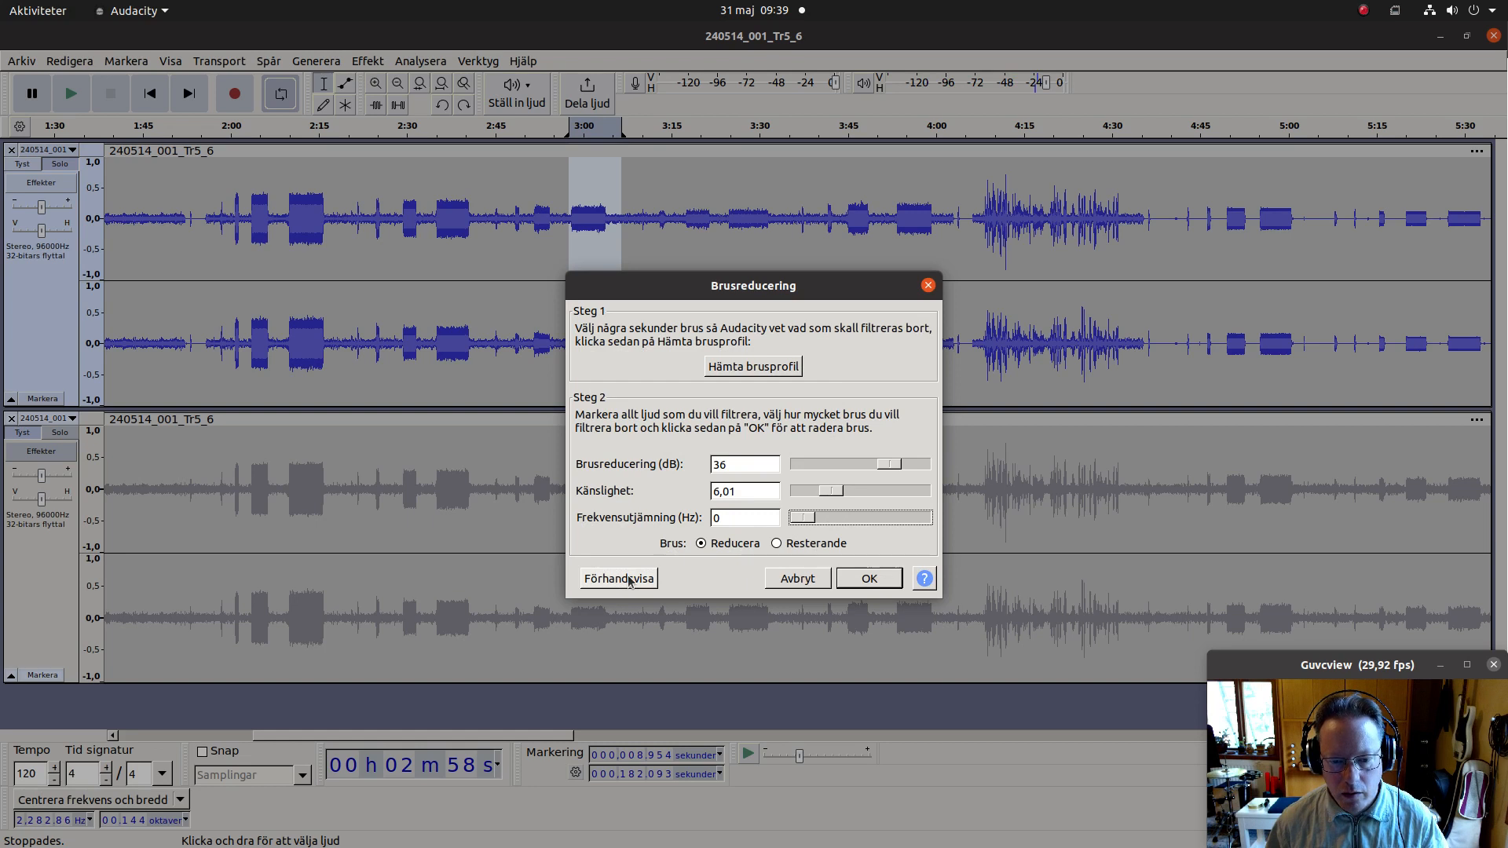
Step: Set Noise Reduction to 24 dB and sensitivity 4.51, previewing each change, and apply it to the selected stretch
drag(887, 465, 858, 471)
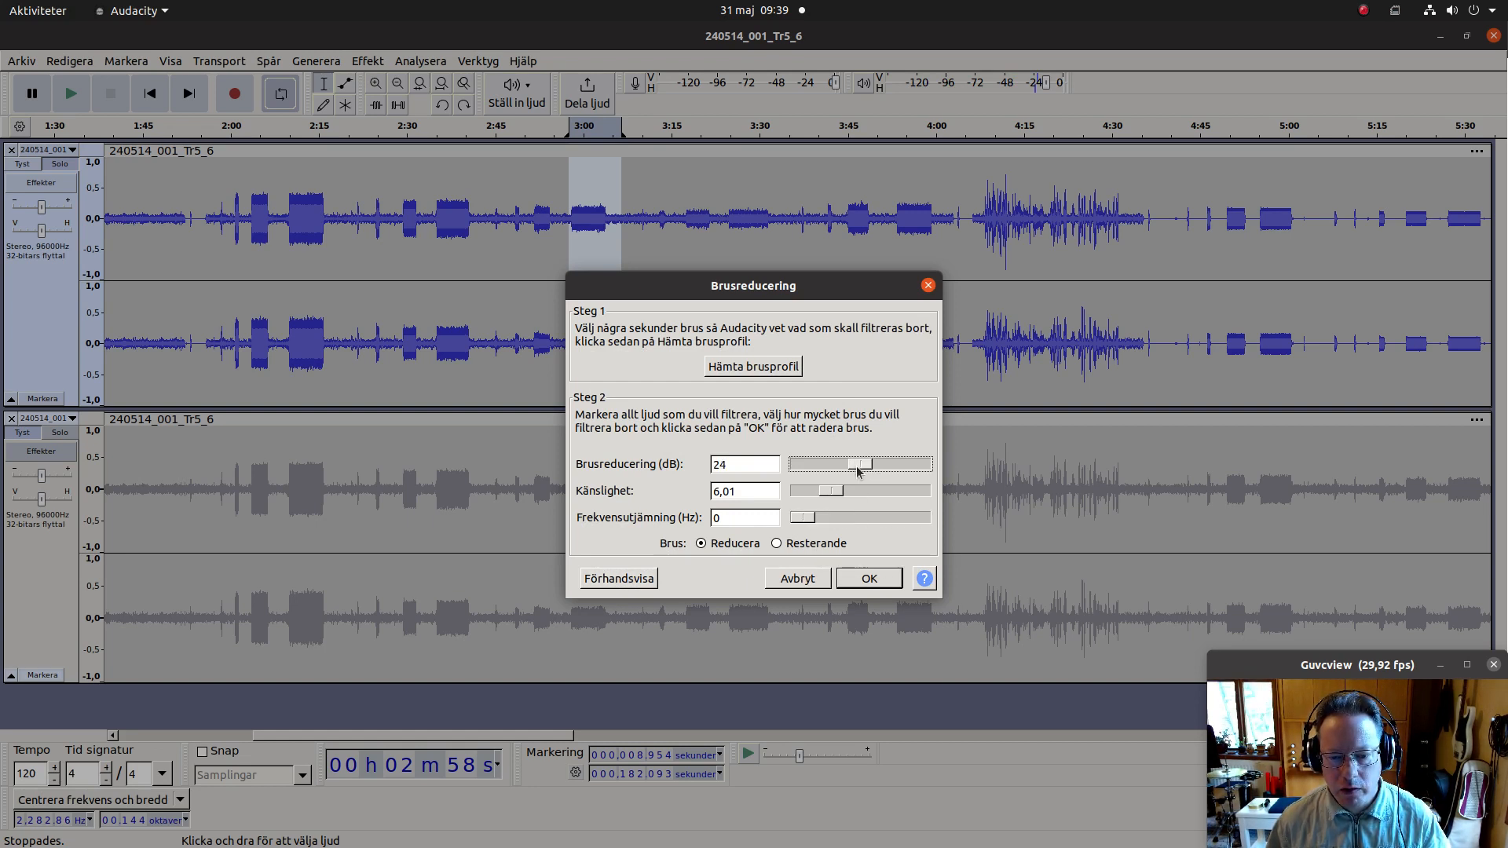
click(643, 576)
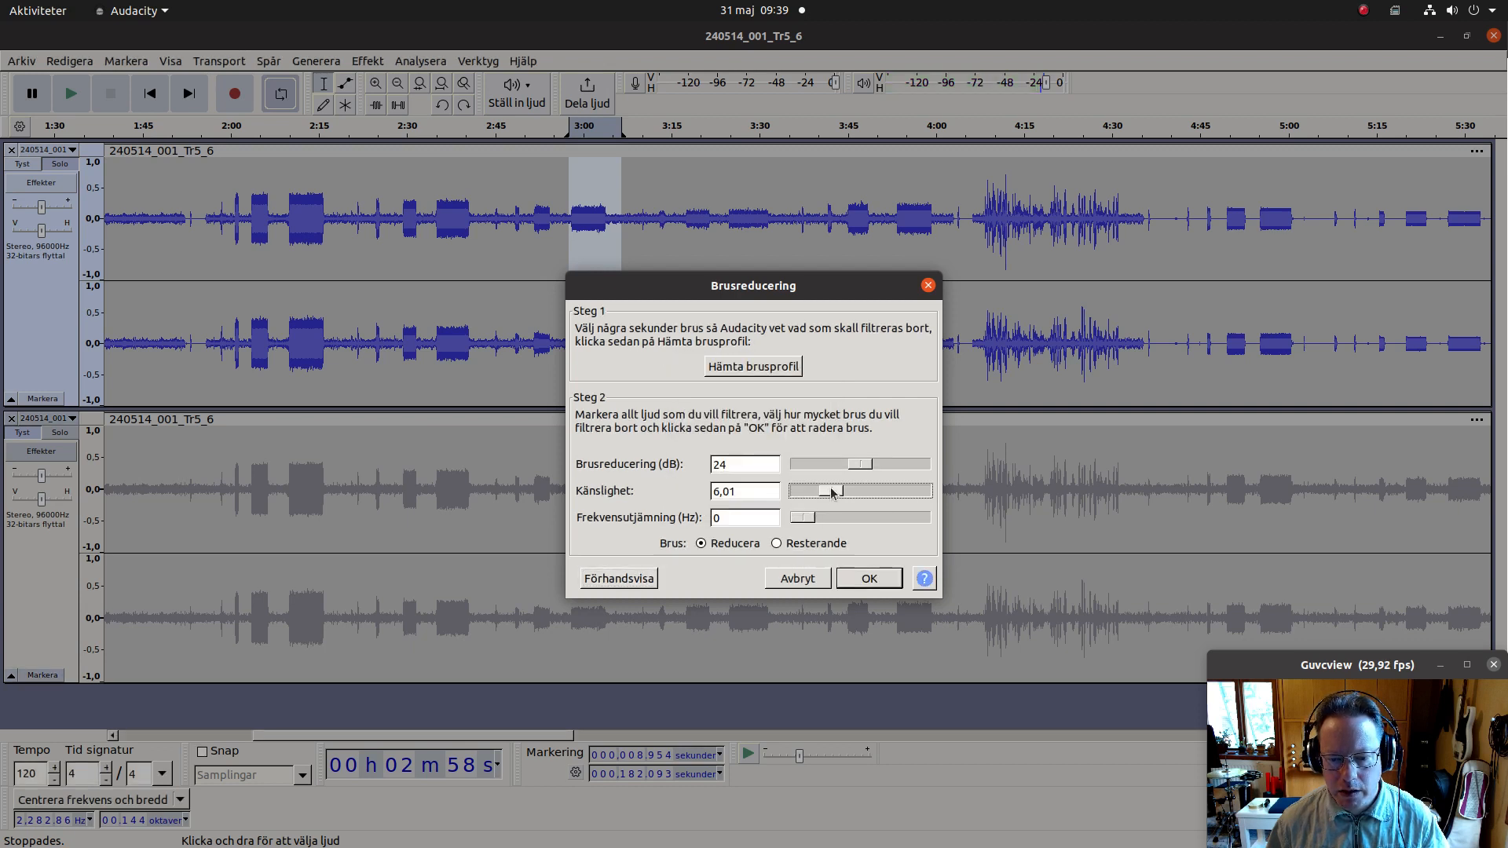
drag(834, 493, 829, 495)
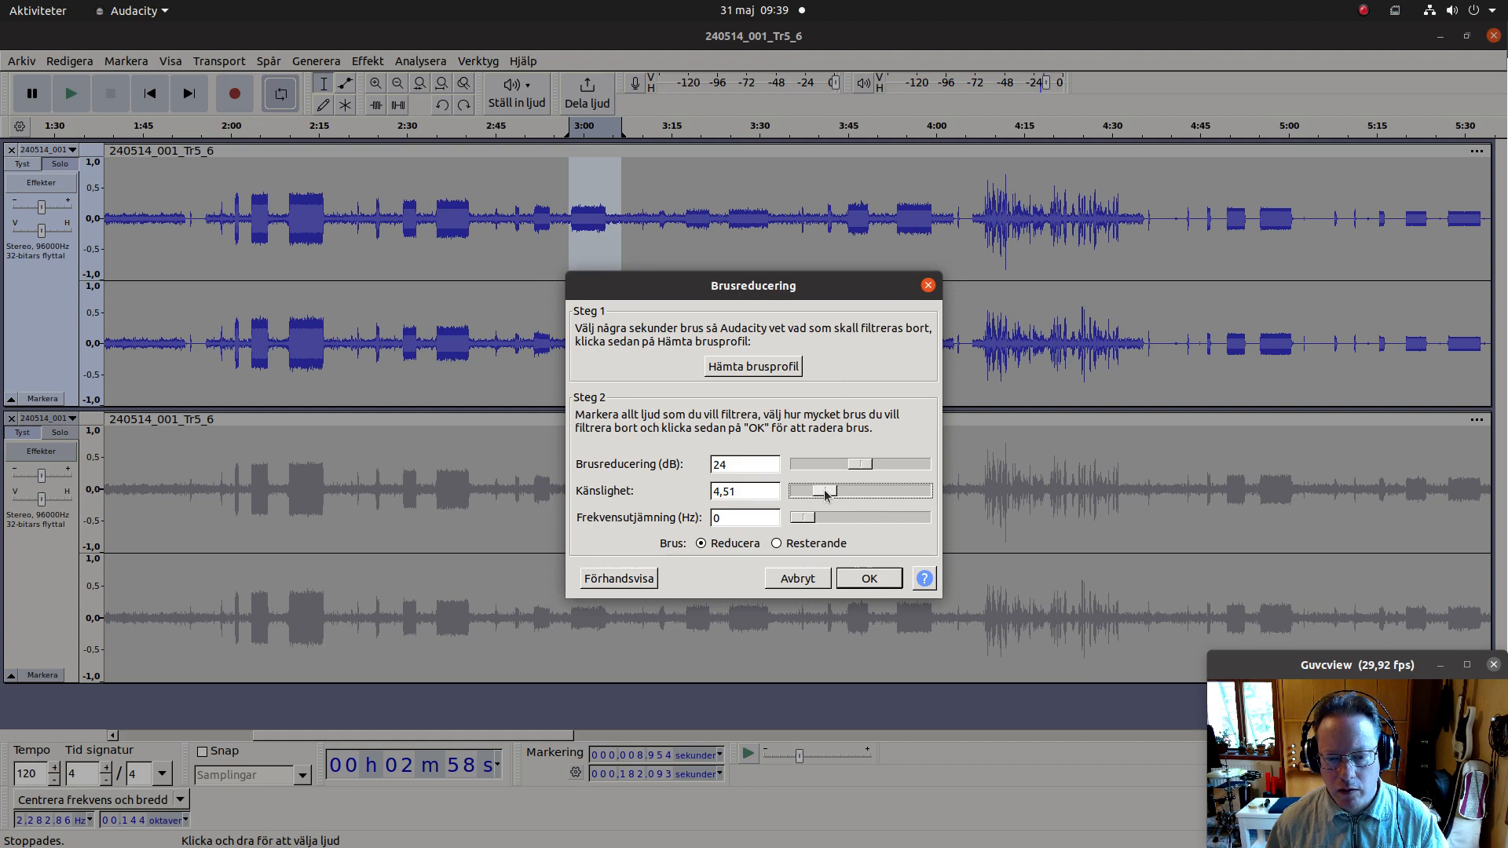
click(629, 579)
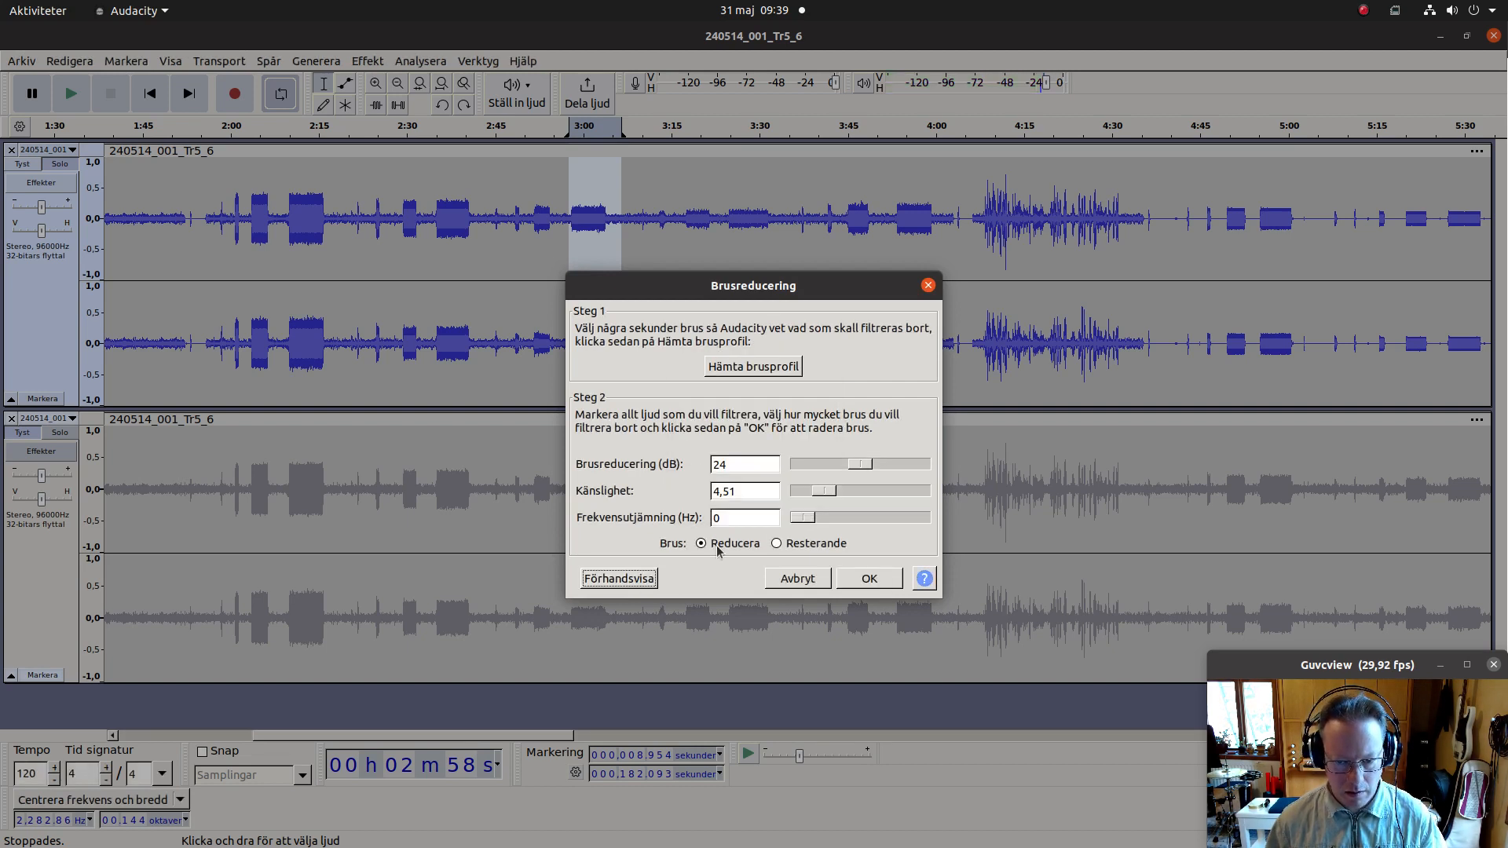
click(870, 579)
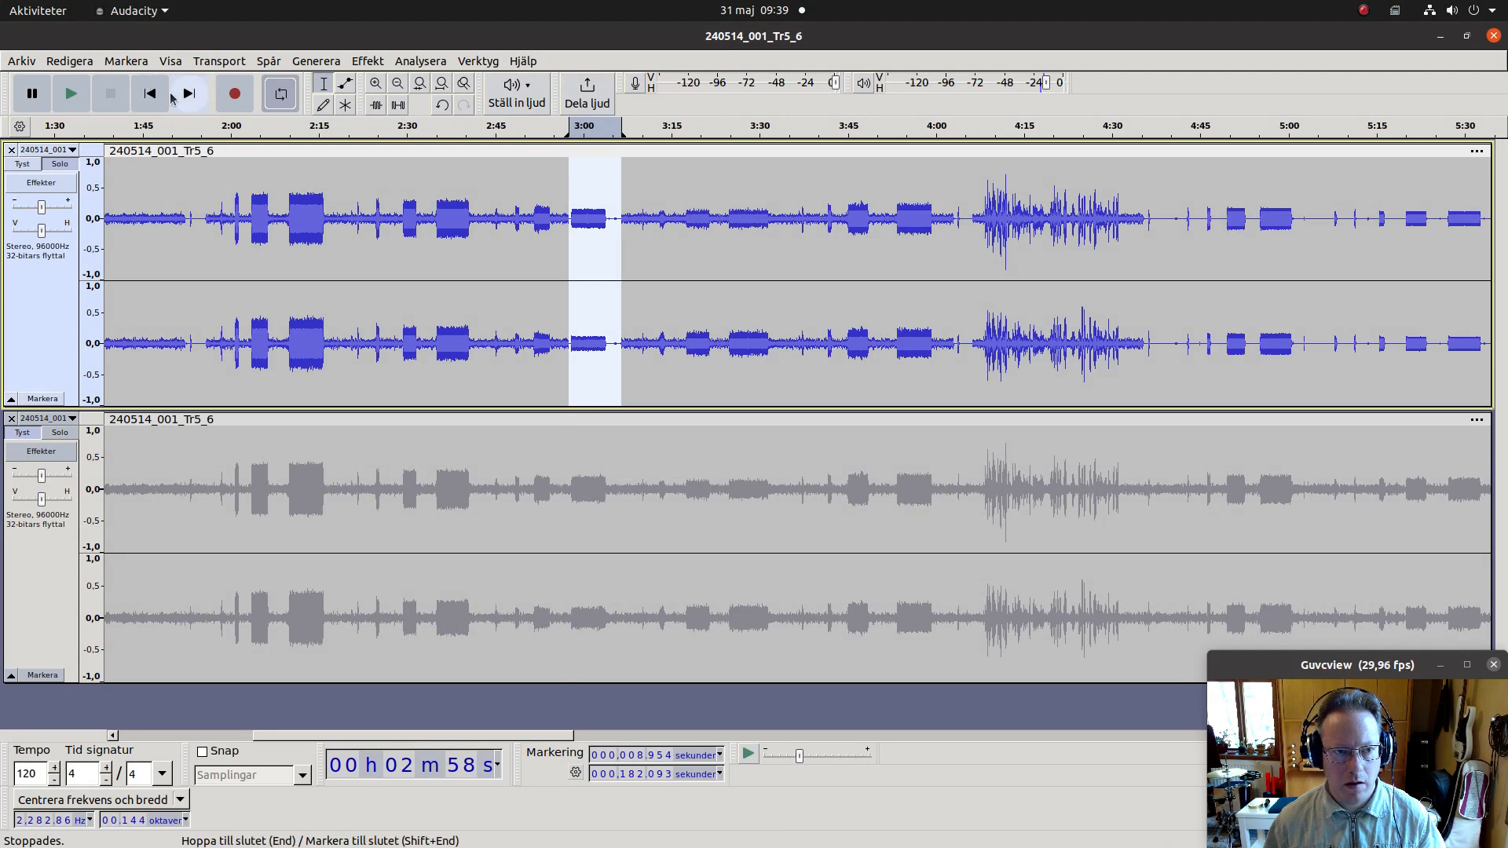
Step: Play the looped stretch near 3:00, switching solo between the cleaned and untouched tracks to compare them
click(74, 97)
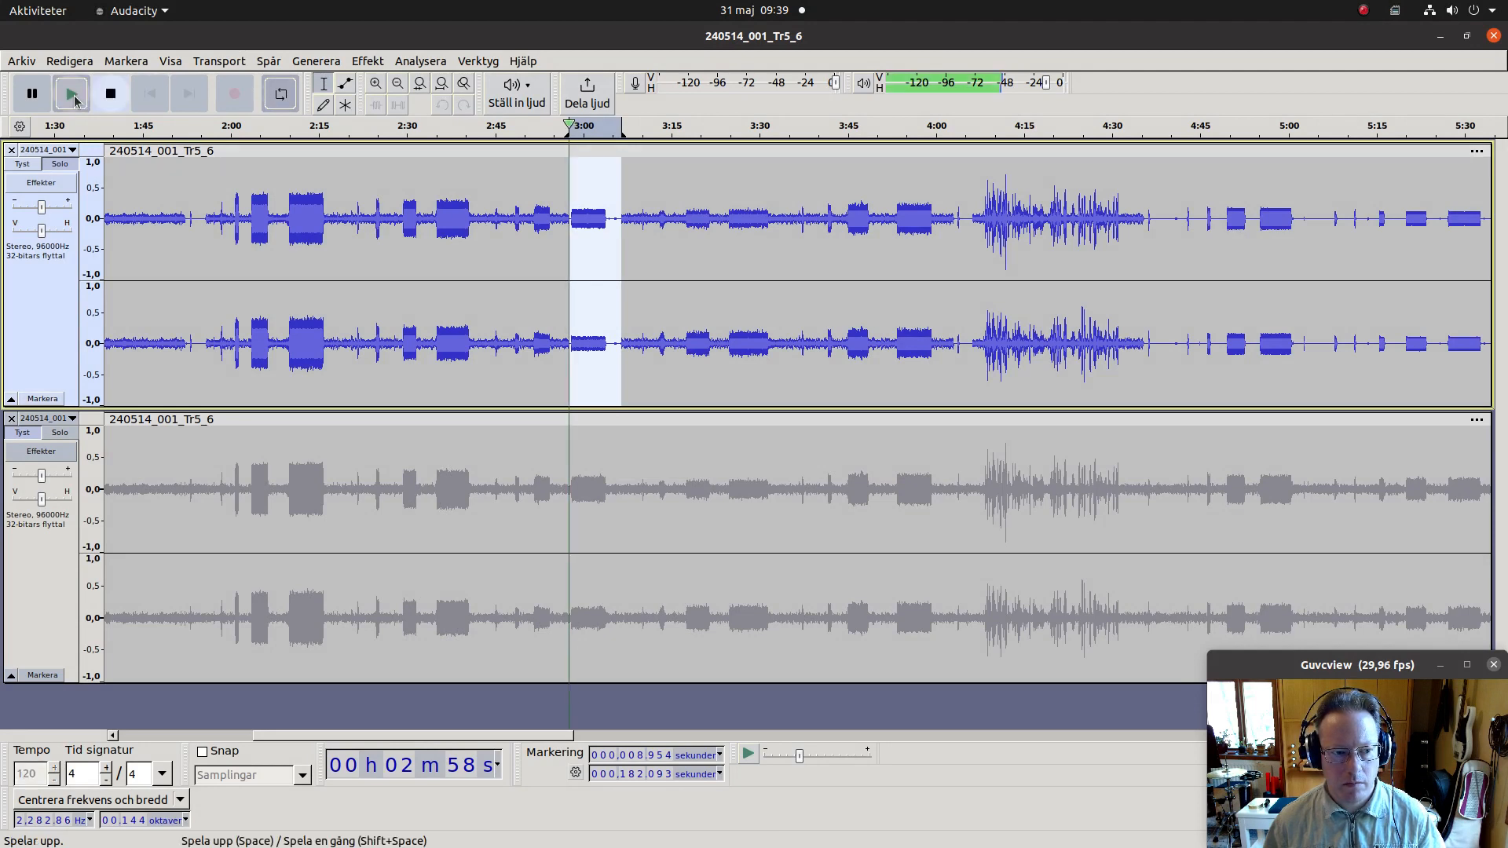
click(66, 434)
click(60, 163)
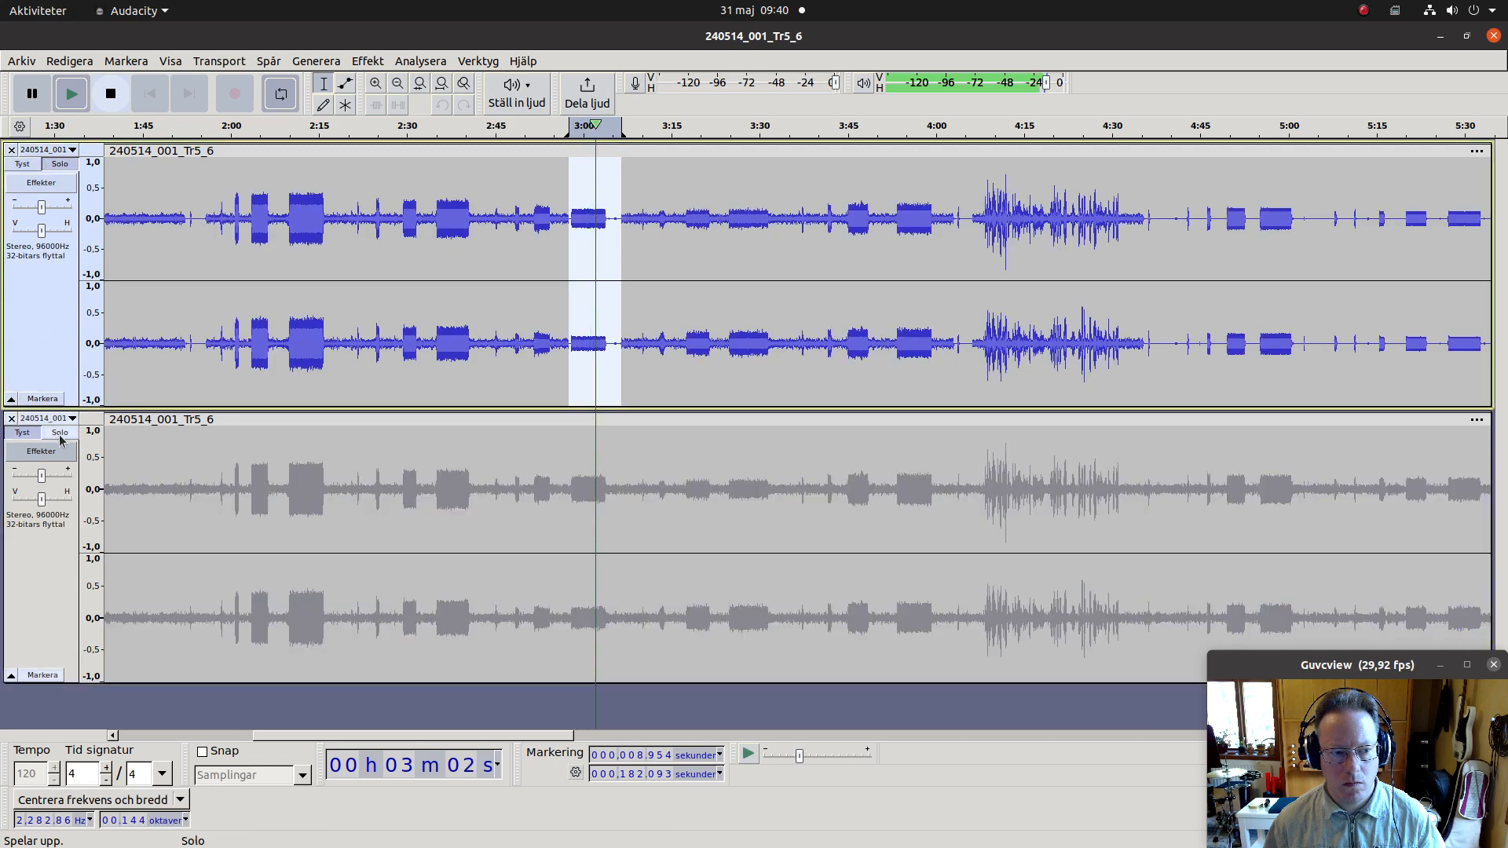
click(60, 432)
click(60, 166)
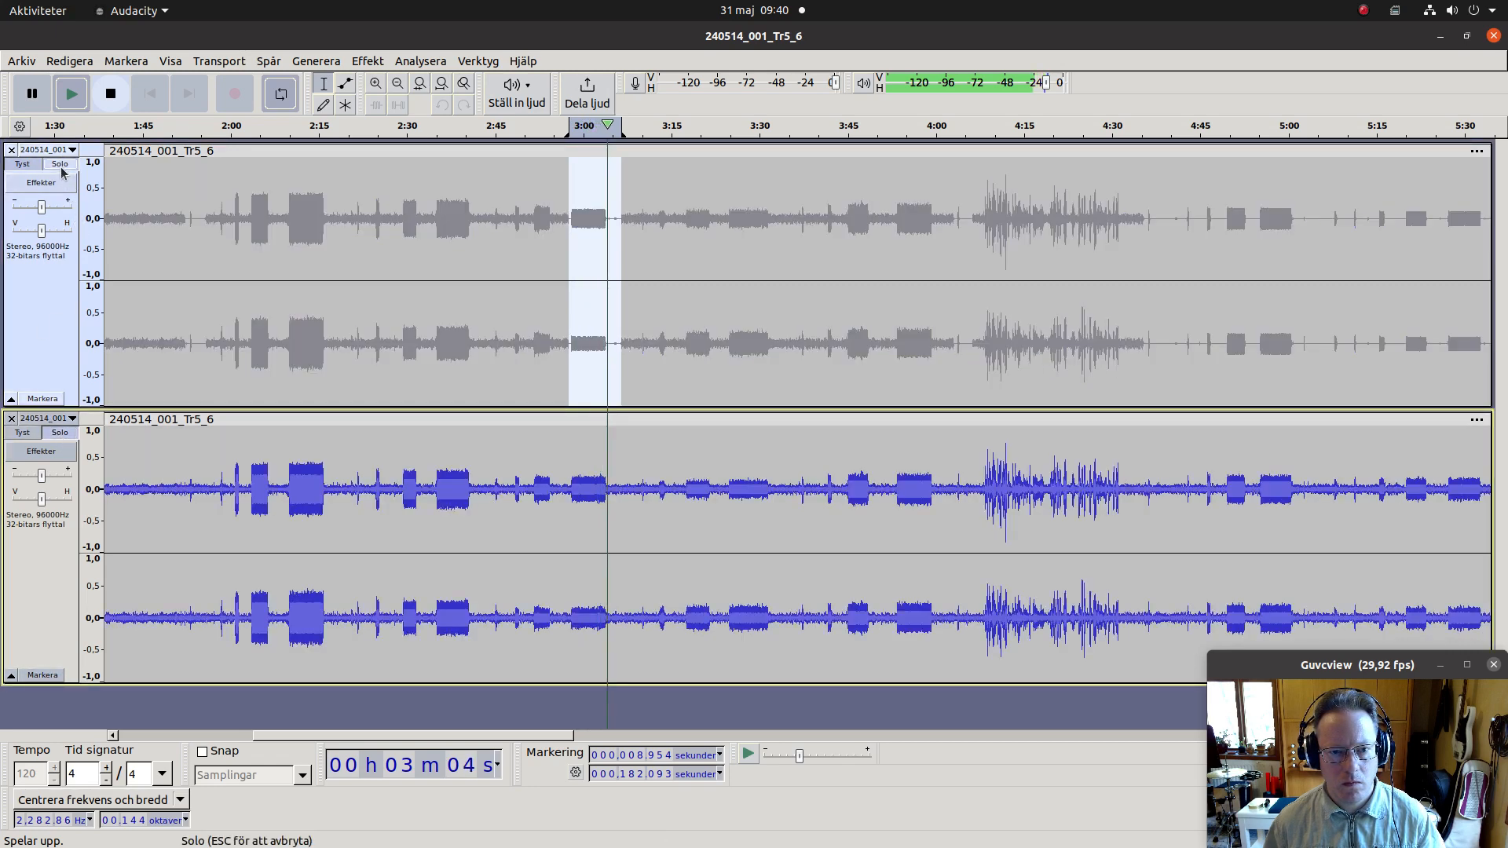
click(105, 103)
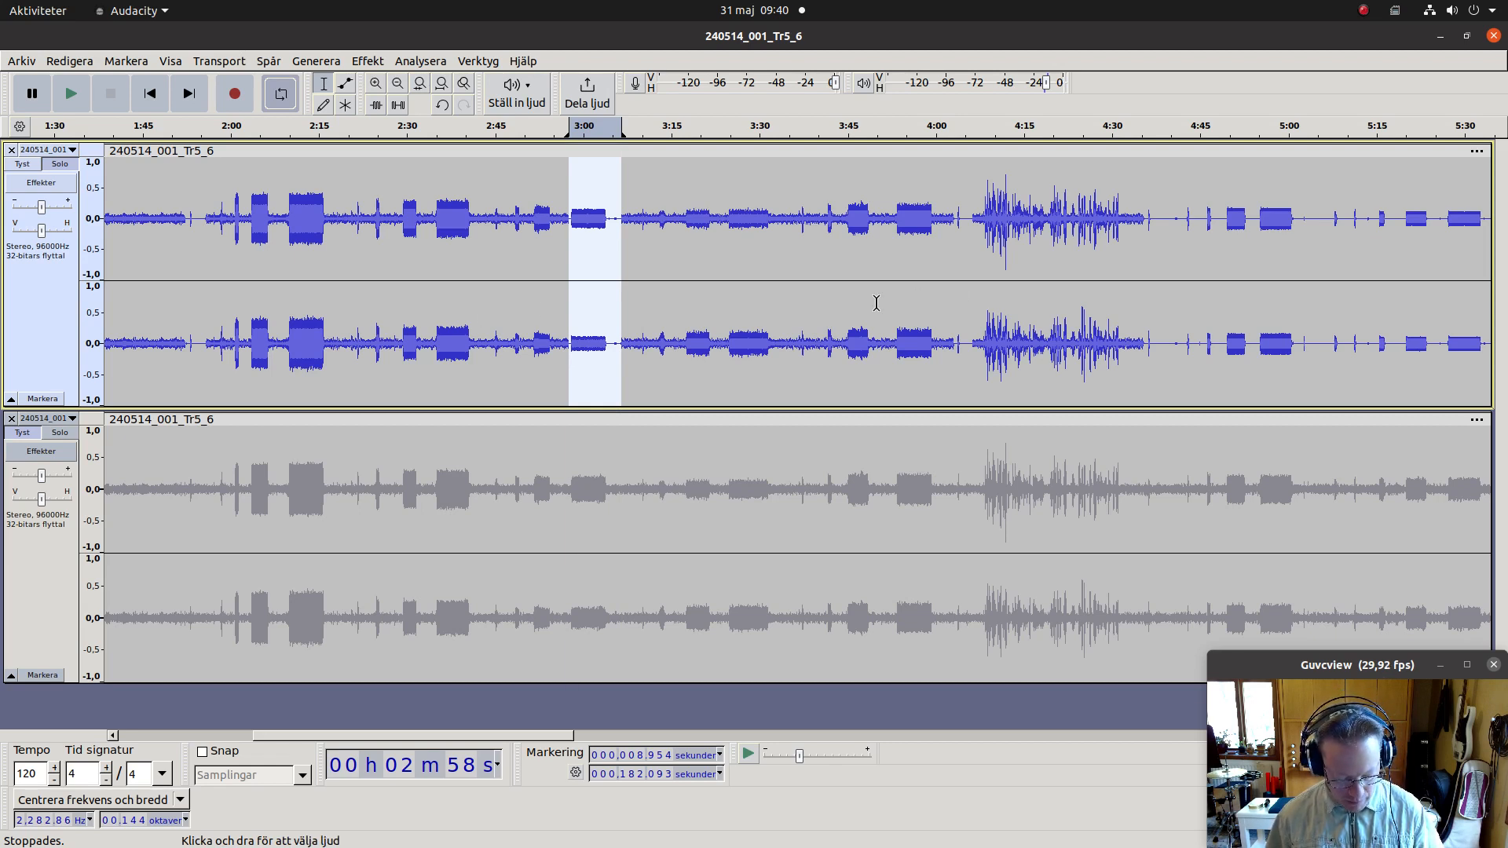
Step: Undo the last Noise Reduction and repeat the effect on the cleaned track from about 2:21 to 4:03
key(ctrl+z)
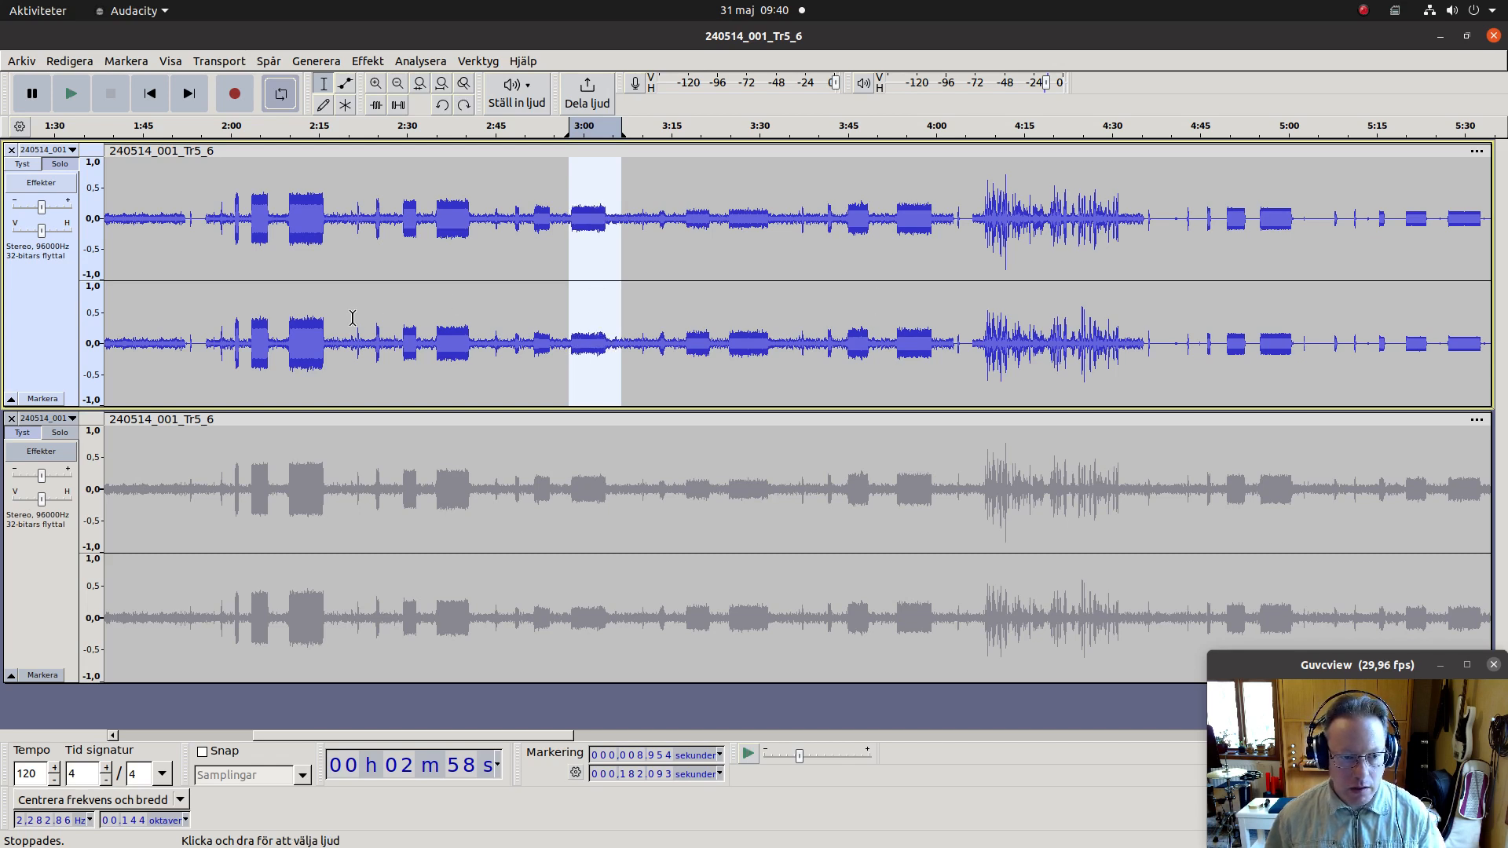
drag(353, 318, 954, 343)
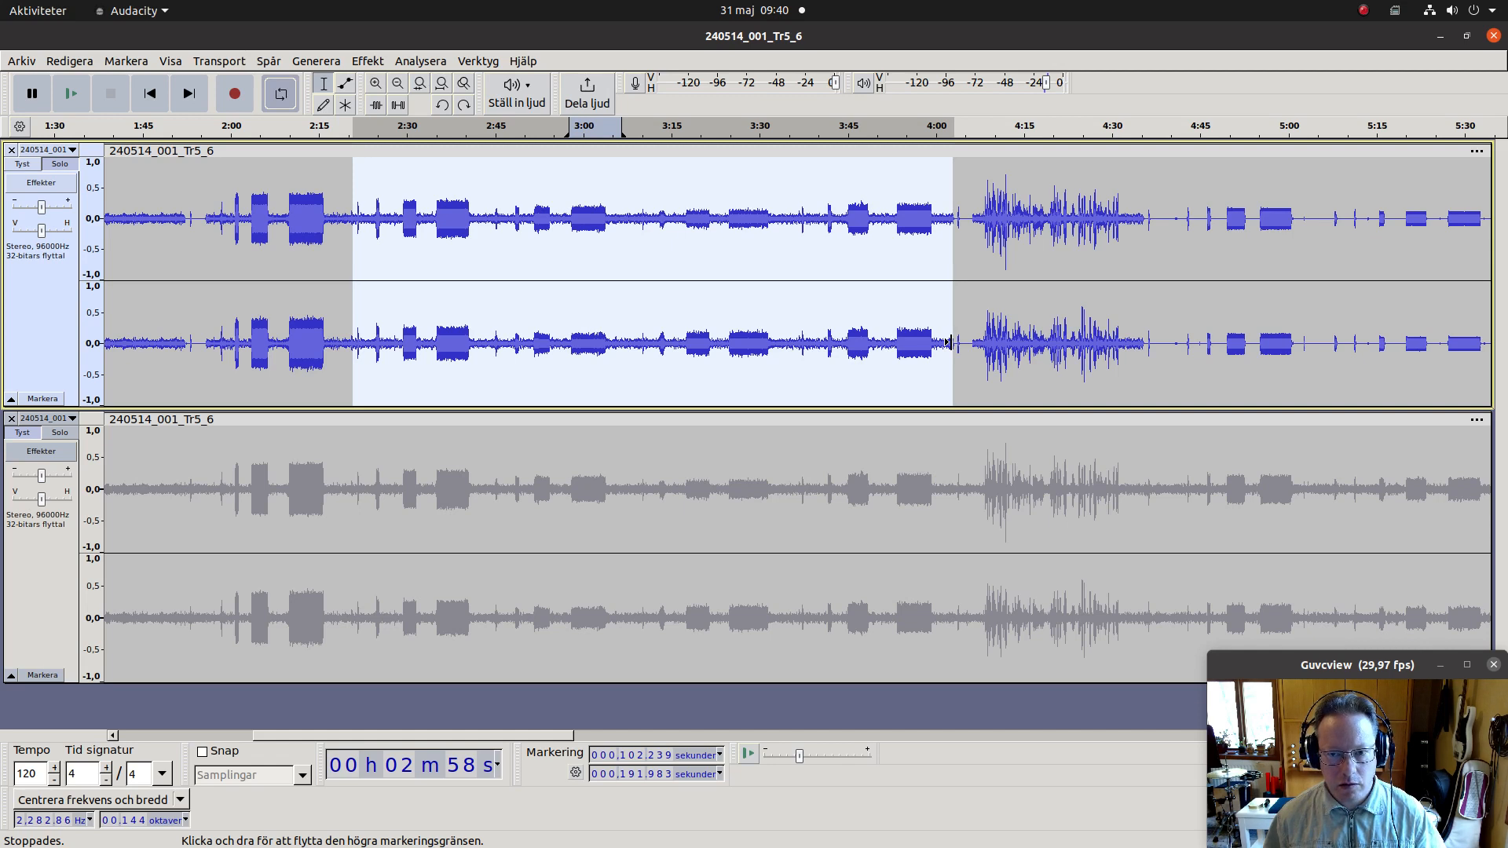
key(ctrl+r)
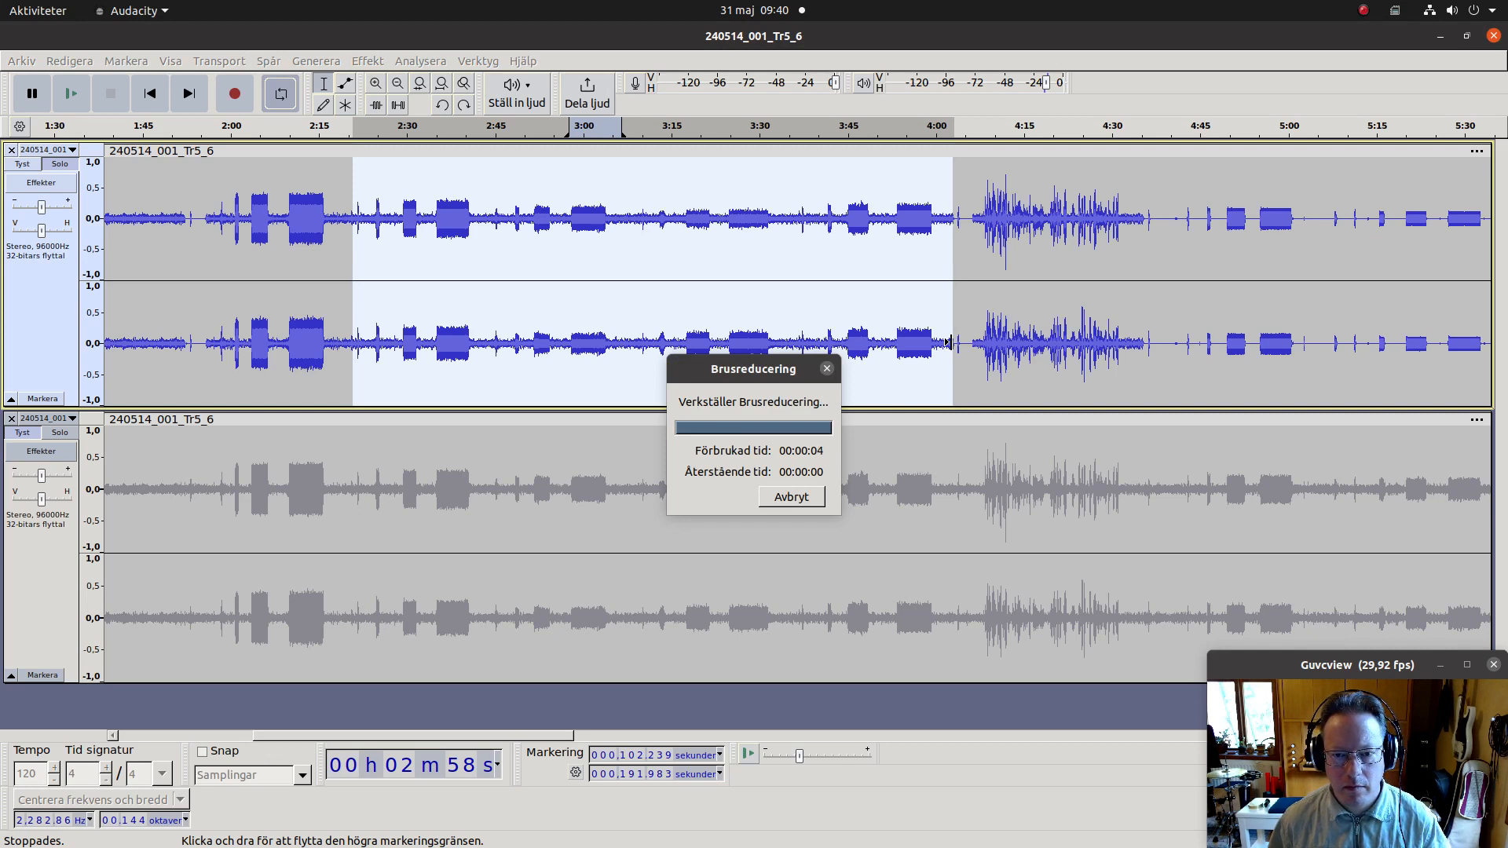
Step: Play from about 3:24 and switch solo between the untouched and cleaned tracks to compare the longer cleaned section
click(727, 246)
key(space)
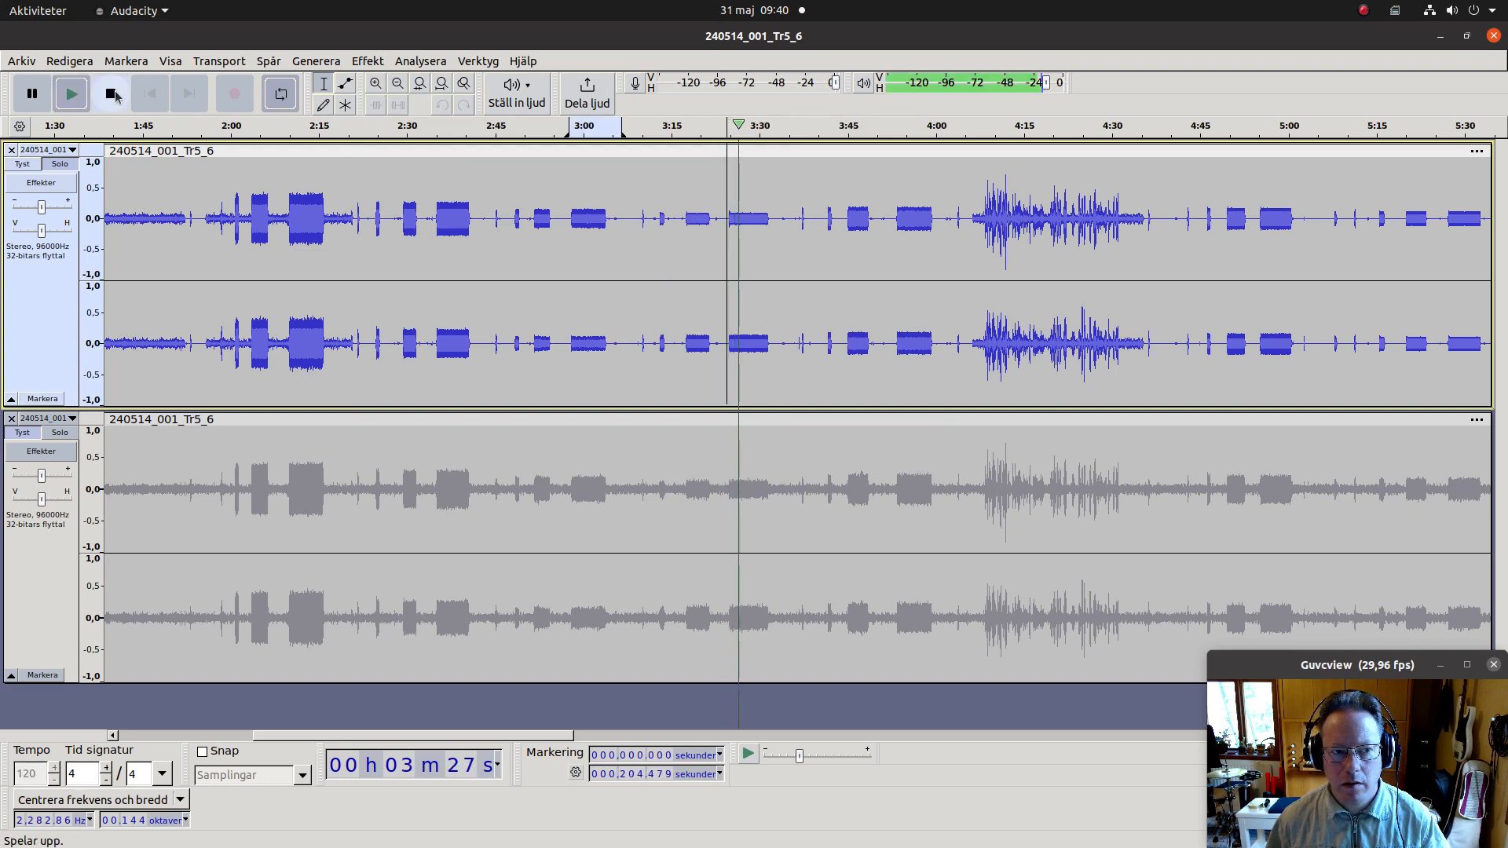
key(space)
key(space)
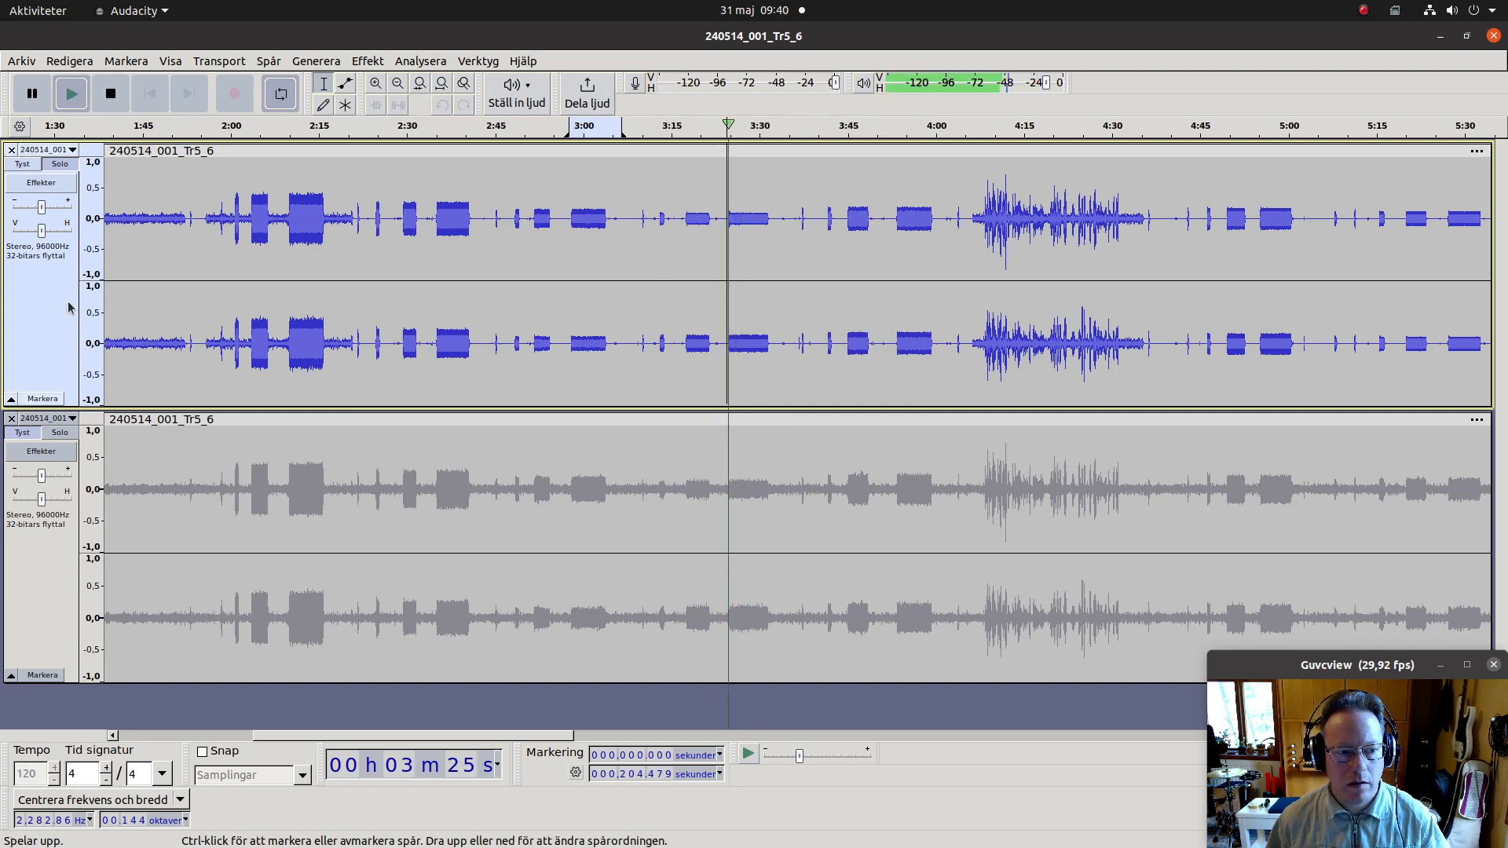
click(59, 432)
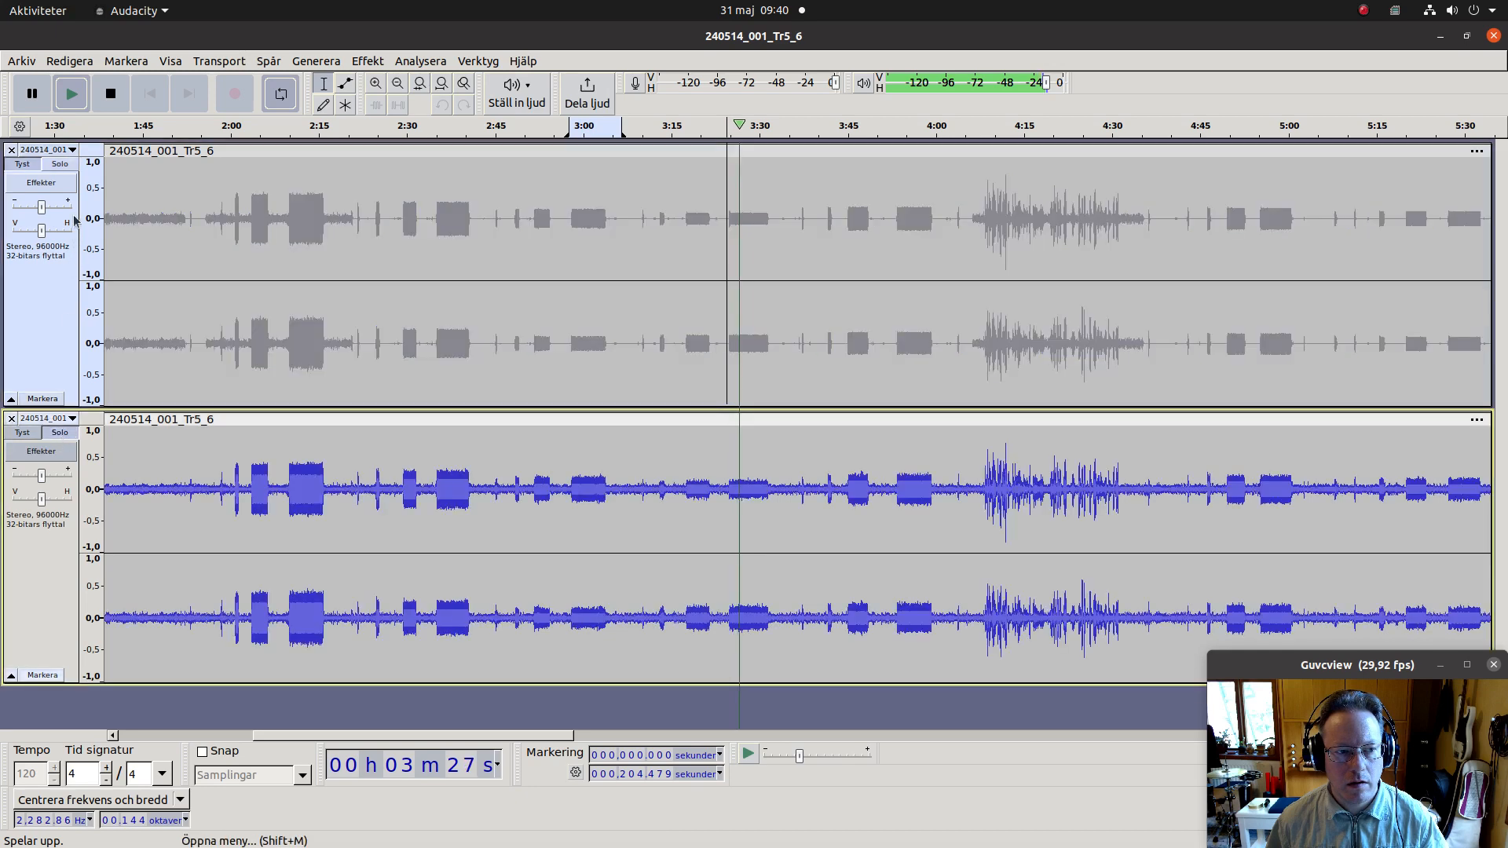
click(63, 164)
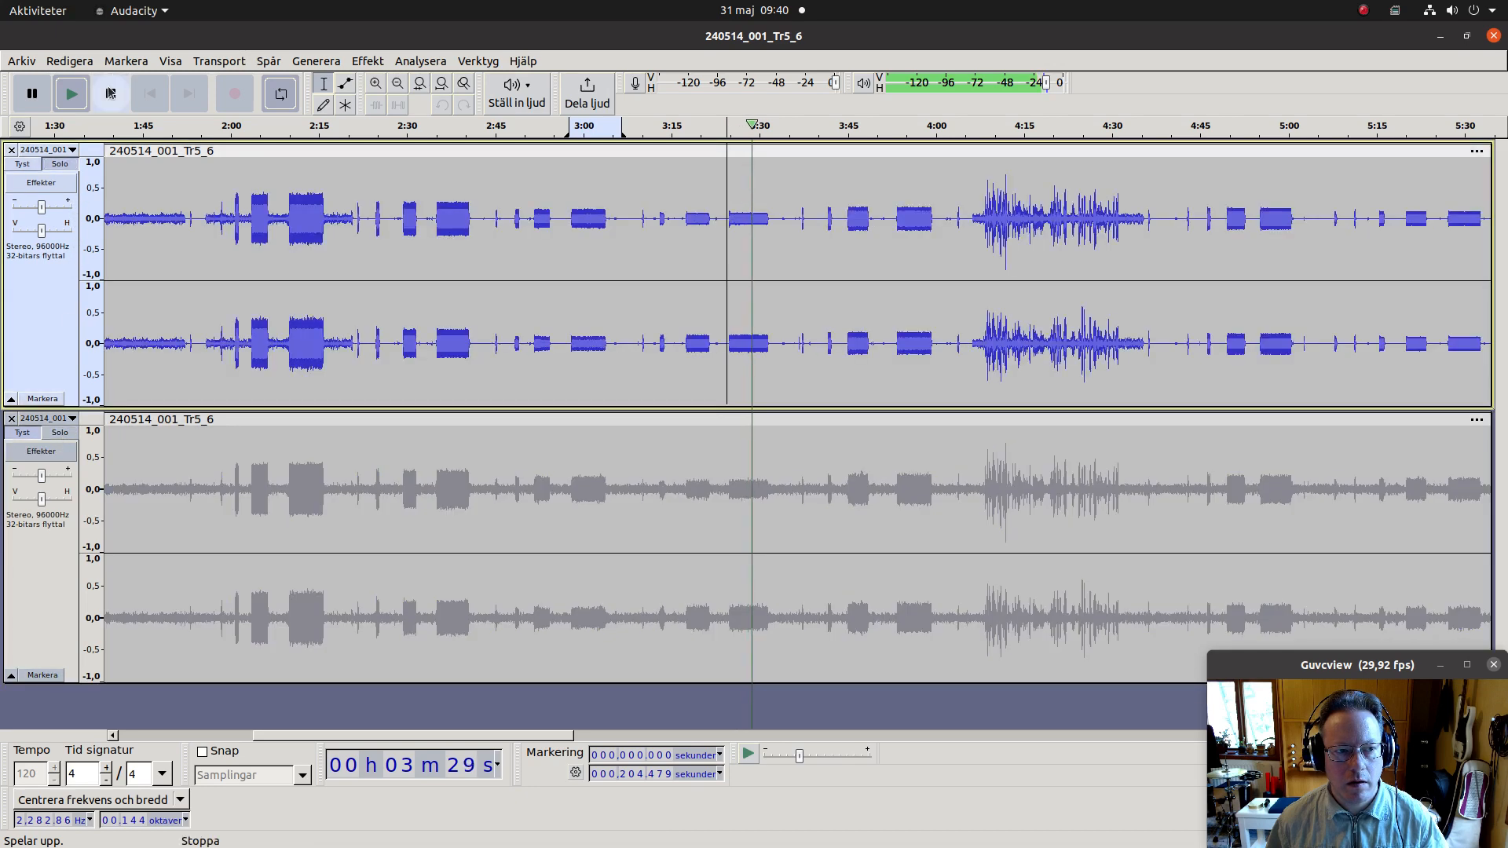
click(110, 95)
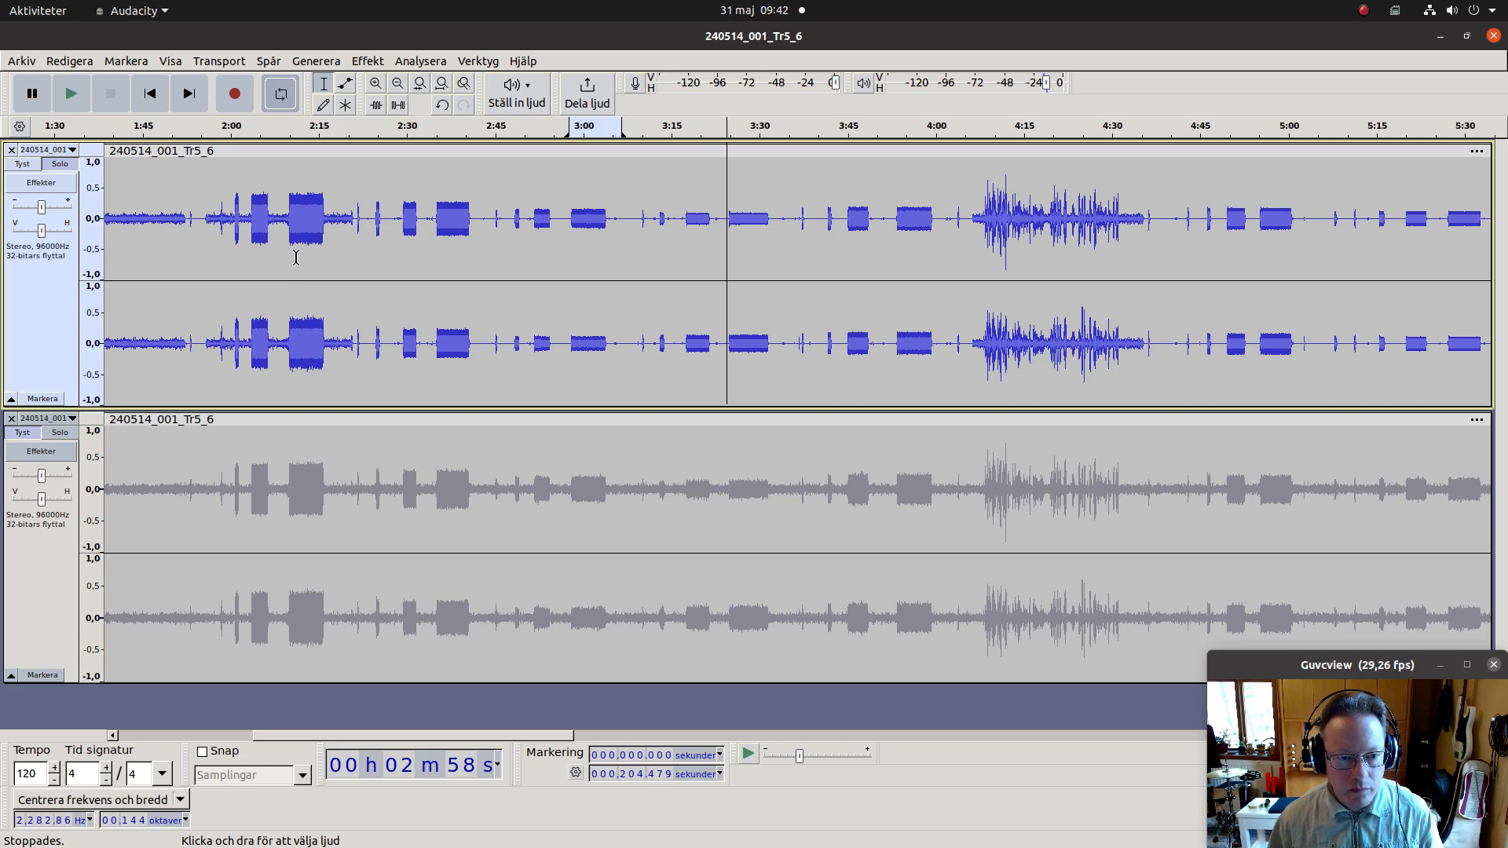
Step: Show the cleaned track as a spectrogram, with the section around 2:10 enlarged
click(248, 239)
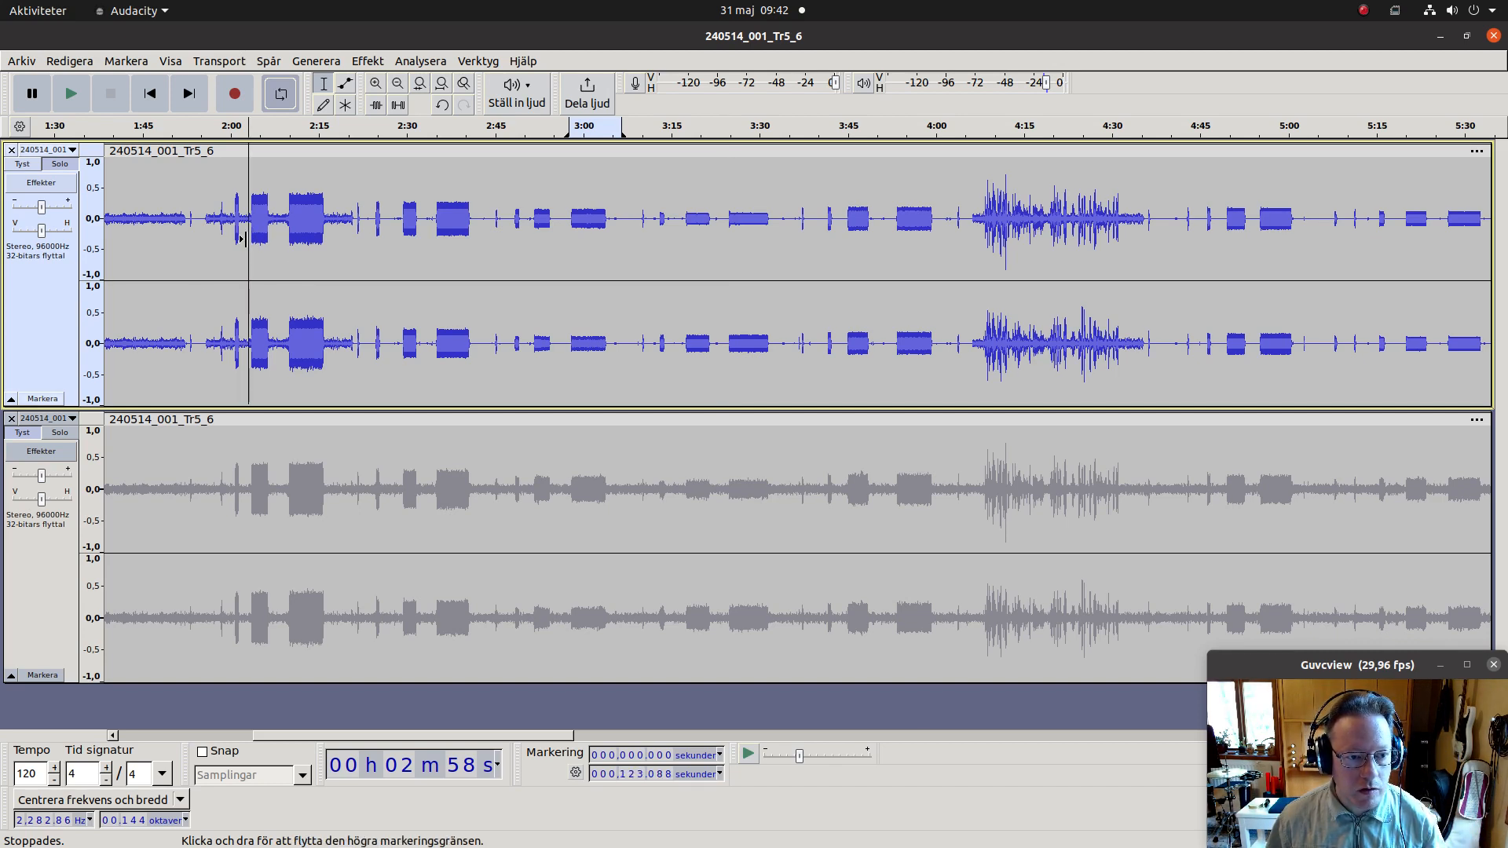
click(287, 240)
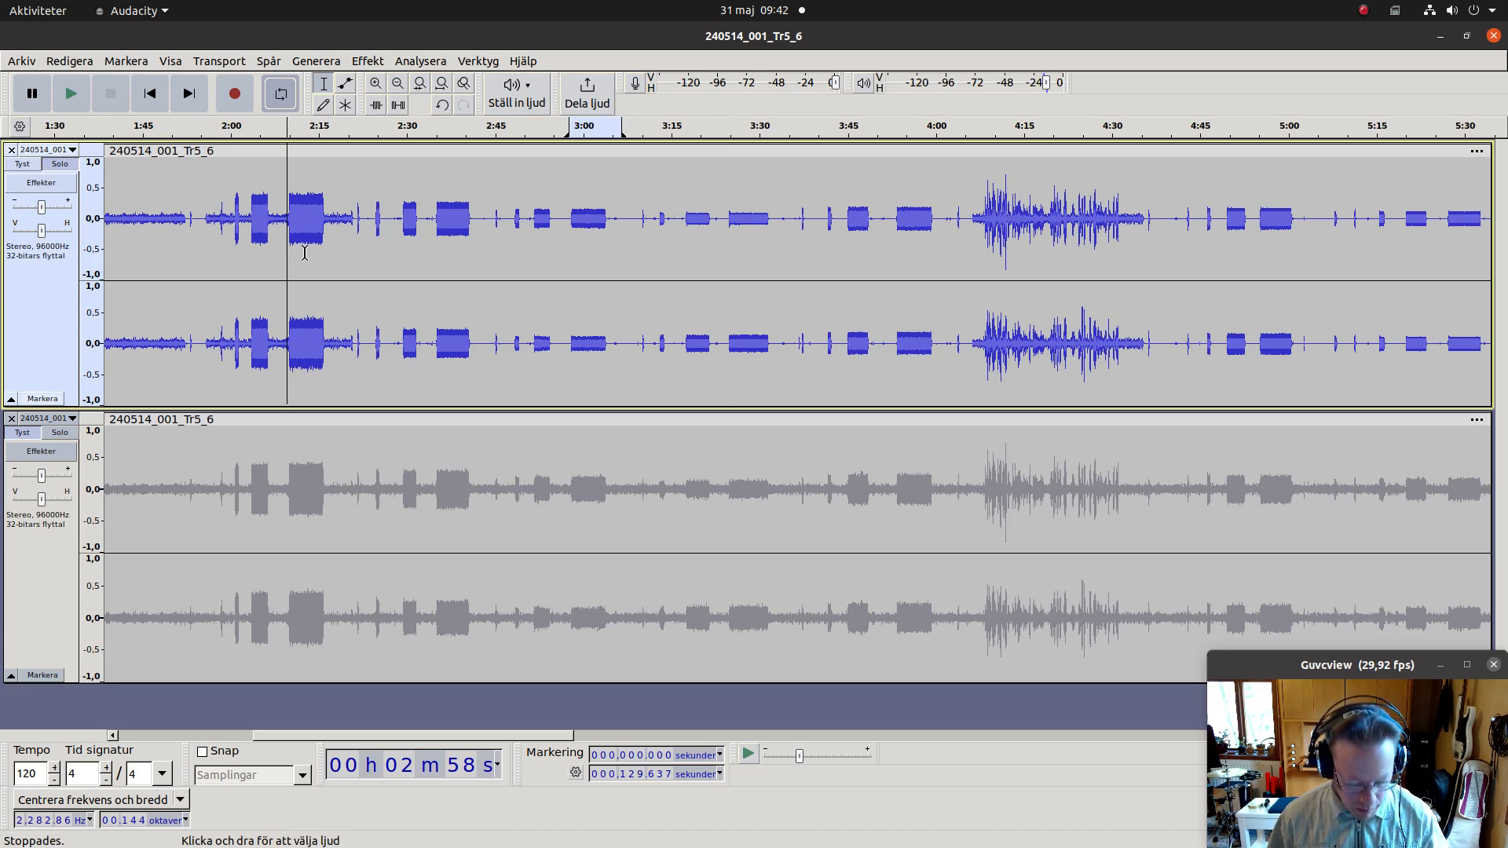
key(ctrl+1)
key(ctrl+1)
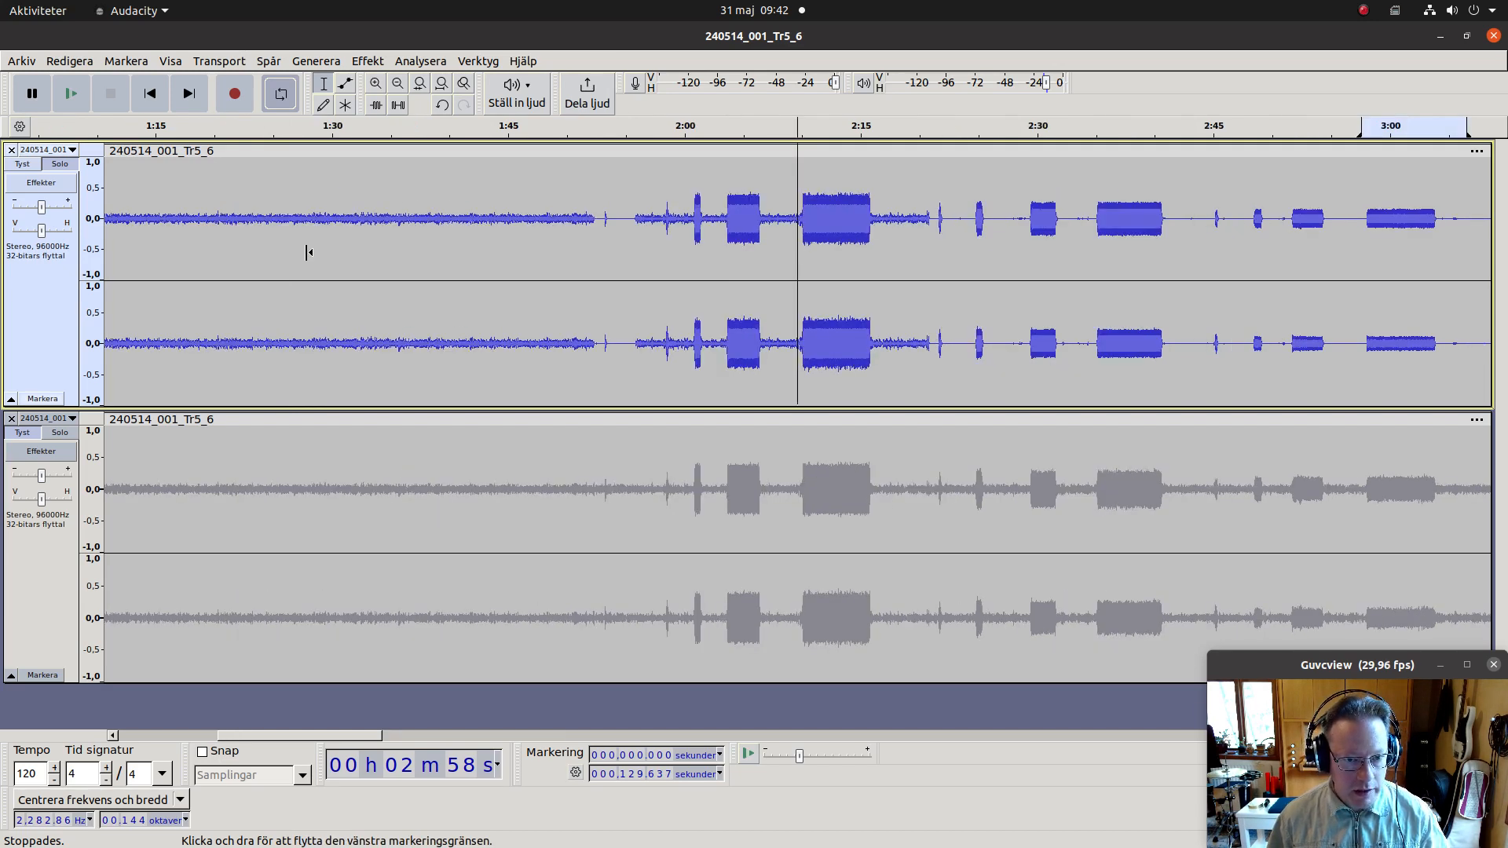
key(ctrl+1)
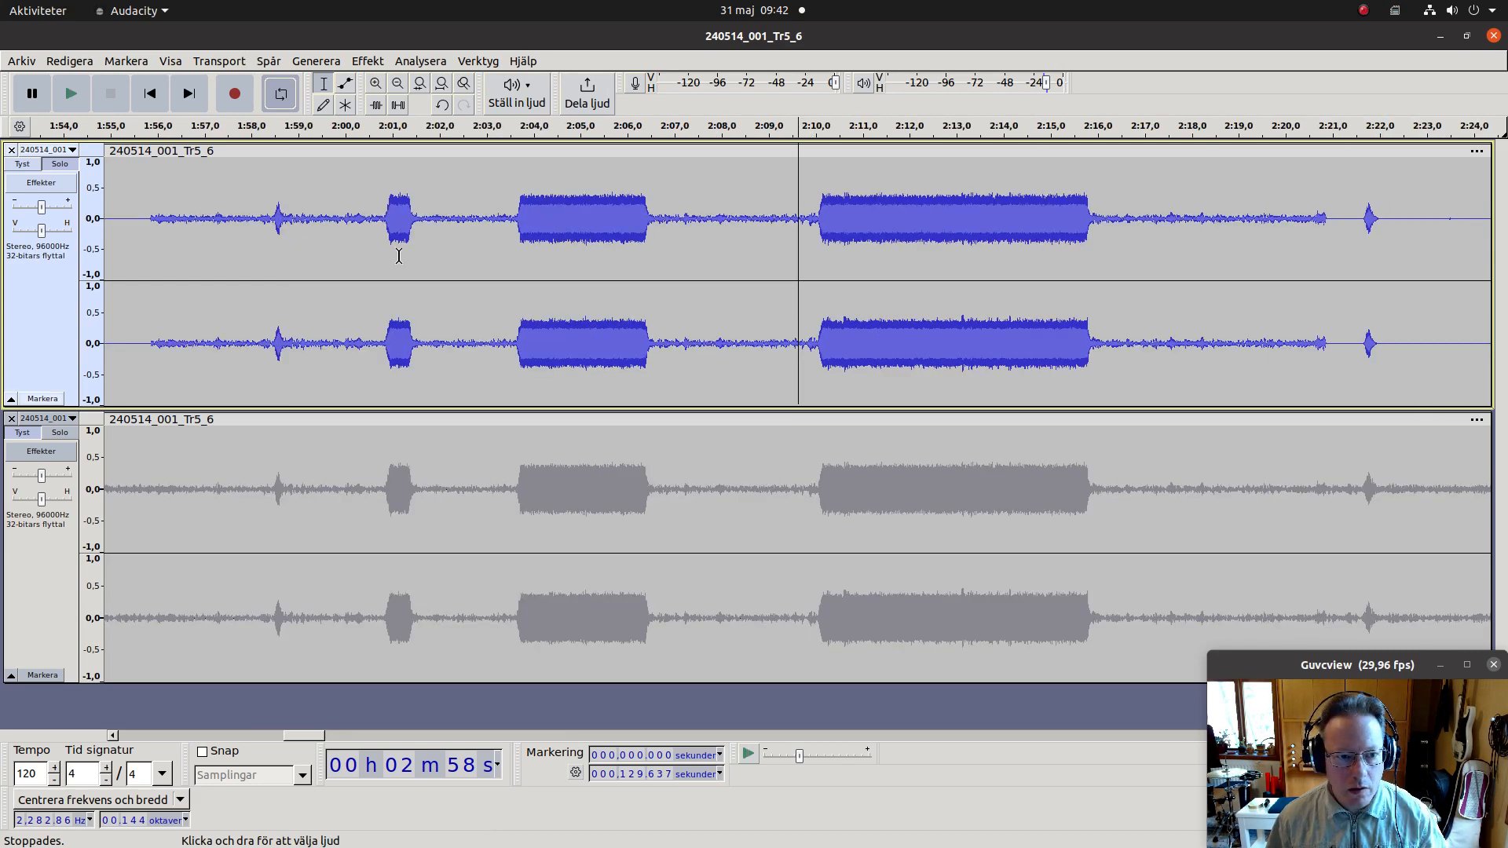
click(56, 151)
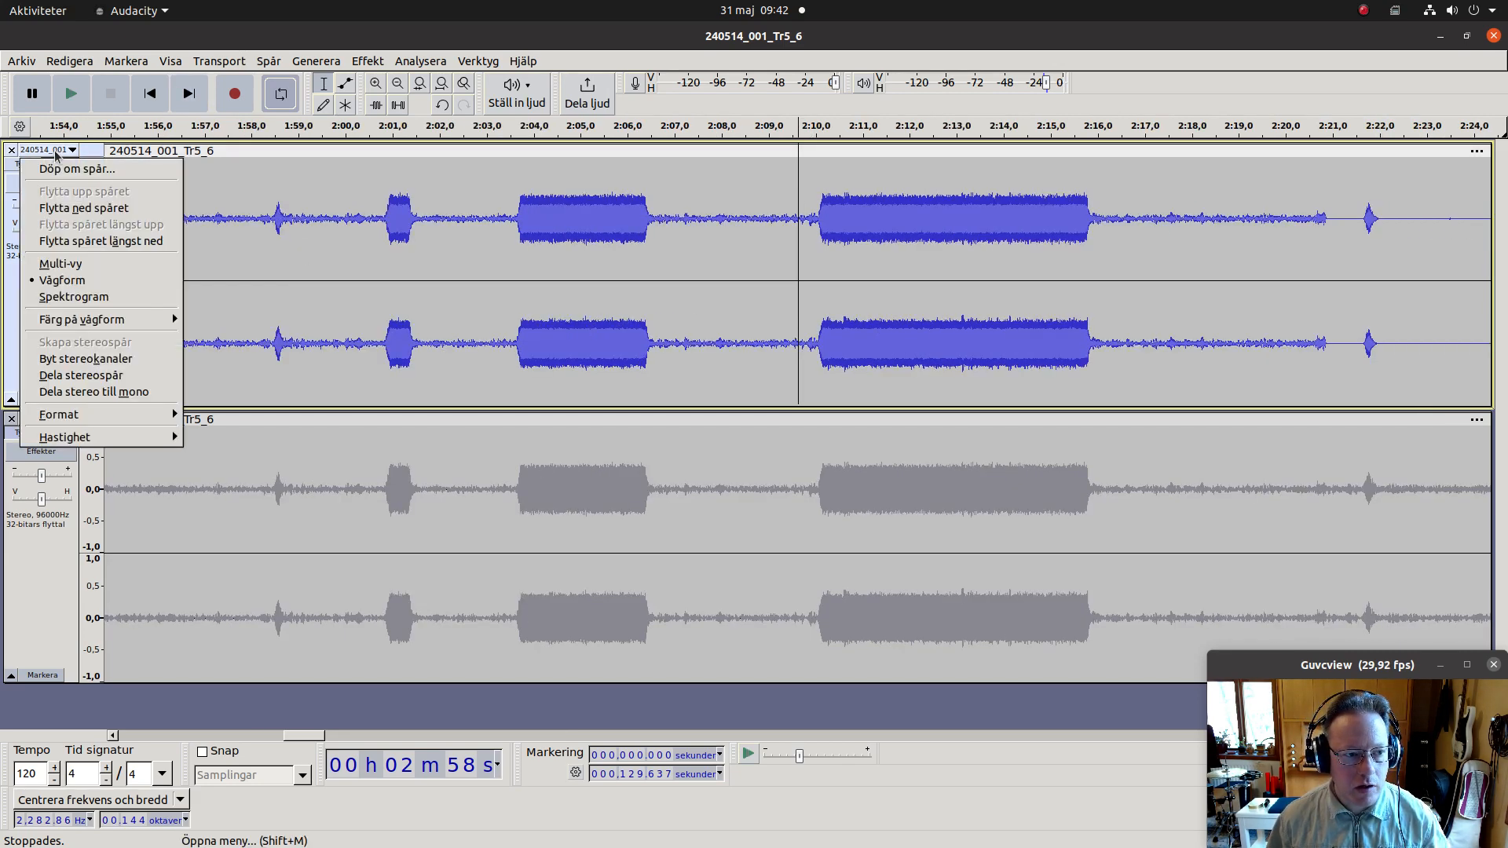
click(73, 297)
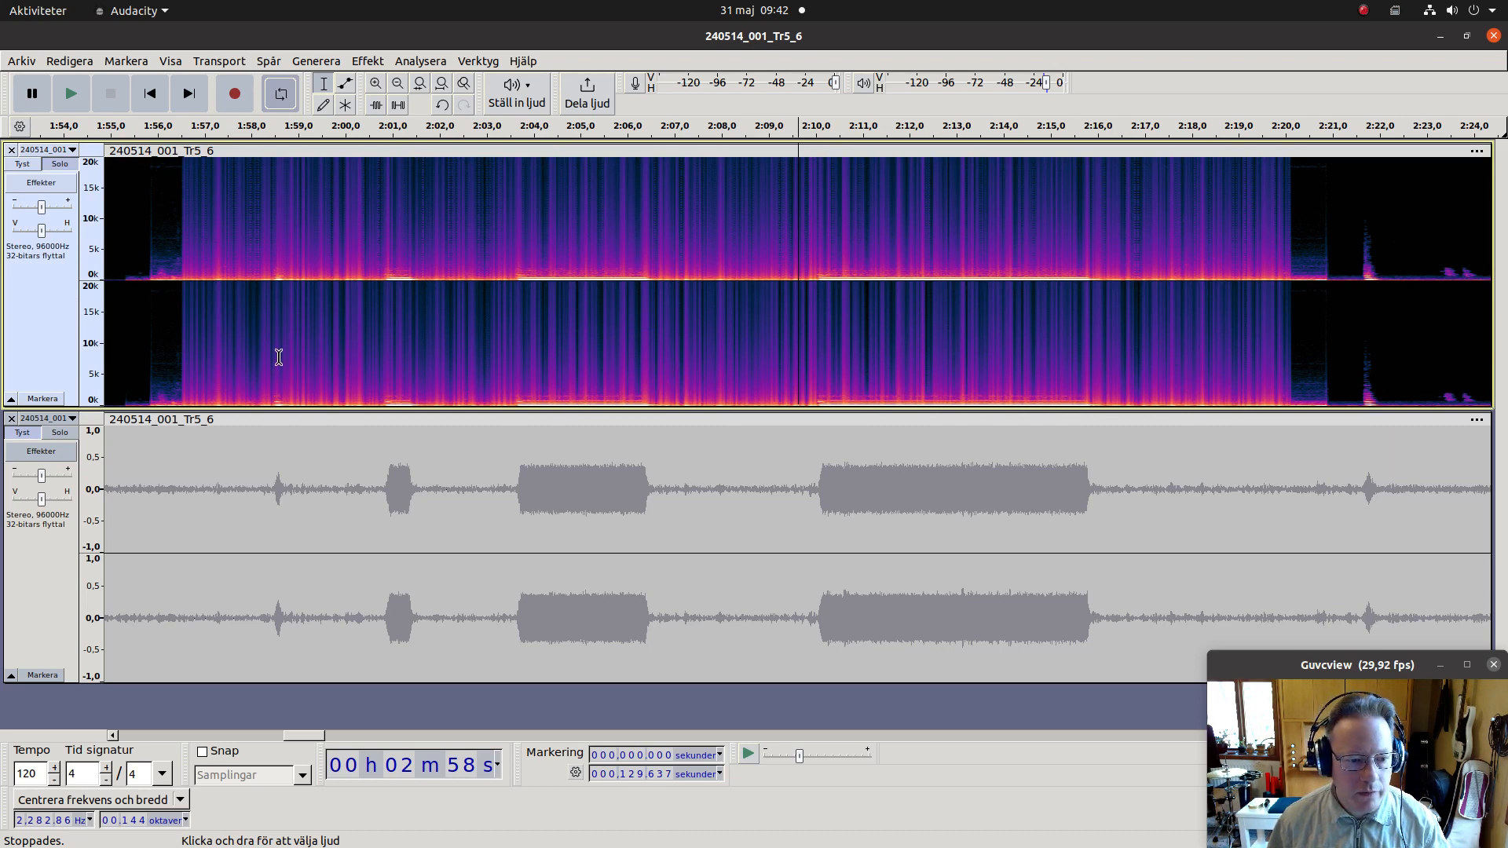
Step: Listen repeatedly to the cleaned track's still noisy section from about 1:57
click(287, 314)
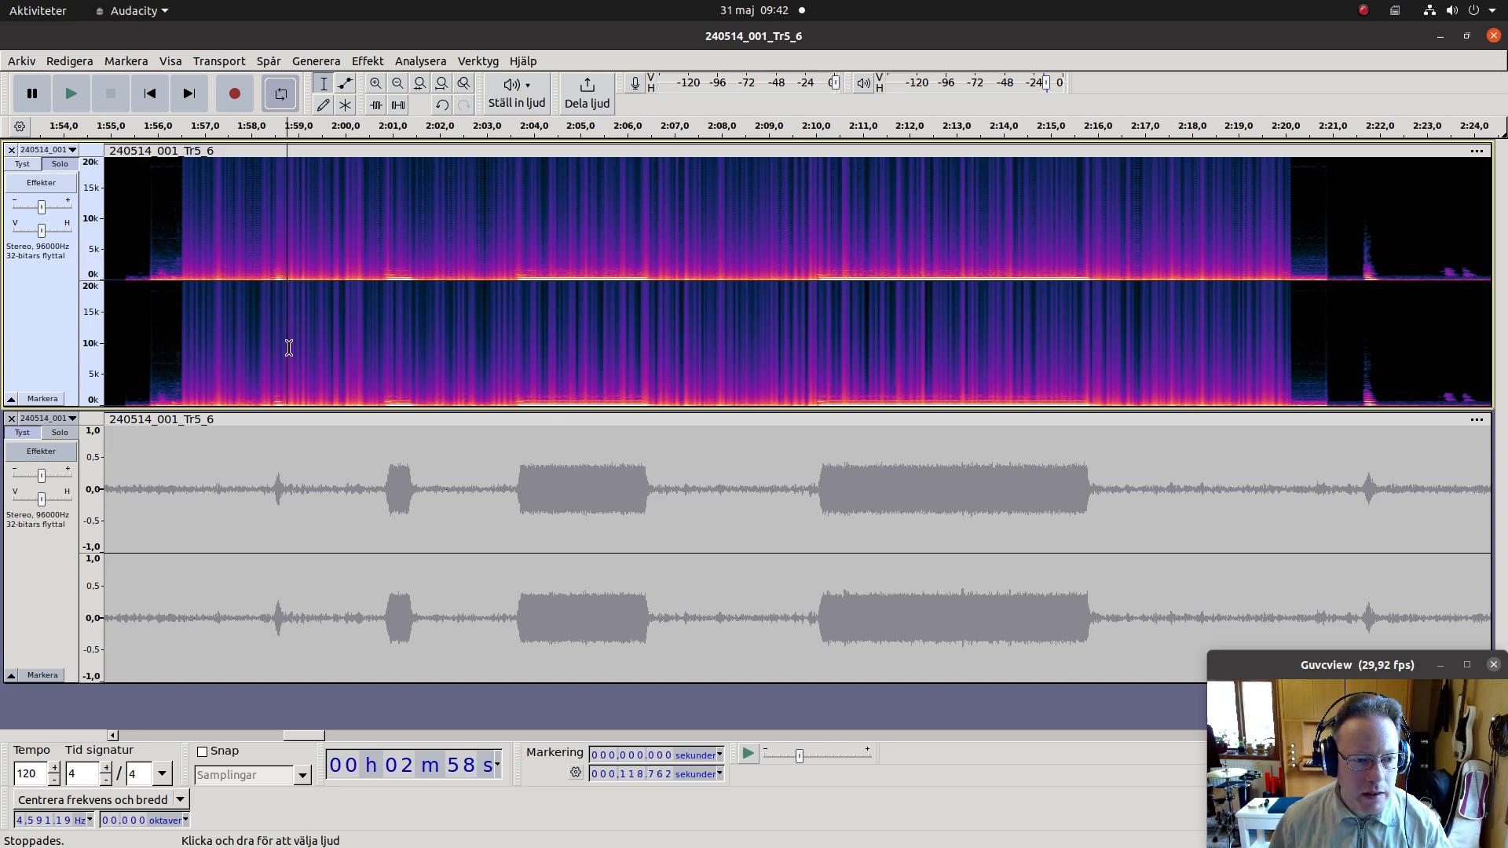
click(217, 356)
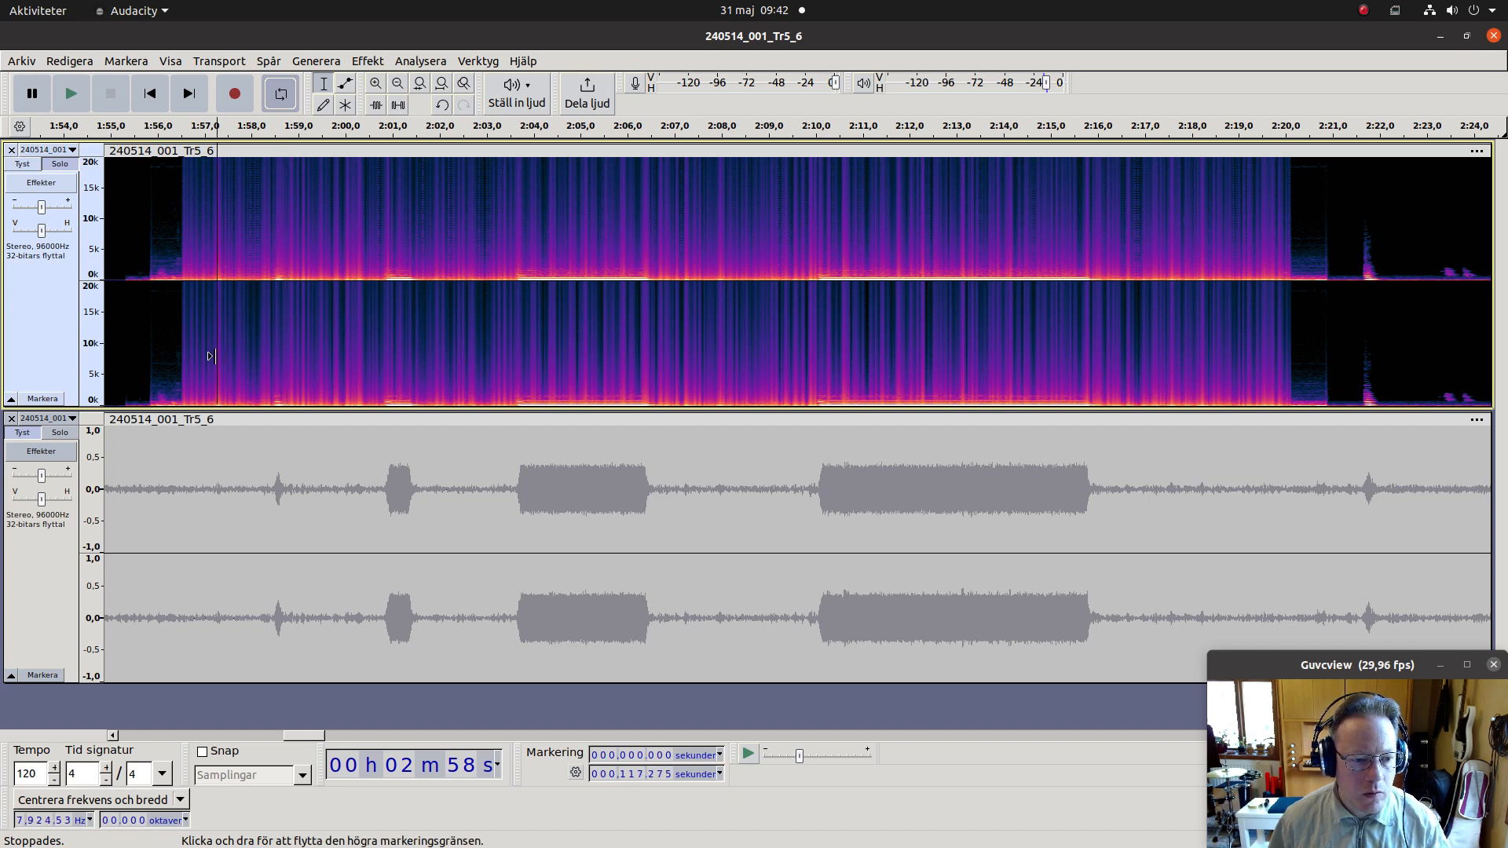
key(space)
key(space)
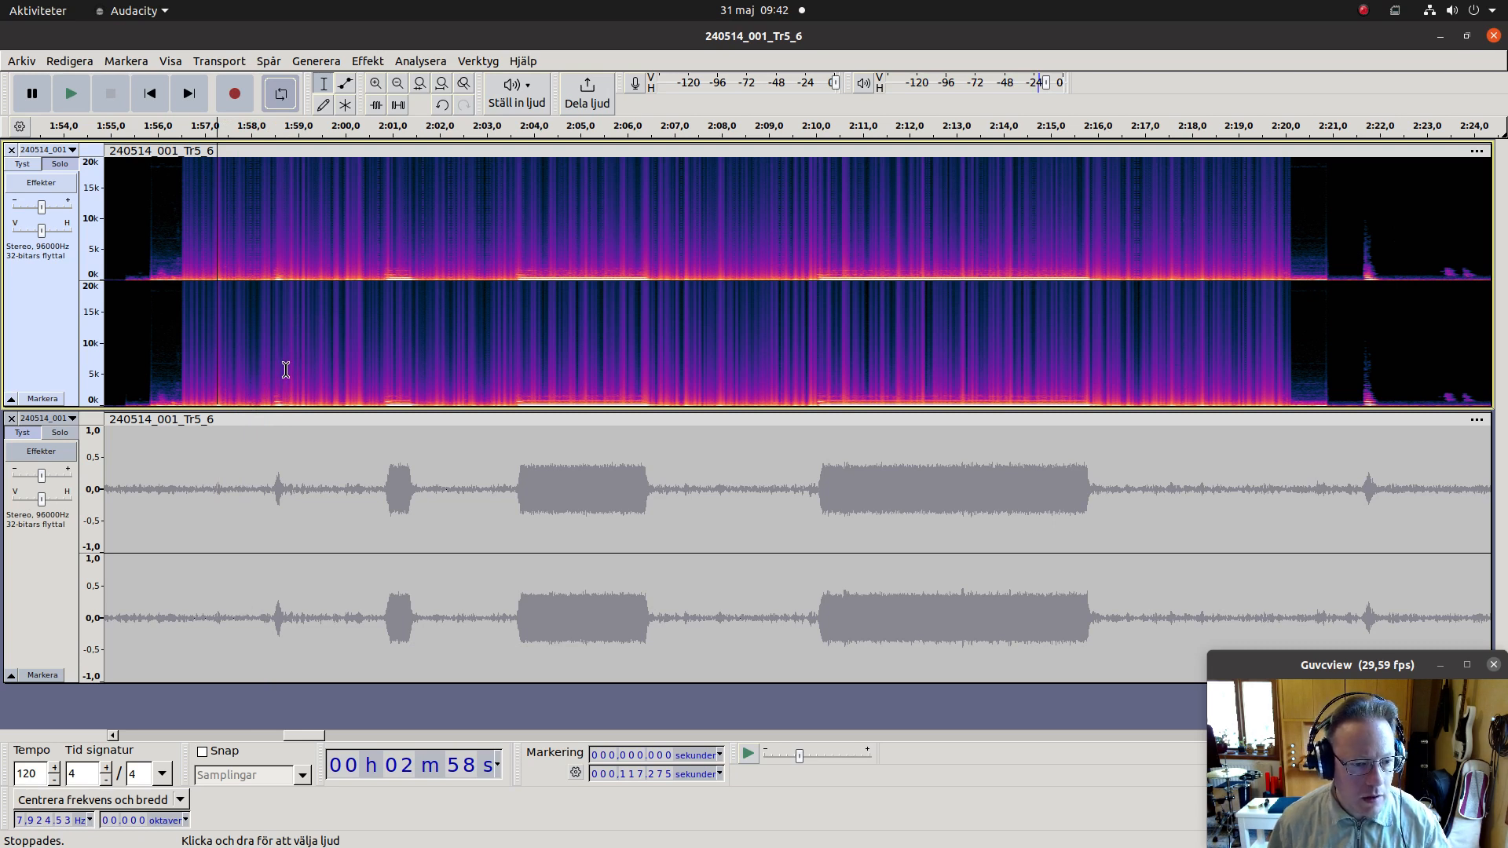
key(space)
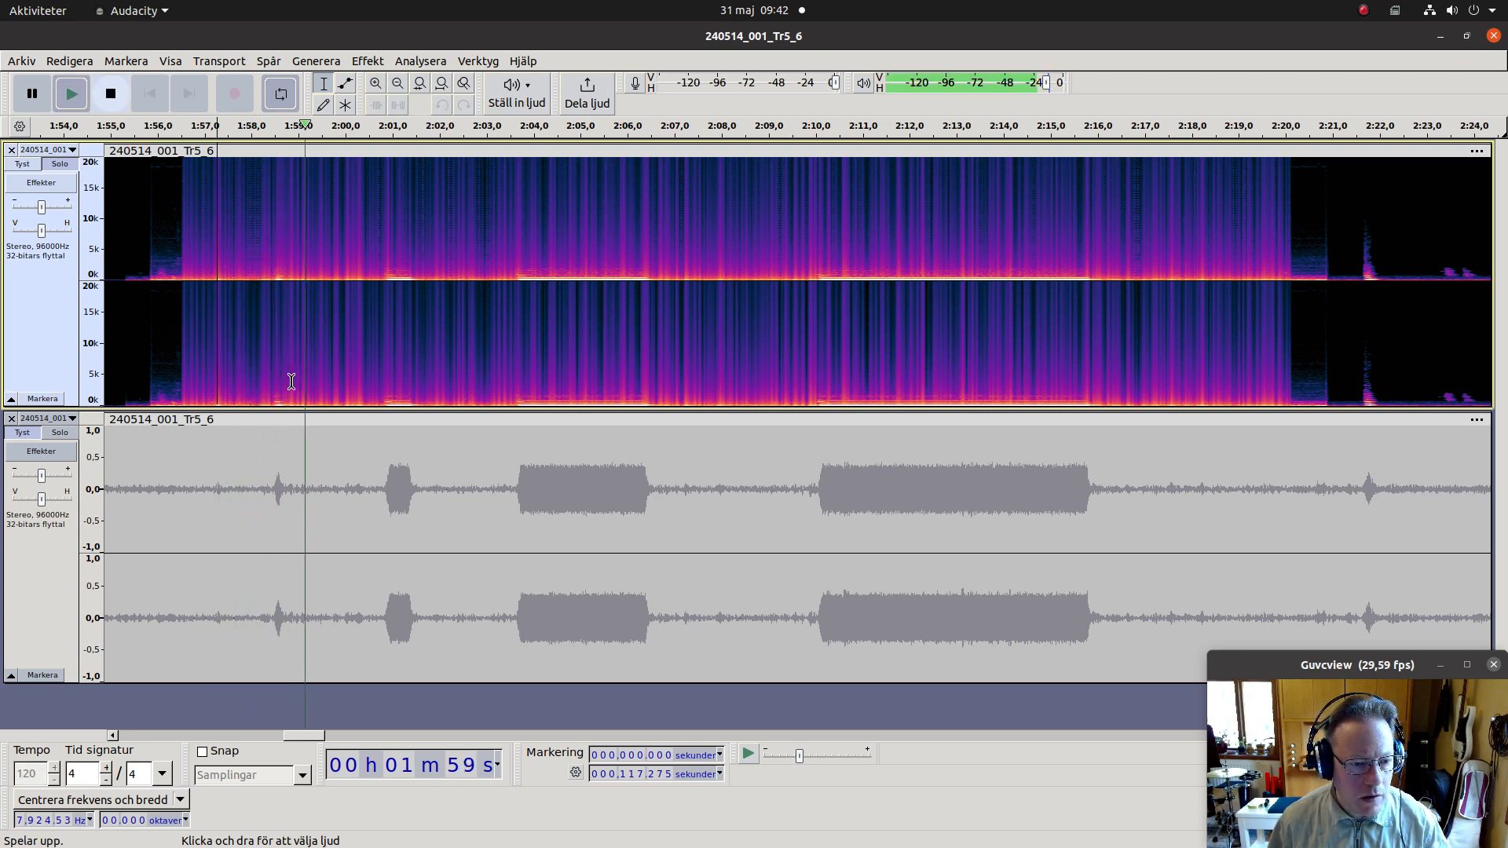
key(space)
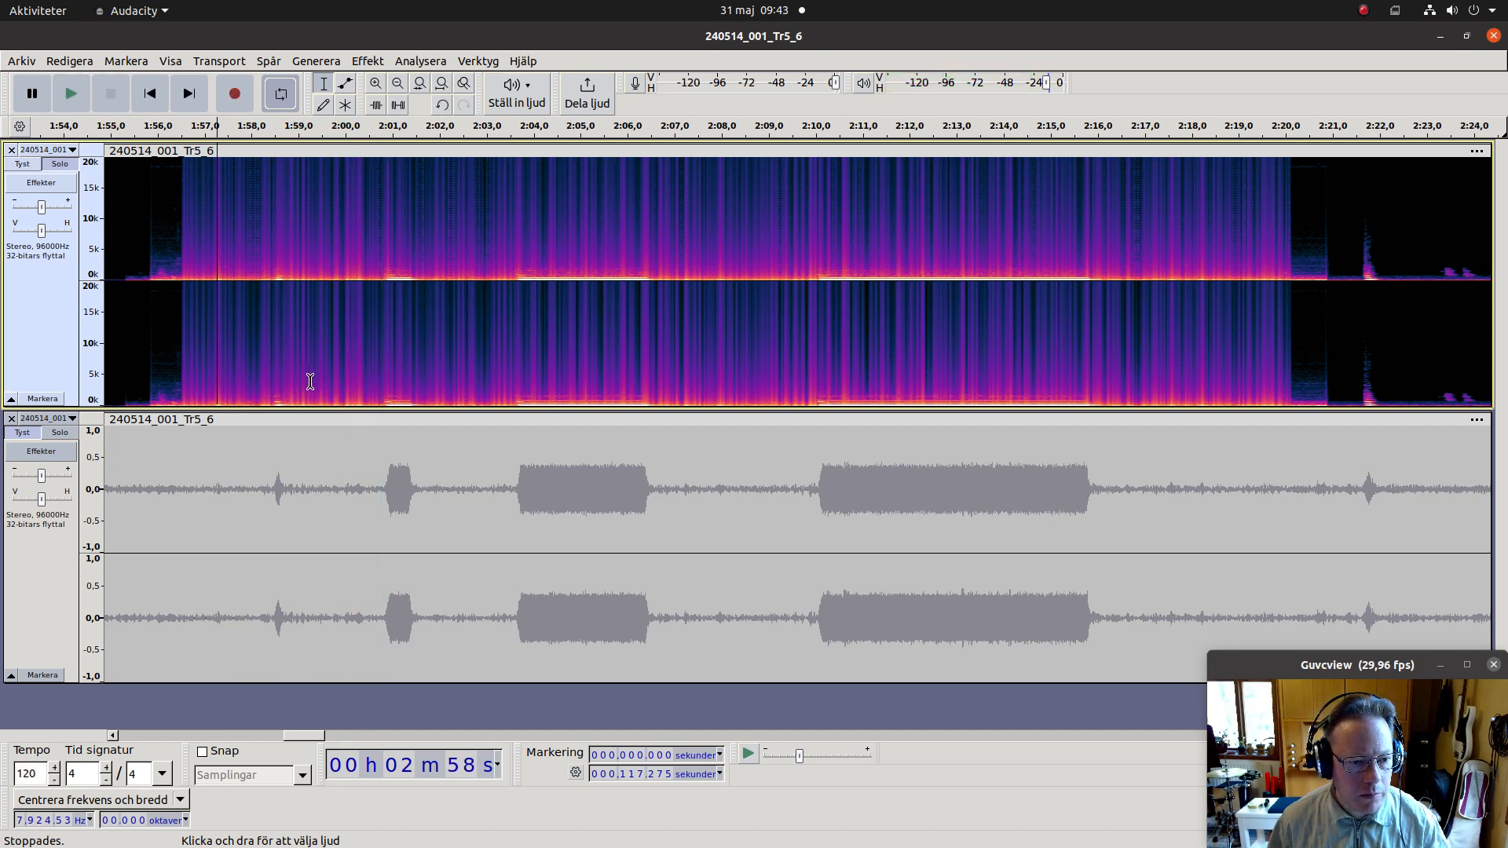
key(space)
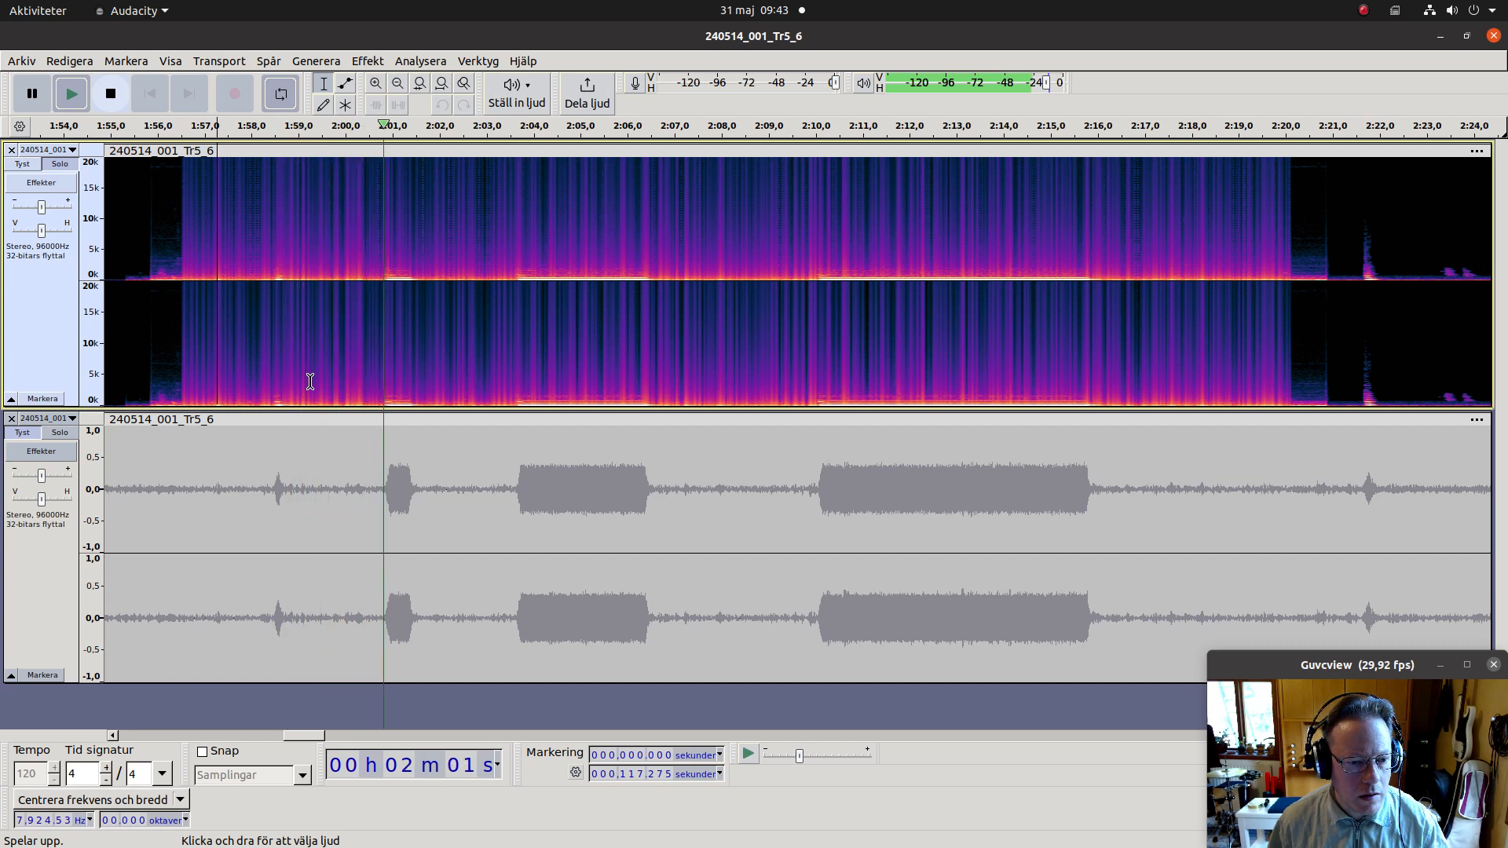
key(space)
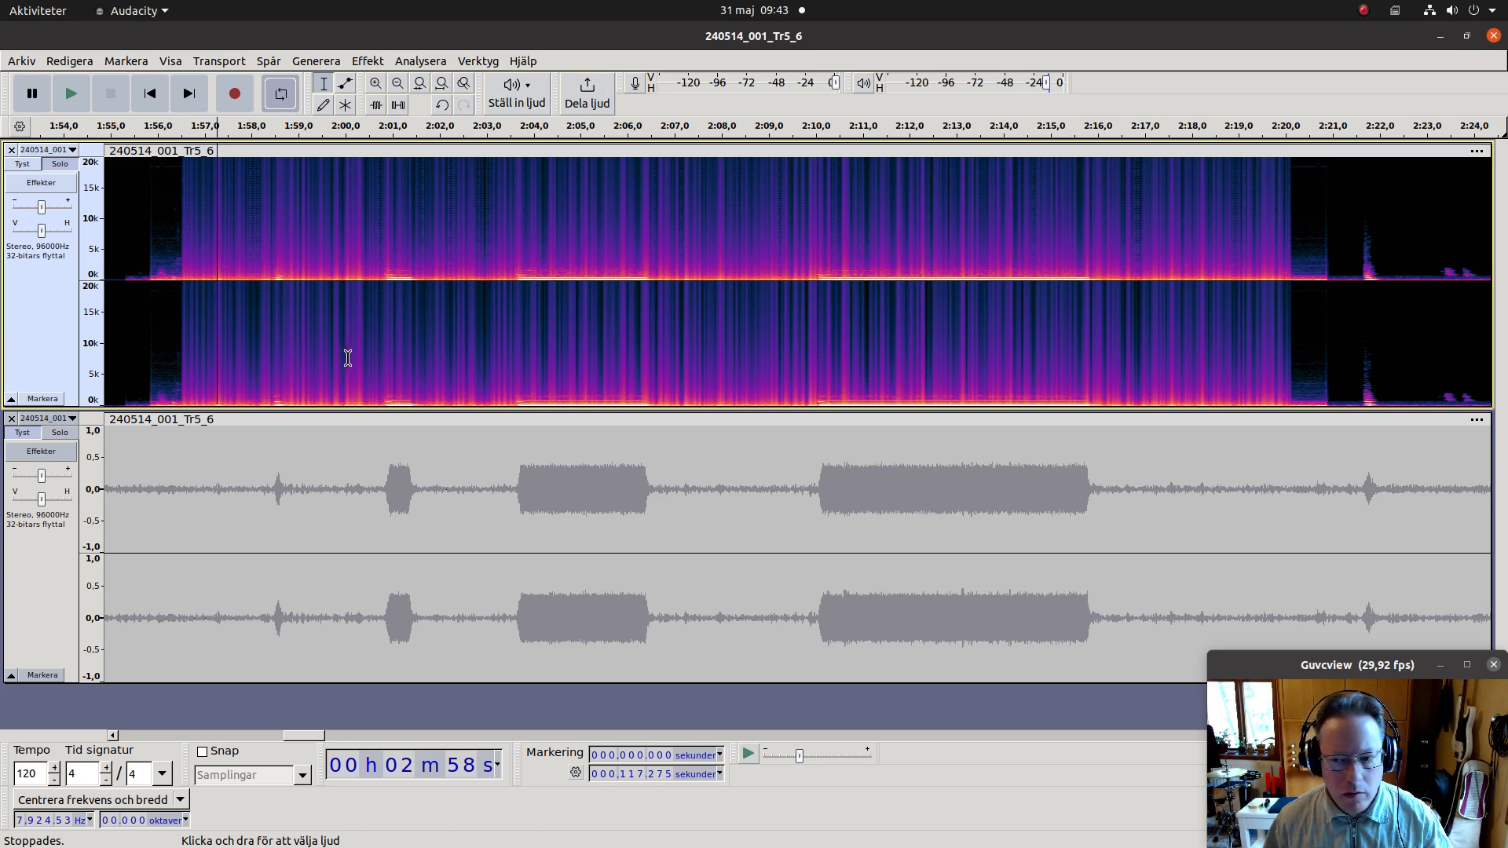
Step: Select about 1.5 s of noise between 1:59 and 2:01 in the spectrogram, set the loop to it and play it
click(304, 374)
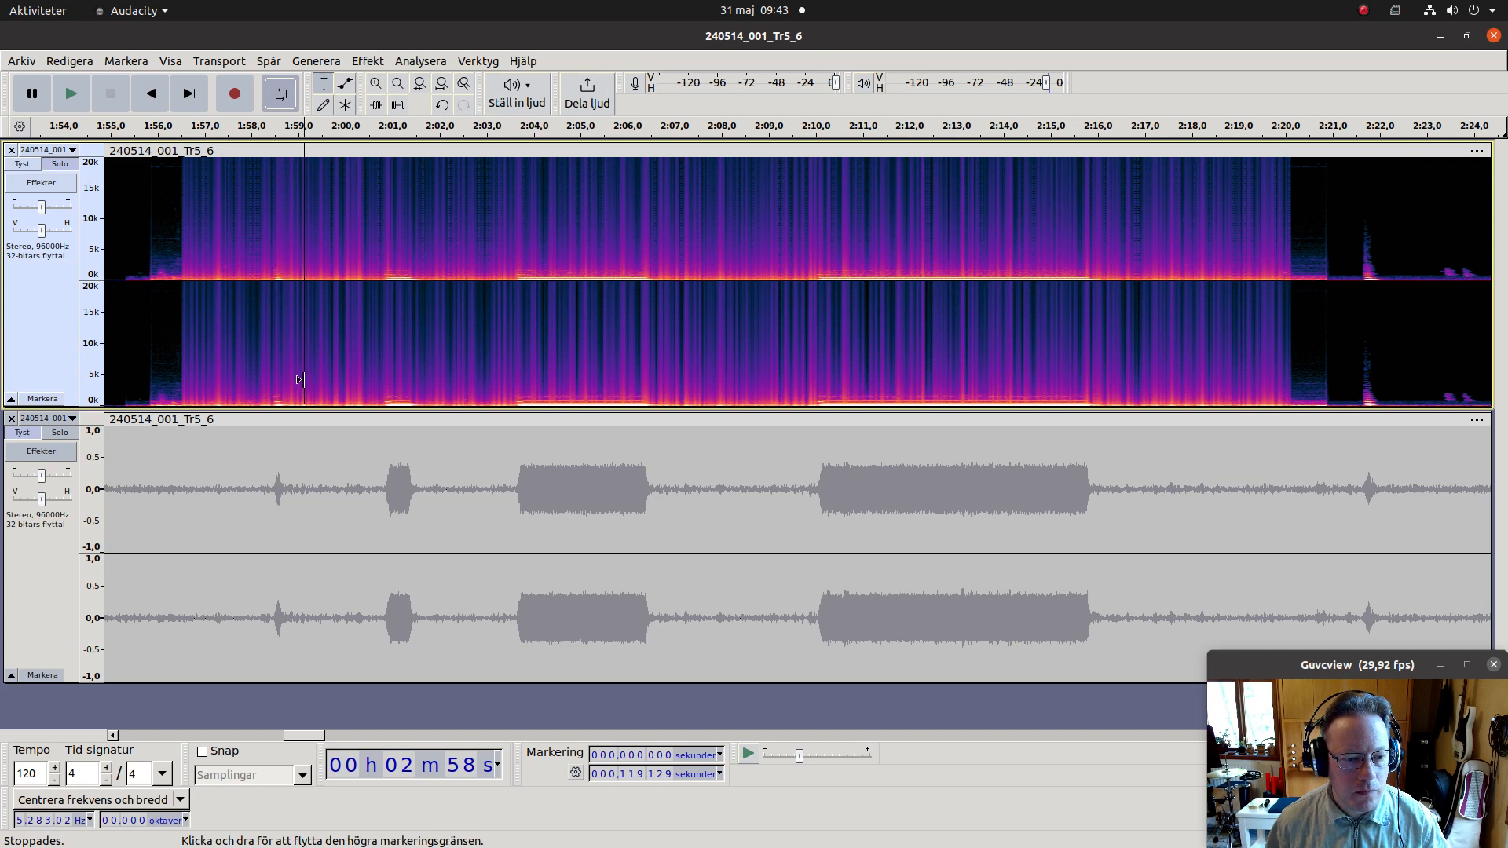
drag(307, 378, 374, 385)
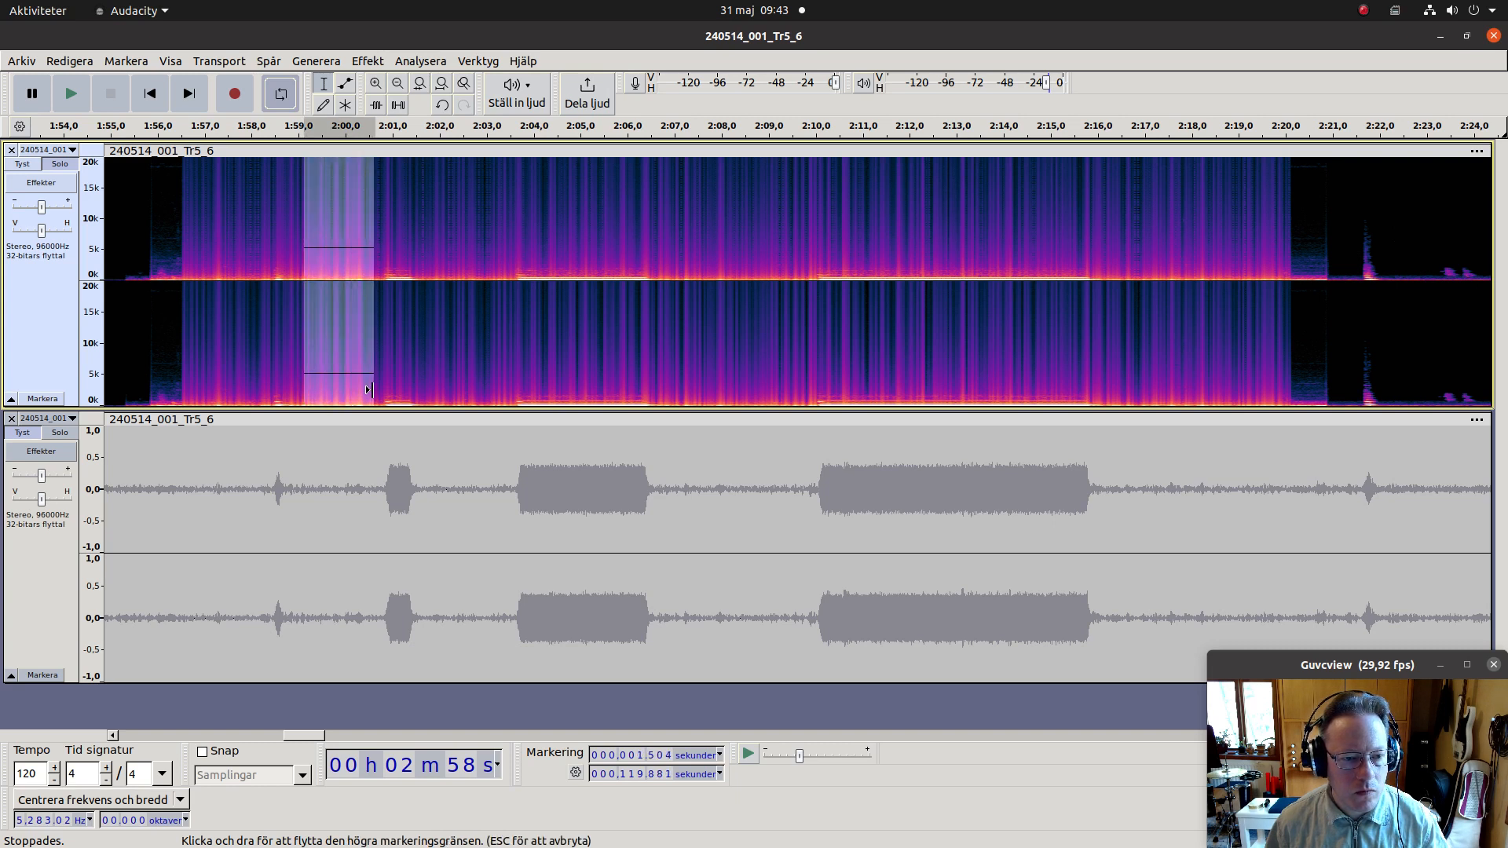
click(228, 63)
mouse_move(242, 136)
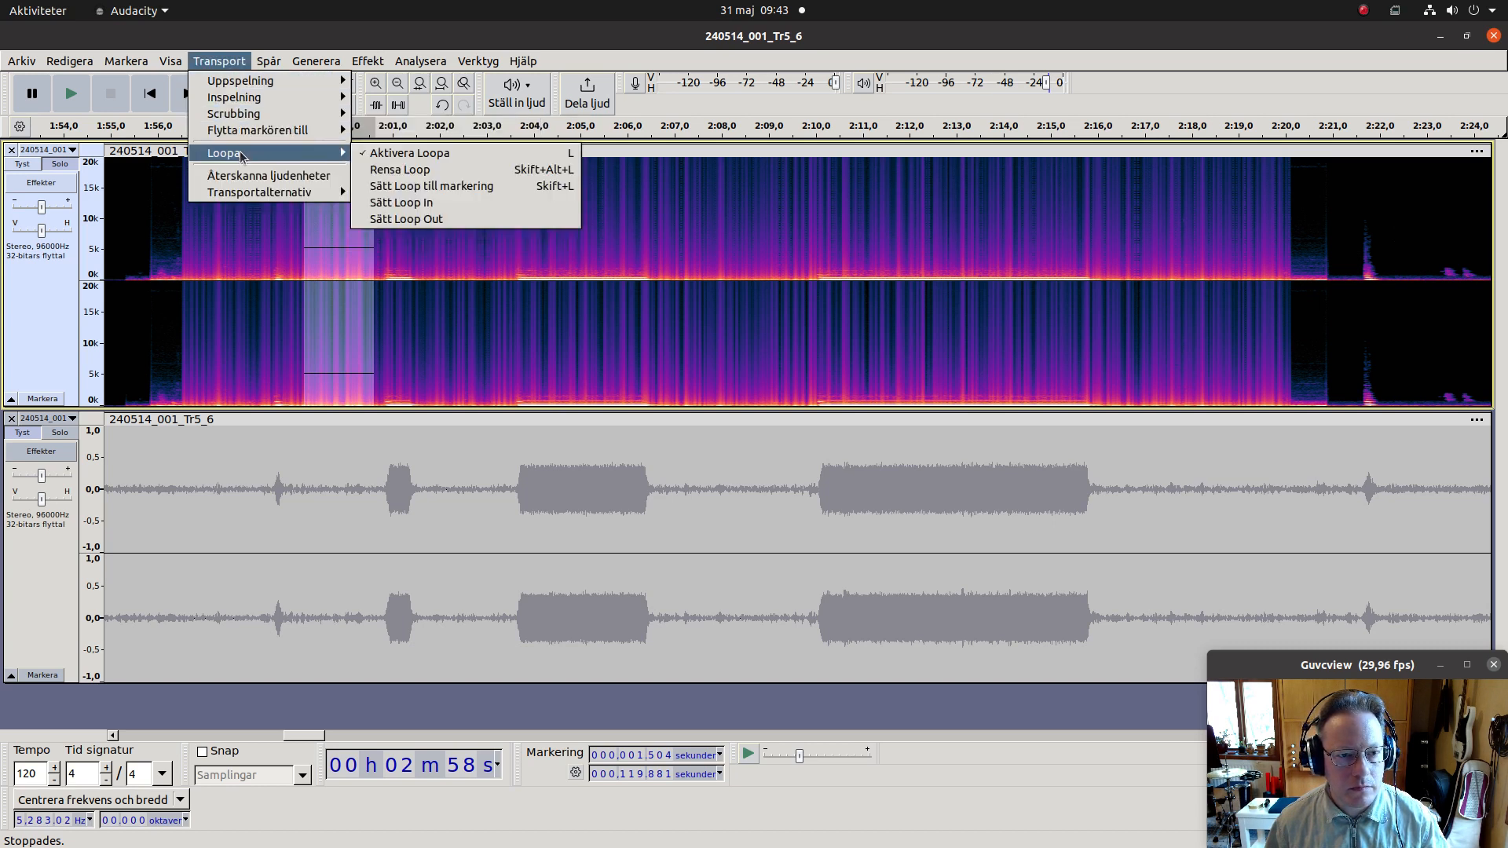
click(378, 187)
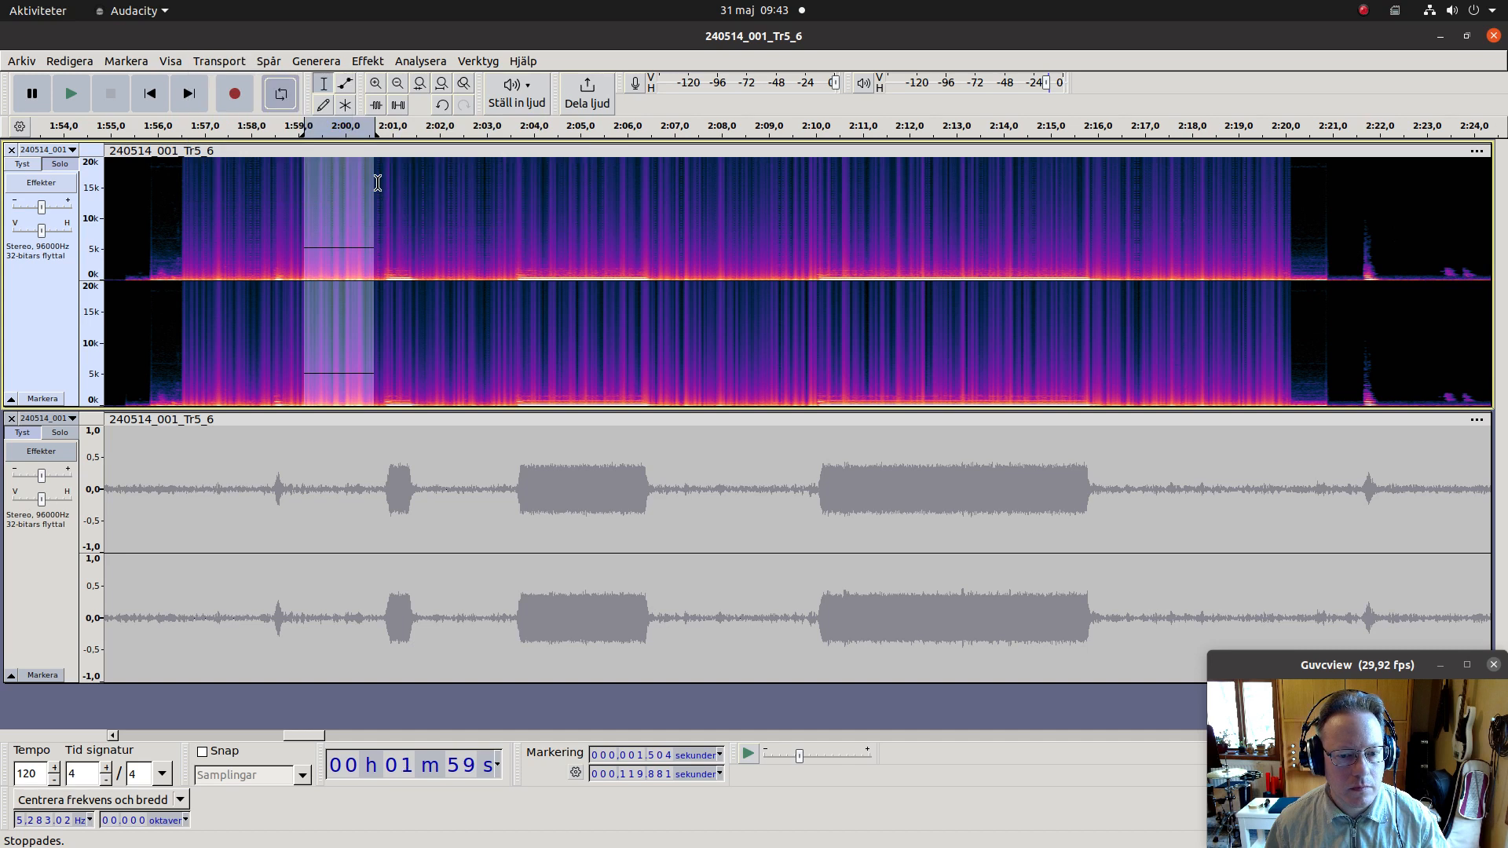
key(space)
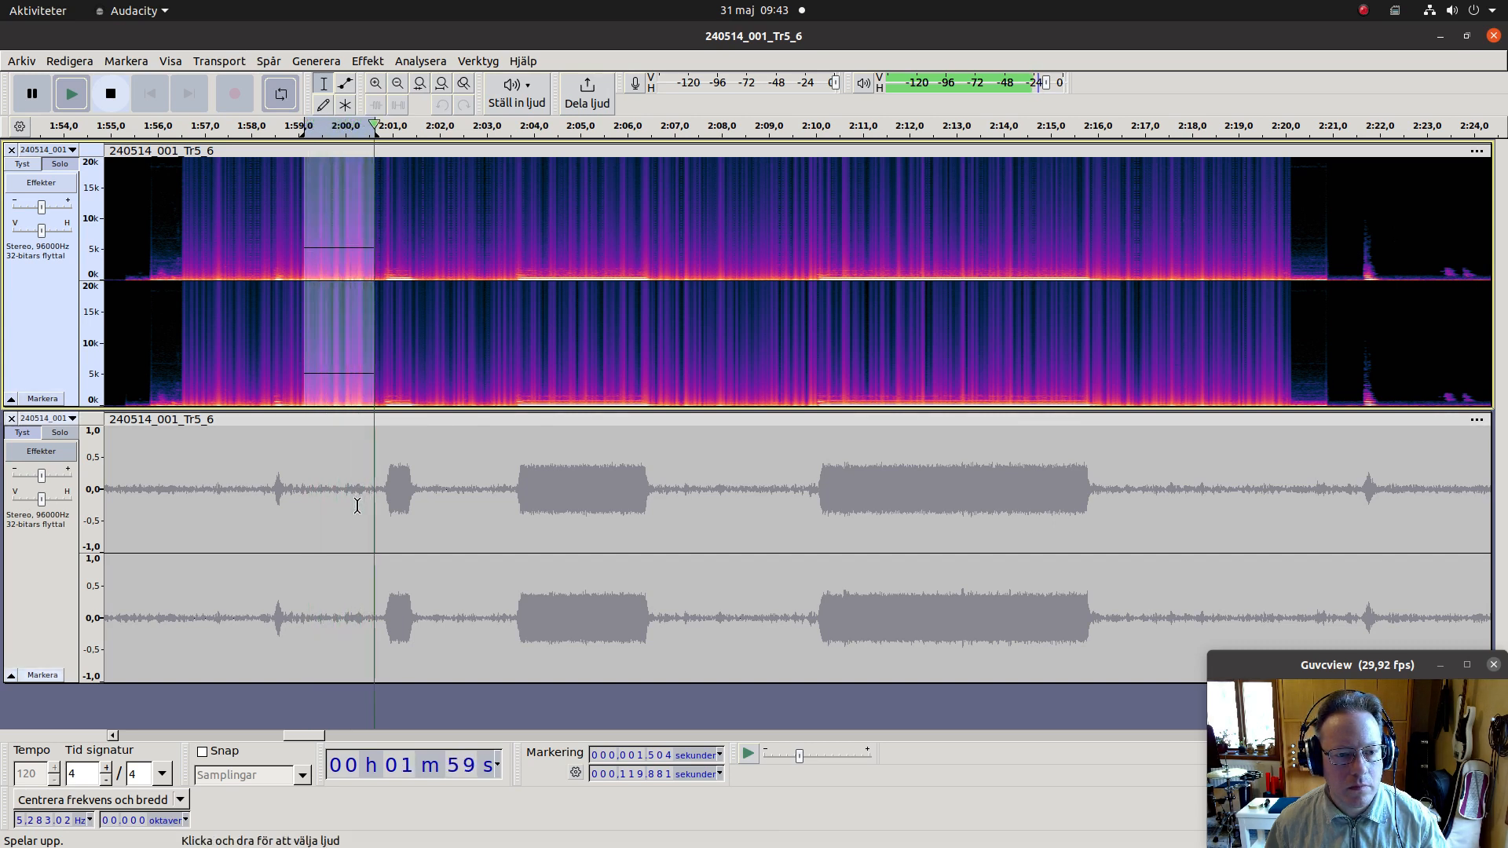
key(space)
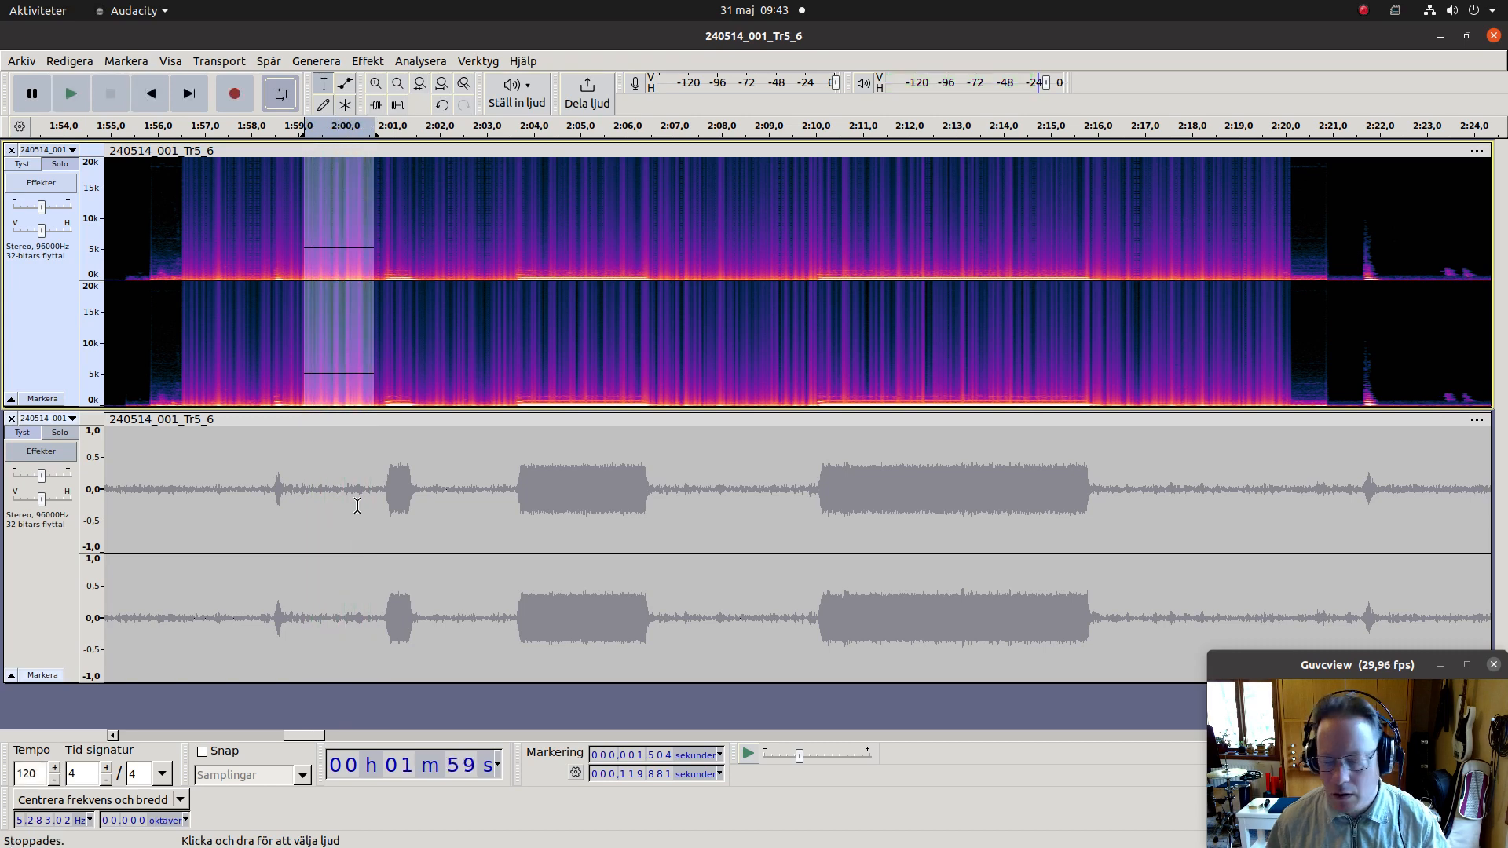
Step: Capture a new Noise Reduction noise profile from the selected 1.5 s stretch
click(368, 63)
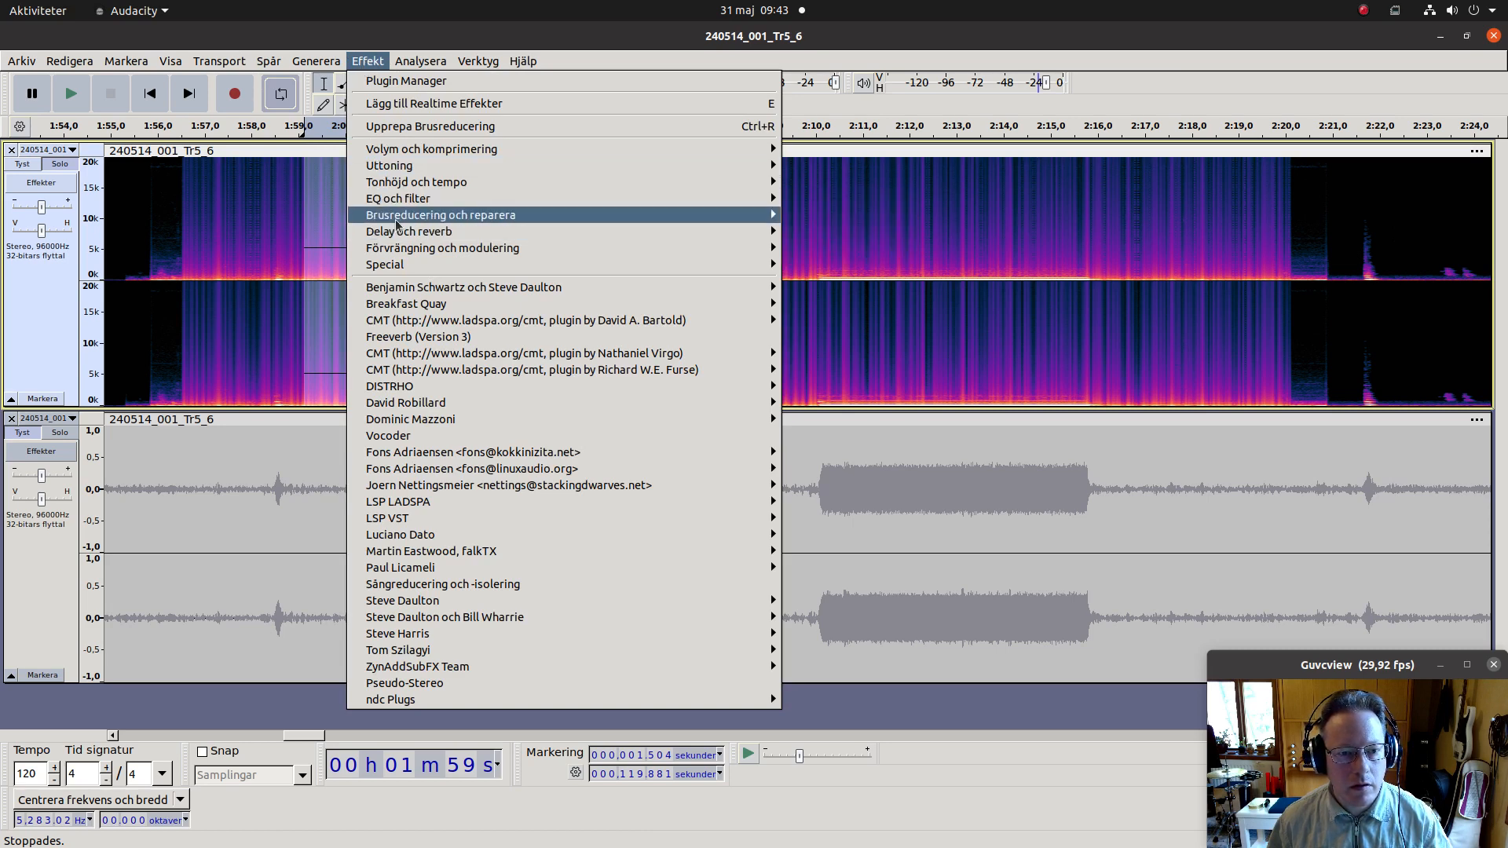
mouse_move(409, 217)
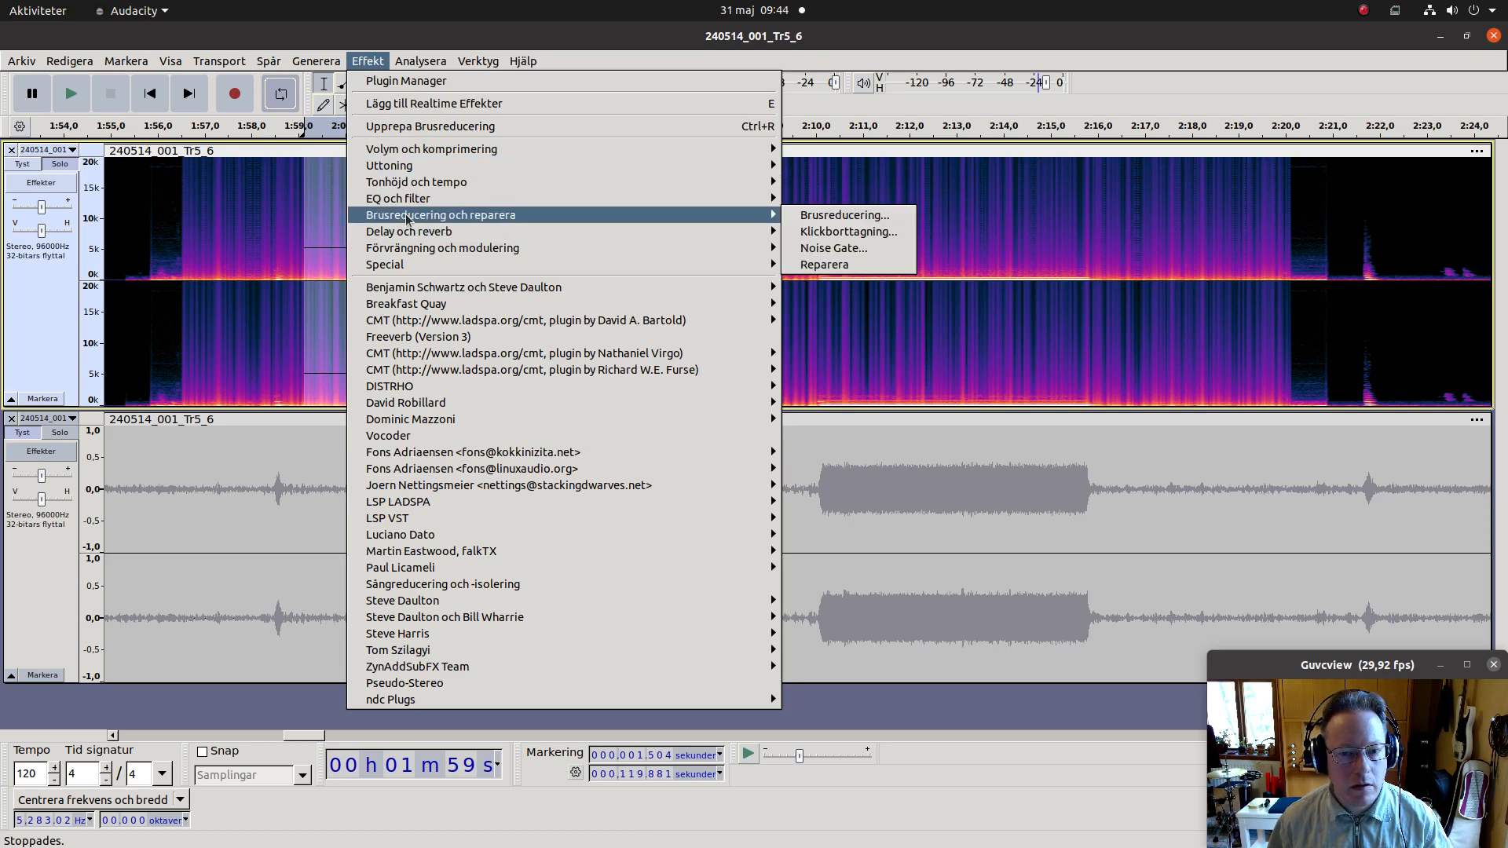
click(817, 220)
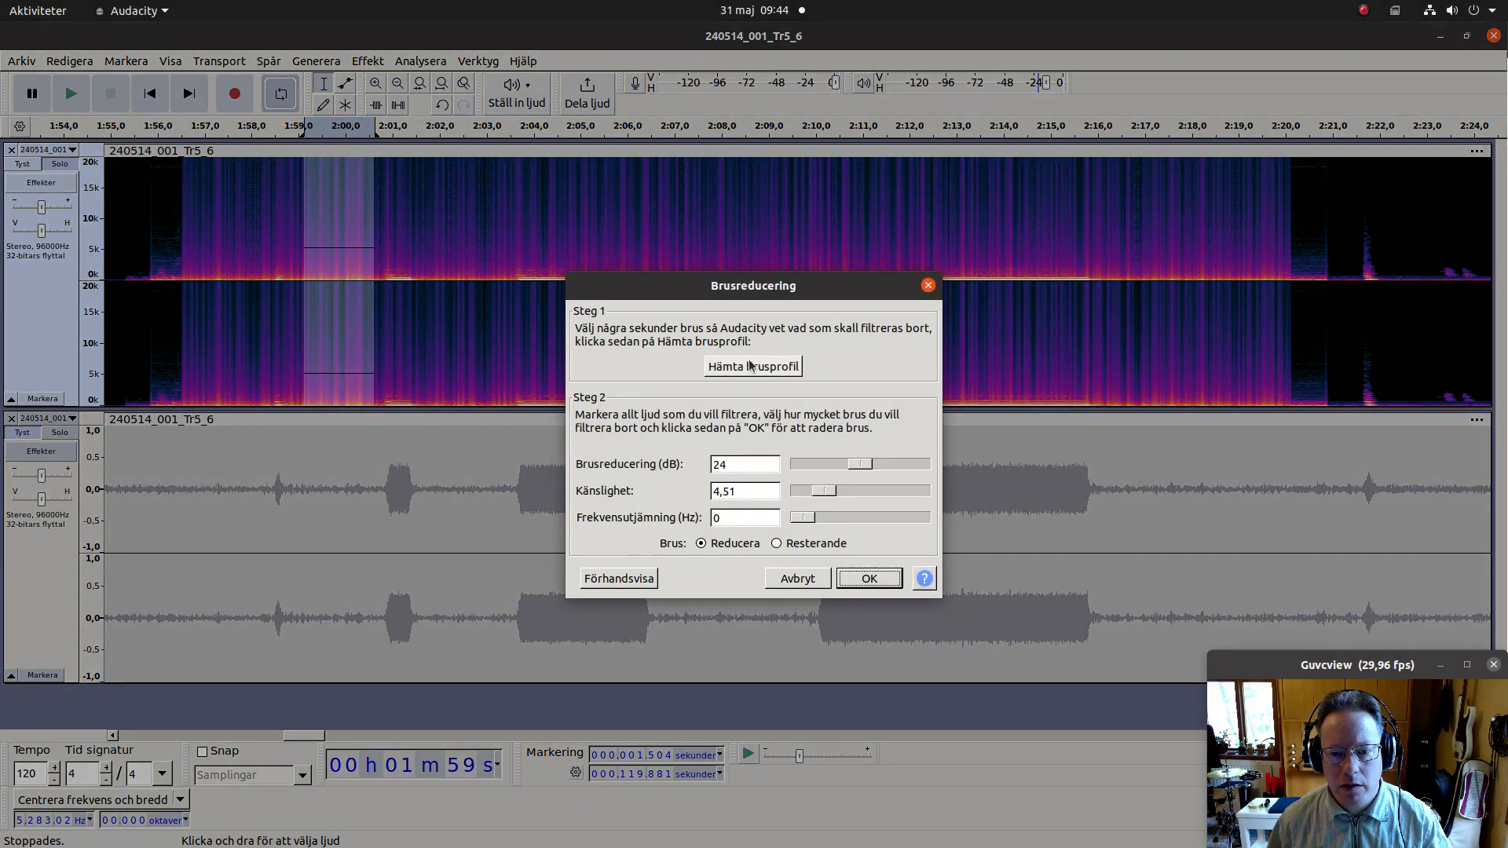
click(750, 367)
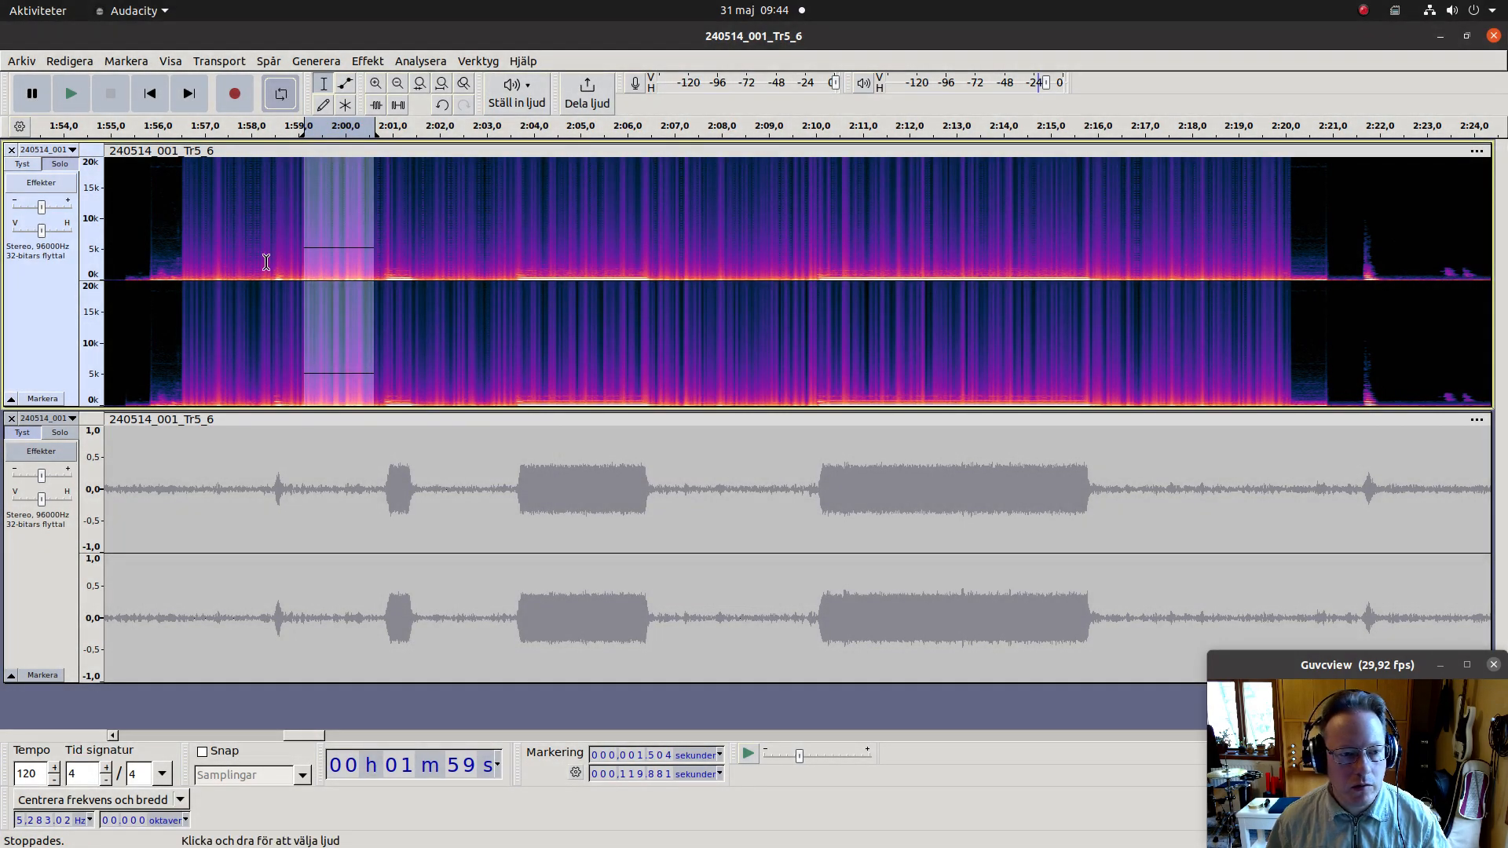
Step: Show the cleaned track as a waveform and select about 6.6 s from 2:10, covering the long loud tone
click(65, 151)
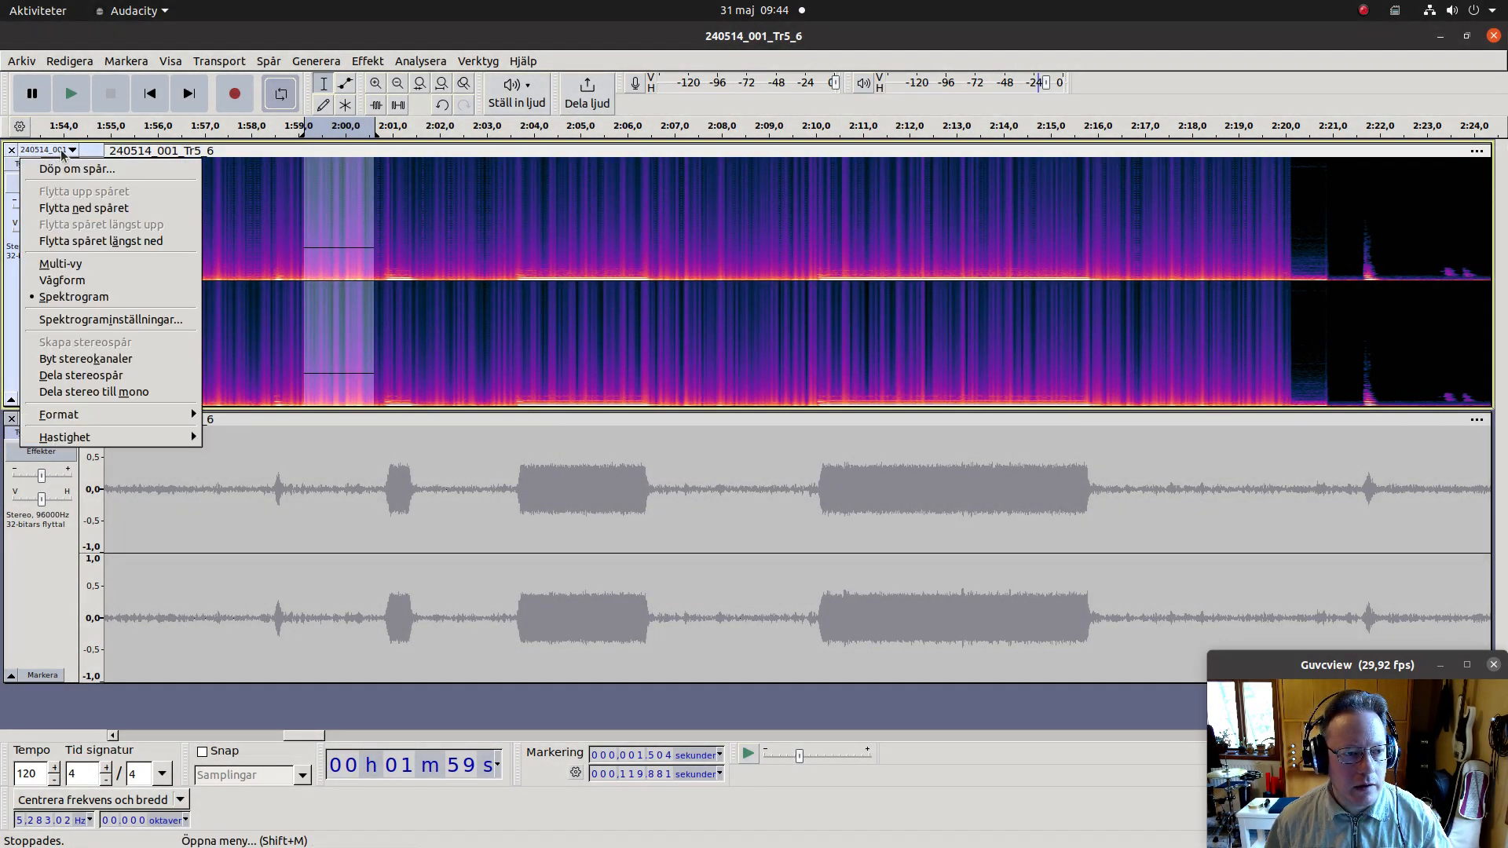
click(67, 283)
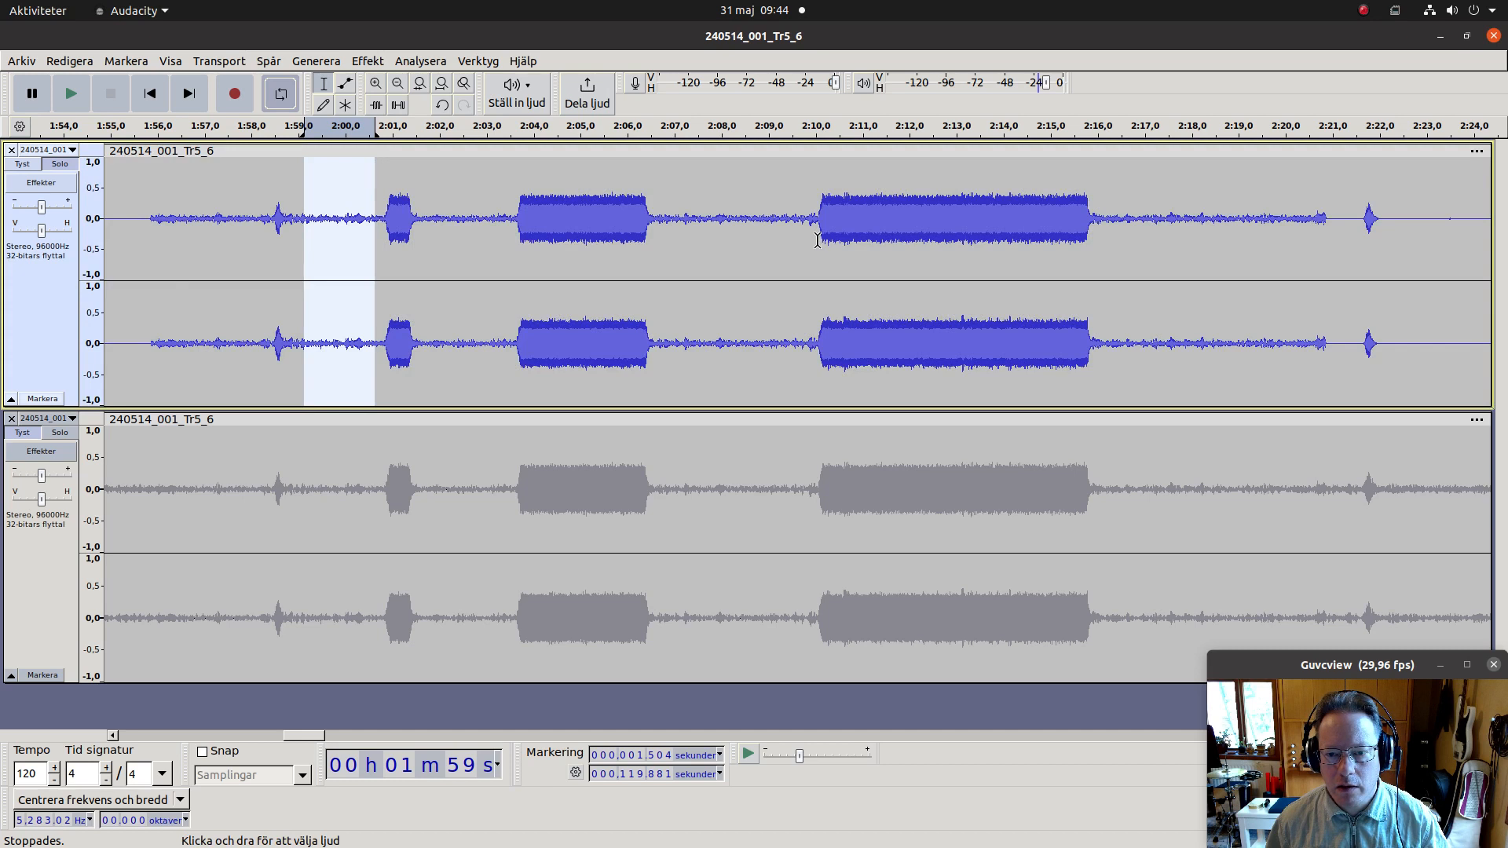
drag(817, 241, 1125, 268)
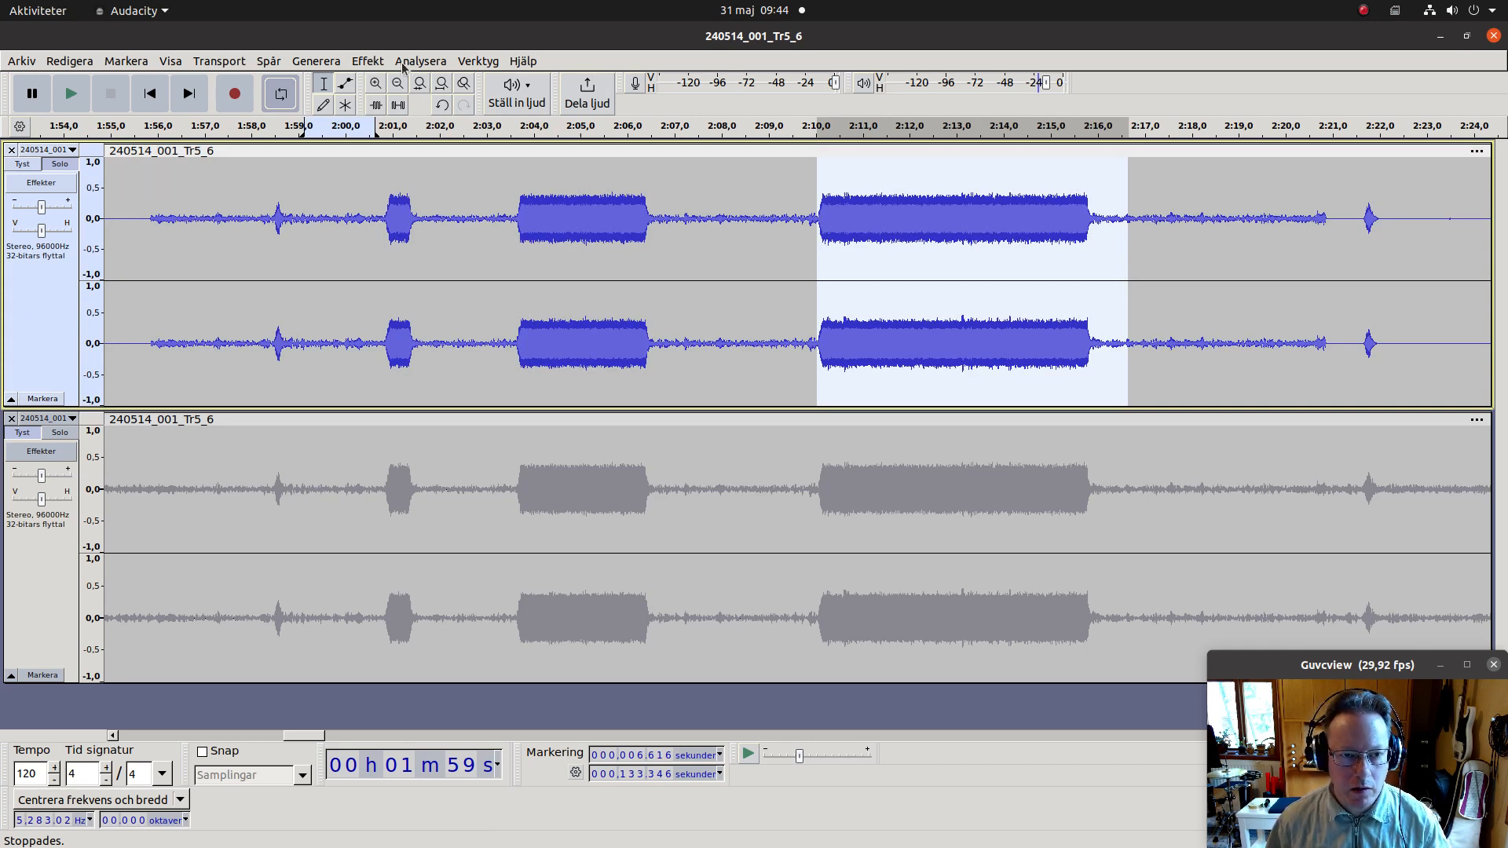
Step: Open Noise Reduction for the selected stretch and preview it with the current settings
click(370, 63)
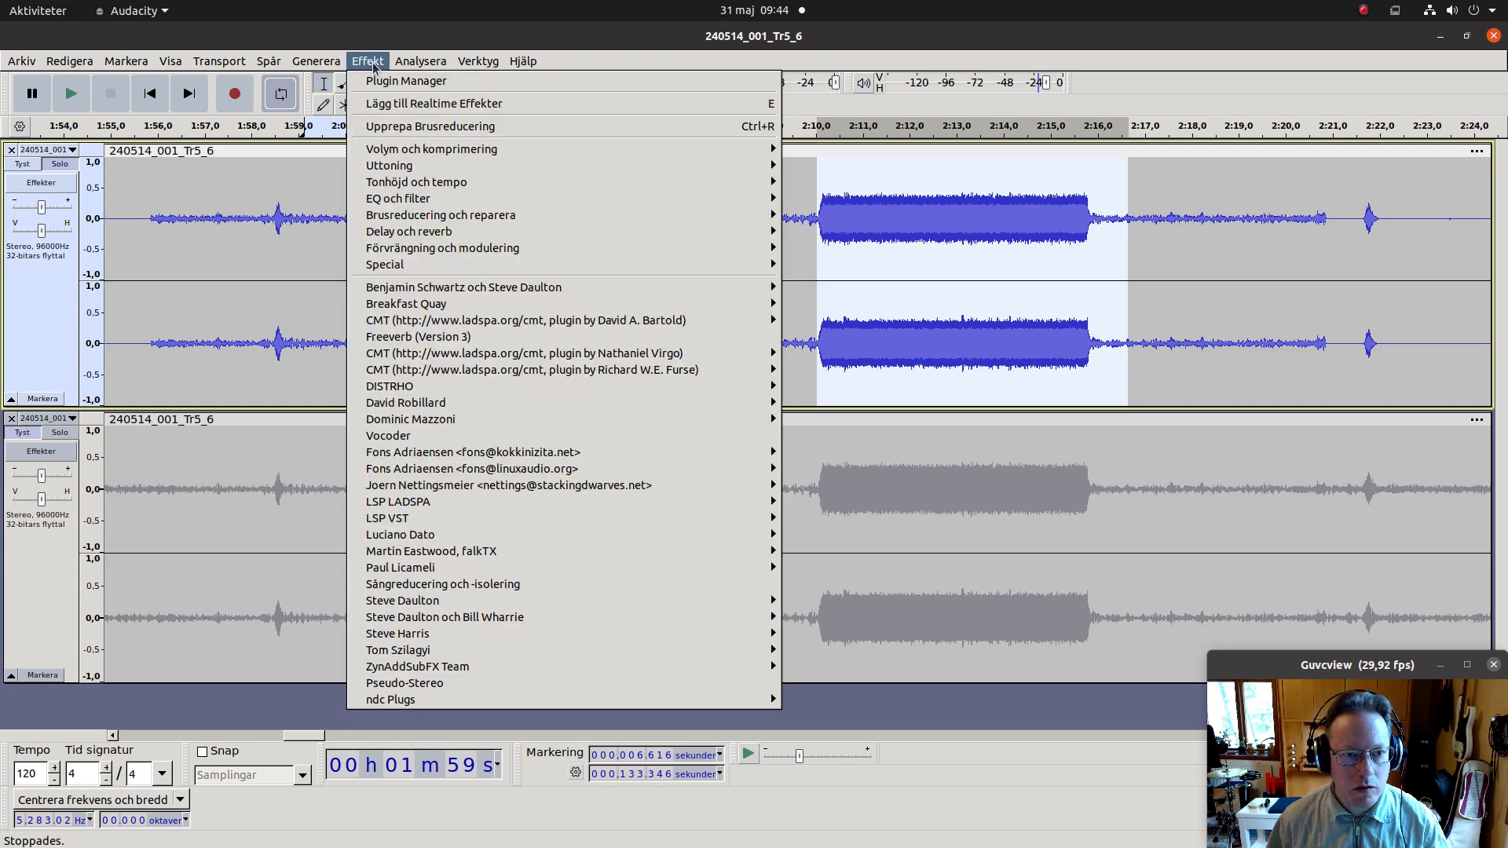
mouse_move(401, 230)
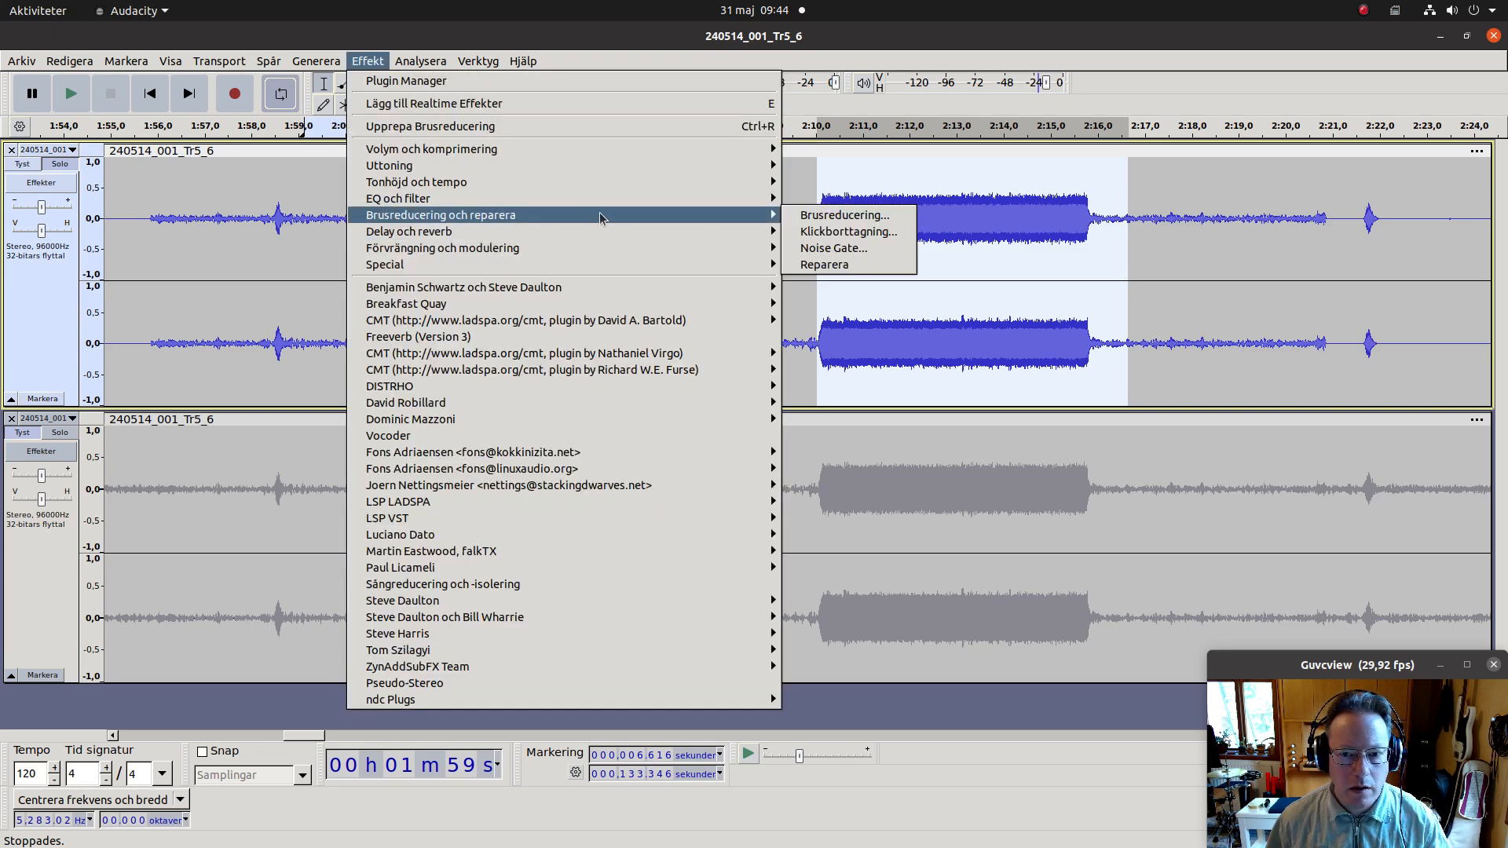
click(841, 216)
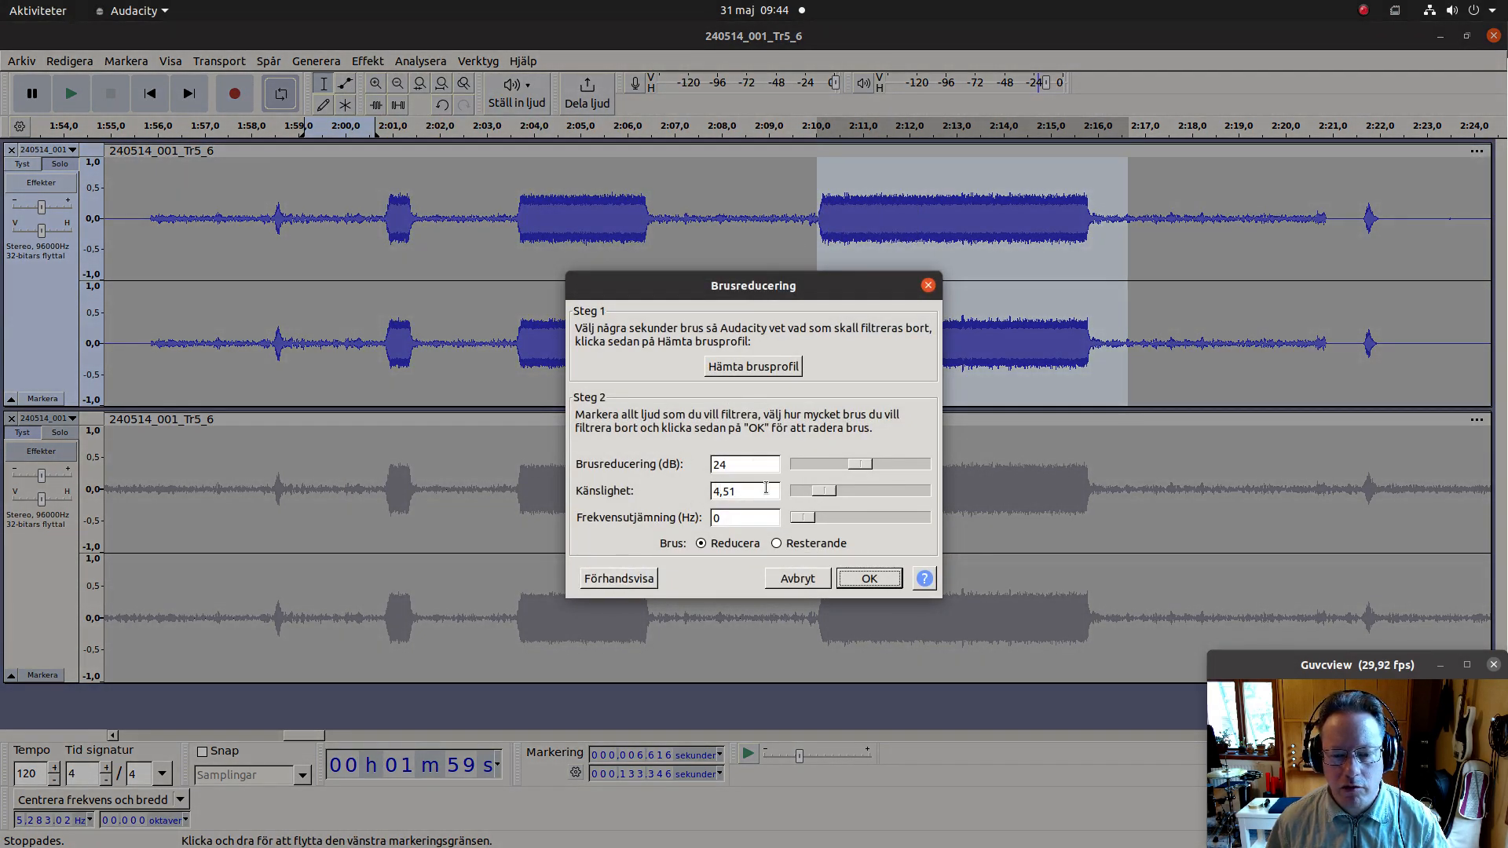
click(621, 578)
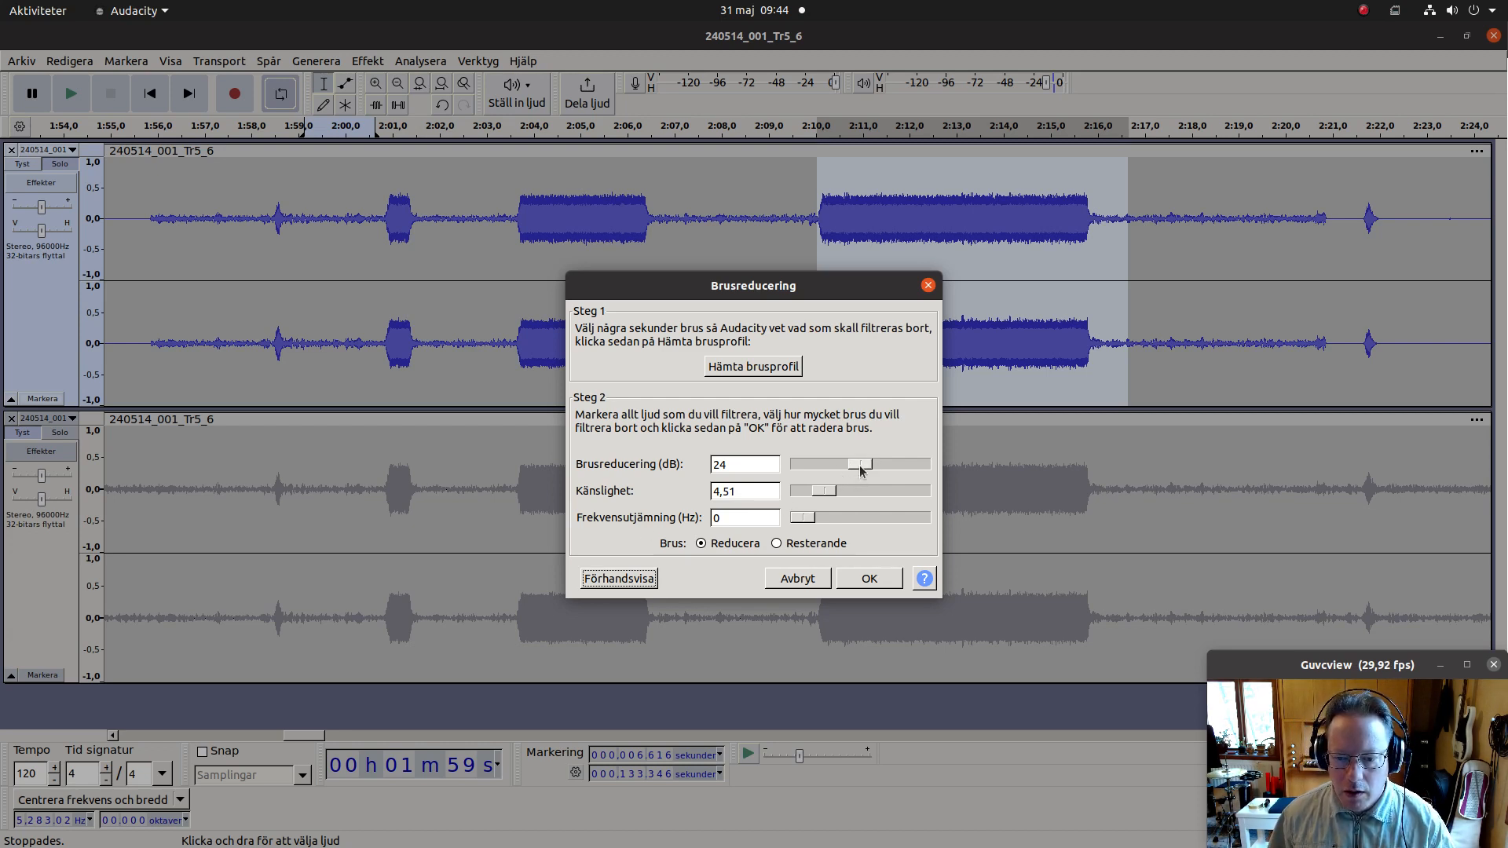
Step: Raise the noise reduction to 48 dB while previewing the selection at sensitivities 9.01 and 4.51
drag(824, 495, 846, 495)
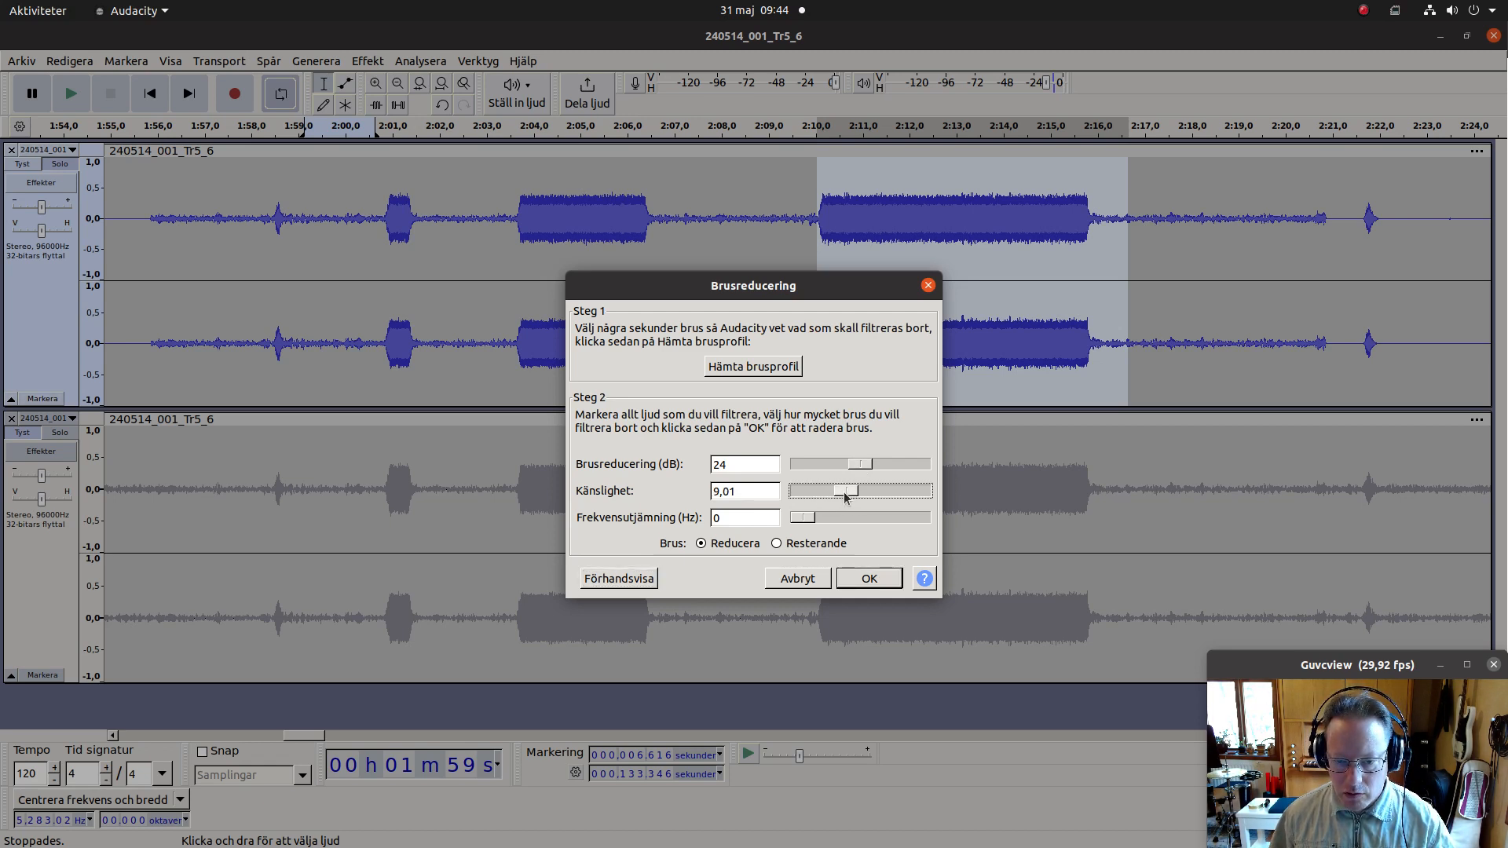
click(634, 580)
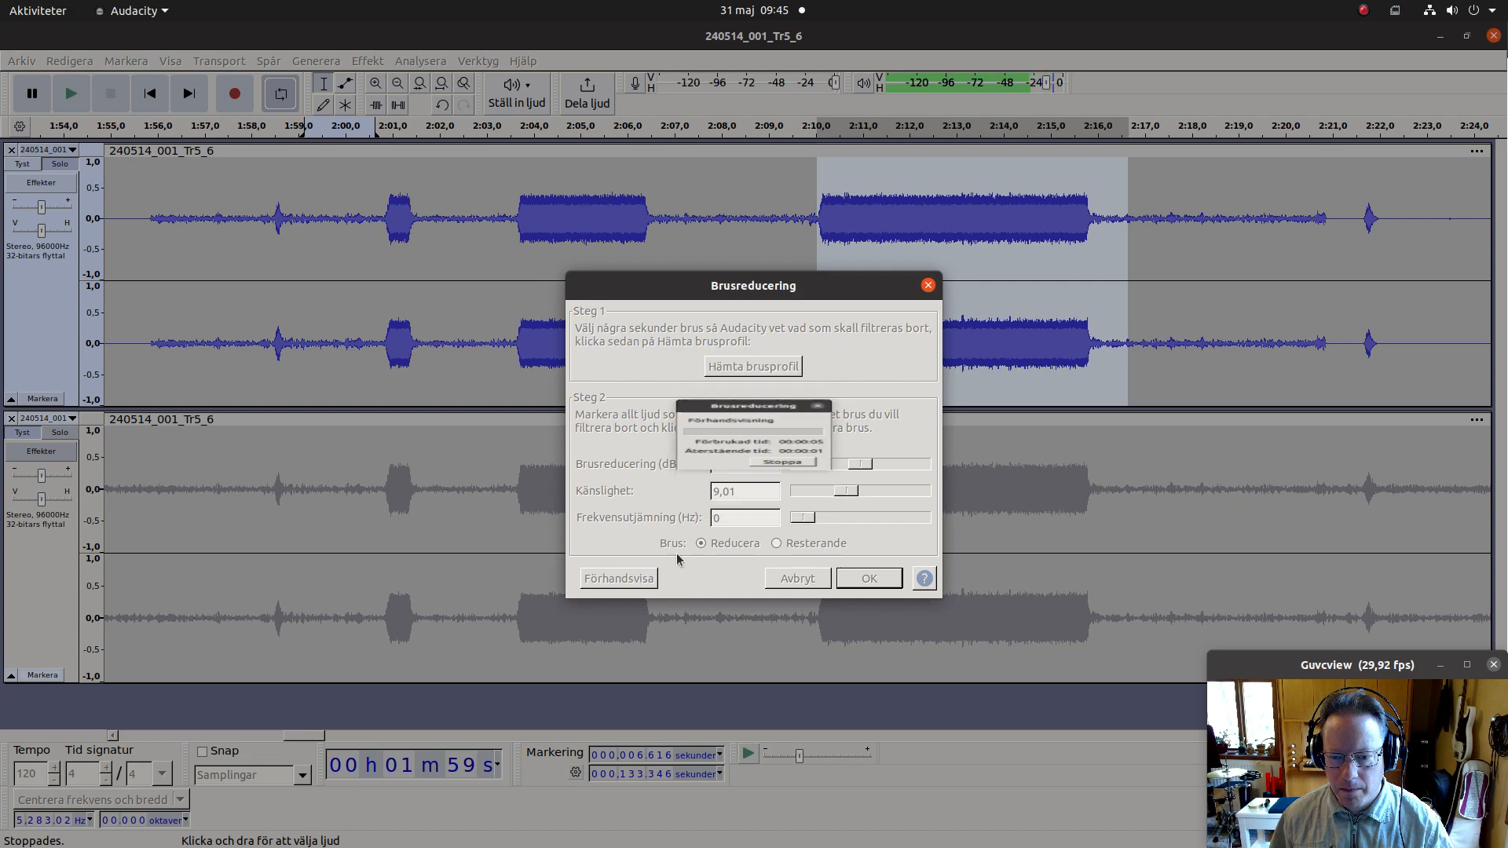
click(888, 465)
drag(888, 465, 917, 465)
click(635, 579)
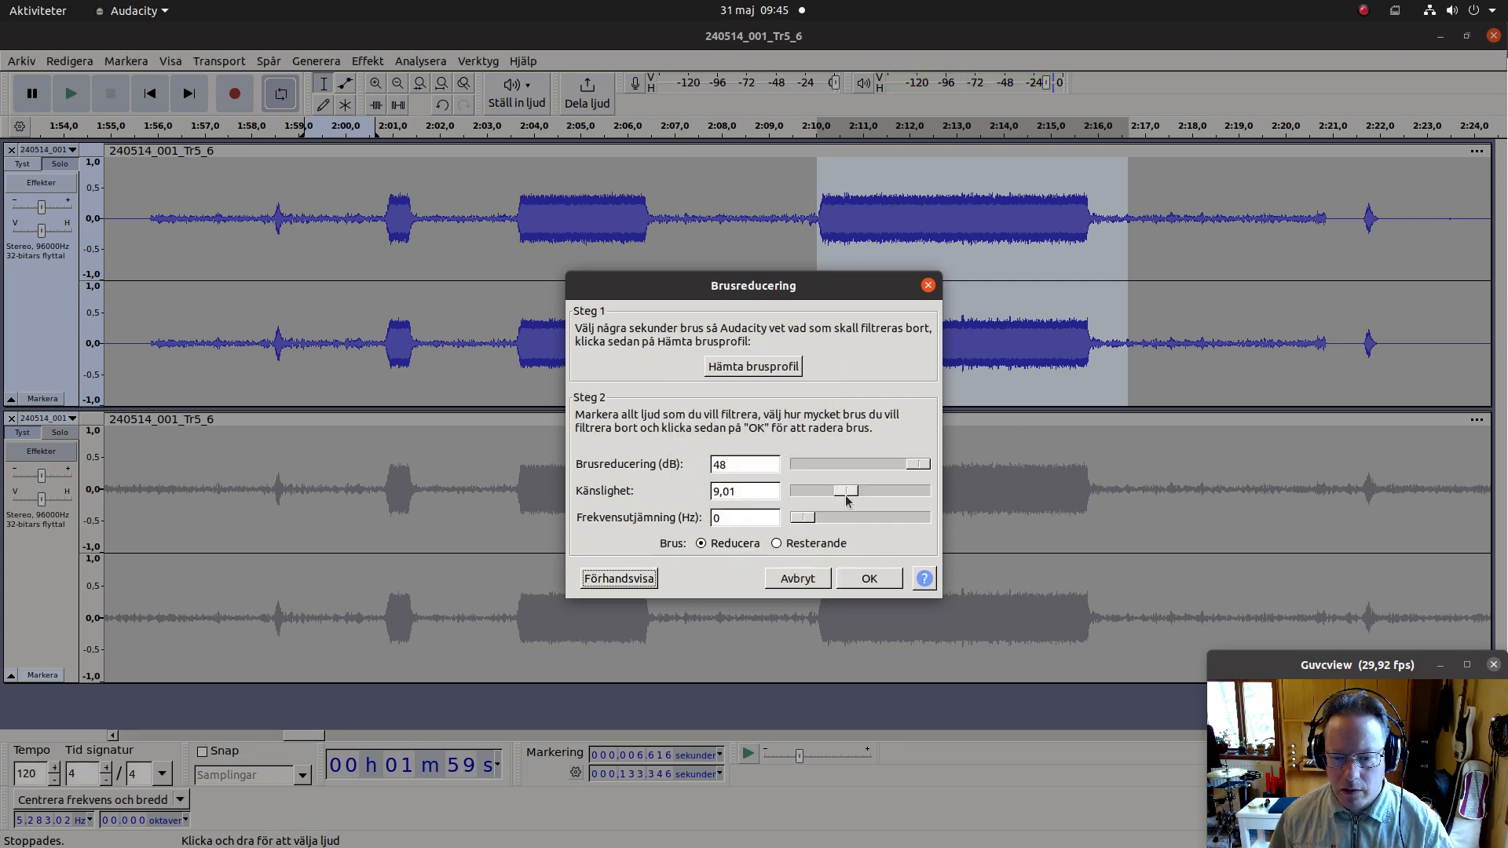
drag(848, 500, 830, 501)
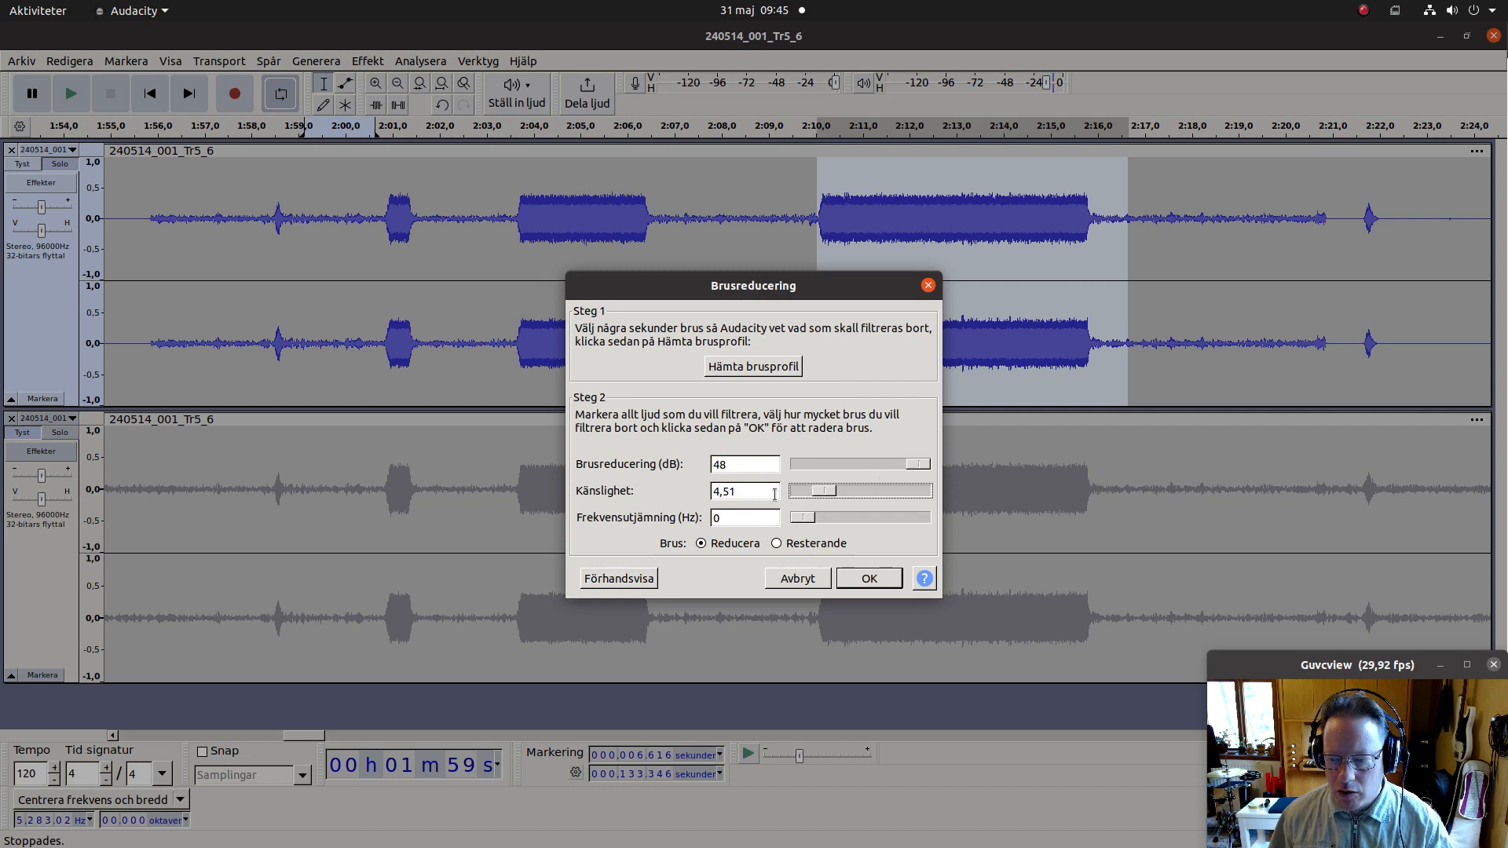
click(621, 578)
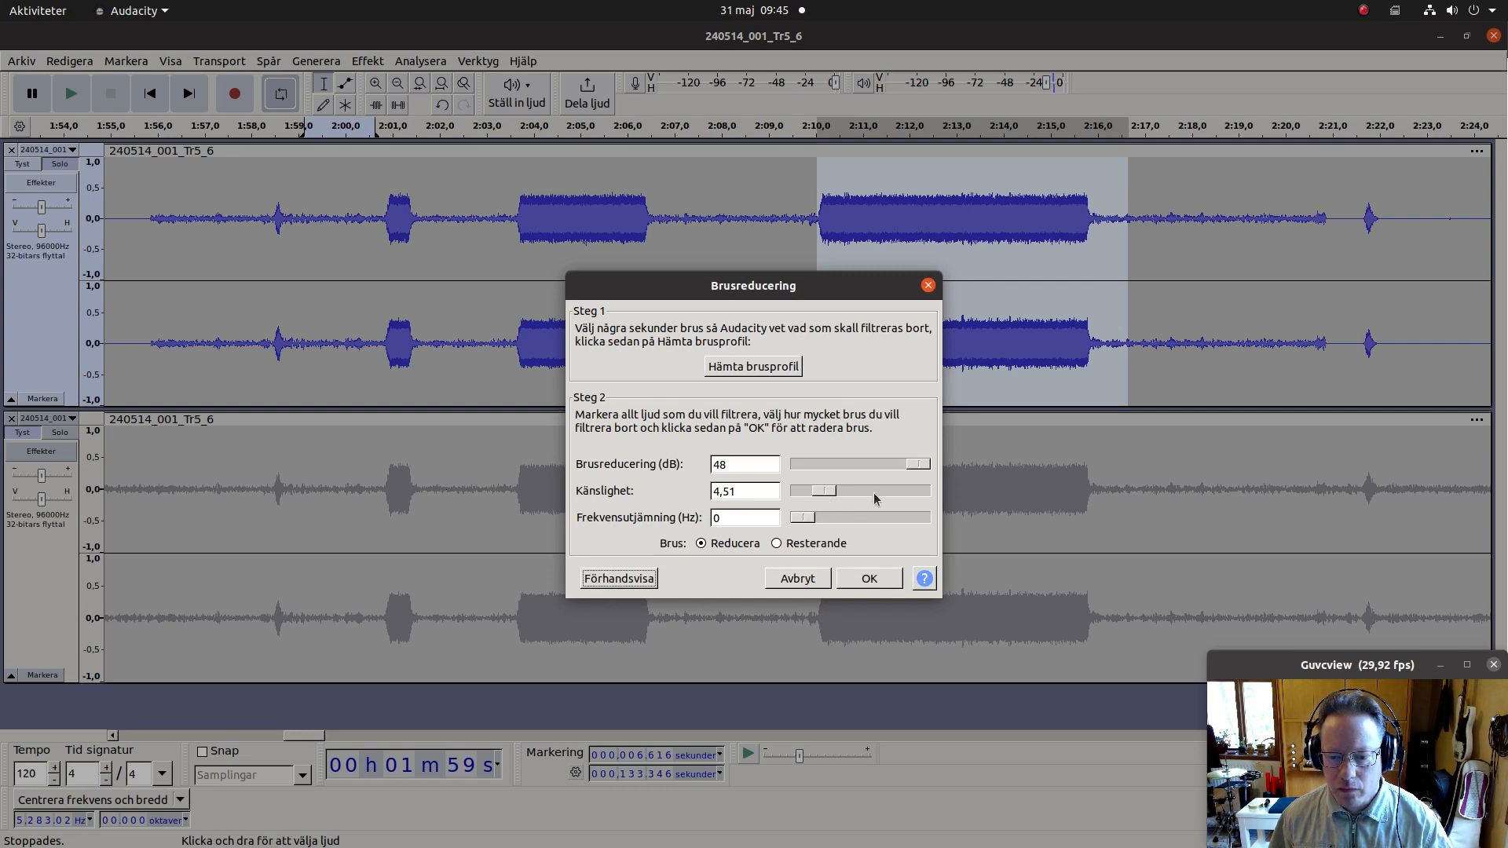
Step: Try frequency smoothing of 6 and 2 in the Noise Reduction preview, and return it to 0
click(801, 520)
drag(801, 522, 862, 520)
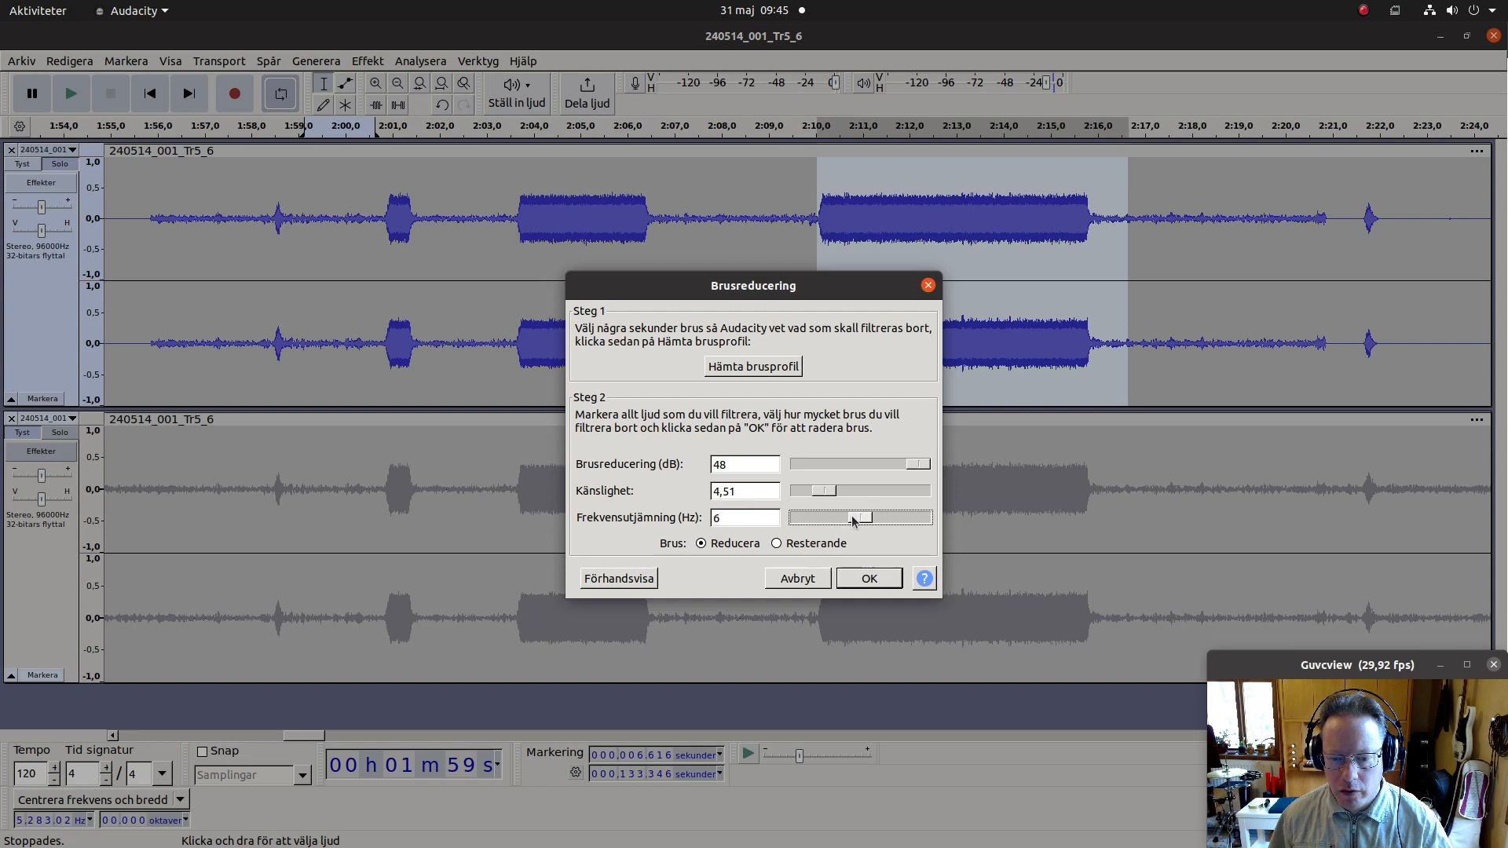
click(632, 580)
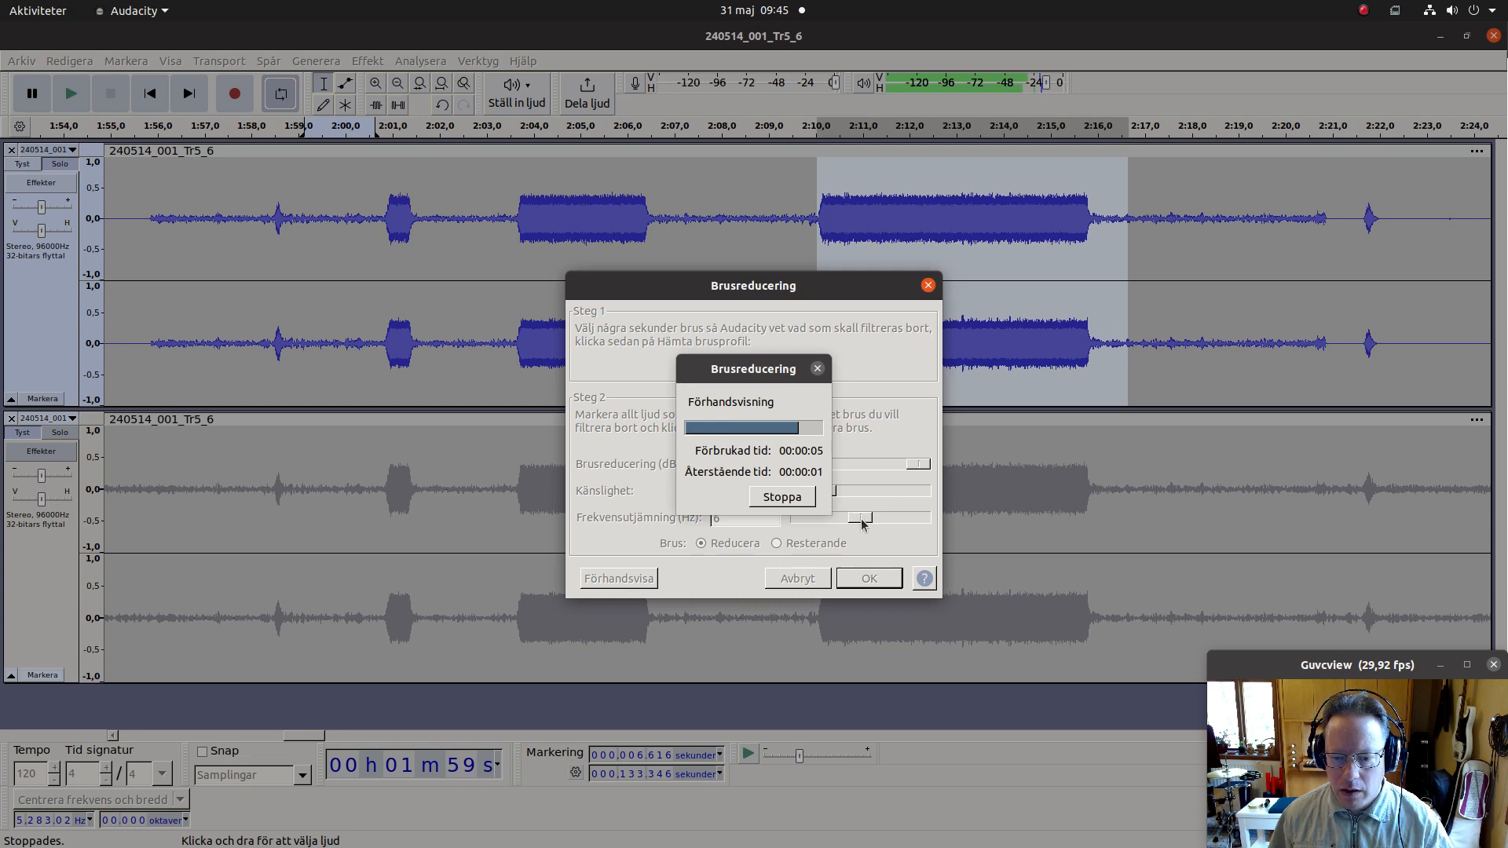
drag(862, 524, 825, 527)
click(641, 582)
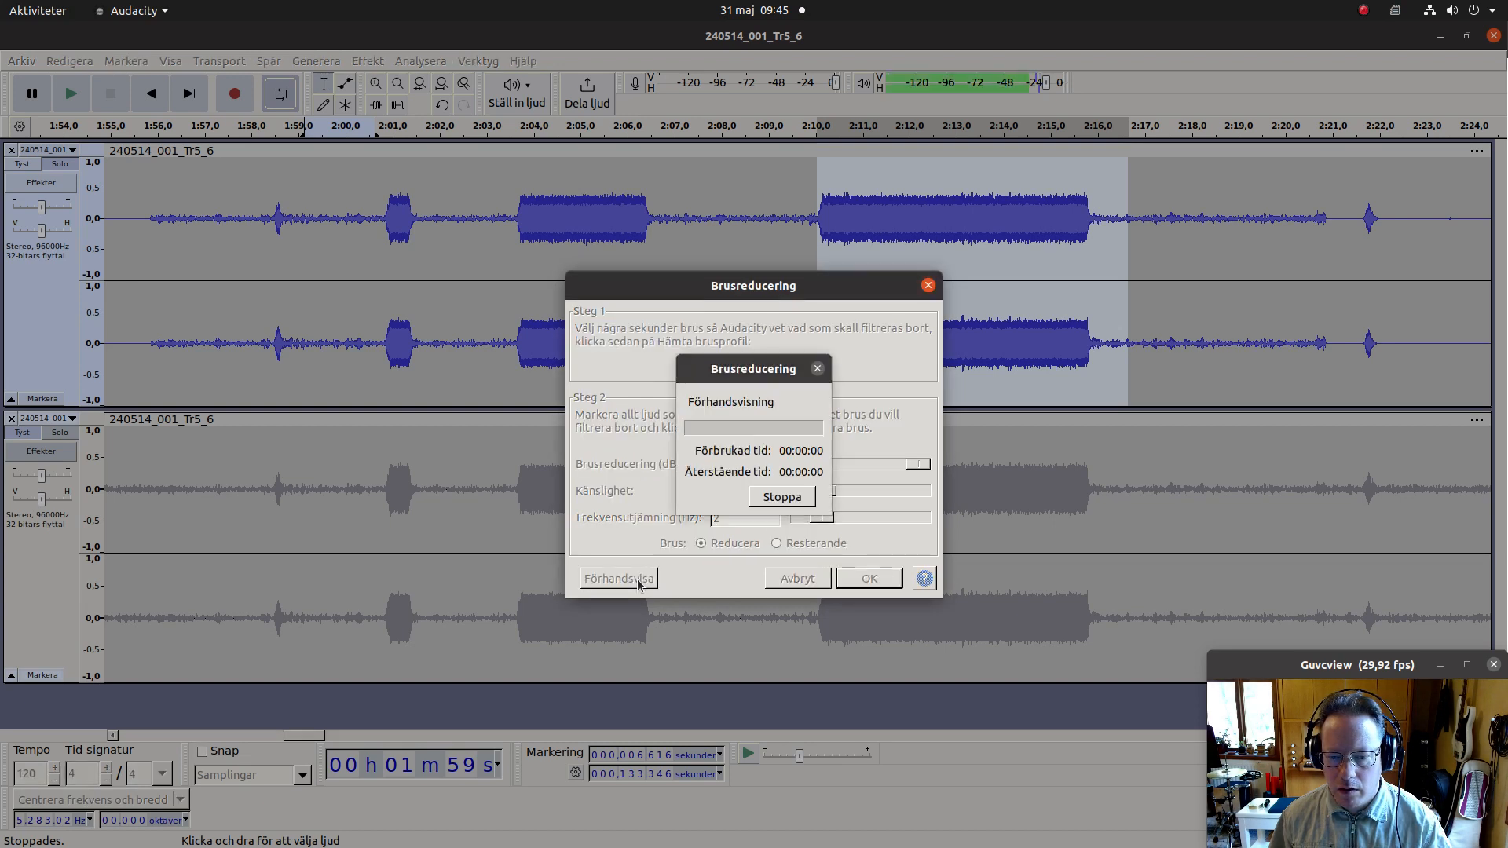
click(796, 503)
key(Left)
key(Left)
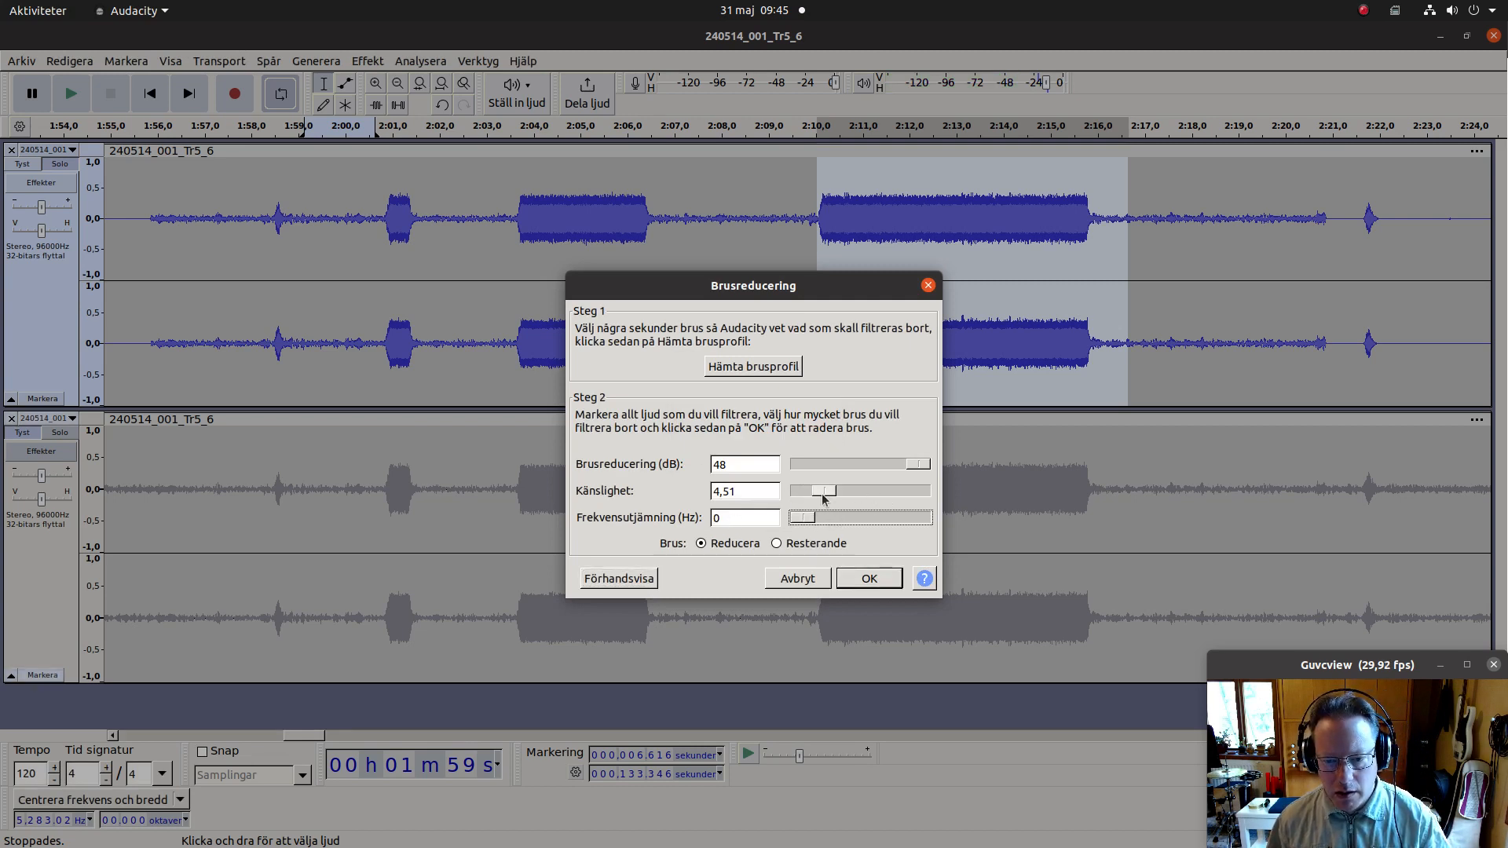
Step: Preview the noise reduction at sensitivity 9.51 and again at 12.00
drag(817, 495, 847, 495)
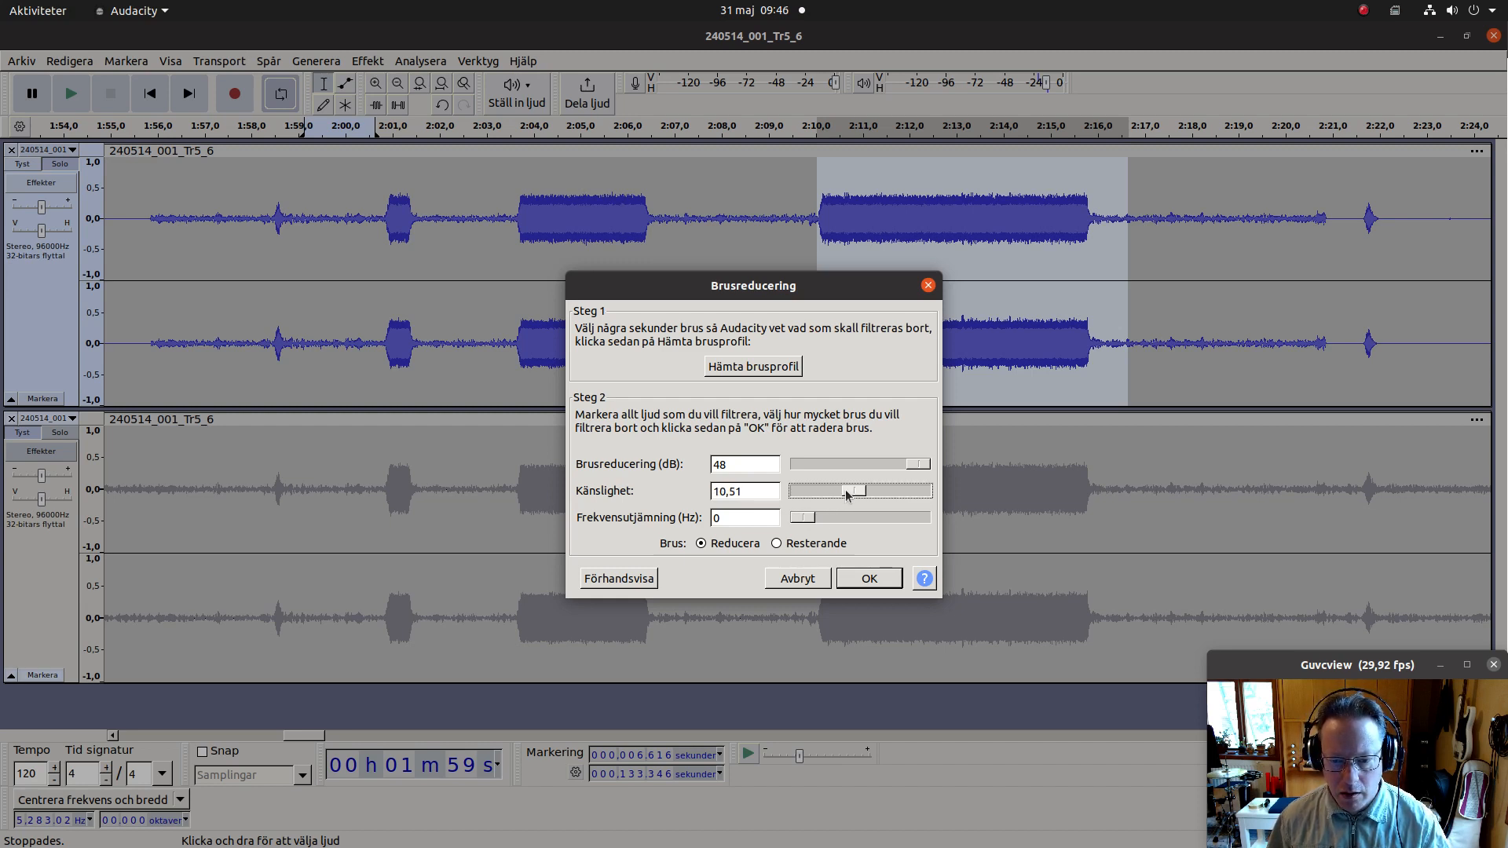
click(846, 493)
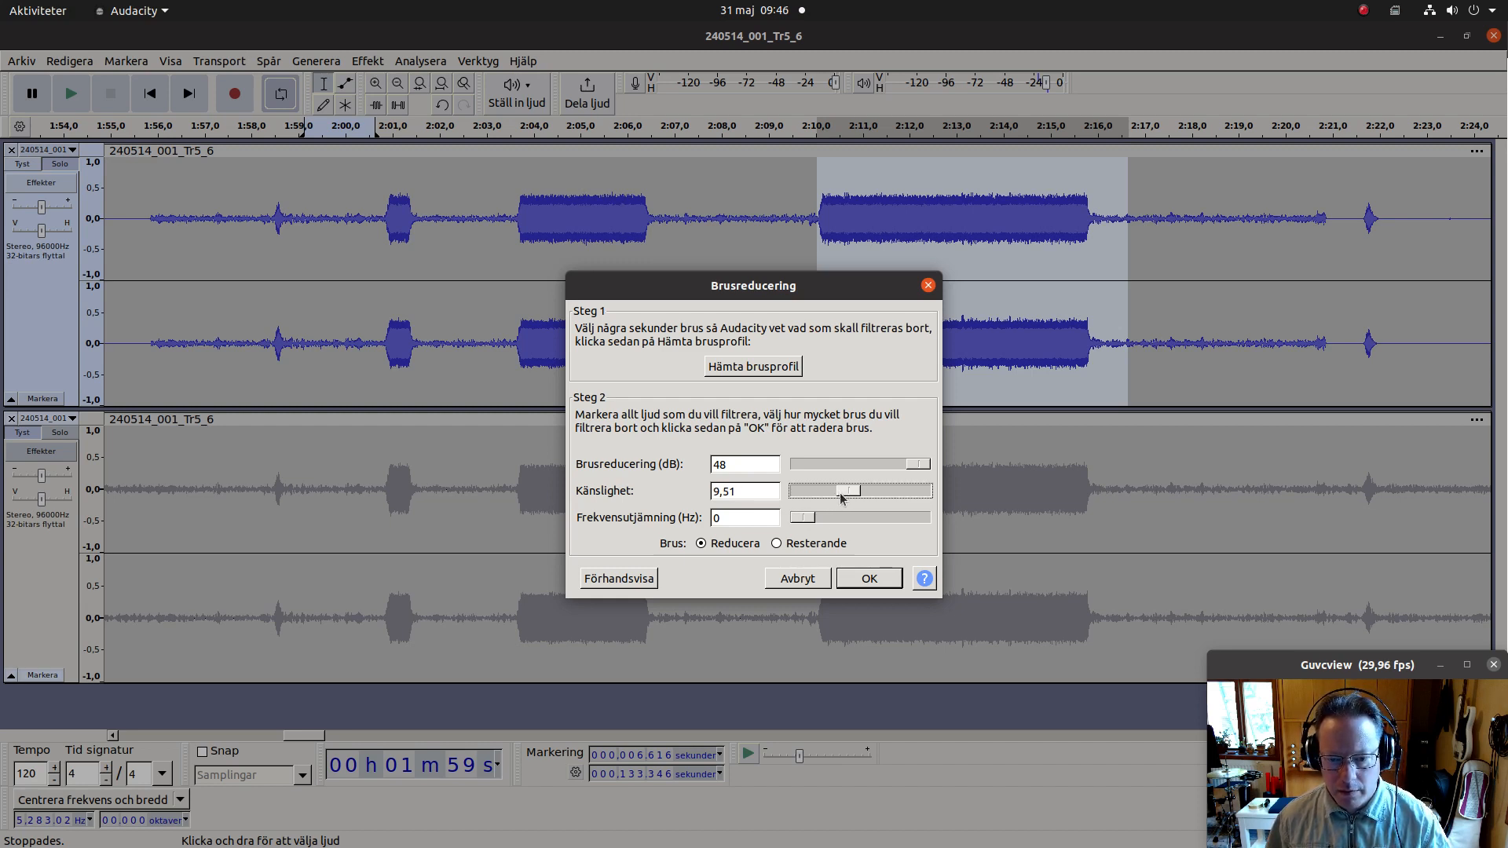
click(619, 579)
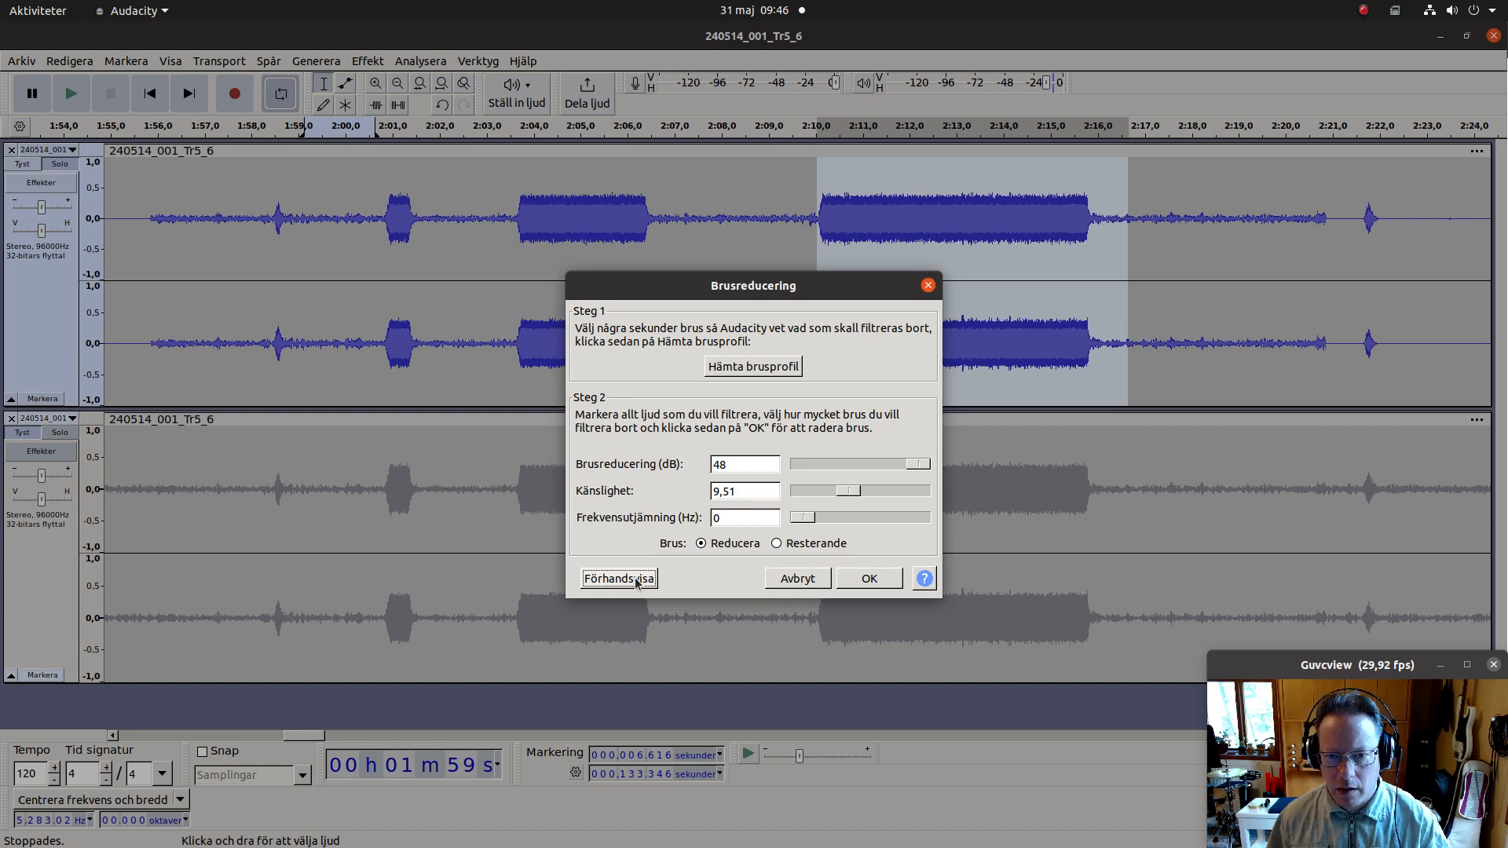
click(620, 579)
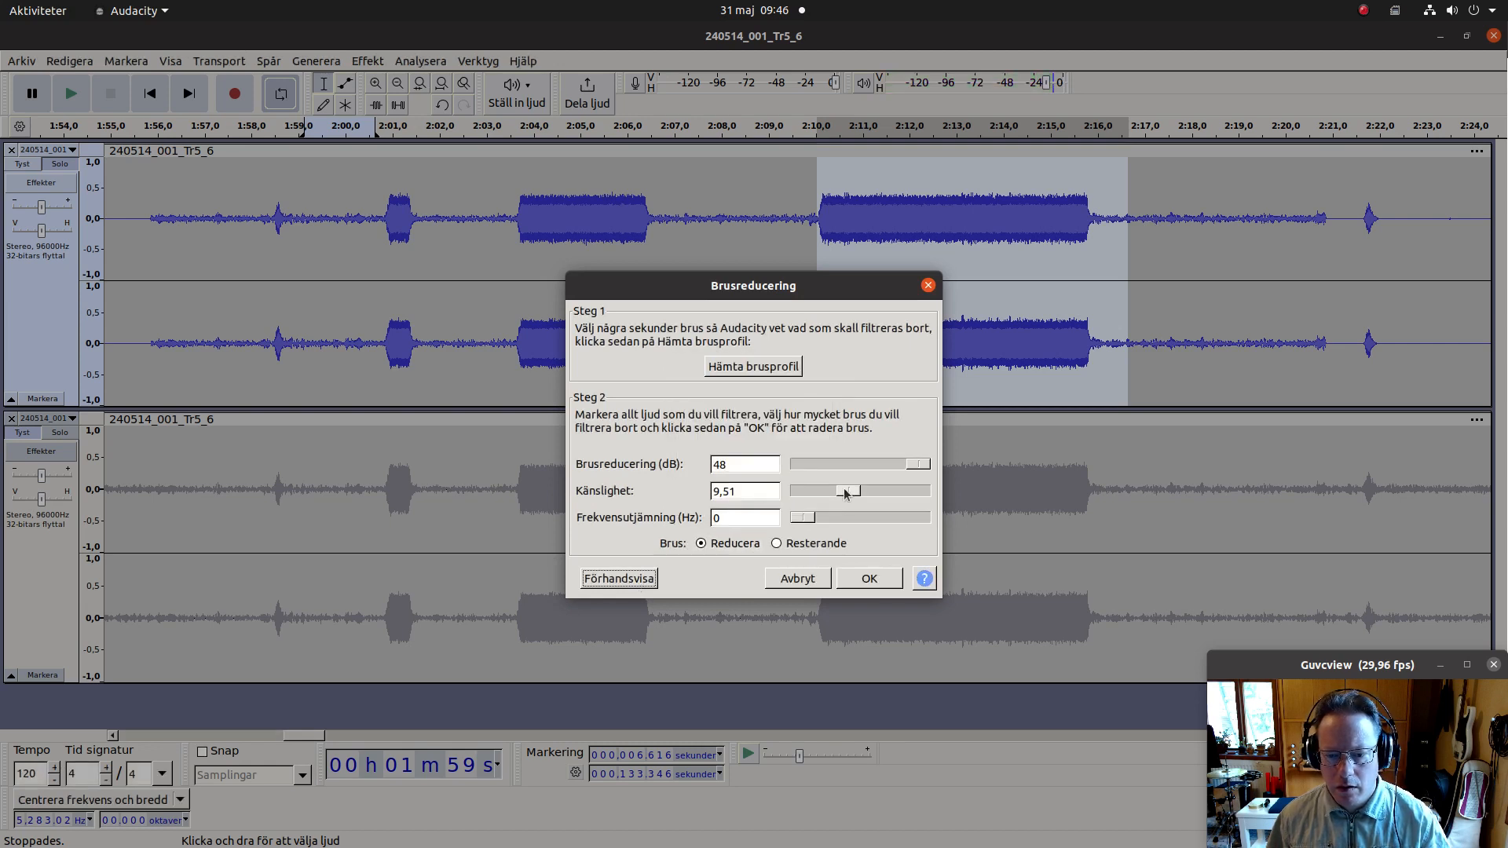
click(846, 493)
drag(846, 492, 861, 492)
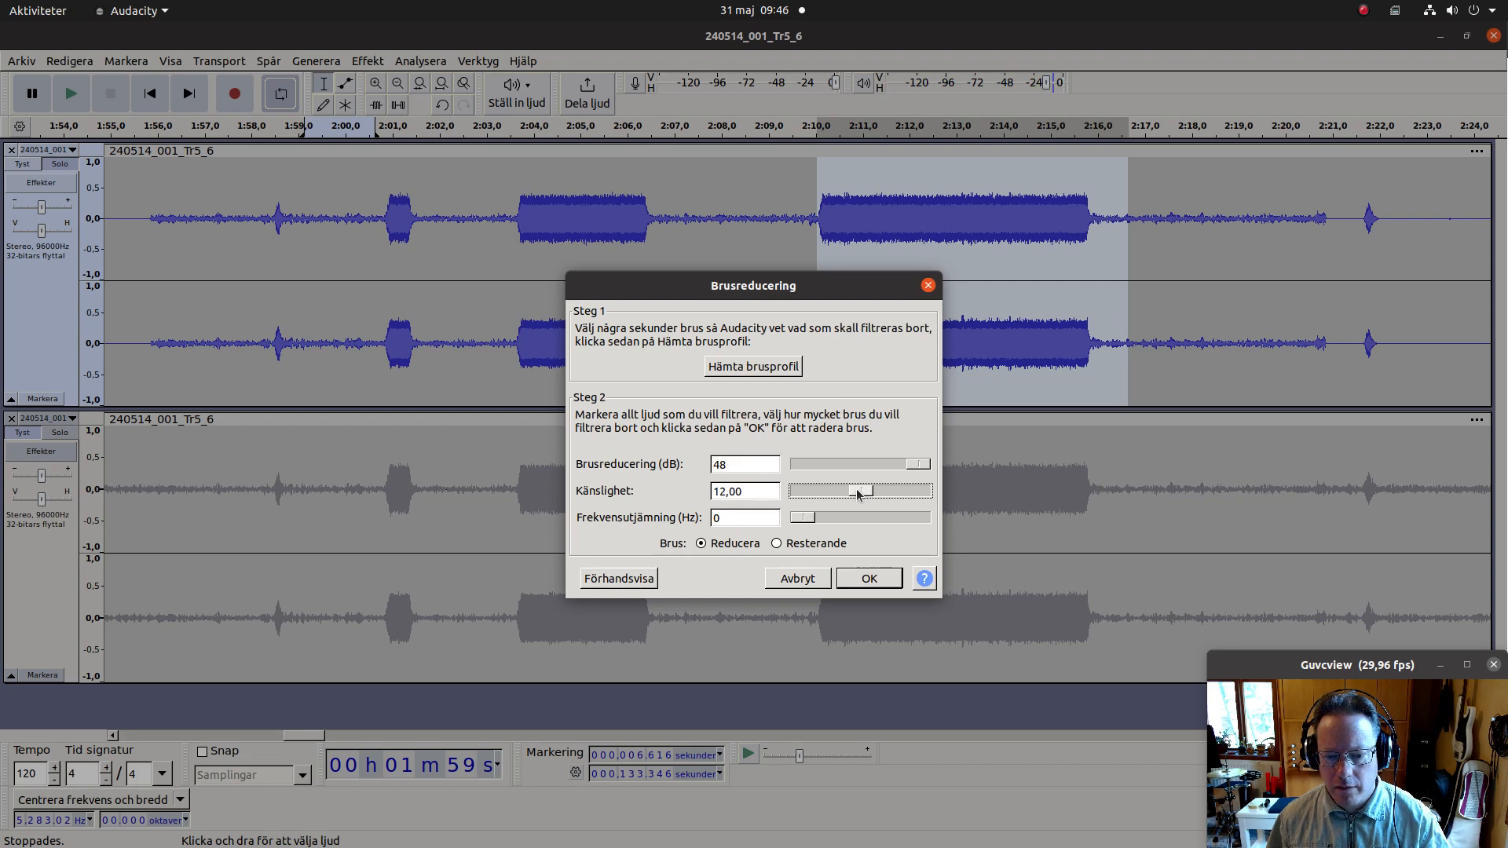
click(625, 579)
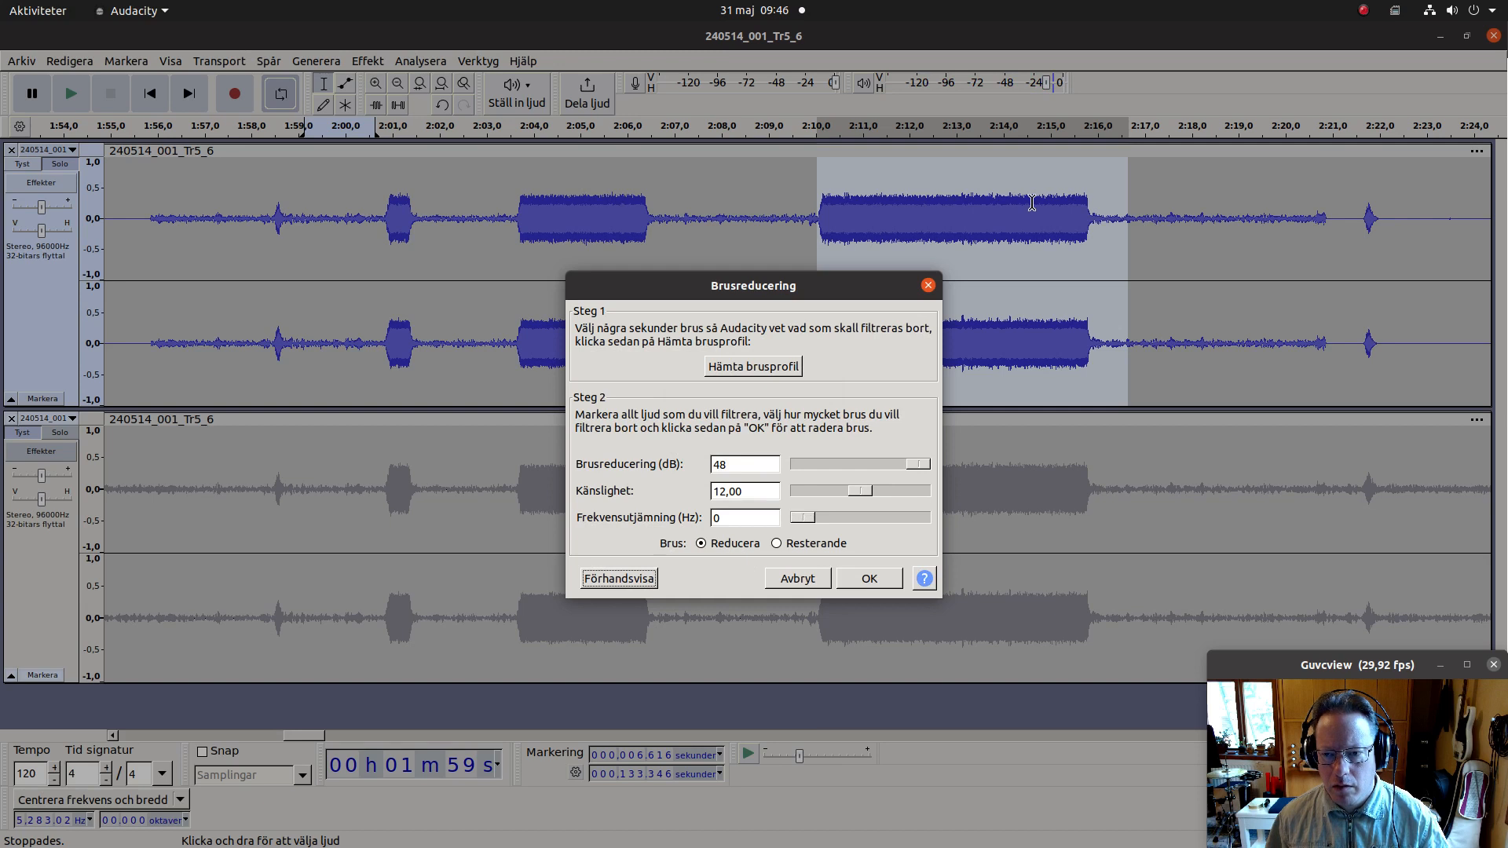
Step: Preview the noise reduction at the higher sensitivities 16.50 and 24.00
drag(861, 491, 883, 493)
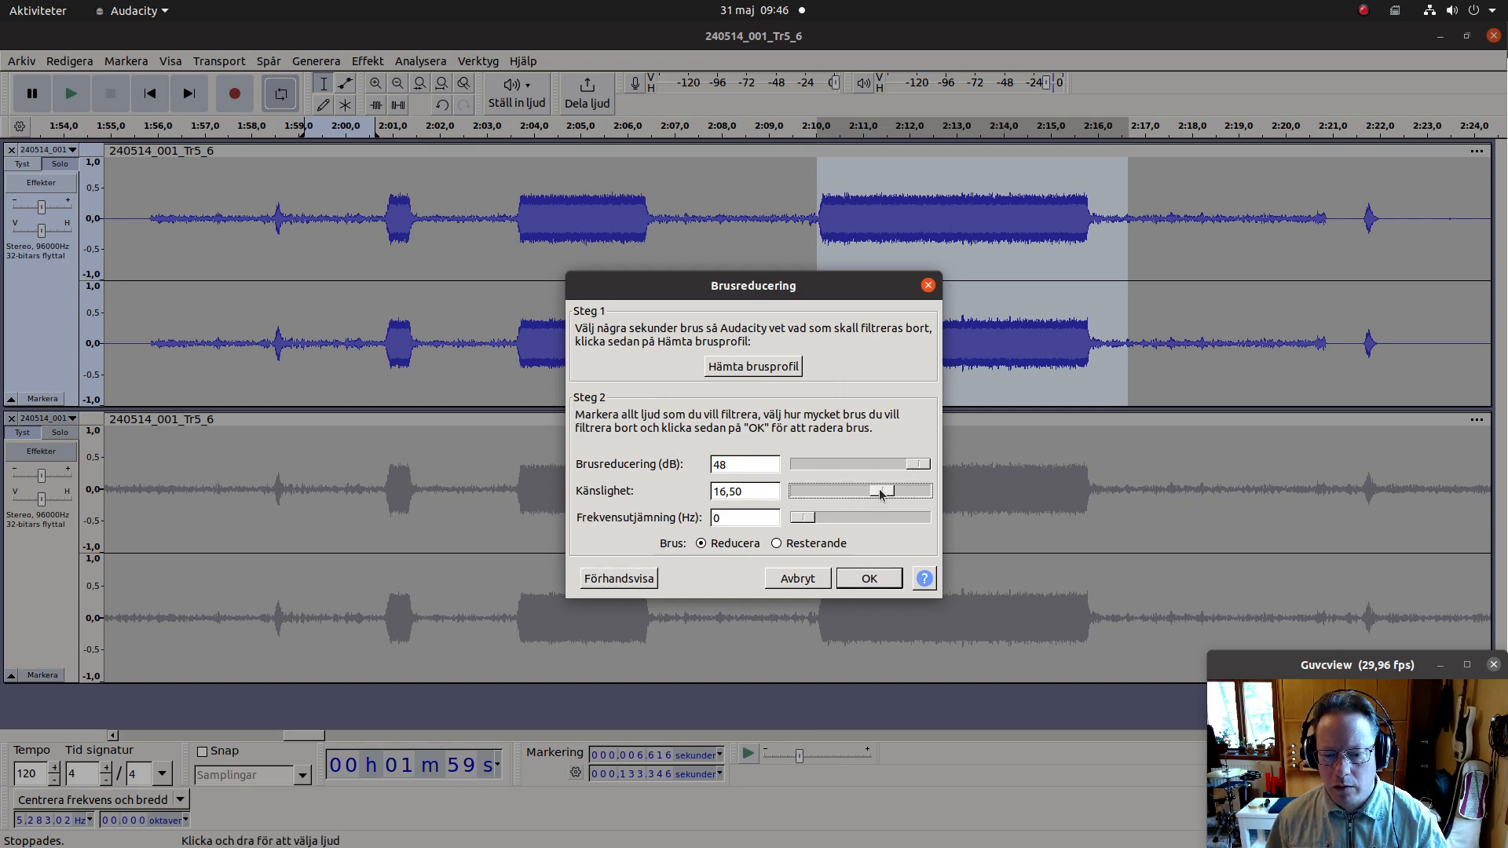
click(628, 578)
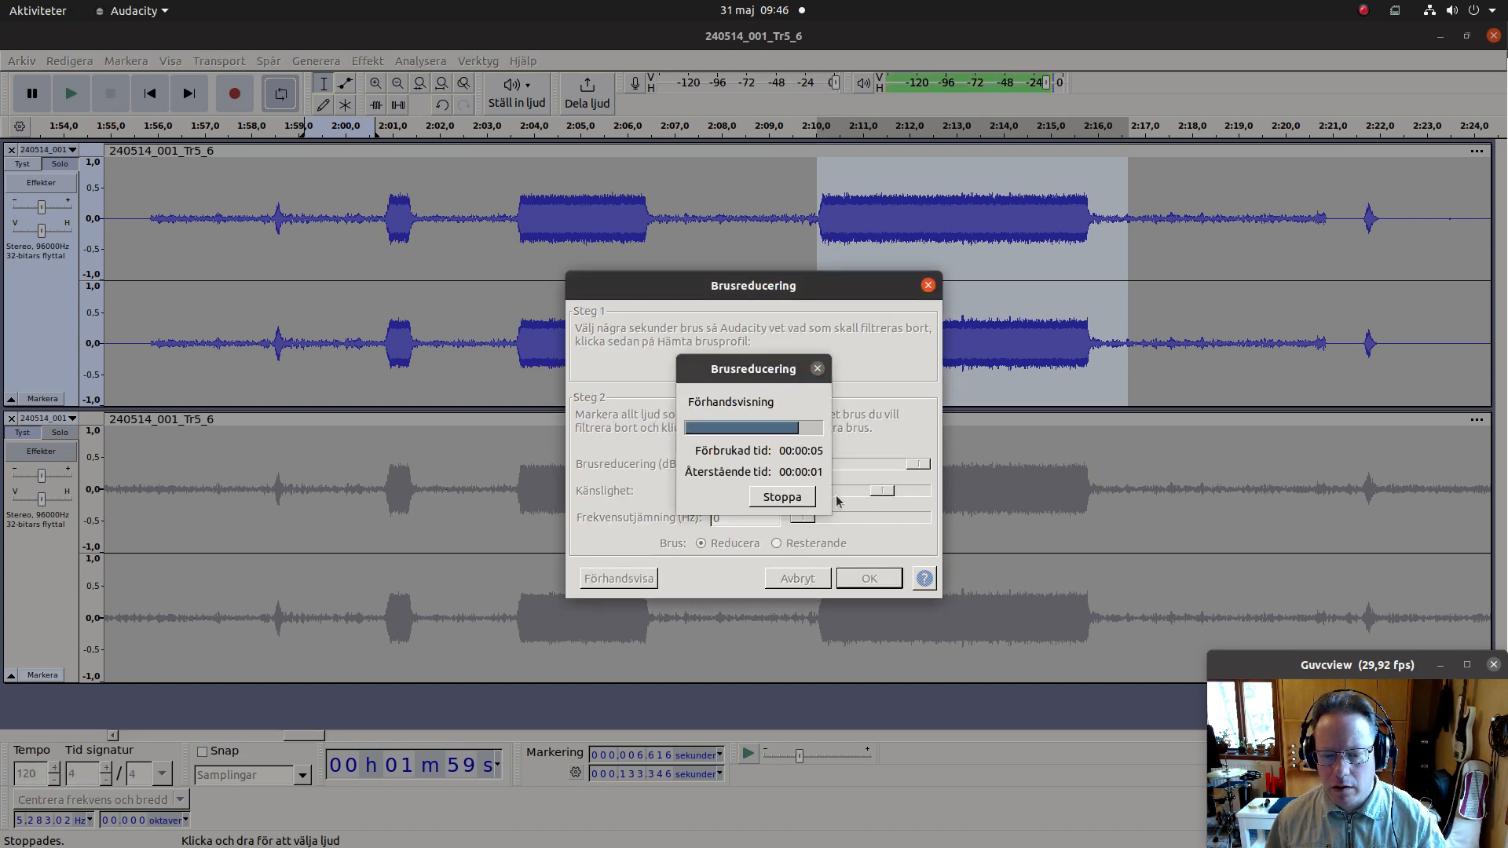
click(782, 496)
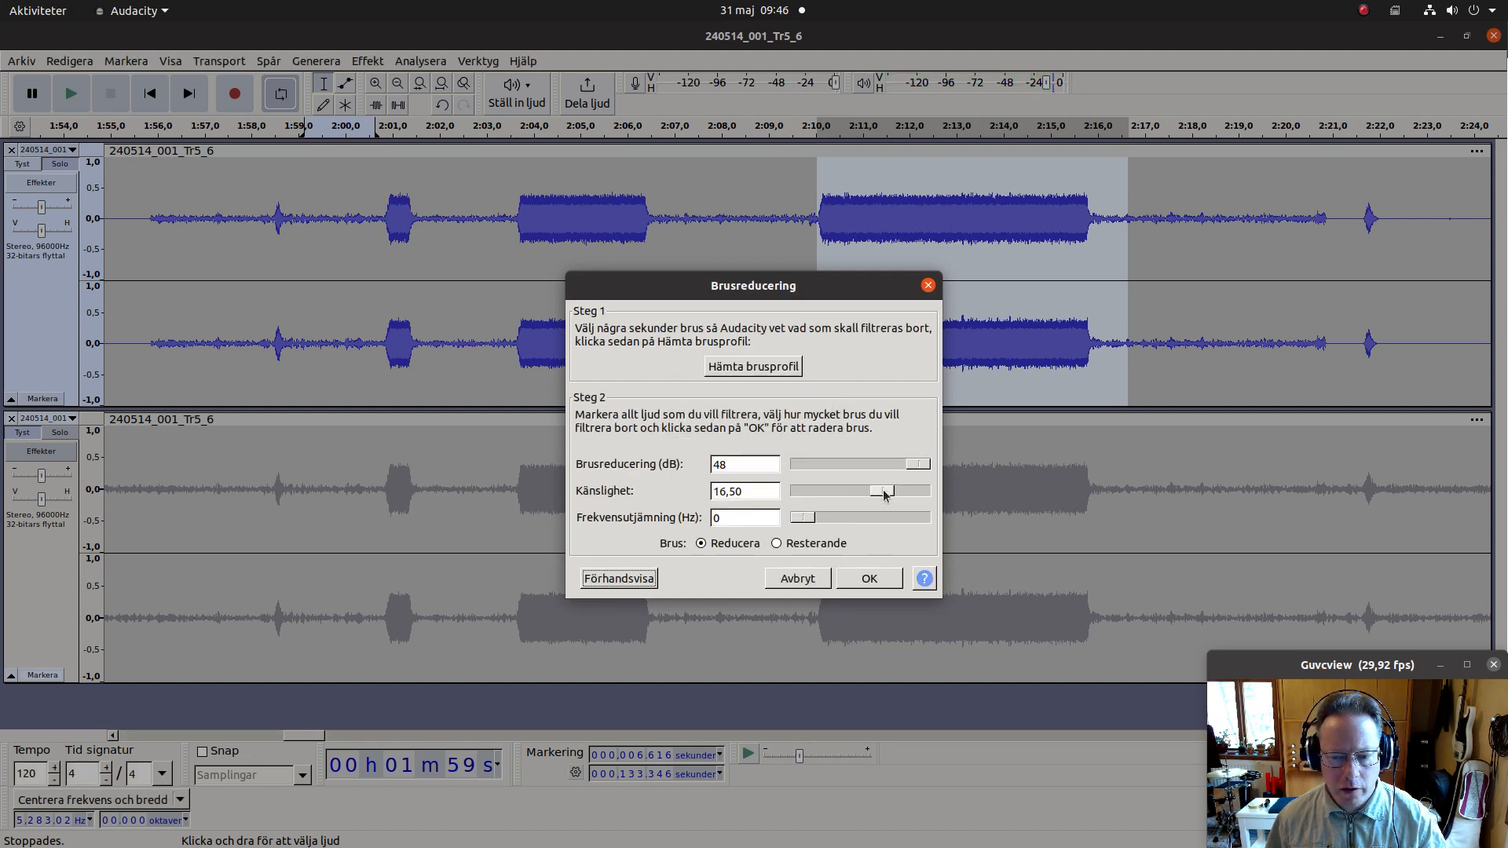
drag(885, 494, 959, 490)
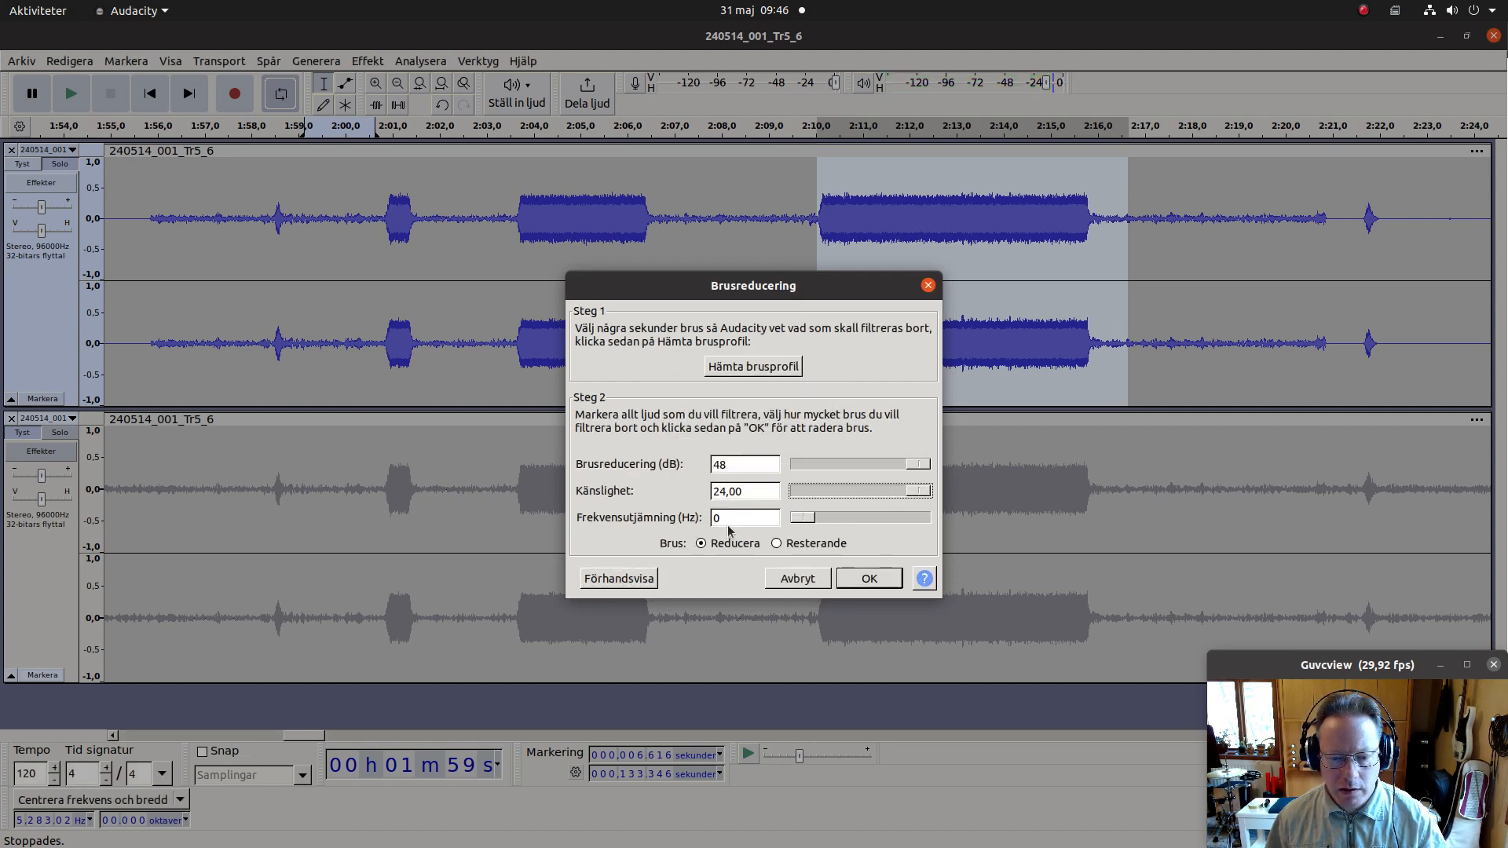
click(606, 578)
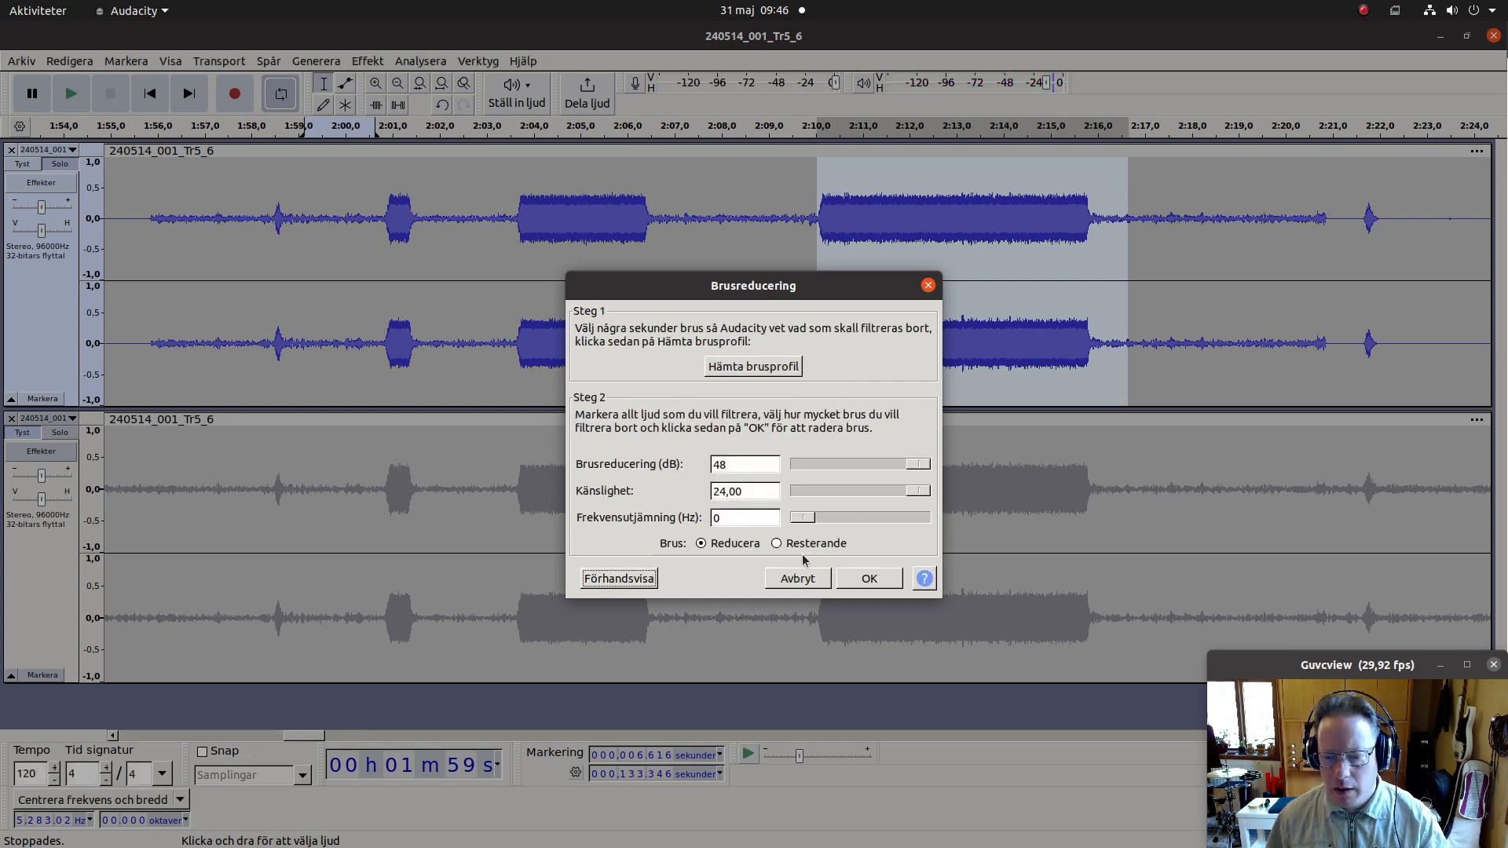
Step: Lower the sensitivity to 12.00 and to 9.01, previewing the noise reduction at each value
drag(919, 498, 873, 508)
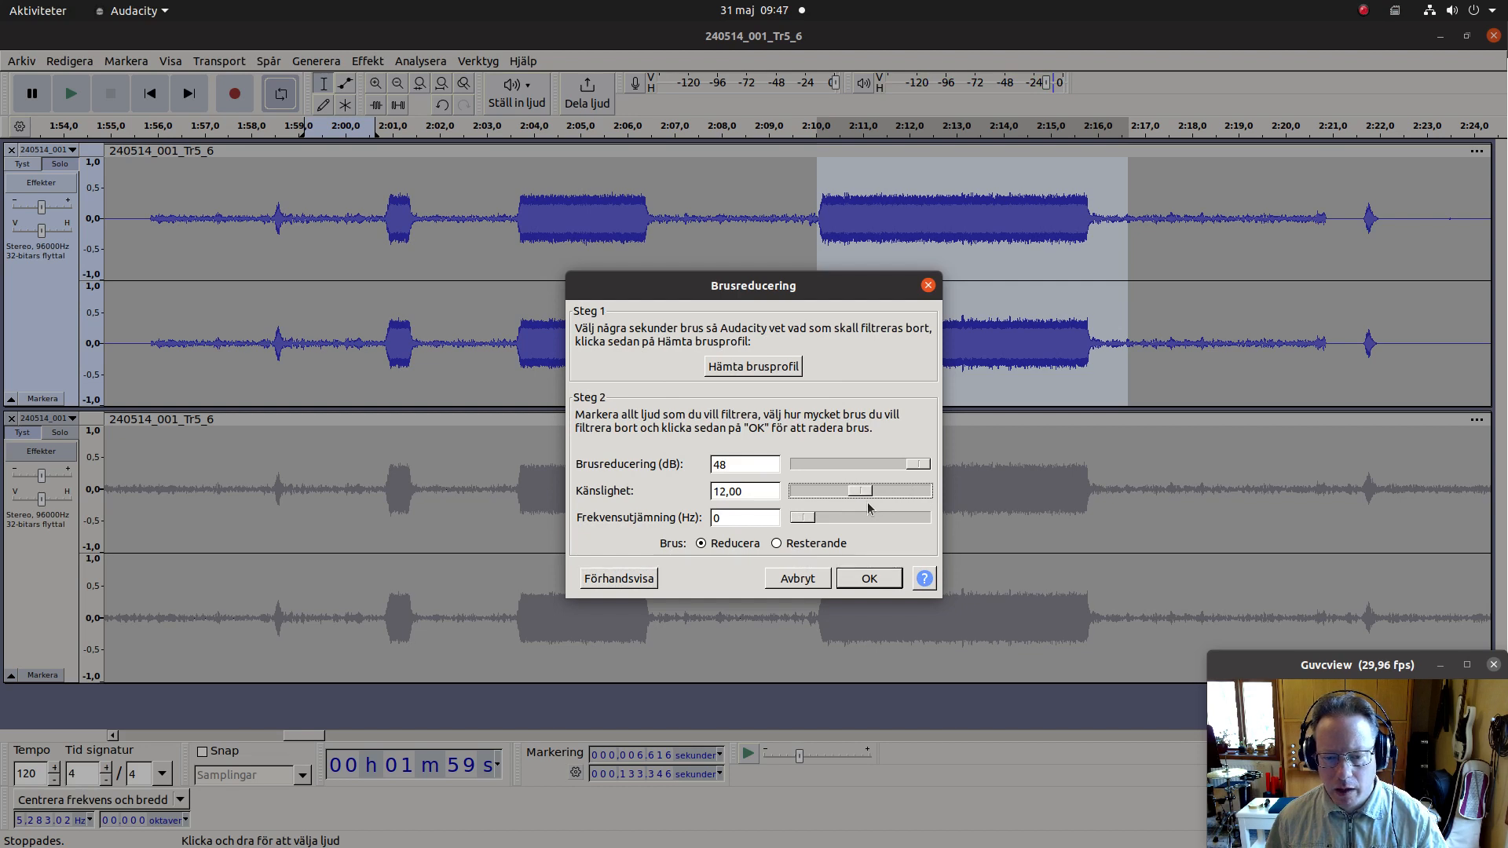
click(619, 579)
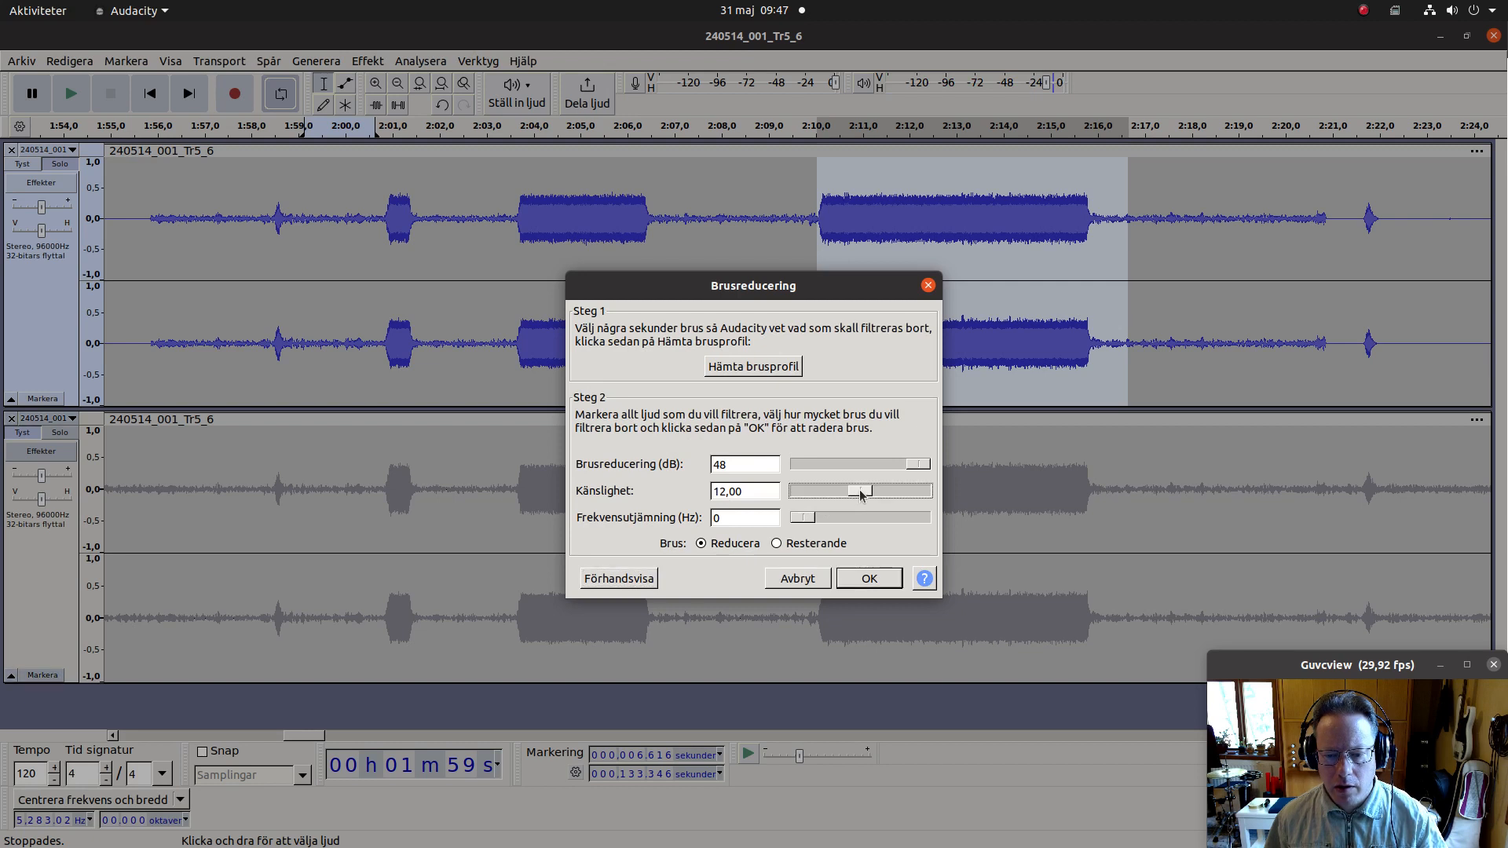
drag(862, 493, 848, 499)
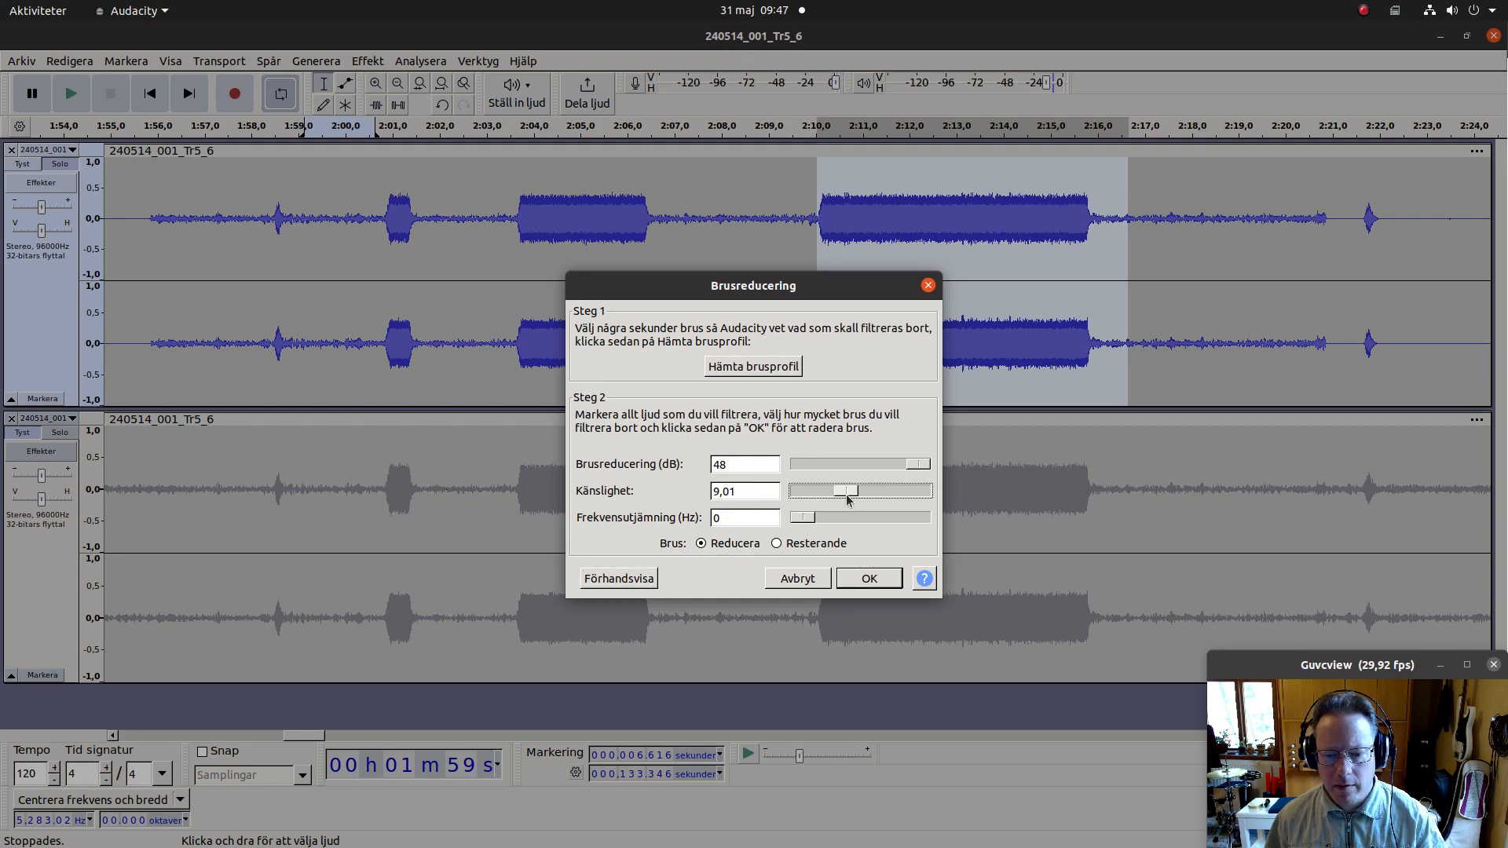
click(633, 579)
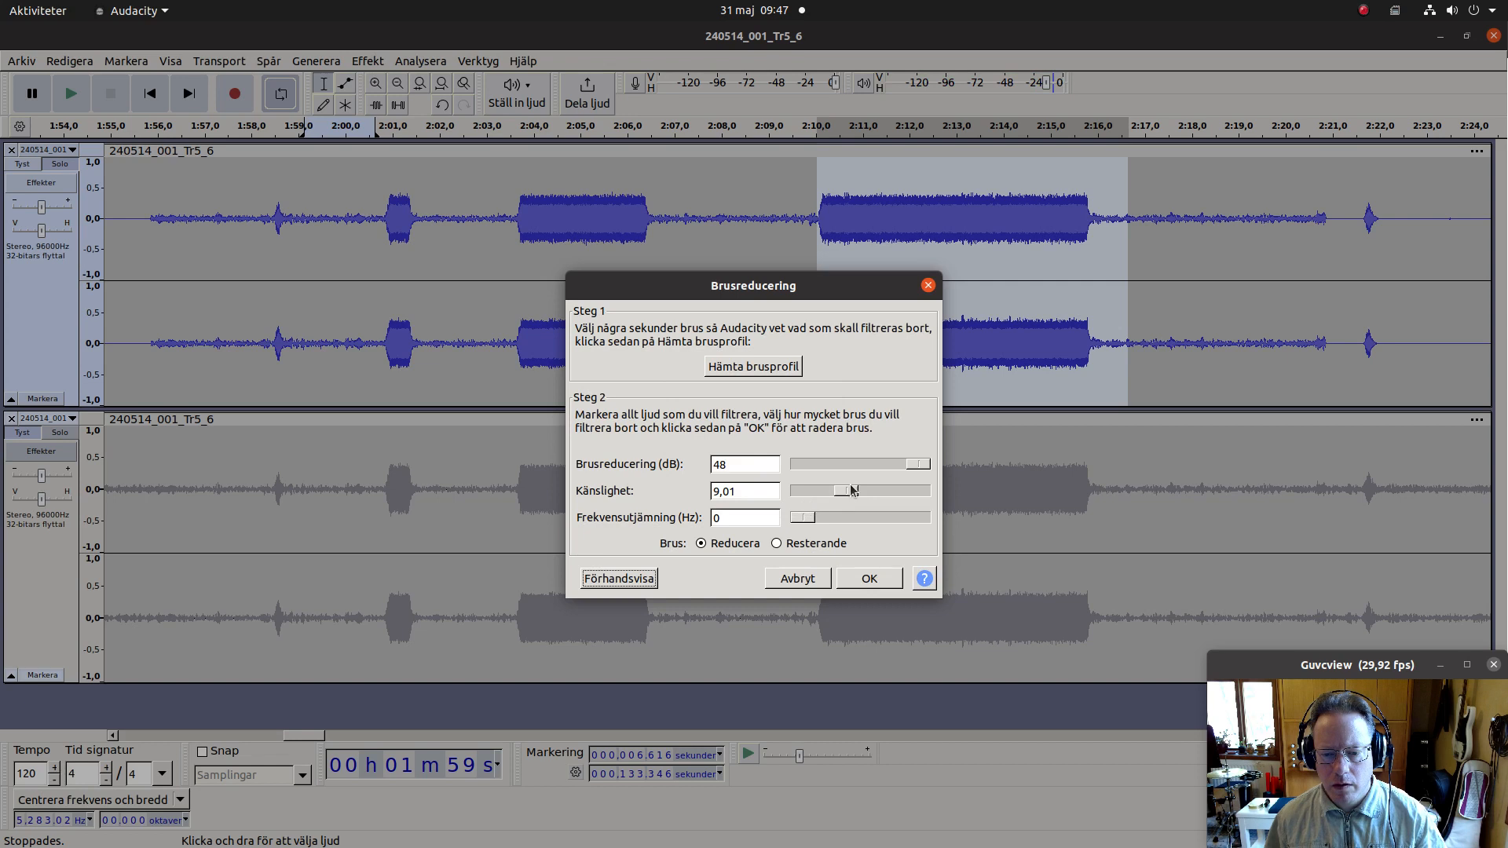
Step: Preview the noise reduction at sensitivity 4.51, and set it to about 12 for another preview
drag(851, 485, 816, 499)
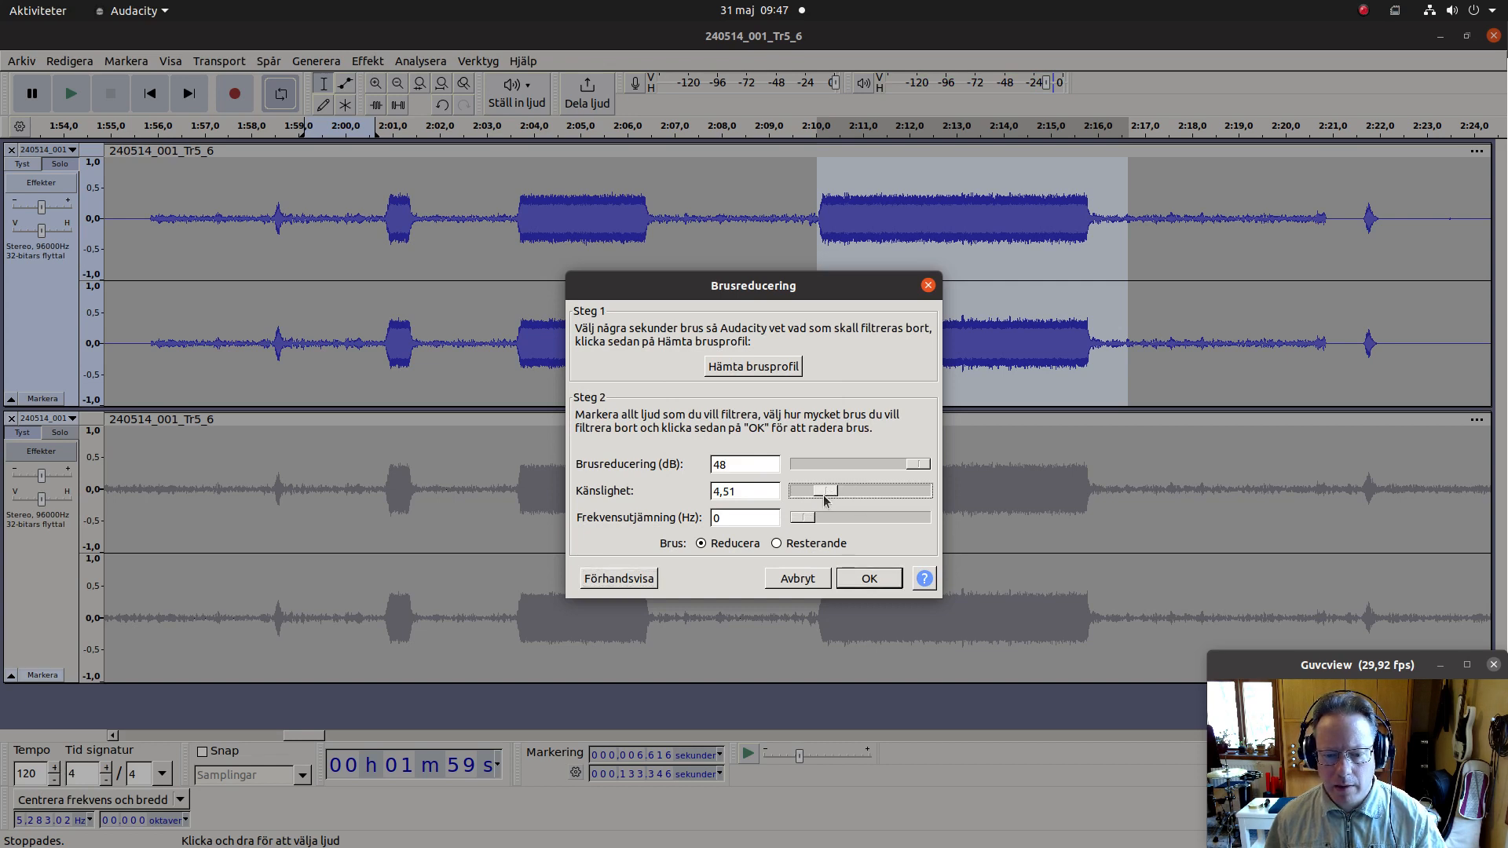
click(637, 579)
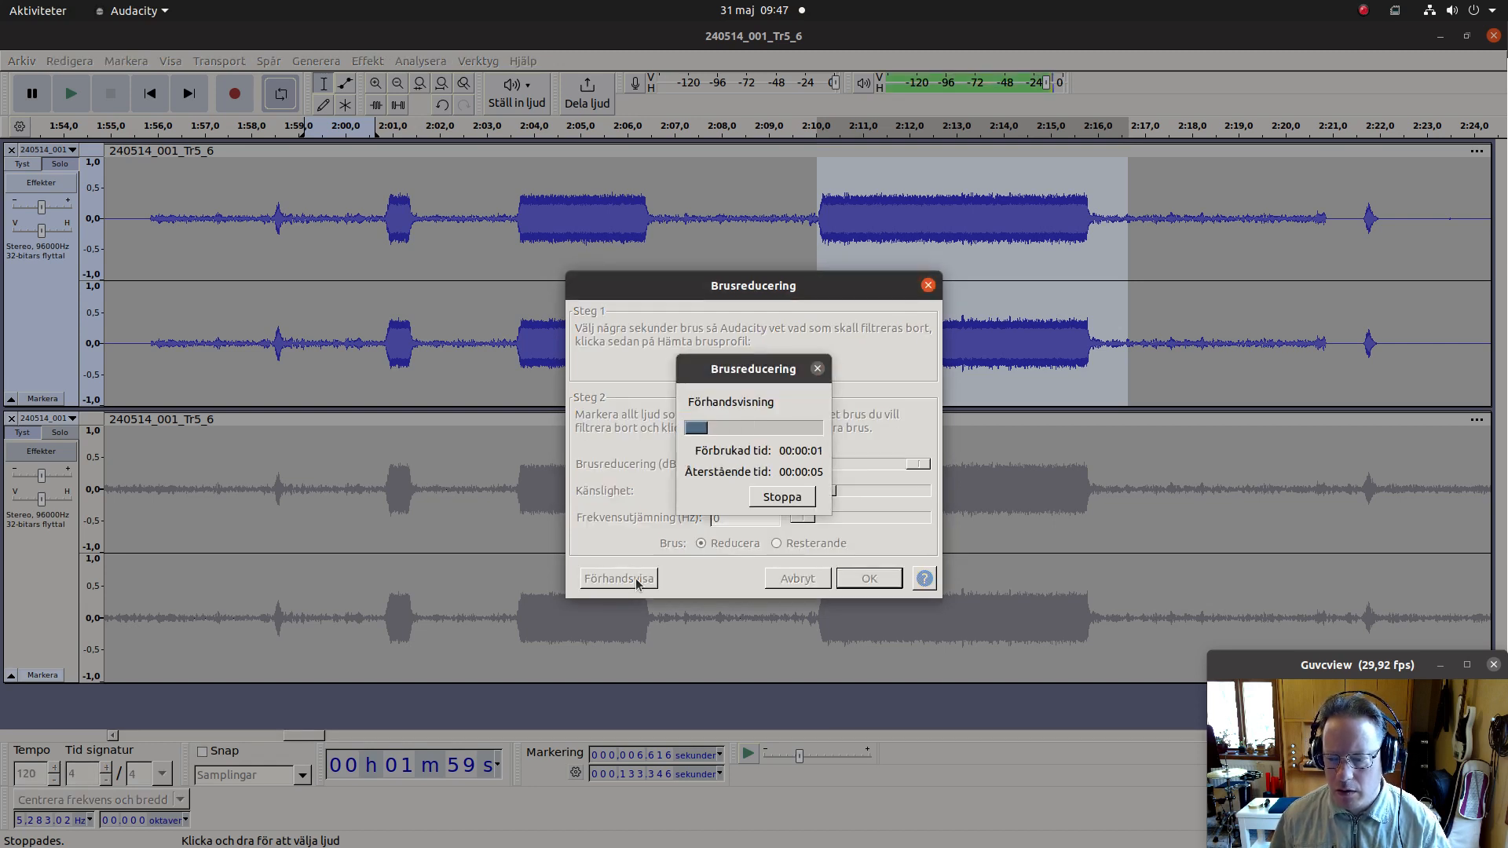
click(796, 498)
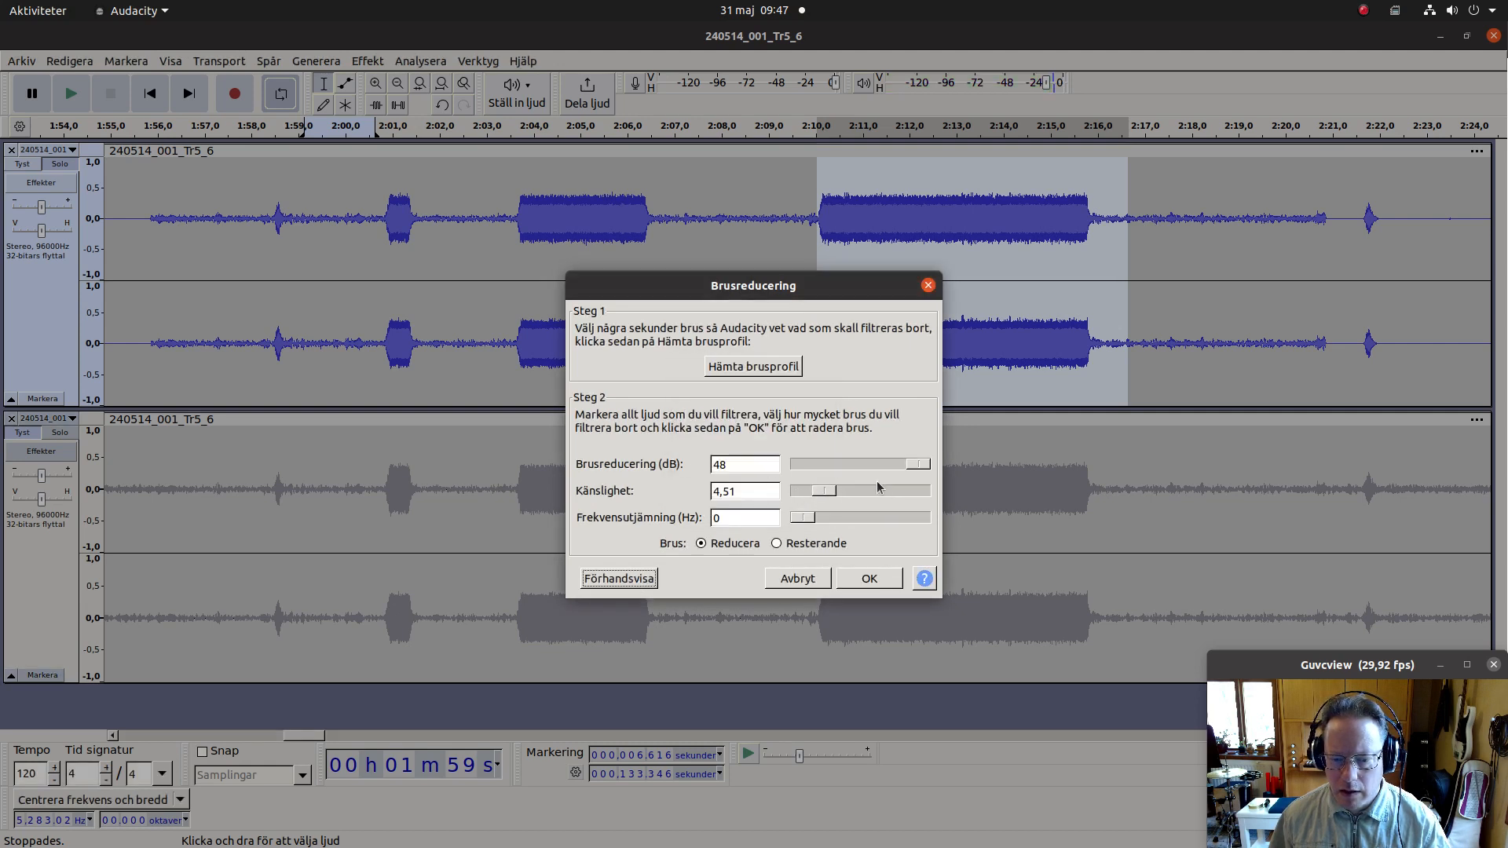
drag(826, 493, 861, 501)
click(619, 580)
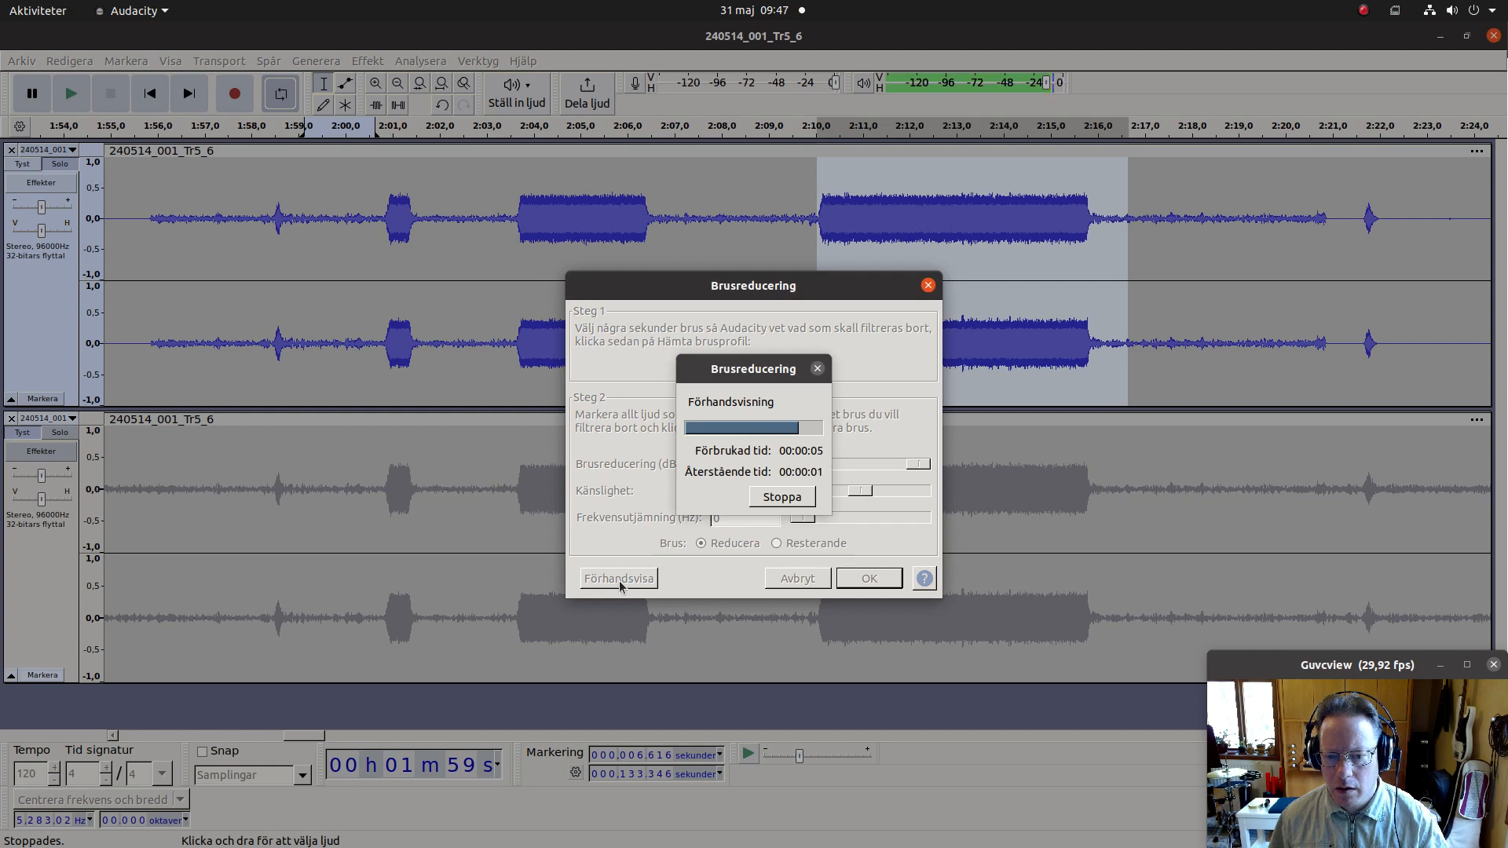
Step: Apply the noise reduction to the selected tone near 2:10 and set the playback loop to that selection
click(869, 579)
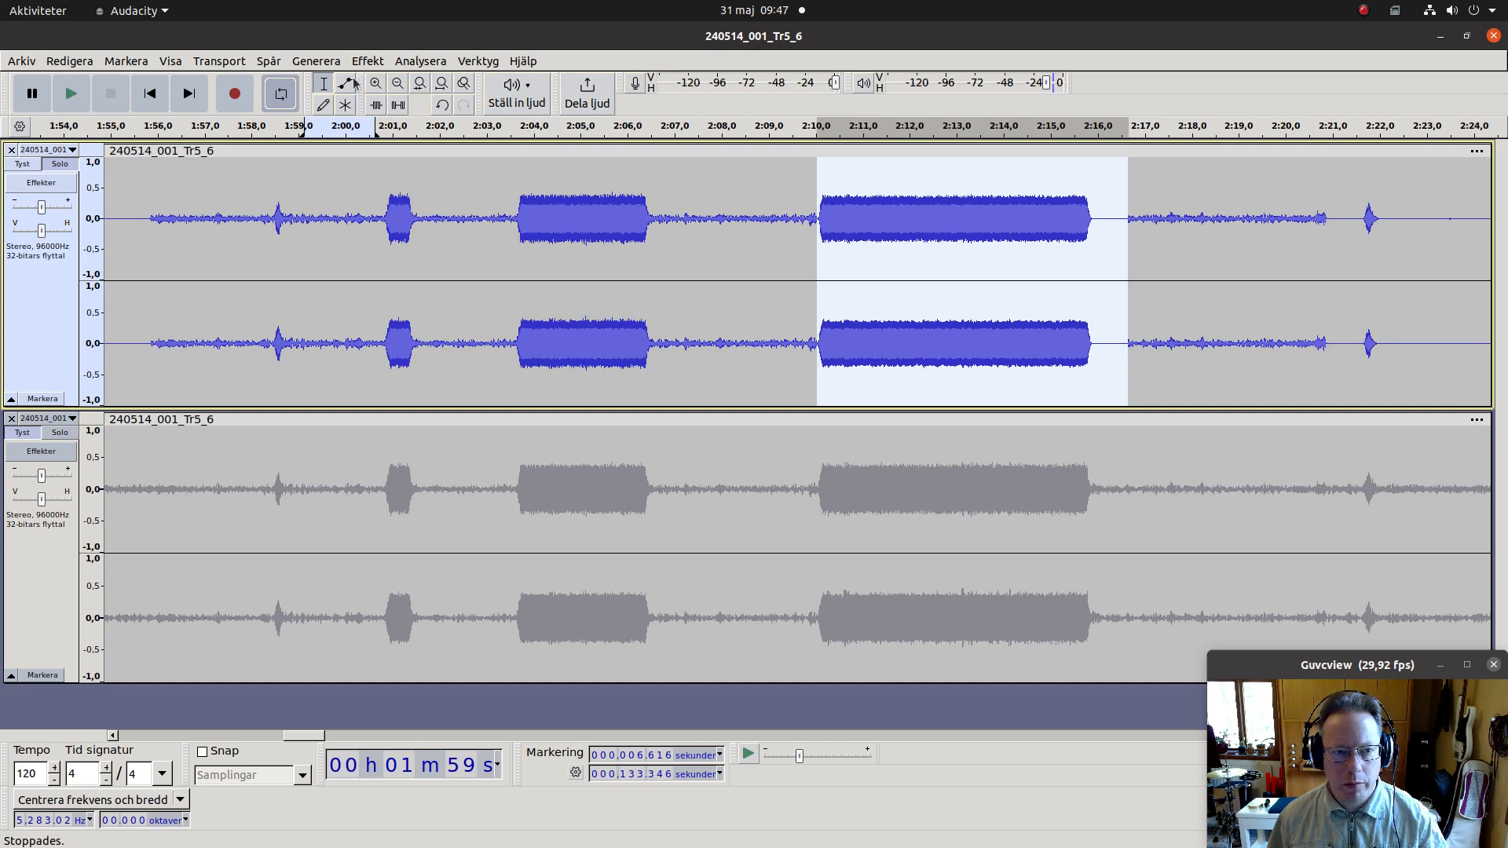
click(239, 66)
mouse_move(248, 154)
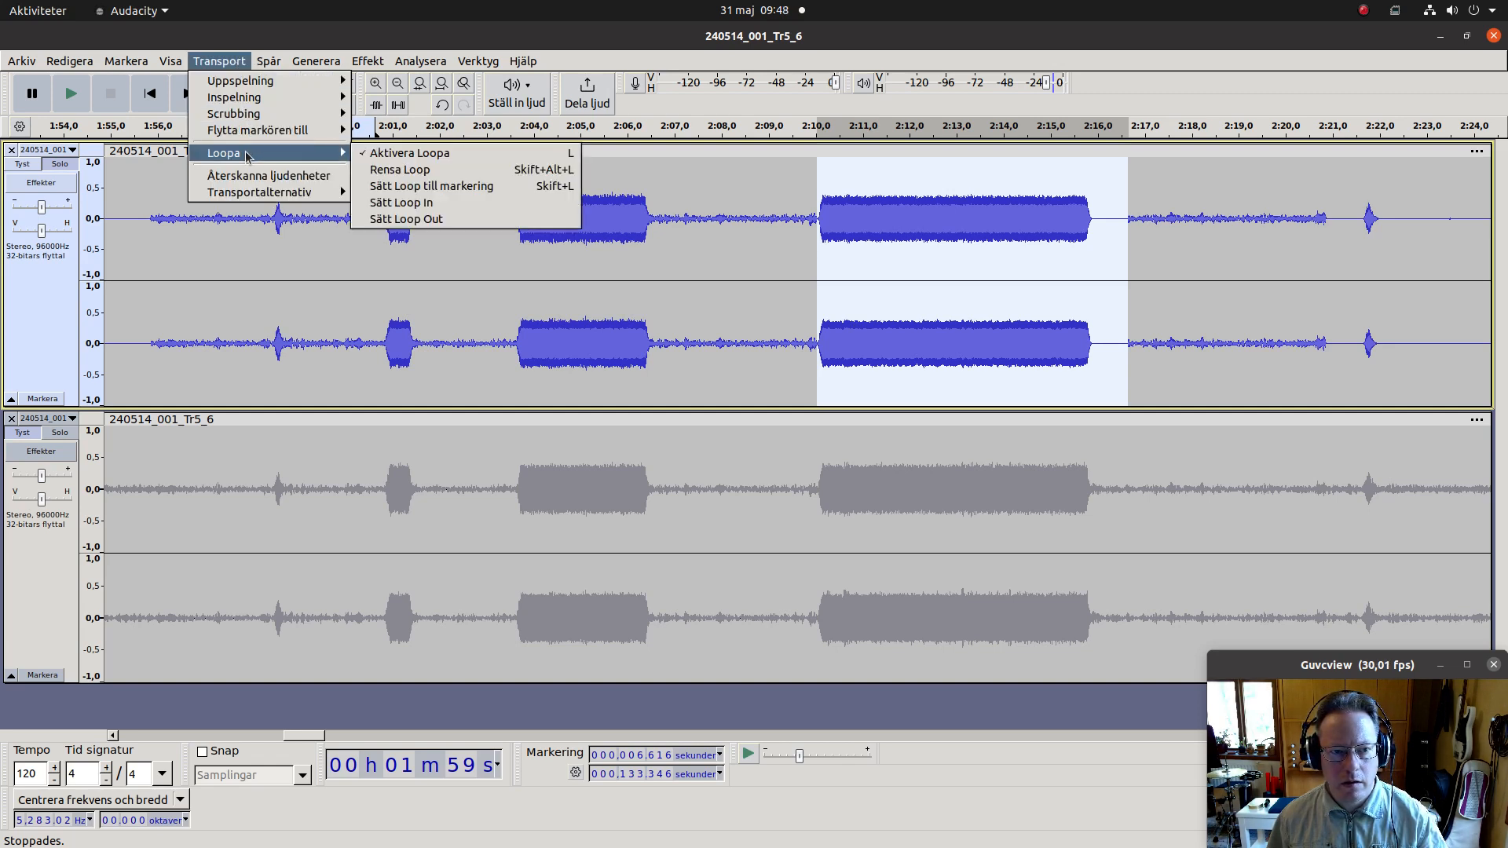
click(403, 189)
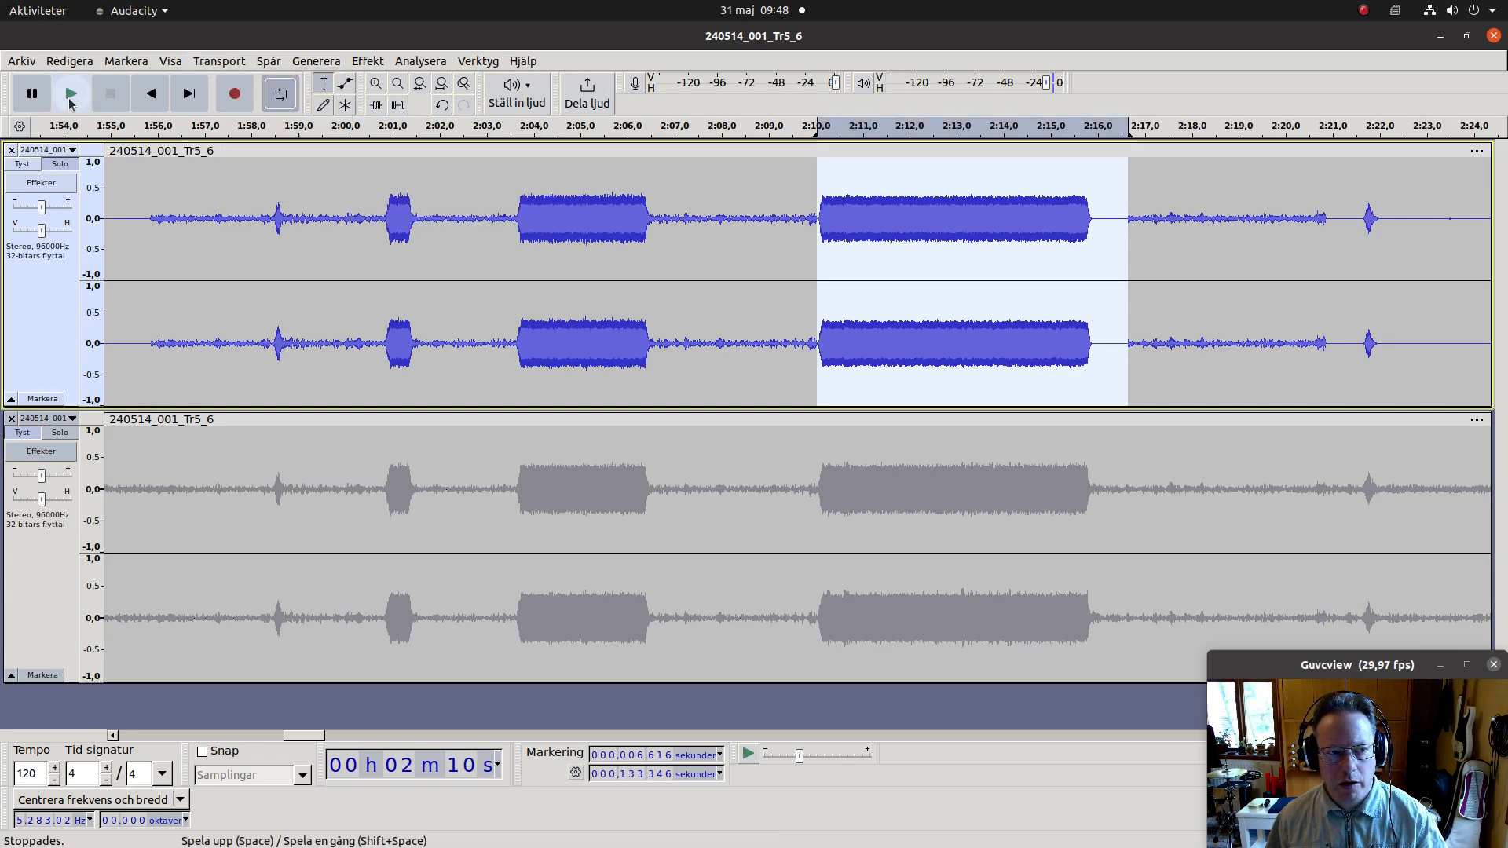
Step: Play the looped section and compare the noise-reduced track with the original by alternating which one is soloed
click(71, 96)
click(63, 433)
click(64, 434)
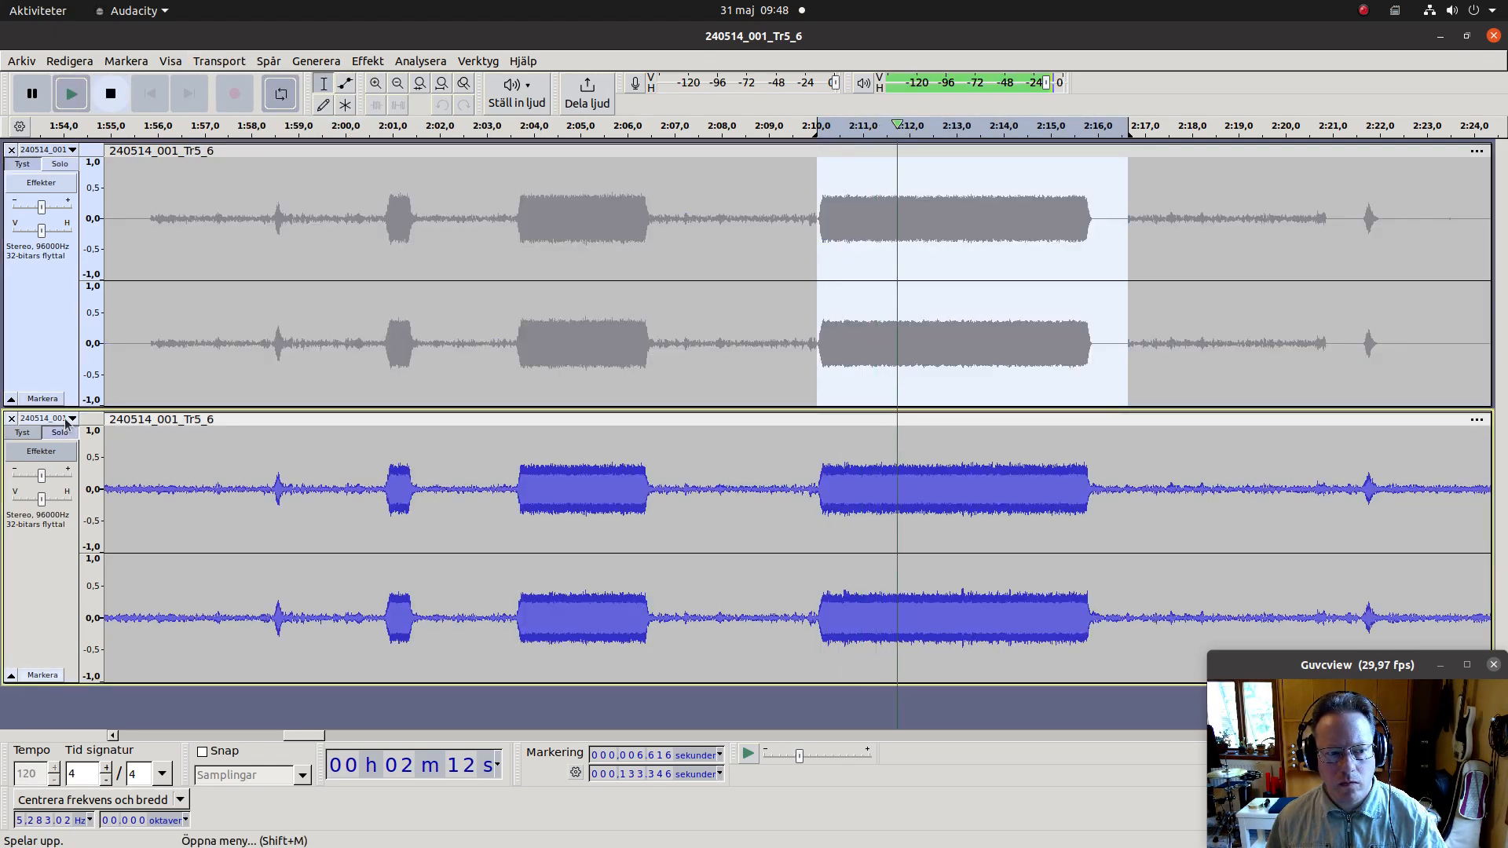
click(65, 167)
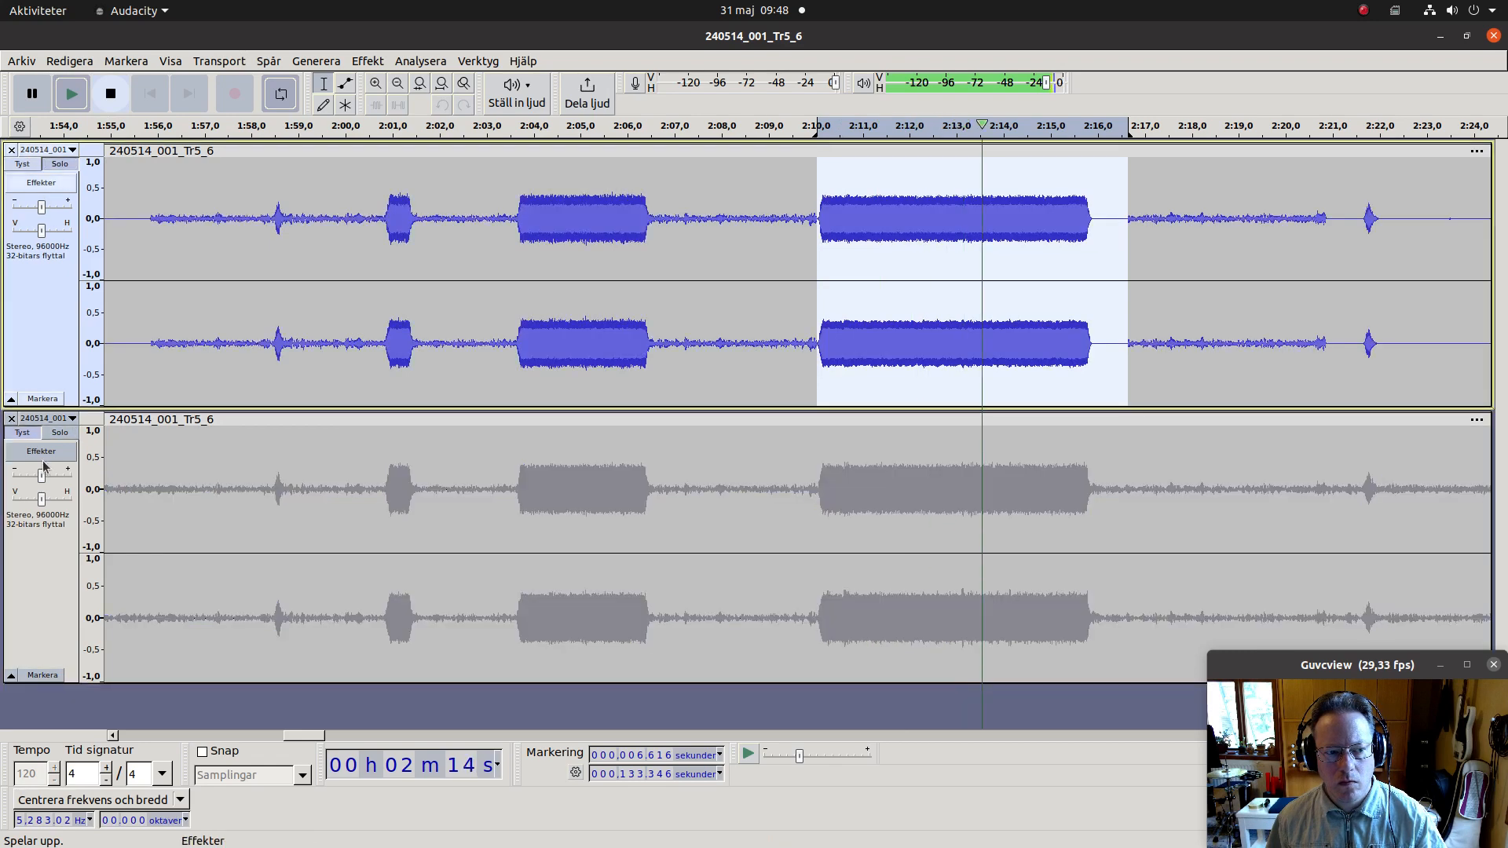
click(58, 434)
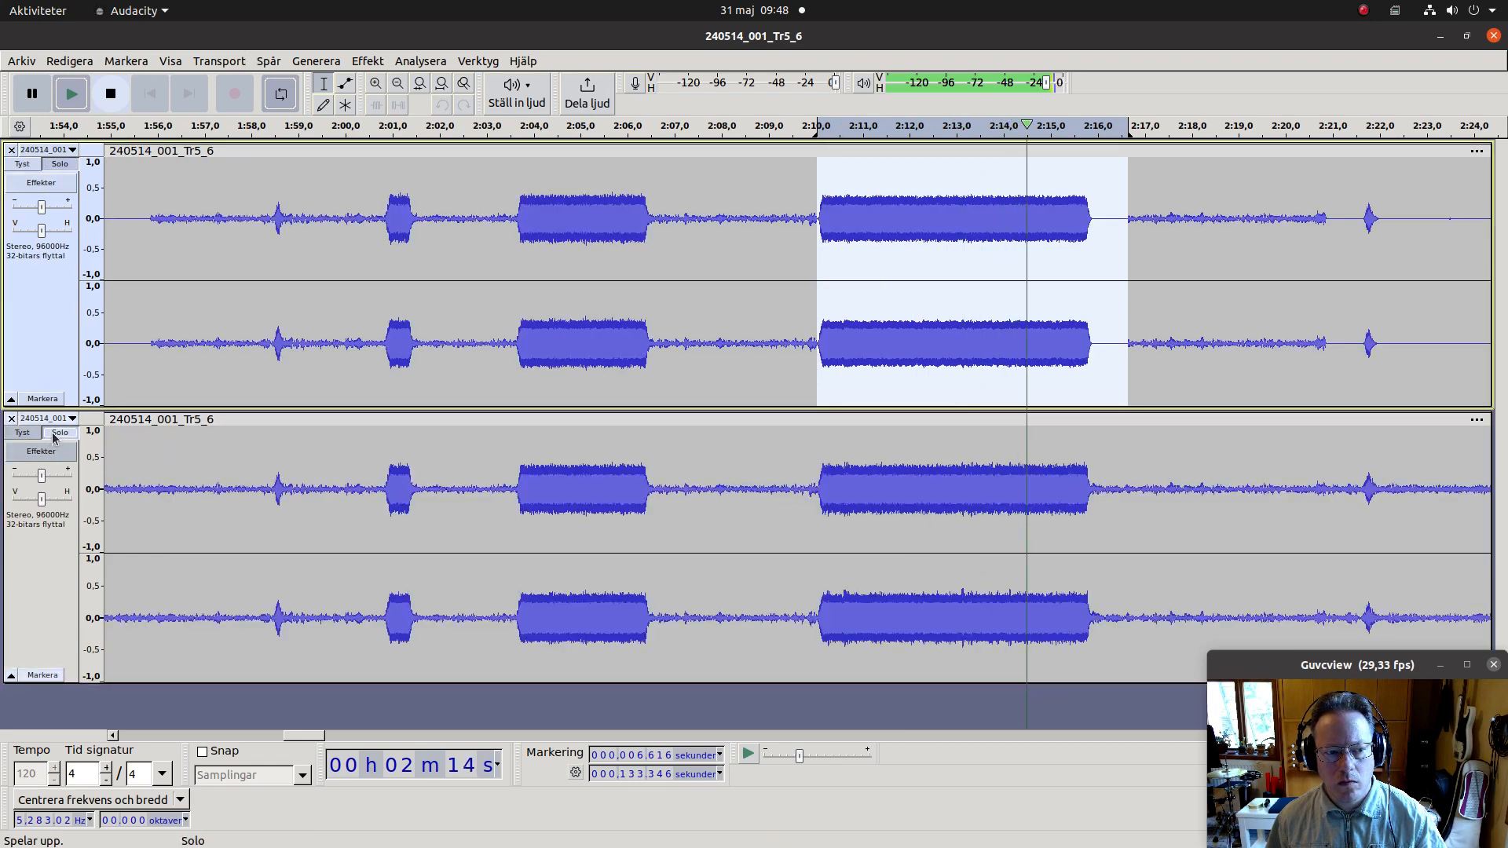
click(60, 167)
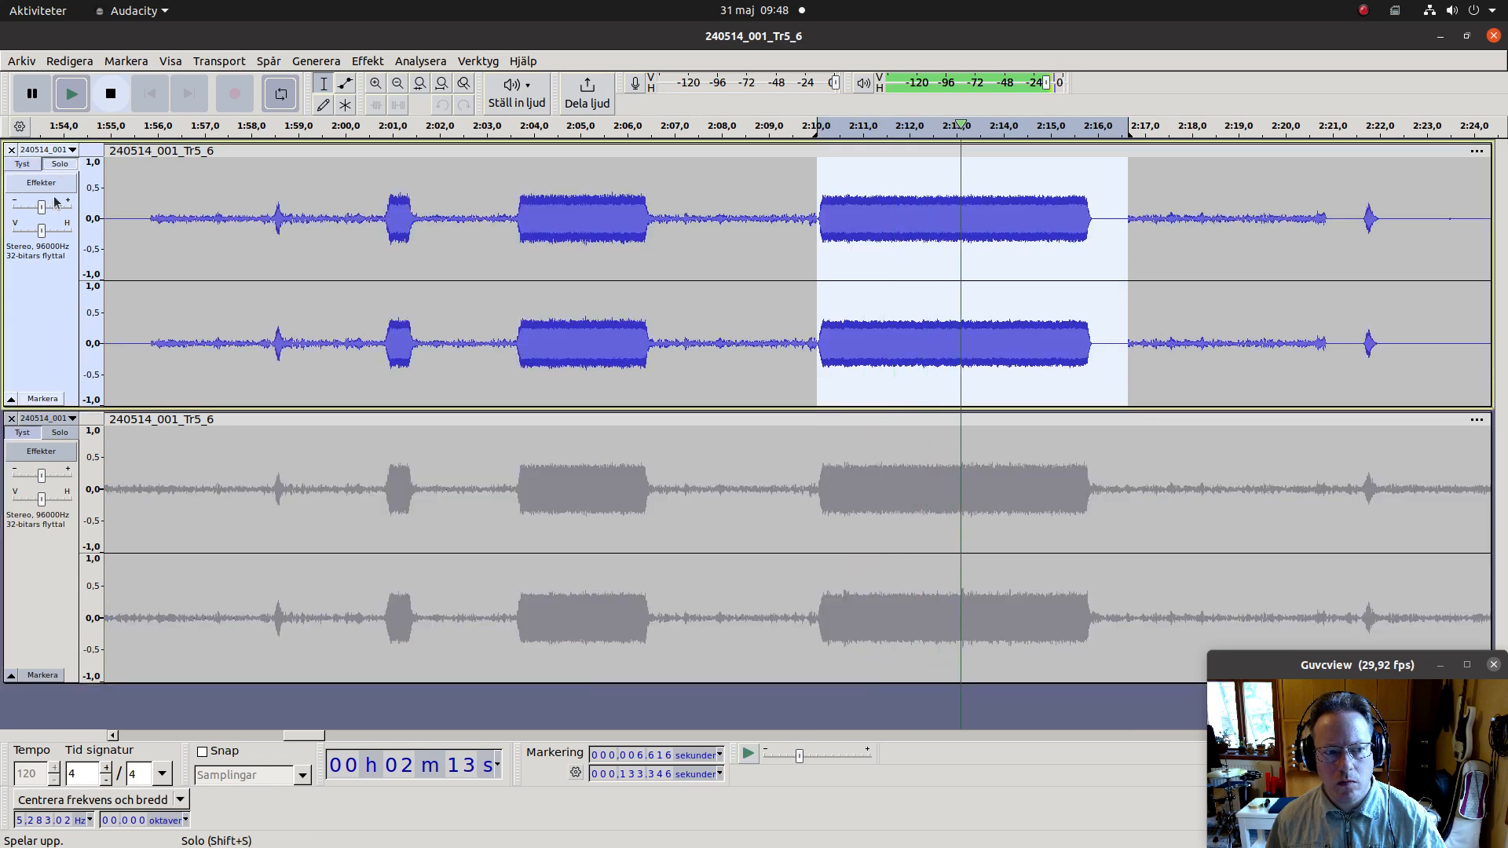
click(60, 433)
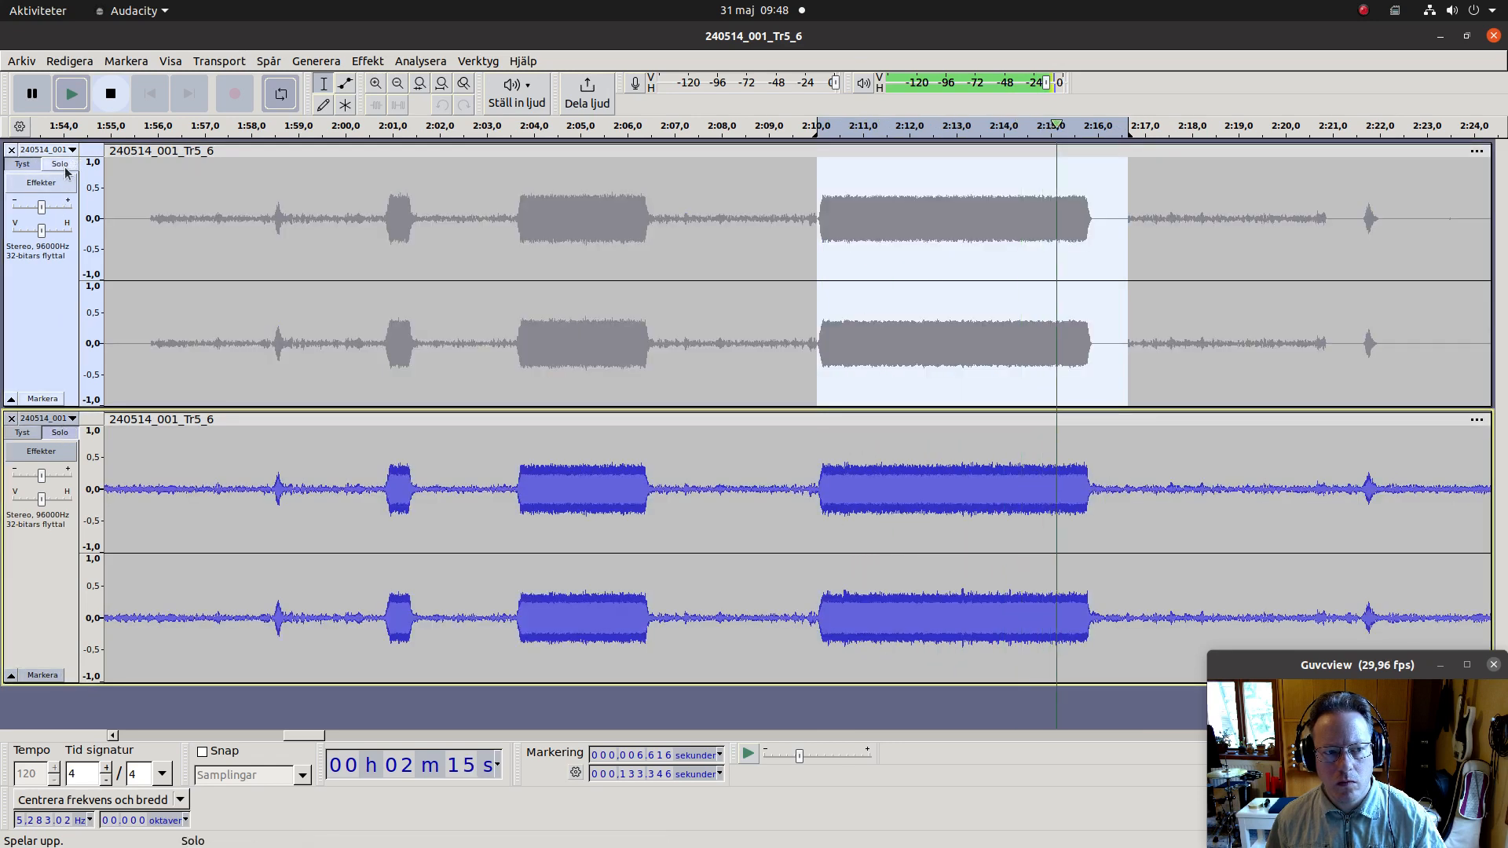
click(61, 164)
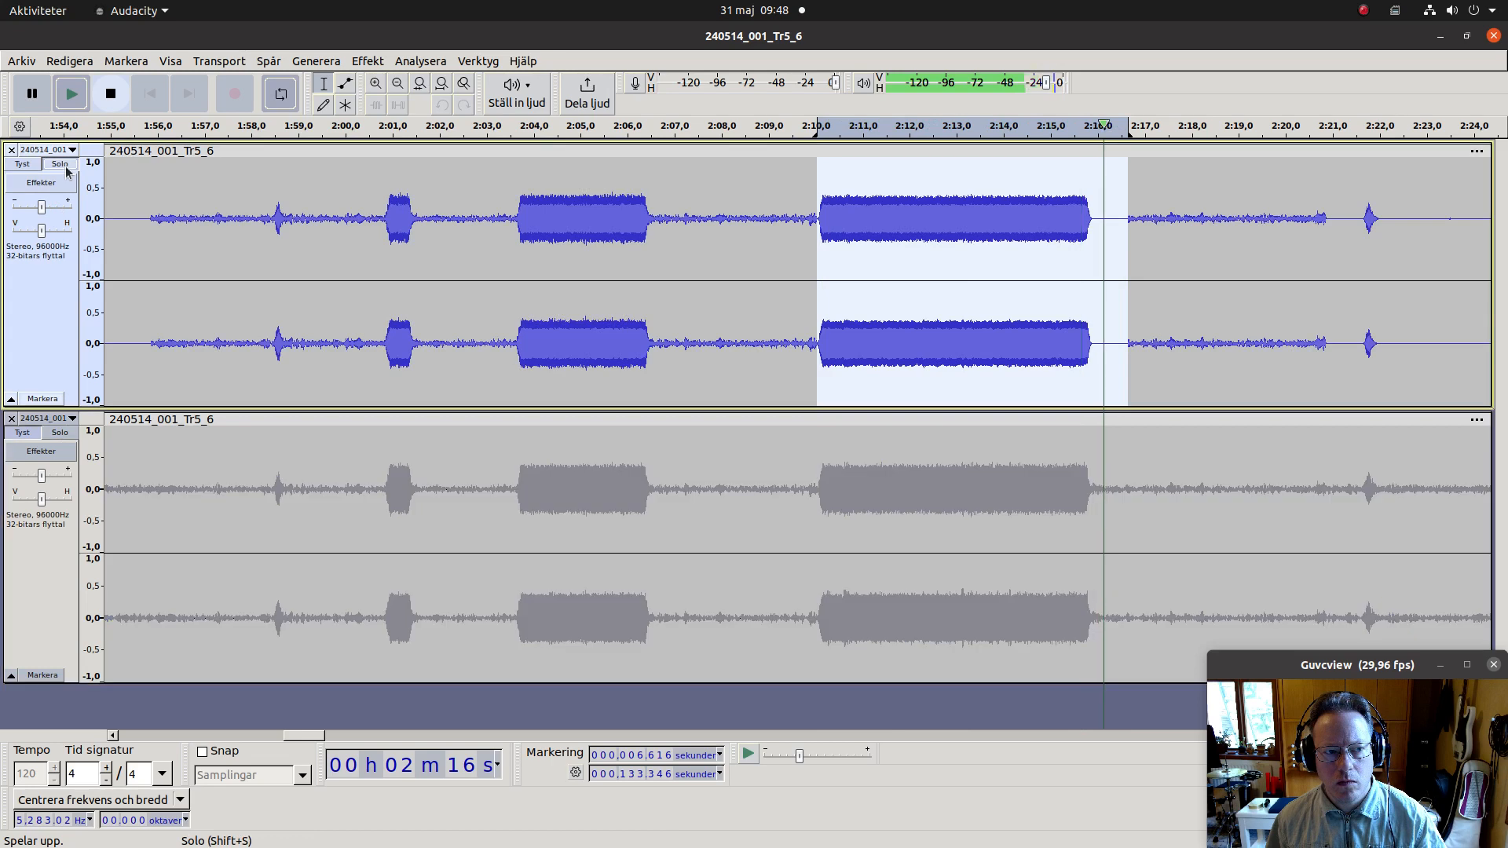
click(106, 106)
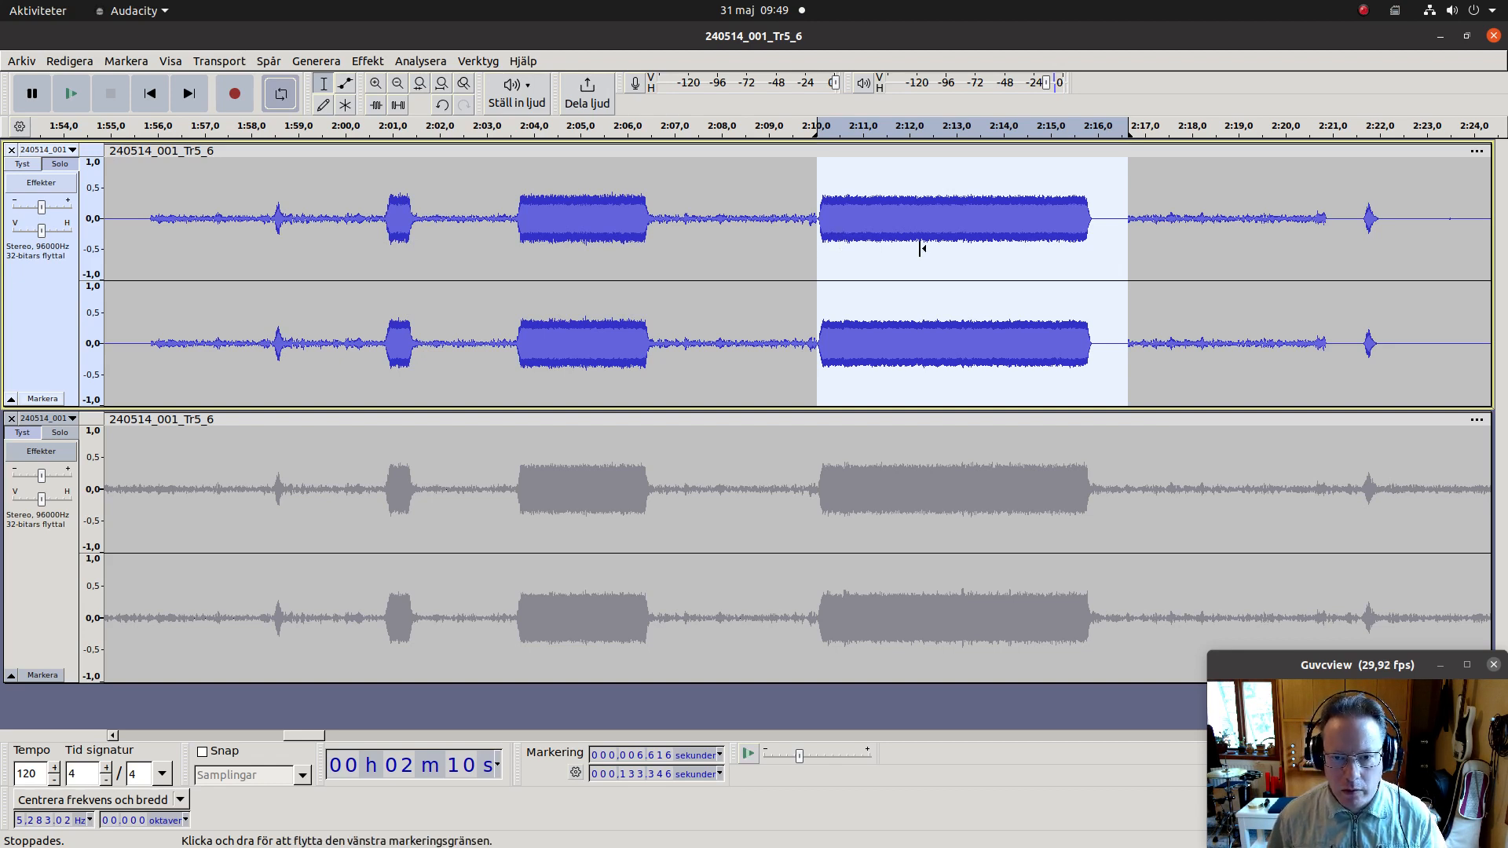
Step: Undo the last noise reduction and repeat it on the upper track's section from about 1:56 to 2:21
key(ctrl+z)
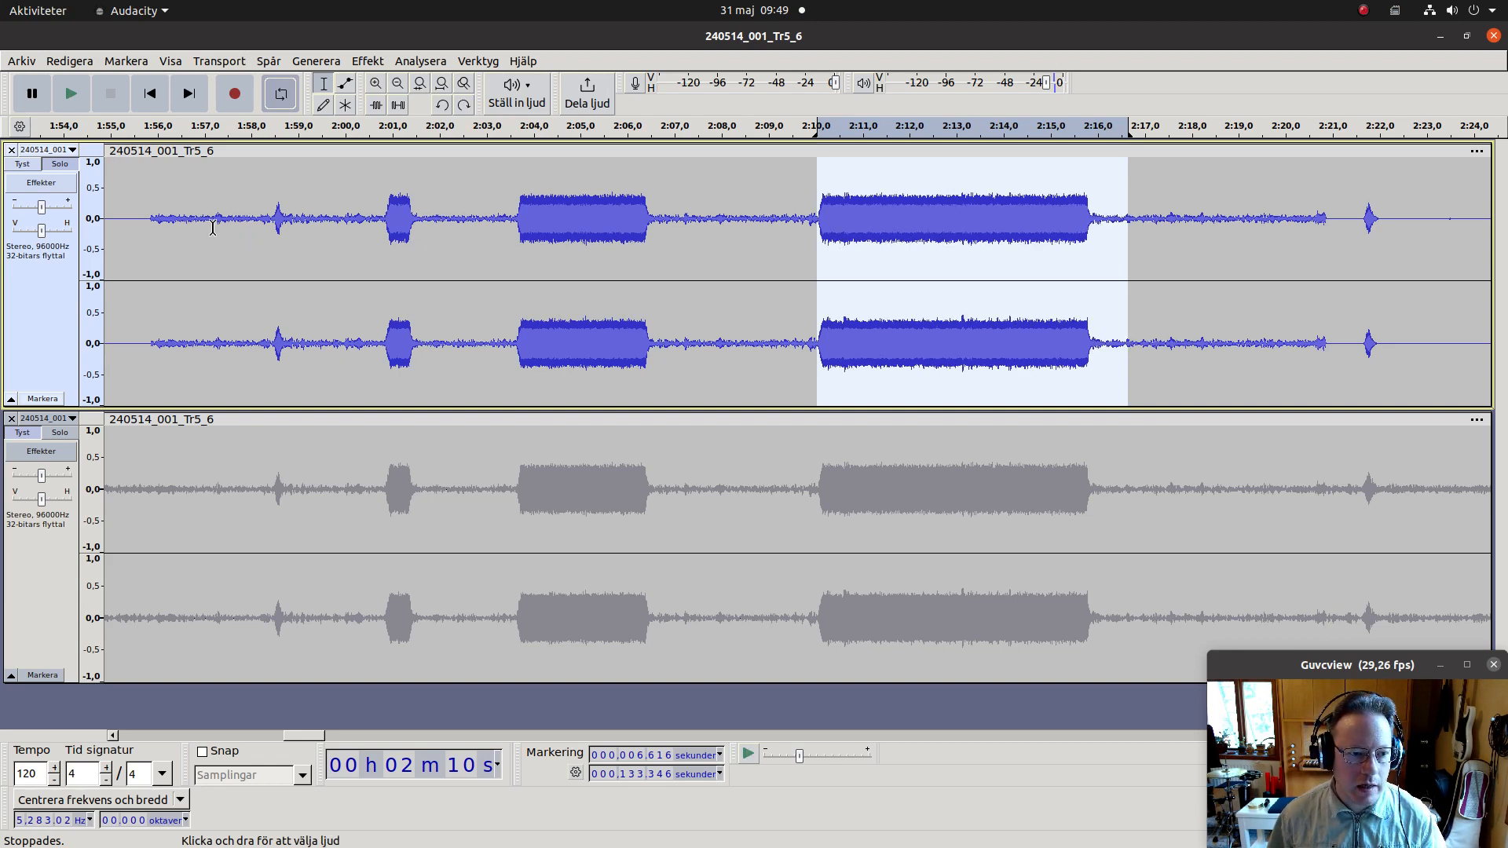
drag(151, 226, 1323, 273)
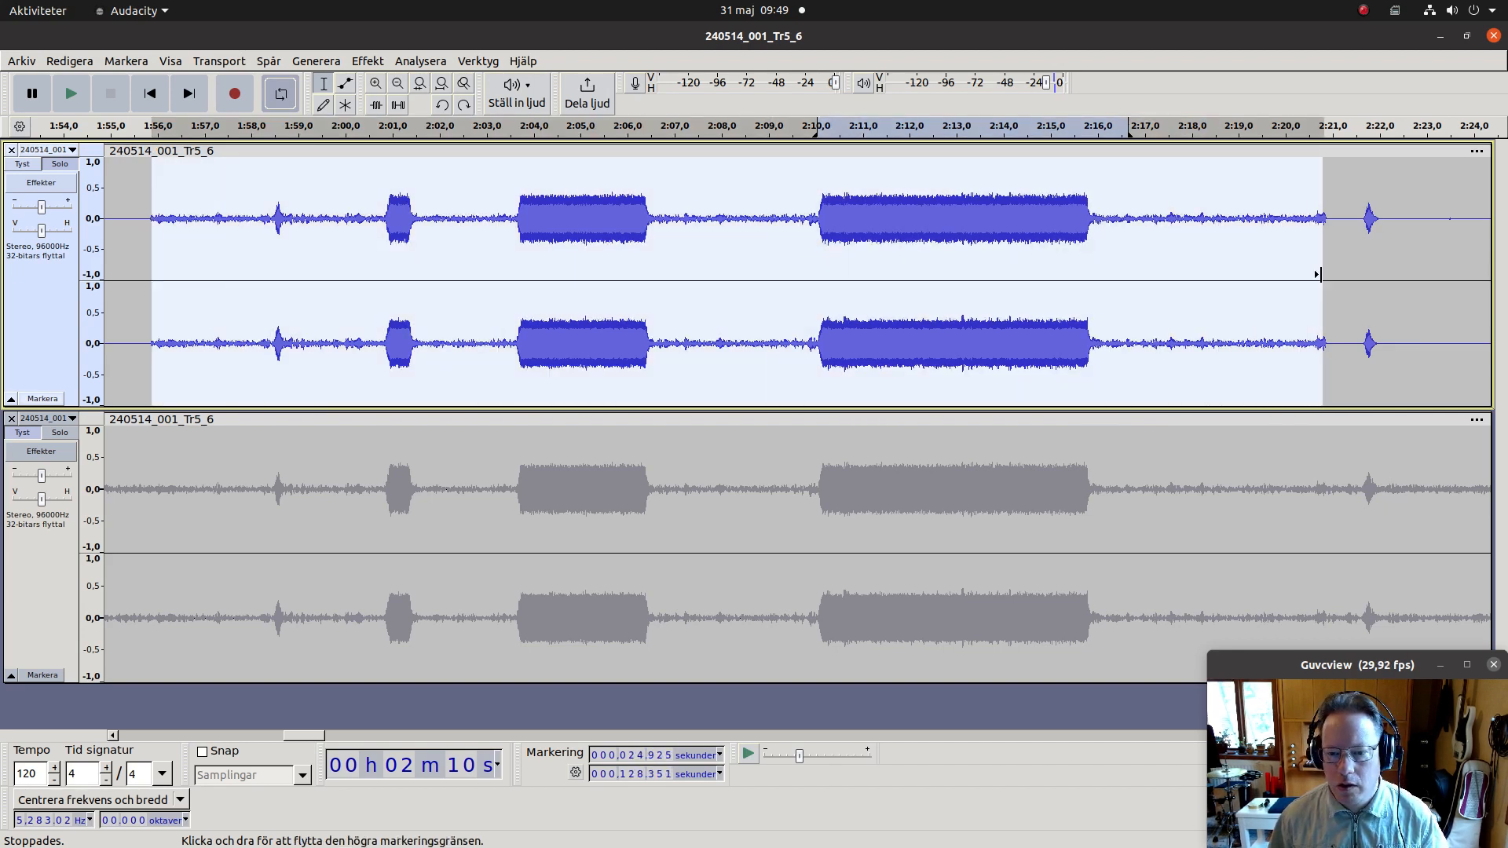
key(ctrl+r)
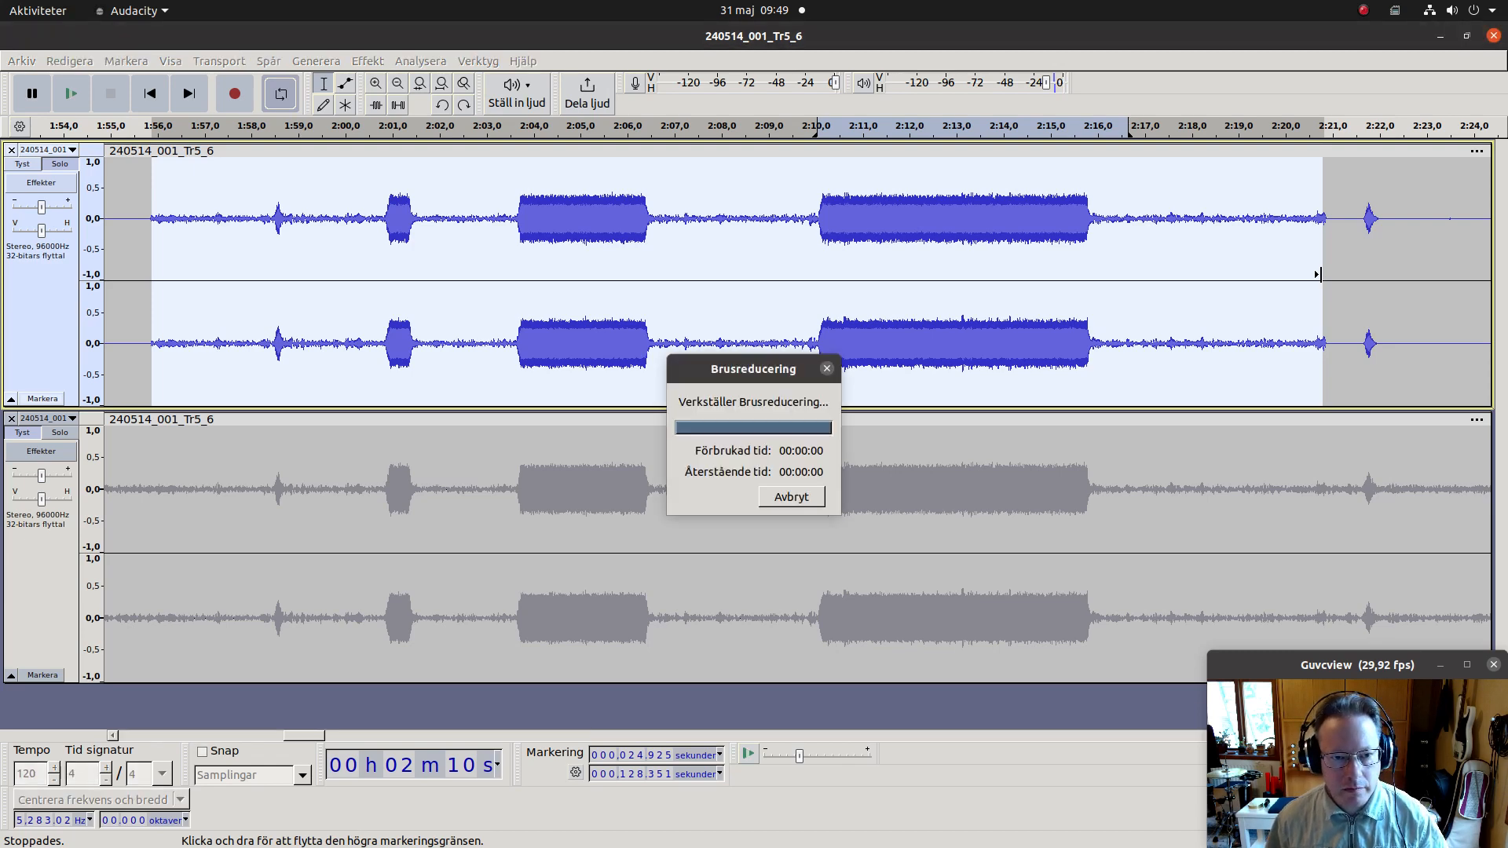
click(272, 245)
key(space)
key(space)
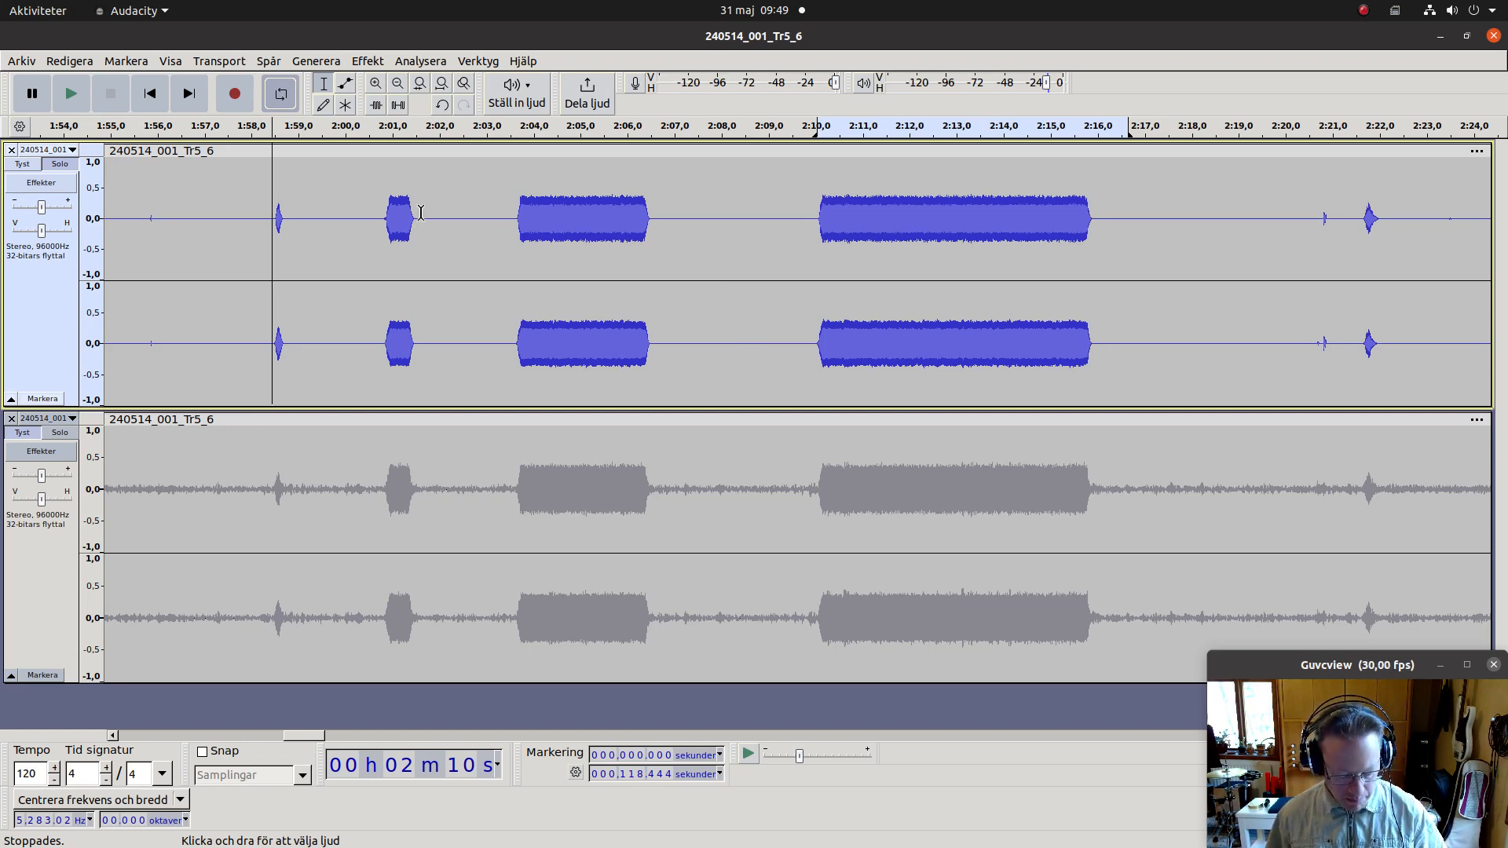
Step: Select the quiet tone with its trailing silence on the upper track, from about 5:27 to 5:36
key(ctrl+a)
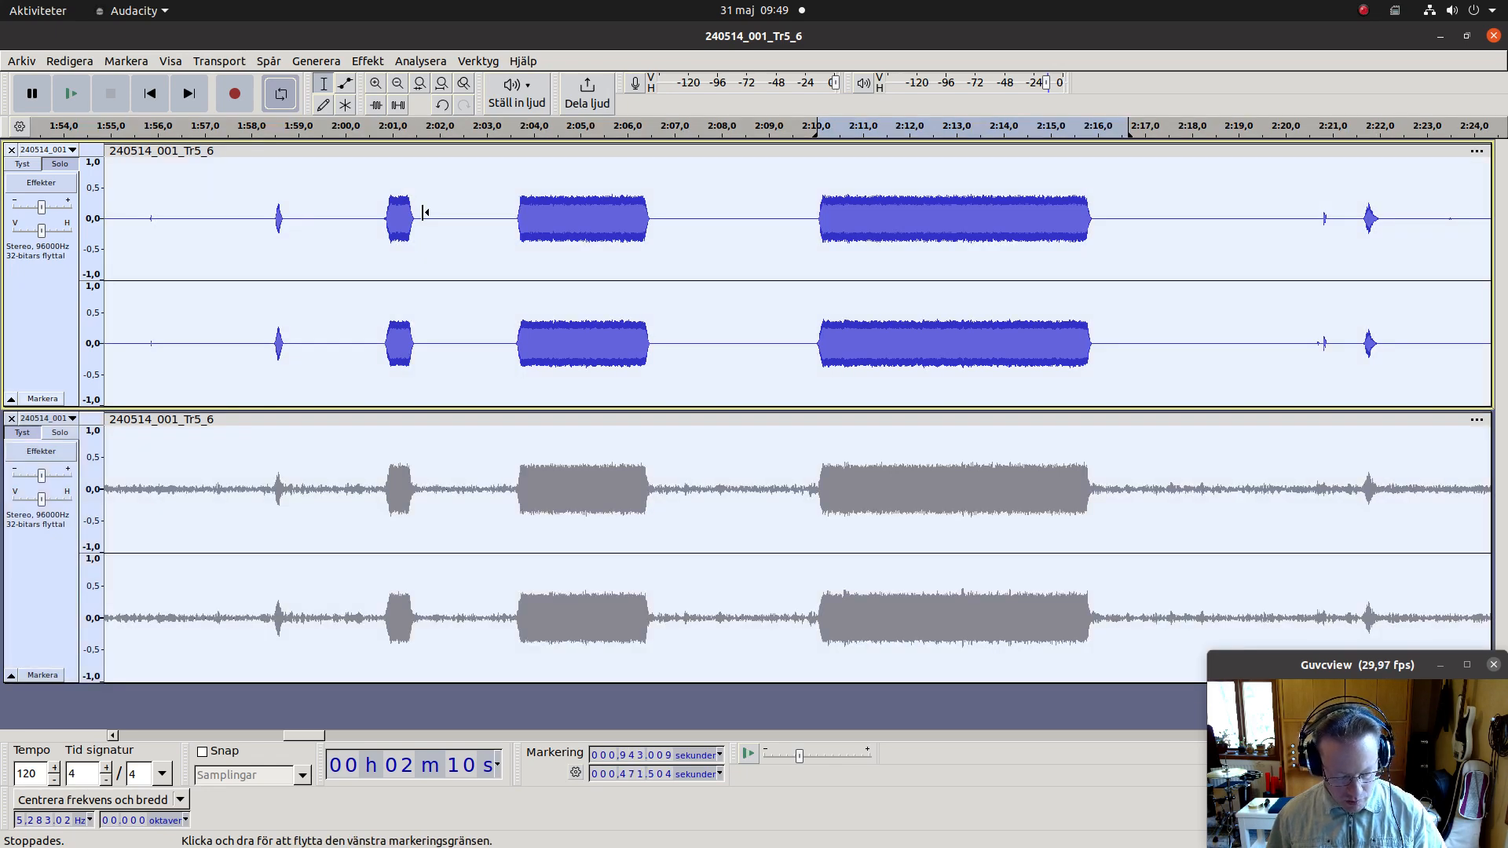
key(ctrl+f)
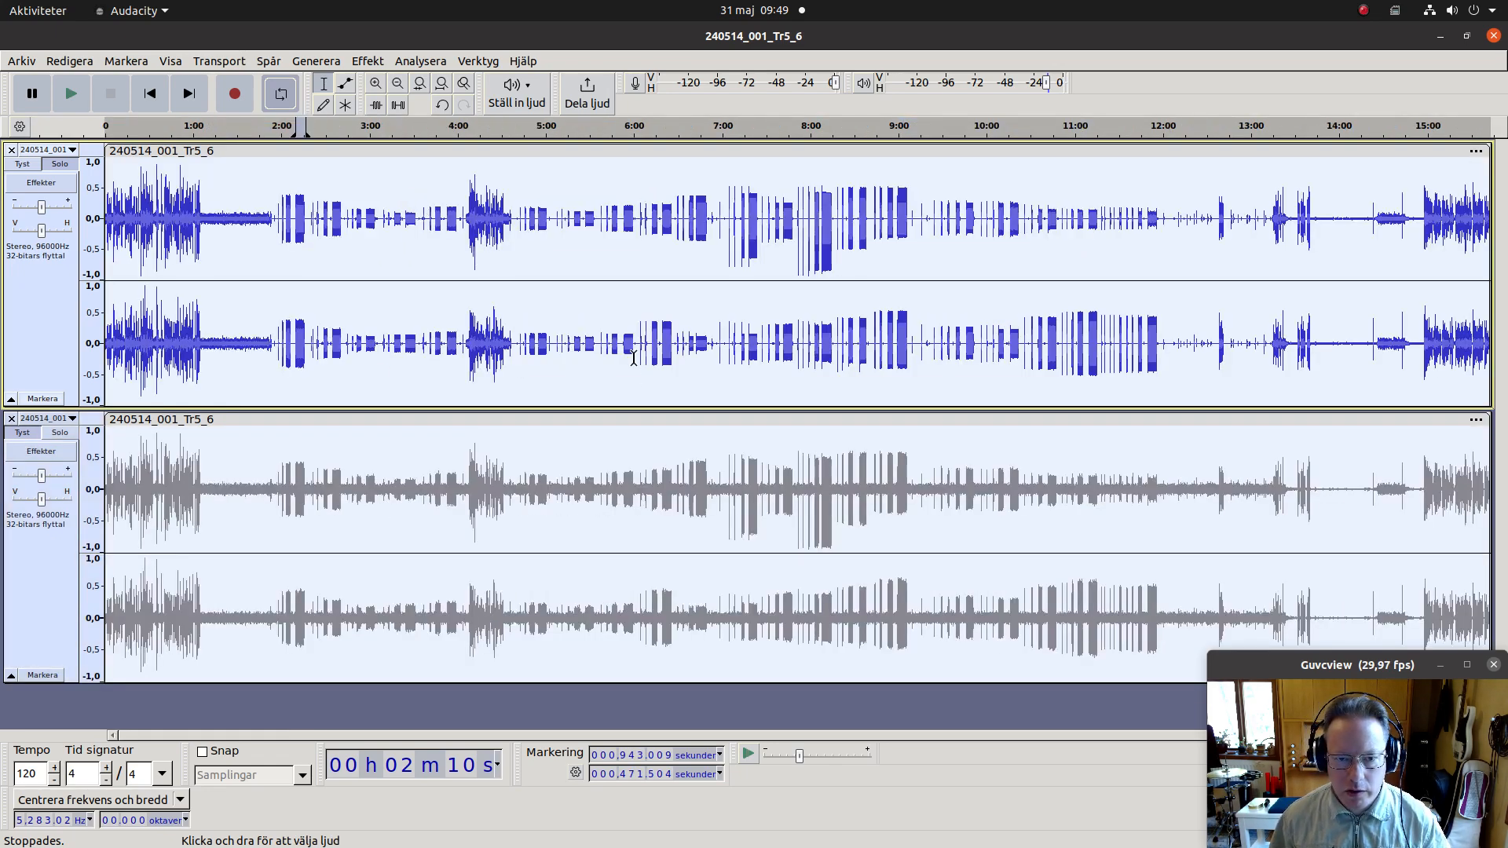
click(583, 236)
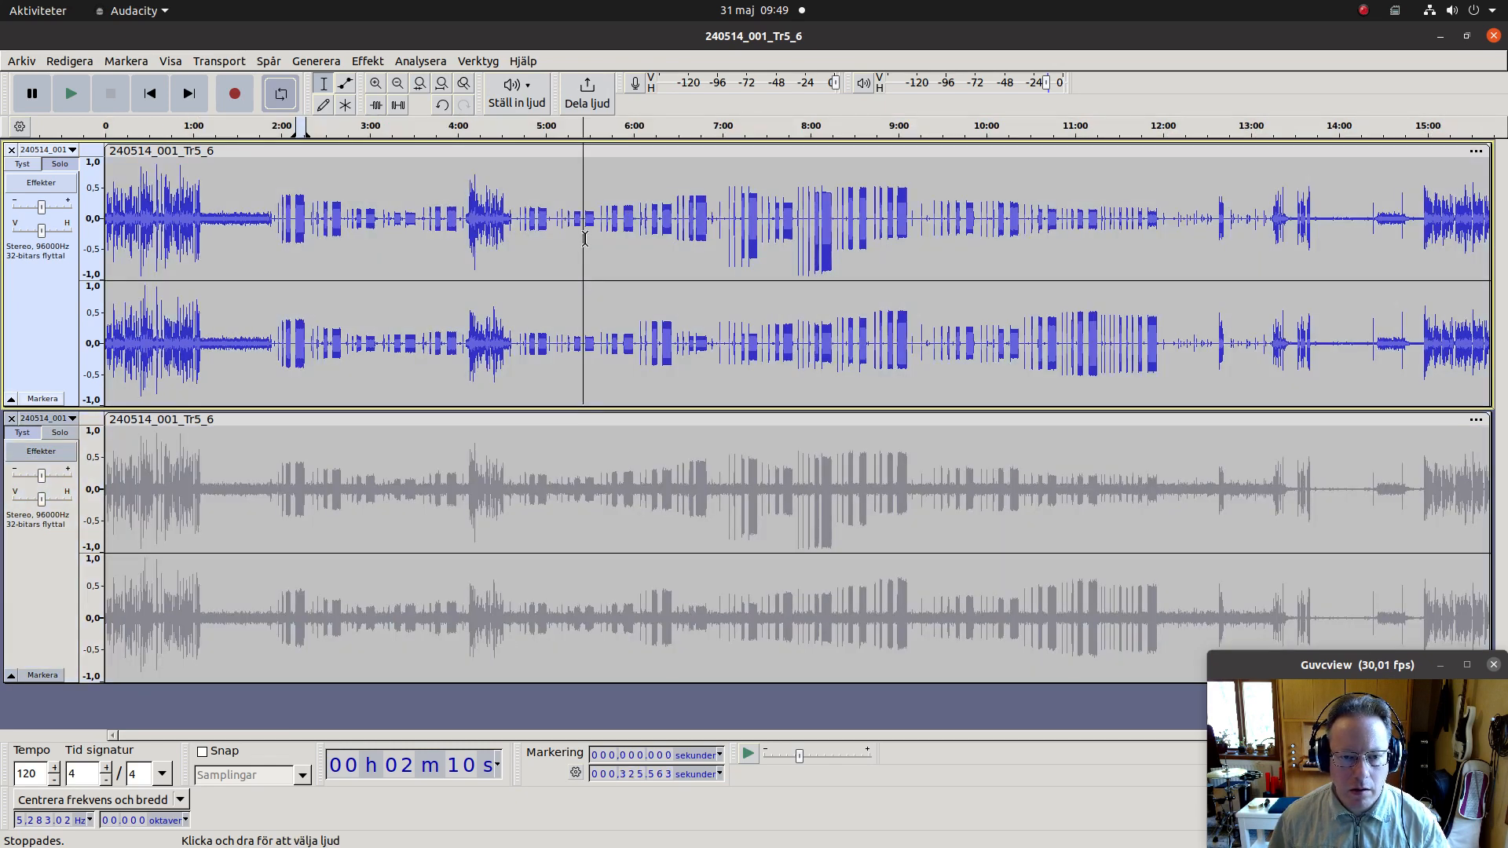
drag(585, 239, 594, 241)
key(ctrl+1)
key(ctrl+1)
key(ctrl+1)
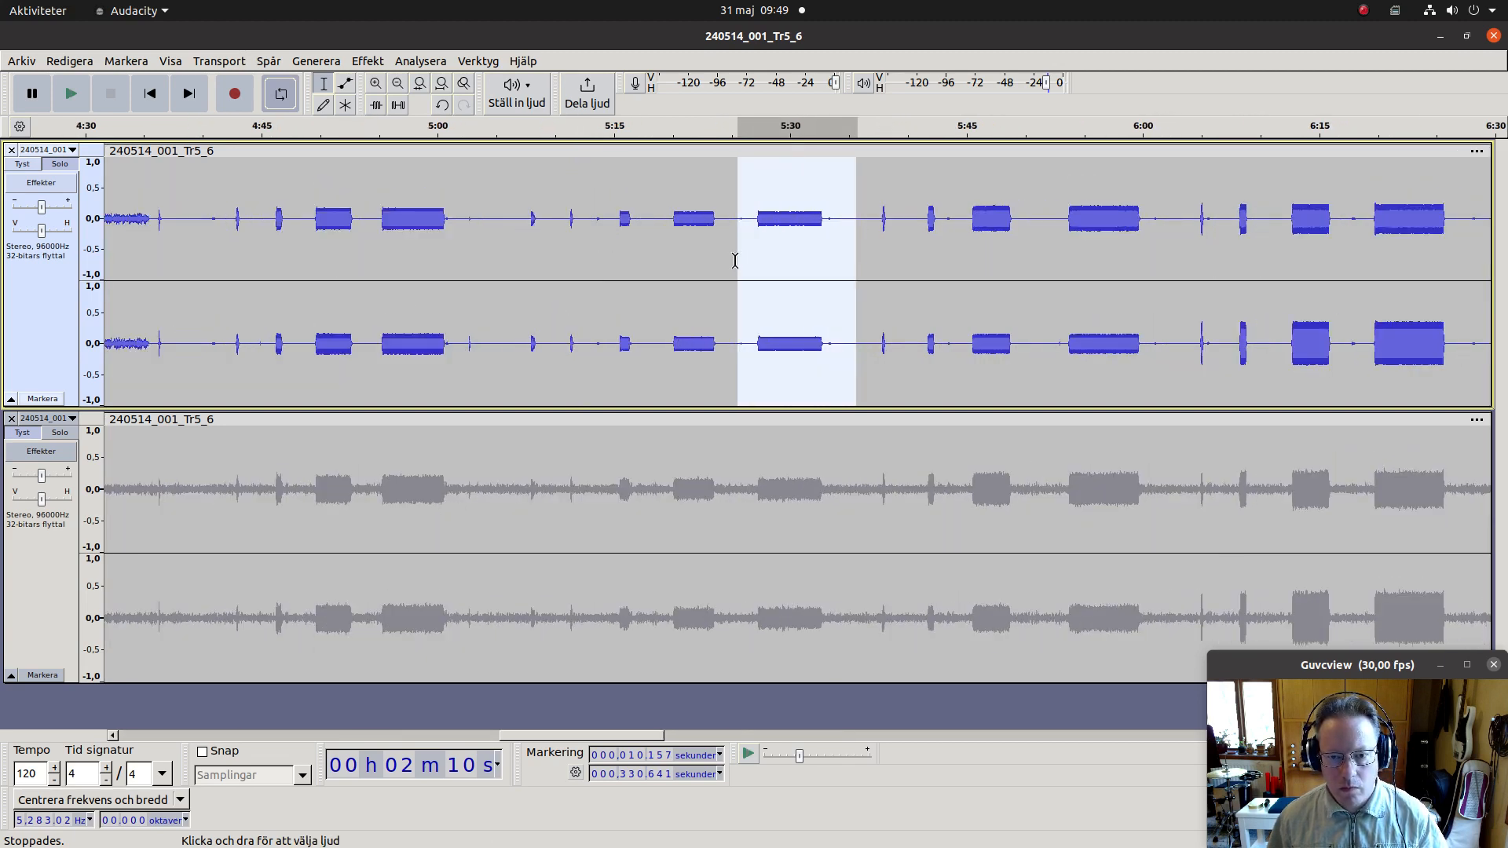
drag(739, 261, 757, 263)
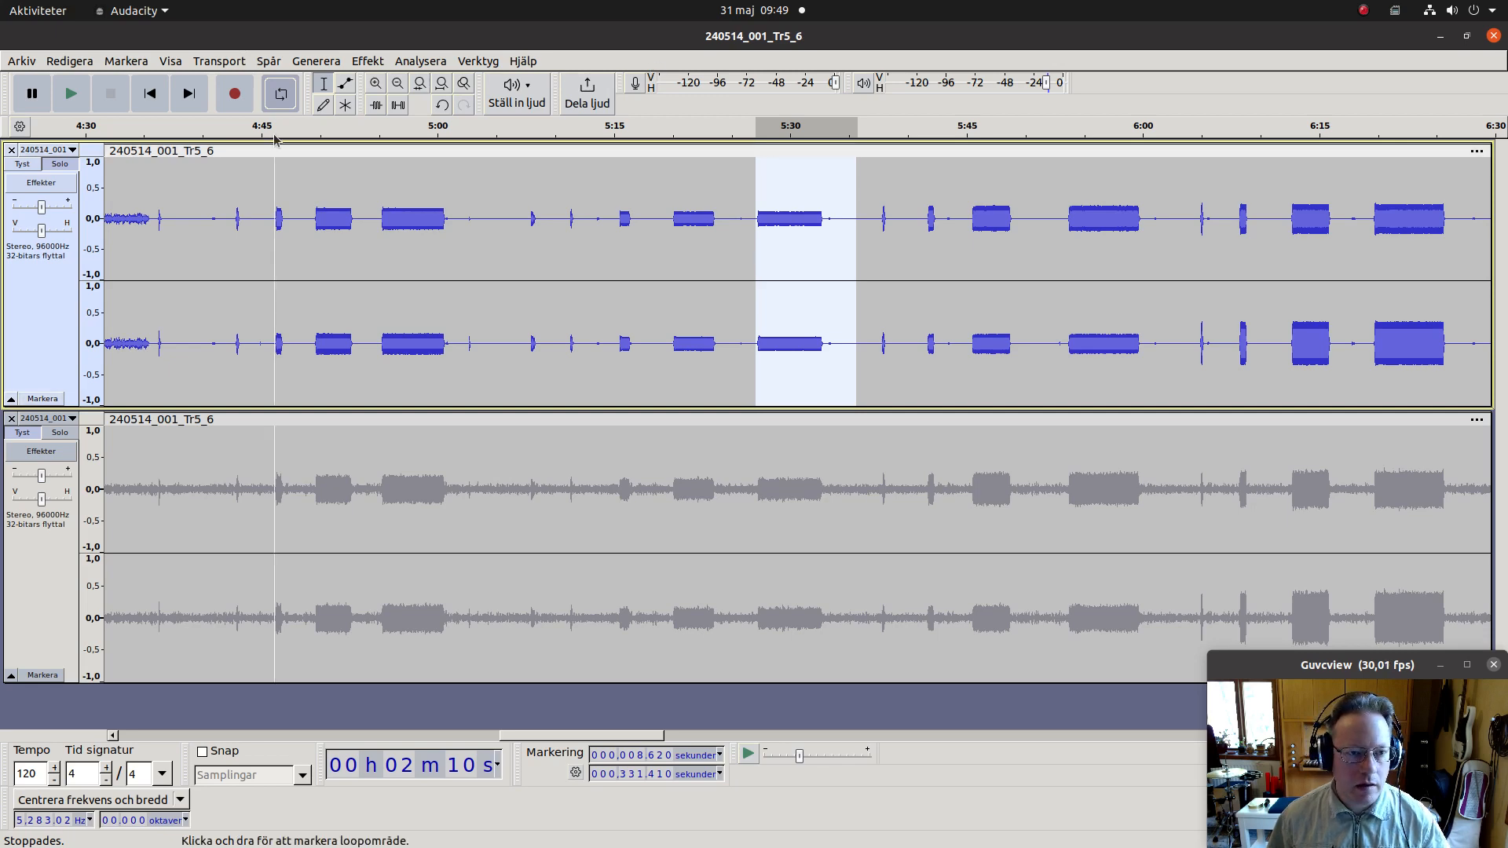
Step: Preview and apply the Noise Gate to the selection with a -32.50 dB threshold and -24 dB level reduction, and undo it
click(367, 61)
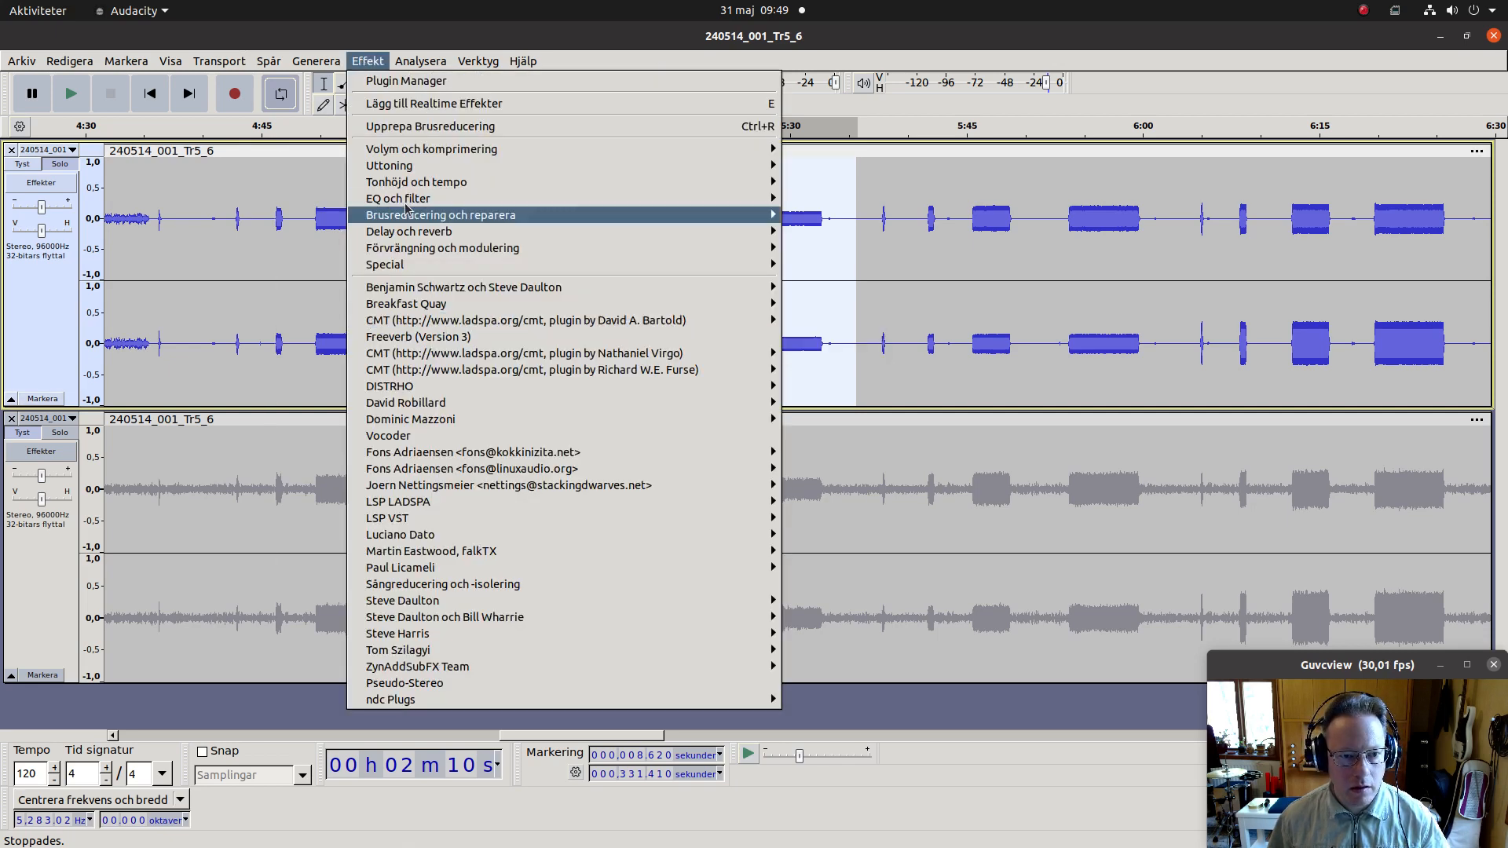
mouse_move(410, 205)
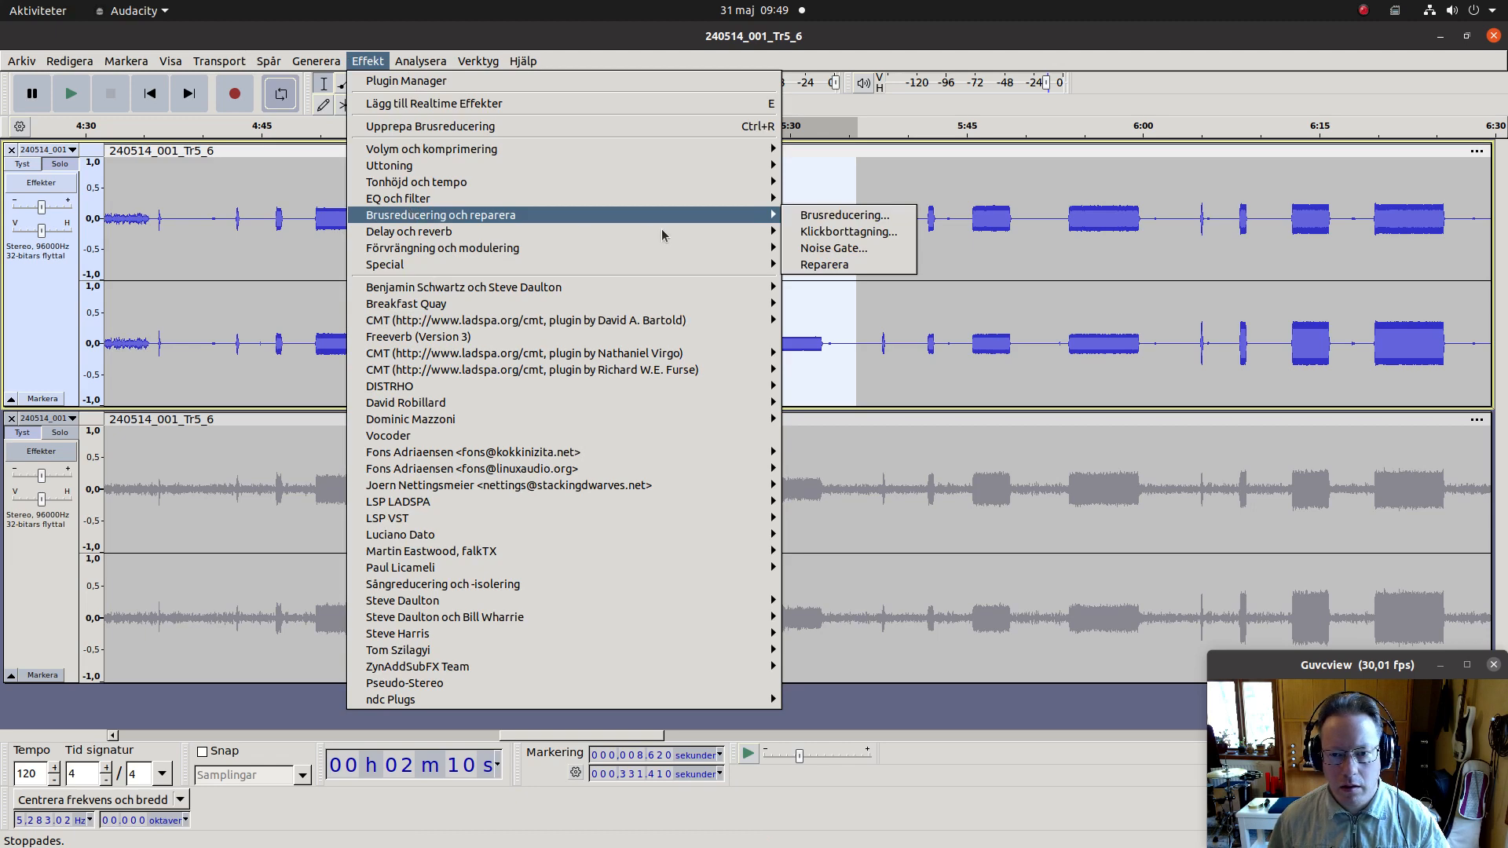
mouse_move(775, 232)
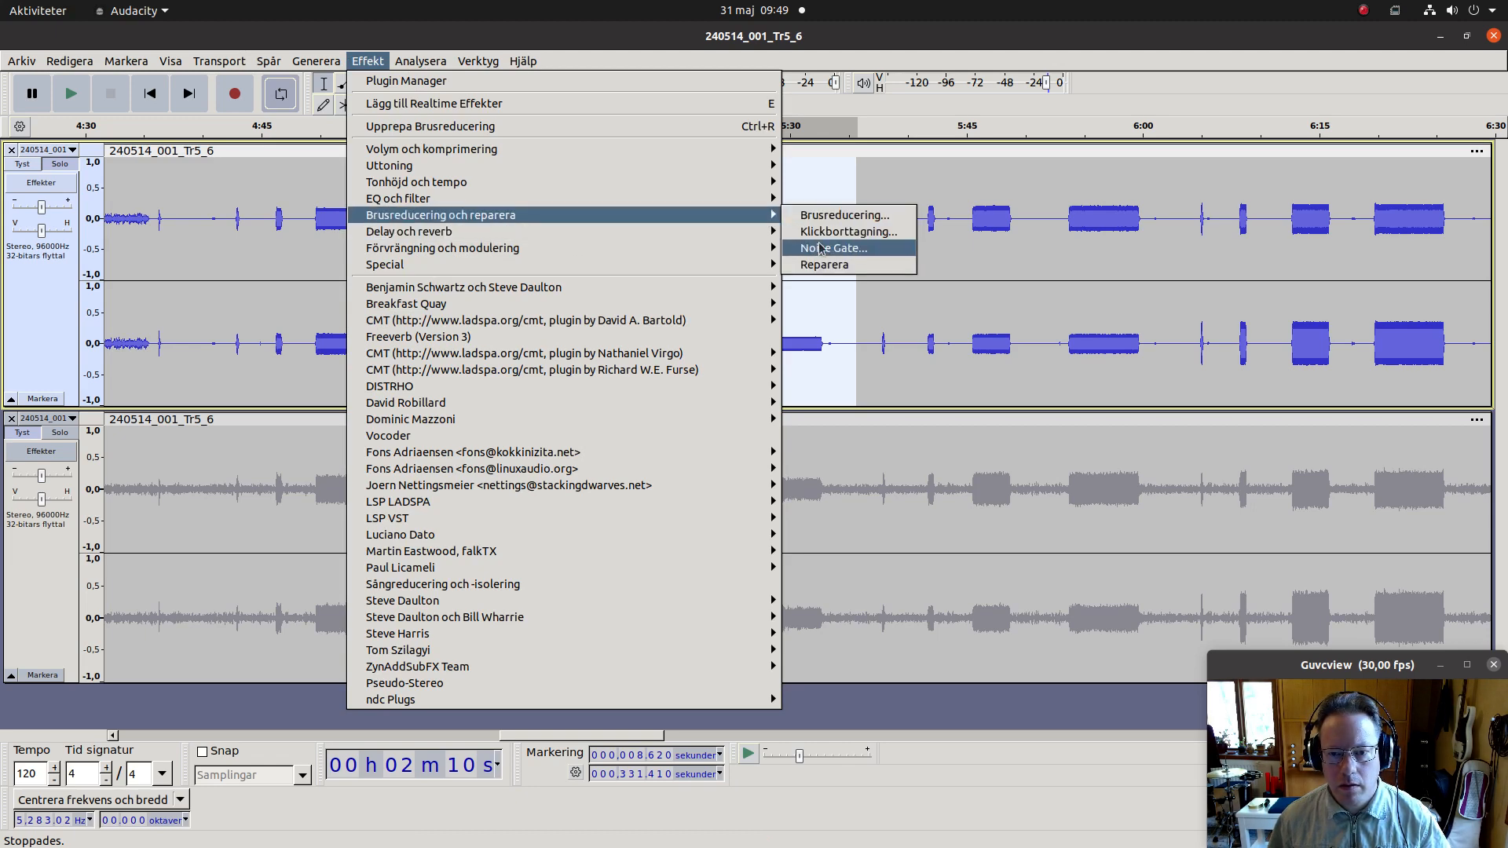
click(819, 244)
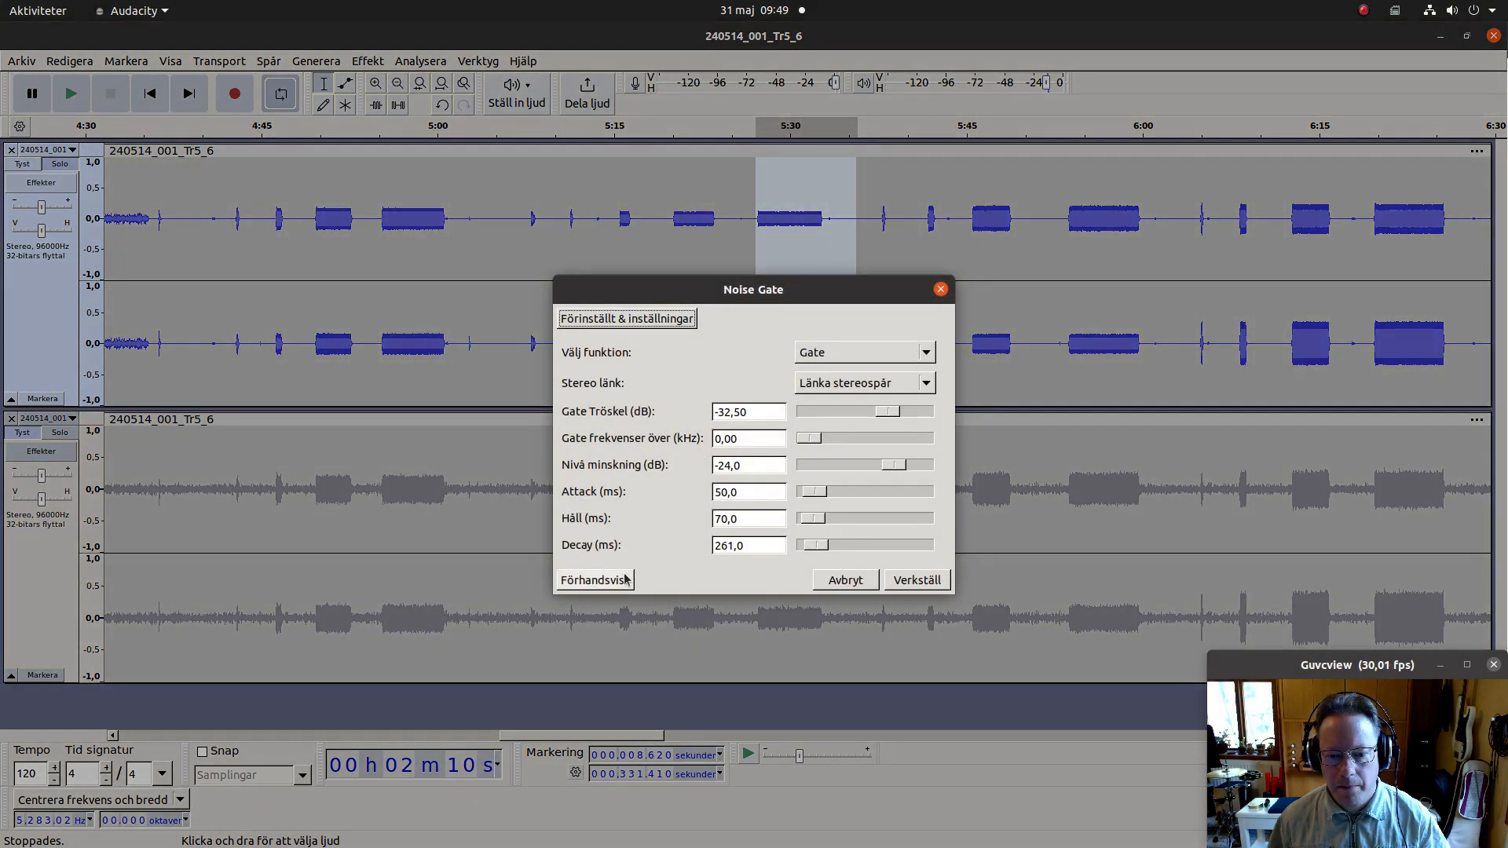
click(623, 581)
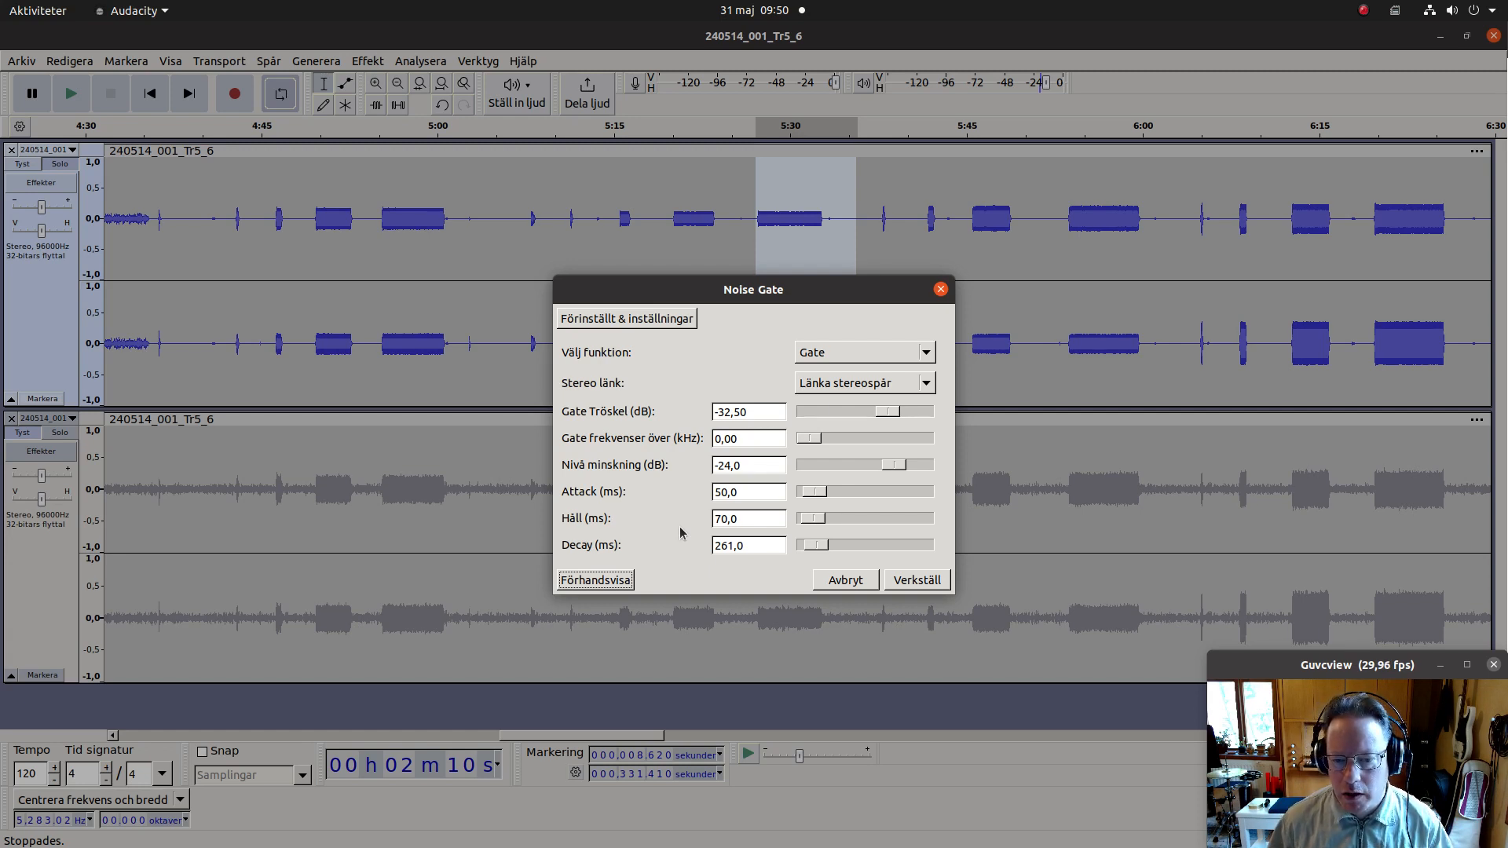
click(905, 580)
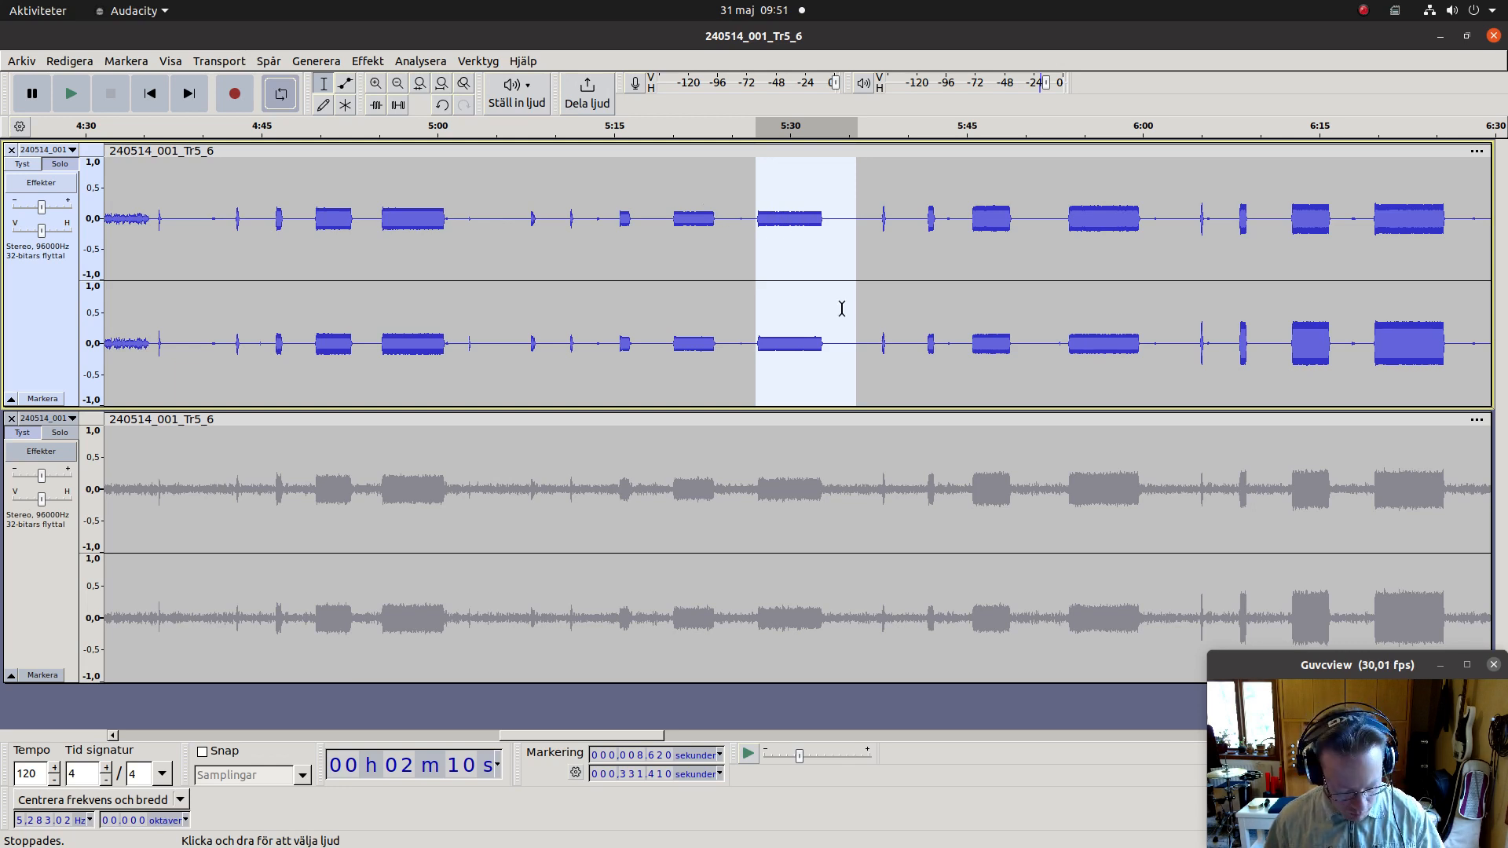
key(ctrl+z)
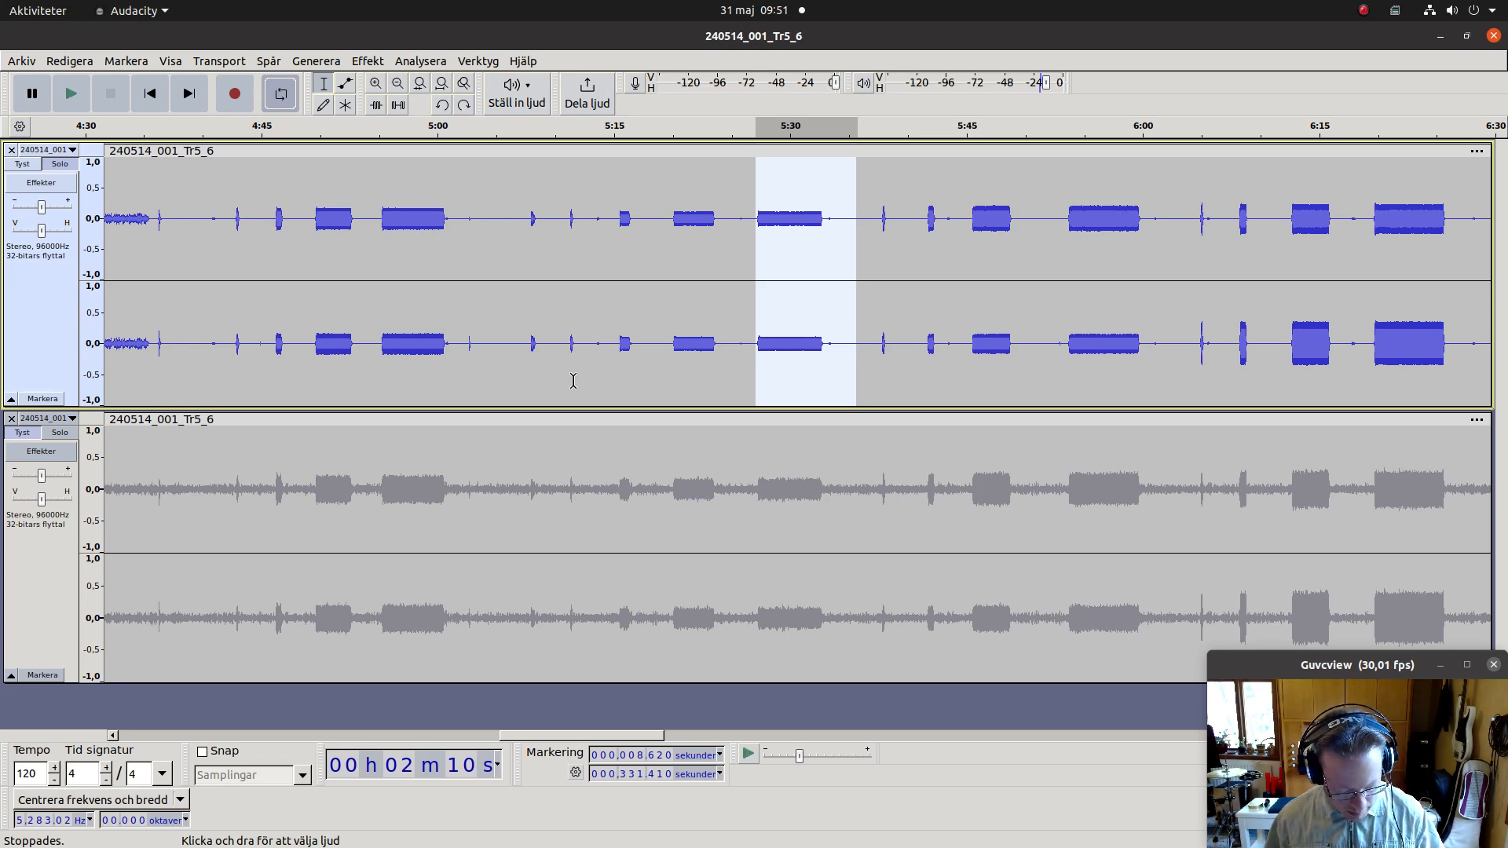
Step: Select the upper track's tone series from about 1:57 to 4:01 and repeat the Noise Gate on it
key(ctrl+a)
key(ctrl+f)
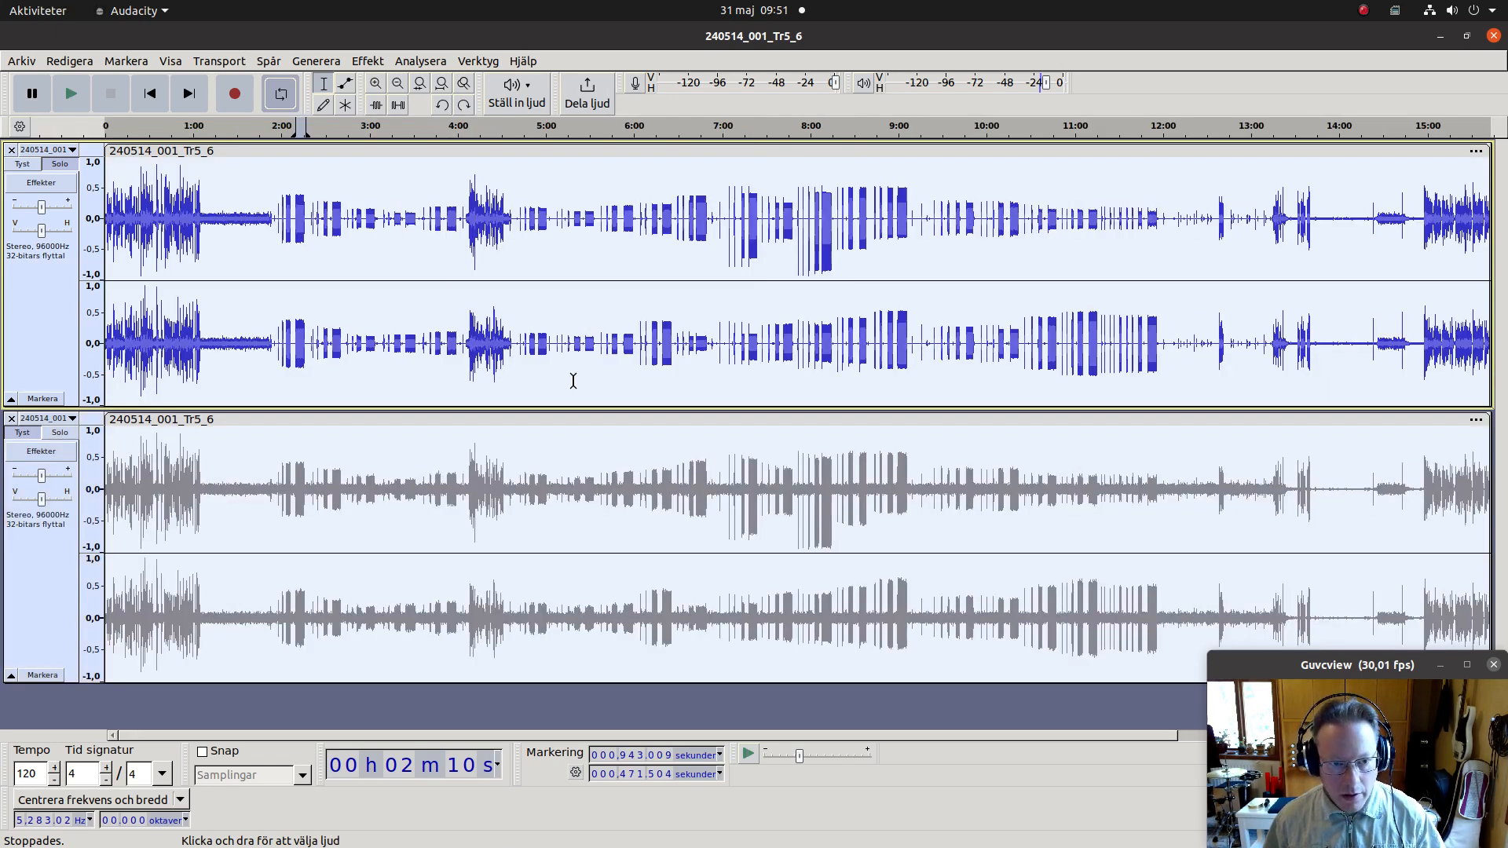
click(273, 288)
key(ctrl+1)
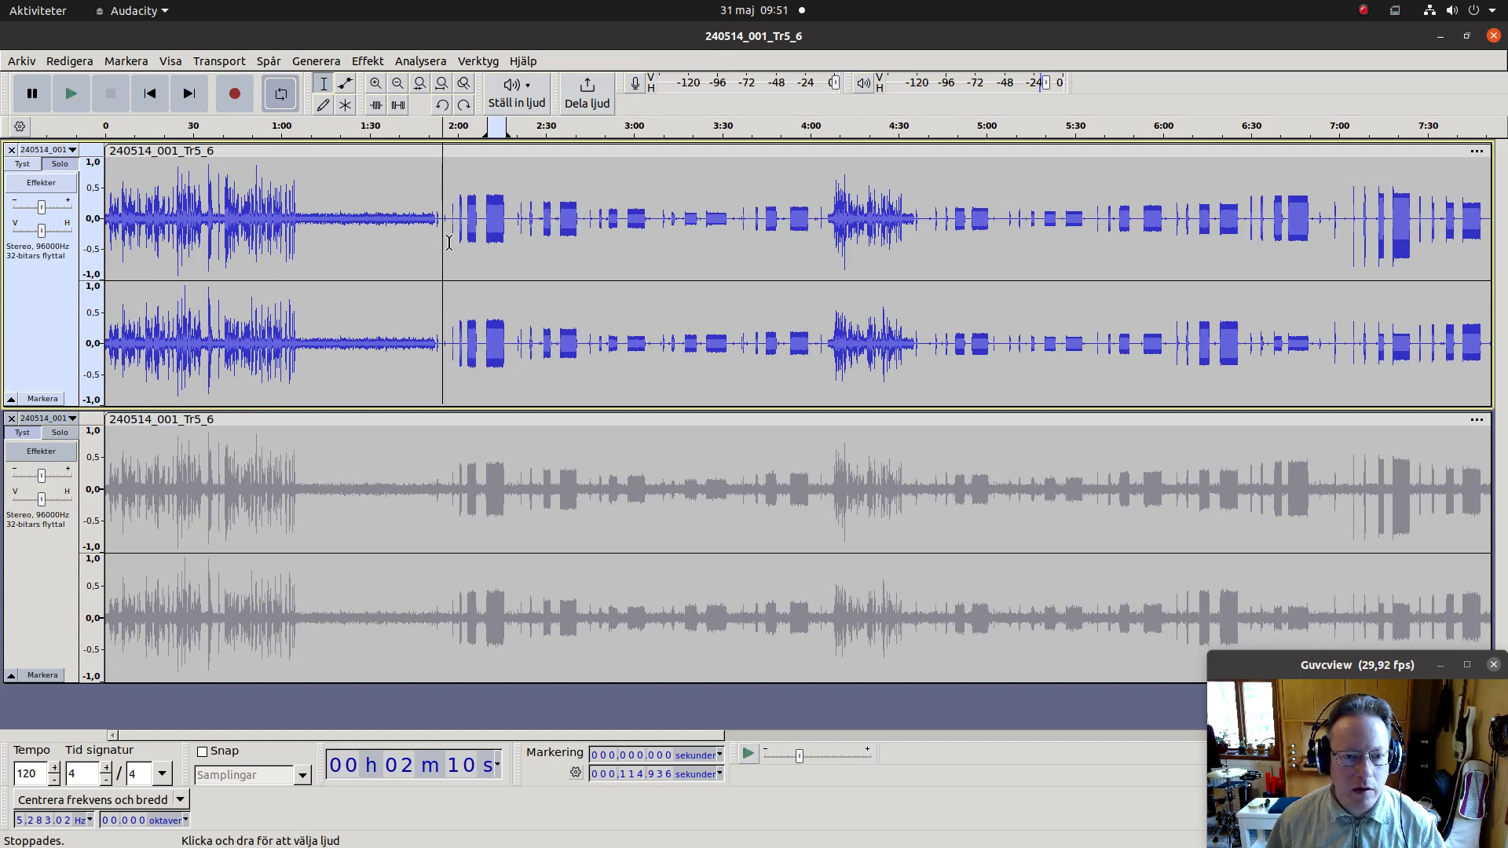
drag(450, 246, 814, 259)
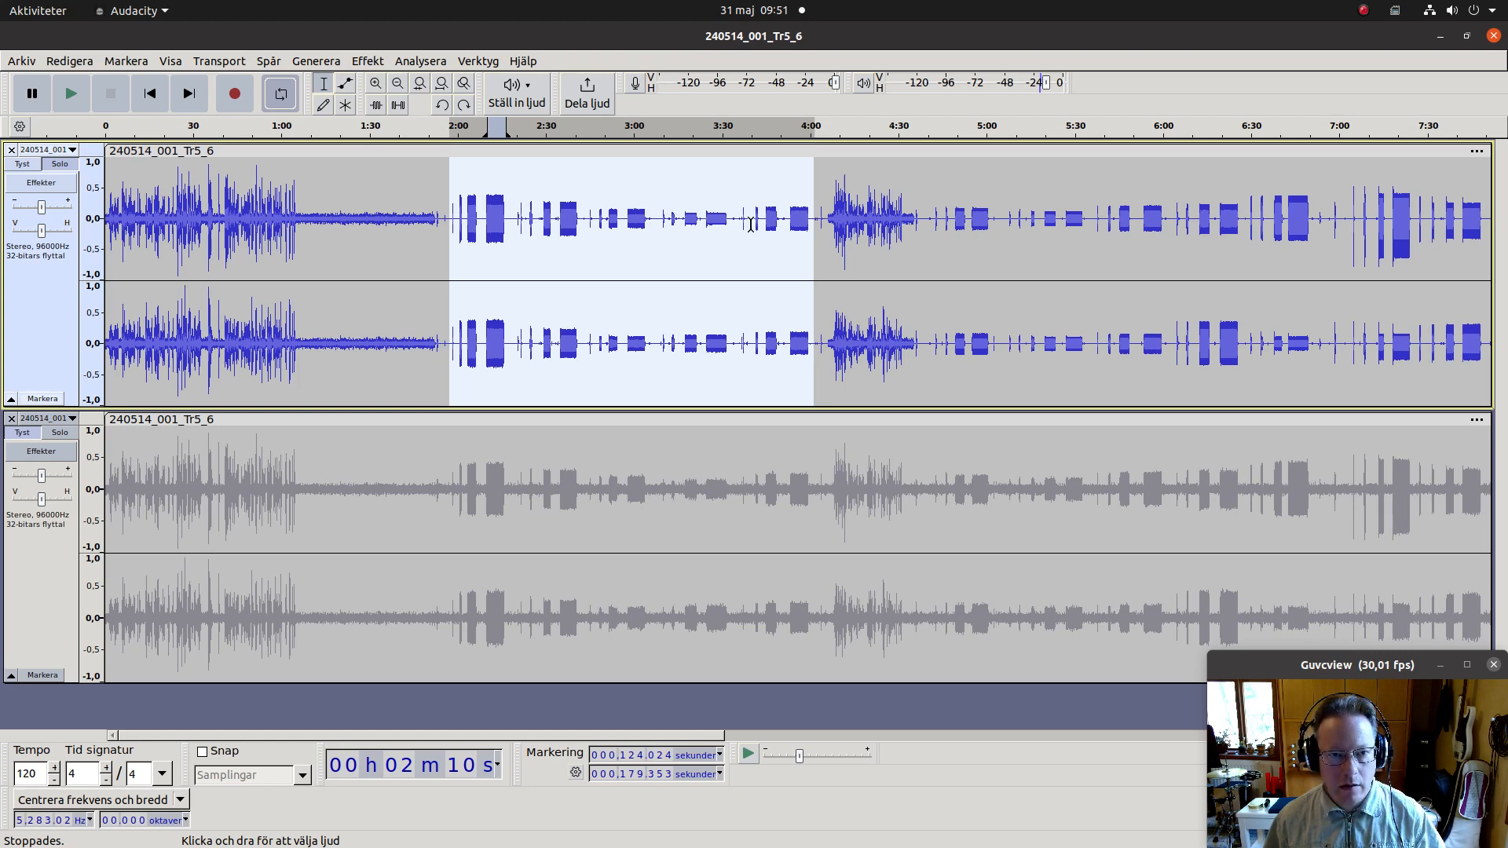
click(367, 61)
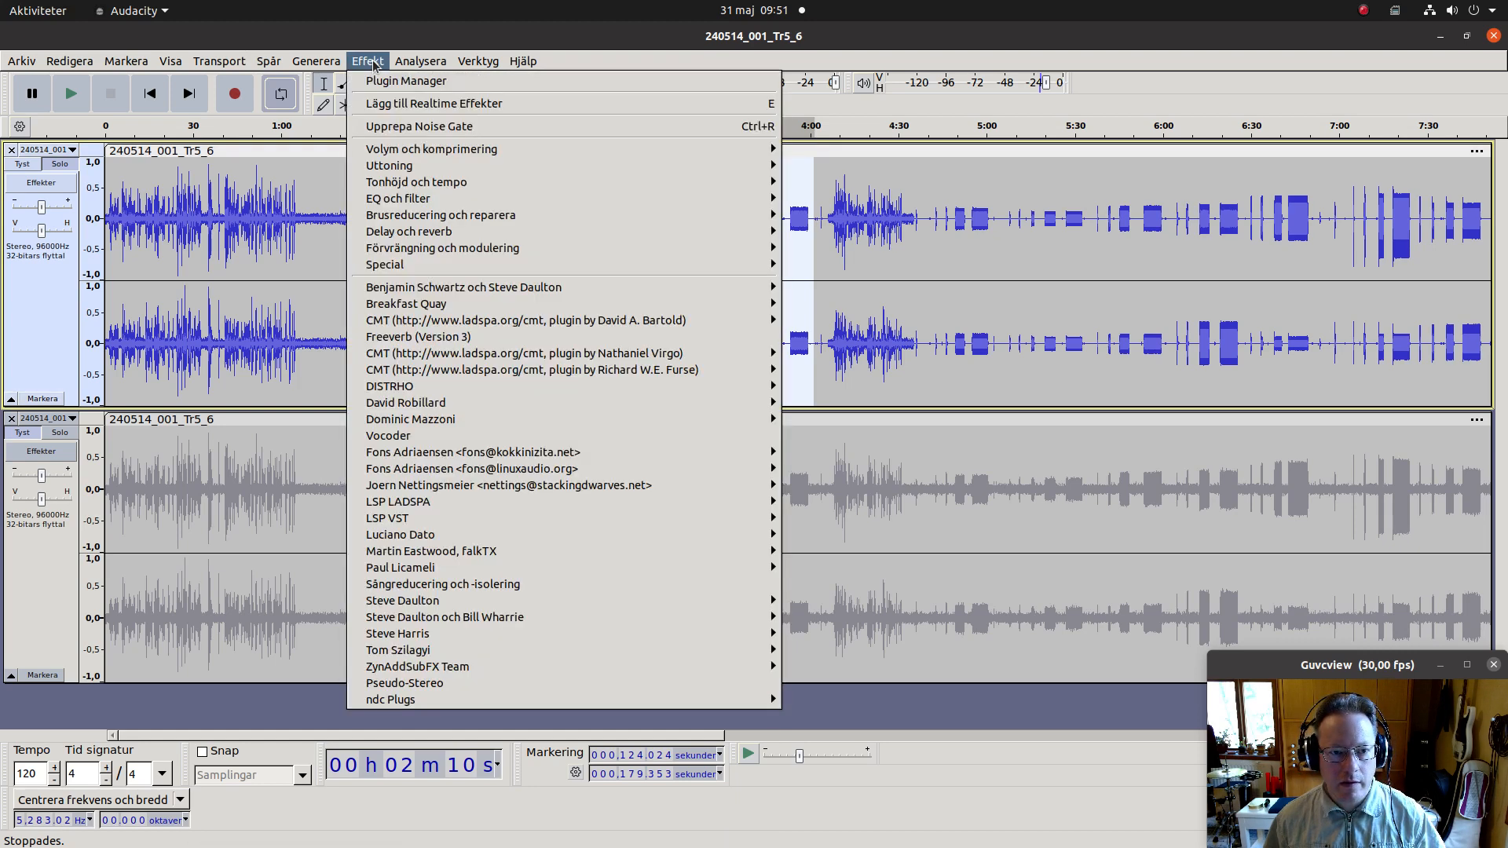
click(395, 127)
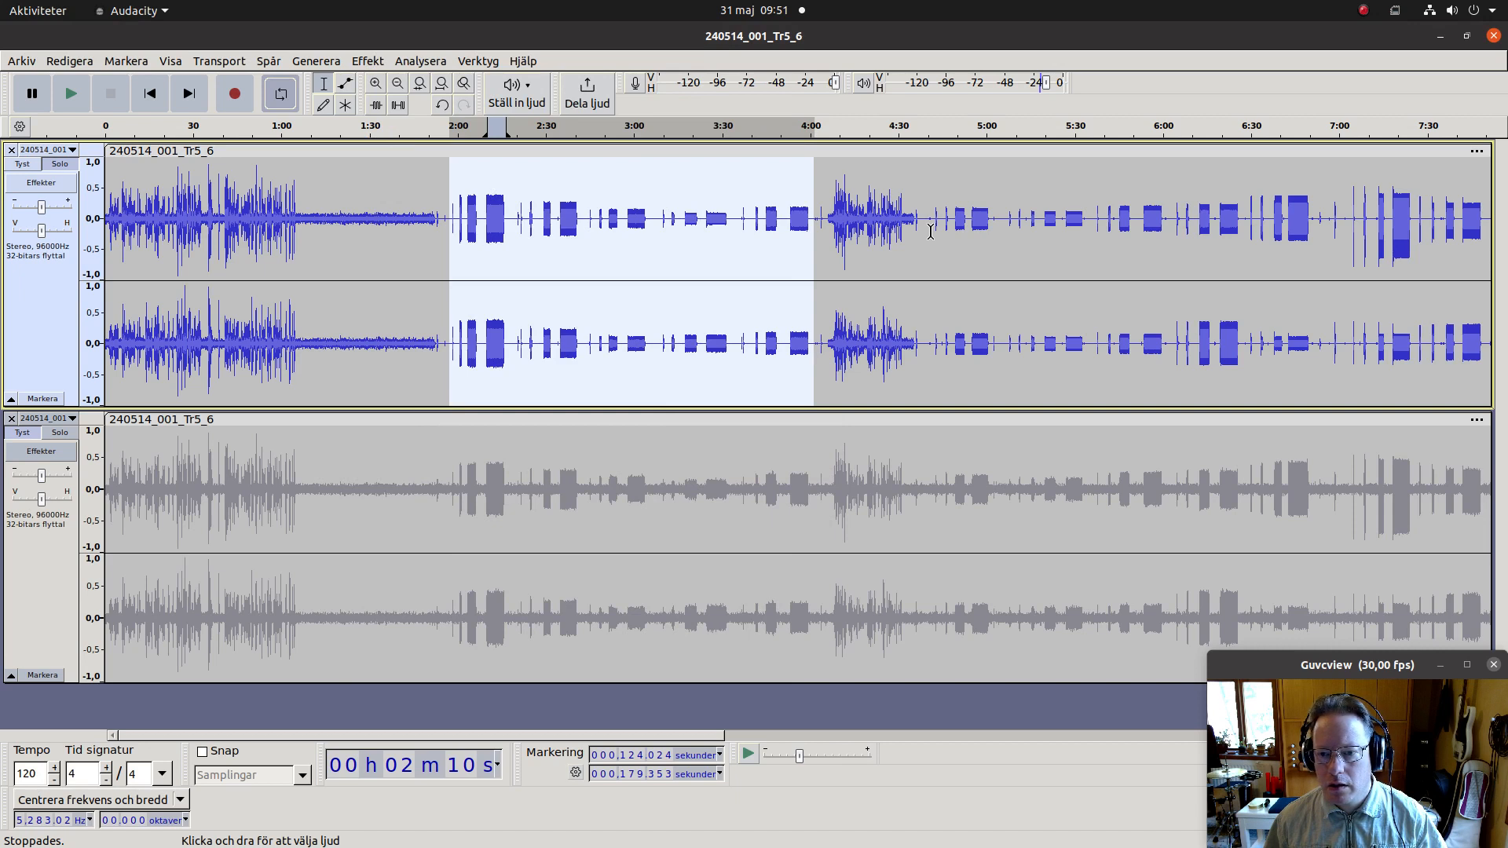
Step: Select the upper track's tone series at about 4:41–6:52, 7:04–9:09 and 9:23–12:00 in turn and repeat the Noise Gate on each
drag(931, 232, 1316, 260)
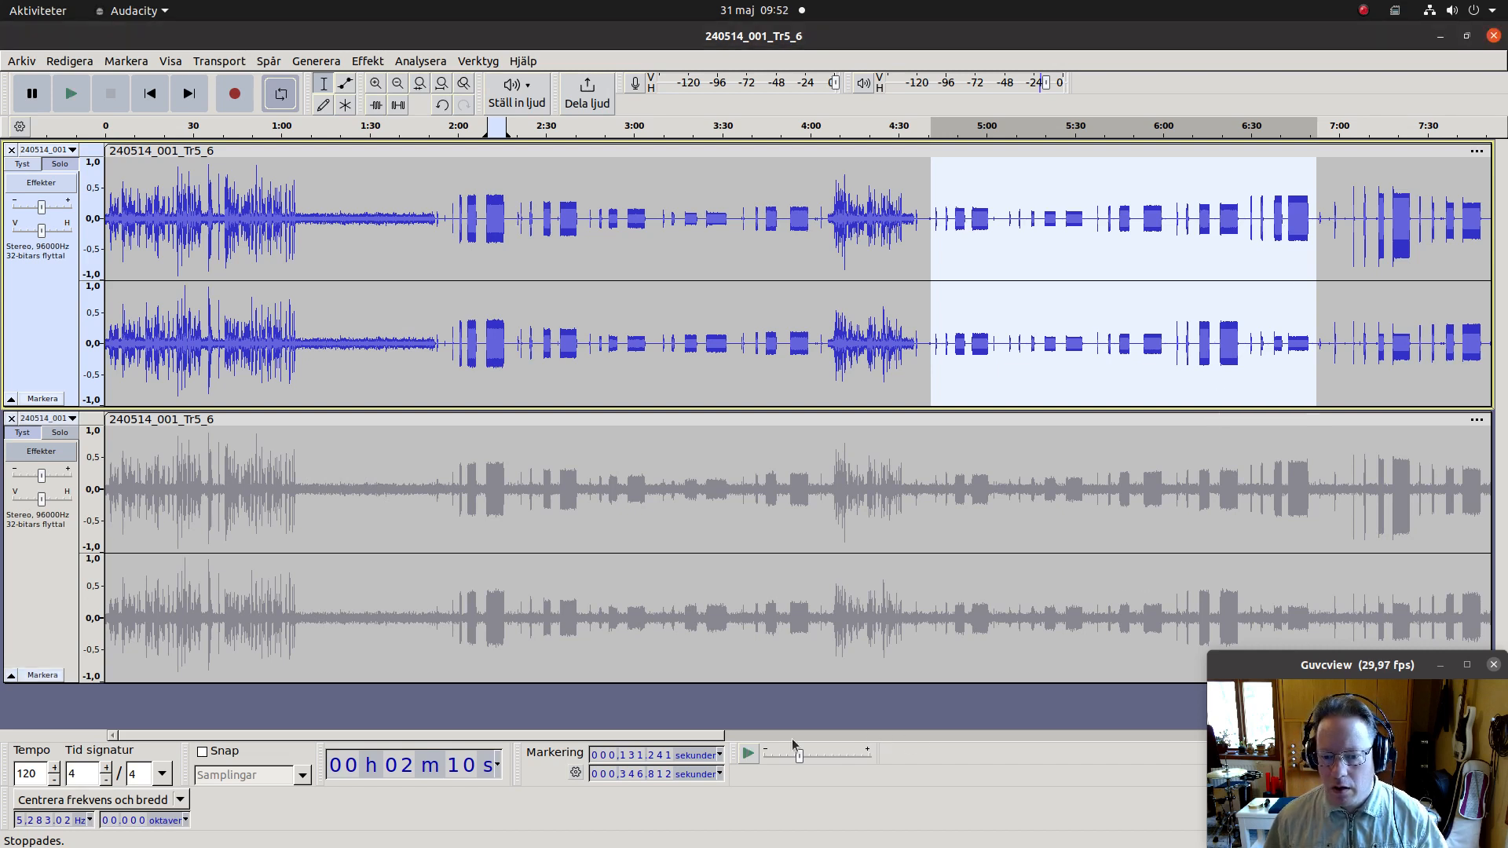
drag(691, 736, 922, 745)
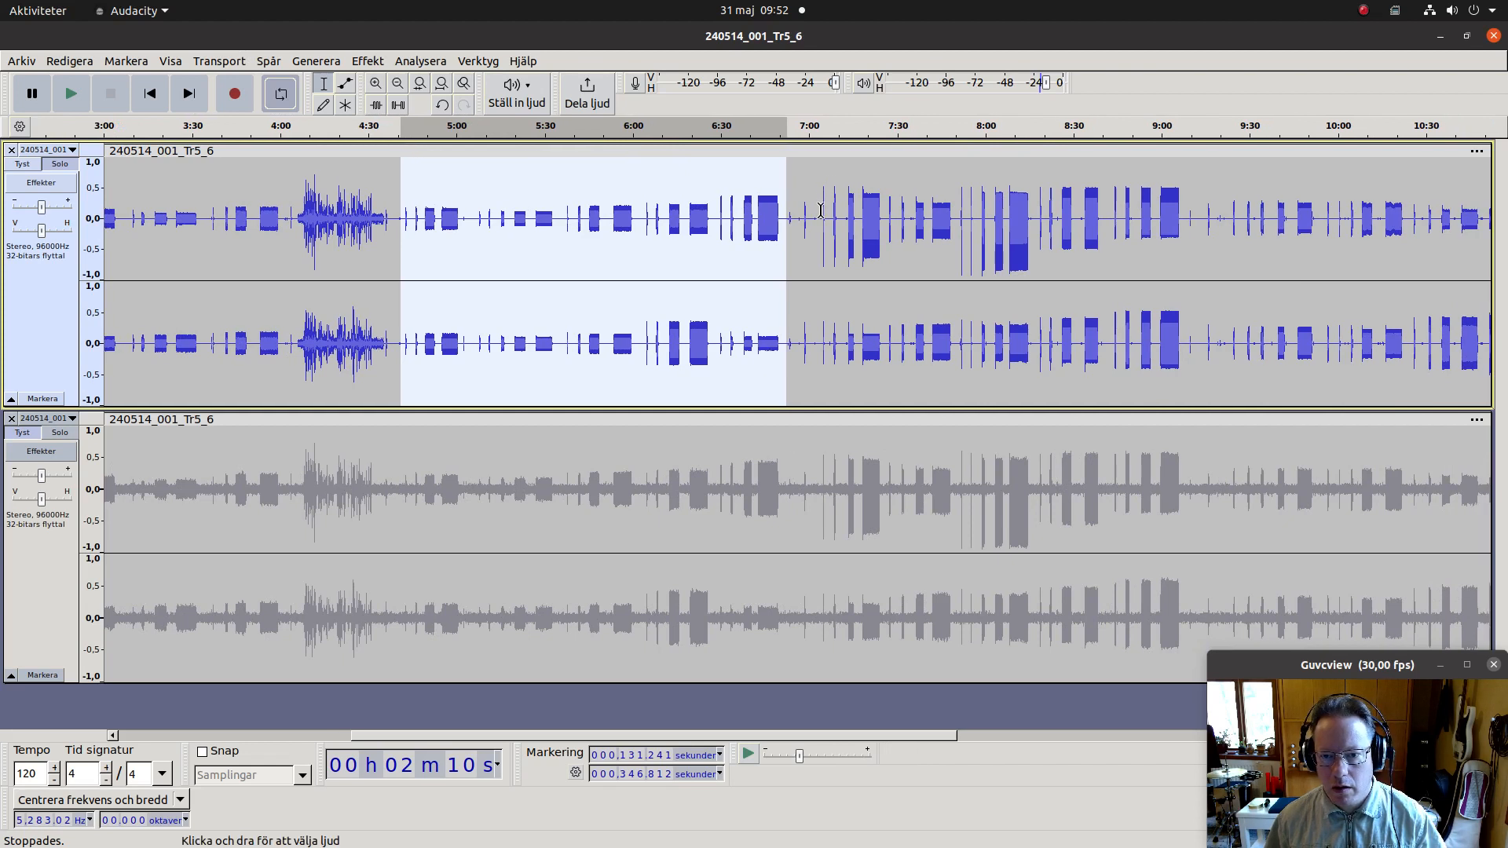
drag(821, 212, 1188, 223)
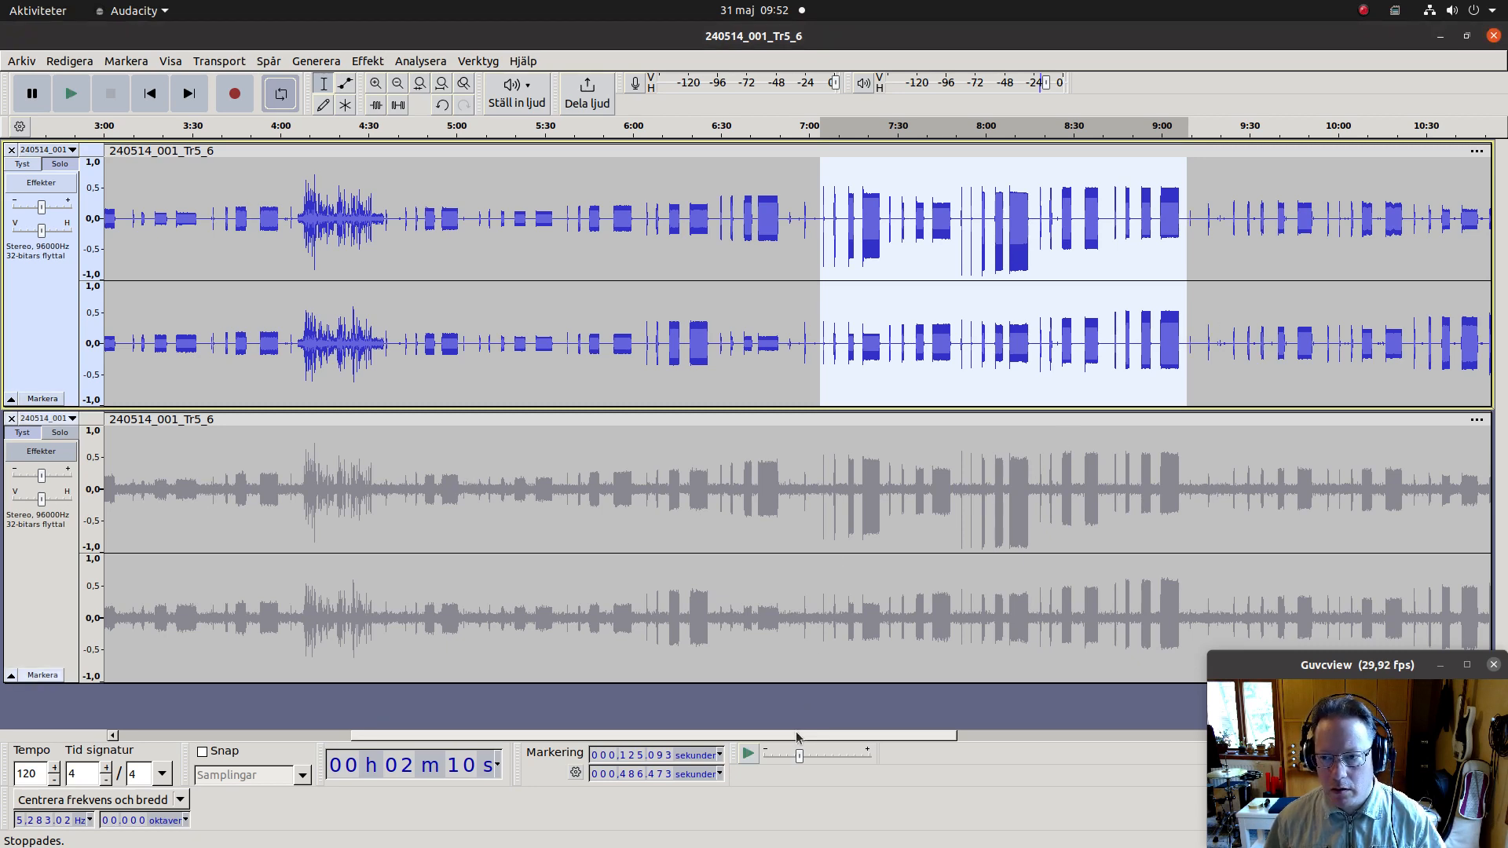
drag(796, 737, 977, 743)
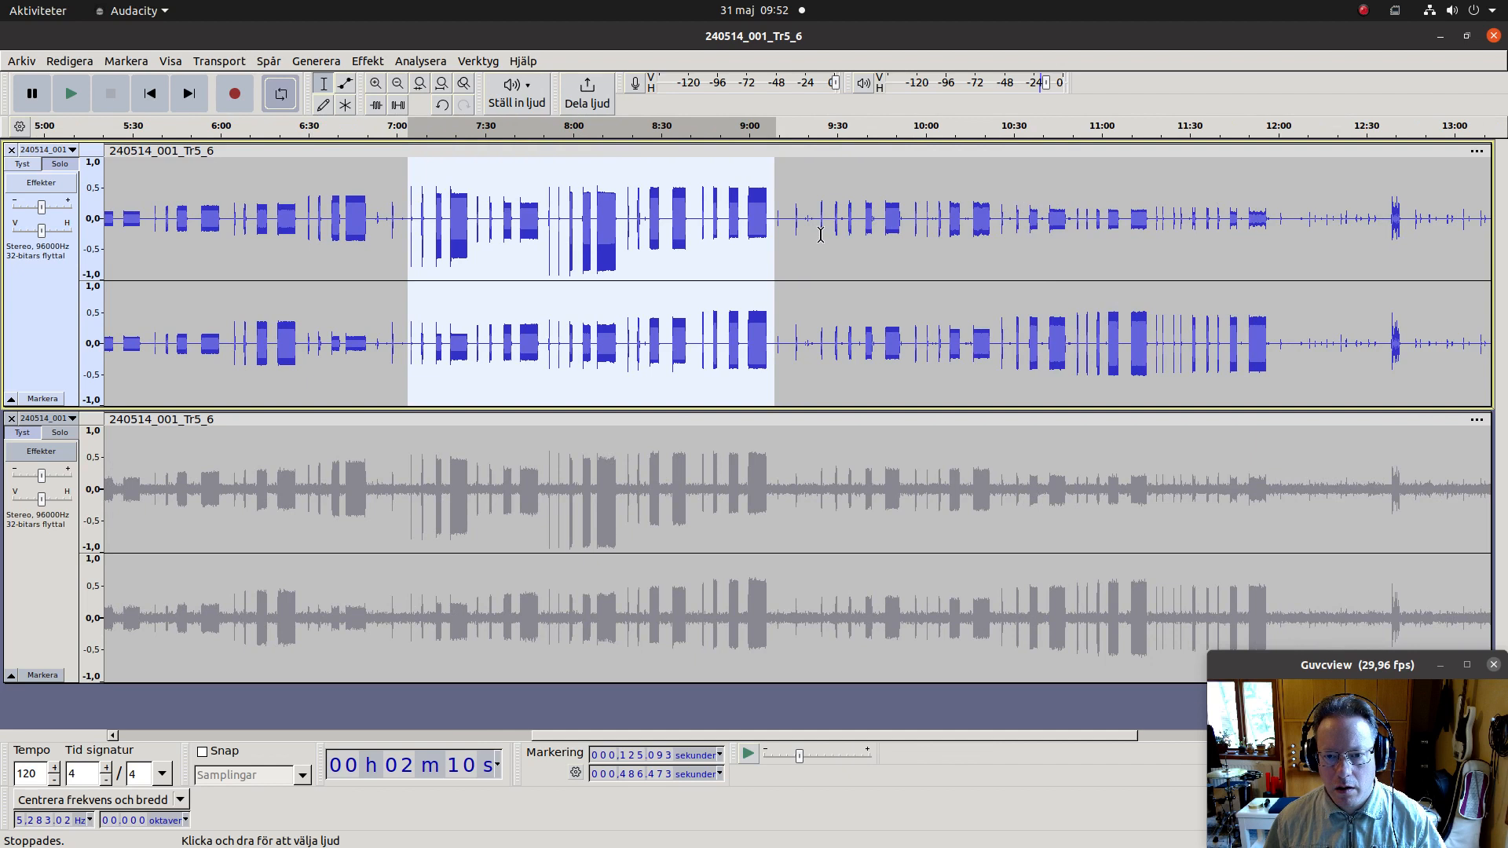
drag(818, 233, 1277, 263)
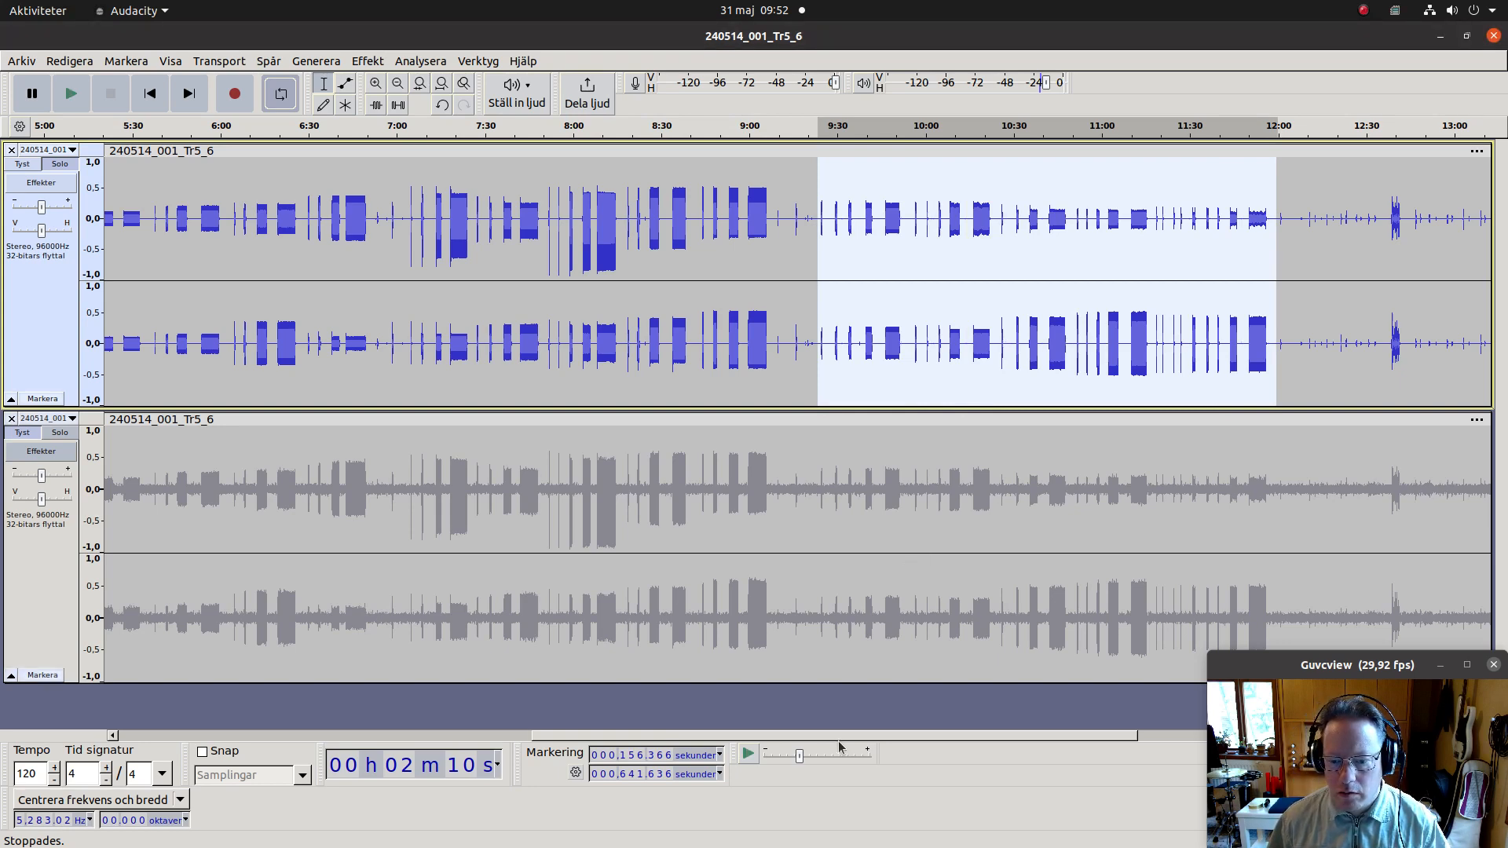
Step: Show the upper track as a spectrogram and enlarge its height, with the quiet passage around 14:00 magnified
drag(839, 739, 1123, 737)
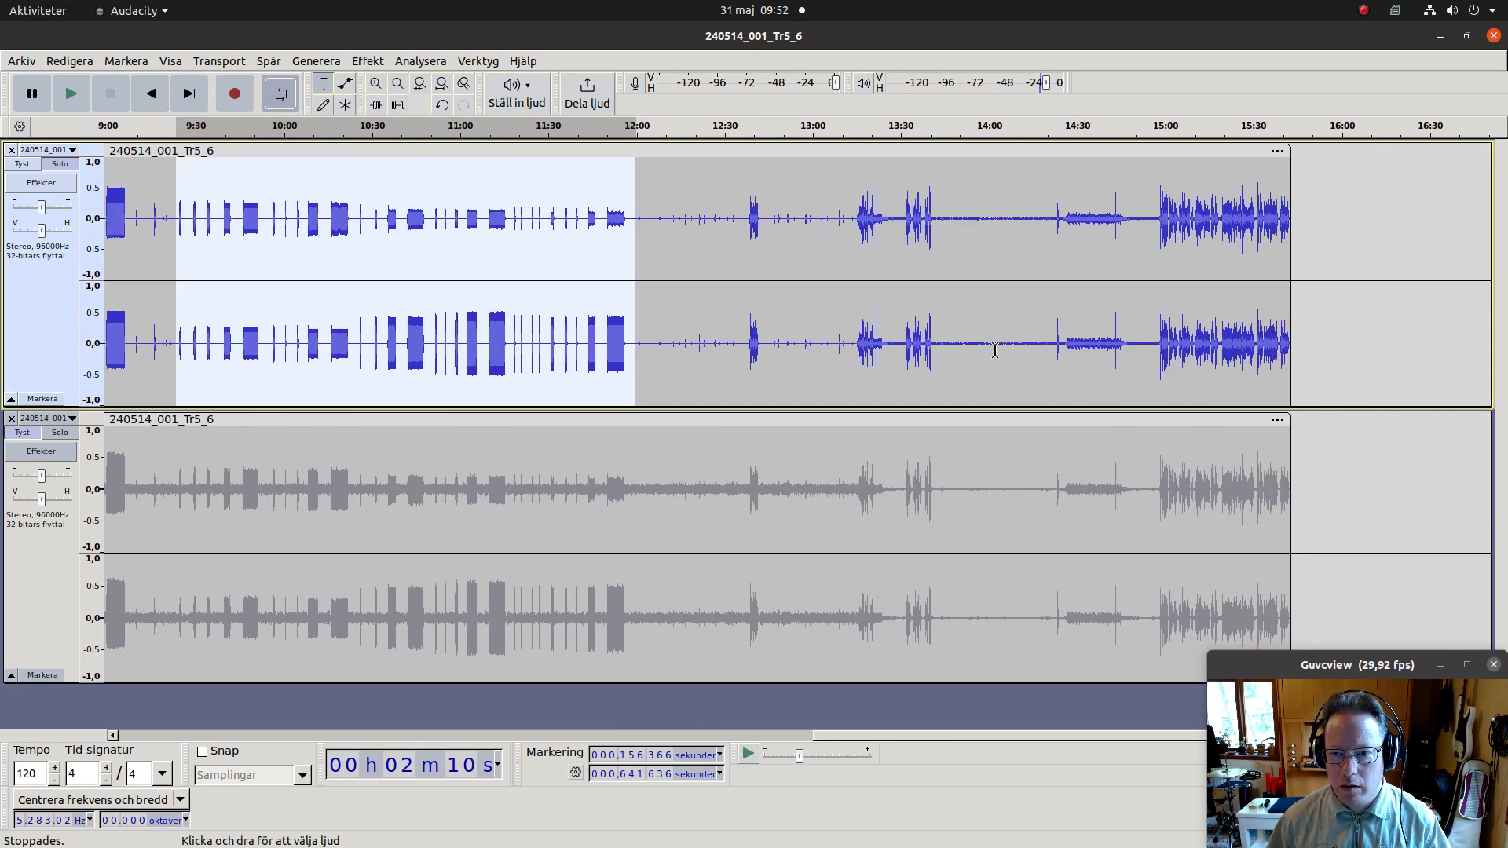
click(1014, 238)
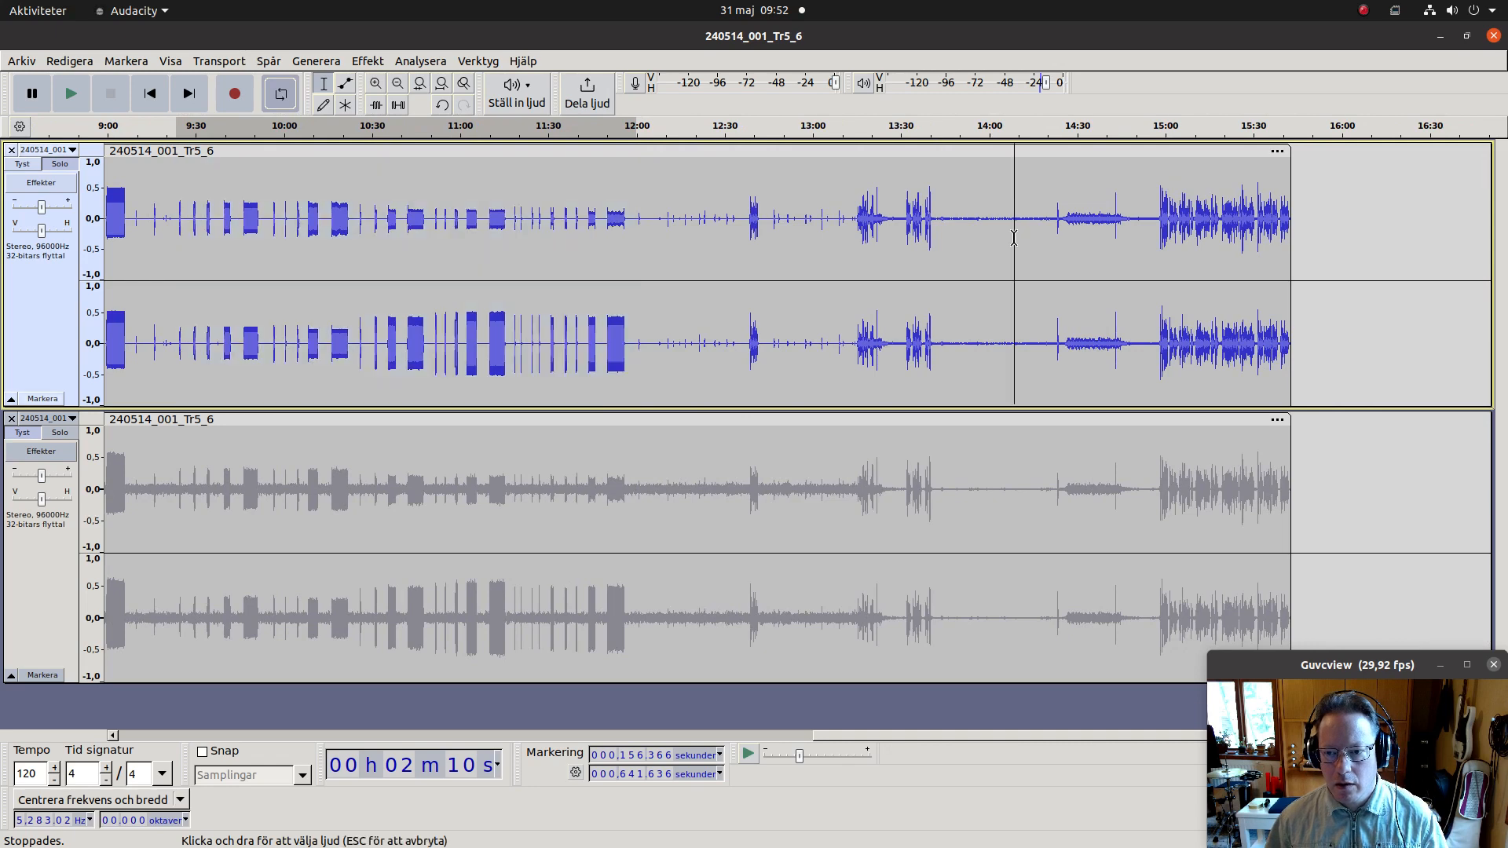
key(ctrl+1)
key(ctrl+1)
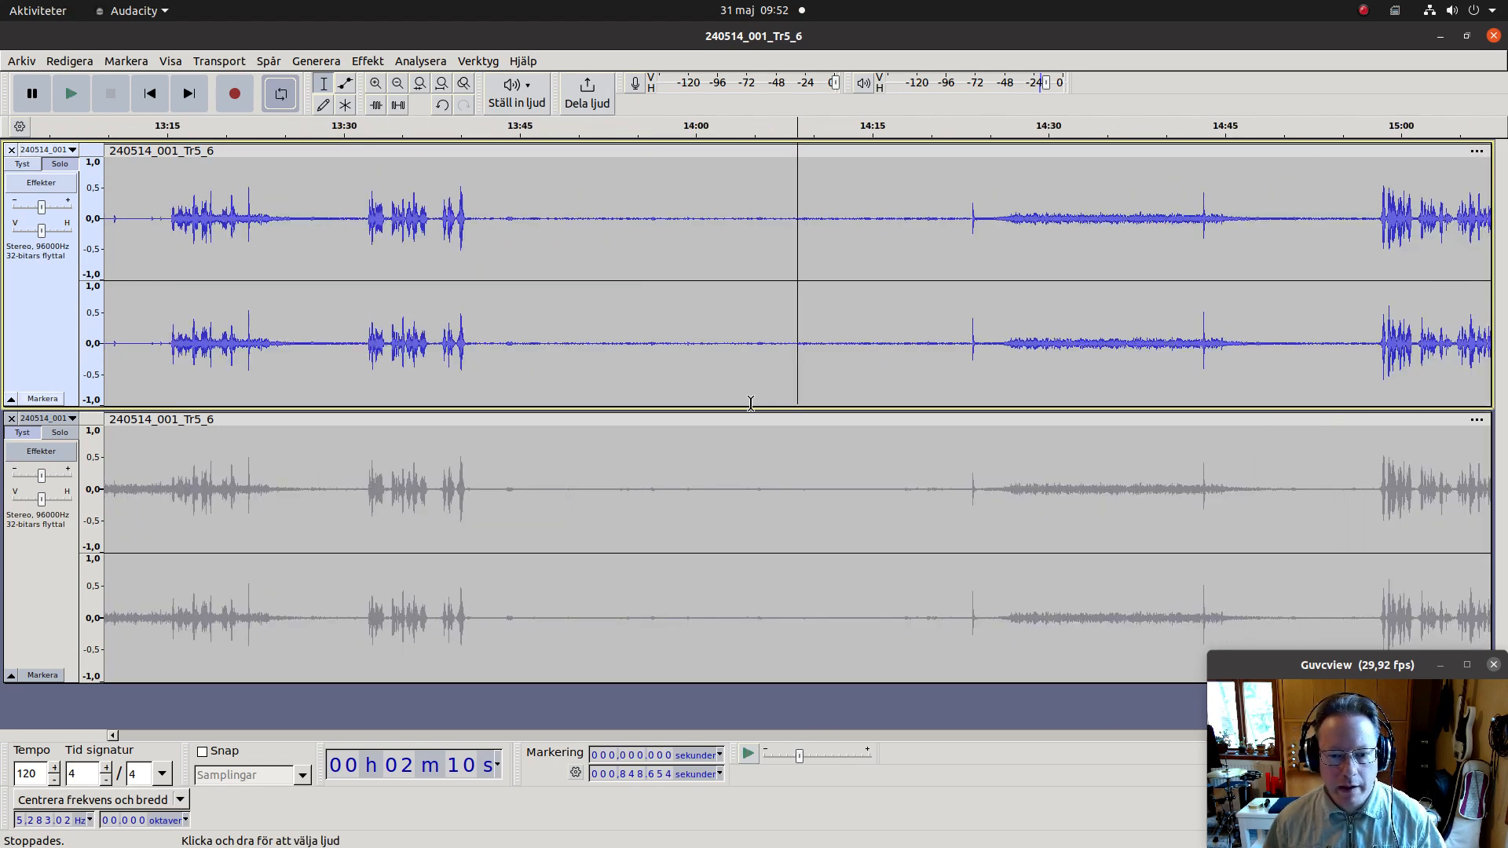
click(48, 151)
click(67, 293)
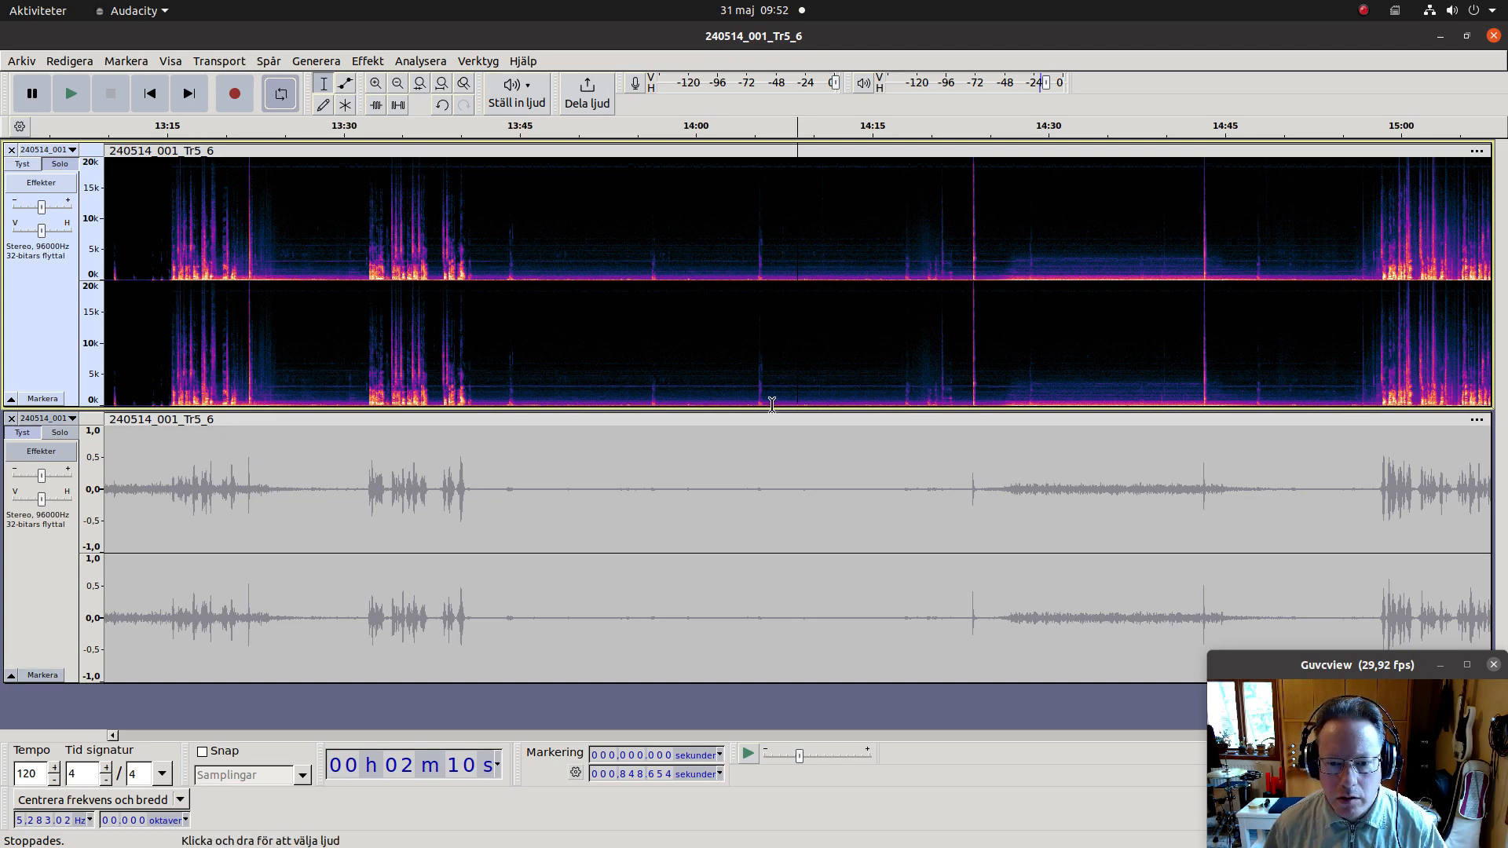
drag(736, 406, 749, 674)
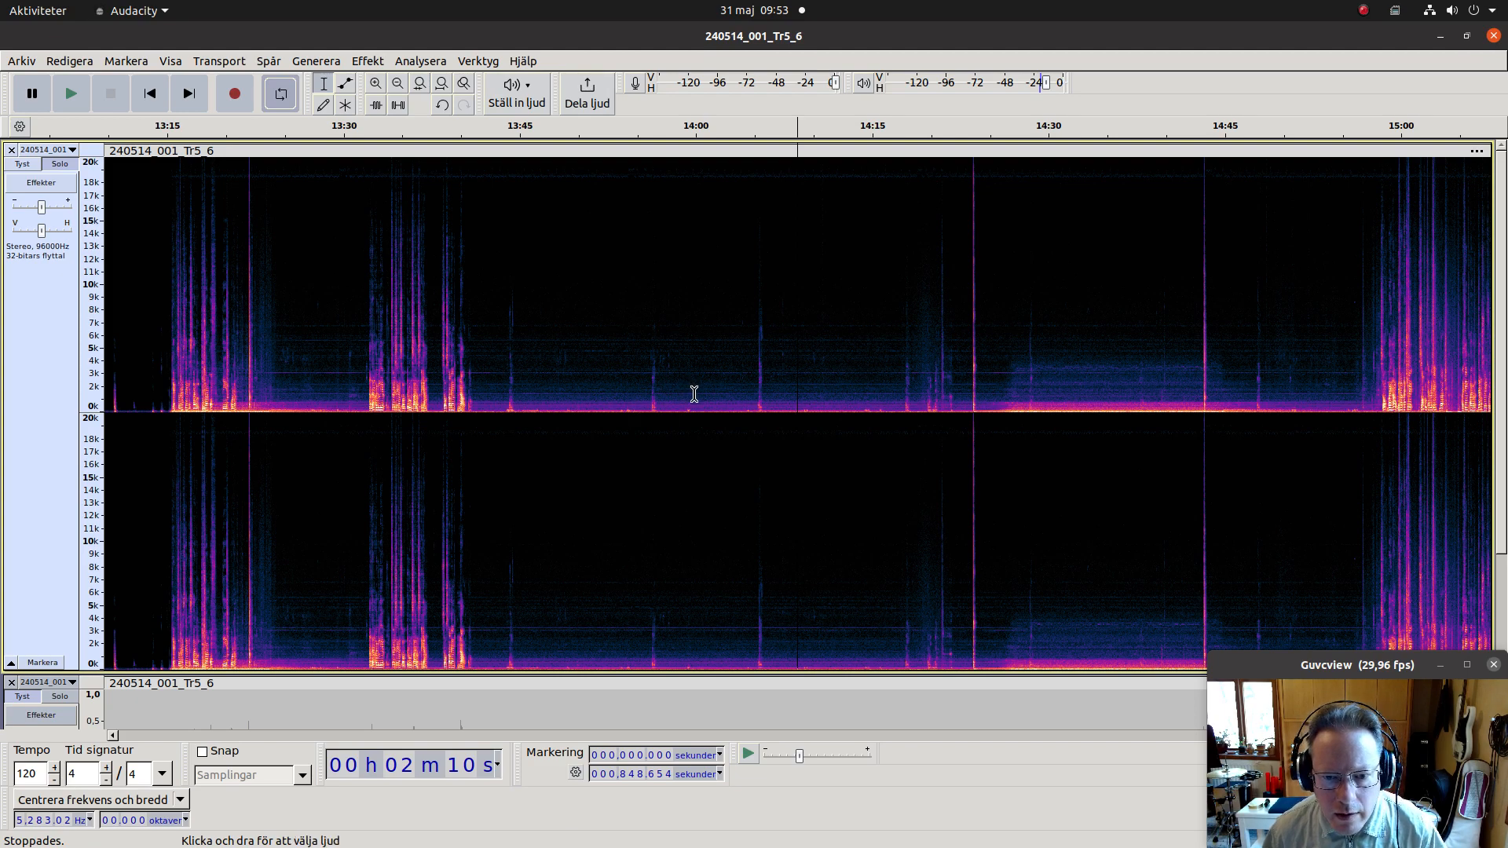
Step: Select the quiet noise on the upper track from about 14:00 to 14:04, set the loop to it and listen
drag(692, 400, 744, 423)
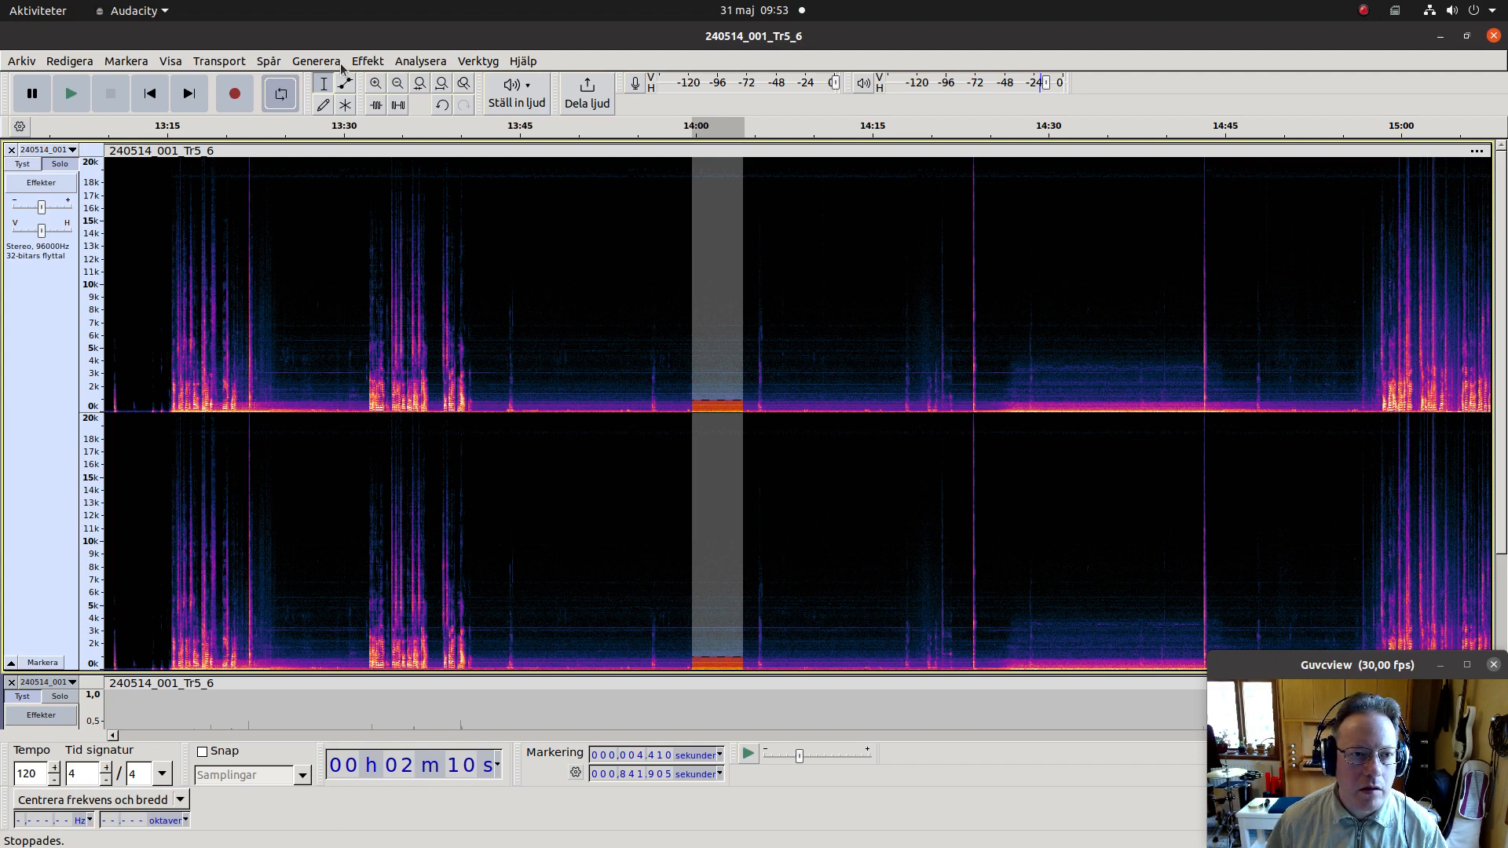
click(204, 62)
mouse_move(238, 154)
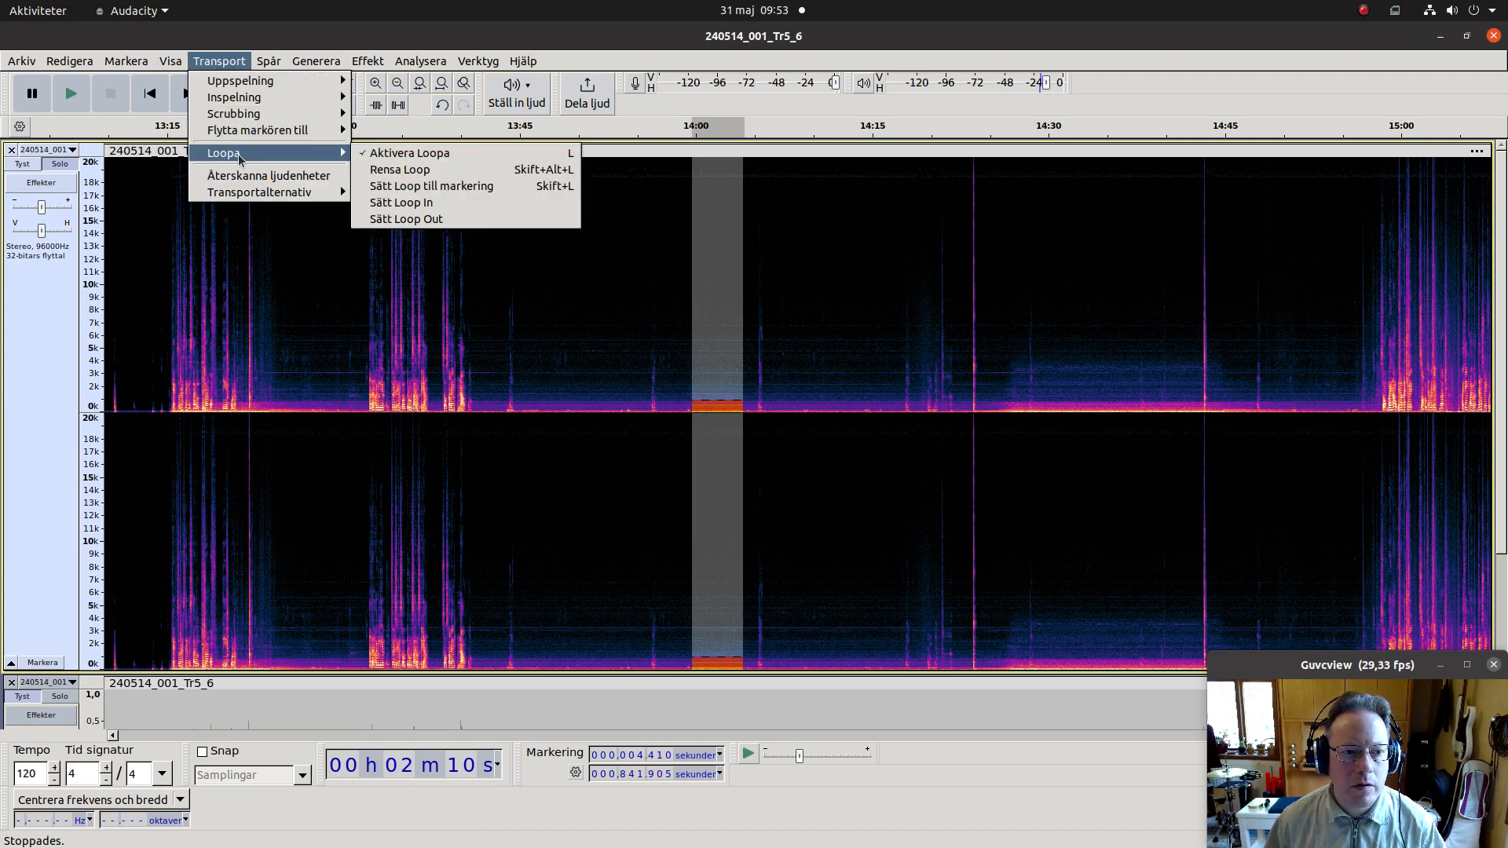
click(398, 186)
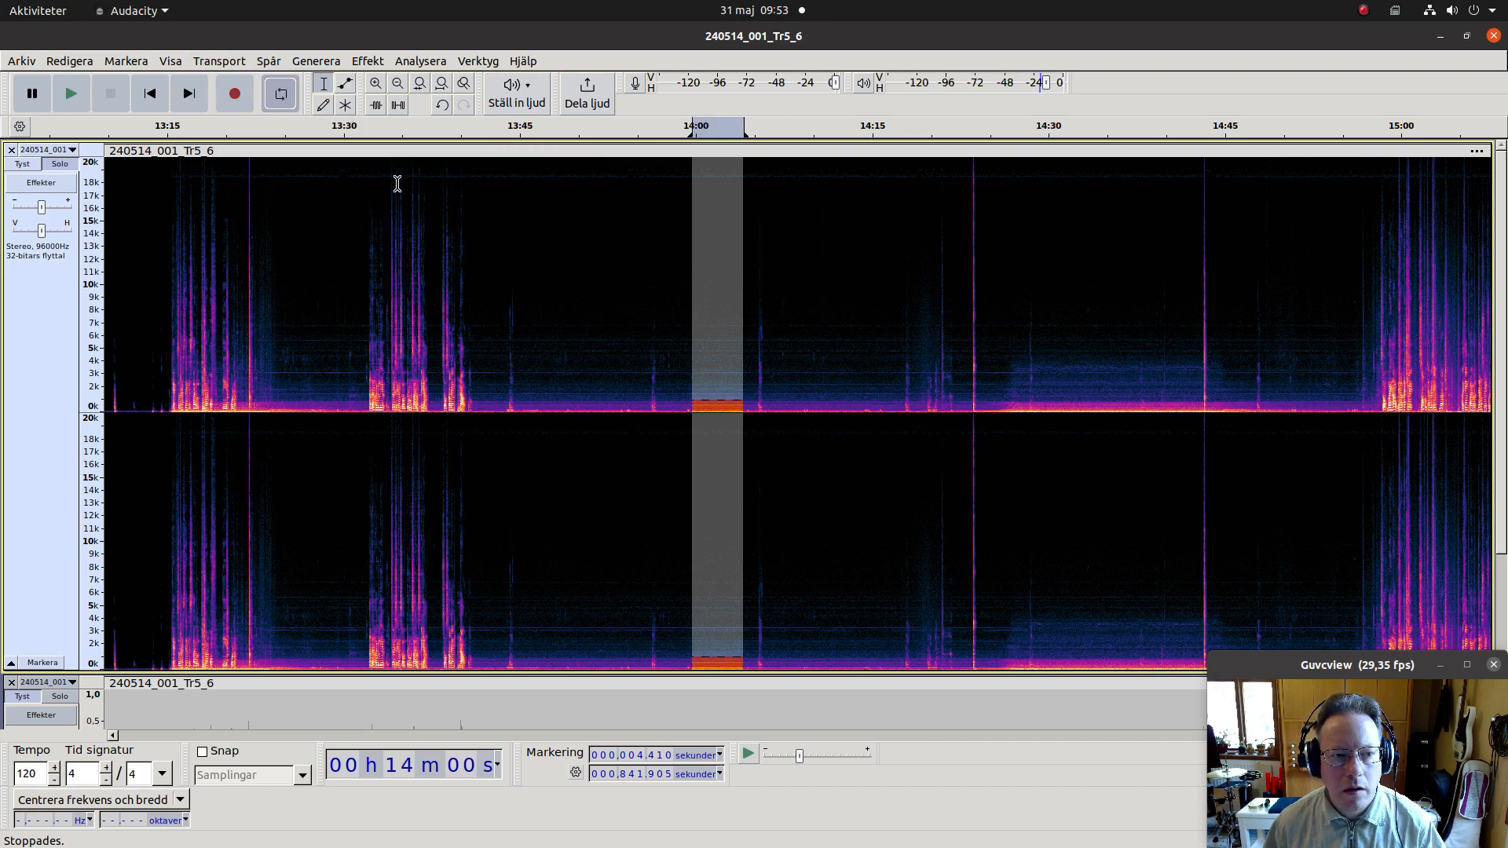
click(73, 95)
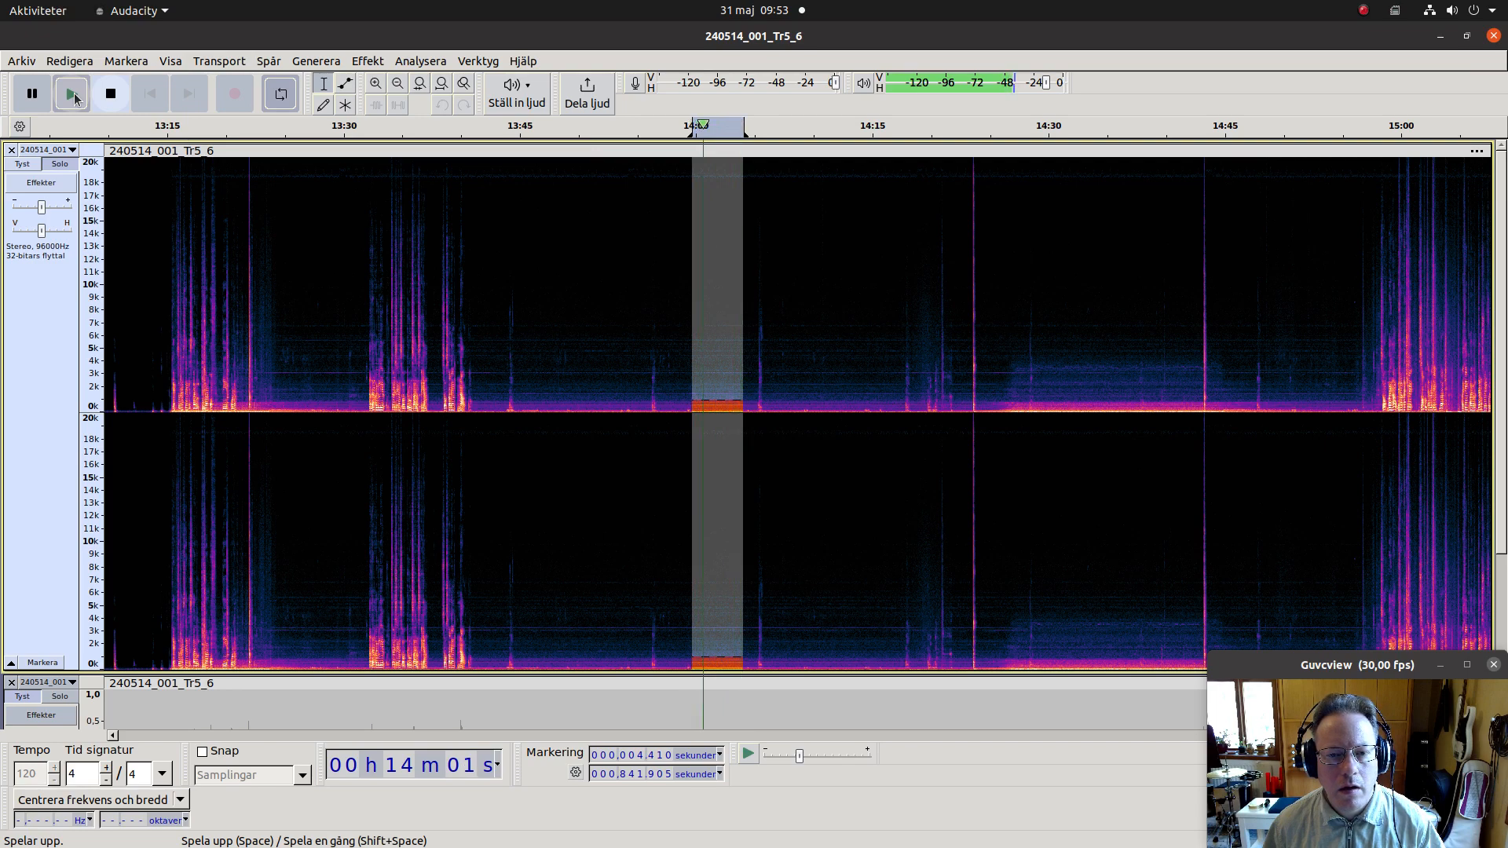
click(114, 95)
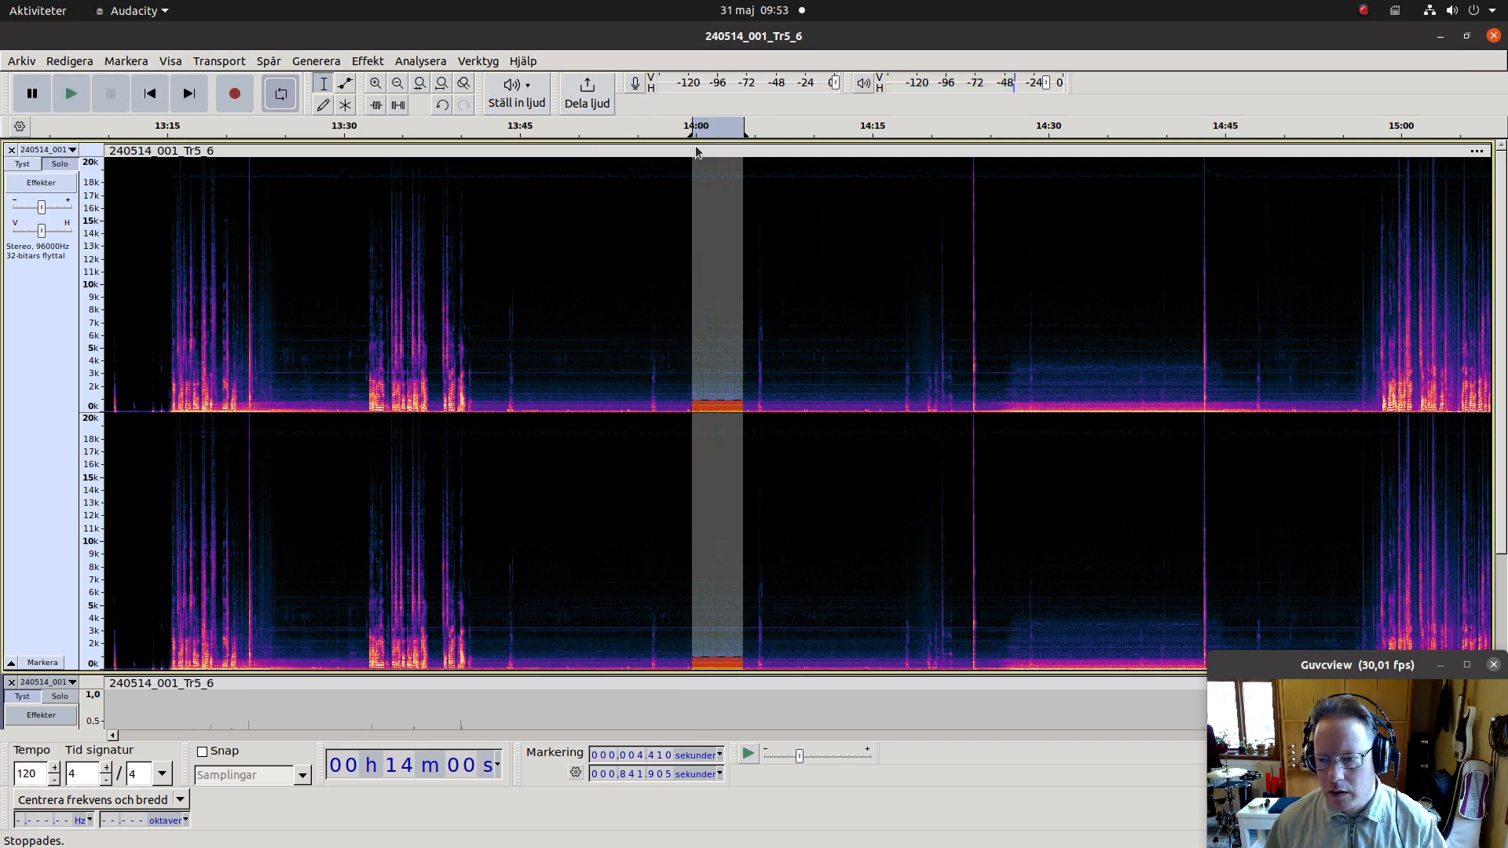
Step: Capture a Noise Reduction profile from the selected quiet noise
click(363, 61)
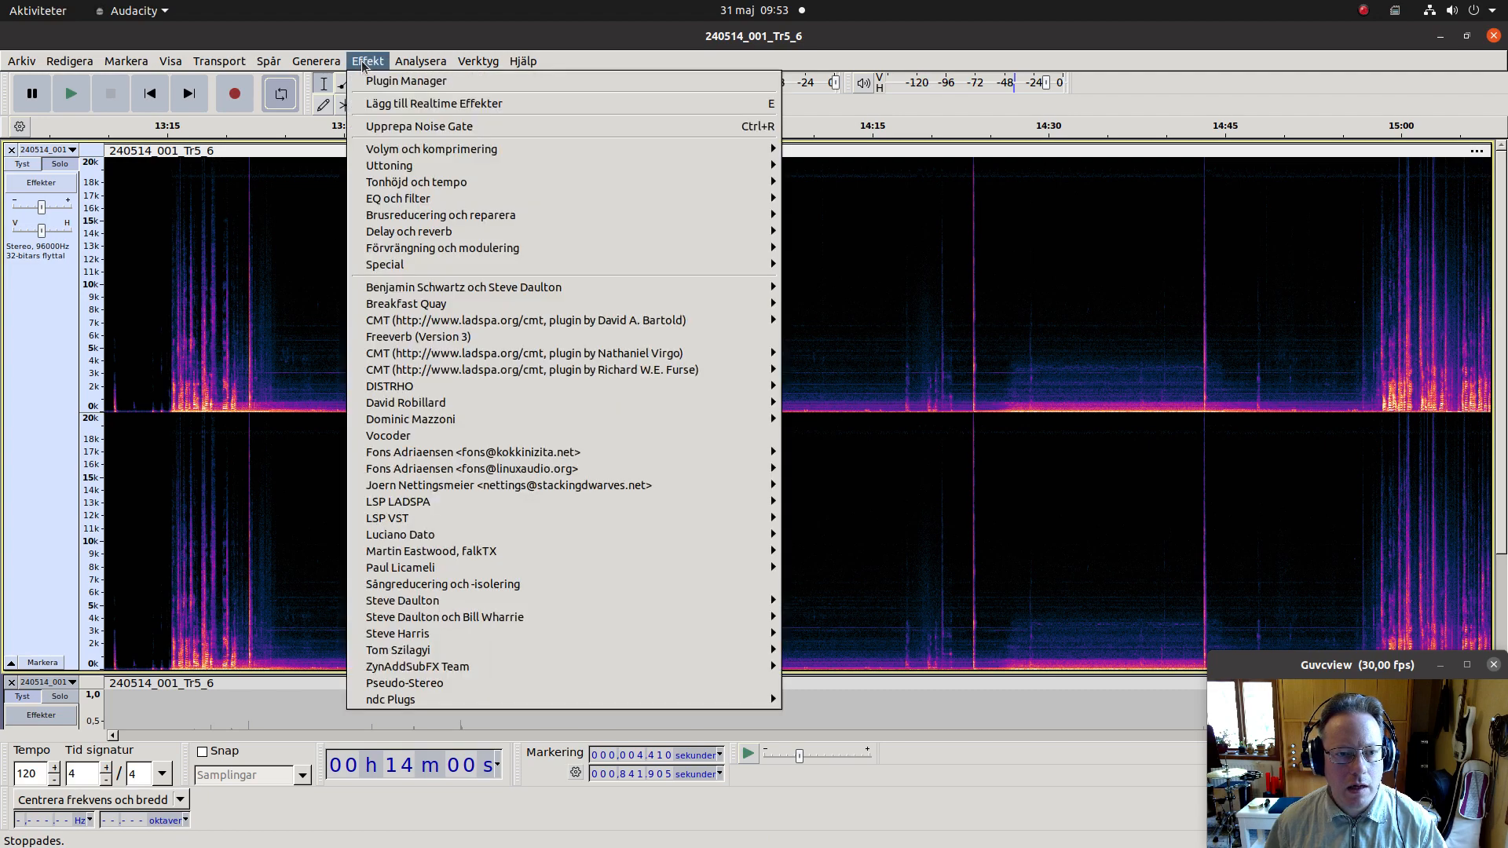
mouse_move(436, 229)
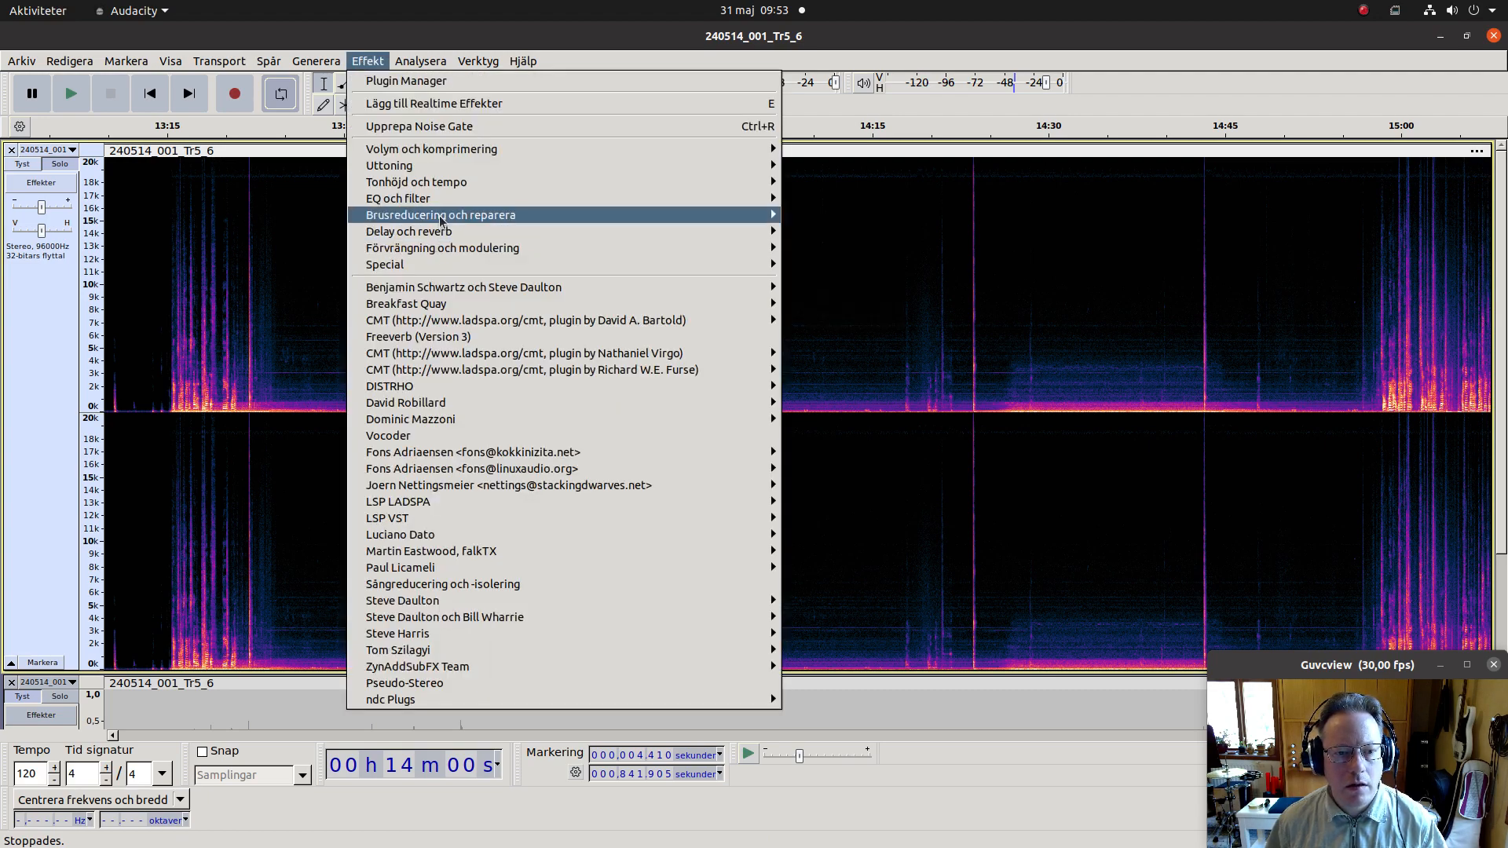
mouse_move(638, 203)
mouse_move(710, 216)
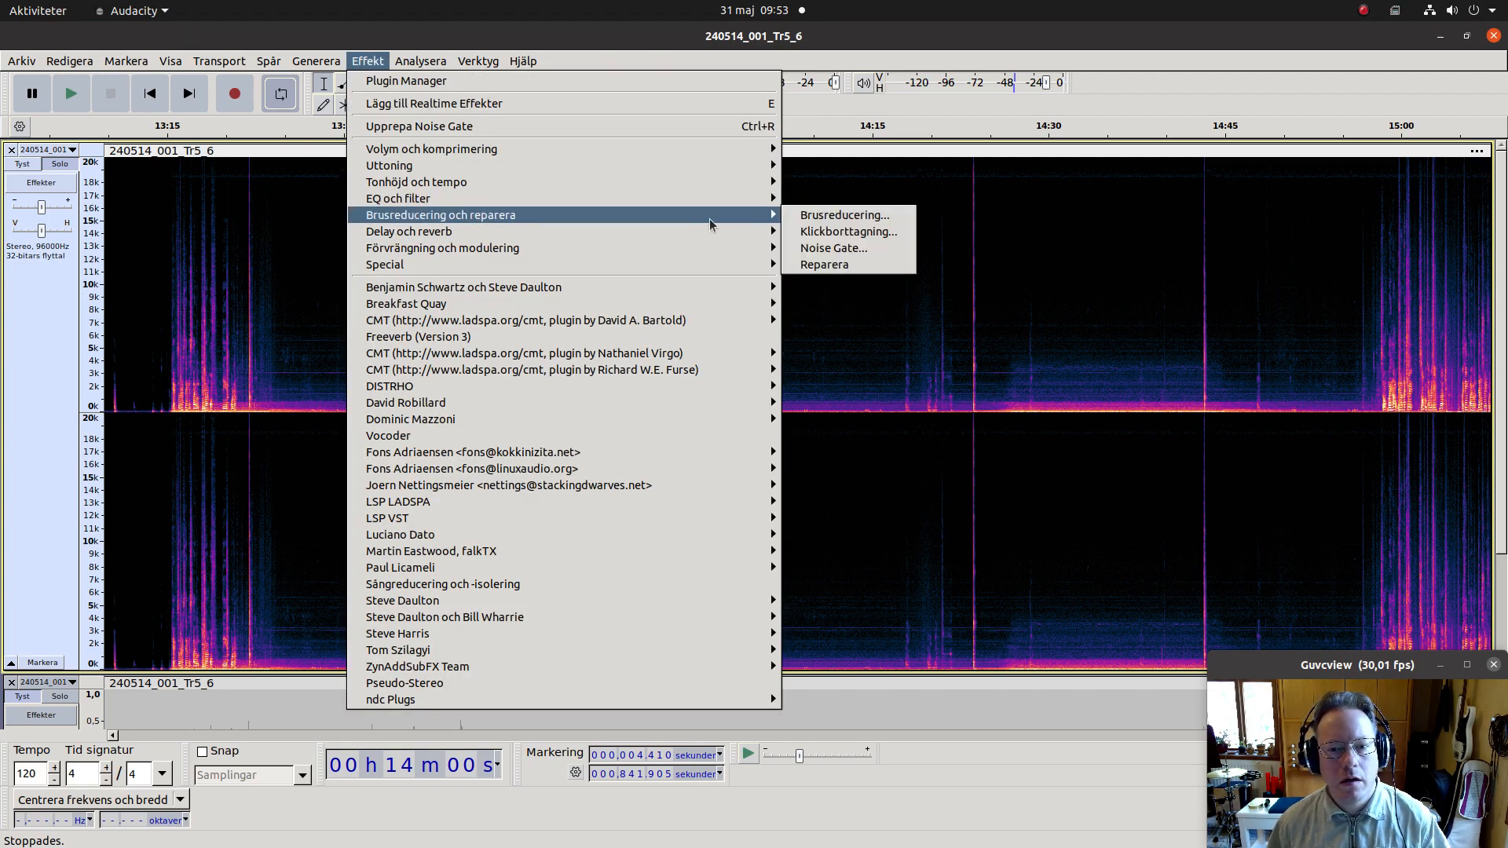
click(814, 215)
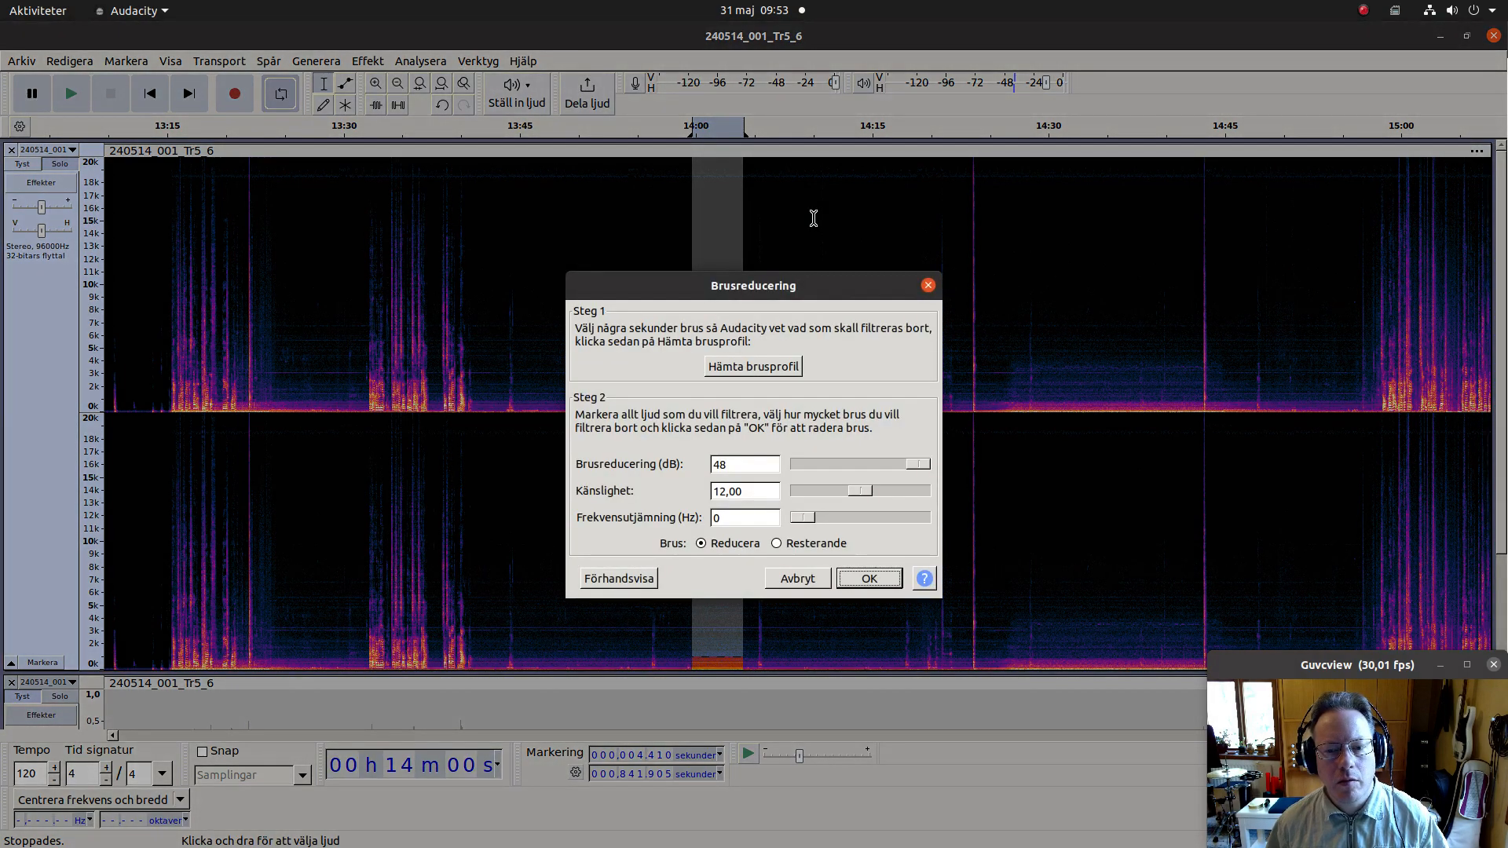
click(753, 365)
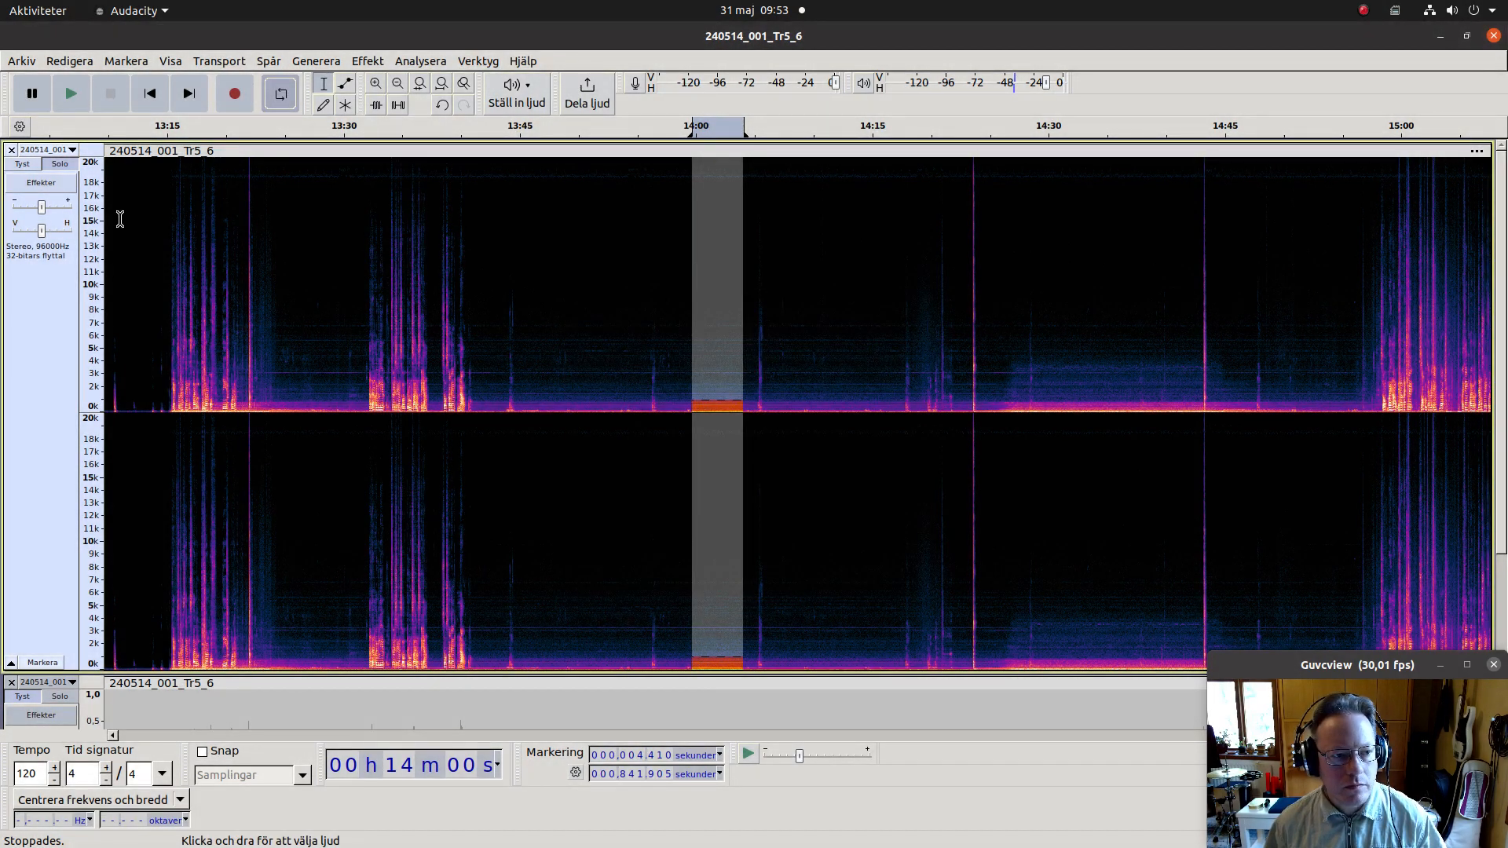
Step: Return the upper track to waveform view and select its section from about 14:23 to 14:54
click(48, 149)
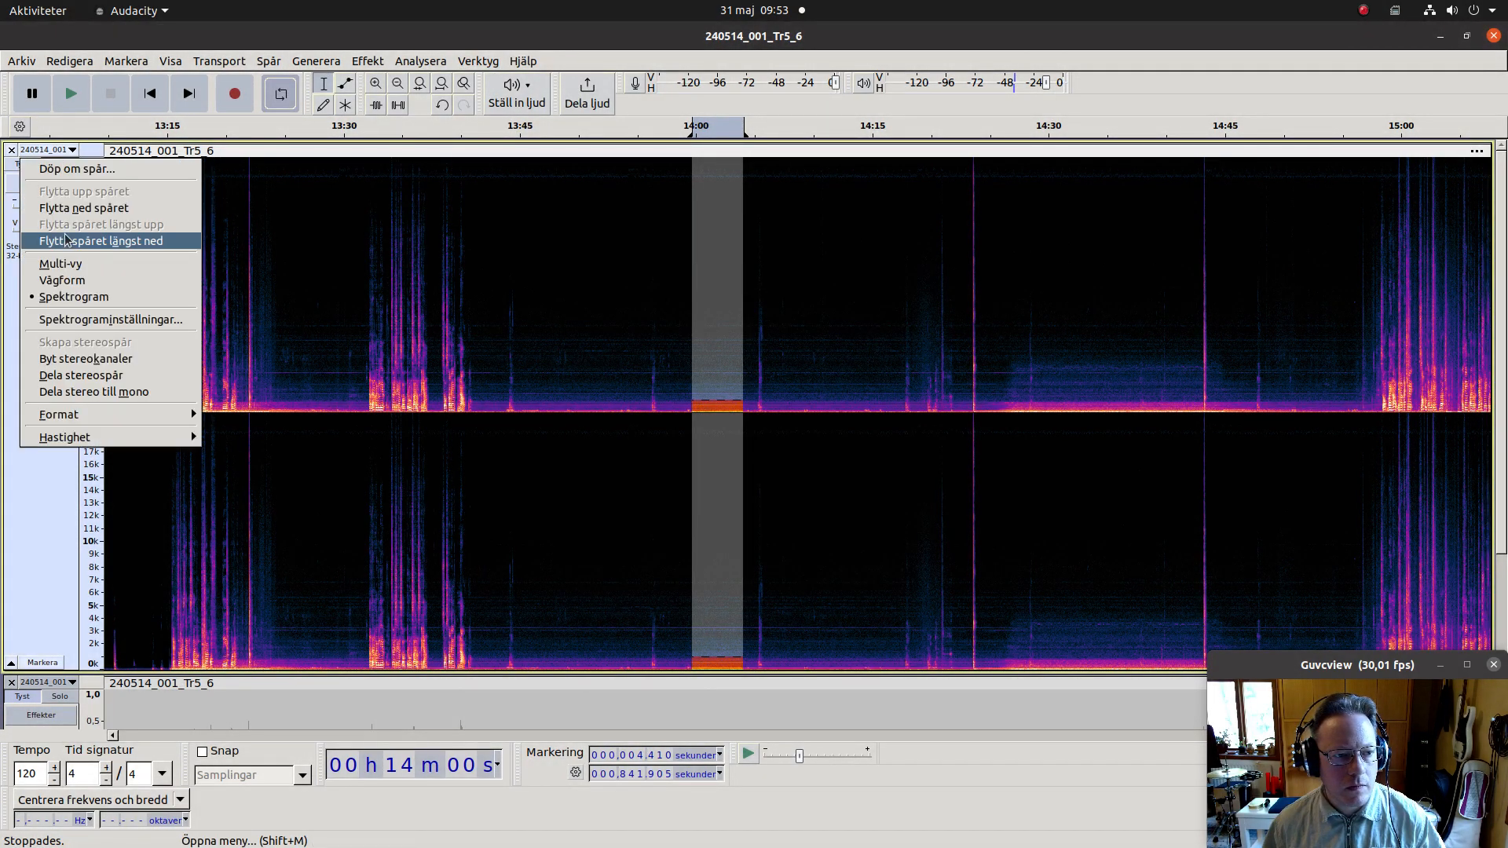
click(75, 281)
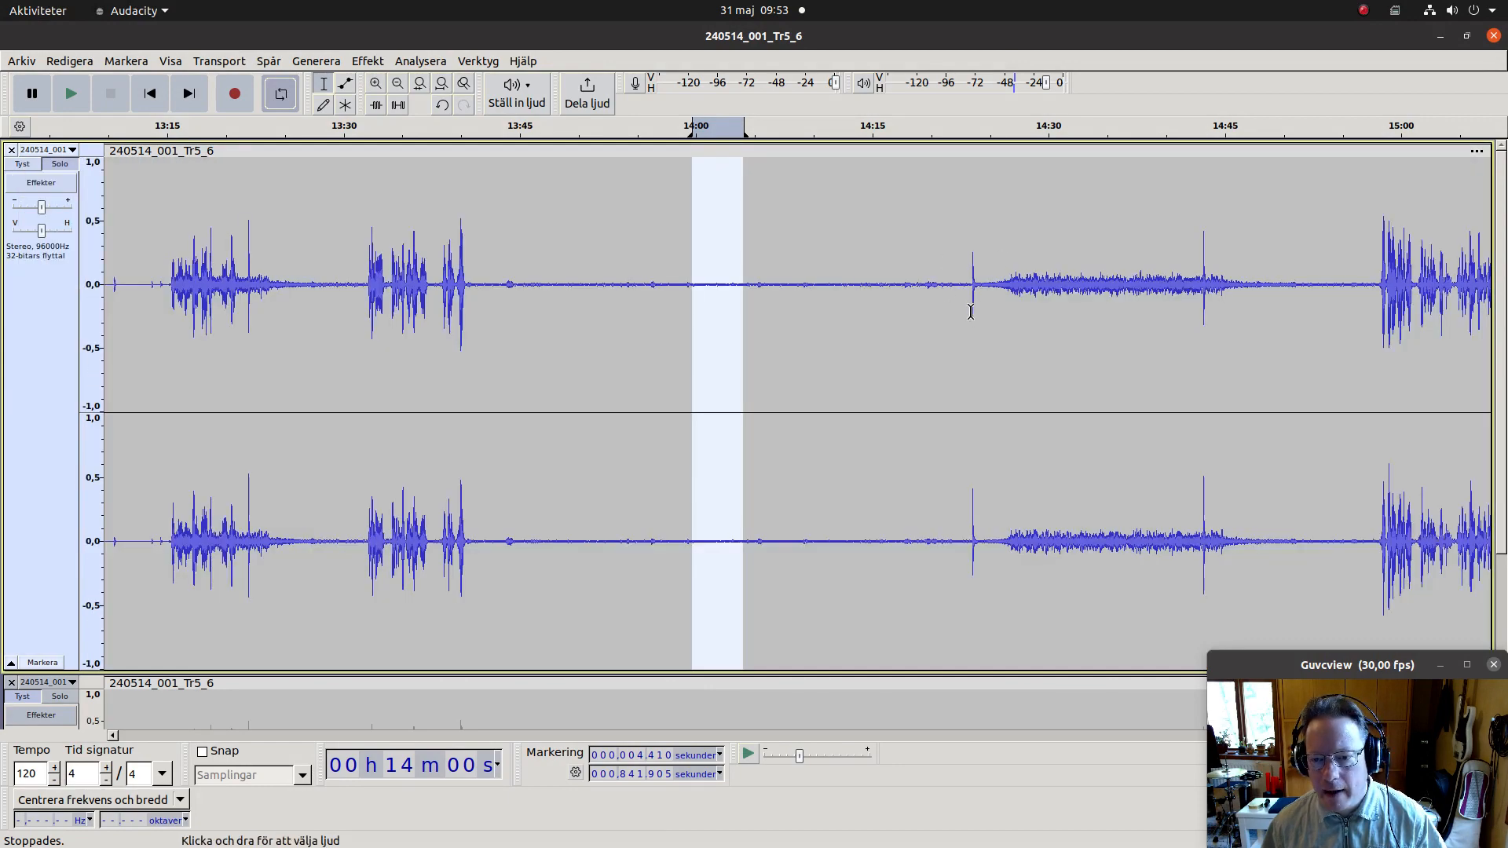
drag(965, 308, 1351, 376)
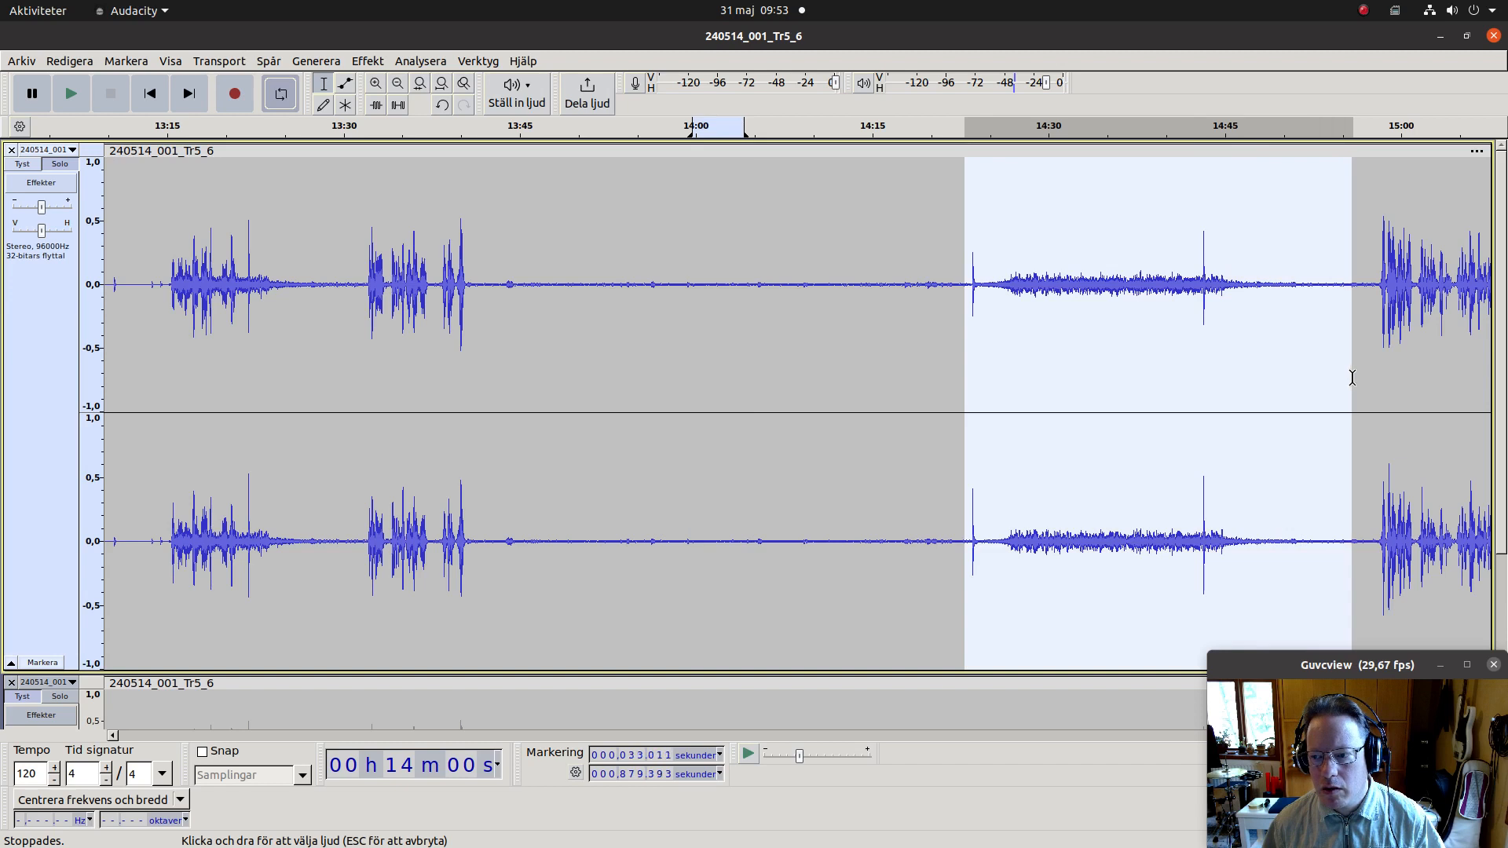
click(960, 386)
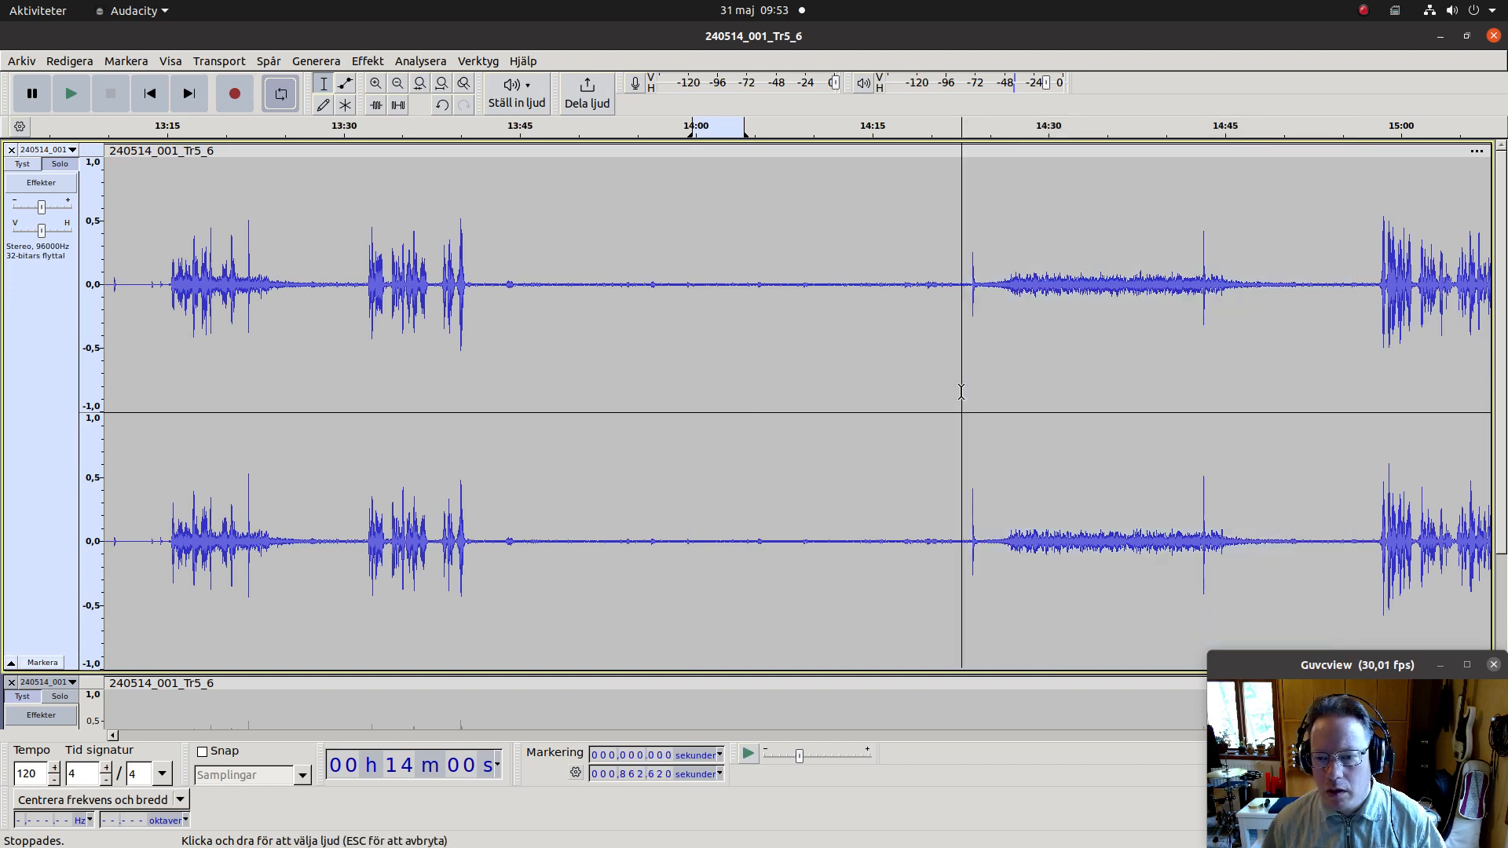
drag(967, 363, 1332, 406)
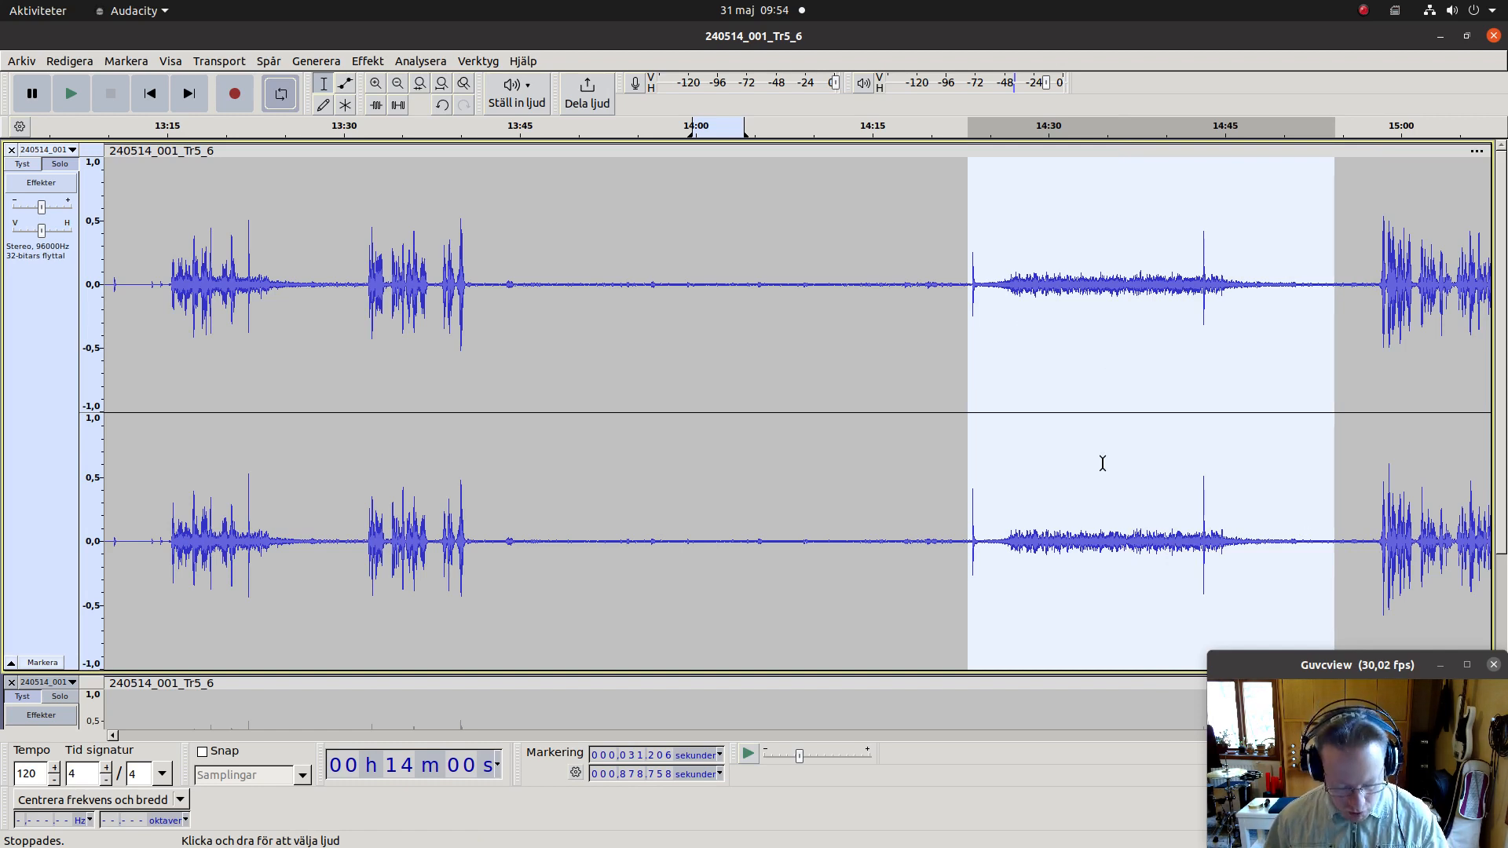
Step: Preview Noise Reduction on the selection with 12 dB reduction and a sensitivity of 2.51
click(367, 63)
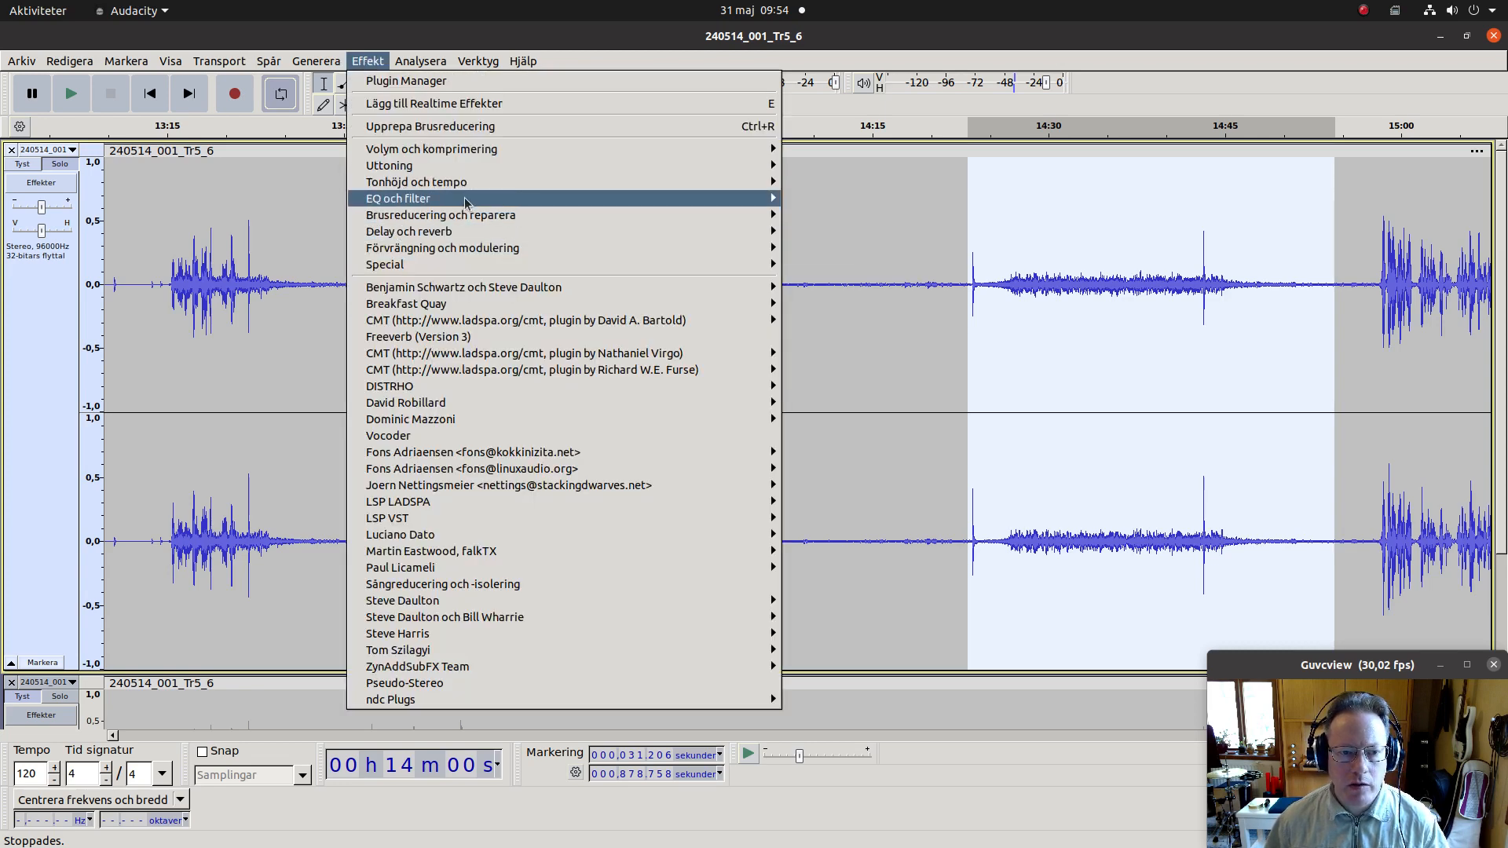
mouse_move(454, 217)
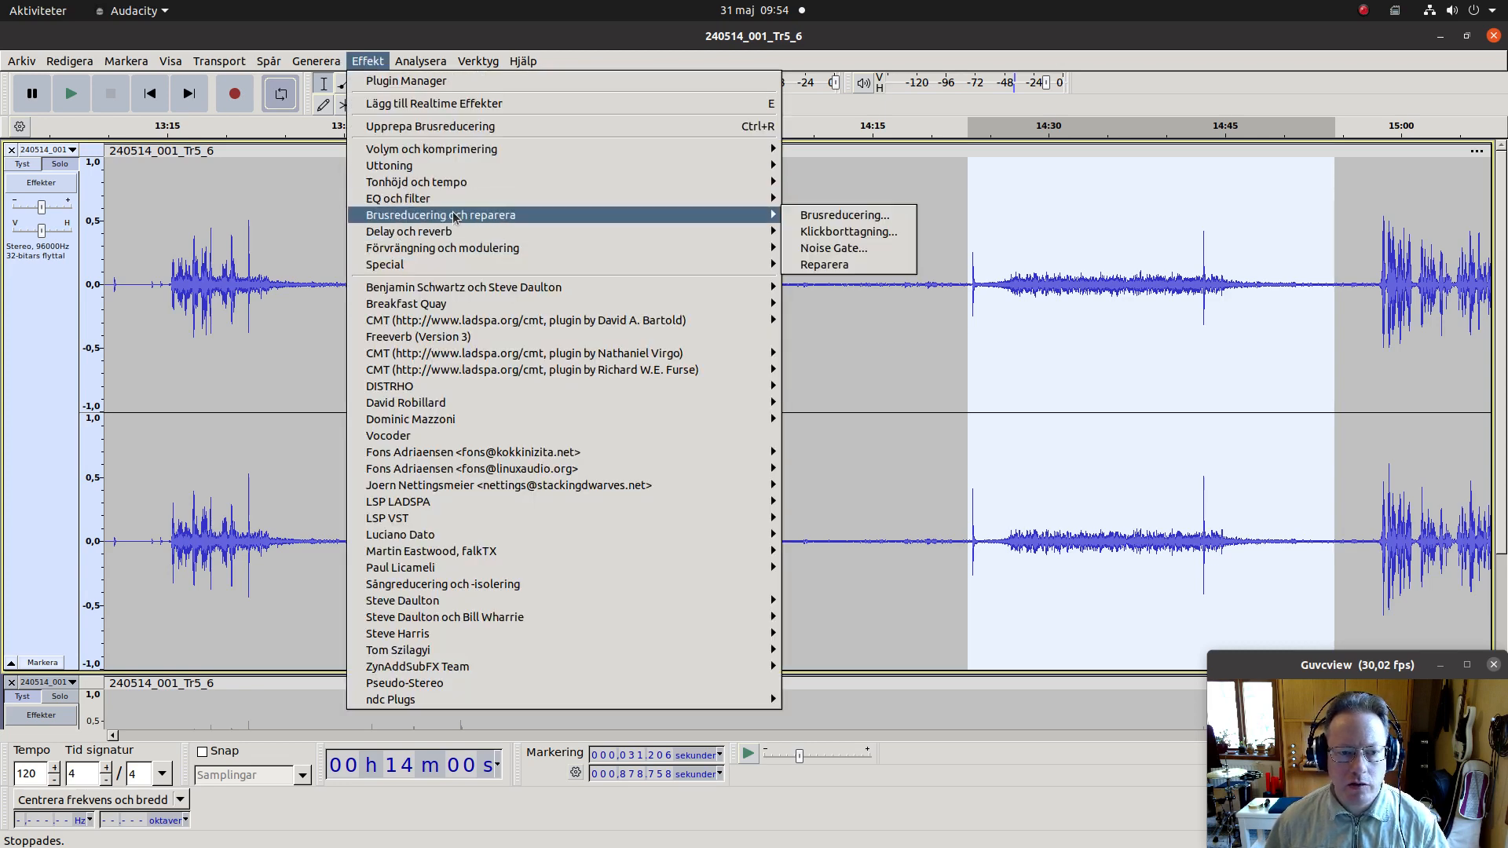
click(825, 214)
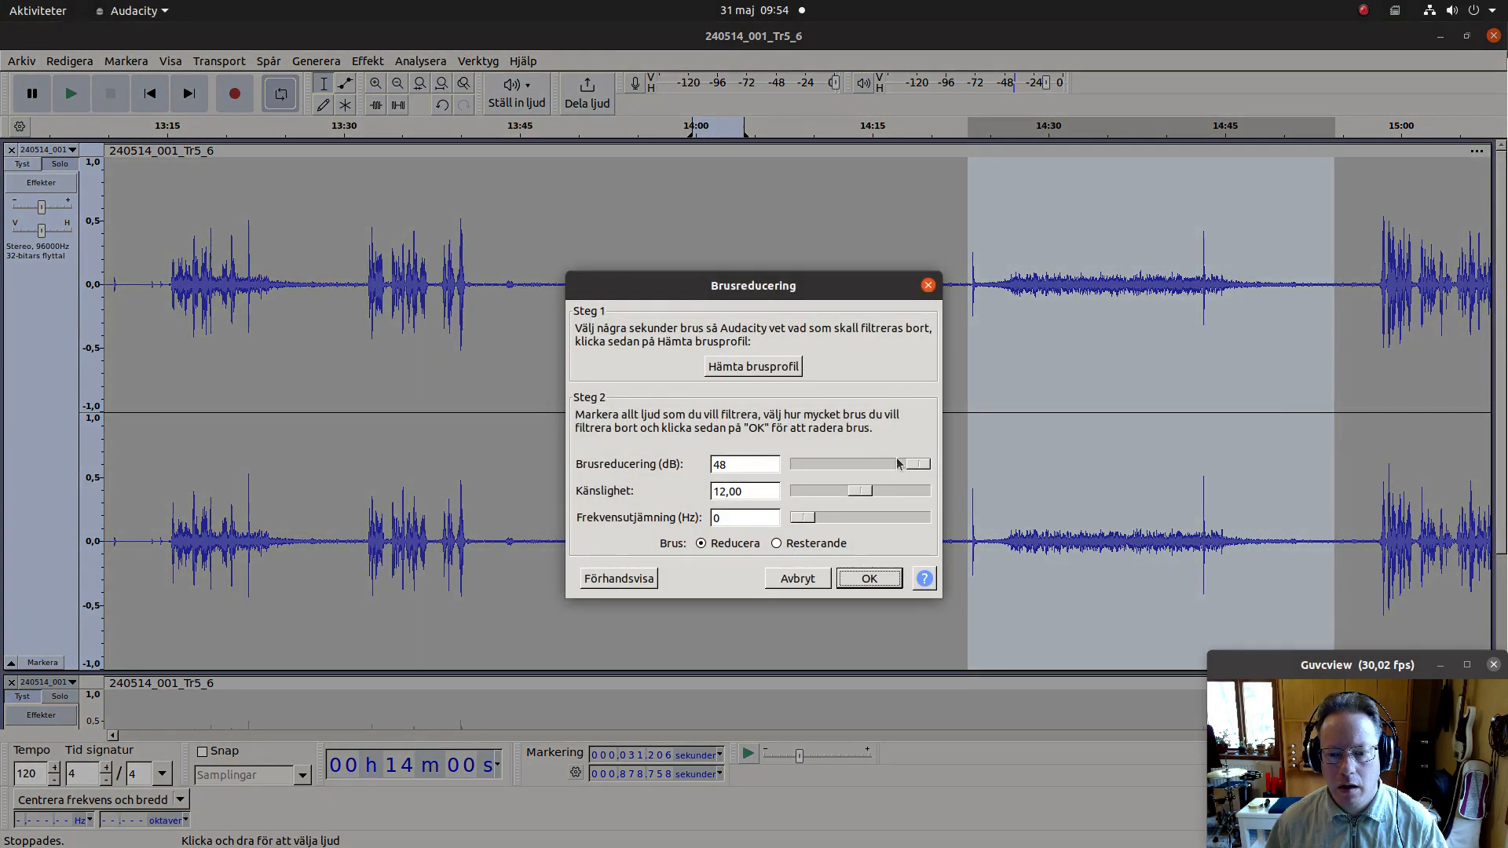
drag(915, 465, 815, 508)
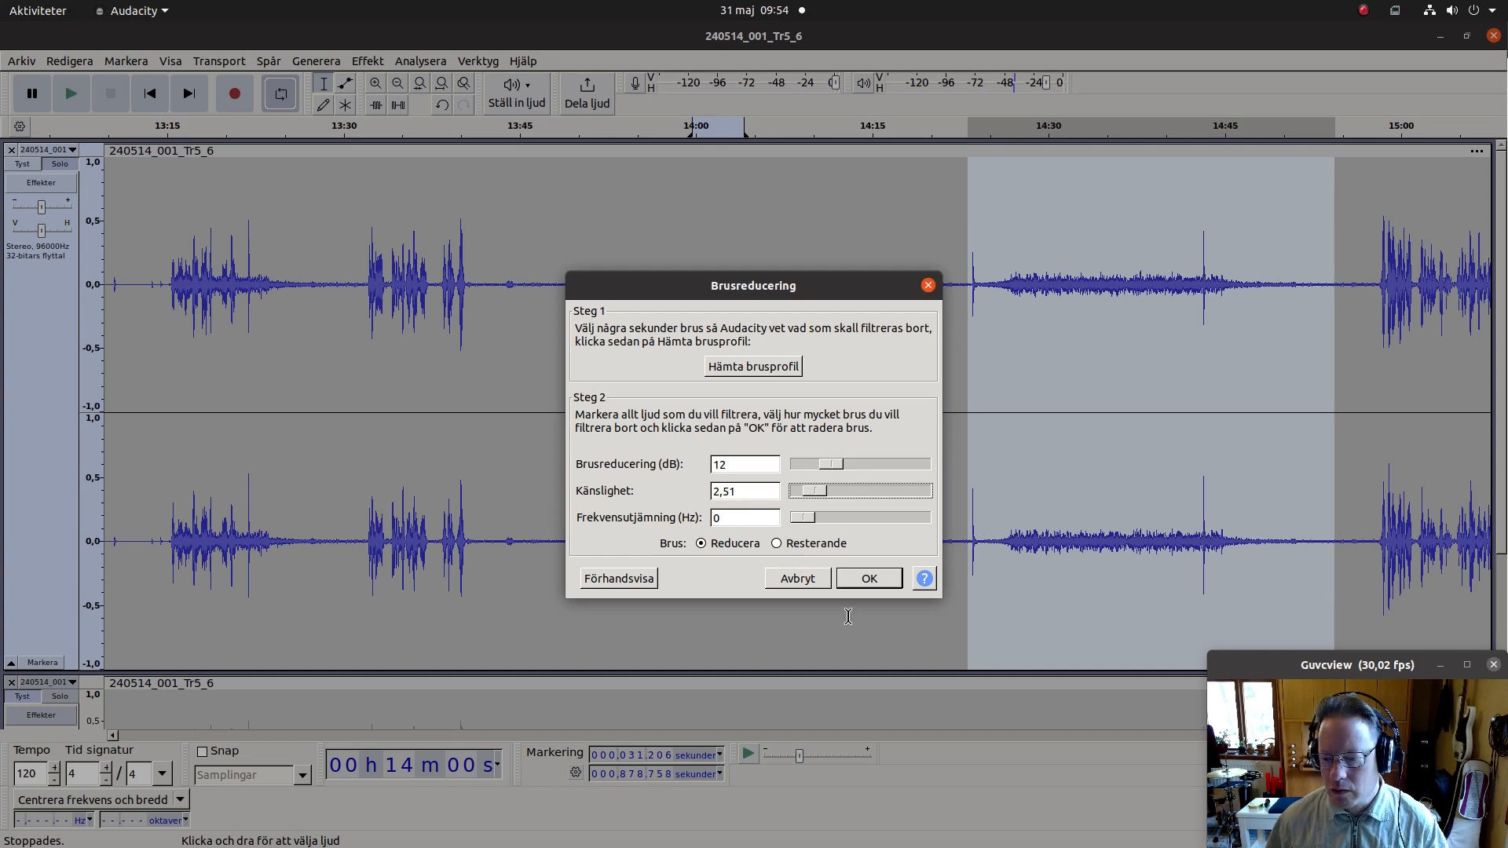
click(632, 579)
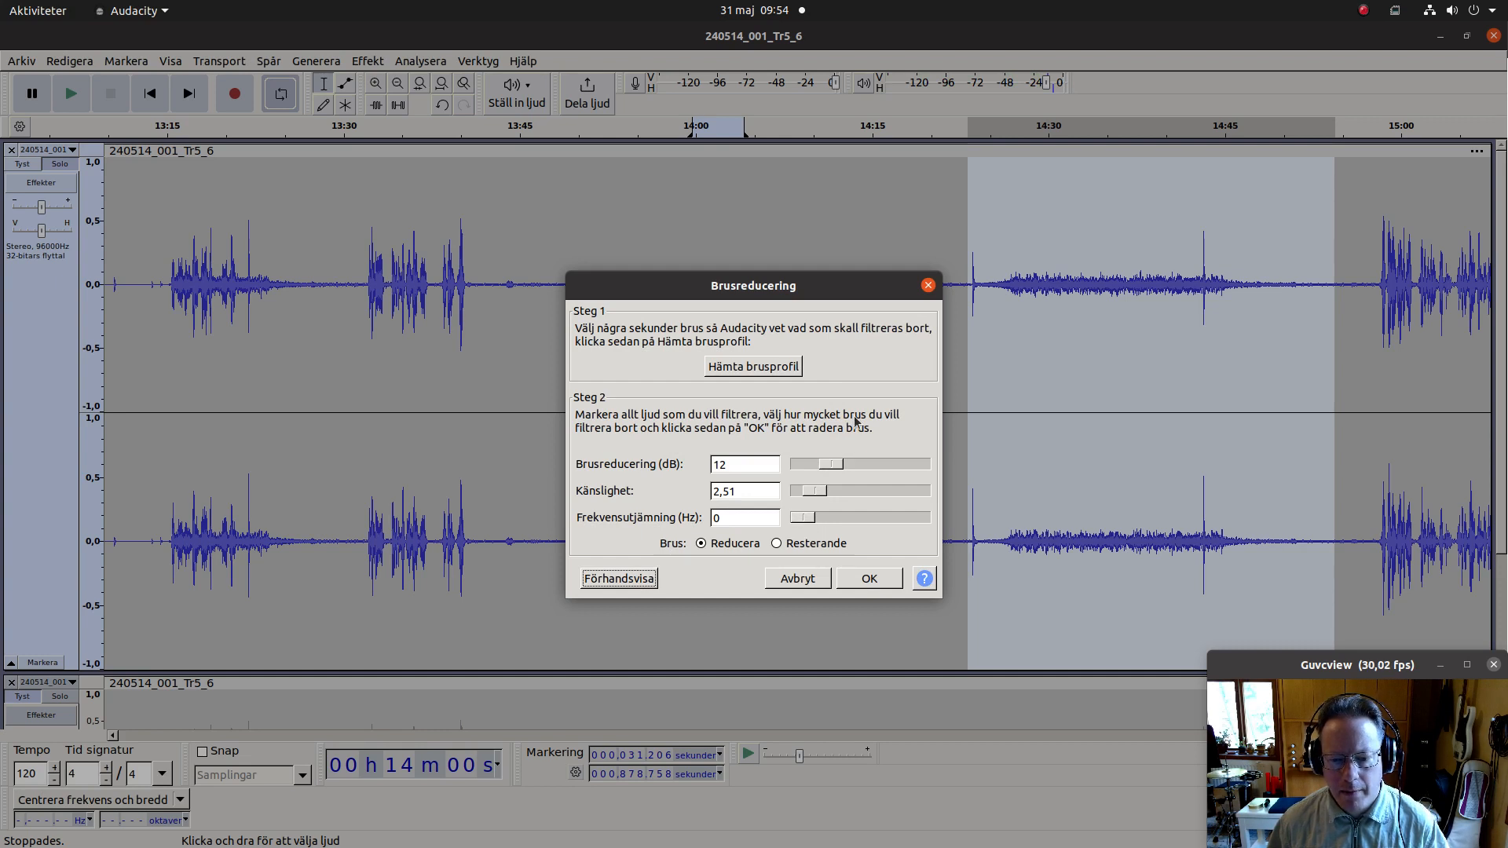
Step: Preview the noise reduction with frequency smoothing of 4 and 6, and set the smoothing back to 0
drag(799, 519, 827, 519)
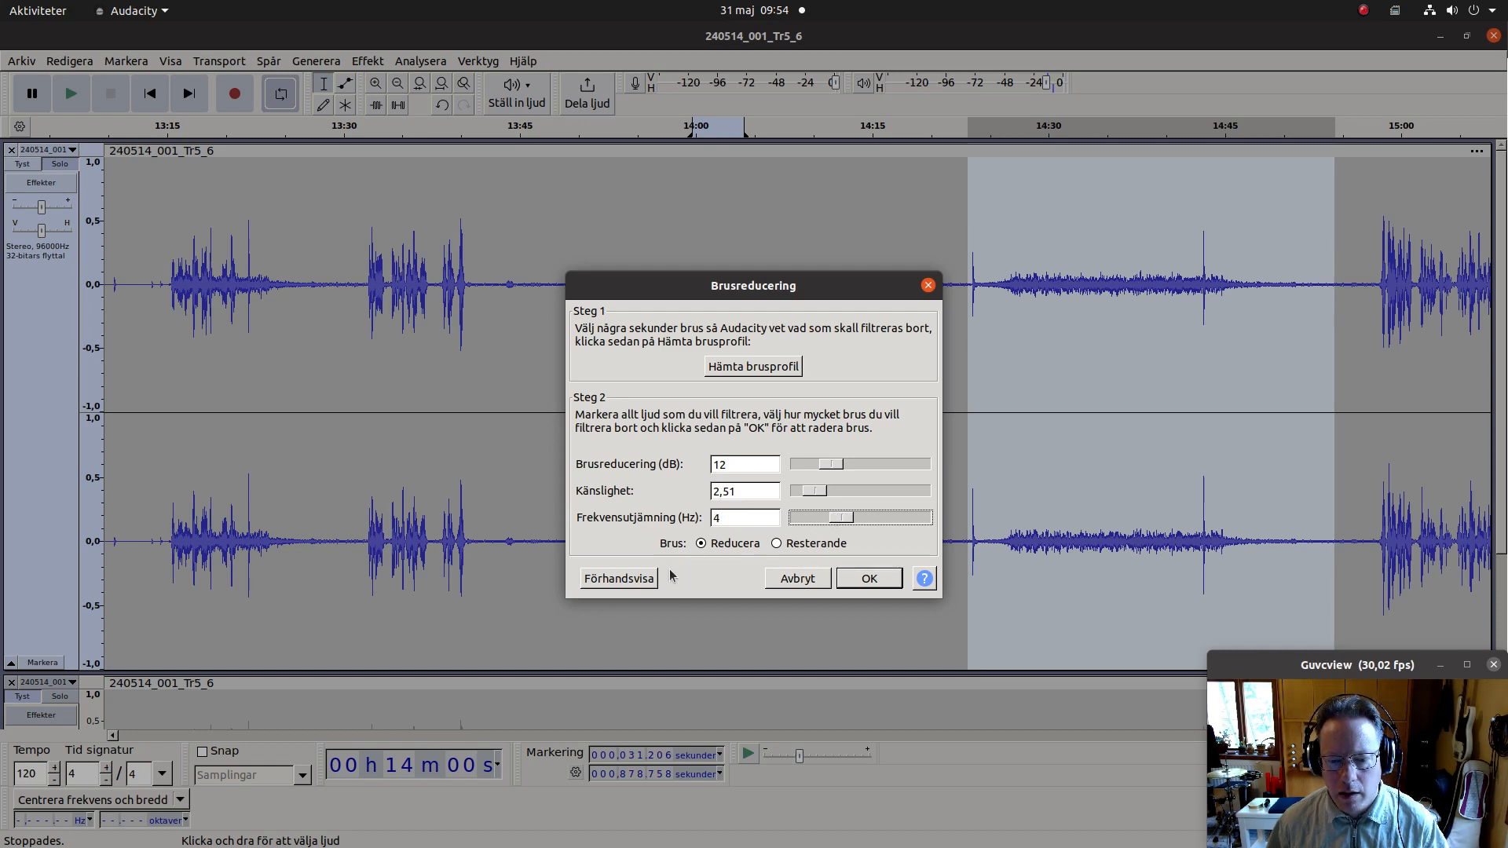
click(649, 581)
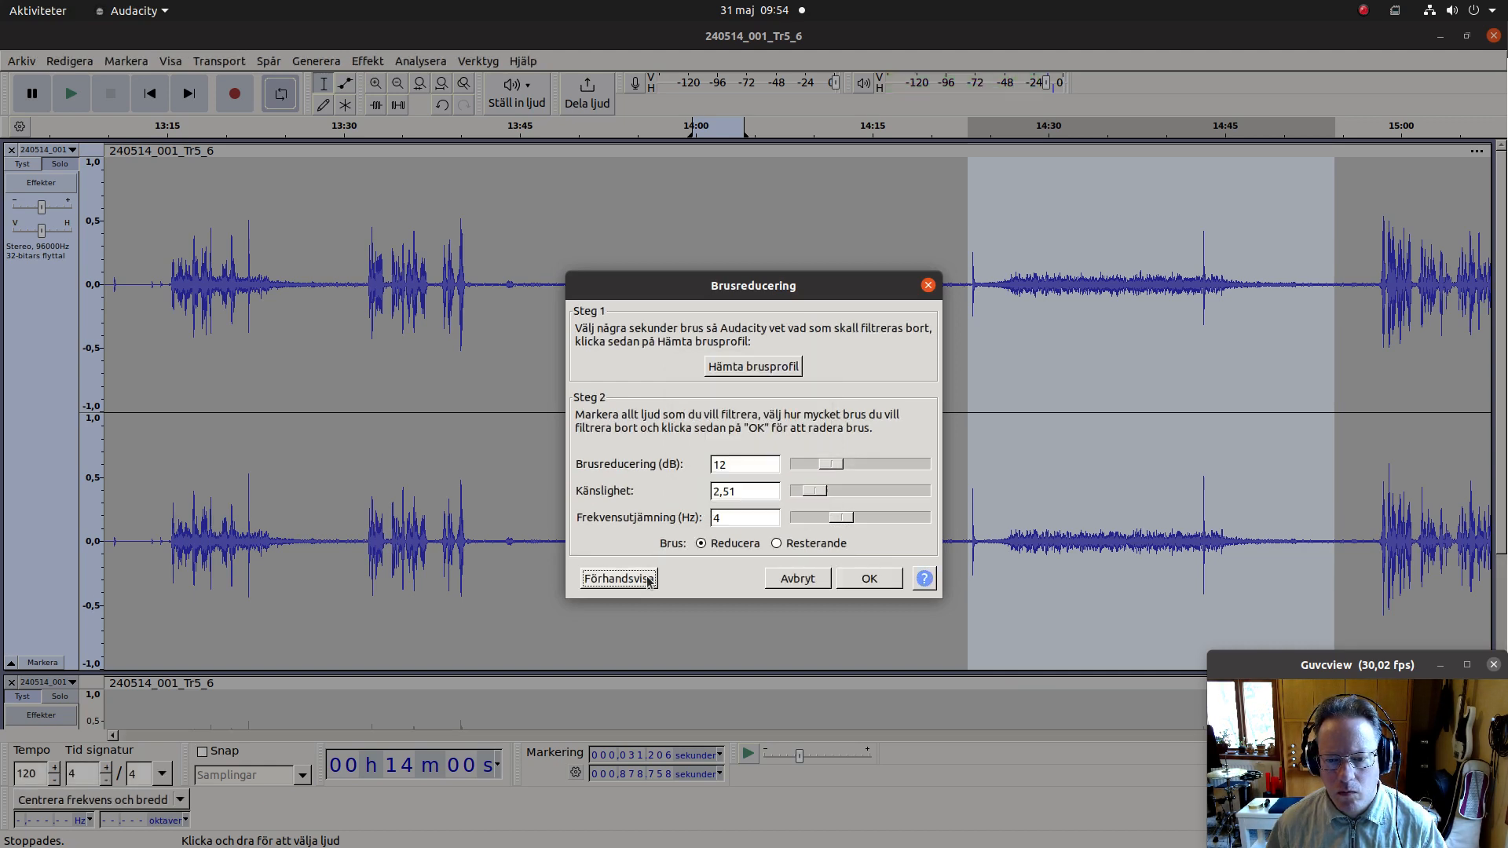
drag(843, 521, 858, 523)
click(635, 582)
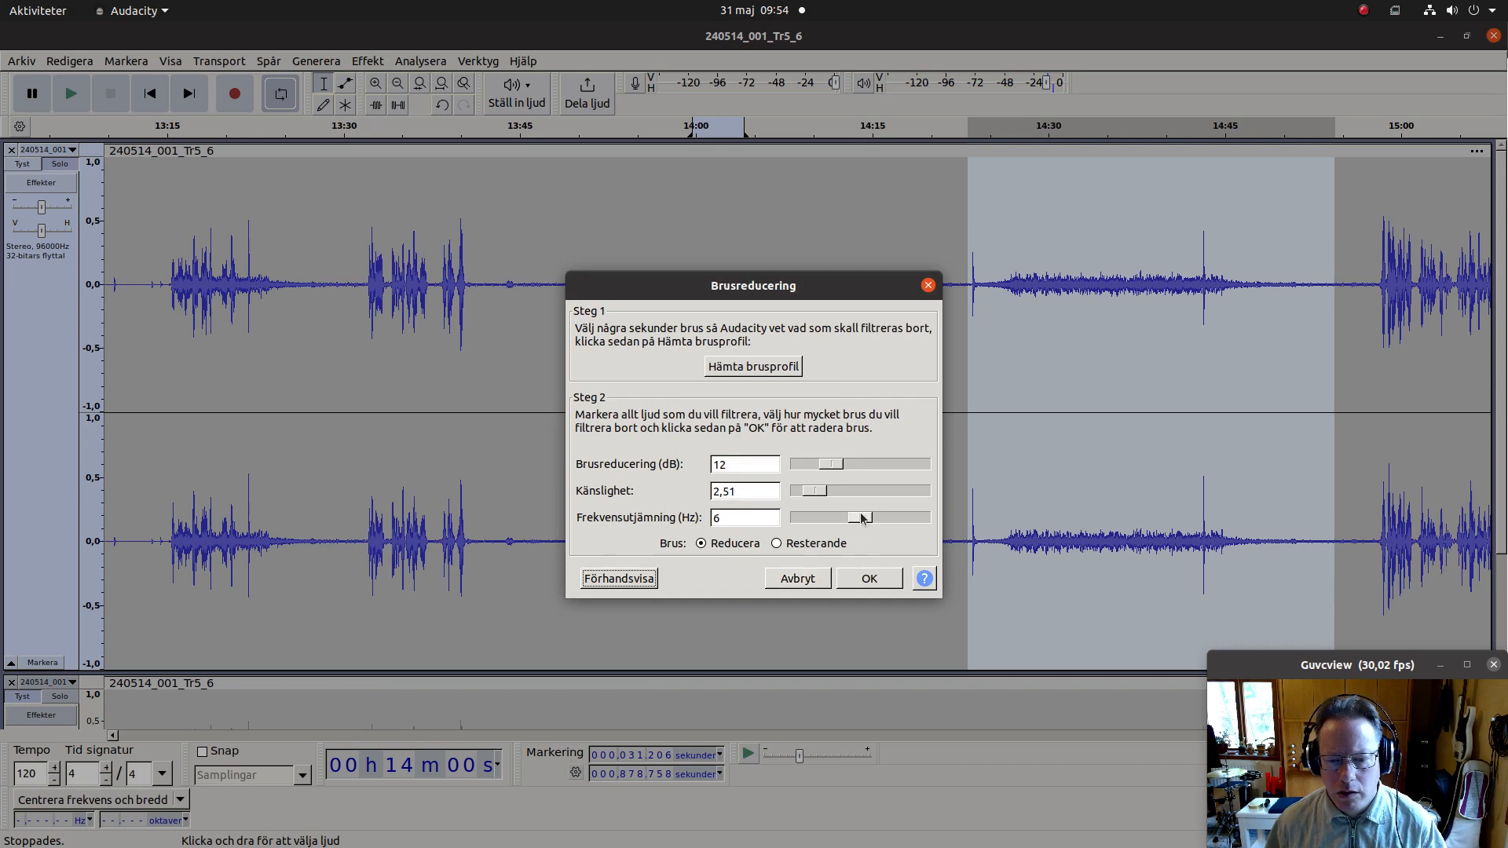
drag(862, 518, 795, 522)
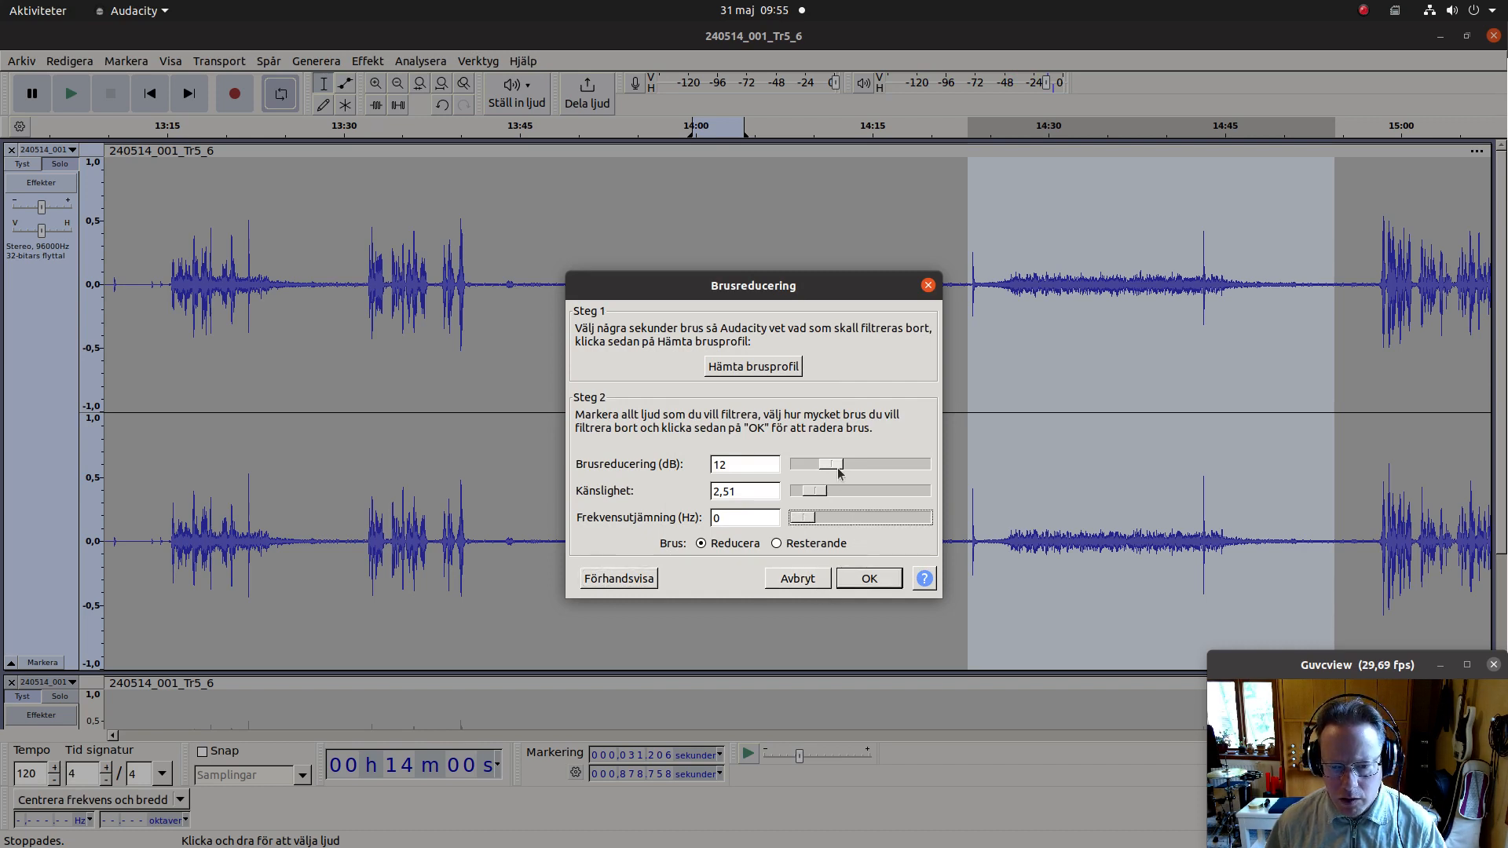
Step: Preview Noise Reduction with 18 dB reduction, first at the current sensitivity and again with the sensitivity set to 6.51
drag(836, 467, 850, 472)
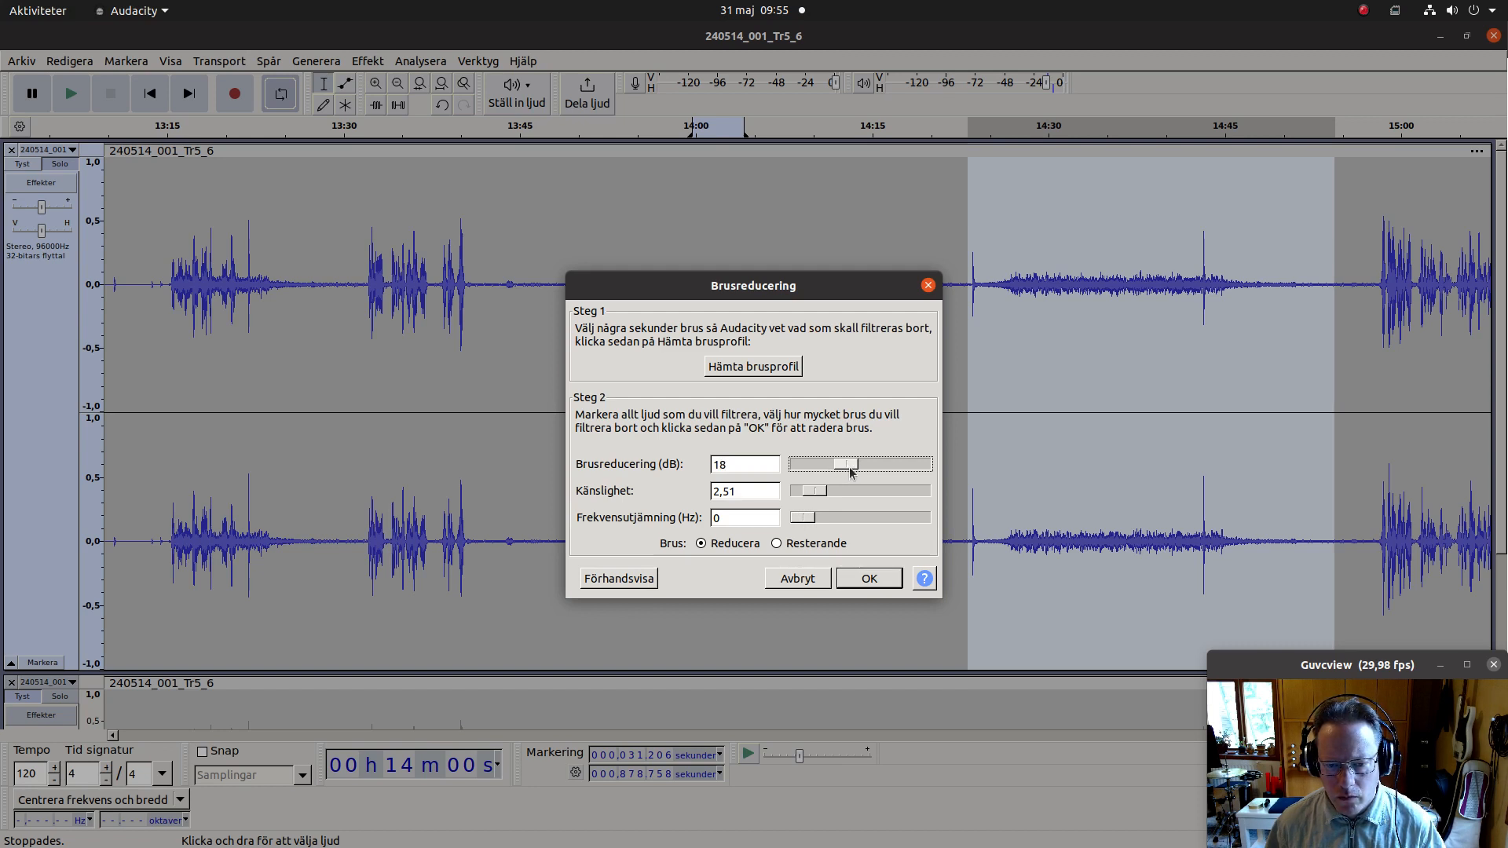
click(619, 582)
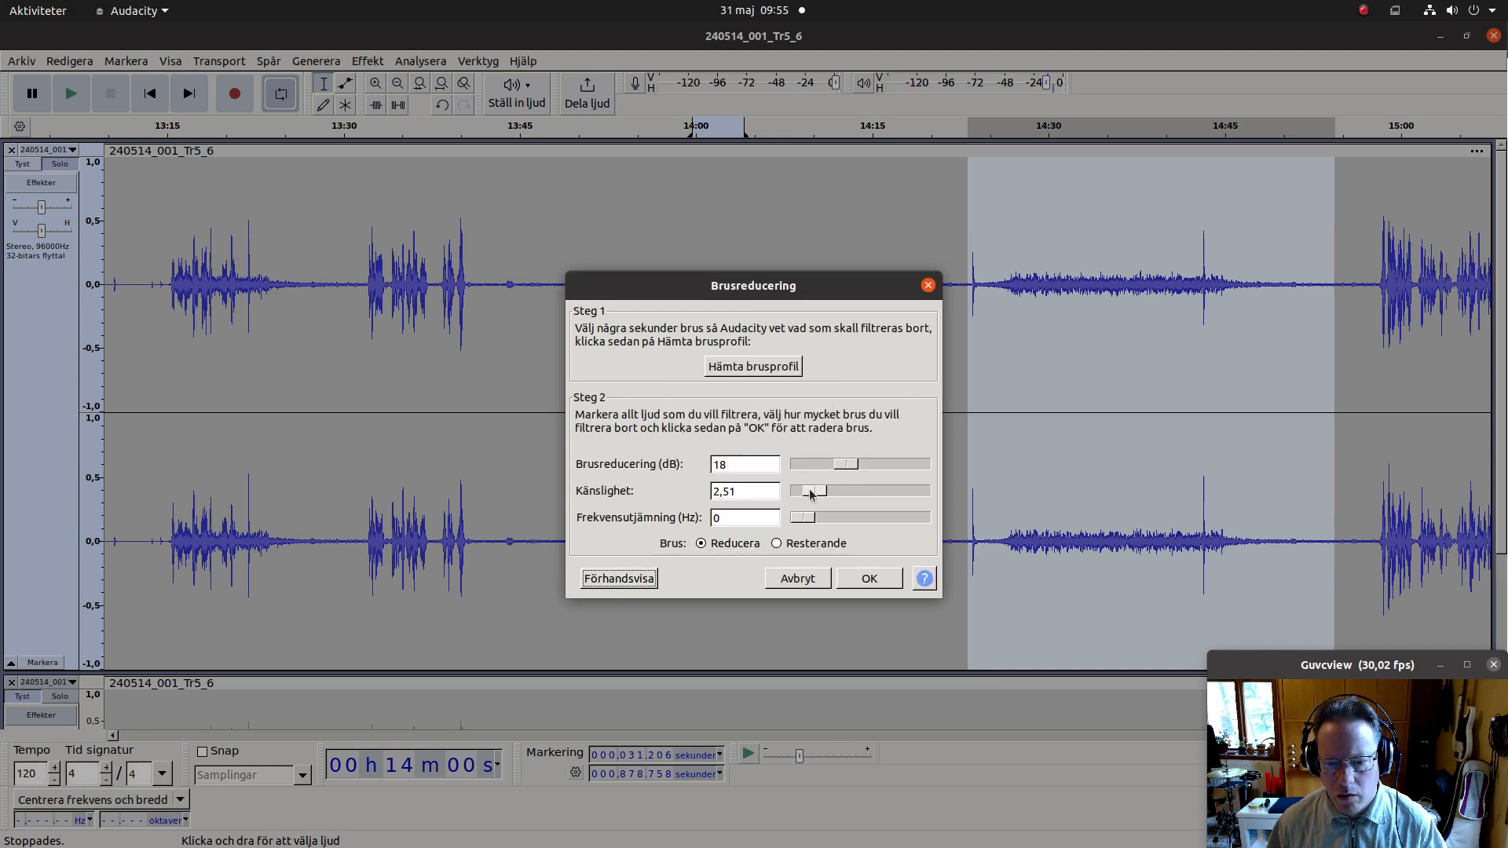
drag(815, 491, 833, 493)
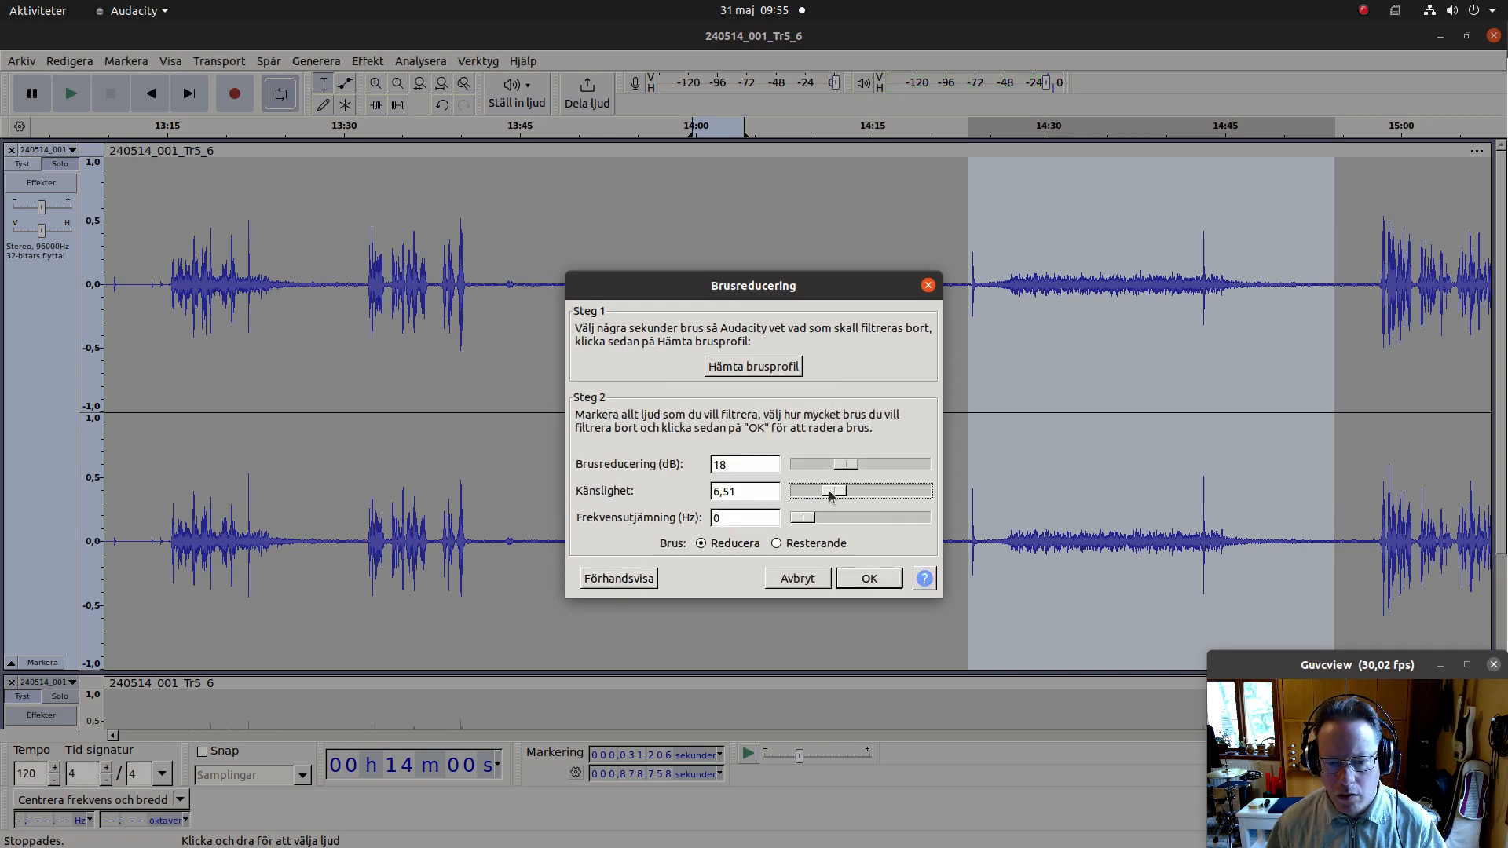
click(633, 581)
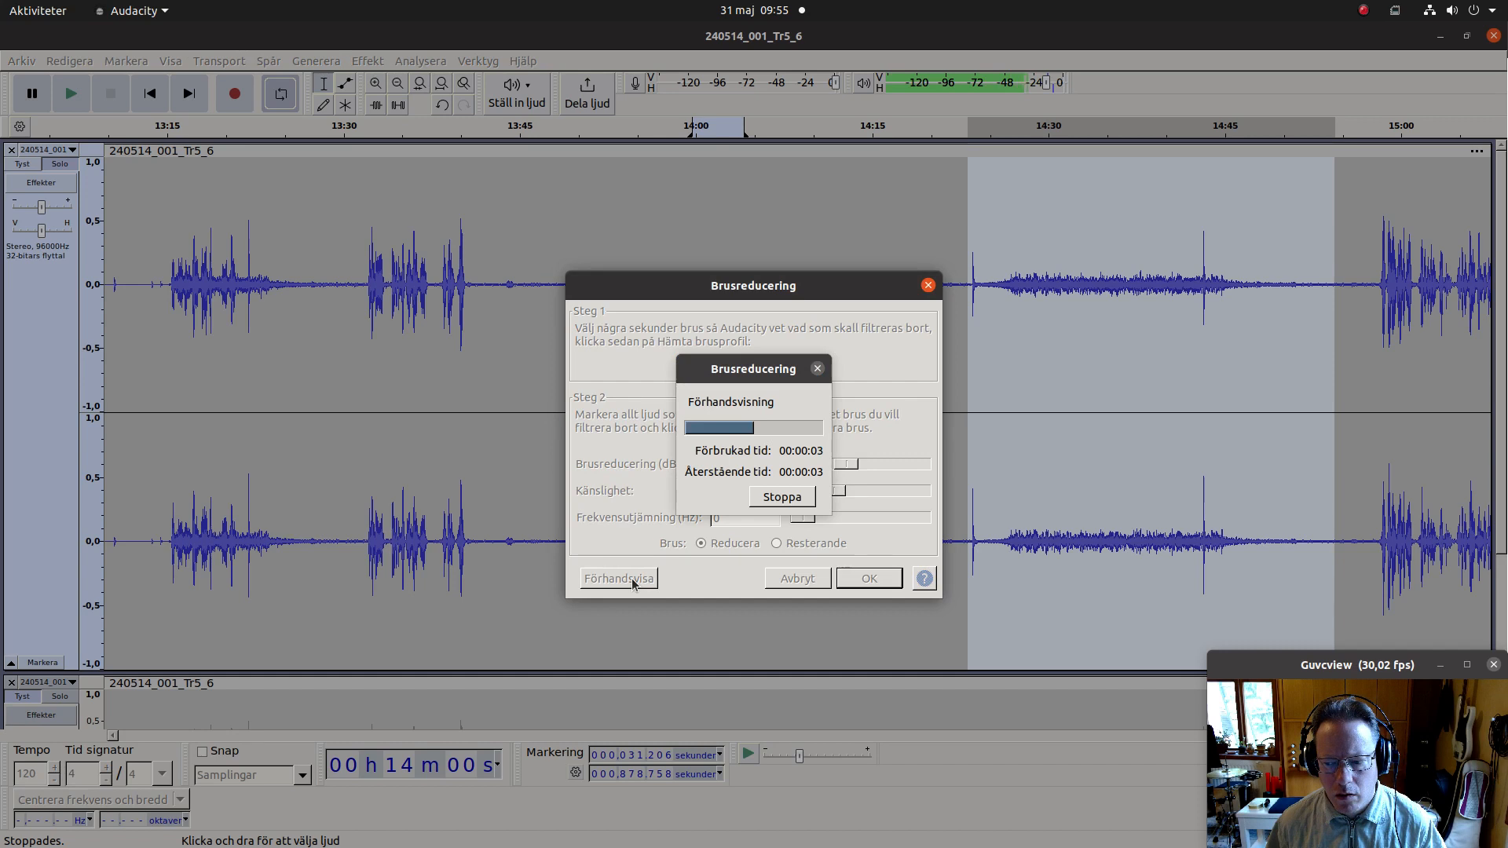
click(759, 497)
Step: Set the frequency smoothing to 6, preview the result and apply the noise reduction to the selection
drag(808, 517, 865, 518)
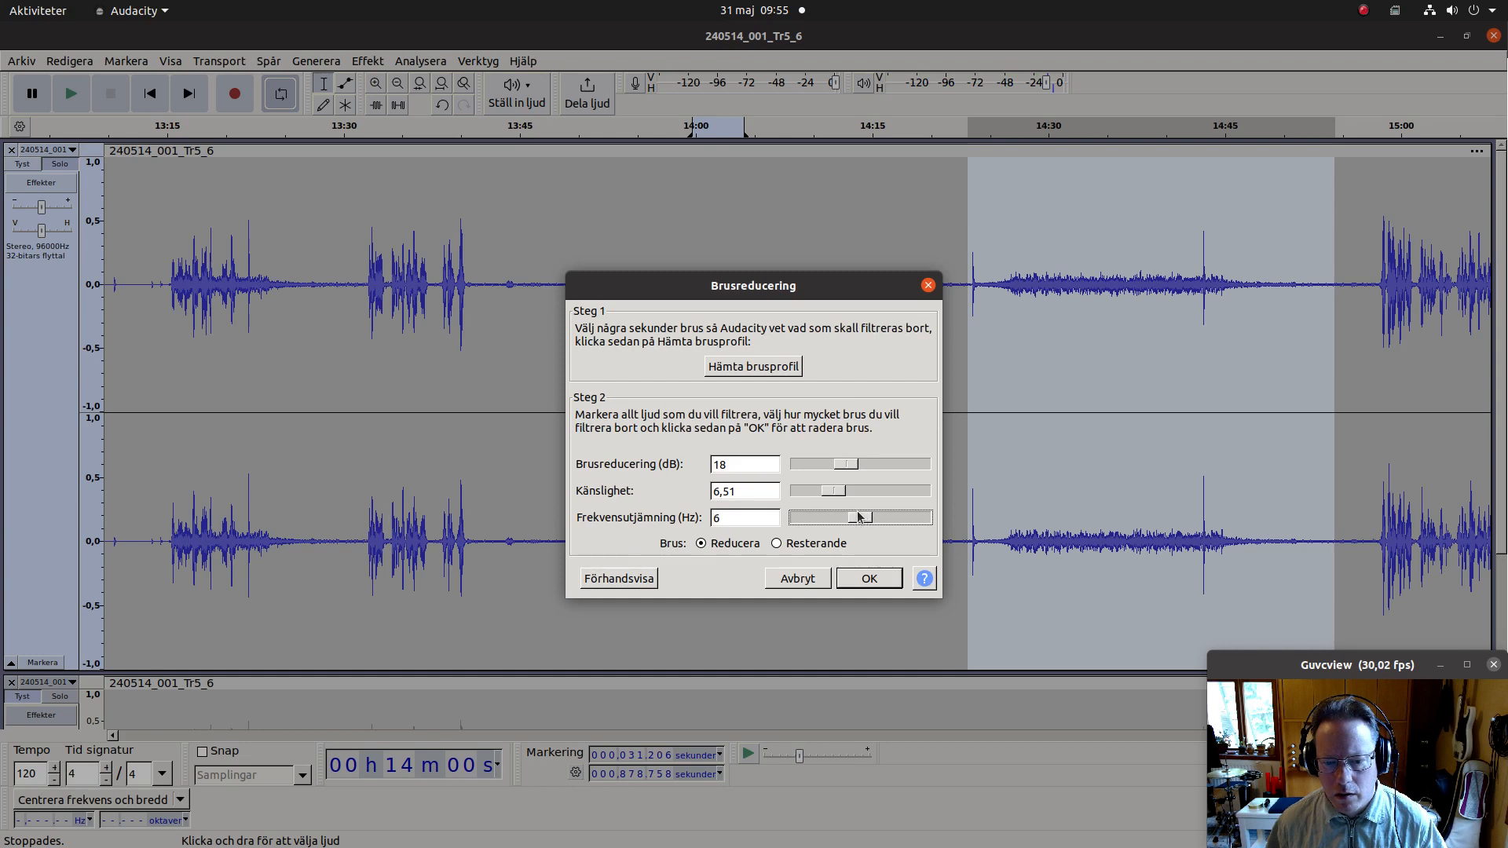
click(632, 581)
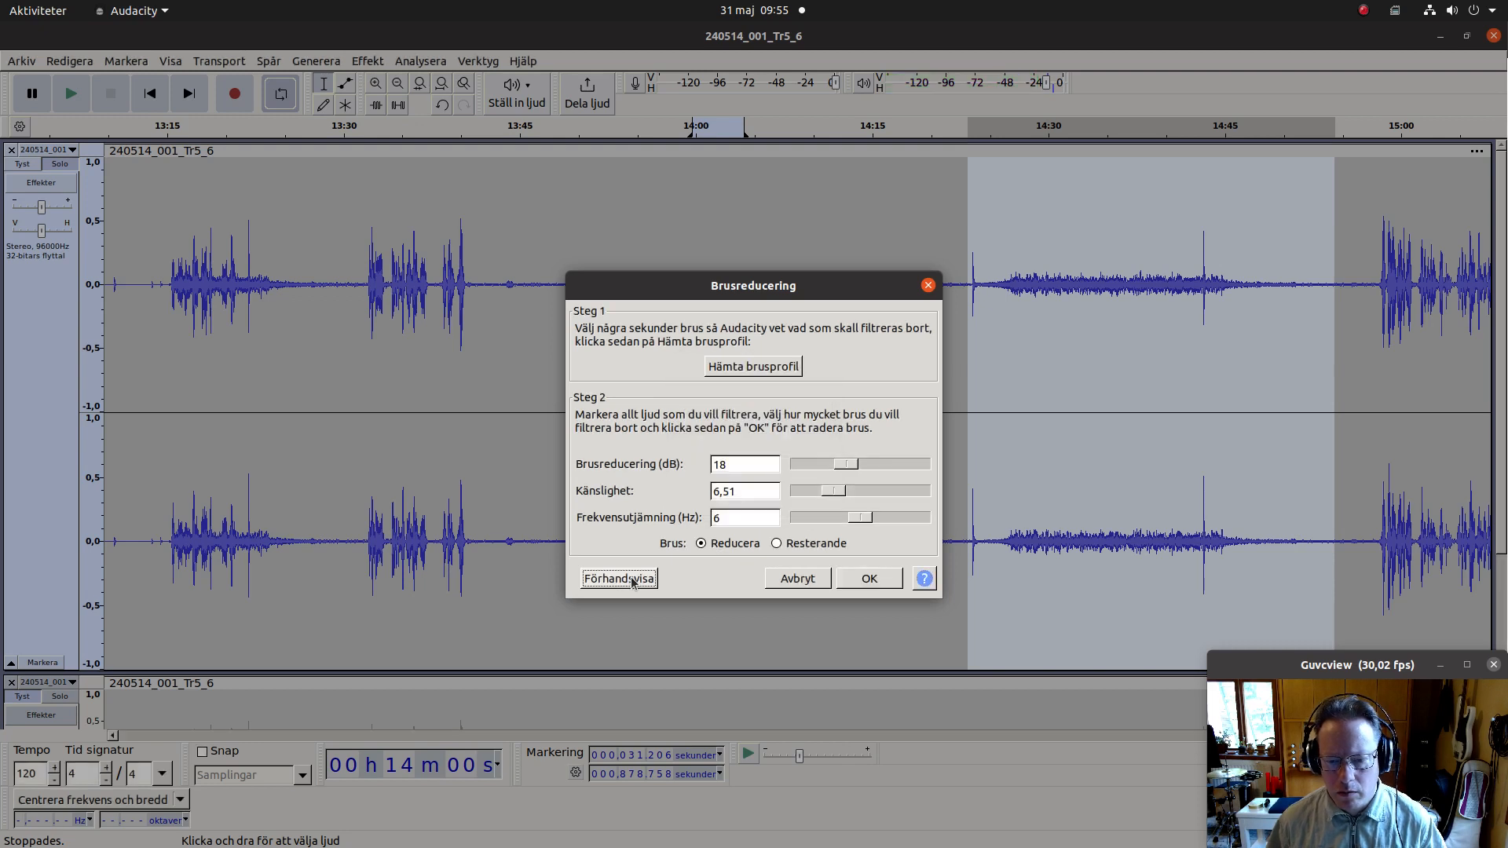
click(870, 578)
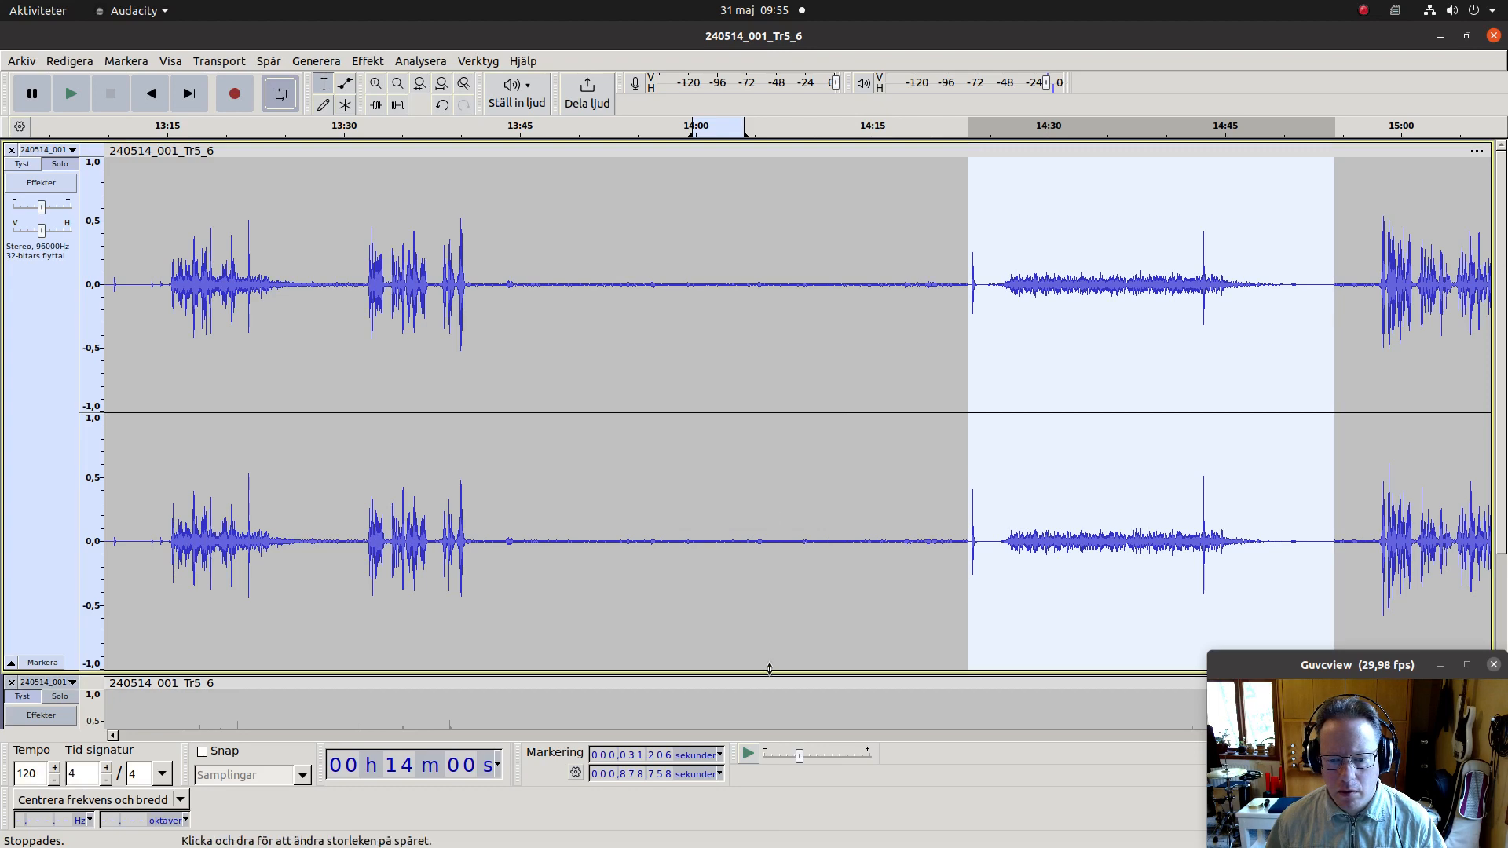
Step: Shrink the upper track's height to fit both tracks in view and play the cleaned audio from about 14:22
drag(770, 669, 775, 408)
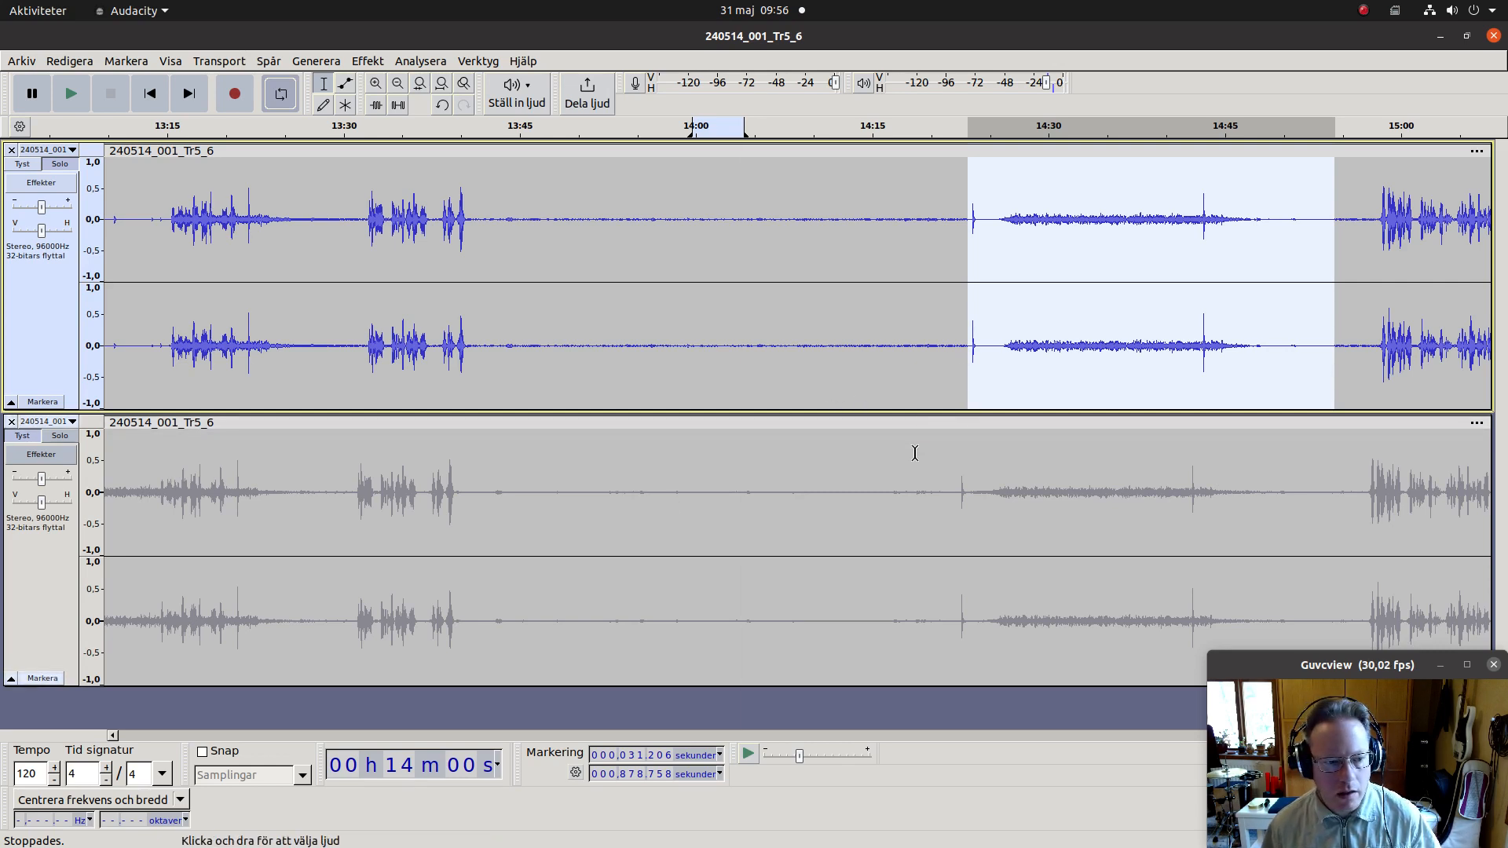
click(956, 387)
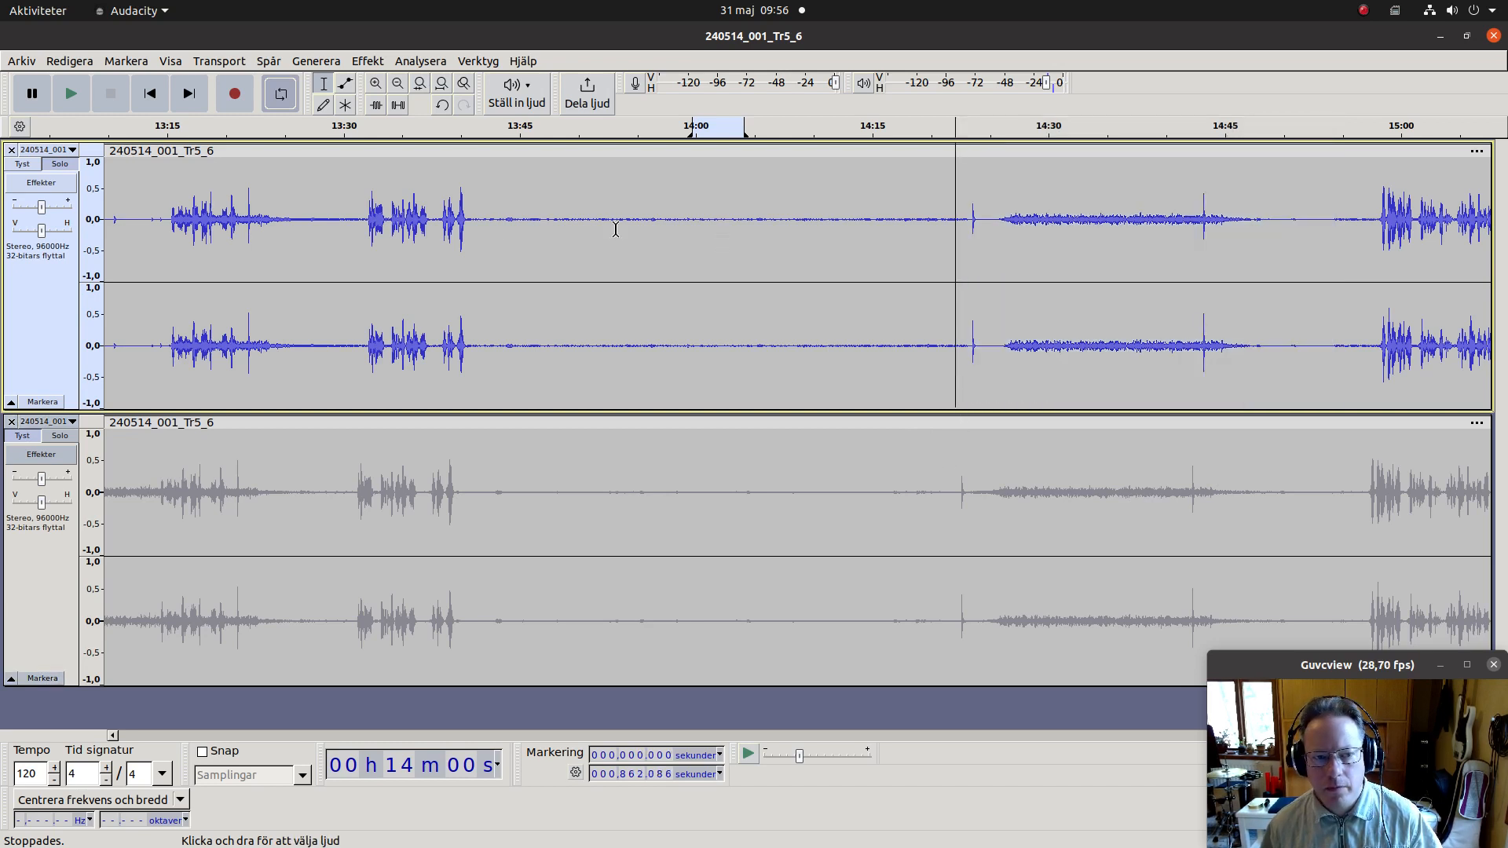
click(69, 96)
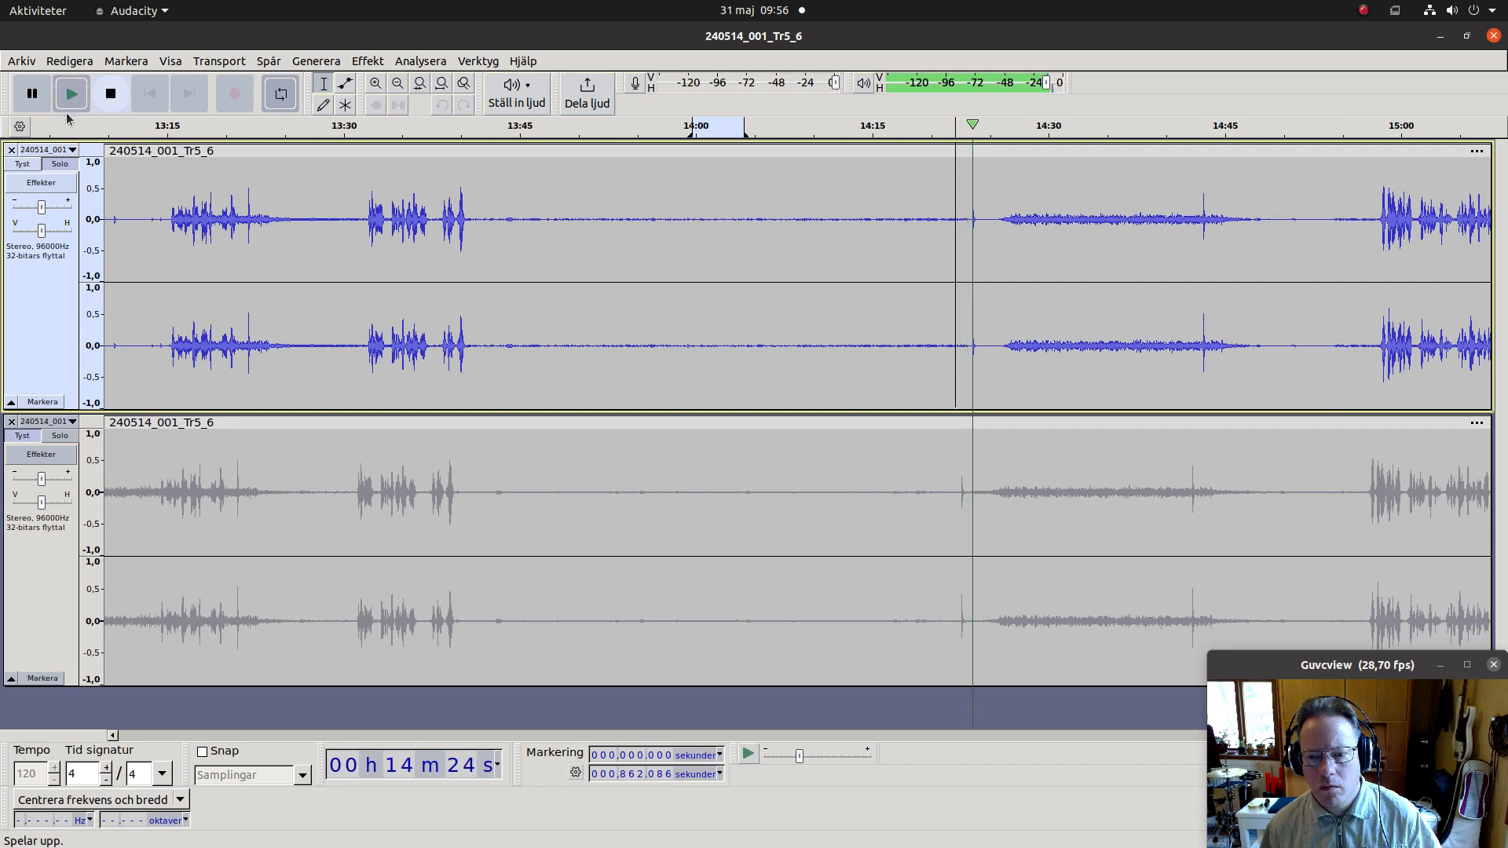
key(space)
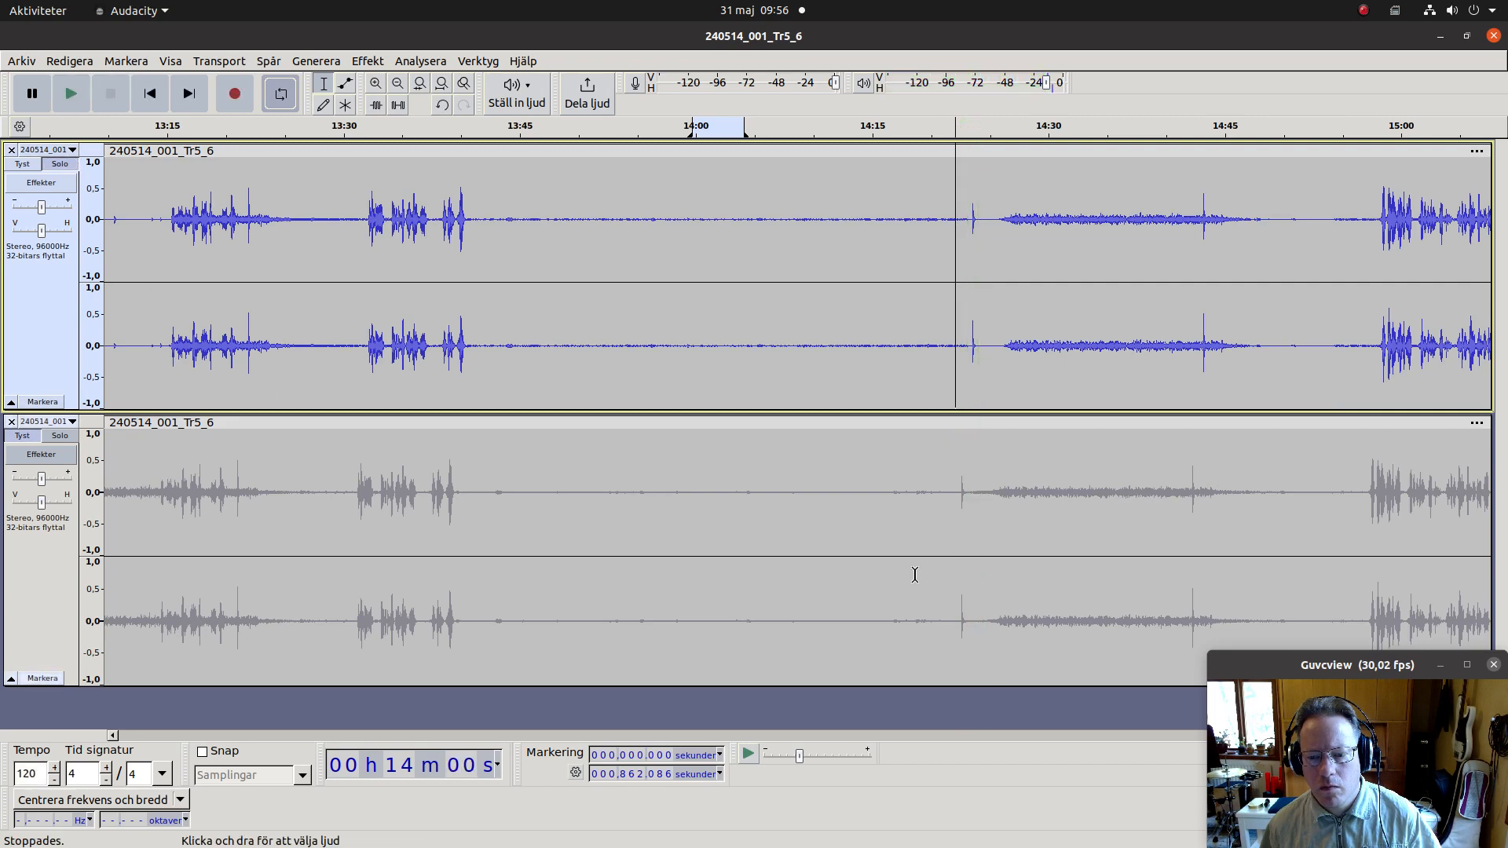
Step: Solo the unprocessed lower track and play it from about 14:22 for comparison
click(953, 523)
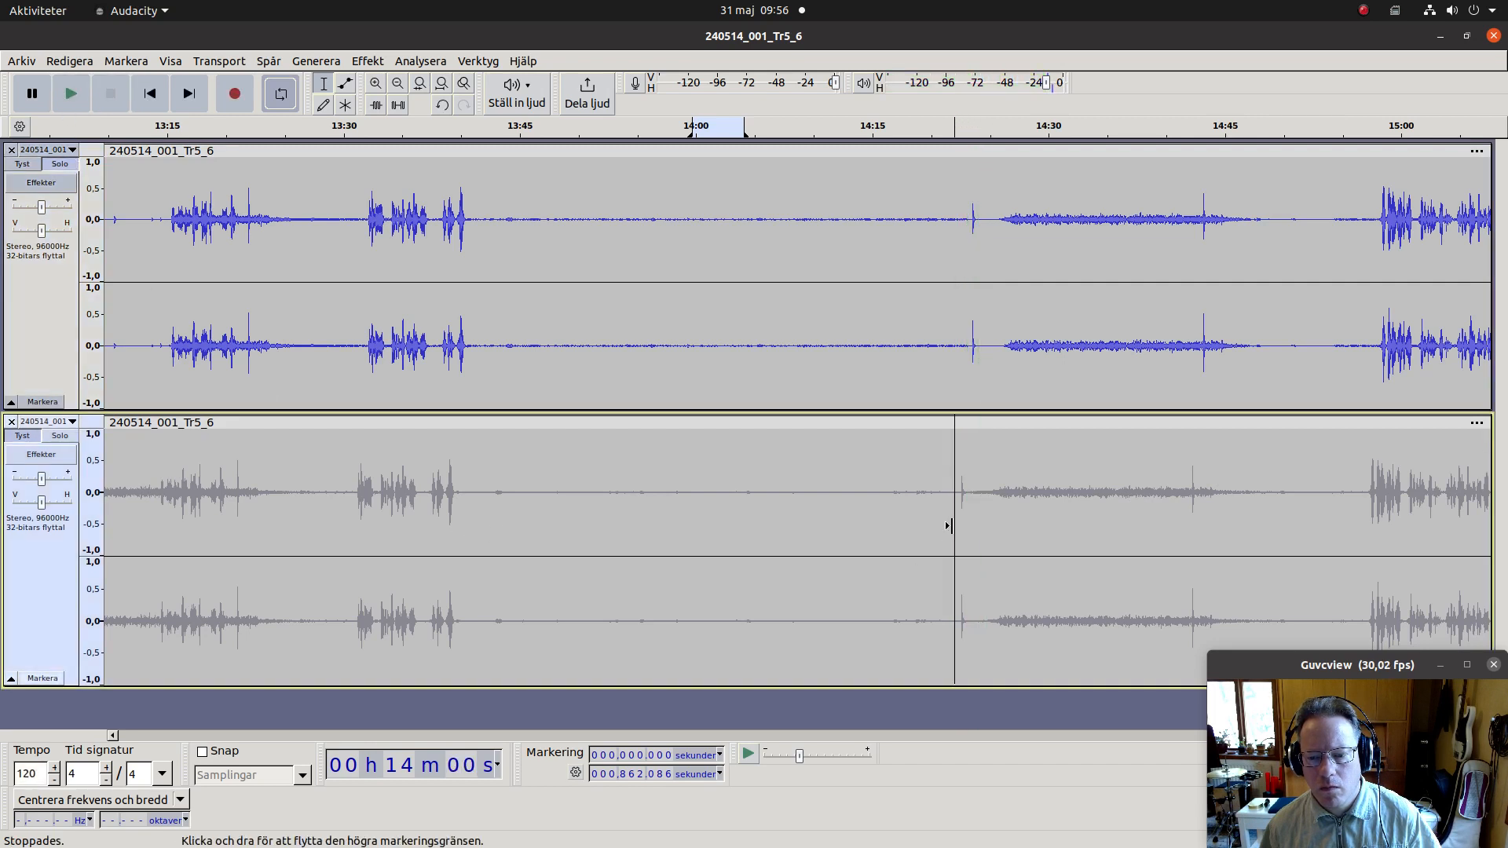
click(60, 436)
key(space)
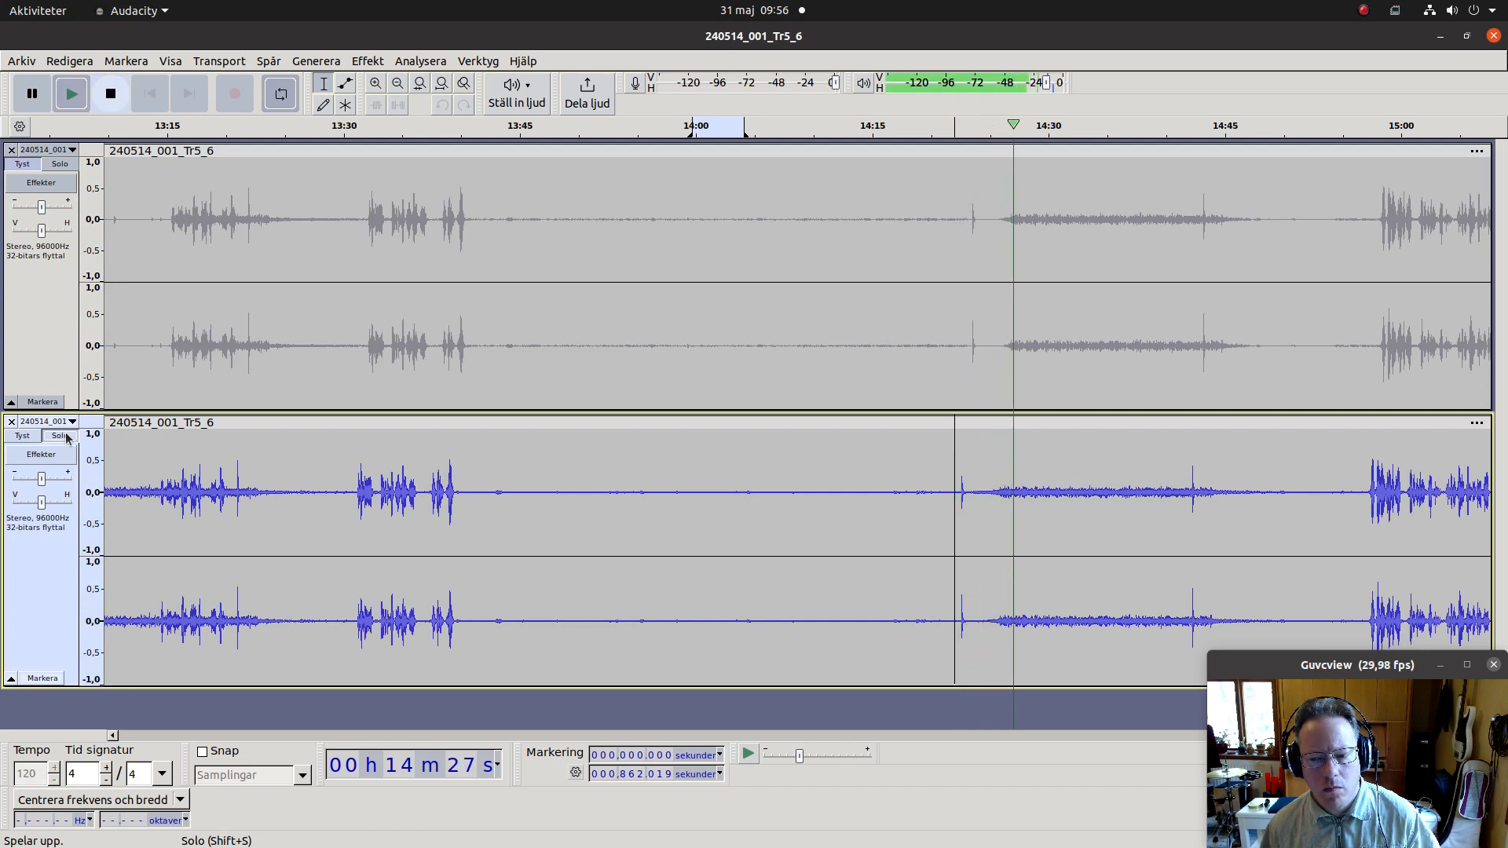
key(space)
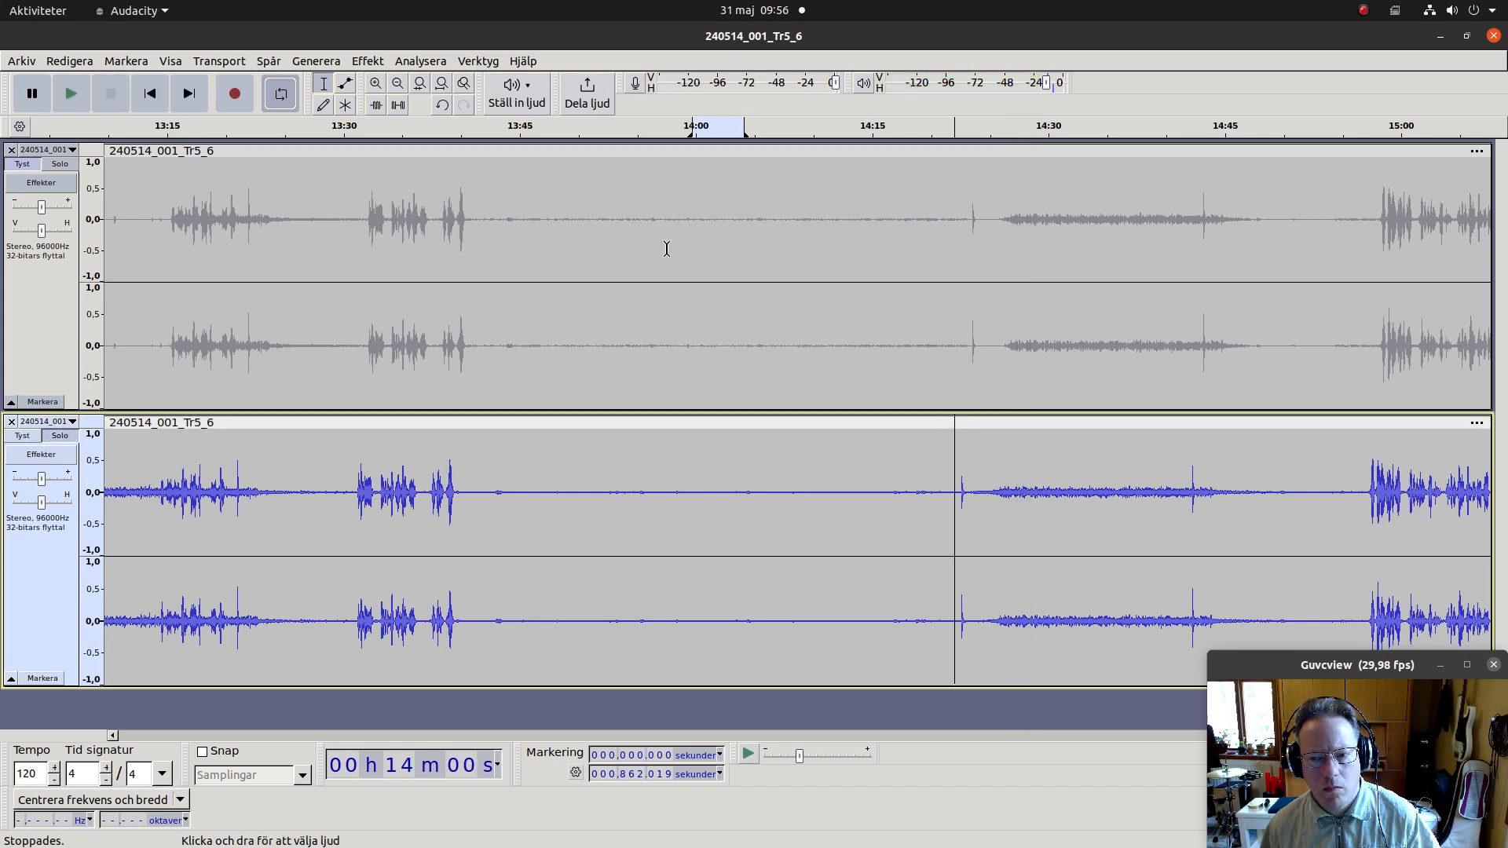
Step: Solo the upper track again and listen to its cleaned audio from about 14:23
click(971, 217)
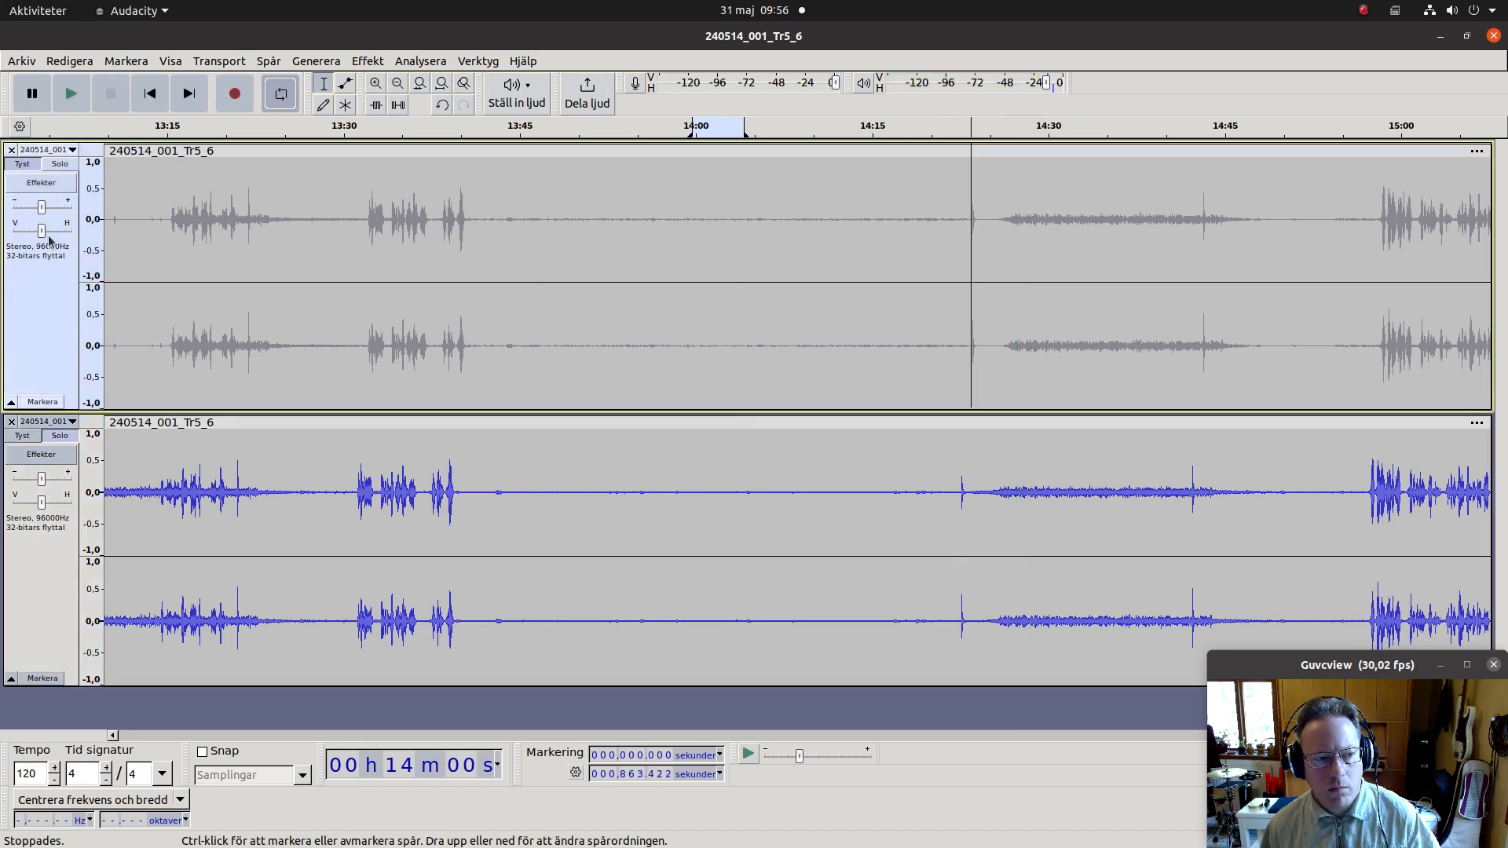
click(60, 166)
key(space)
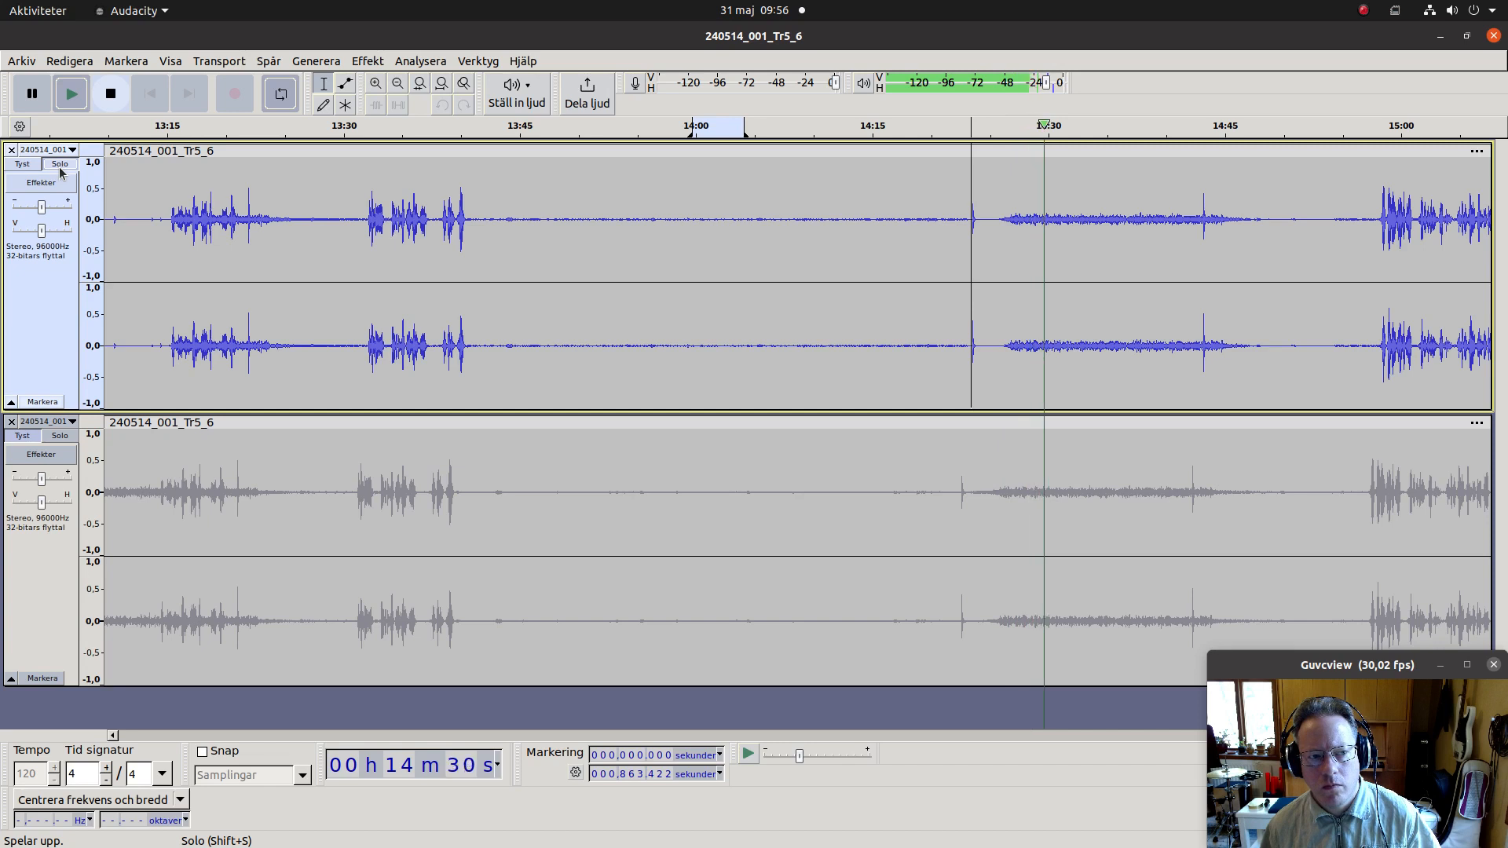
click(111, 94)
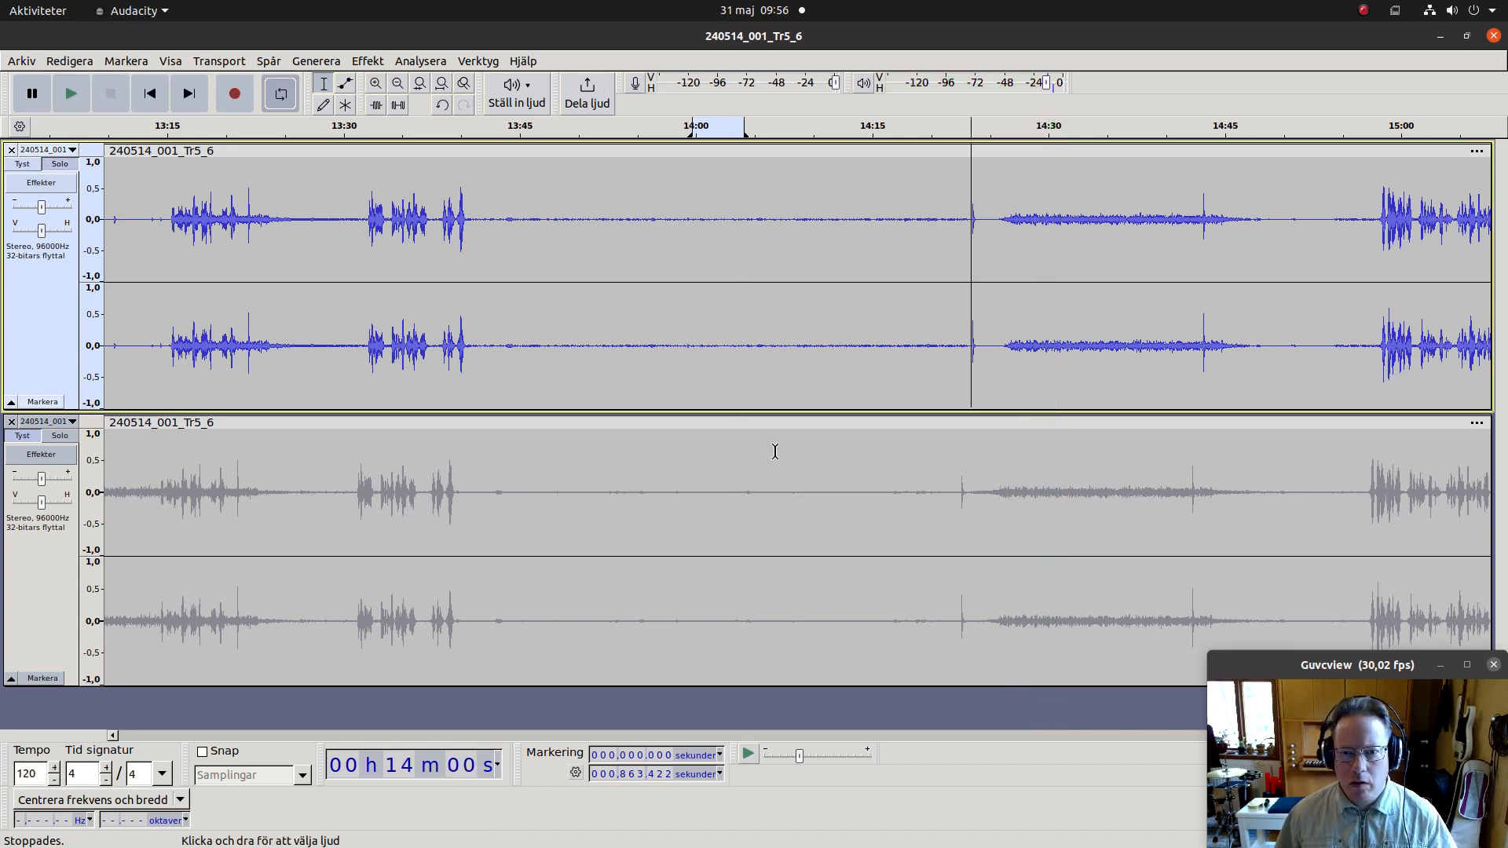
Step: Select the upper track's audio from the start of the tone series at about 1:53 to about 14:56
click(57, 297)
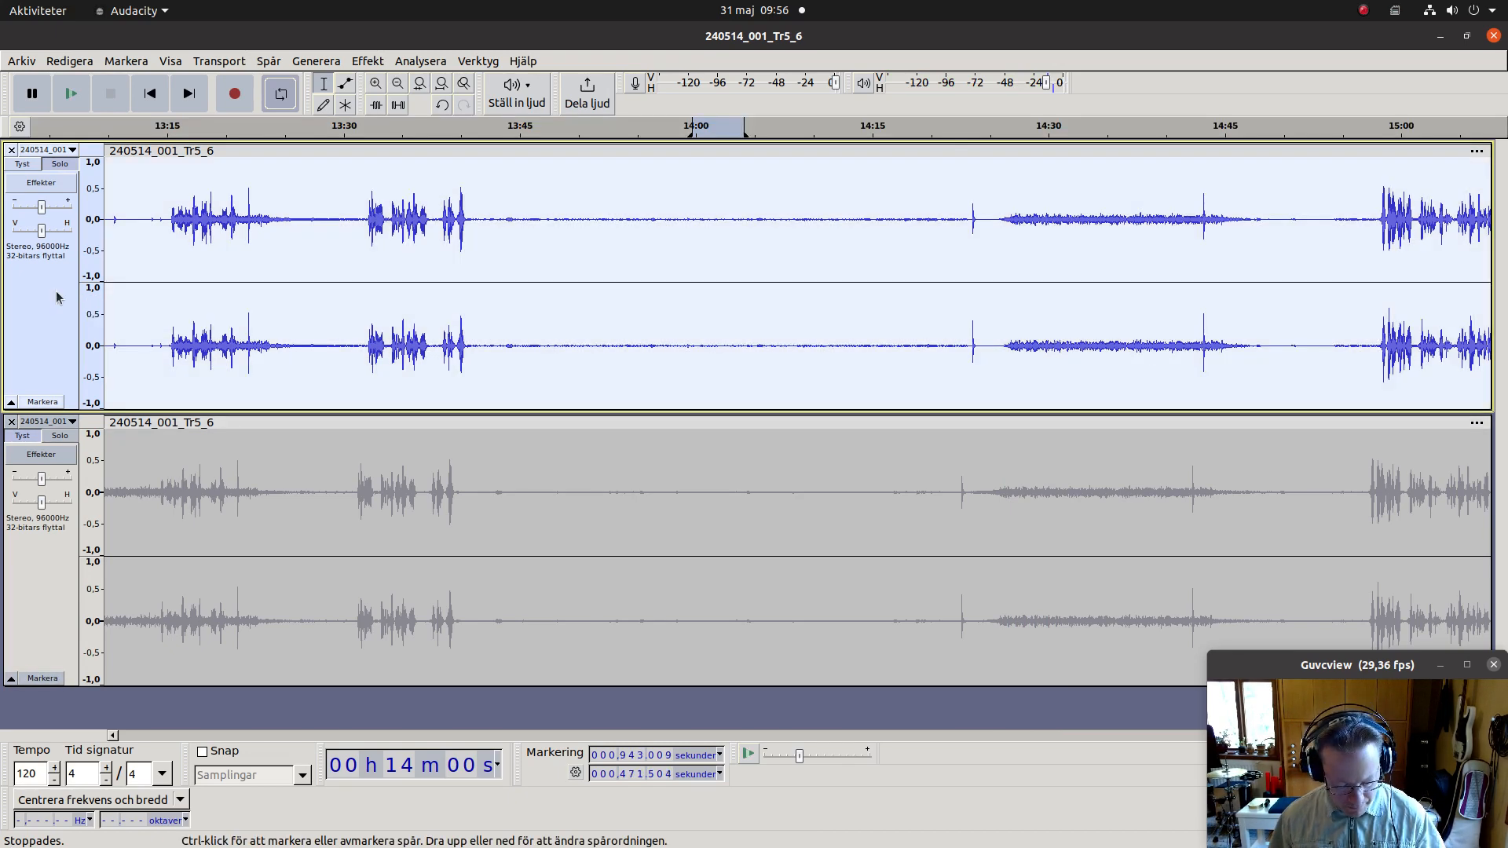
key(ctrl+f)
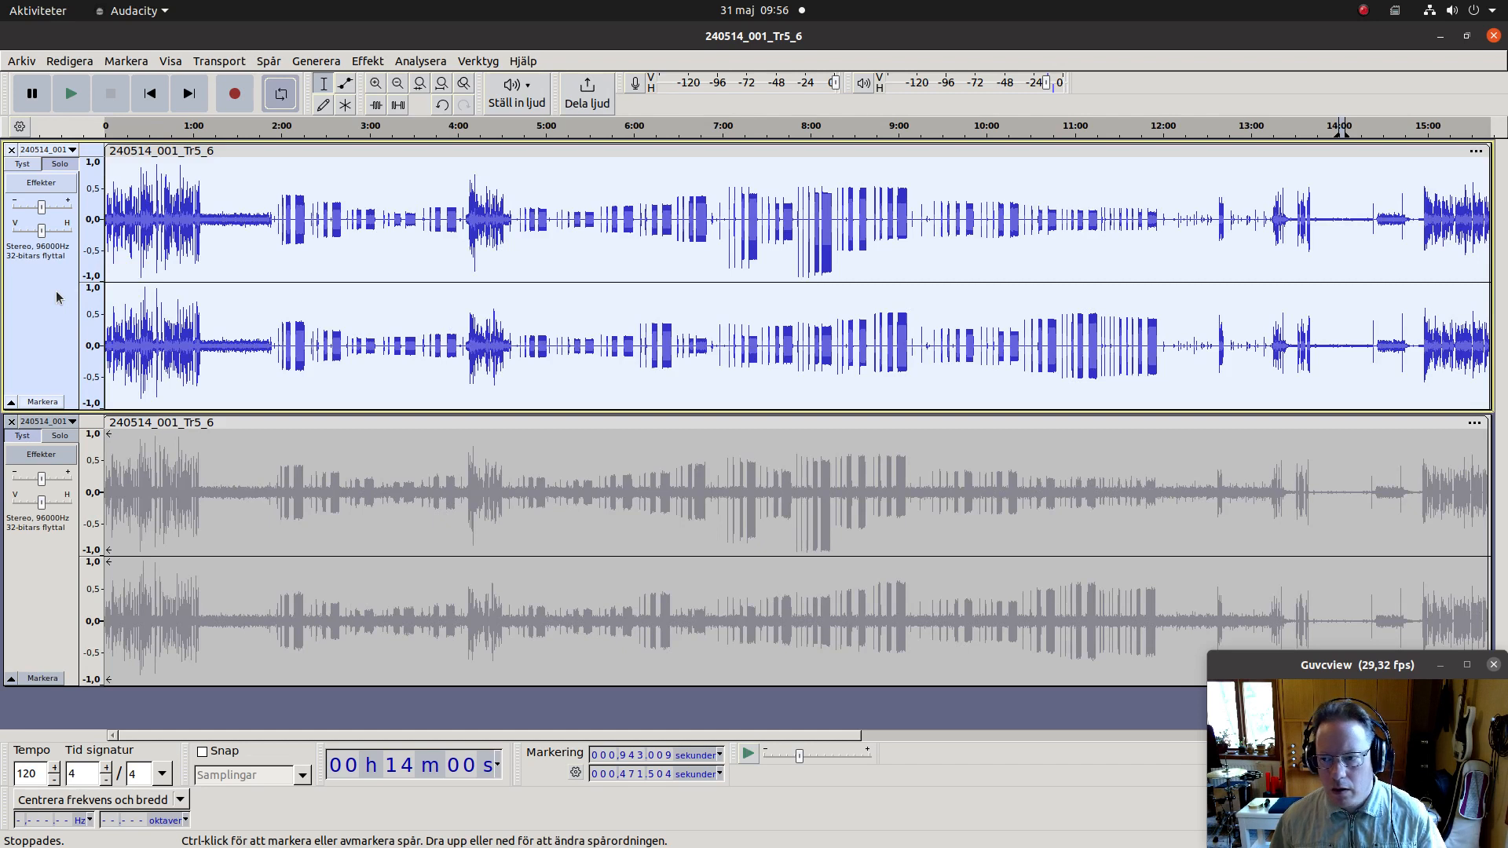
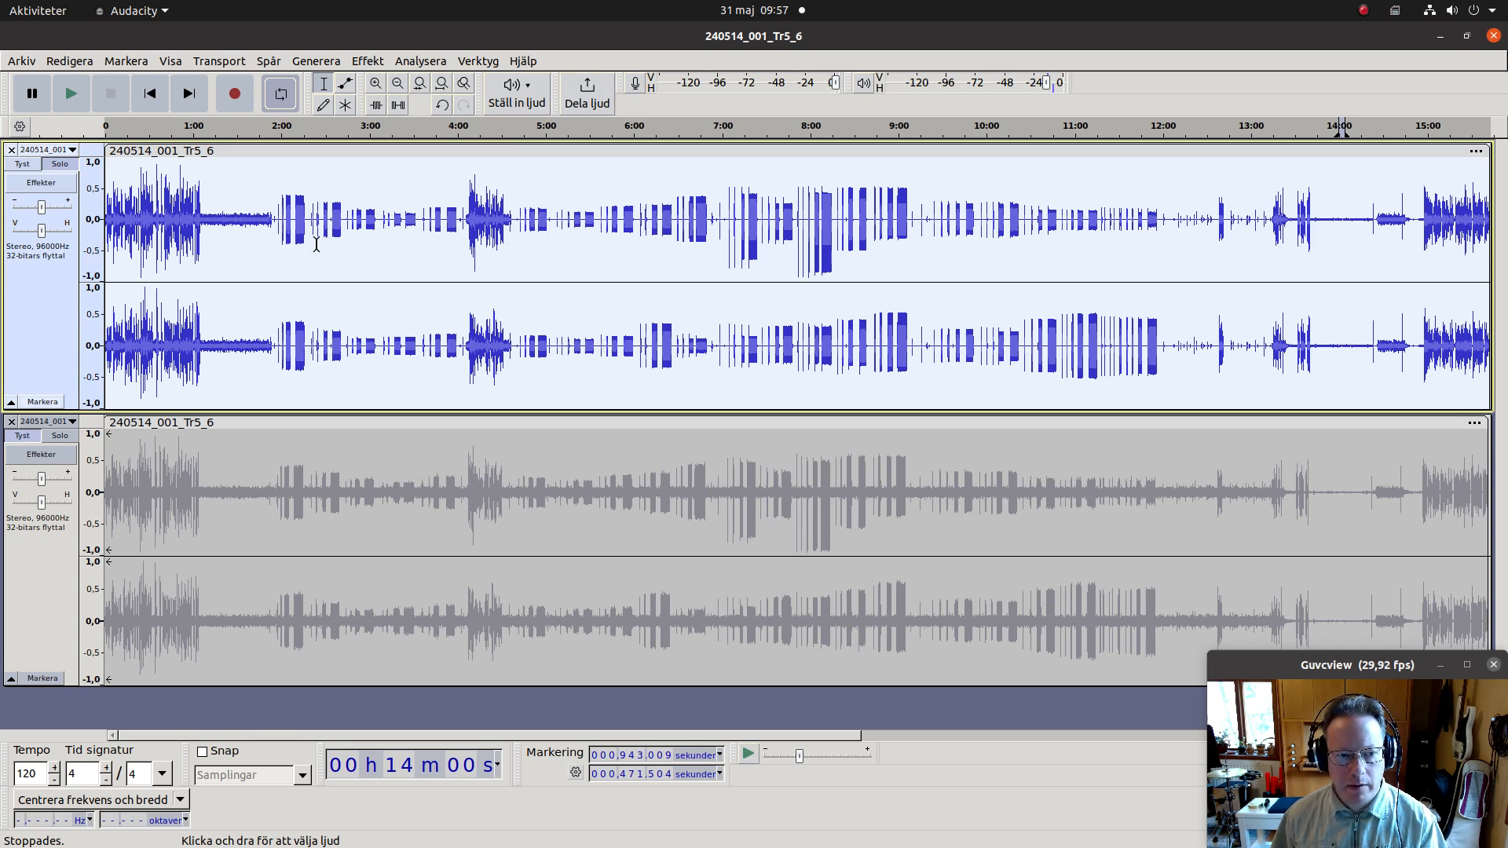
click(269, 236)
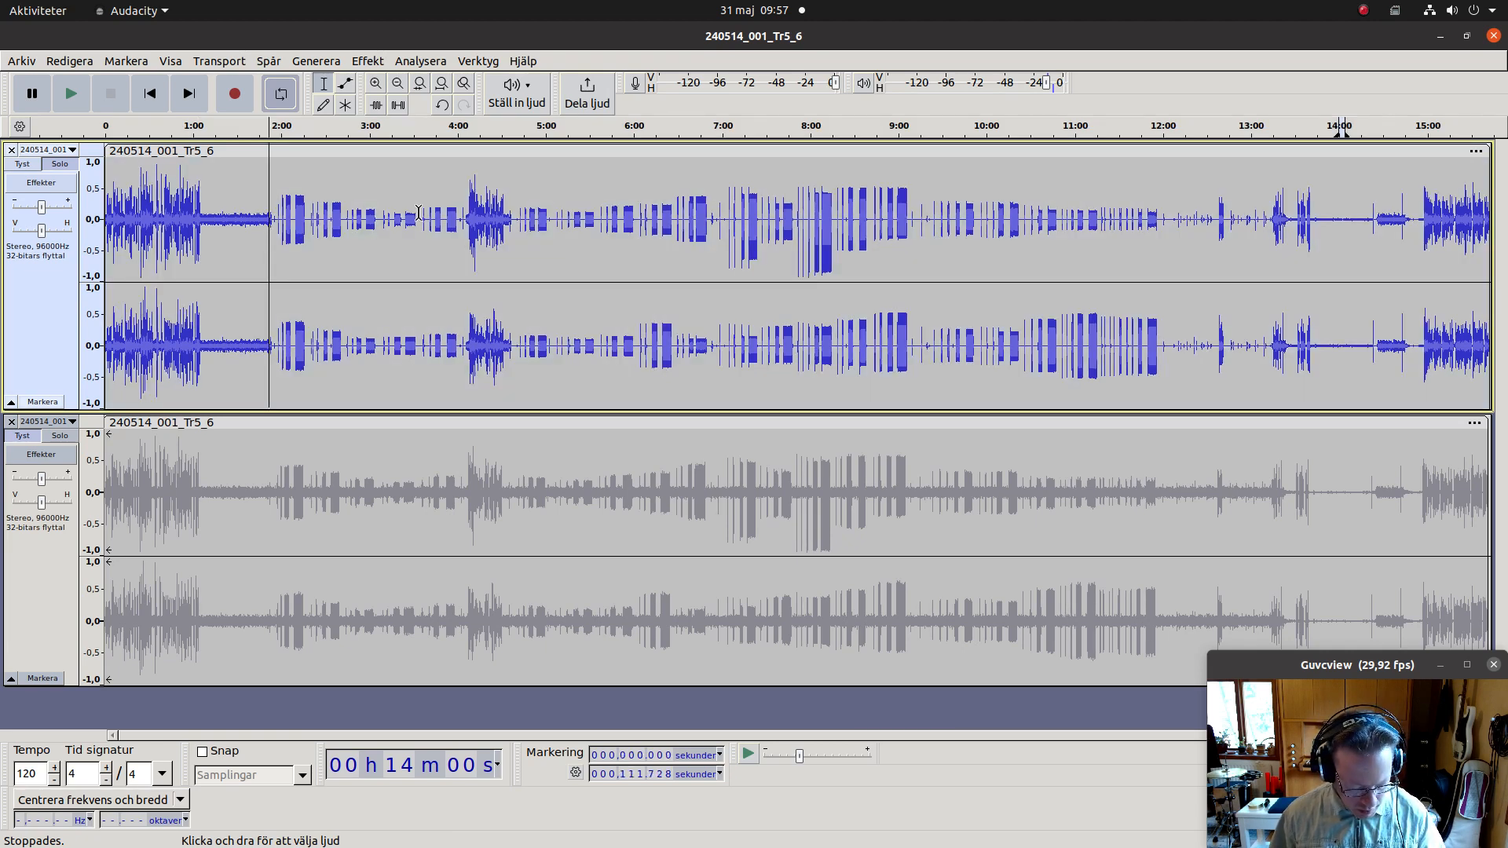
key(ctrl+1)
key(ctrl+1)
key(ctrl+1)
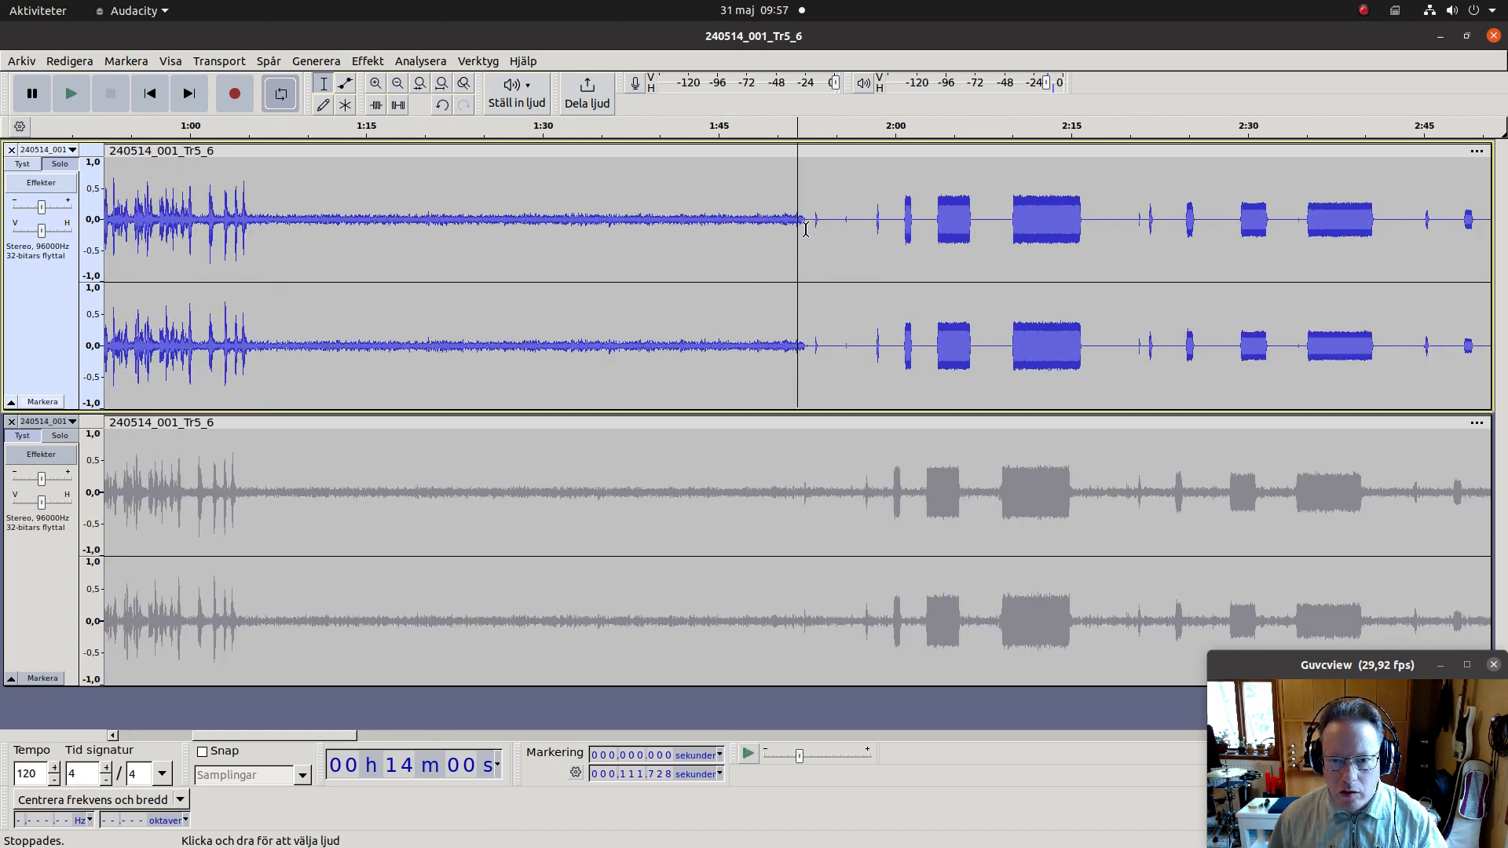
drag(807, 233, 1406, 312)
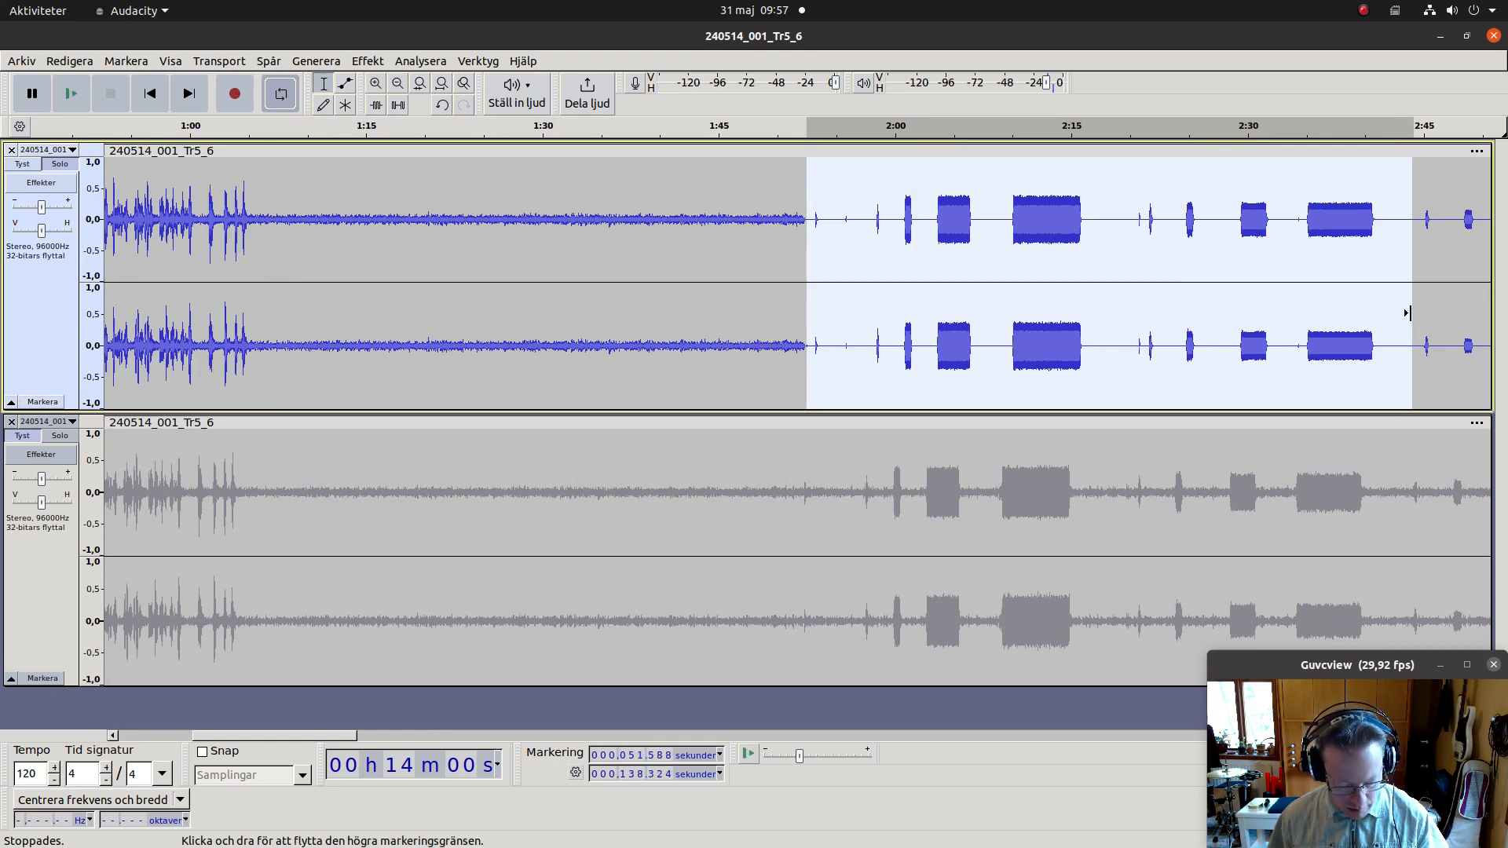
key(ctrl+3)
key(ctrl+3)
key(ctrl+3)
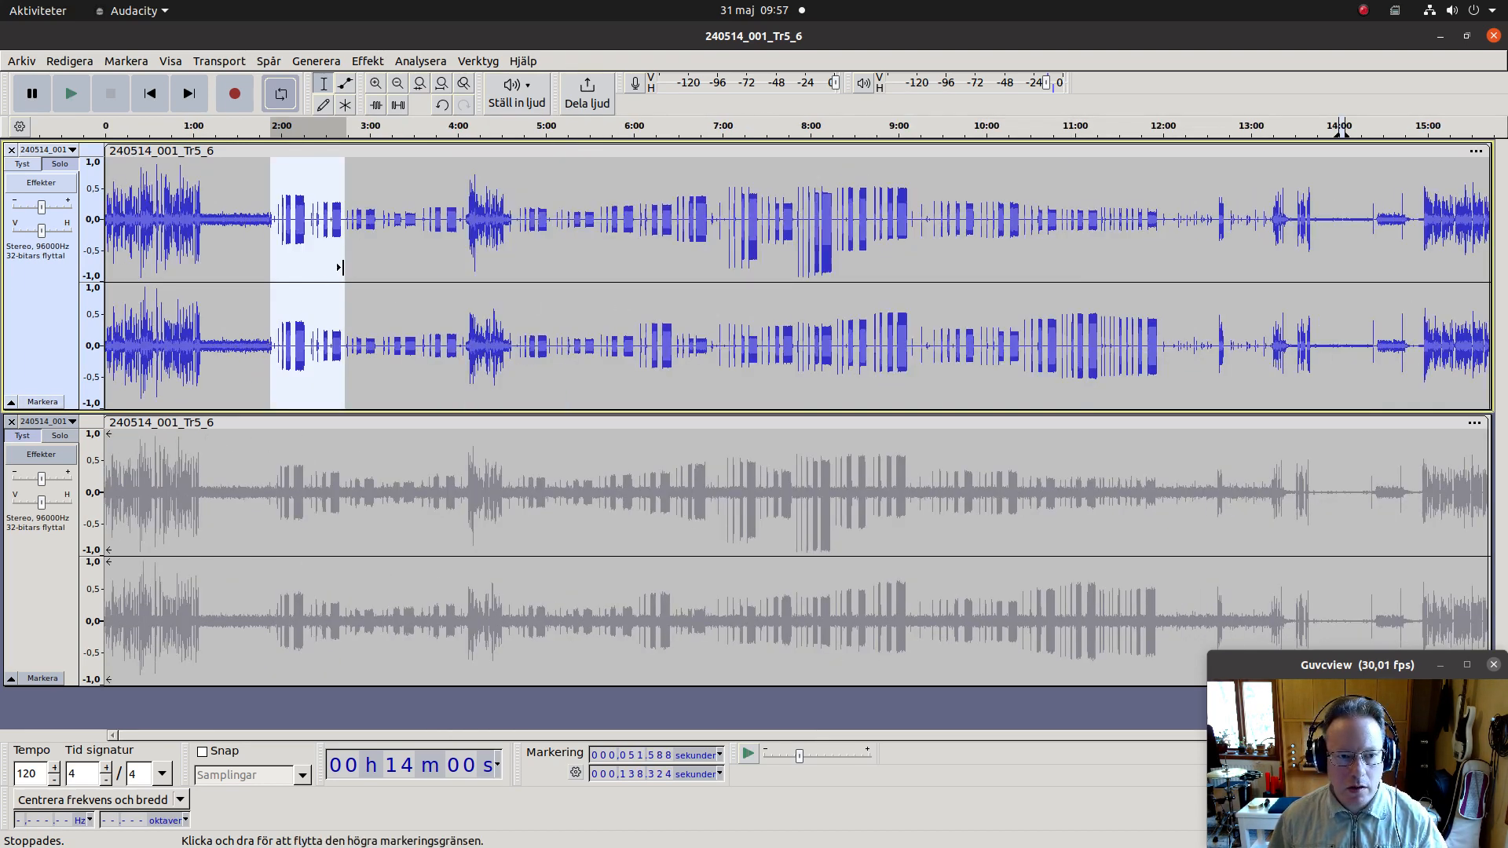
drag(343, 269, 1414, 264)
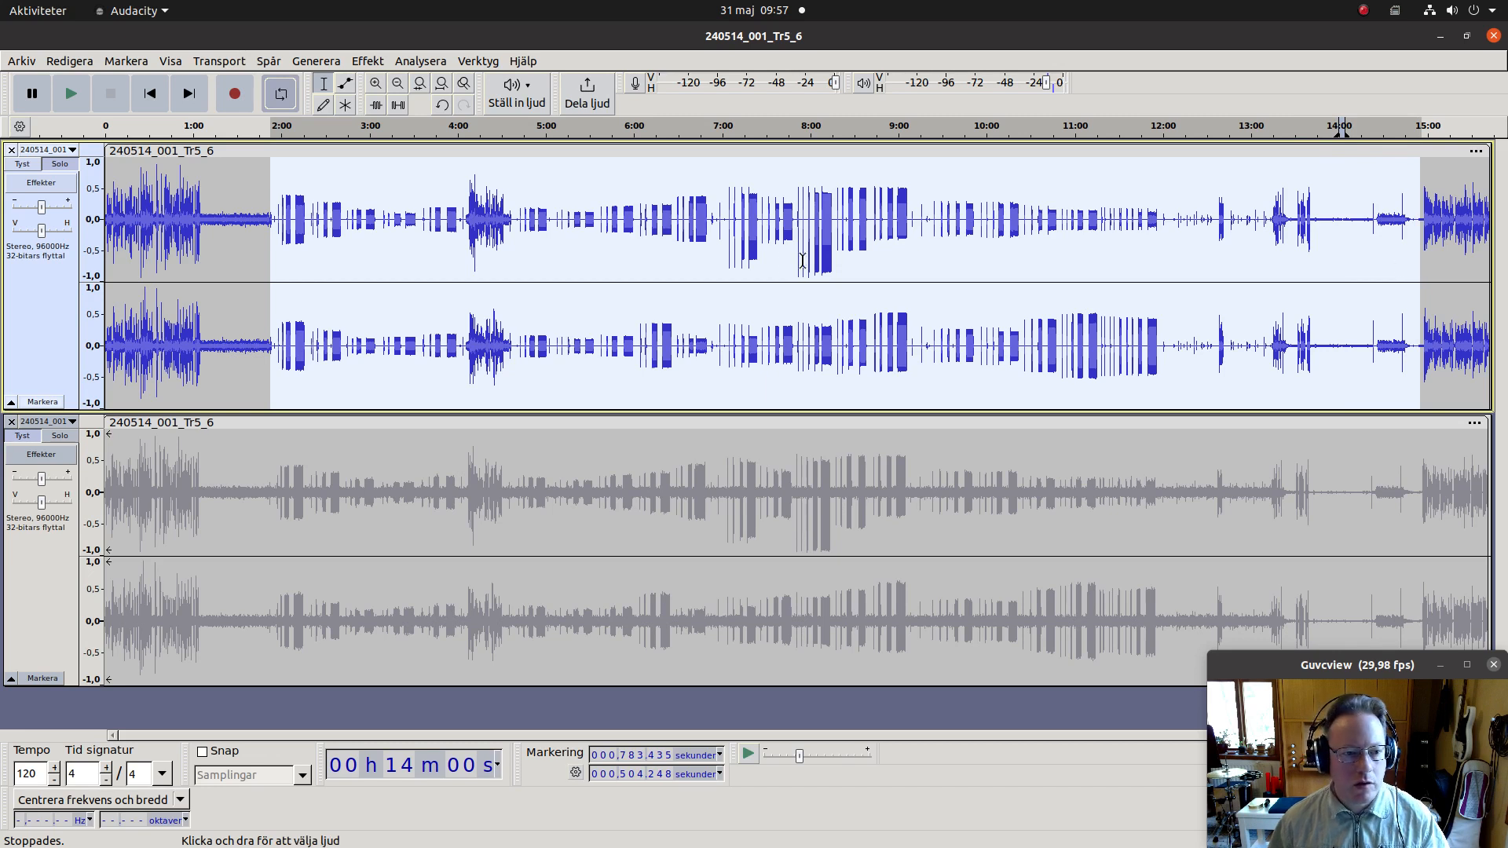
Step: Export the current selection as a stereo 96000 Hz, 32-bit float WAV file named Nred001_AB.wav
click(21, 63)
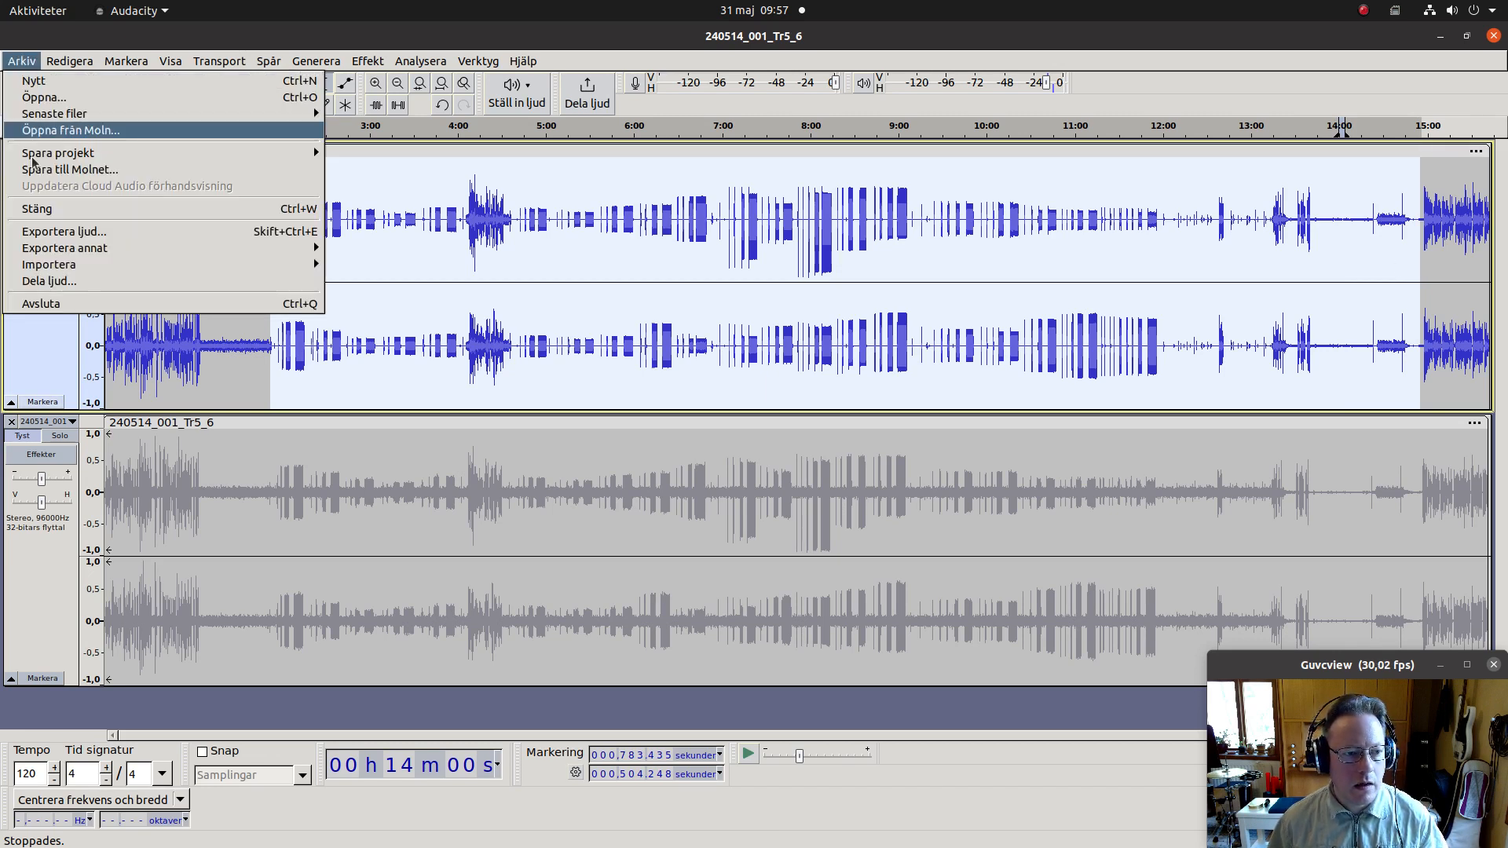
click(57, 232)
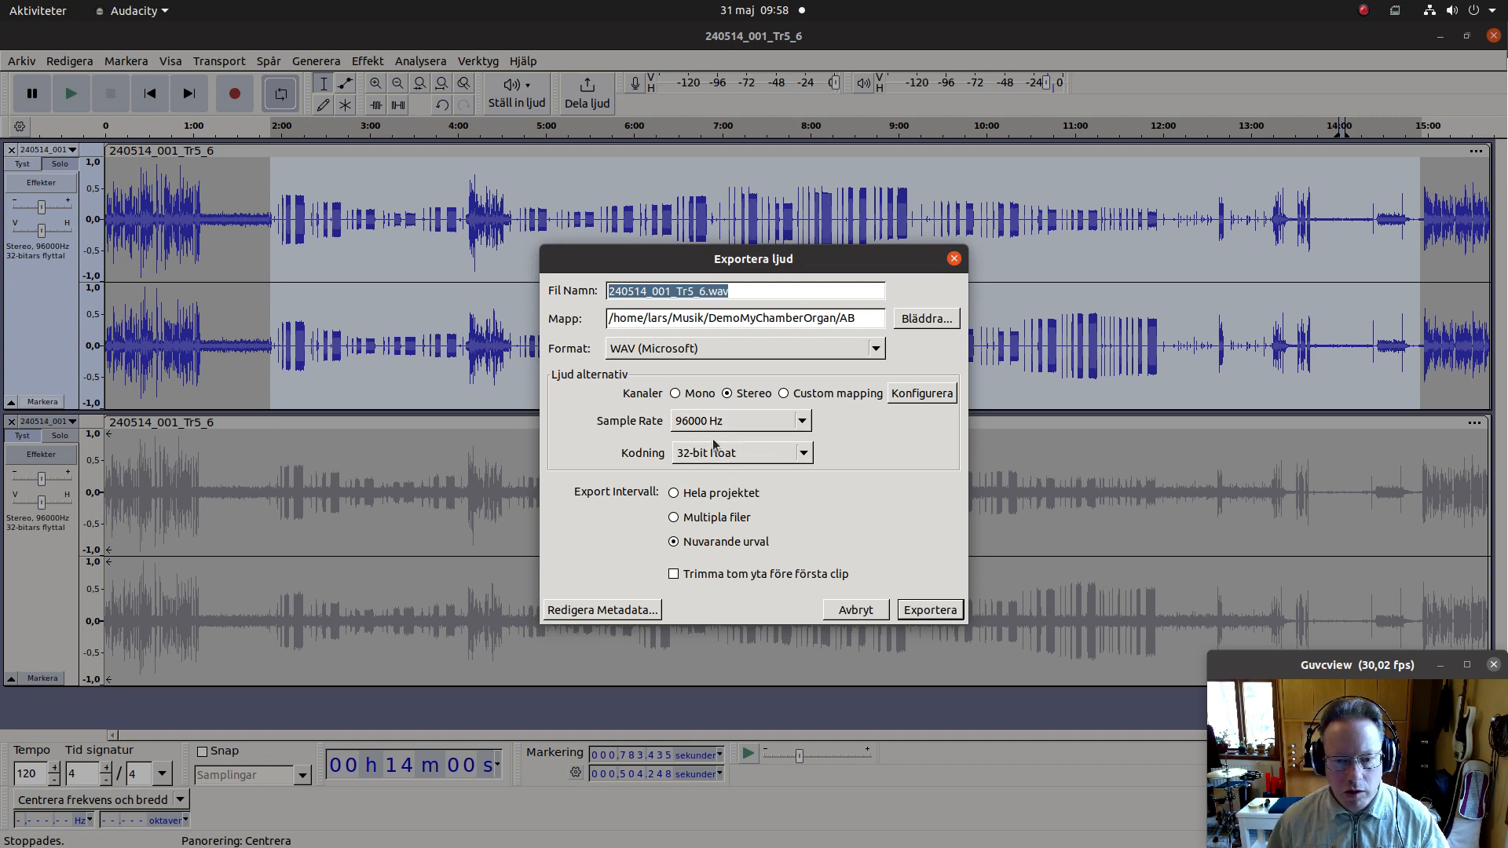
click(672, 292)
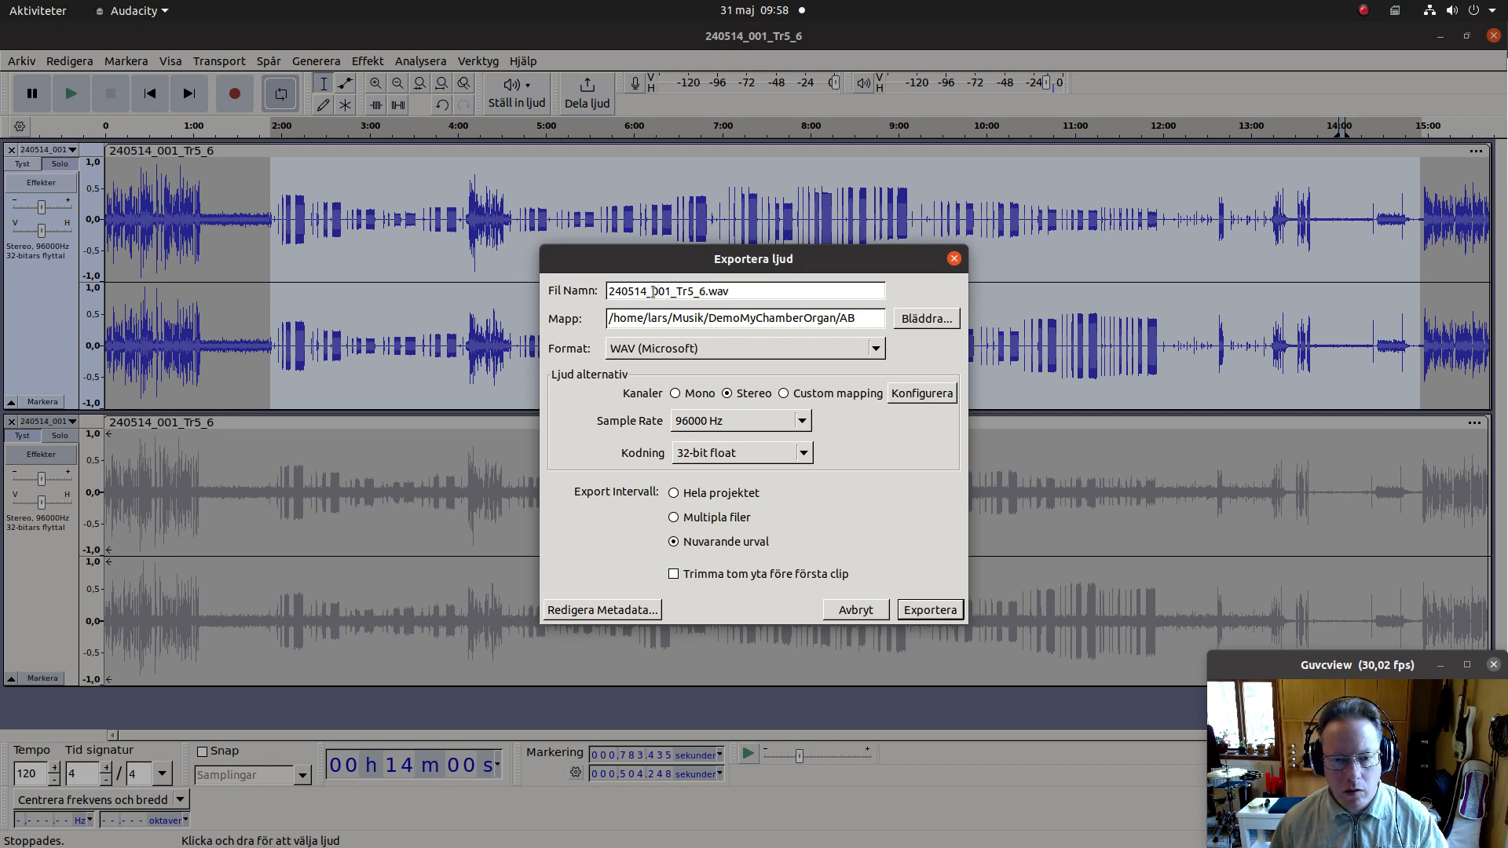
key(BackSpace)
key(BackSpace)
key(BackSpace)
key(BackSpace)
key(BackSpace)
key(BackSpace)
key(BackSpace)
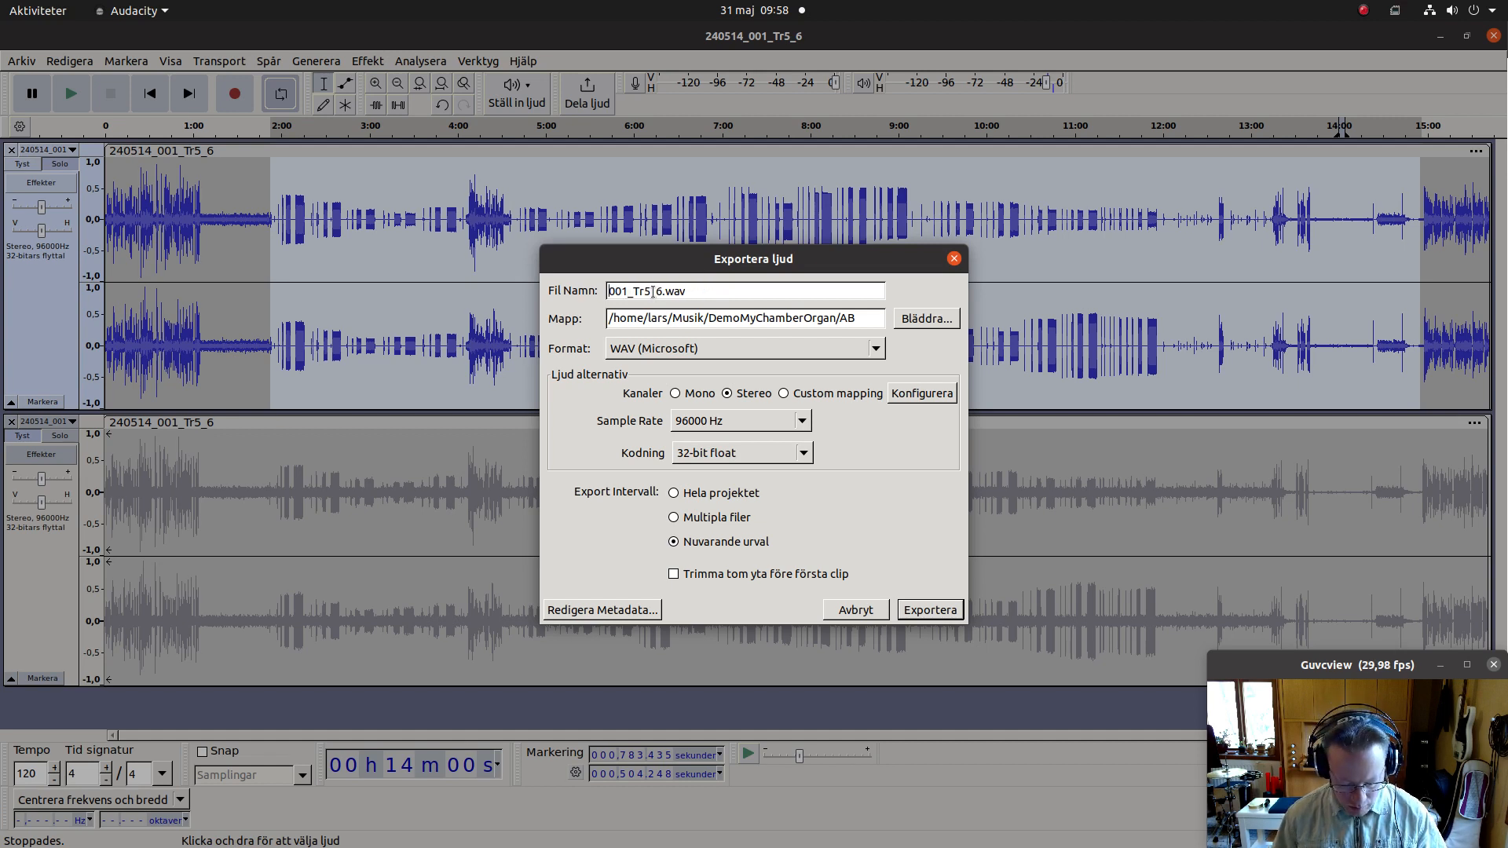
text(Nred)
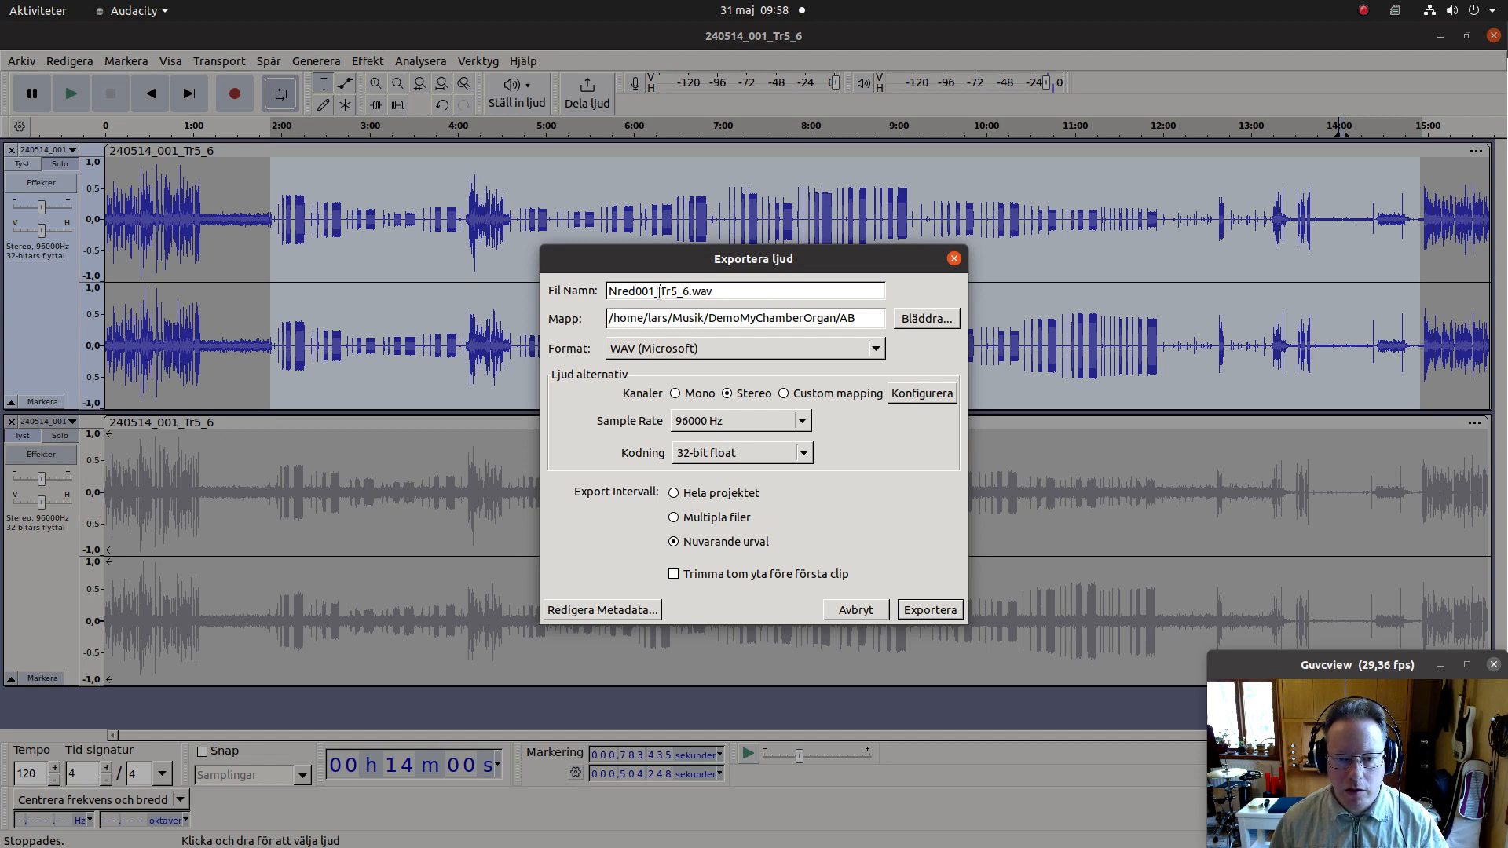
drag(659, 292, 687, 292)
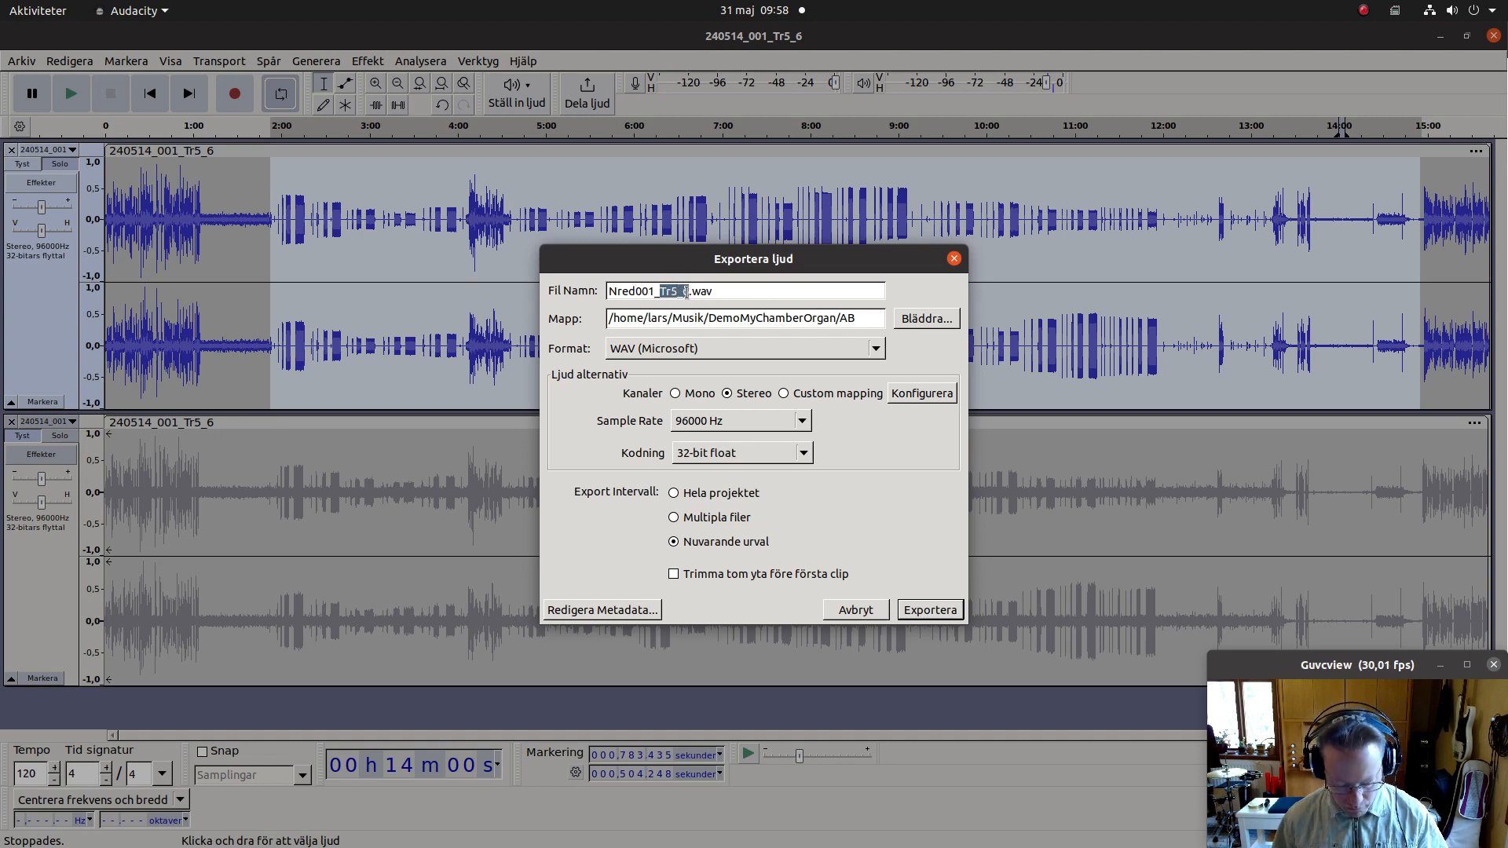
text(AB)
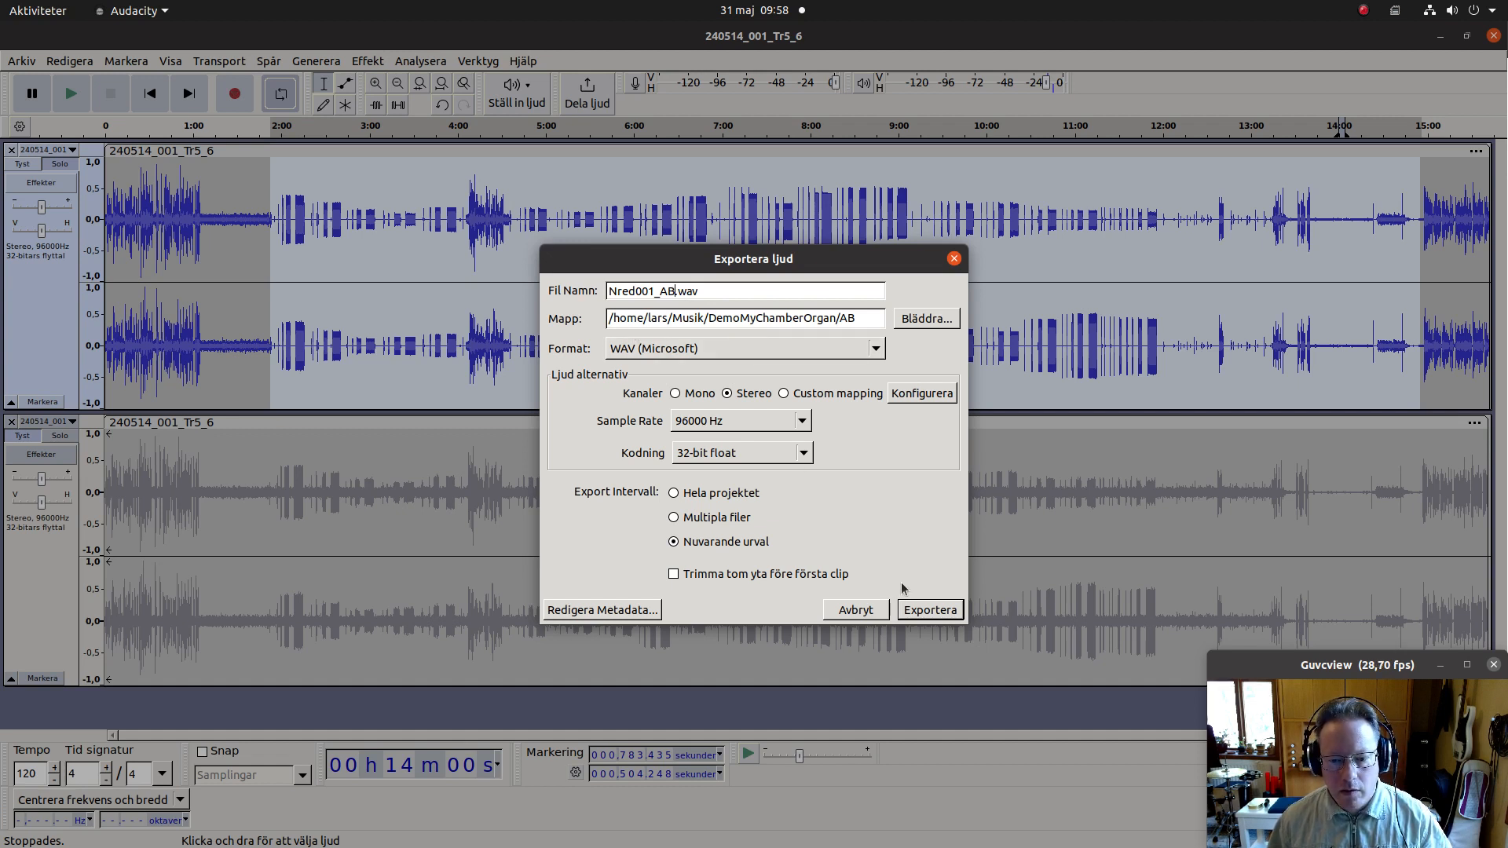
click(921, 611)
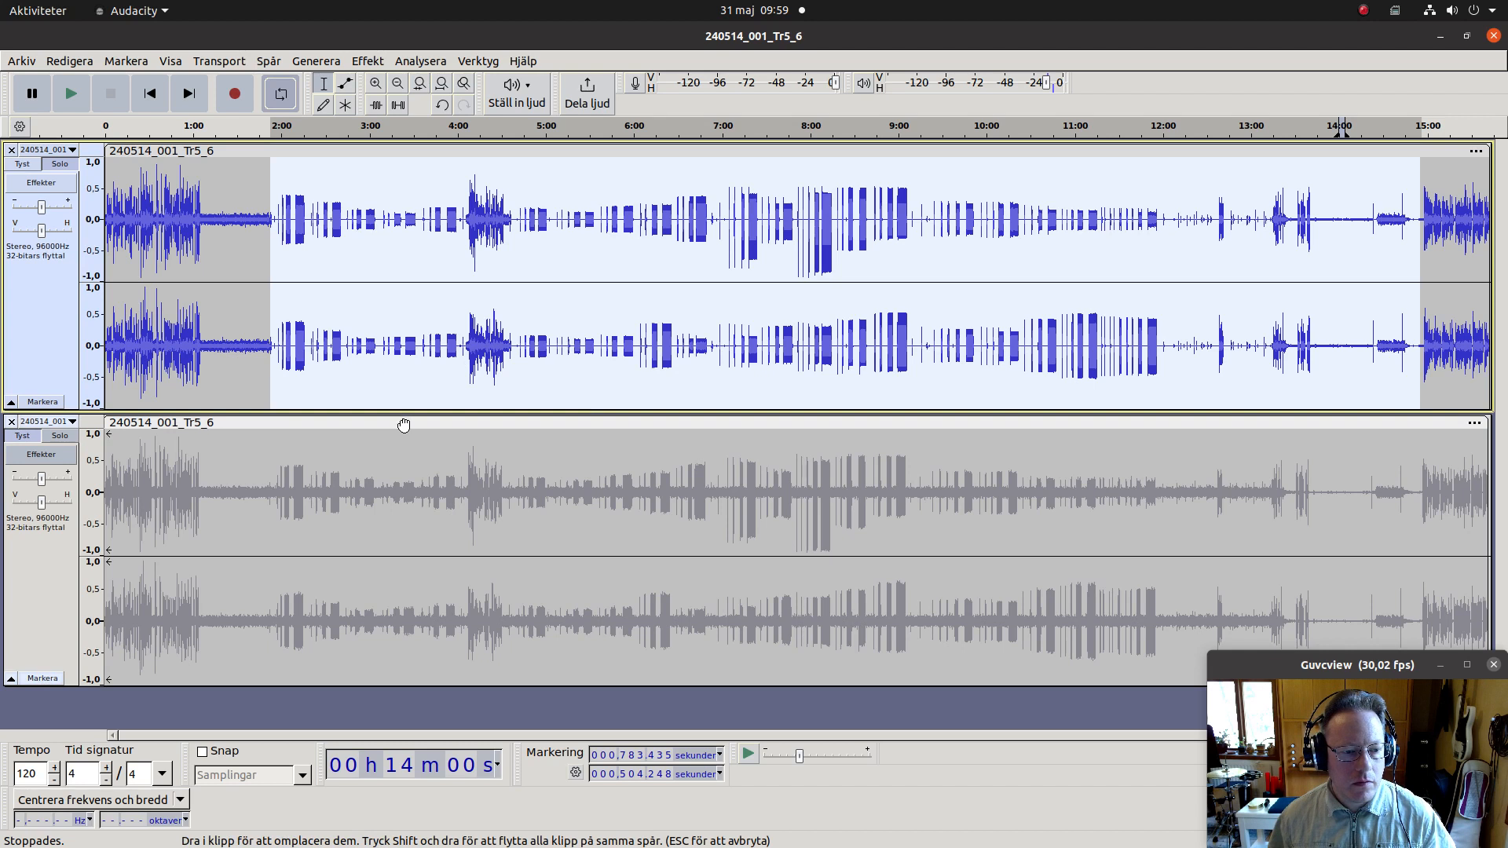
drag(404, 425, 403, 424)
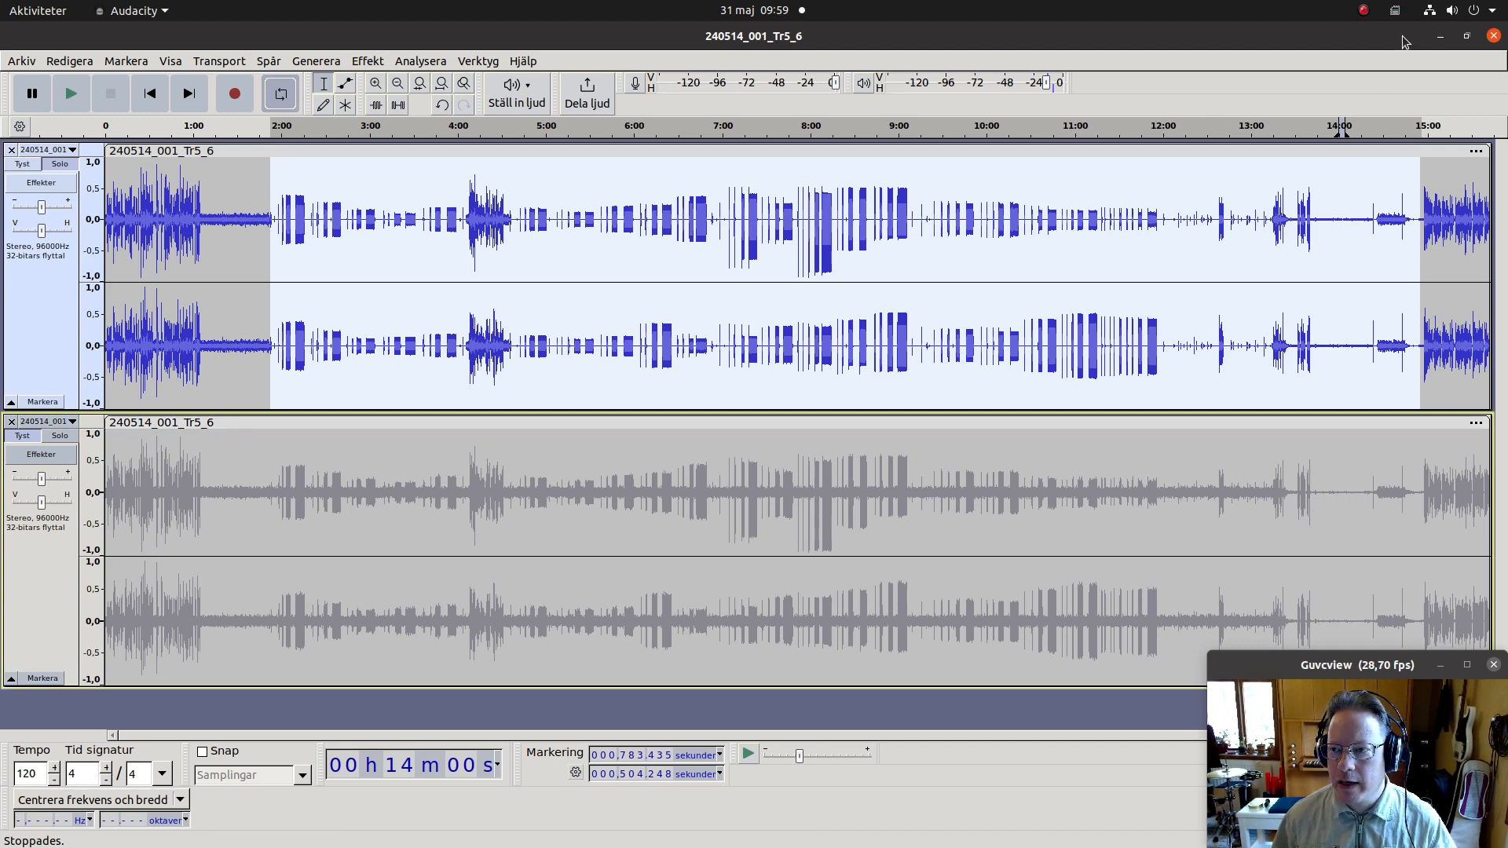
click(1365, 13)
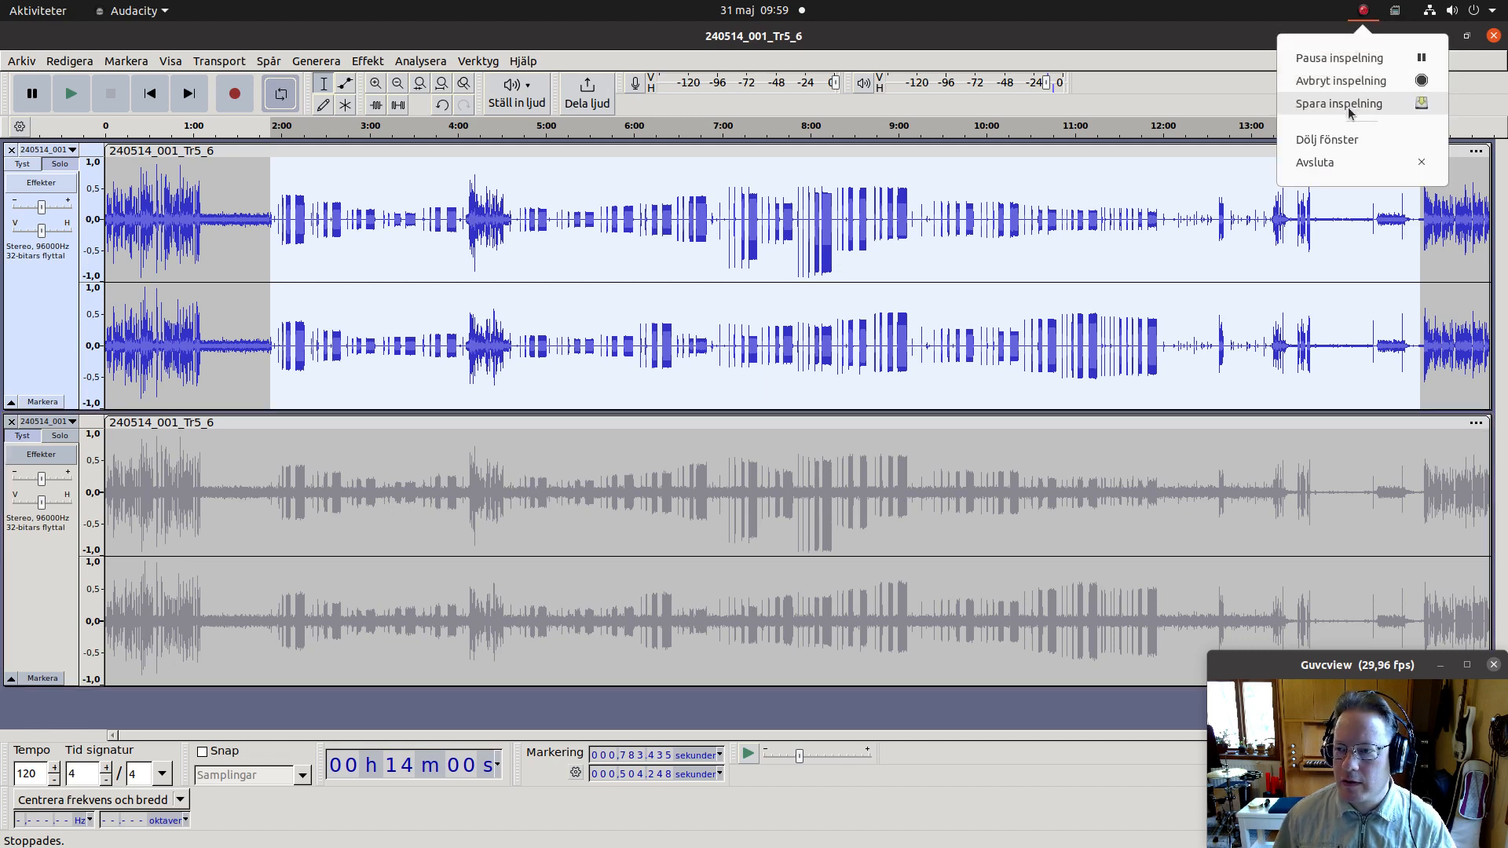